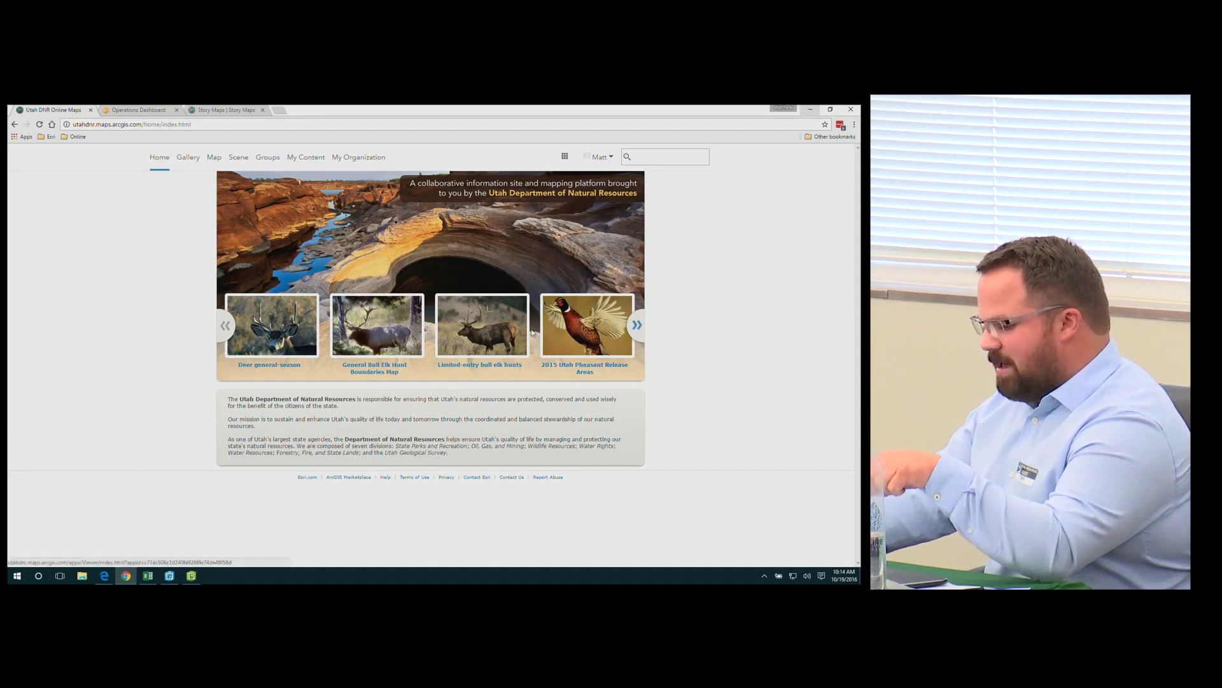
Advance the featured-maps carousel, then go to My Content to see the unshared Fire Starts layer
{"action": "left_click", "coordinate": [644, 326]}
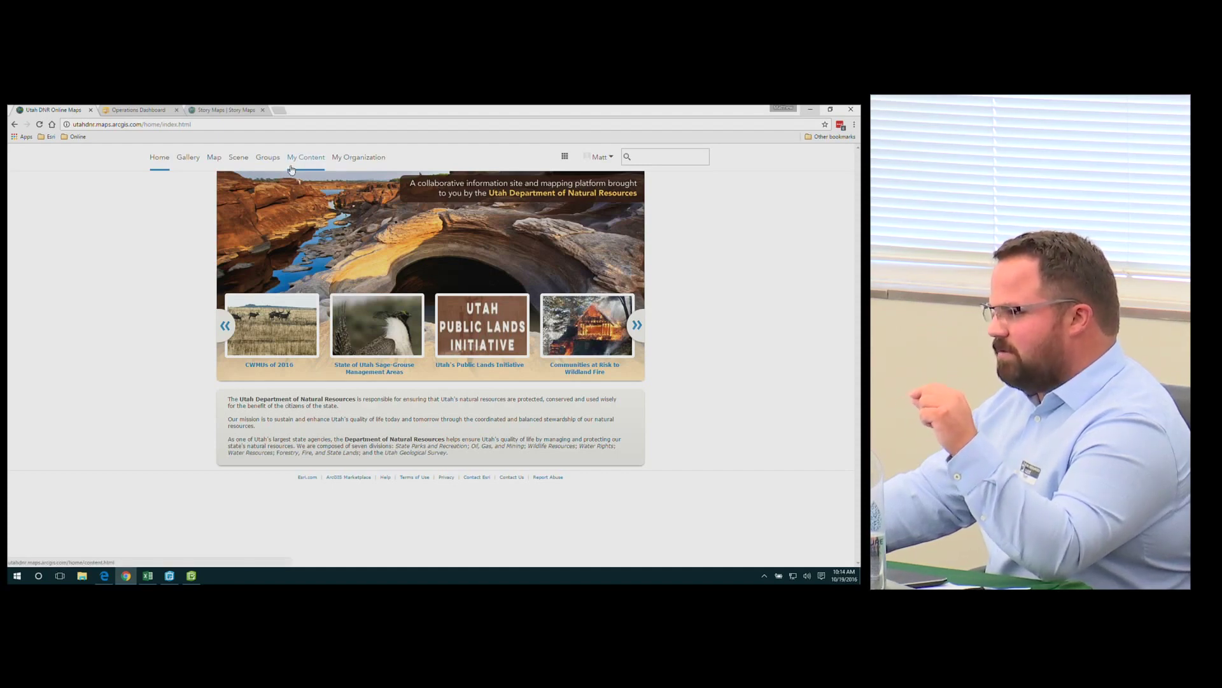
{"action": "left_click", "coordinate": [294, 163]}
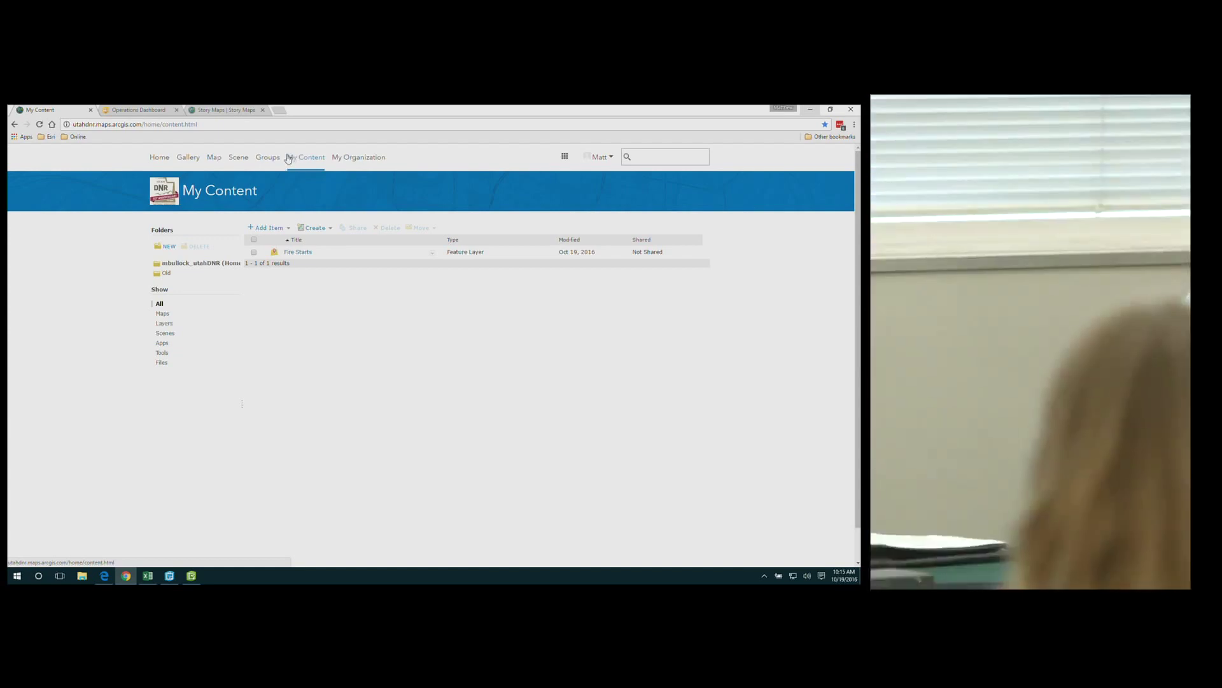
View My Groups, which lists the Utah Urban Forestry group
{"action": "left_click", "coordinate": [272, 162]}
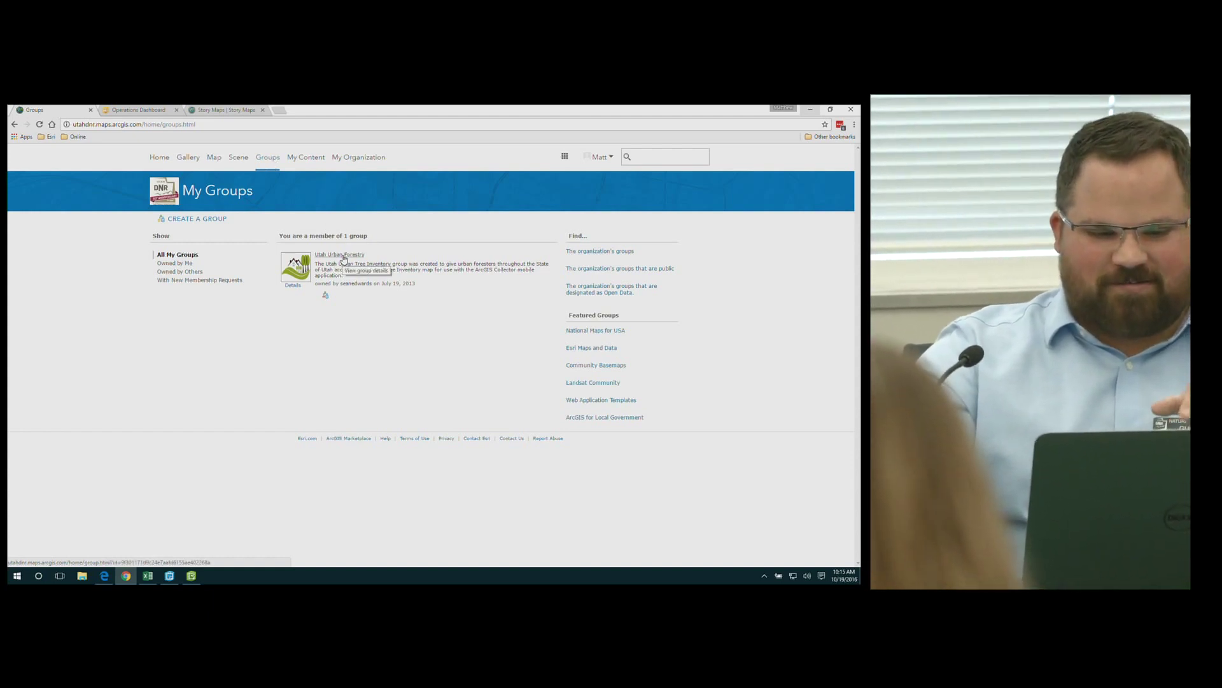
Look at the Utah Urban Forestry group, page through the organization's groups, then start a new Utah map
{"action": "left_click", "coordinate": [344, 257]}
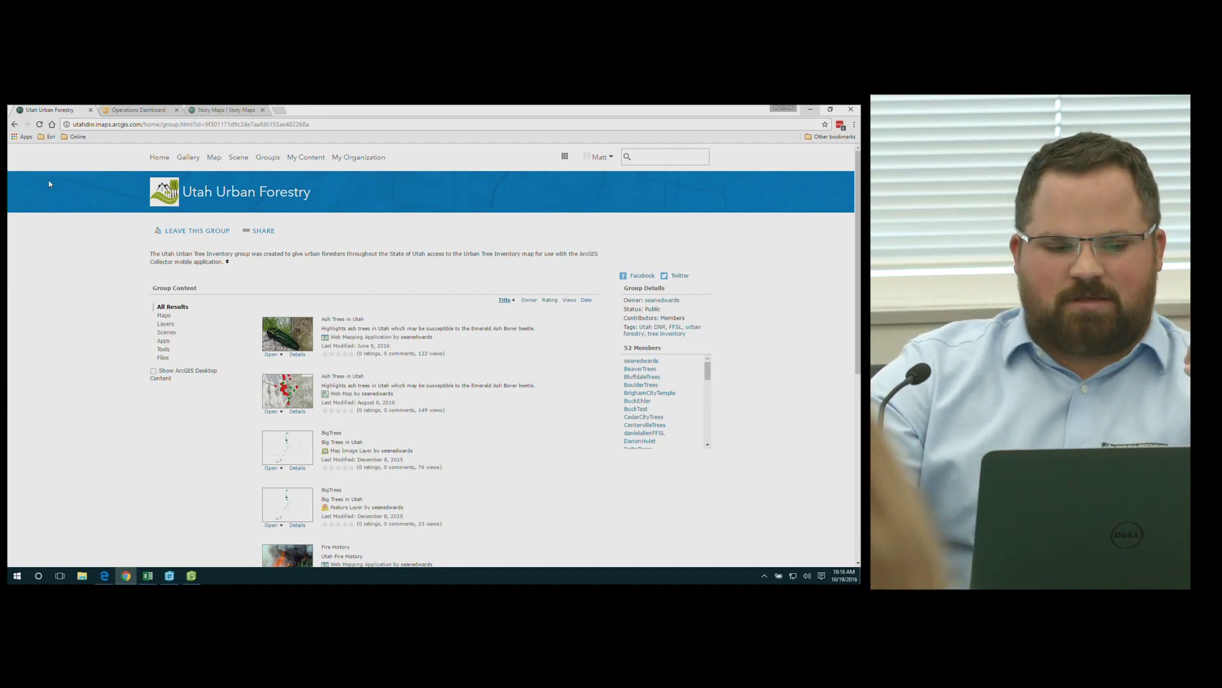
{"action": "left_click", "coordinate": [14, 124]}
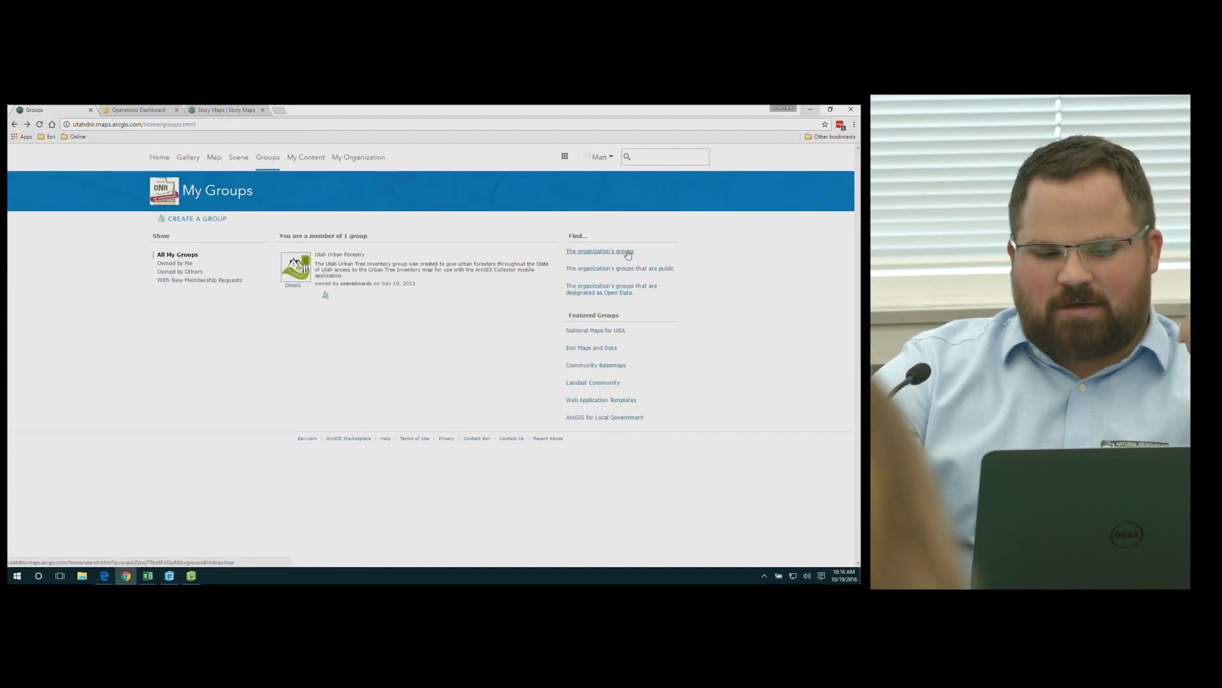
{"action": "left_click", "coordinate": [627, 253]}
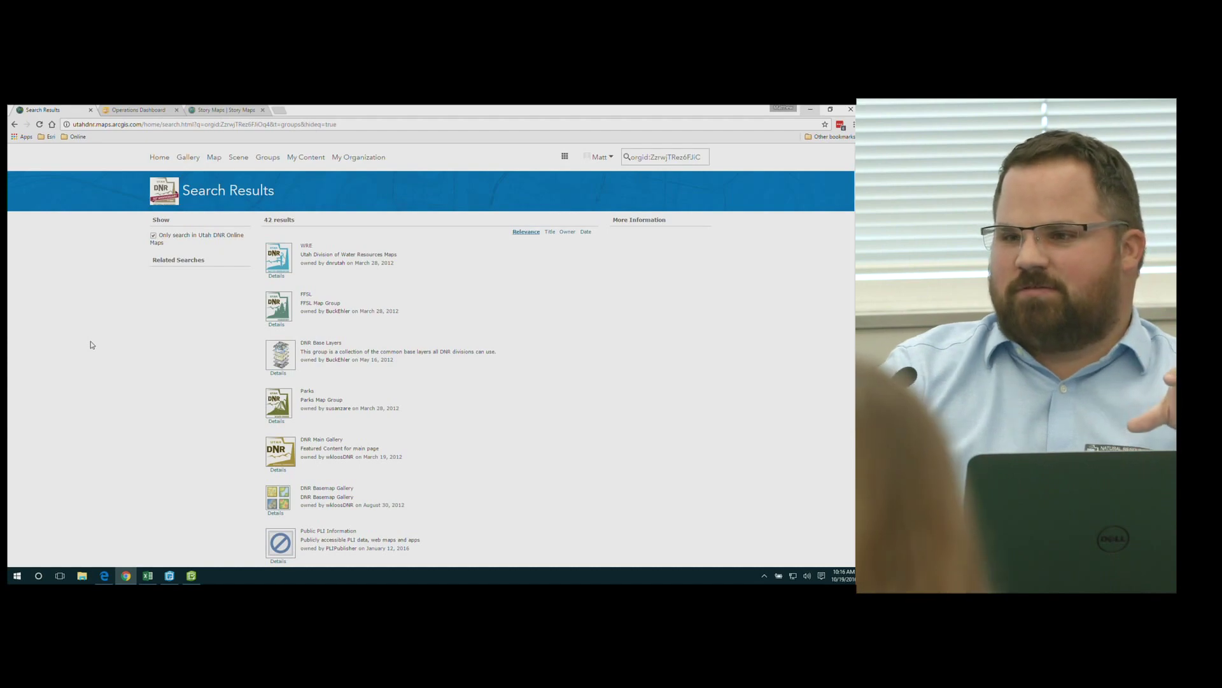
{"action": "scroll", "coordinate": [91, 344], "scroll_direction": "down", "scroll_amount": 4}
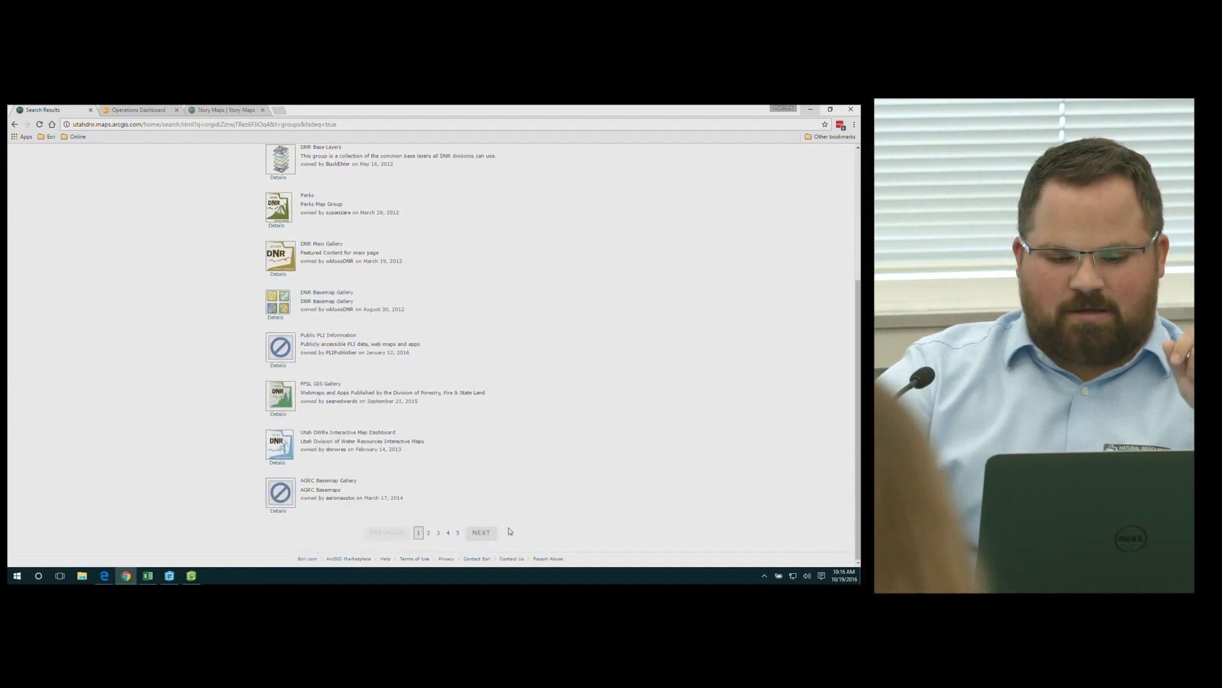
{"action": "left_click", "coordinate": [487, 533]}
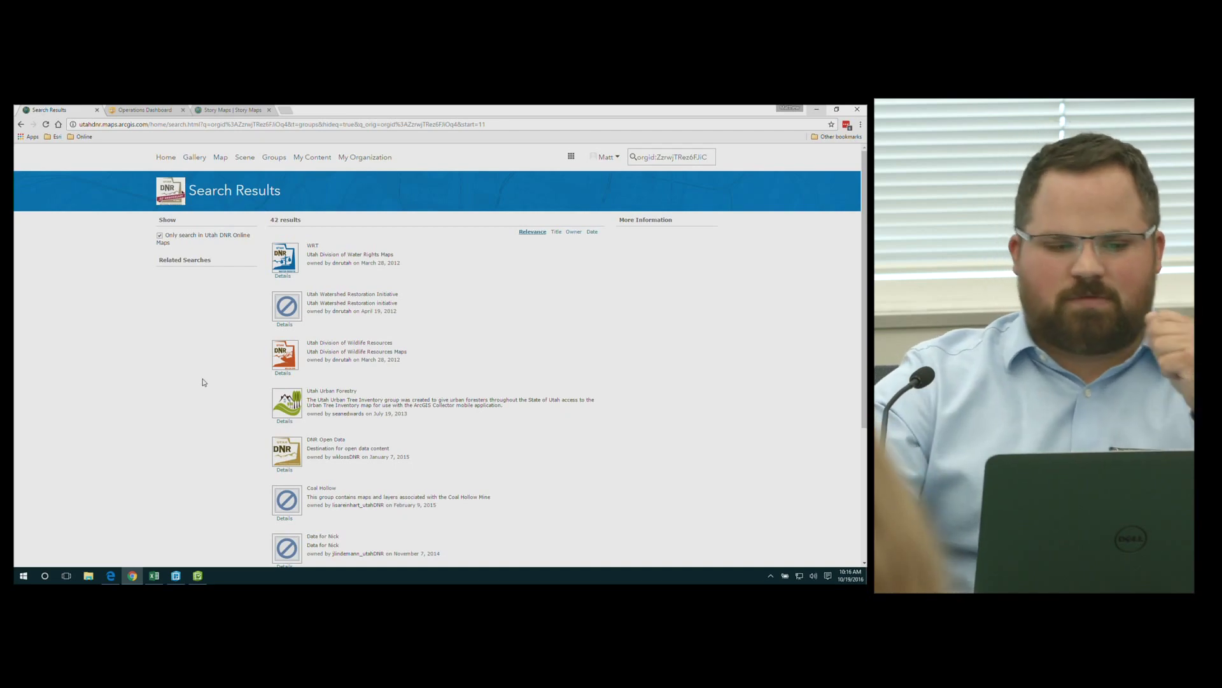
{"action": "left_click", "coordinate": [224, 162]}
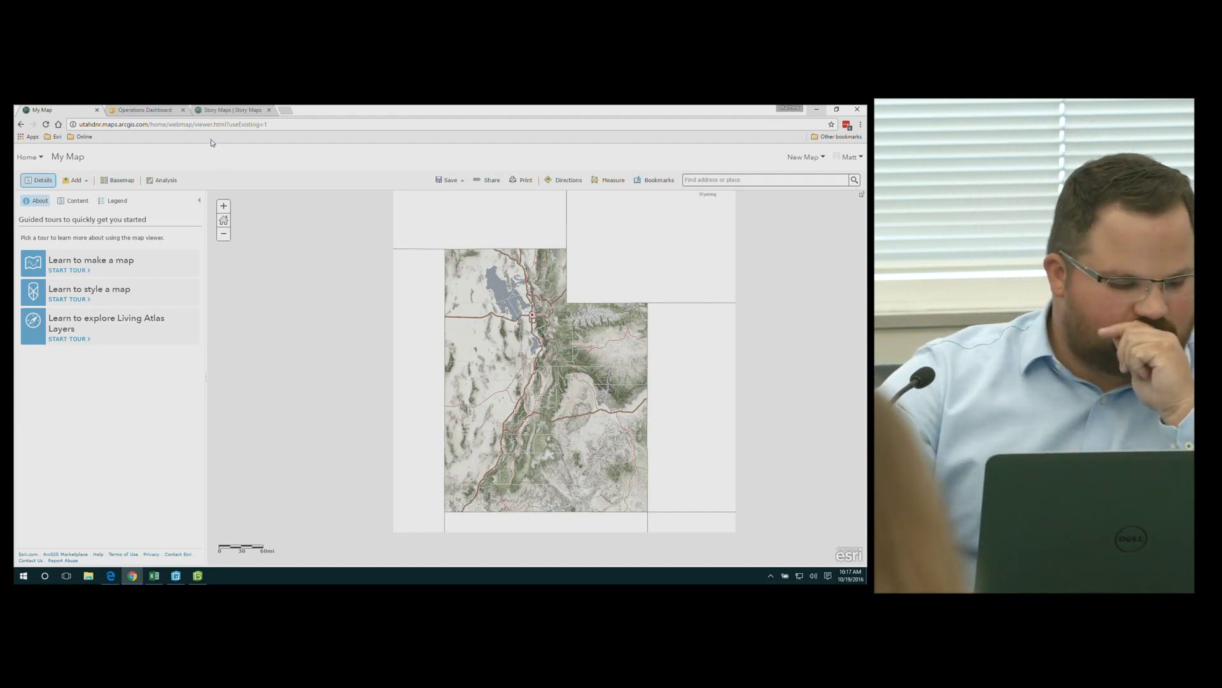
Return to the organization home page and start a new empty 3D scene, My Scene
{"action": "left_click", "coordinate": [35, 158]}
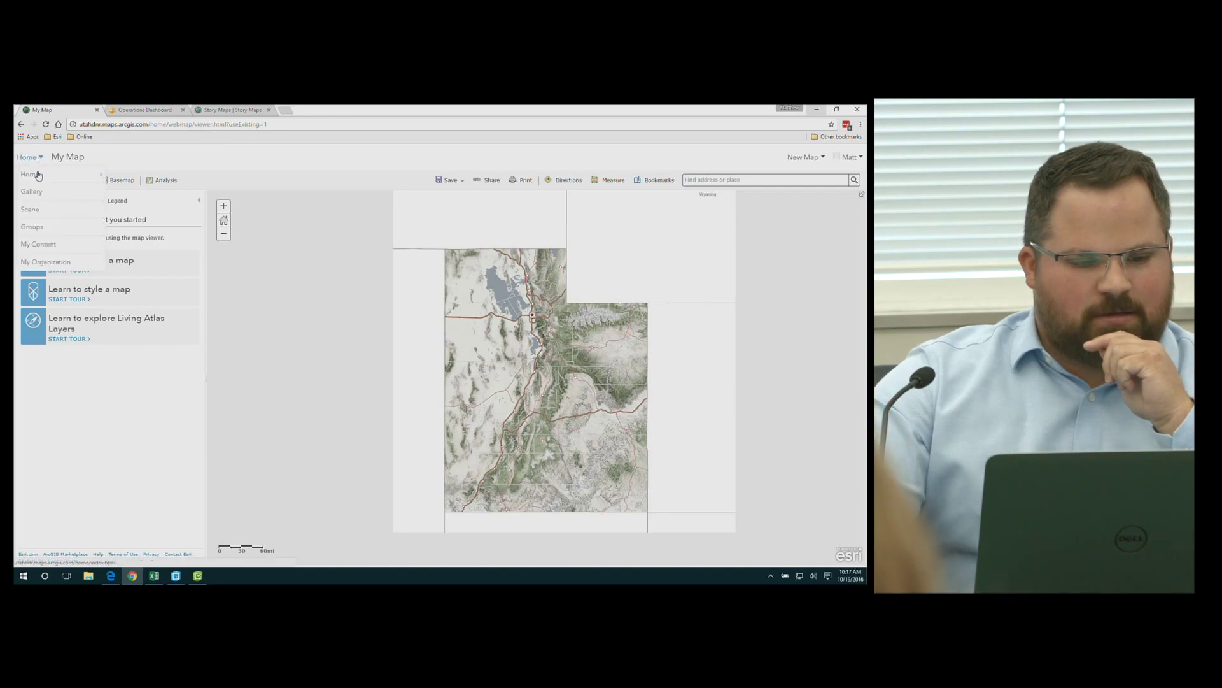
{"action": "left_click", "coordinate": [38, 175]}
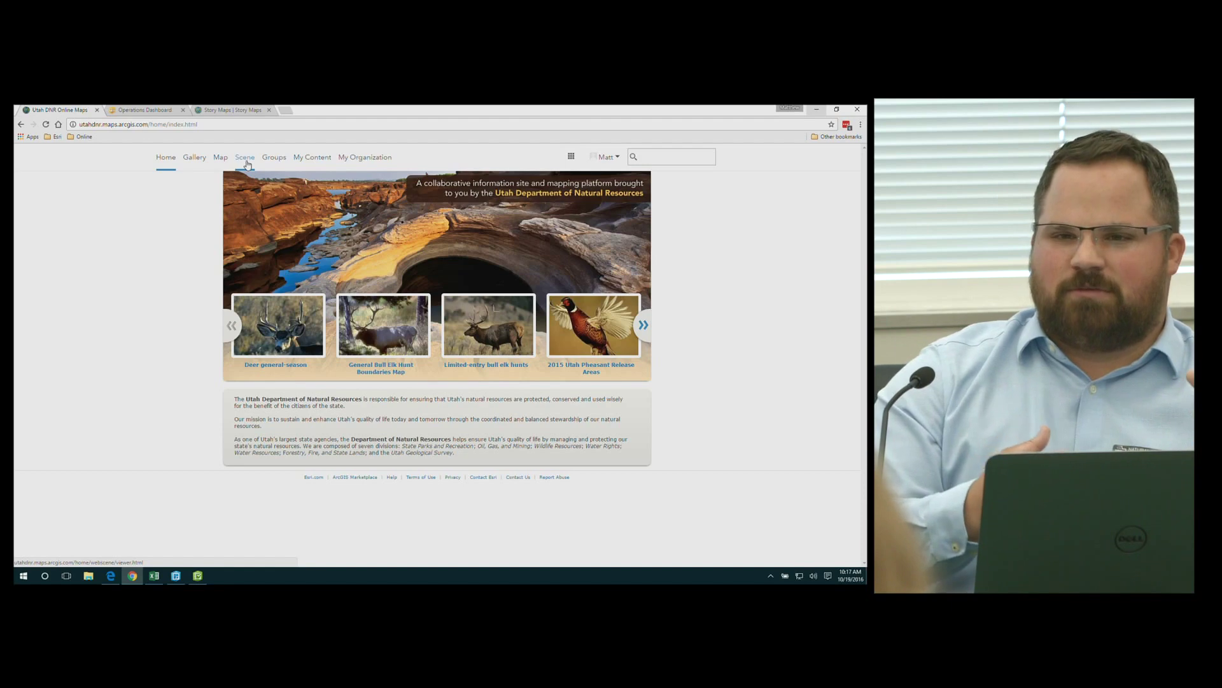
{"action": "left_click", "coordinate": [247, 164]}
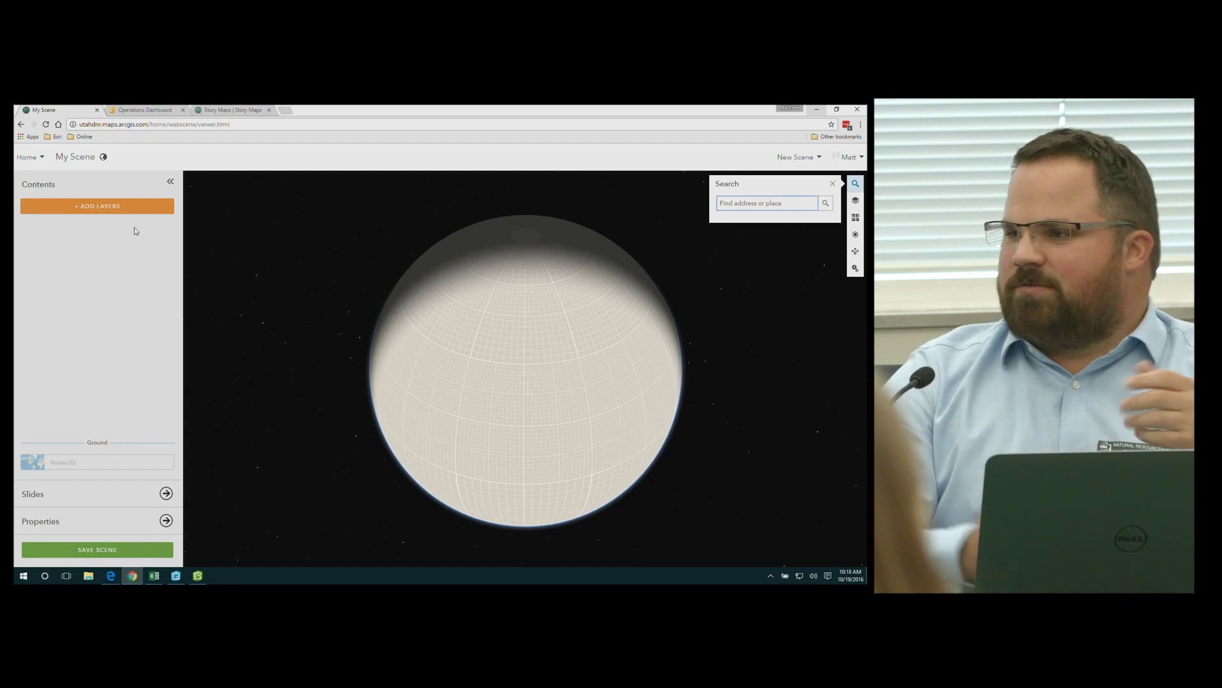
Go from the empty scene back to the Utah DNR home page through the Home menu
{"action": "left_click", "coordinate": [29, 156]}
{"action": "left_click", "coordinate": [32, 173]}
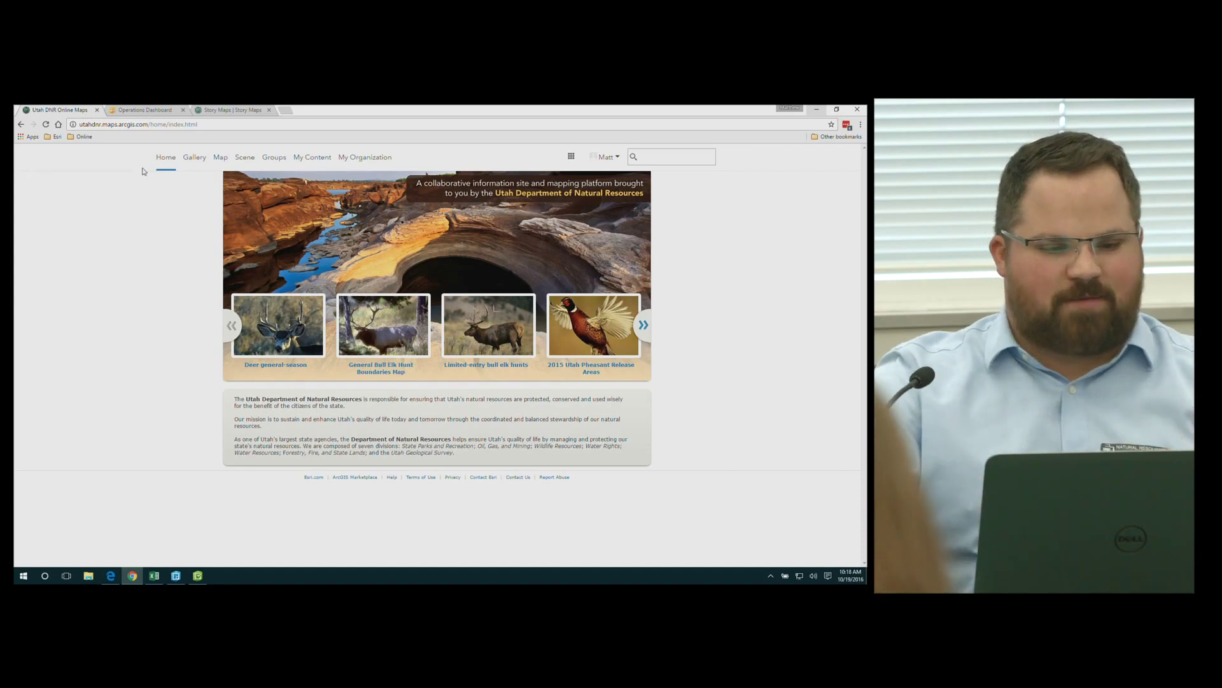
Start a new My Map and search My Organization's layers, showing 453 results
{"action": "left_click", "coordinate": [219, 159]}
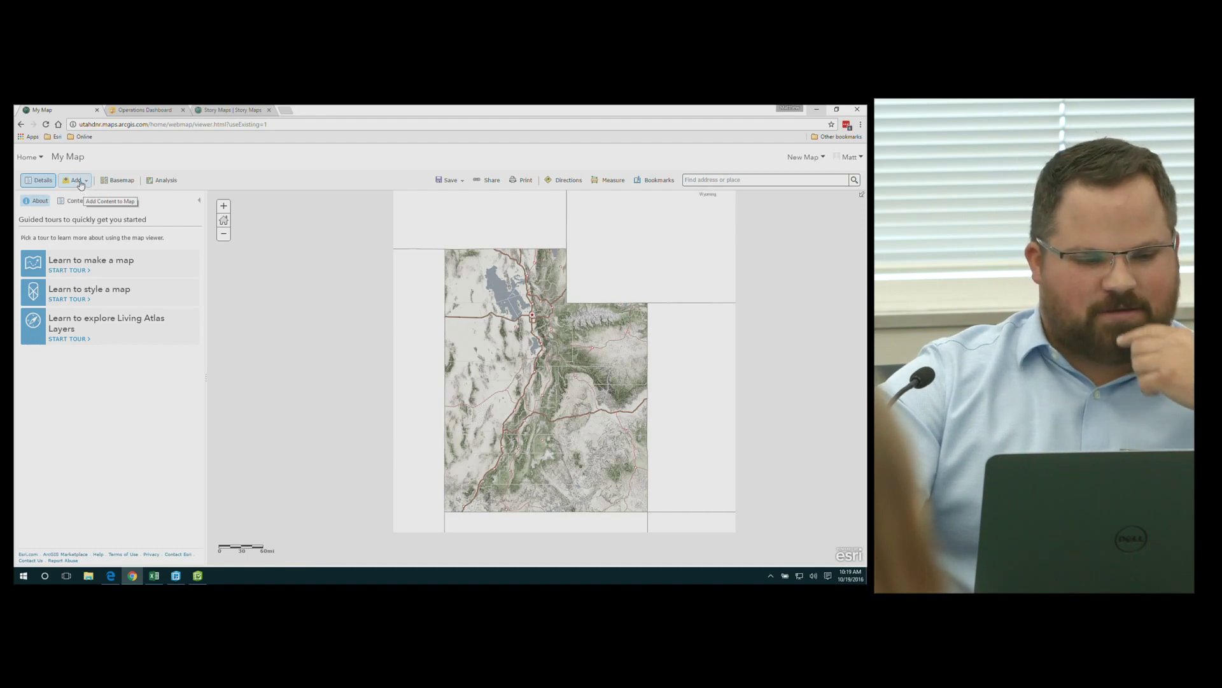
{"action": "left_click", "coordinate": [81, 186]}
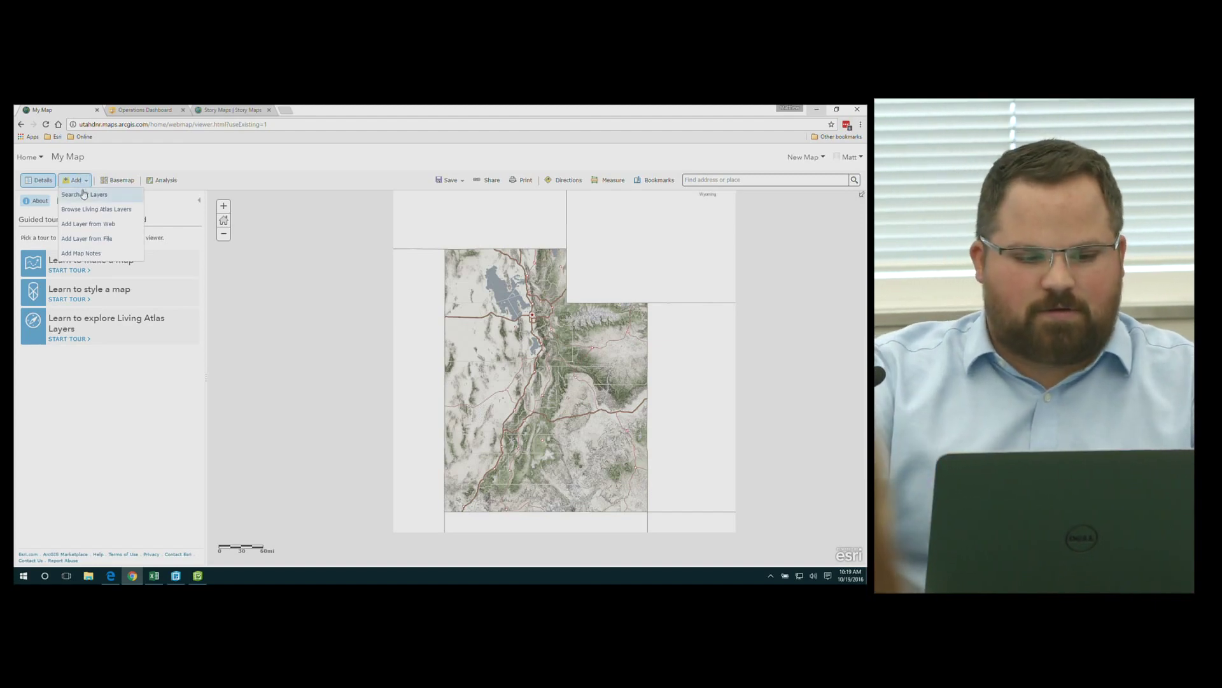
{"action": "left_click", "coordinate": [87, 198]}
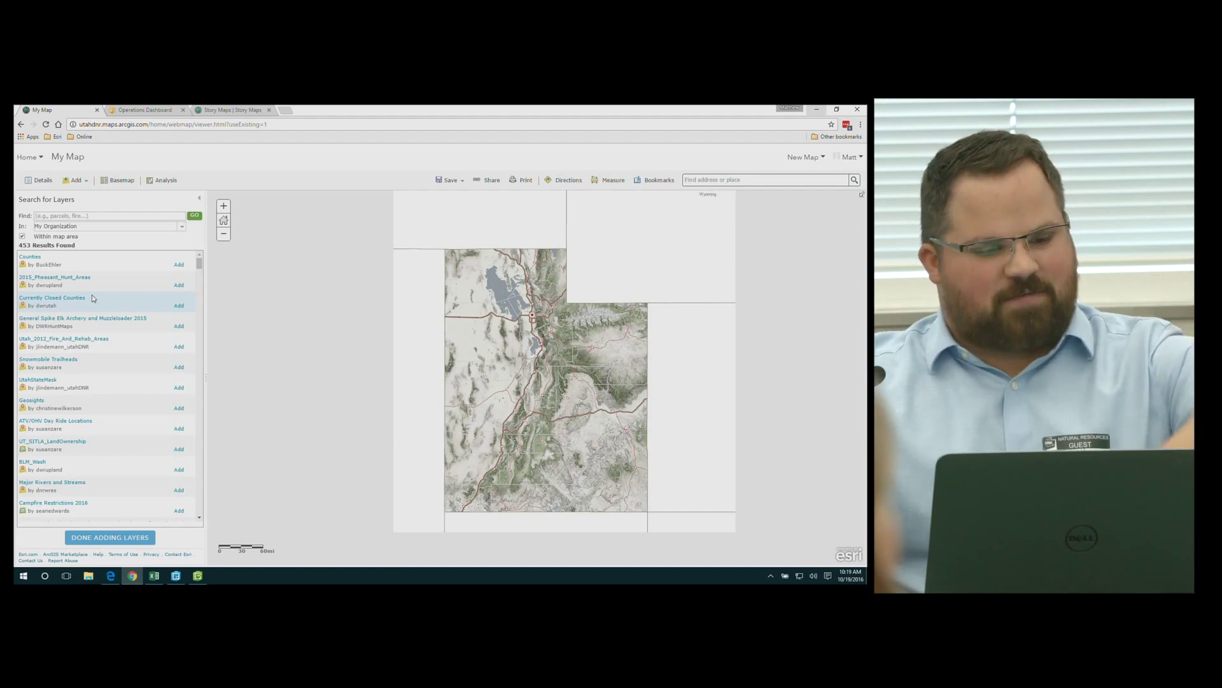
Search My Content for 'fire' and add the Fire Starts layer to the map
{"action": "left_click", "coordinate": [72, 218]}
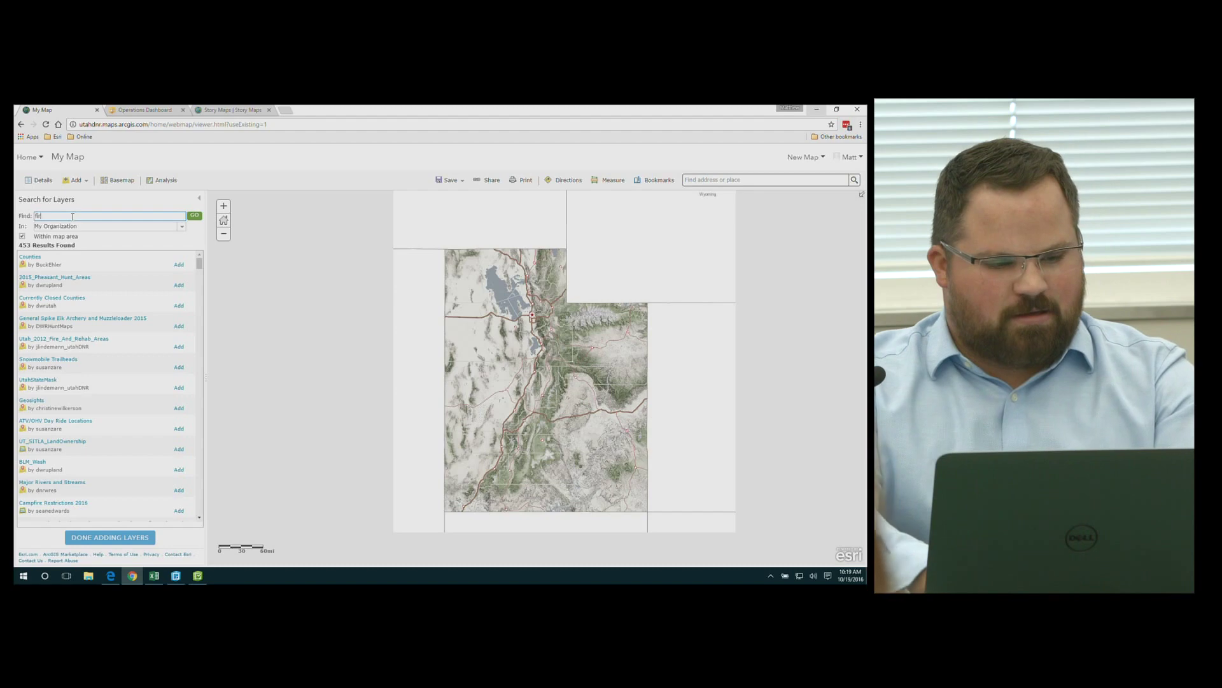
{"action": "key", "text": "Return"}
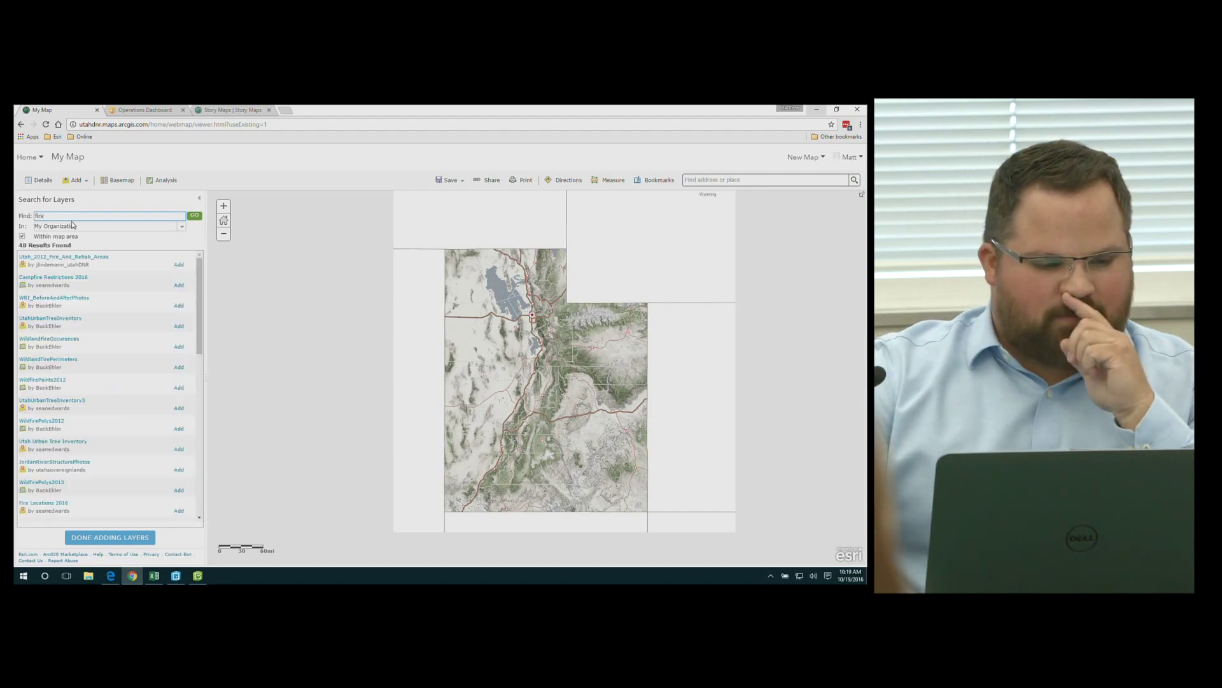
{"action": "left_click", "coordinate": [72, 227]}
{"action": "left_click", "coordinate": [67, 301]}
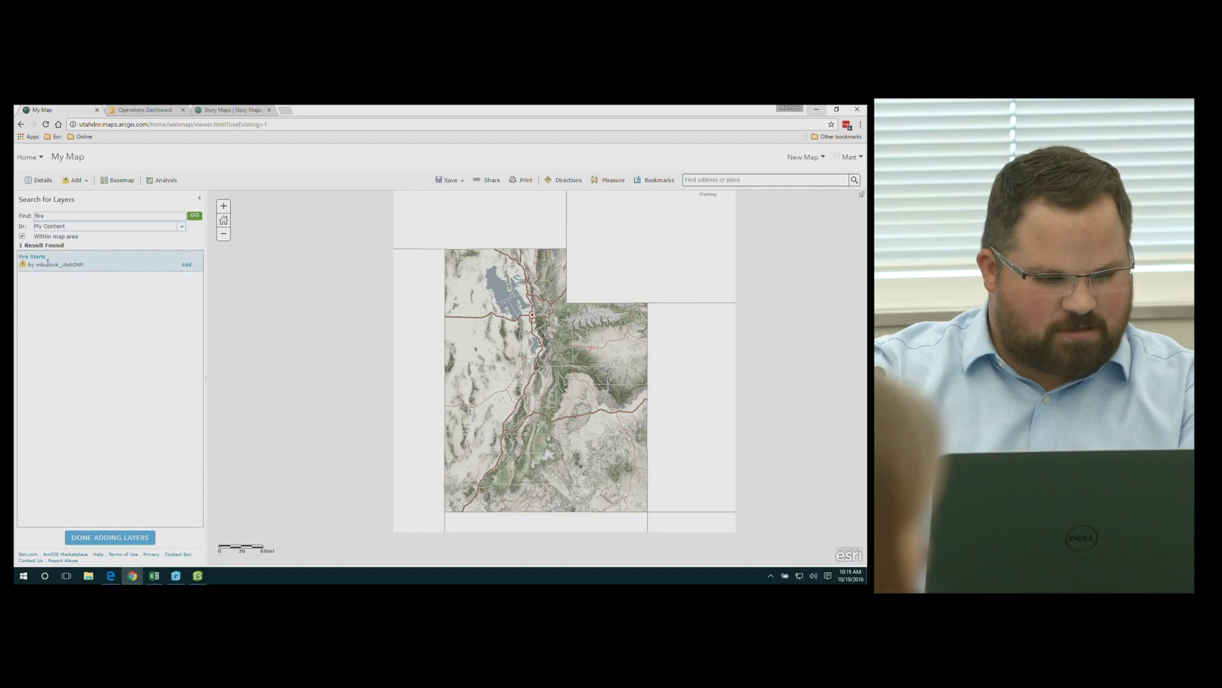
{"action": "left_click", "coordinate": [186, 264]}
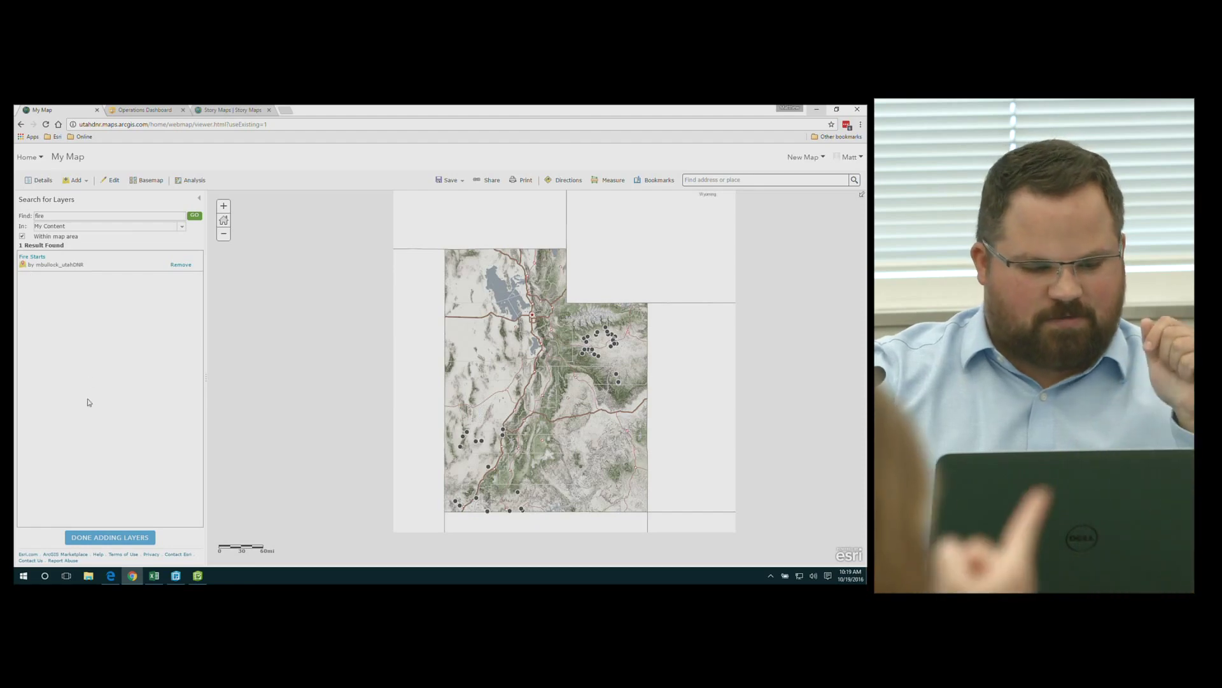
Clear the search, add the Counties layer from My Organization, and finish adding layers
{"action": "double_click", "coordinate": [87, 215]}
{"action": "key", "text": "BackSpace"}
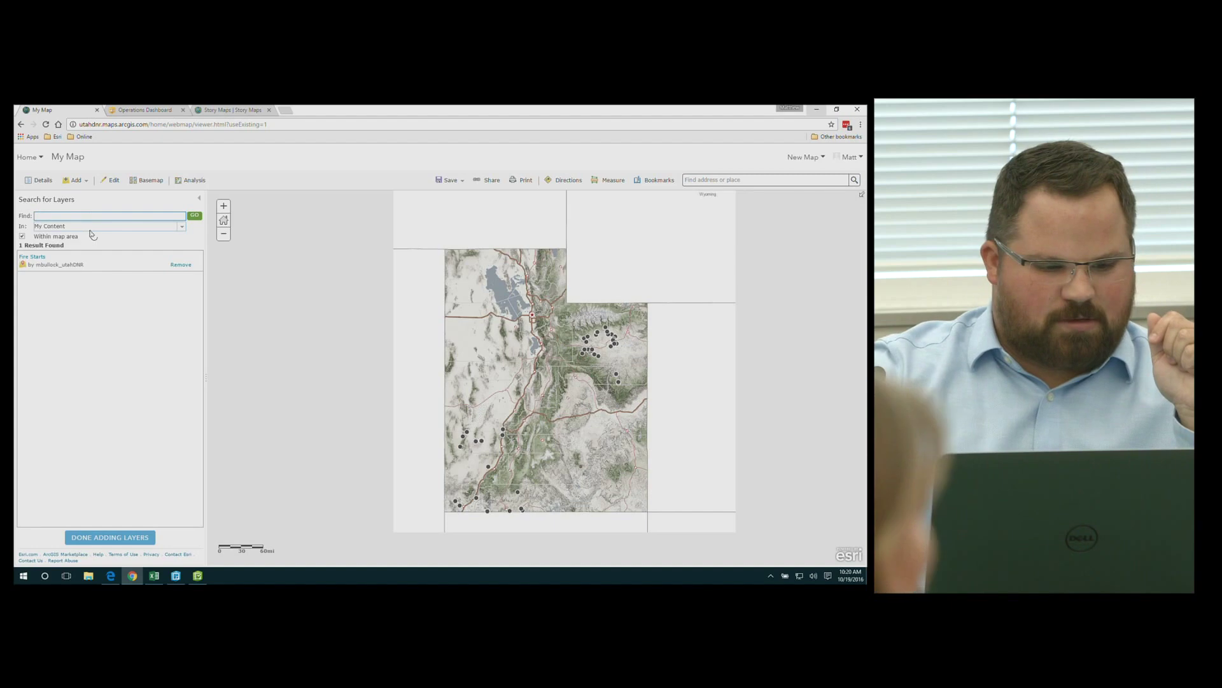
{"action": "left_click", "coordinate": [92, 227]}
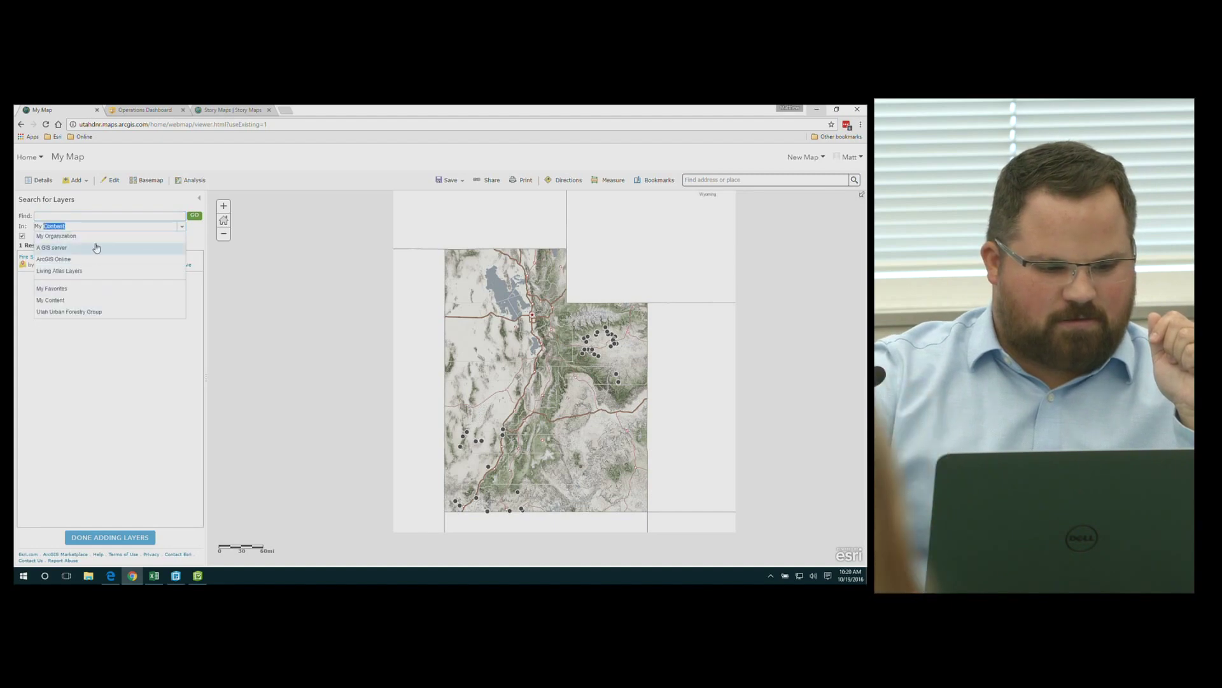
{"action": "left_click", "coordinate": [95, 236]}
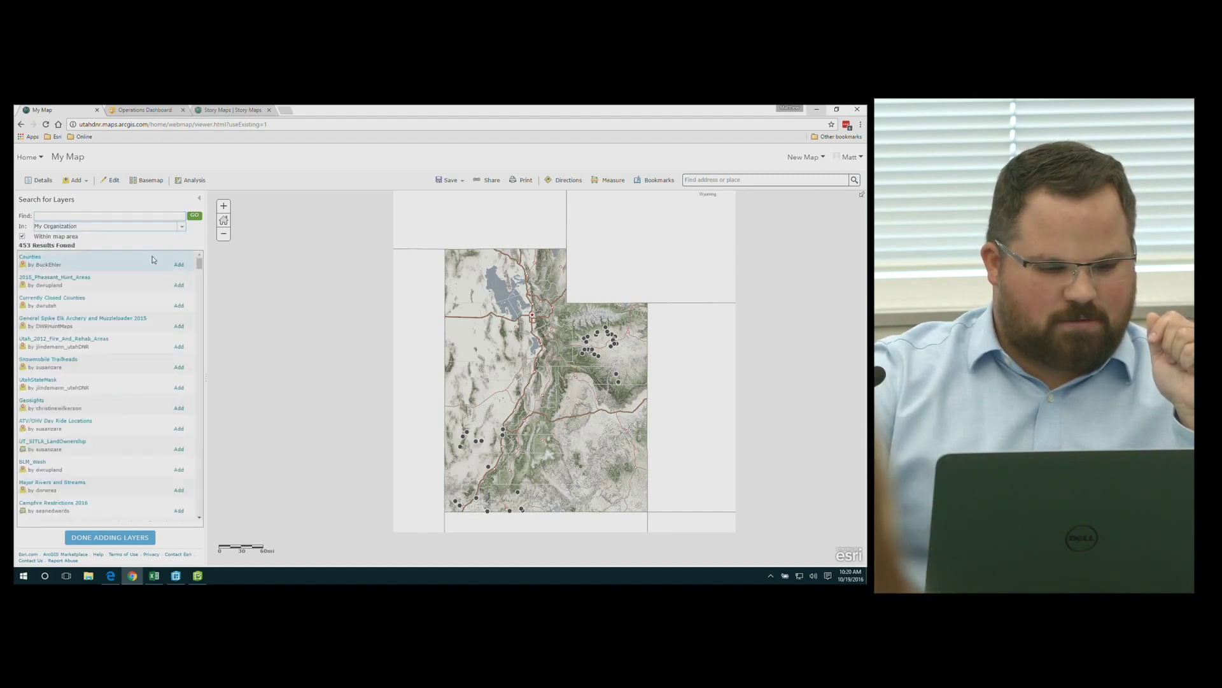
{"action": "left_click", "coordinate": [179, 264]}
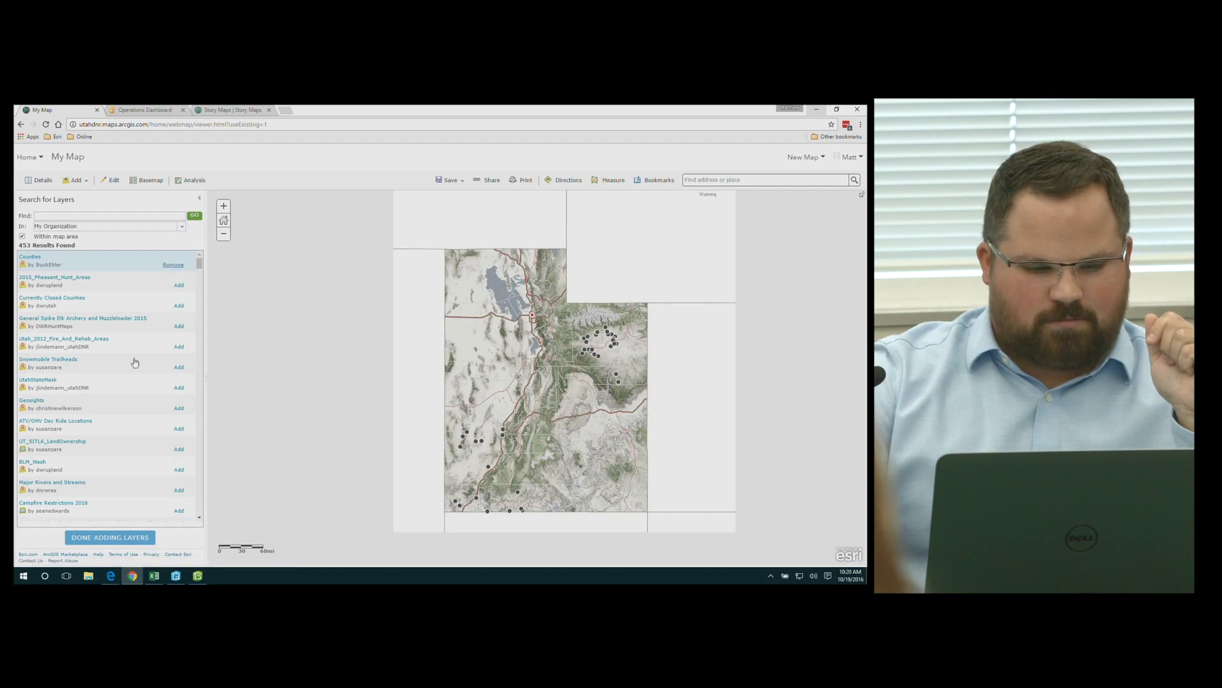
{"action": "left_click", "coordinate": [71, 538]}
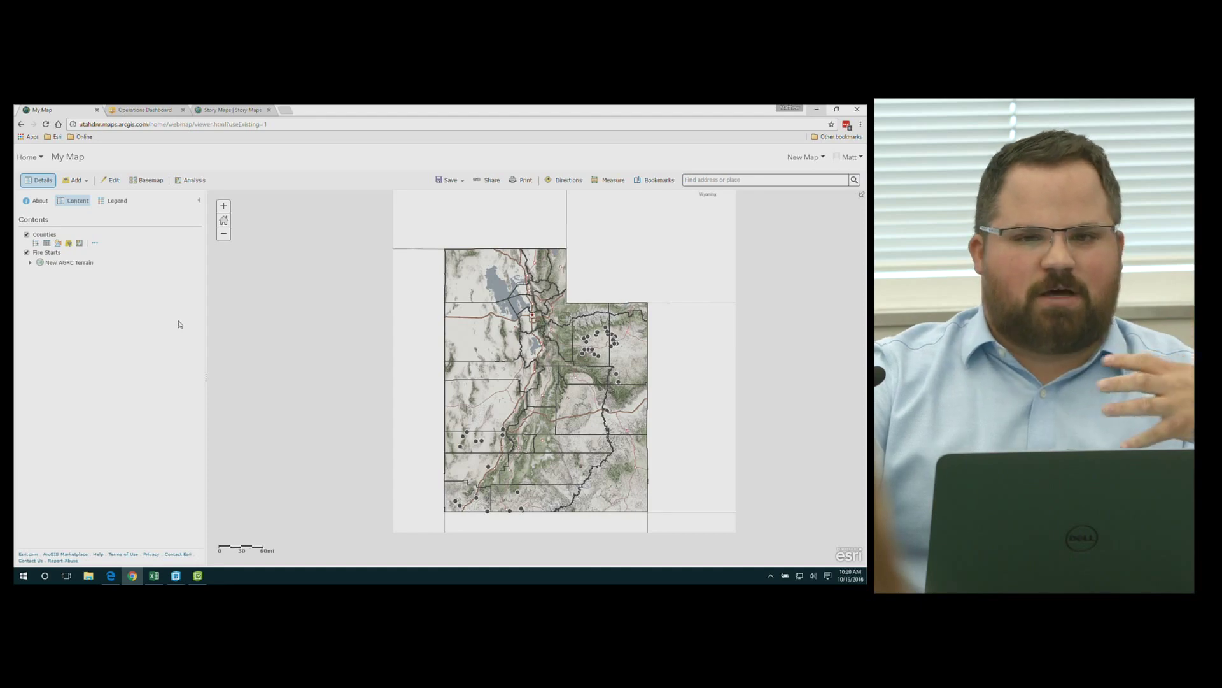
Check Duchesne County's pop-up, close it, and bring up the Counties layer's Change Style pane
{"action": "left_click", "coordinate": [606, 347]}
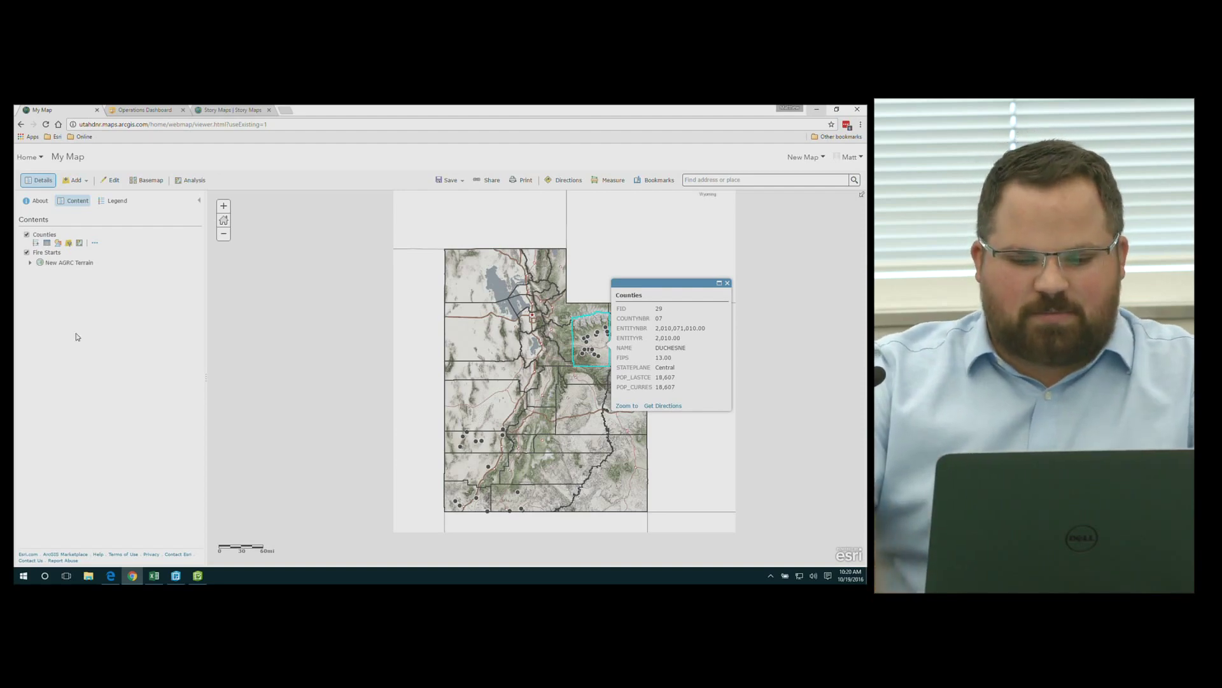
{"action": "scroll", "coordinate": [598, 342], "scroll_direction": "up", "scroll_amount": 1}
{"action": "scroll", "coordinate": [597, 342], "scroll_direction": "up", "scroll_amount": 2}
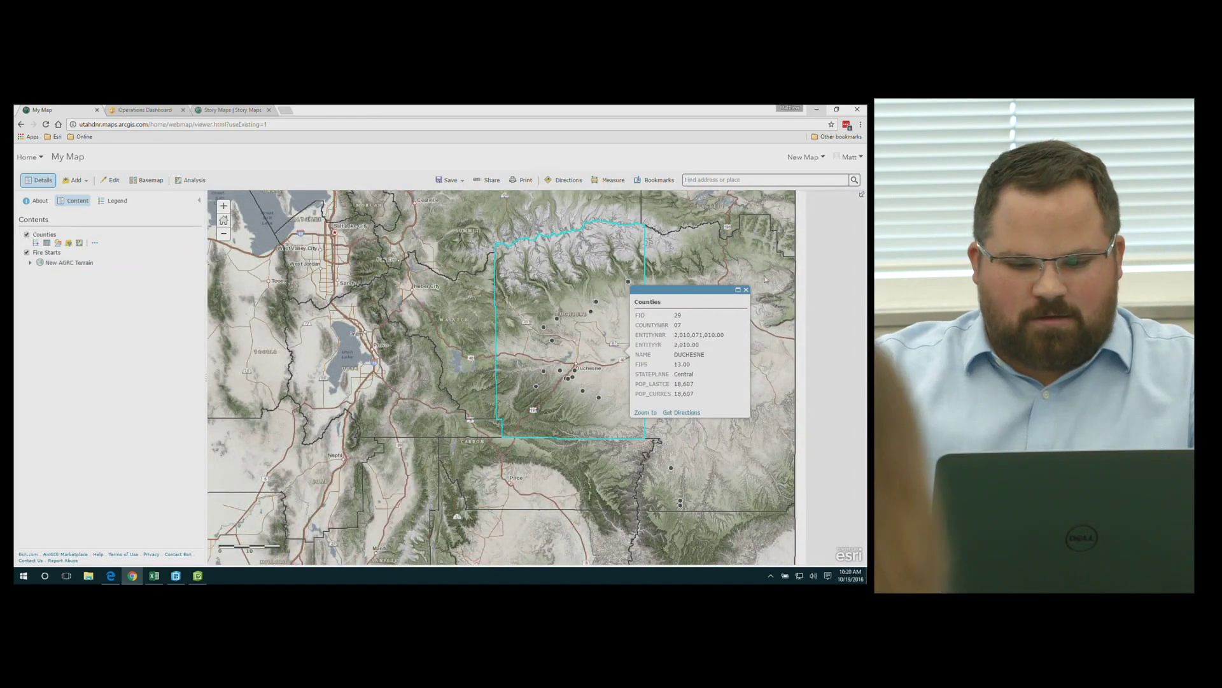
{"action": "left_click", "coordinate": [746, 289]}
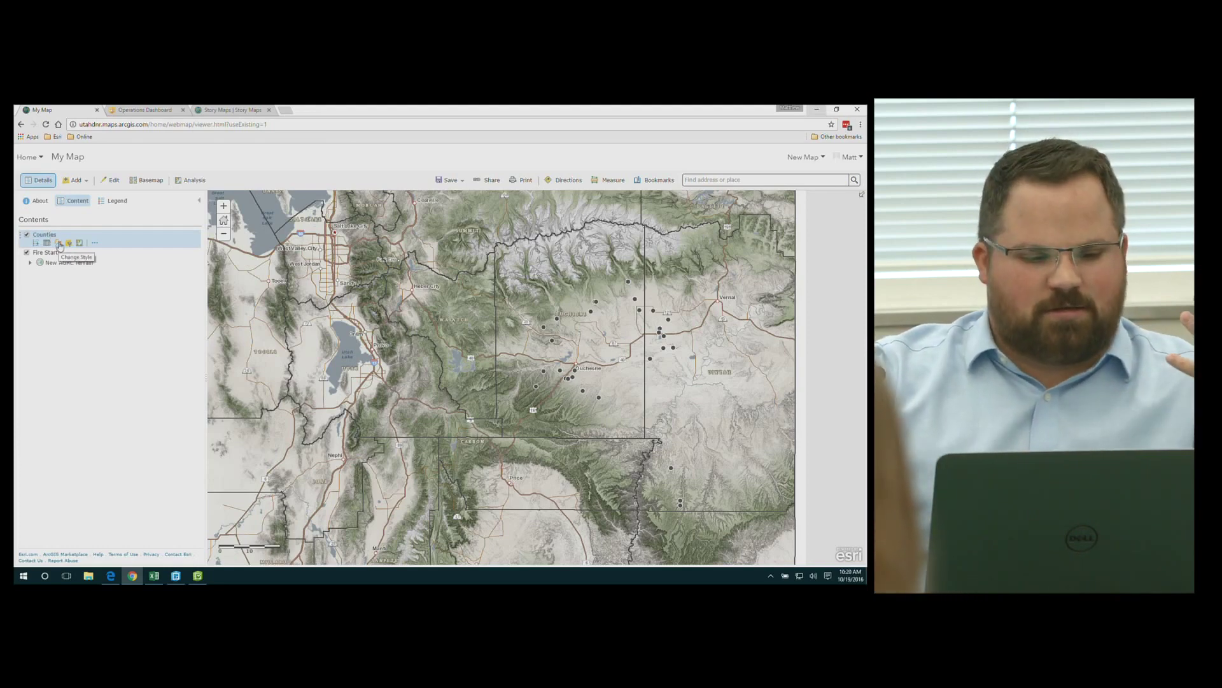
{"action": "left_click", "coordinate": [59, 244]}
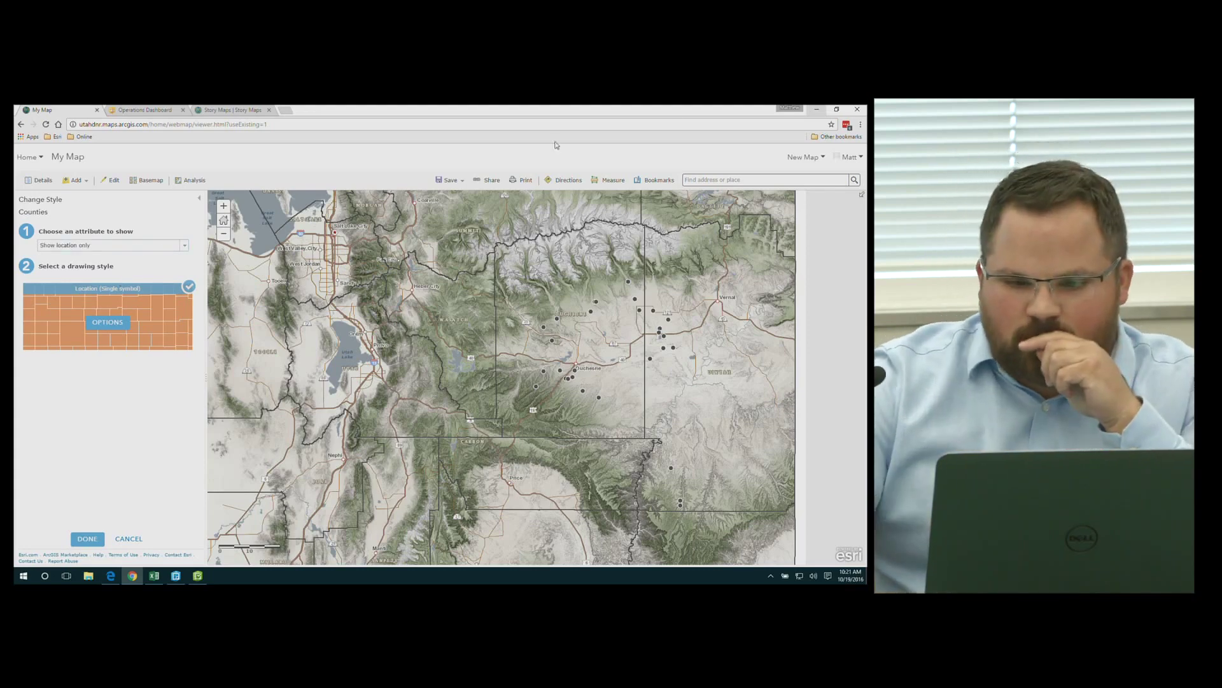
Zoom the browser page to 125% and reload the map viewer to a fresh My Map
{"action": "left_click", "coordinate": [859, 126]}
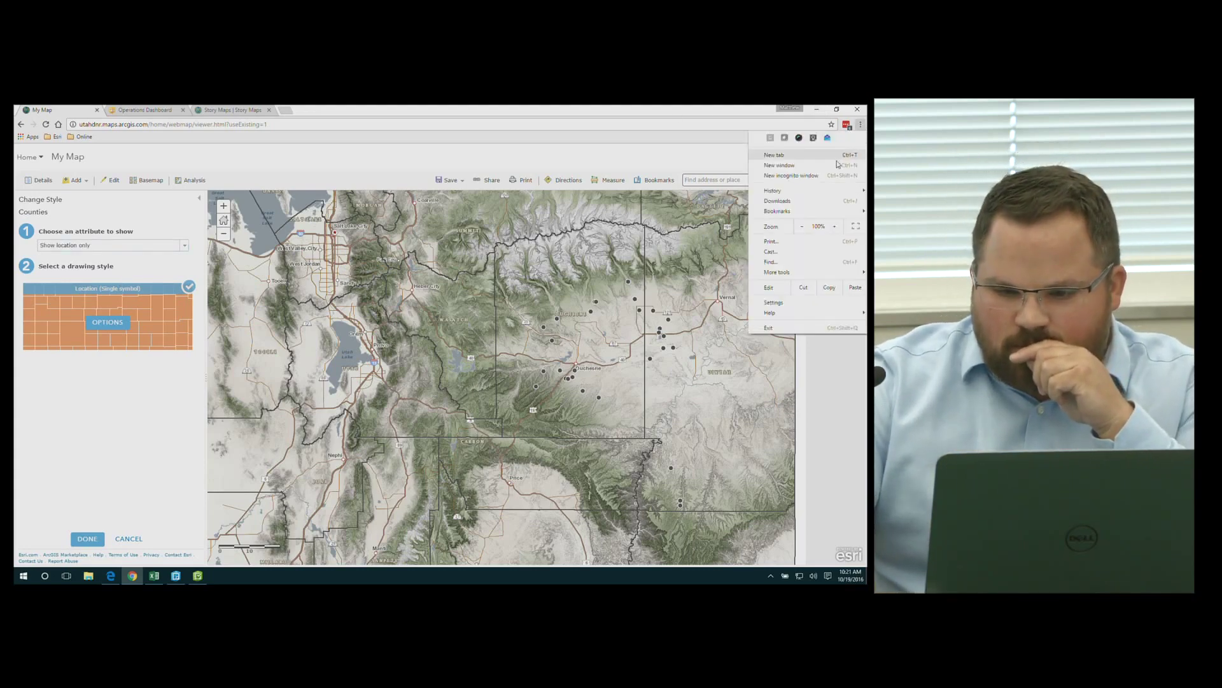
{"action": "left_click", "coordinate": [836, 227]}
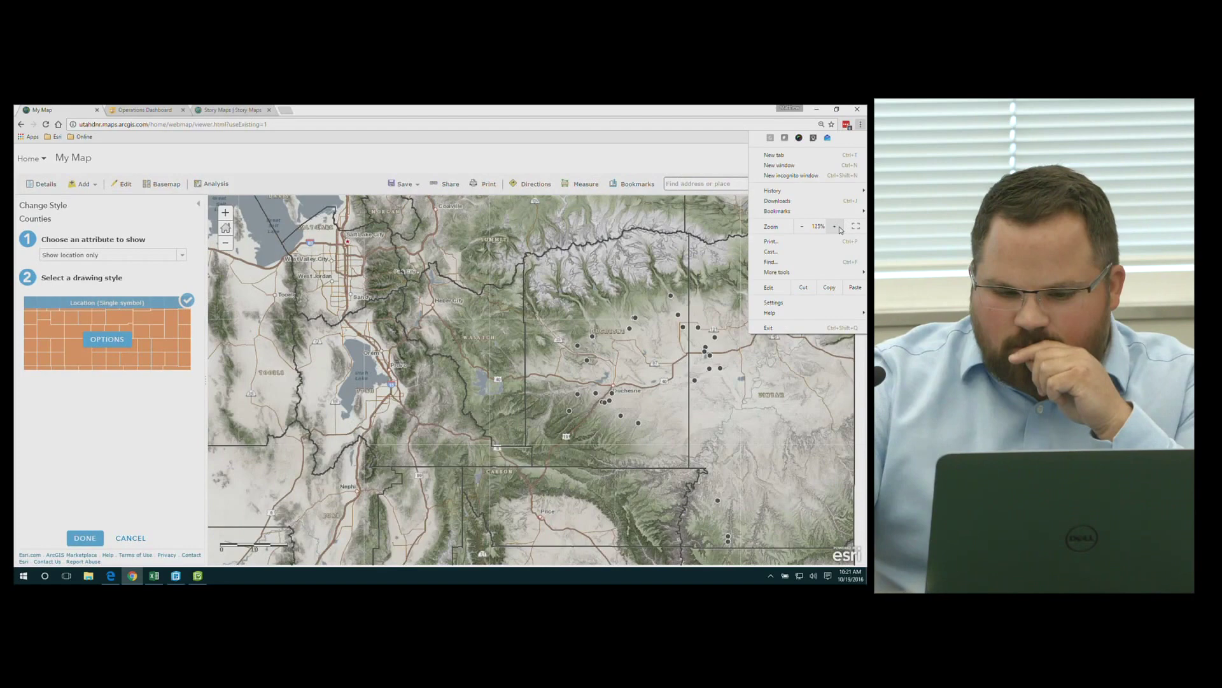
{"action": "left_click", "coordinate": [836, 227]}
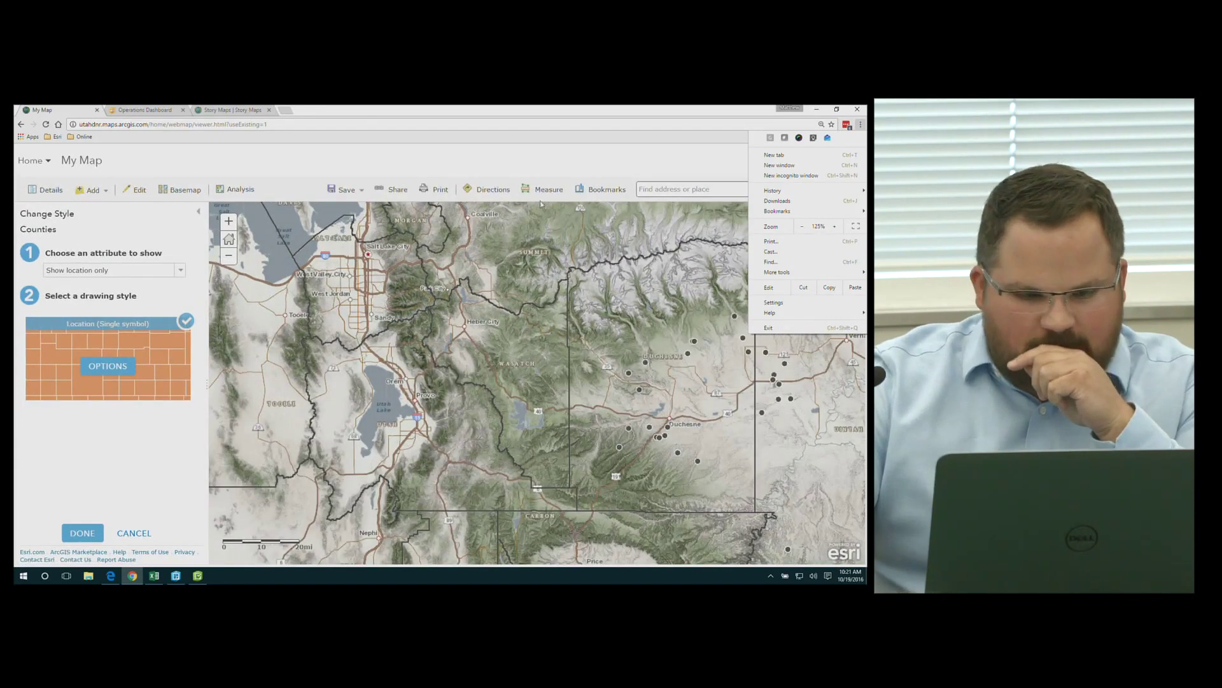
{"action": "left_click", "coordinate": [610, 150]}
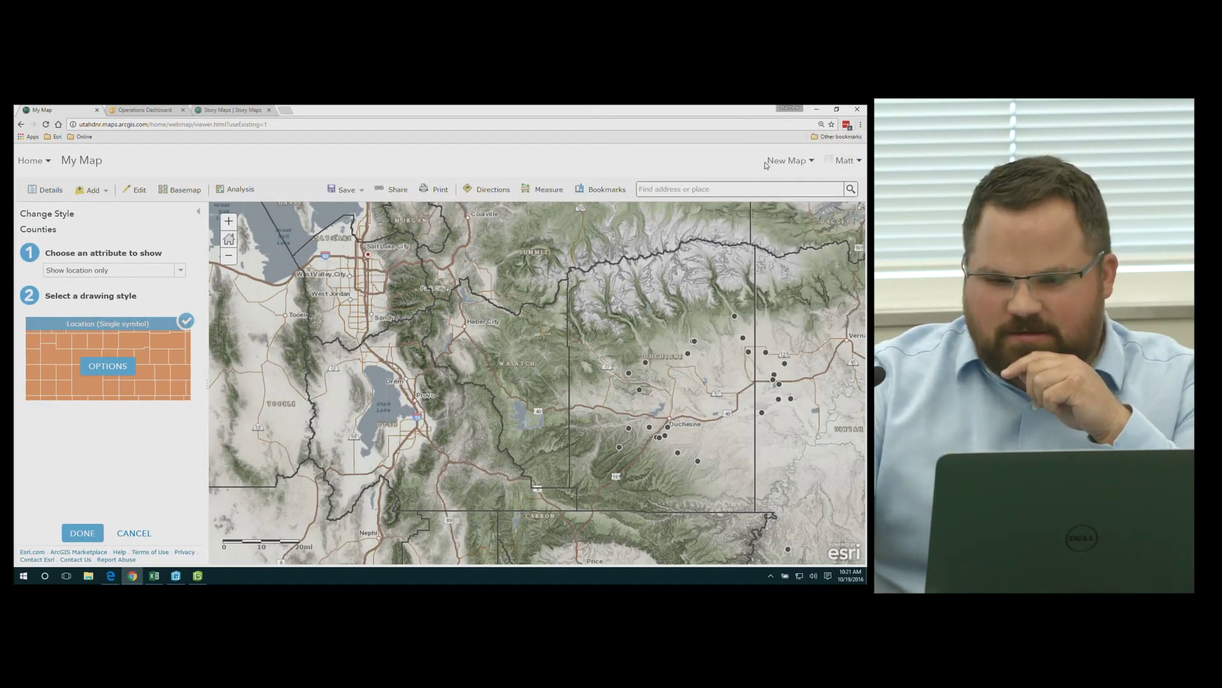
{"action": "left_click", "coordinate": [46, 125]}
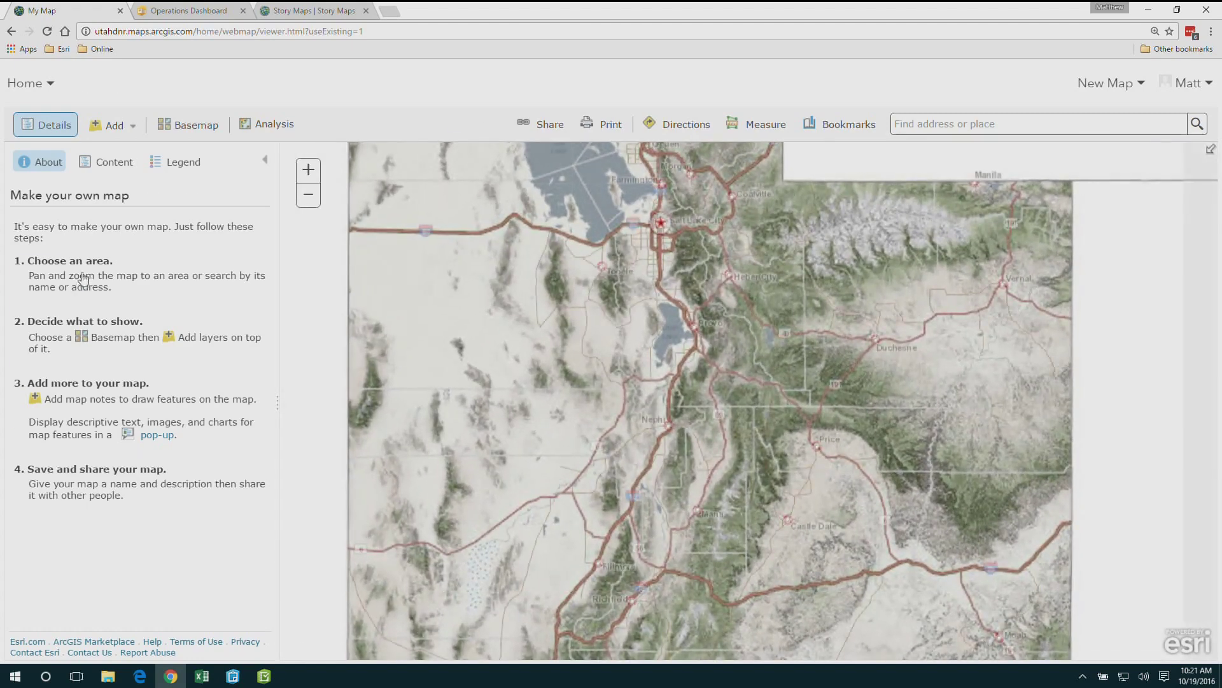
Show the map's layer list, zoom the page to 150%, and expand the Add layers options
{"action": "left_click", "coordinate": [118, 167]}
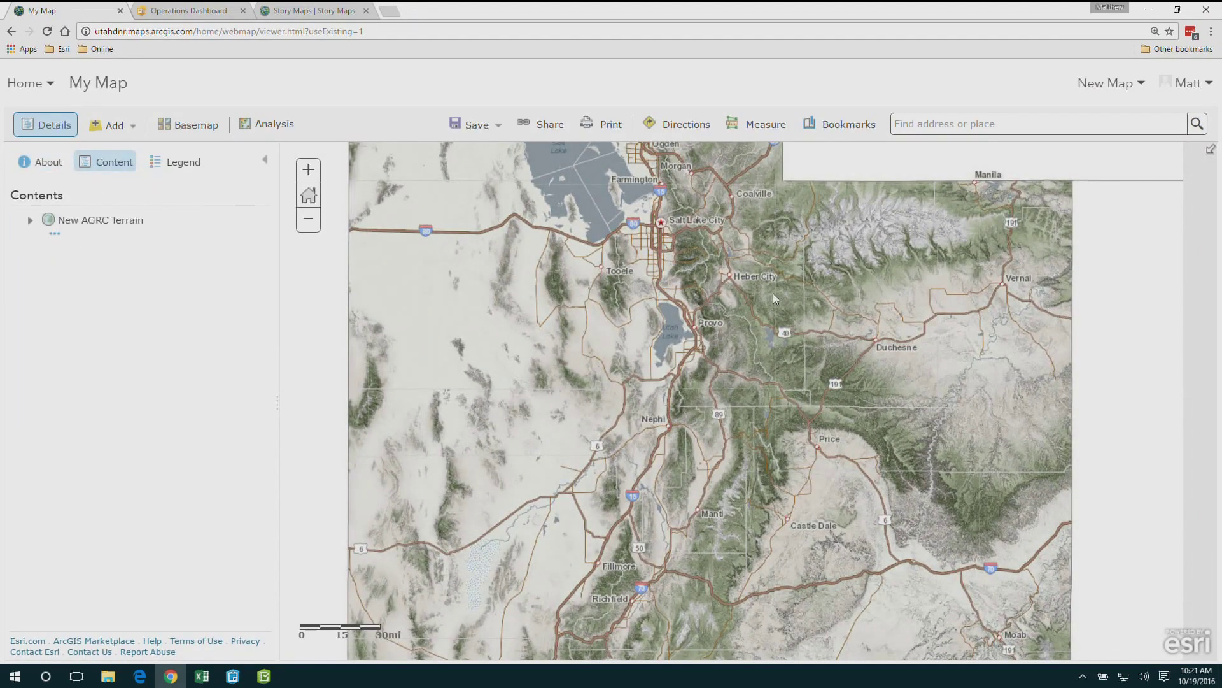
{"action": "scroll", "coordinate": [877, 331], "scroll_direction": "up", "scroll_amount": 1}
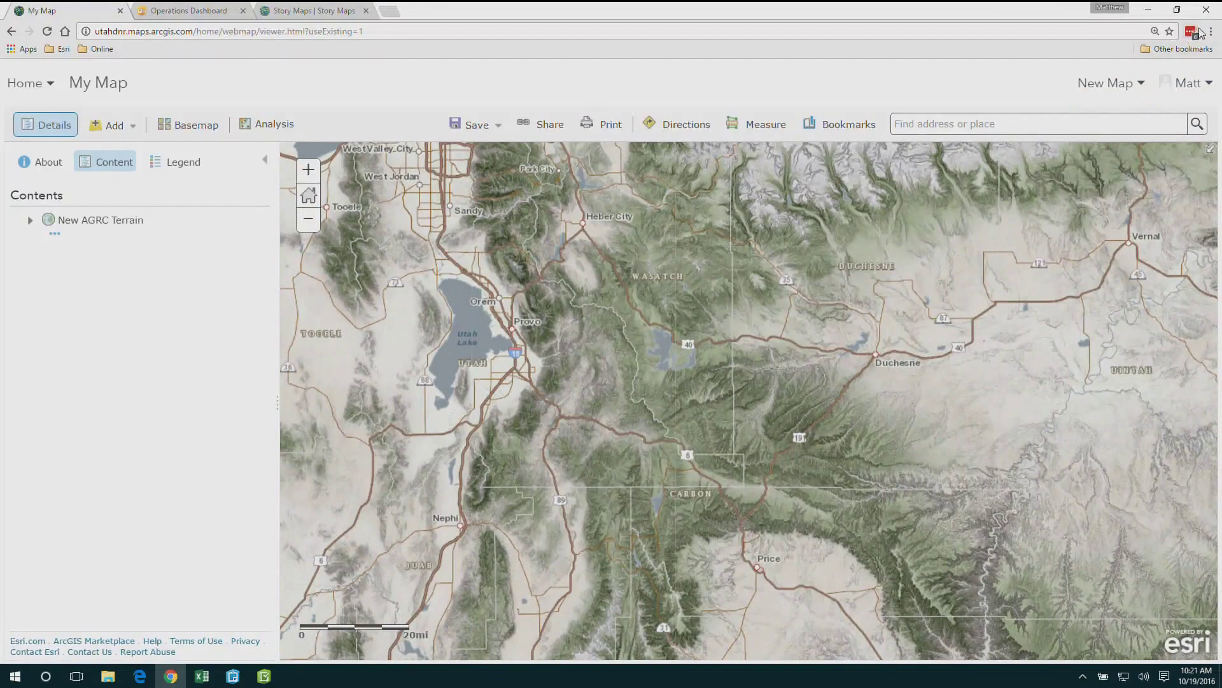
{"action": "left_click", "coordinate": [1211, 31]}
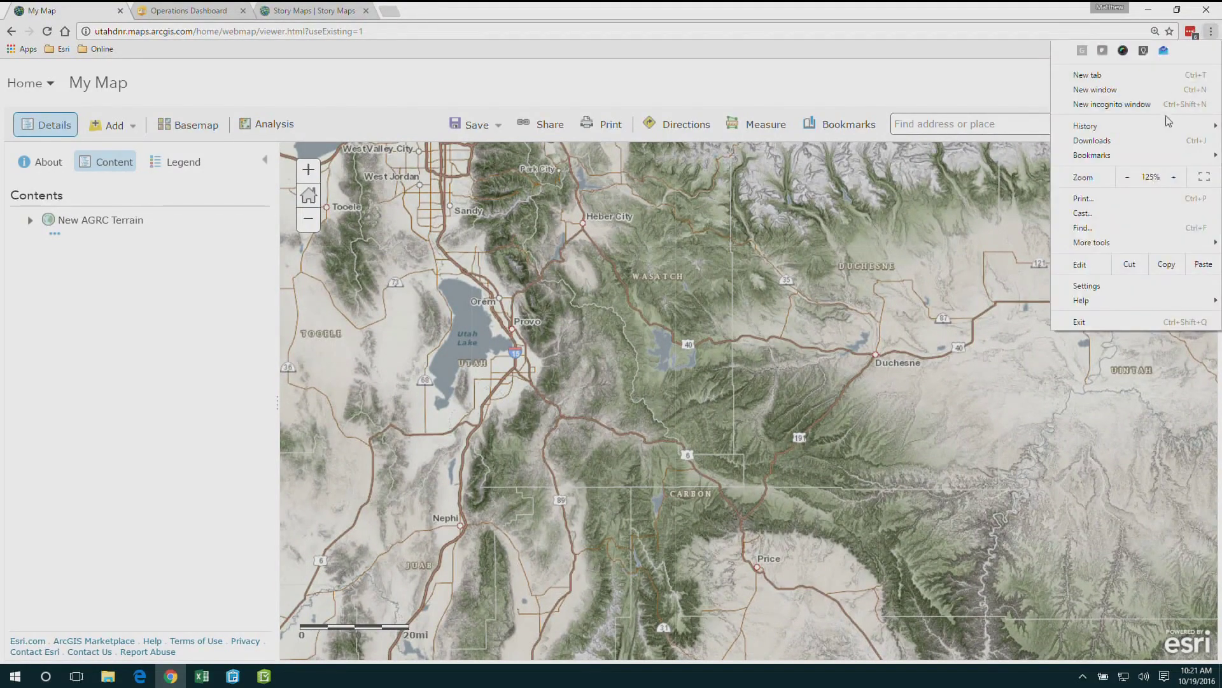
{"action": "left_click", "coordinate": [1175, 179]}
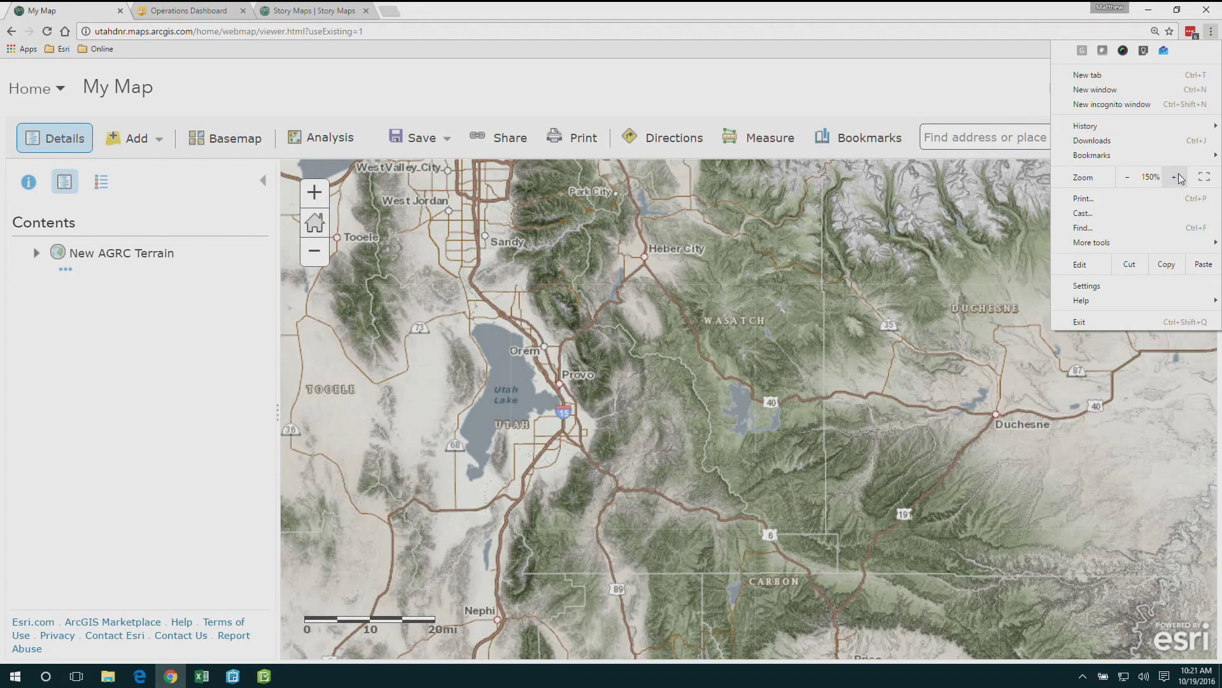
{"action": "left_click", "coordinate": [159, 261]}
{"action": "left_click", "coordinate": [115, 145]}
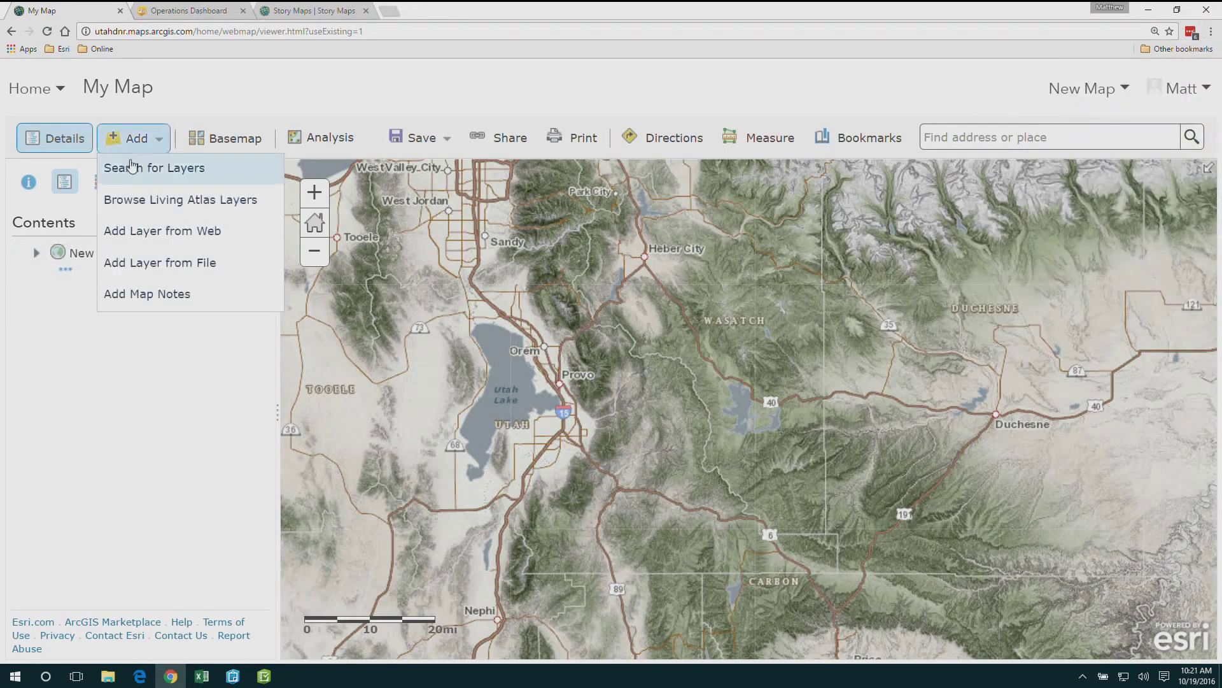
Add the organization's Counties layer and the searched 'fire starts' layer to the map
{"action": "left_click", "coordinate": [129, 165]}
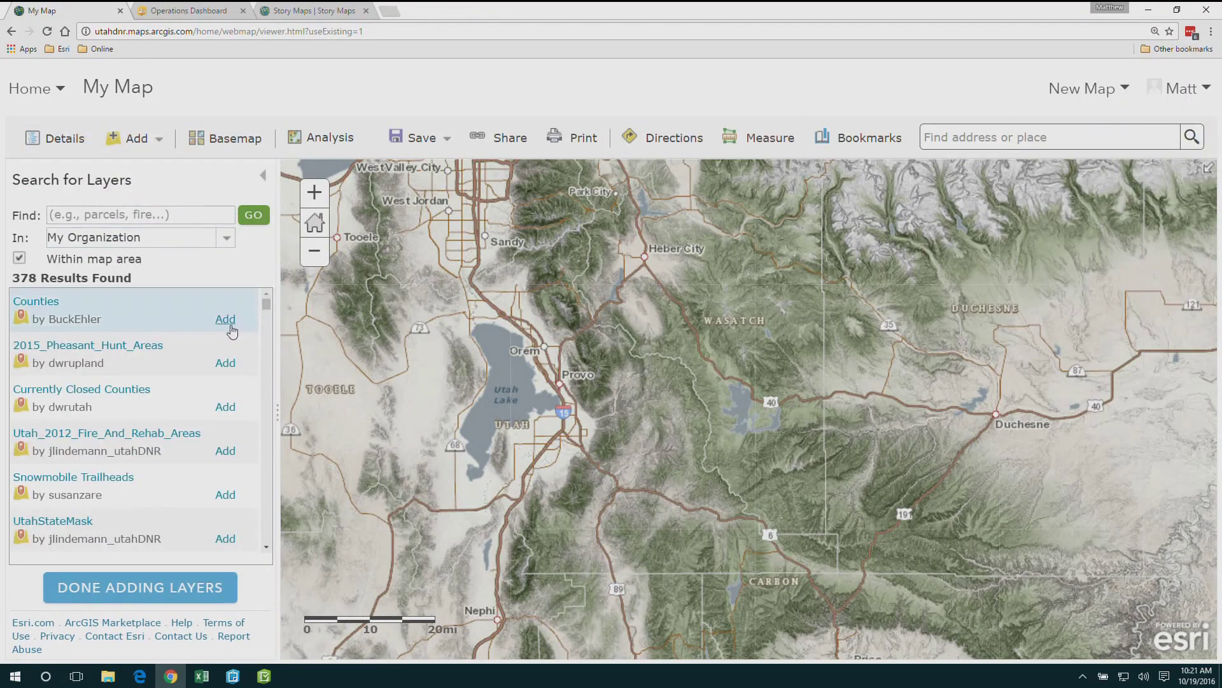
{"action": "left_click", "coordinate": [231, 325]}
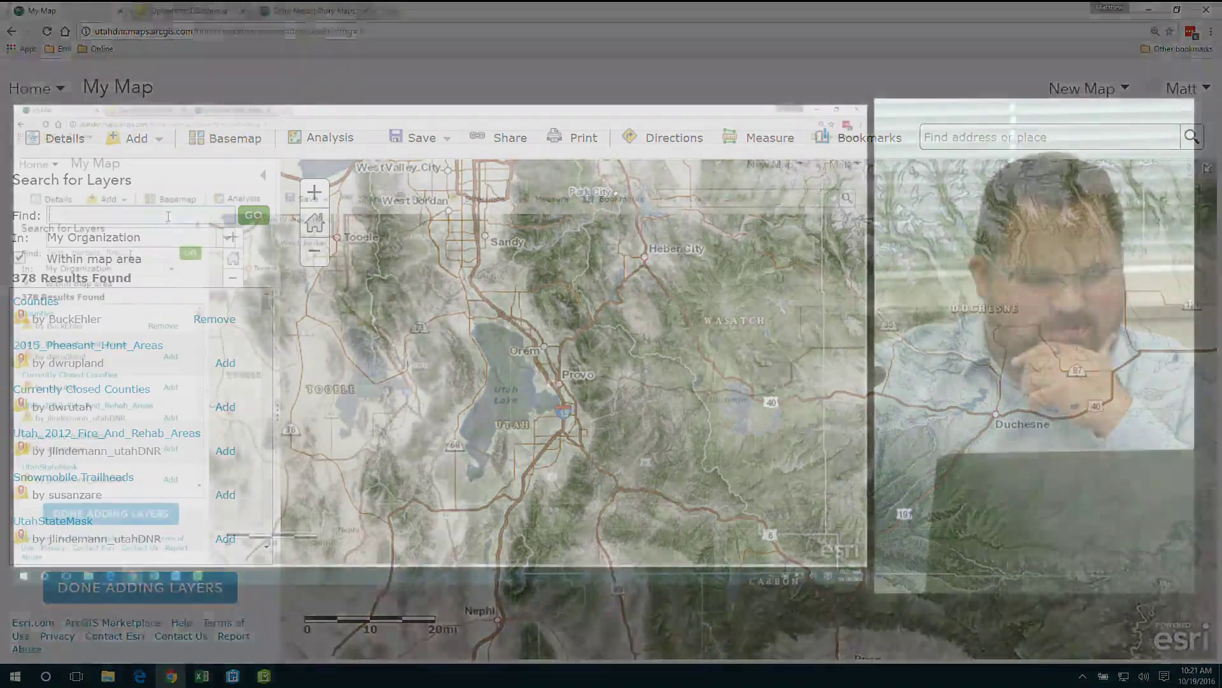
{"action": "left_click", "coordinate": [172, 216]}
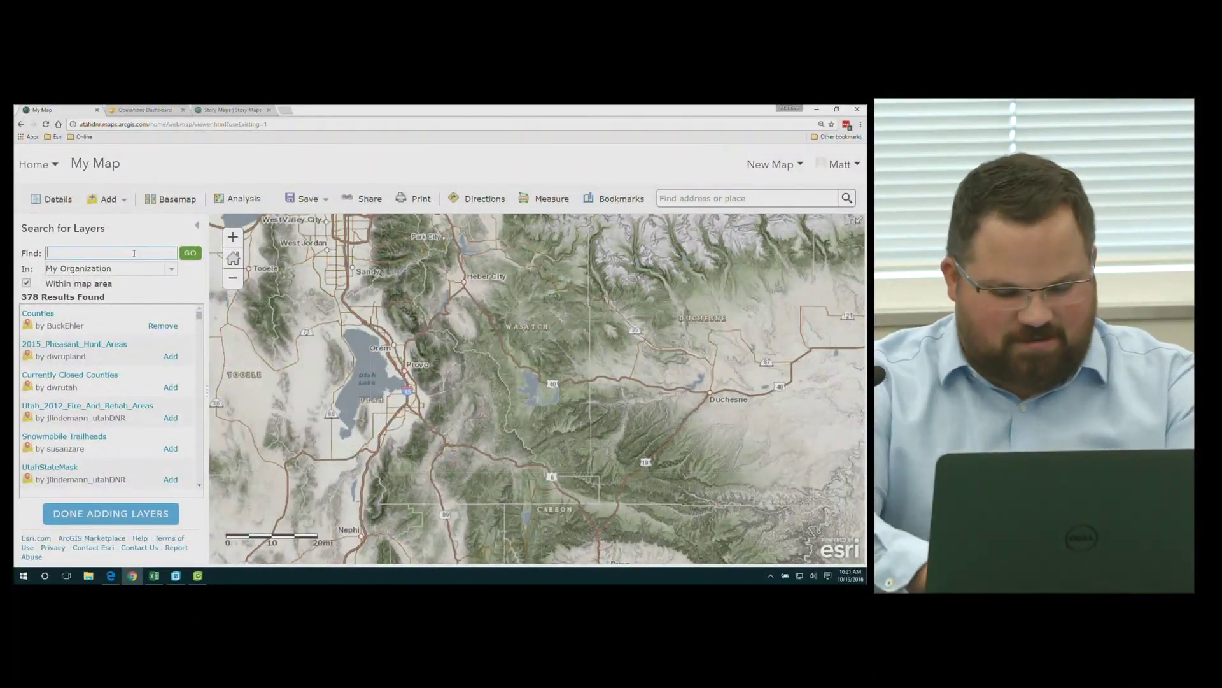
{"action": "type", "text": "fire start"}
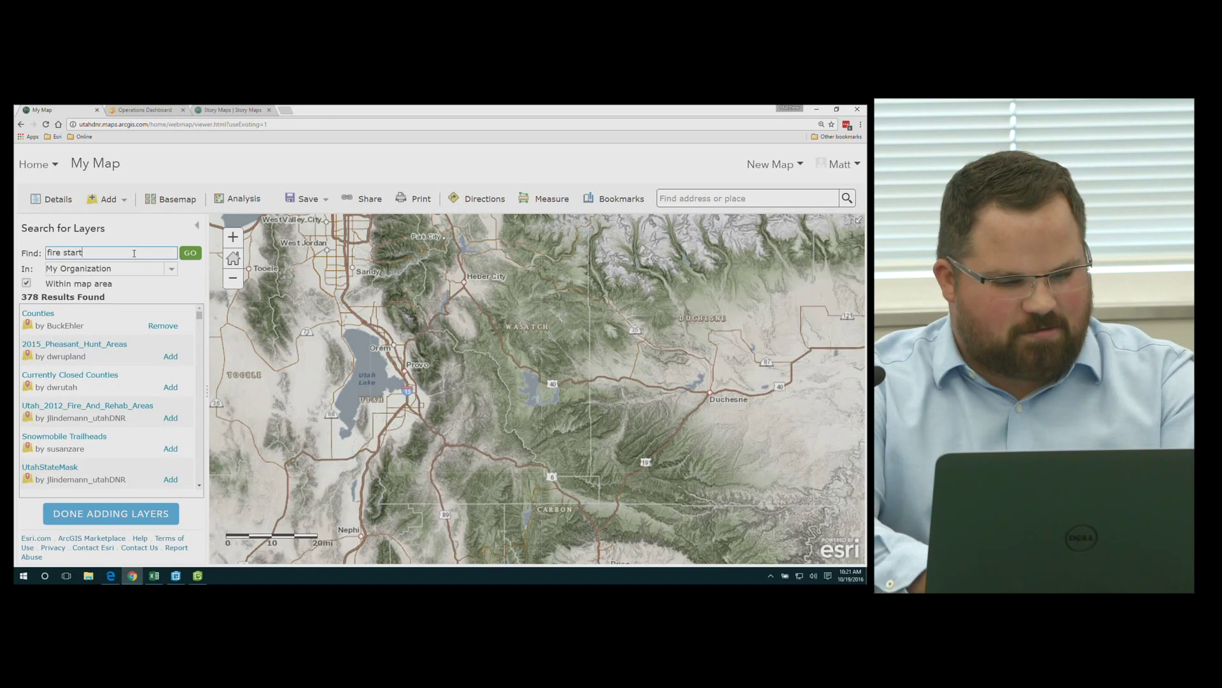
{"action": "type", "text": "s"}
{"action": "key", "text": "Return"}
{"action": "left_click", "coordinate": [178, 327]}
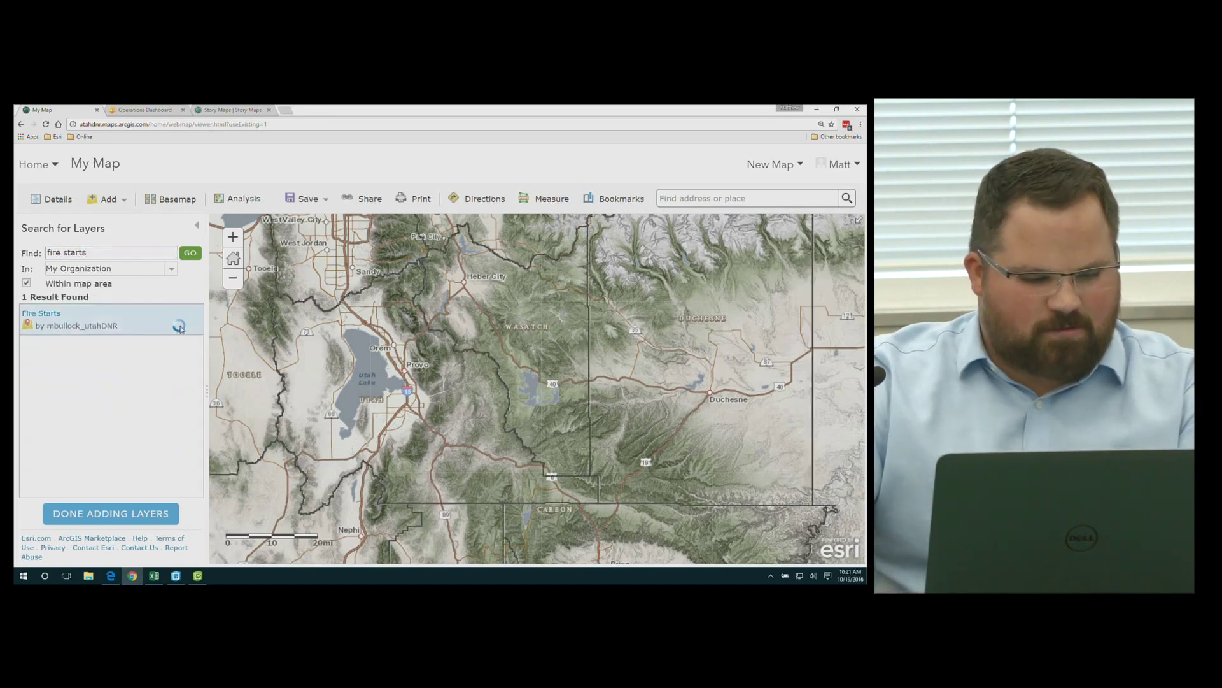
{"action": "left_click", "coordinate": [121, 511]}
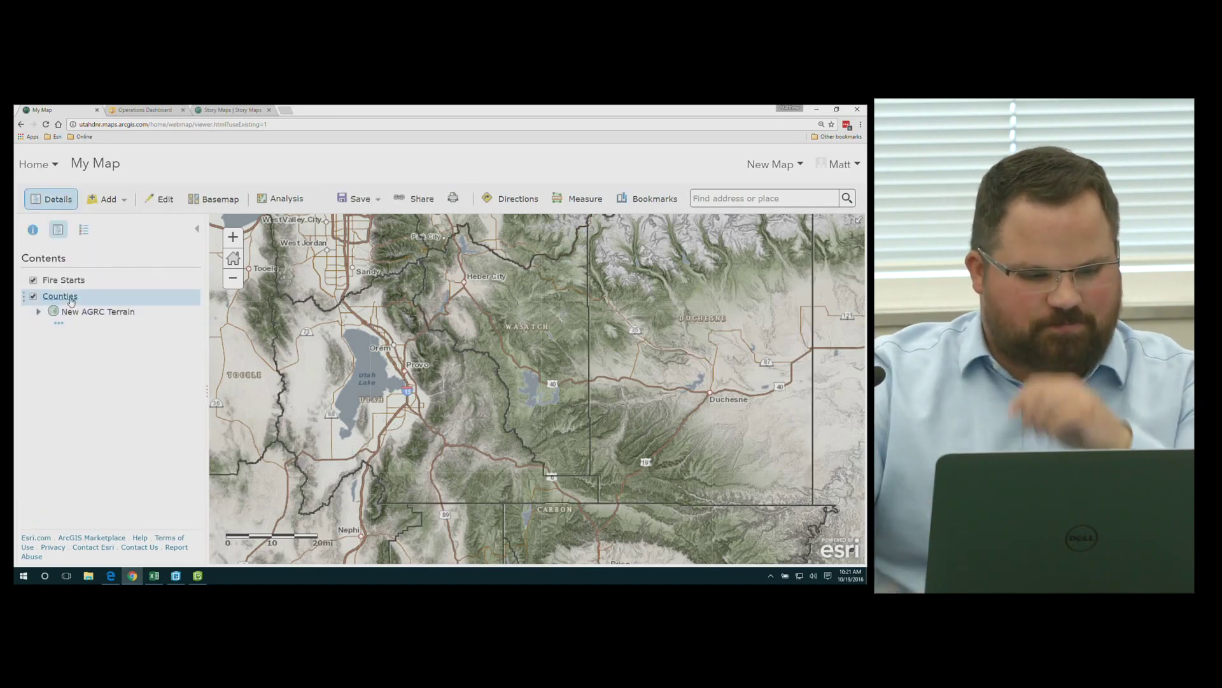
Pan the map to centre Duchesne County and open Change Style for the Counties layer
{"action": "left_click_drag", "start_coordinate": [639, 277], "coordinate": [494, 312]}
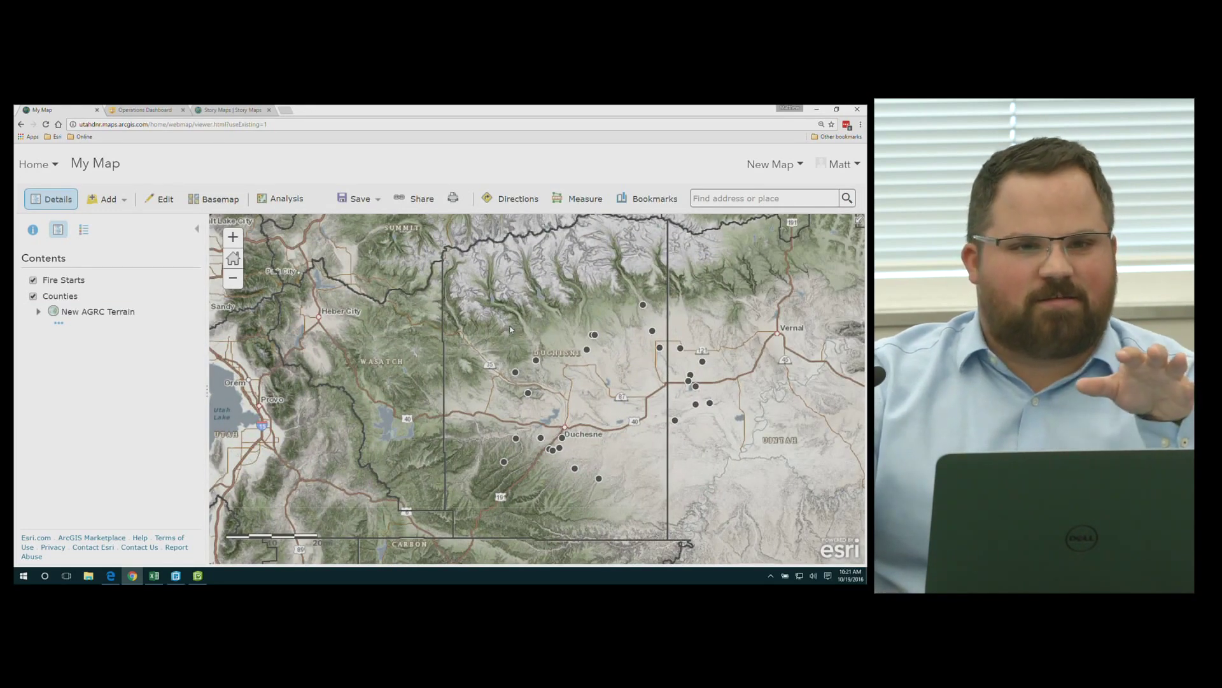
{"action": "mouse_move", "coordinate": [64, 293]}
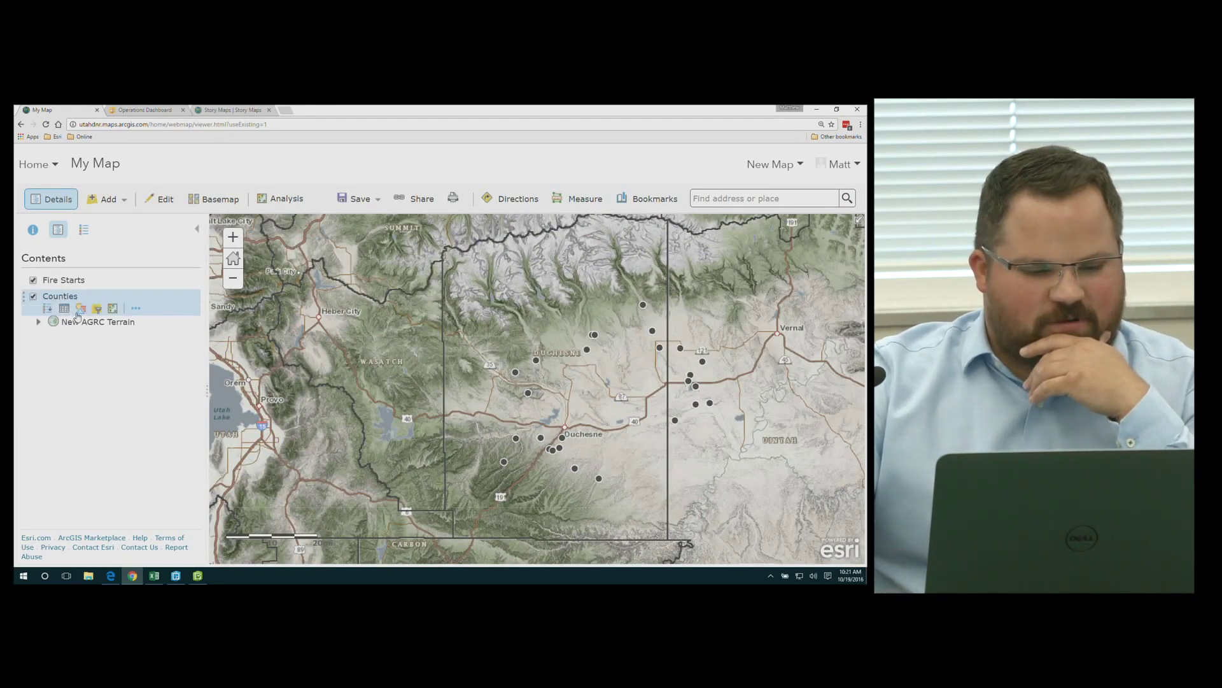
{"action": "left_click", "coordinate": [82, 309]}
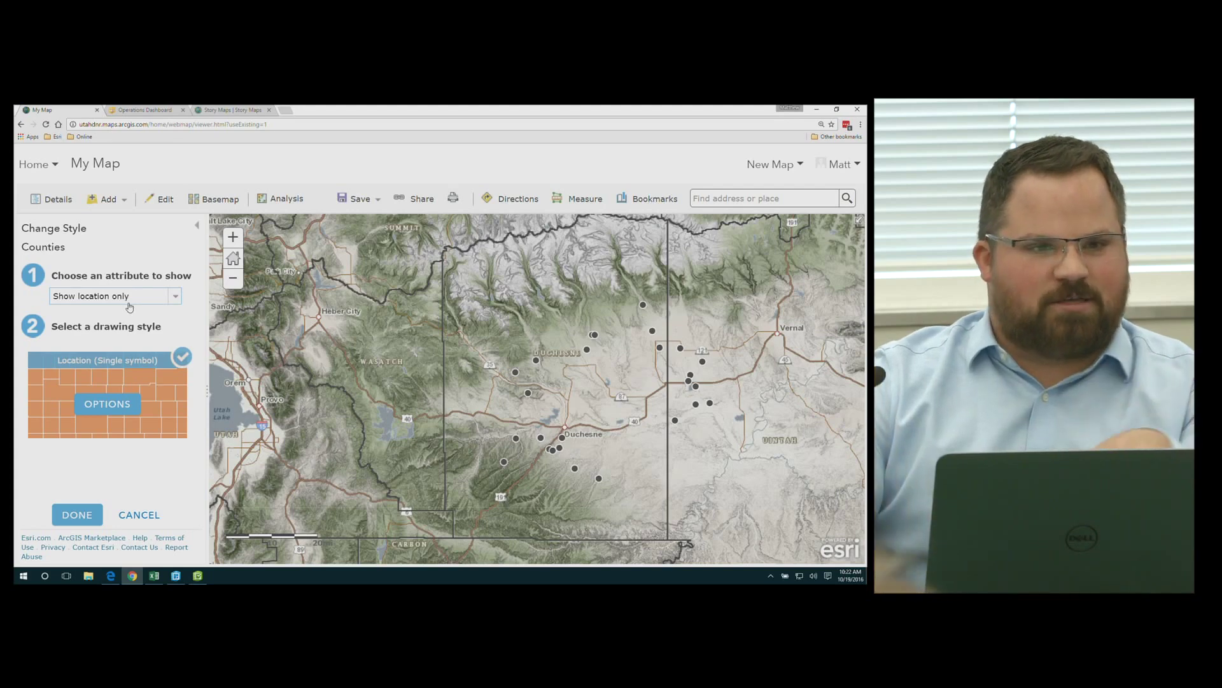
Style Counties by POP_LASTCE as Counts and Amounts (Size) proportional circles
{"action": "left_click", "coordinate": [129, 305]}
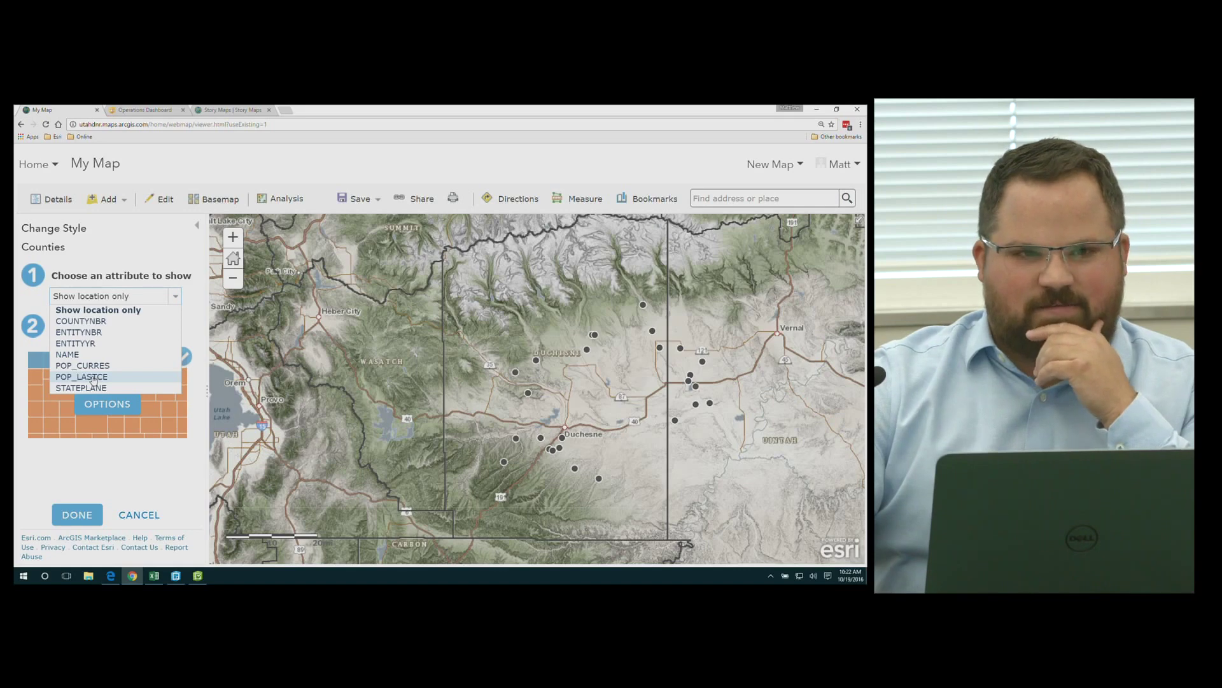
{"action": "left_click", "coordinate": [93, 378]}
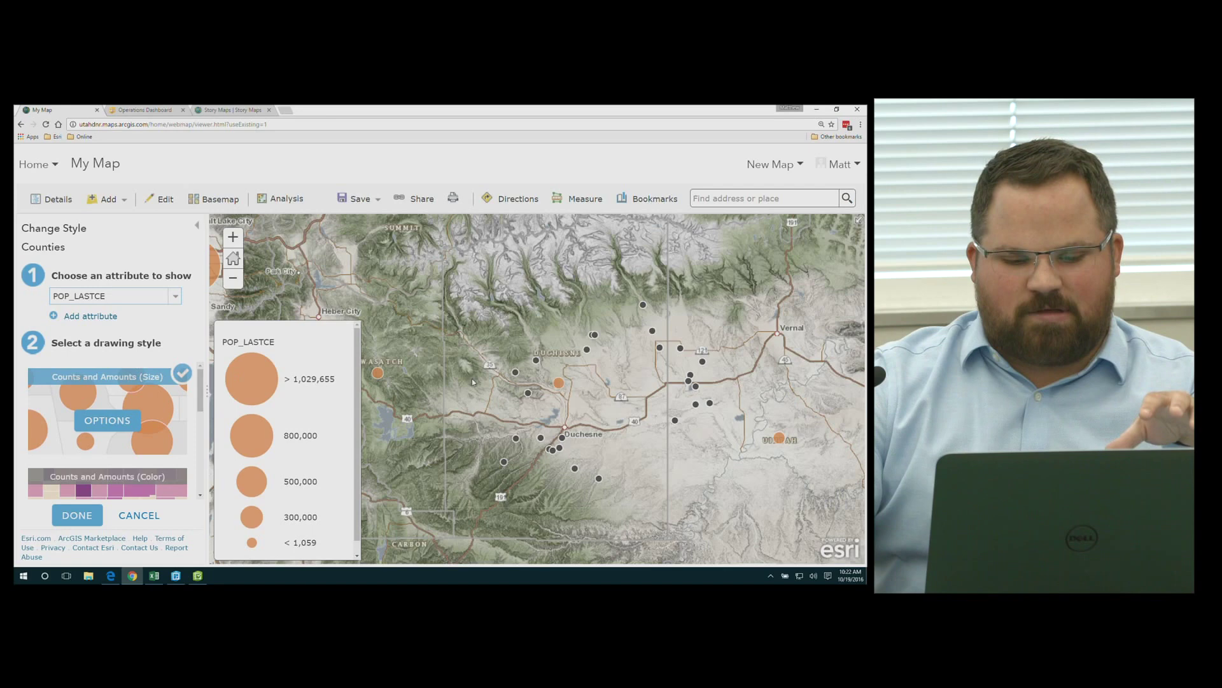
{"action": "scroll", "coordinate": [472, 378], "scroll_direction": "down", "scroll_amount": 3}
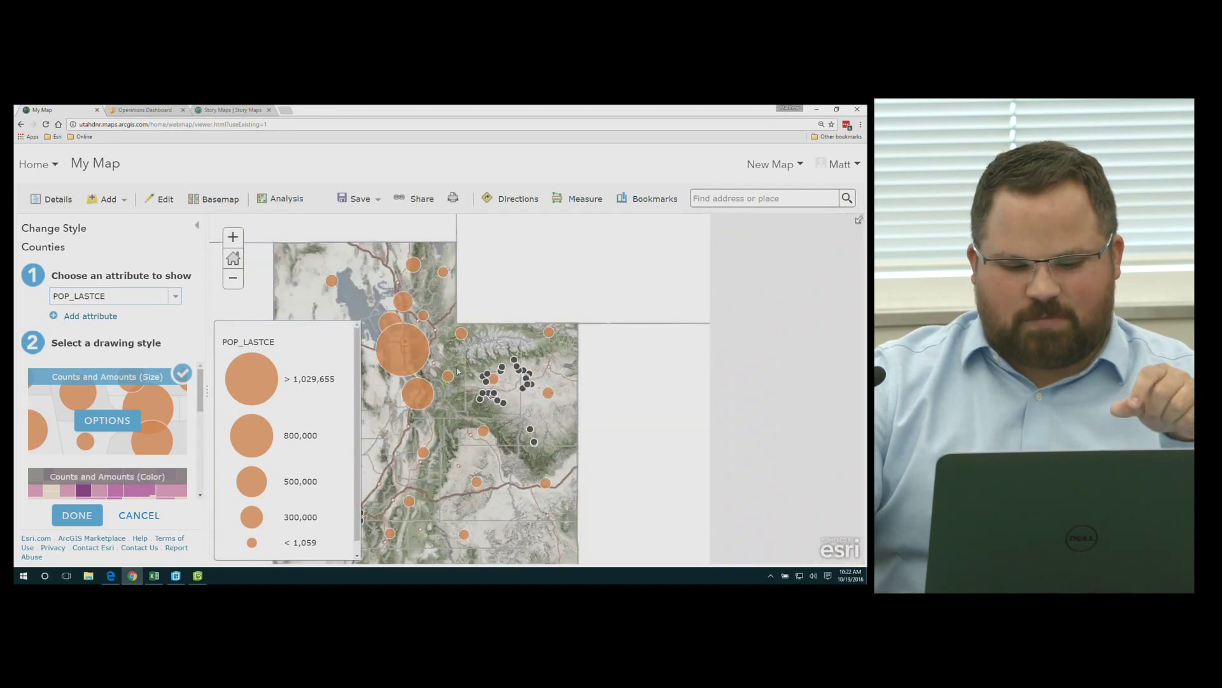
{"action": "left_click_drag", "start_coordinate": [455, 374], "coordinate": [520, 371]}
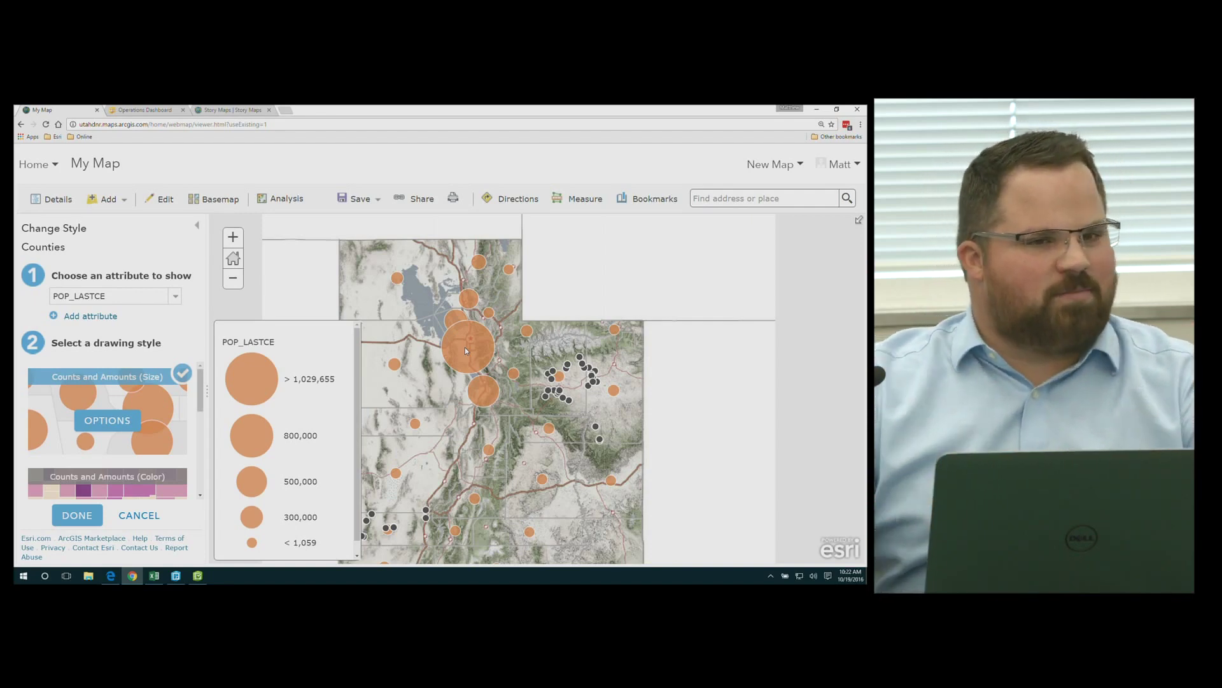
{"action": "scroll", "coordinate": [86, 445], "scroll_direction": "down", "scroll_amount": 1}
{"action": "scroll", "coordinate": [86, 445], "scroll_direction": "down", "scroll_amount": 1}
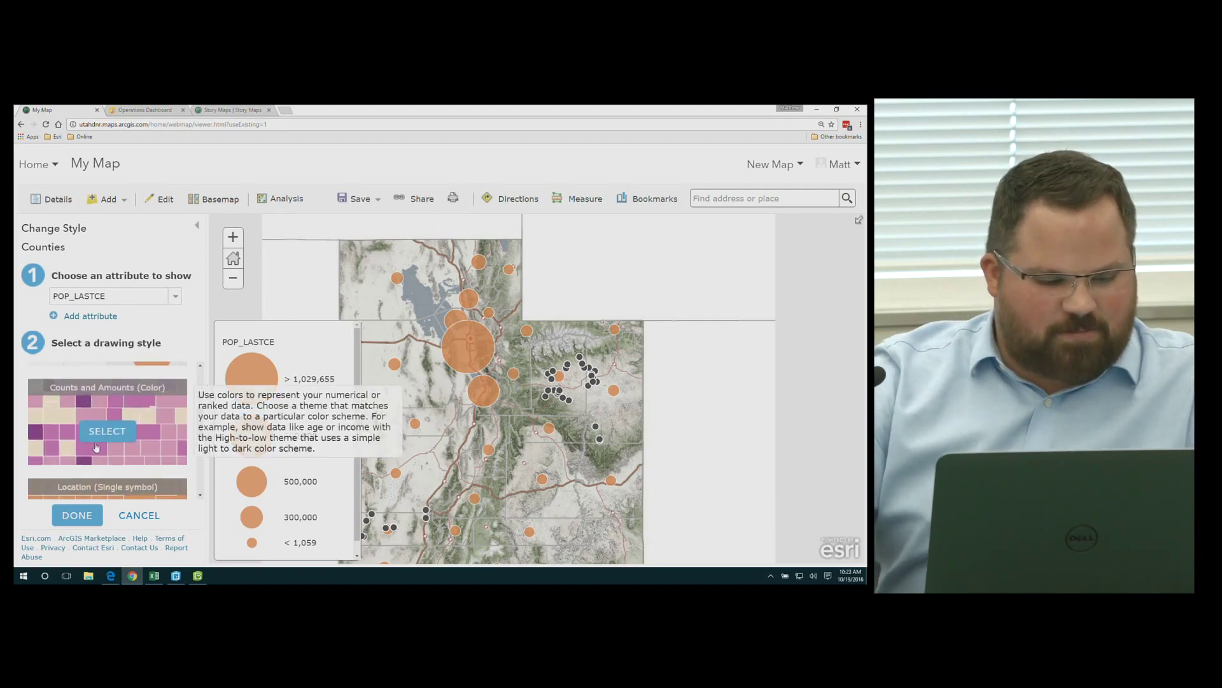
Switch Counties to the Counts and Amounts (Color) blue ramp and finish styling
{"action": "left_click", "coordinate": [117, 432]}
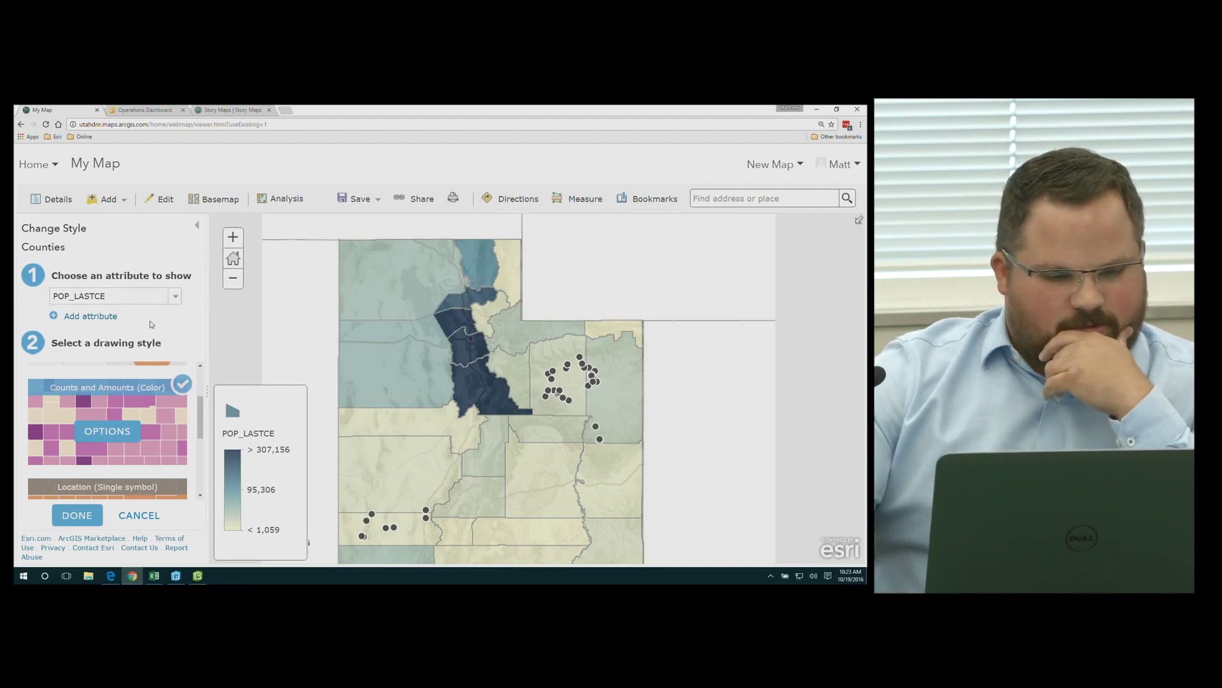
{"action": "left_click", "coordinate": [77, 515]}
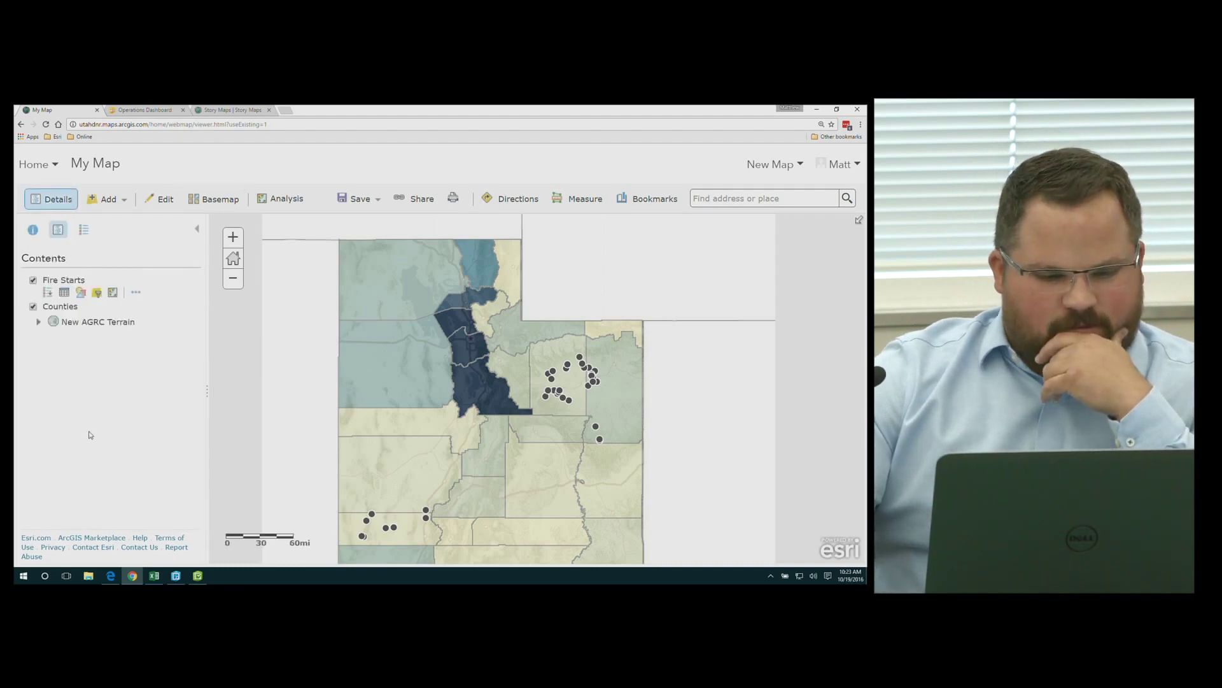
Restyle the Fire Starts layer with the Heat Map drawing style and confirm
{"action": "left_click", "coordinate": [82, 292]}
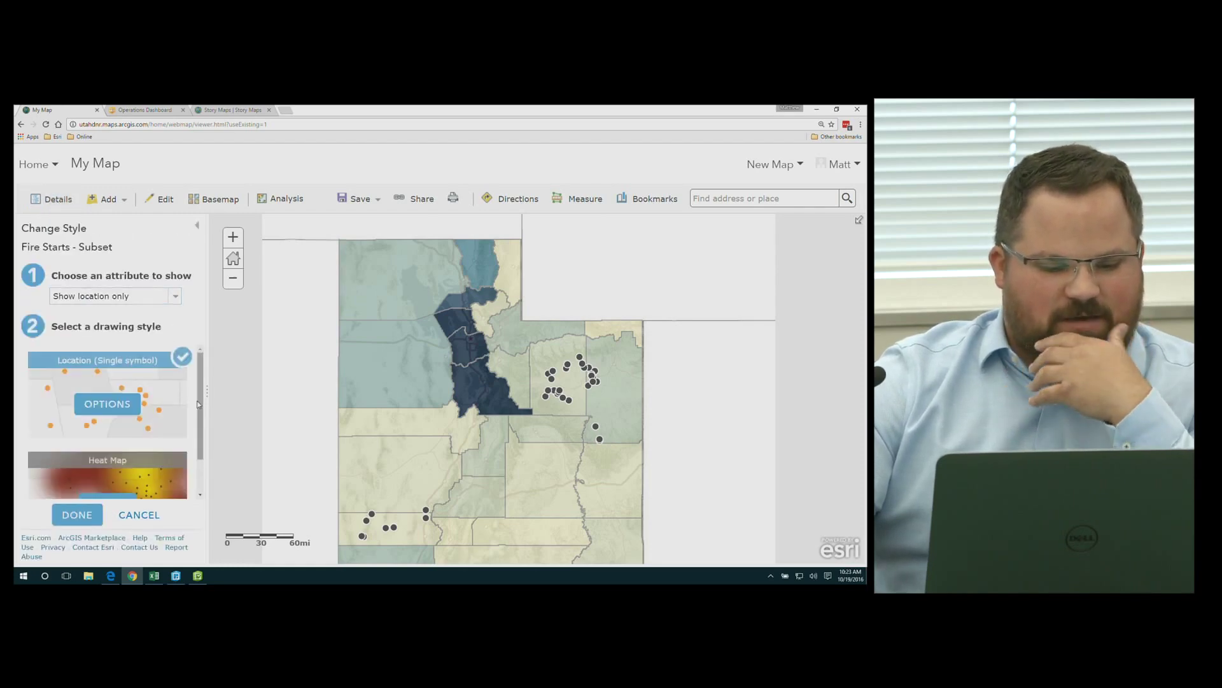
{"action": "scroll", "coordinate": [198, 403], "scroll_direction": "down", "scroll_amount": 1}
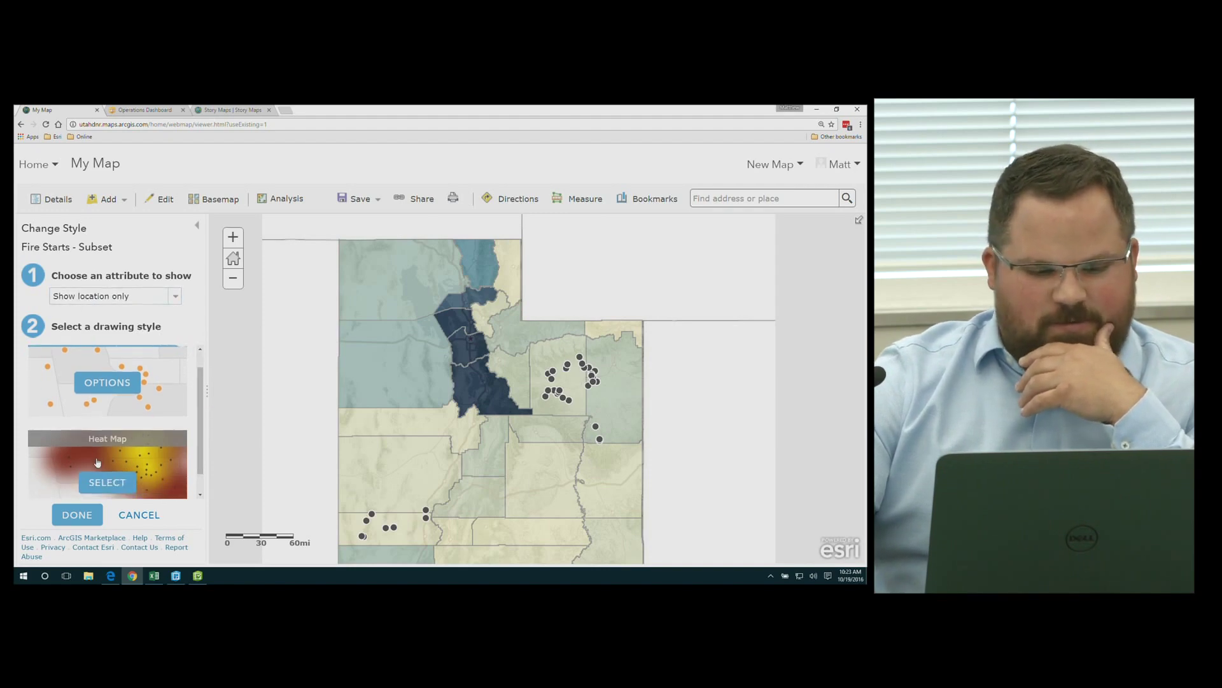
{"action": "left_click", "coordinate": [106, 483]}
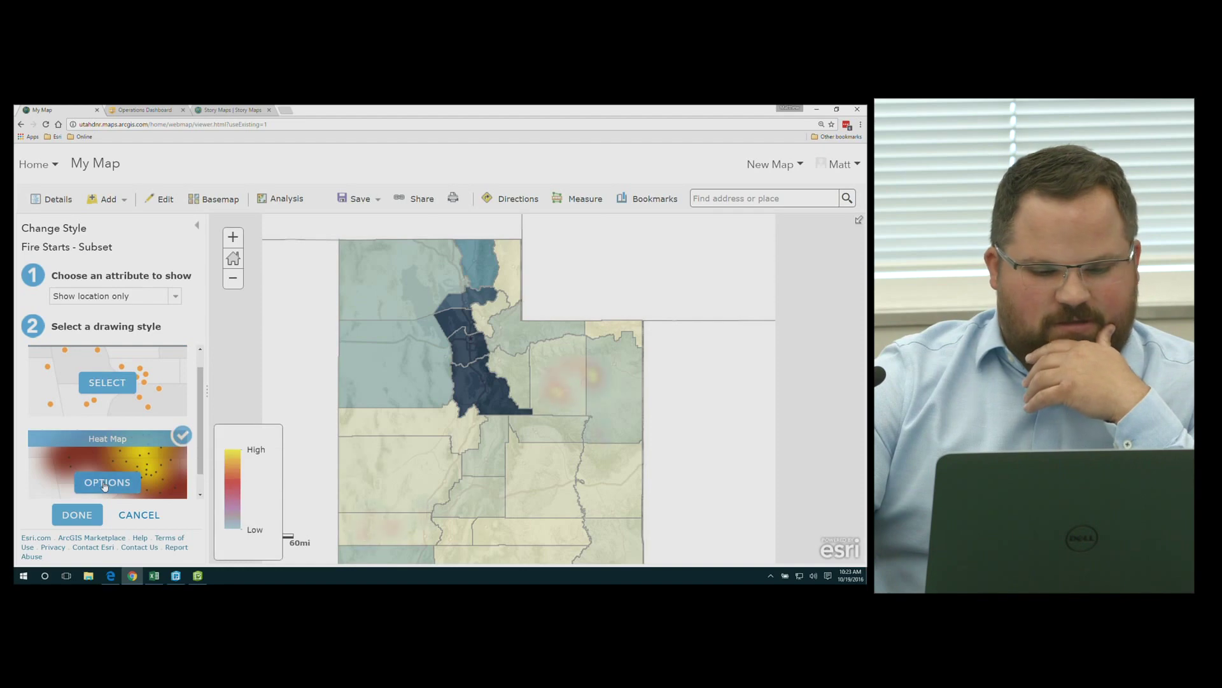
{"action": "scroll", "coordinate": [593, 385], "scroll_direction": "up", "scroll_amount": 1}
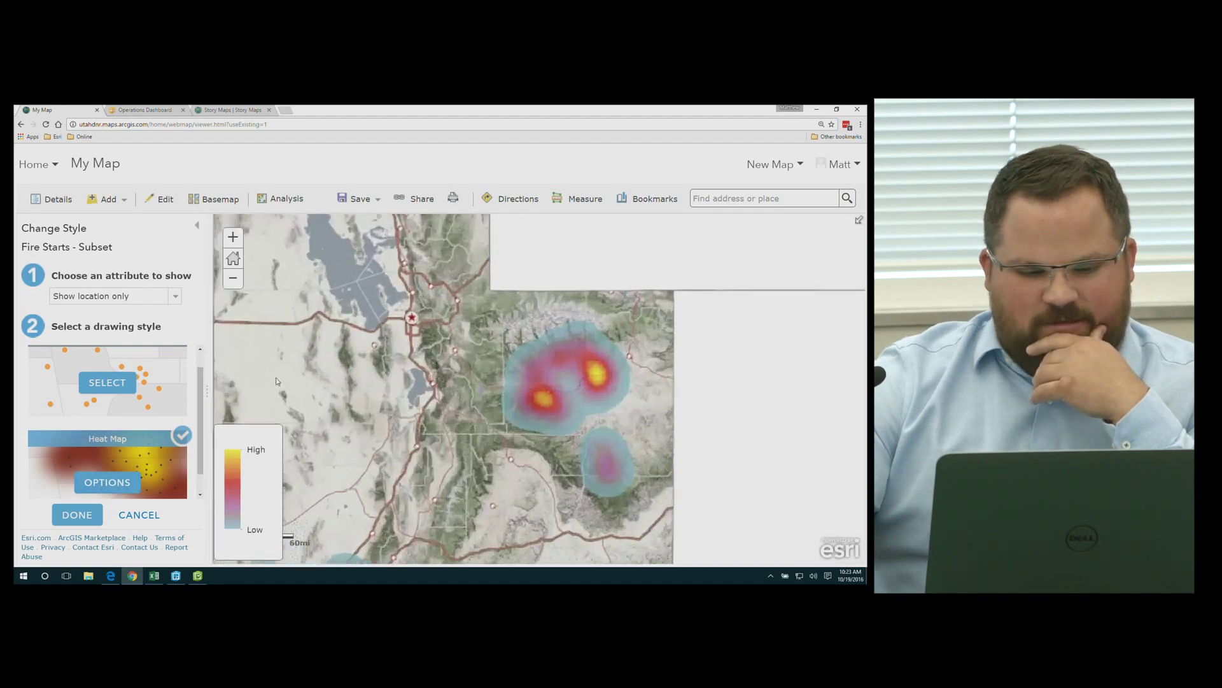
{"action": "left_click", "coordinate": [77, 514]}
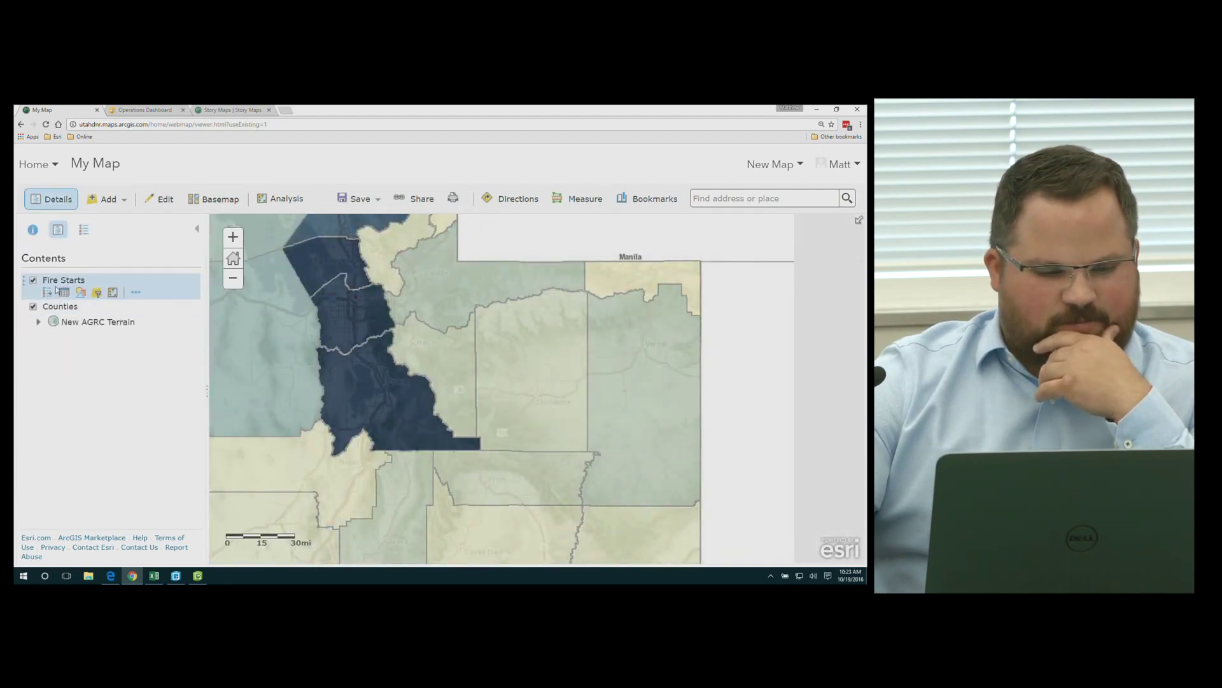
Turn off the Counties layer and zoom to inspect the Fire Starts heat map
{"action": "left_click", "coordinate": [33, 307]}
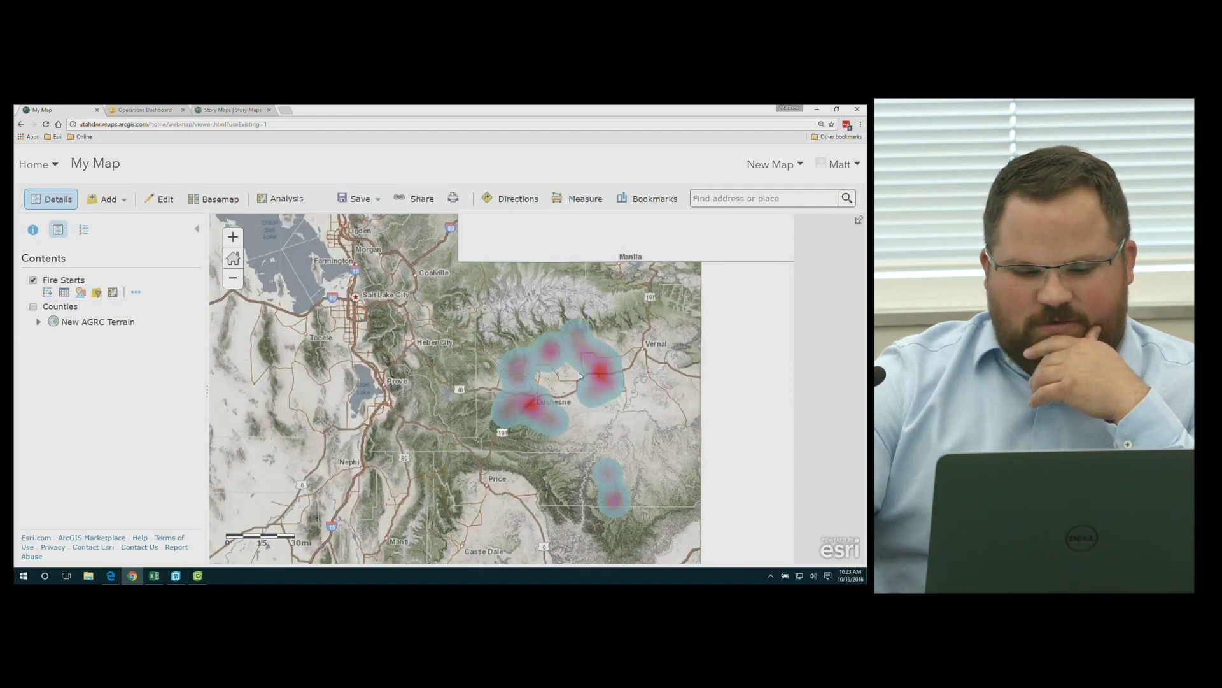
{"action": "scroll", "coordinate": [513, 374], "scroll_direction": "down", "scroll_amount": 1}
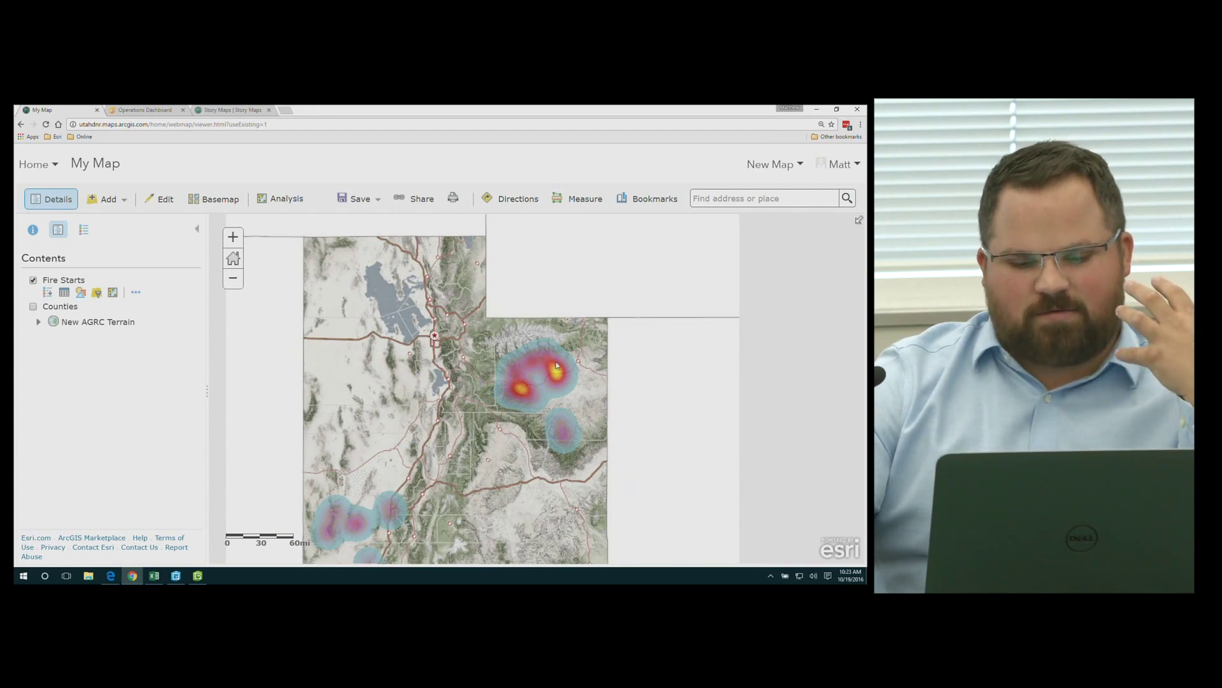
{"action": "scroll", "coordinate": [511, 373], "scroll_direction": "up", "scroll_amount": 1}
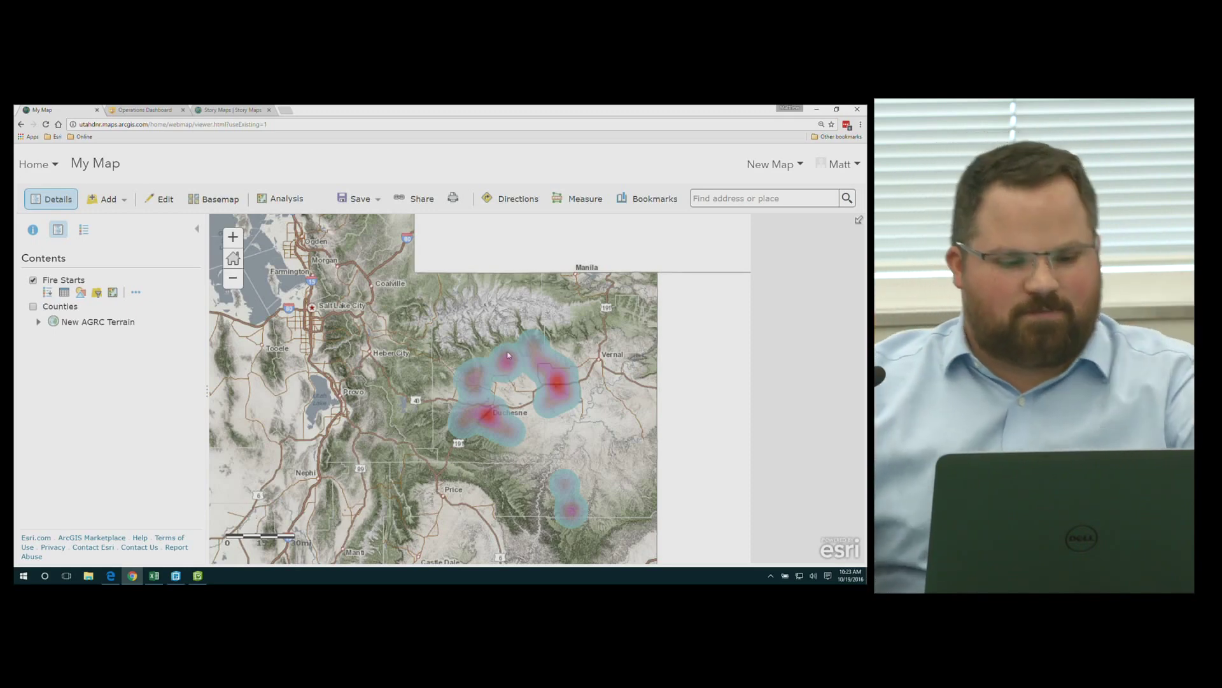
Switch Fire Starts back to the Location (Single symbol) drawing style
{"action": "left_click", "coordinate": [81, 293]}
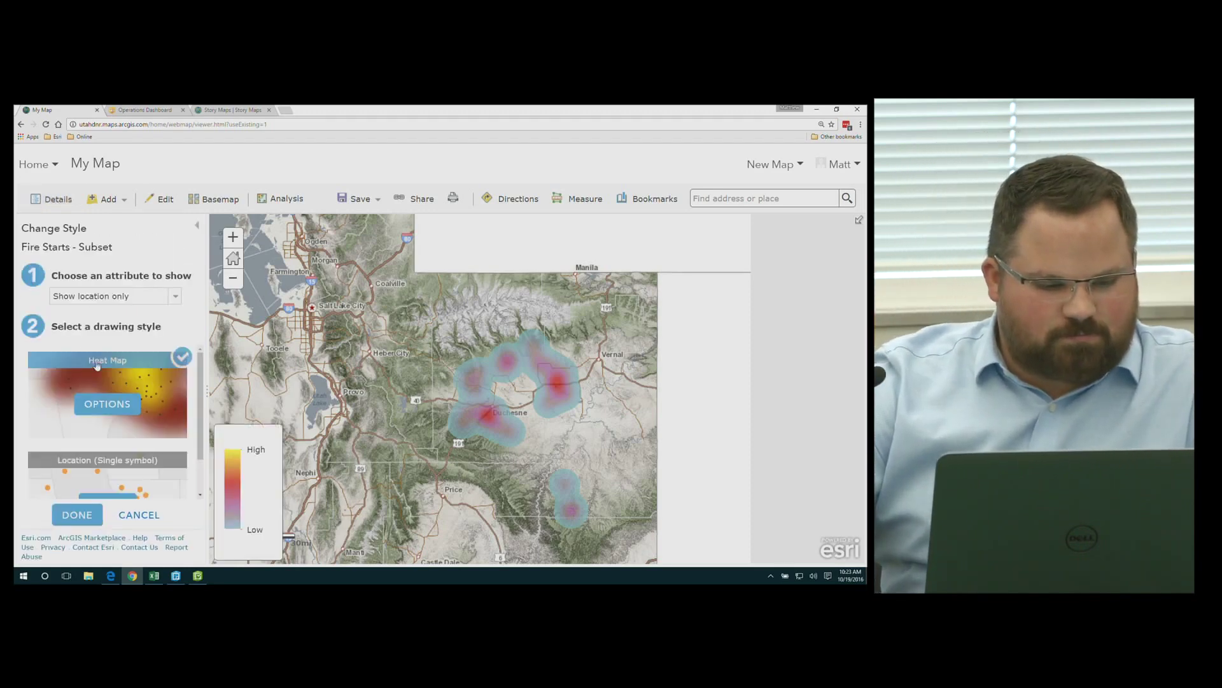
{"action": "scroll", "coordinate": [115, 440], "scroll_direction": "down", "scroll_amount": 1}
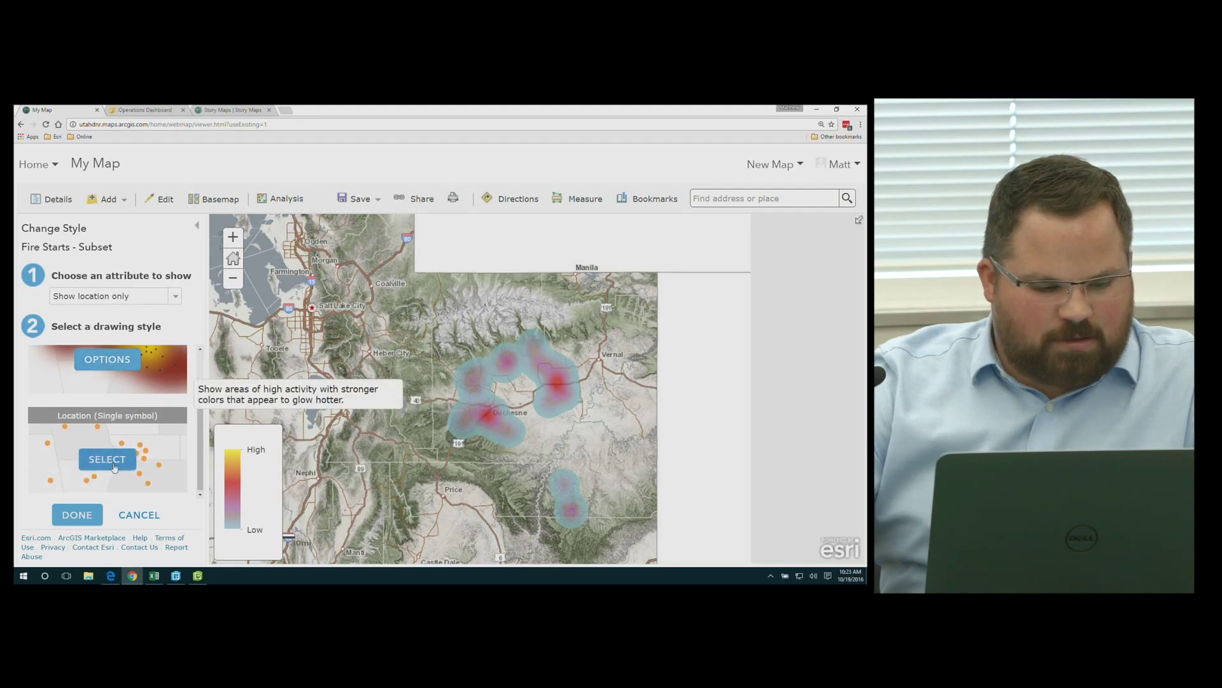
{"action": "left_click", "coordinate": [114, 462]}
Keep Show location only and bring up the point symbol choices
{"action": "left_click", "coordinate": [135, 297]}
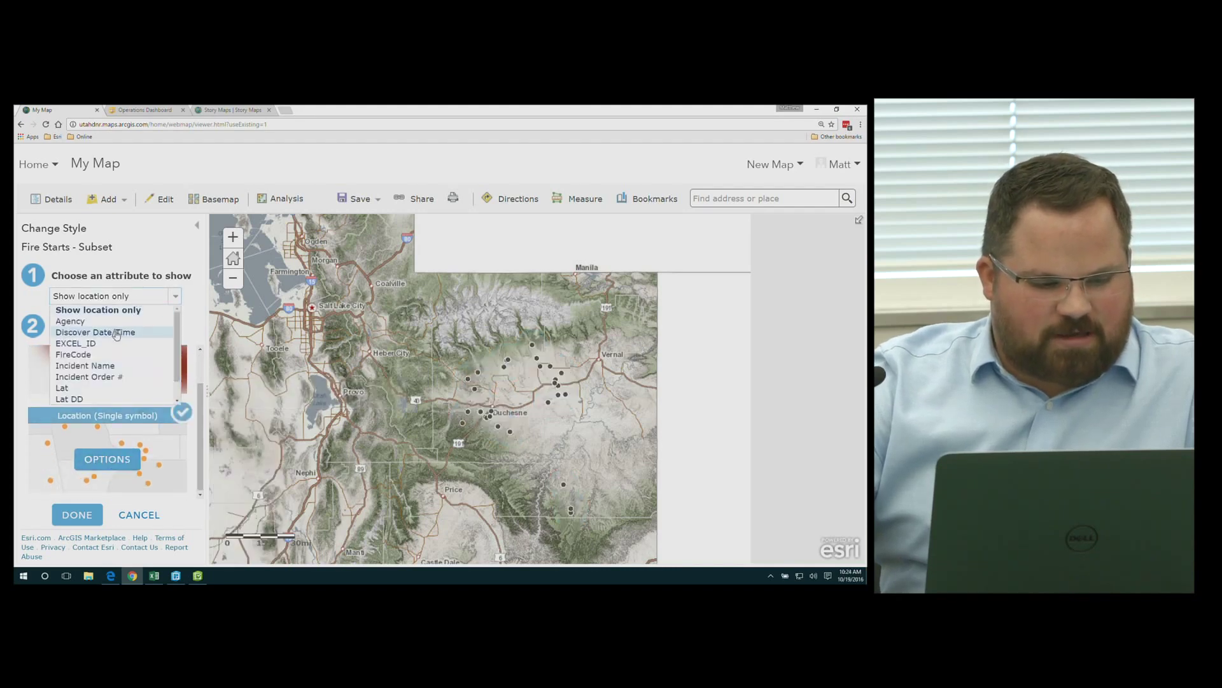
{"action": "scroll", "coordinate": [113, 346], "scroll_direction": "down", "scroll_amount": 2}
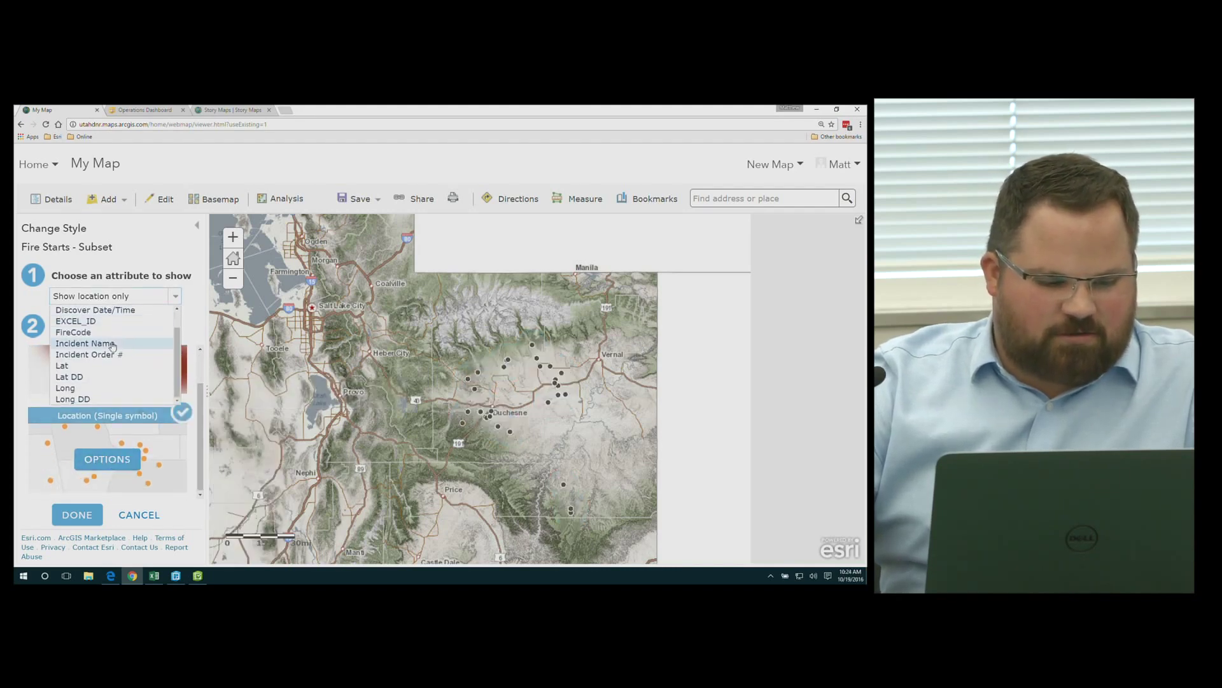
{"action": "scroll", "coordinate": [114, 338], "scroll_direction": "up", "scroll_amount": 2}
{"action": "left_click", "coordinate": [95, 310]}
{"action": "left_click", "coordinate": [112, 454]}
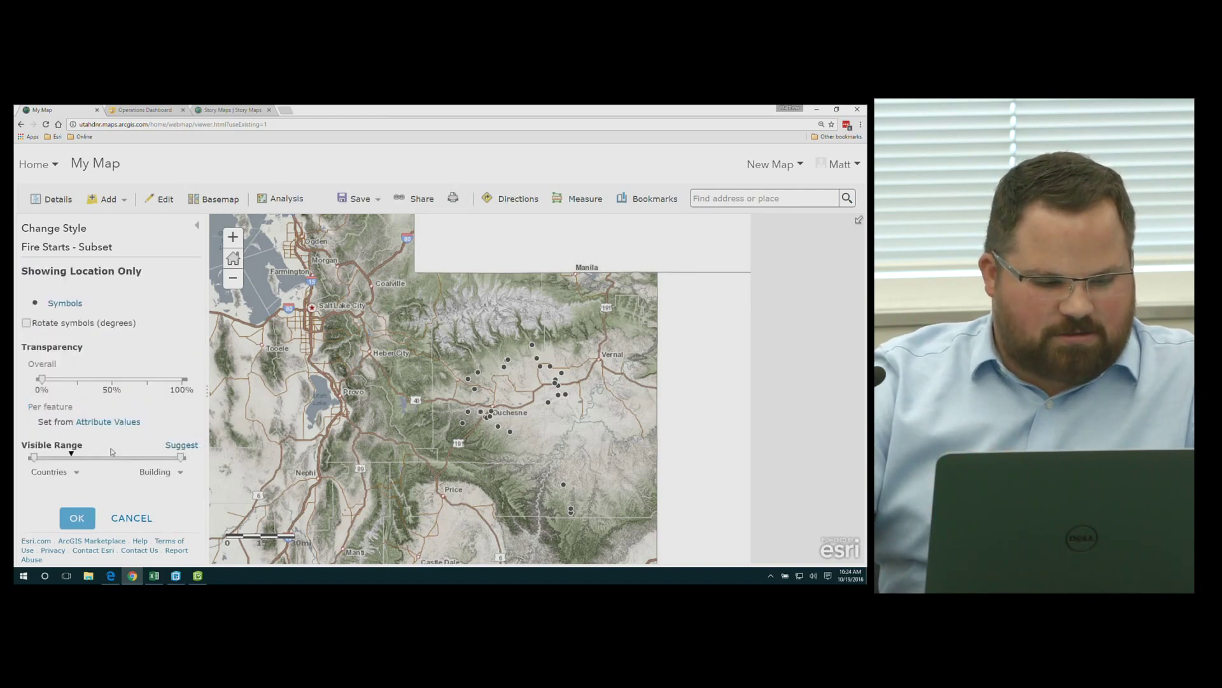
{"action": "left_click", "coordinate": [66, 304]}
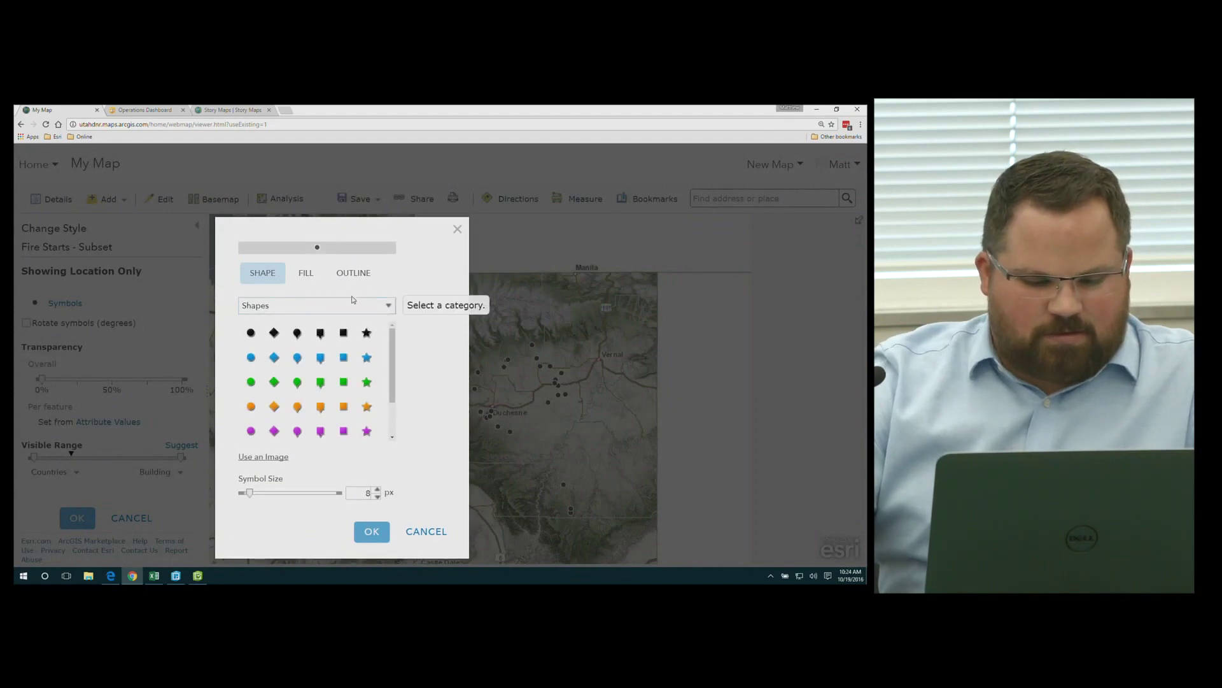
Choose the campfire symbol from the National Park Service set for Fire Starts points
{"action": "scroll", "coordinate": [375, 382], "scroll_direction": "down", "scroll_amount": 2}
{"action": "left_click", "coordinate": [321, 312]}
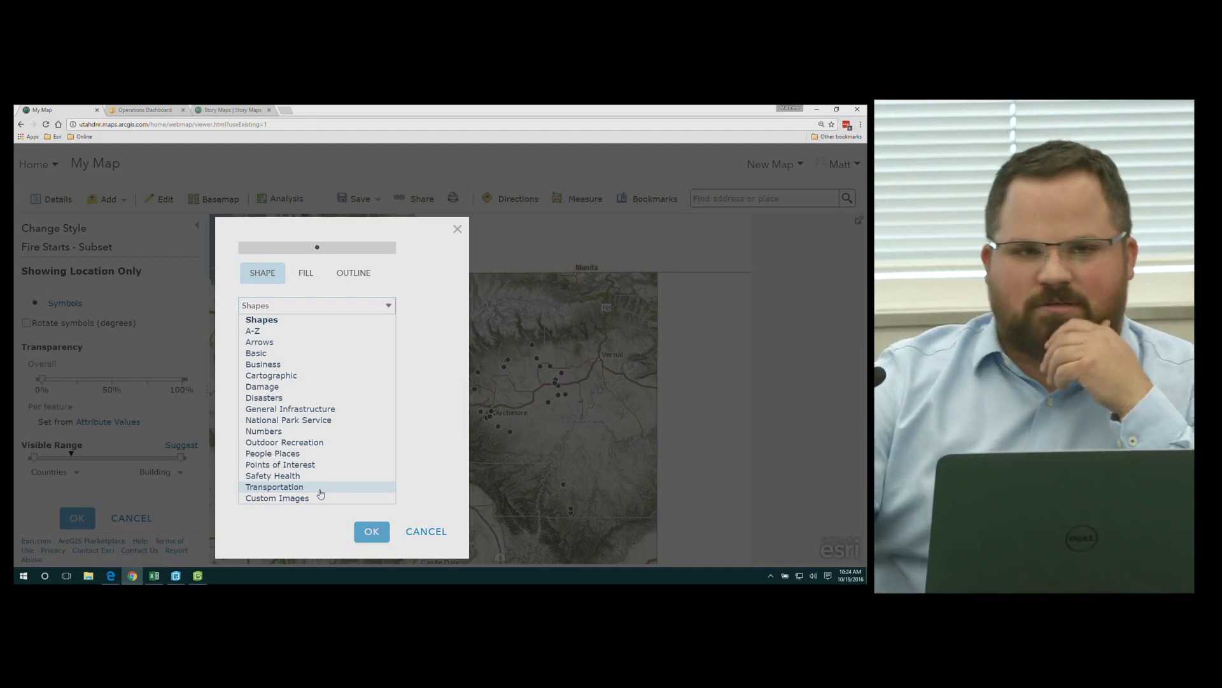
{"action": "left_click", "coordinate": [306, 419]}
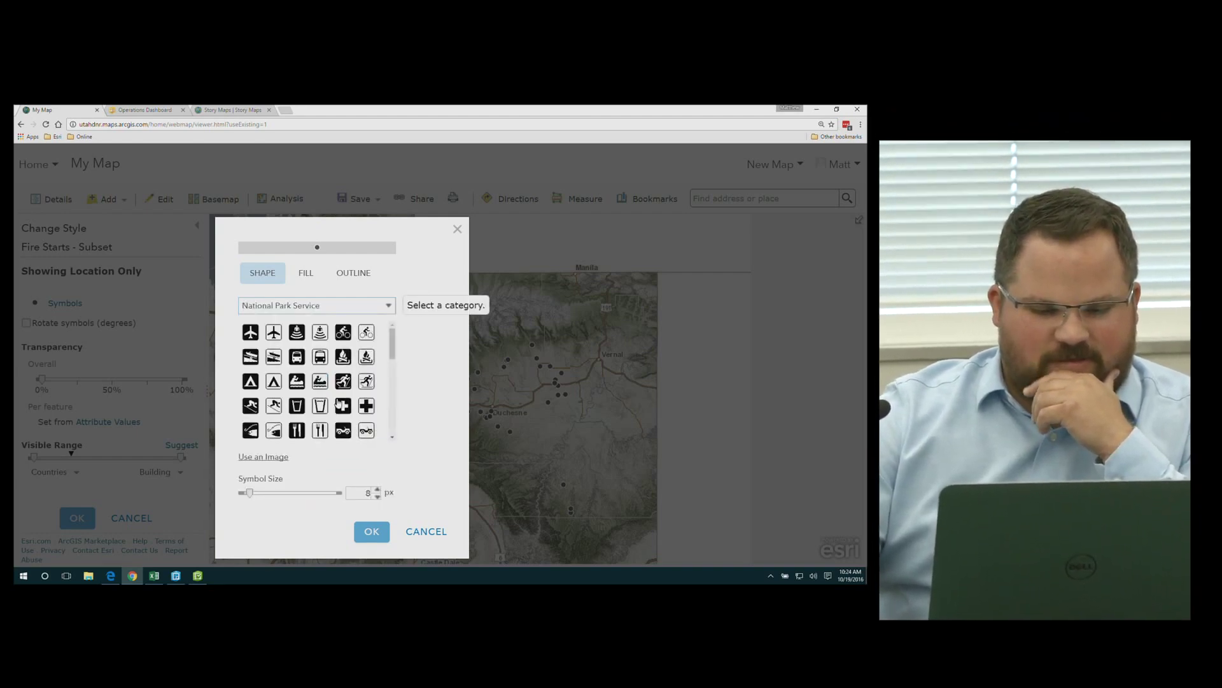
{"action": "scroll", "coordinate": [331, 406], "scroll_direction": "down", "scroll_amount": 5}
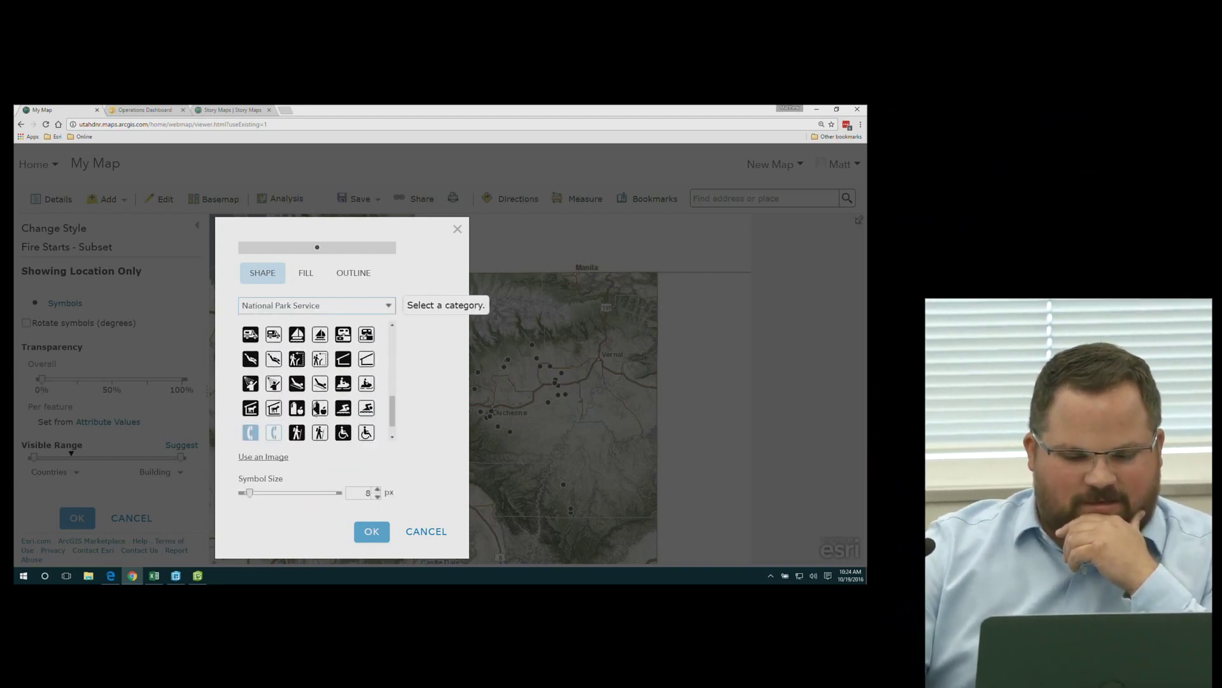
{"action": "scroll", "coordinate": [311, 395], "scroll_direction": "down", "scroll_amount": 2}
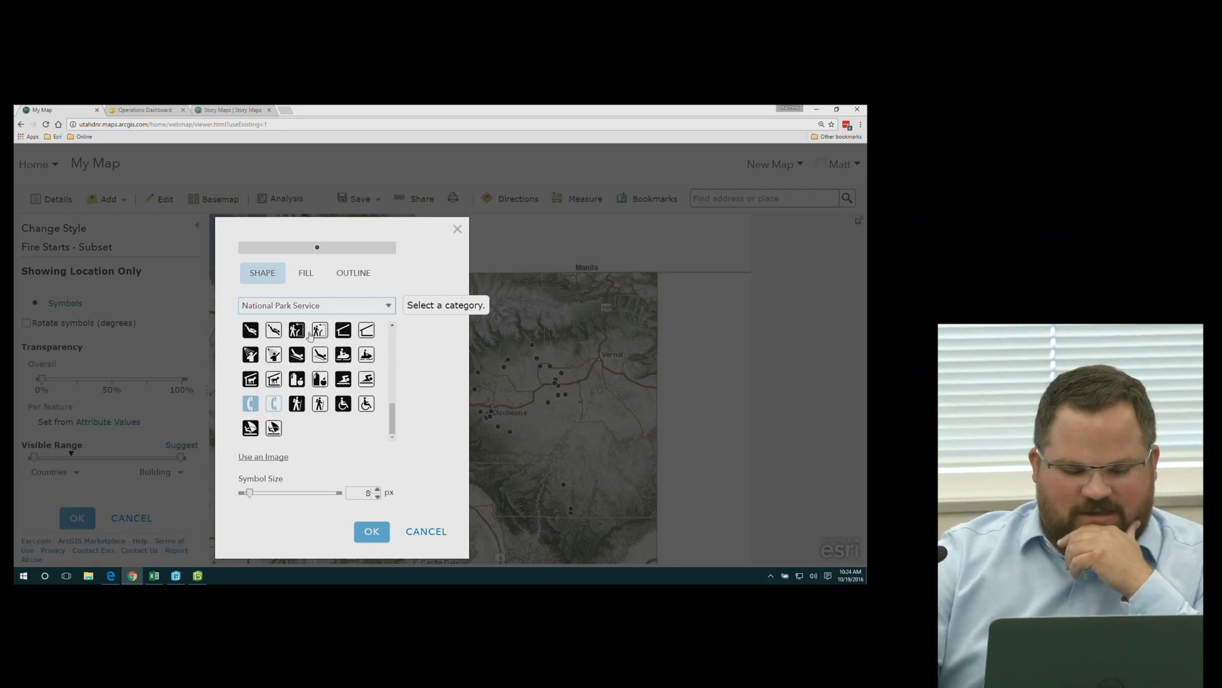
{"action": "scroll", "coordinate": [271, 370], "scroll_direction": "up", "scroll_amount": 3}
{"action": "scroll", "coordinate": [270, 369], "scroll_direction": "up", "scroll_amount": 3}
{"action": "scroll", "coordinate": [274, 370], "scroll_direction": "up", "scroll_amount": 3}
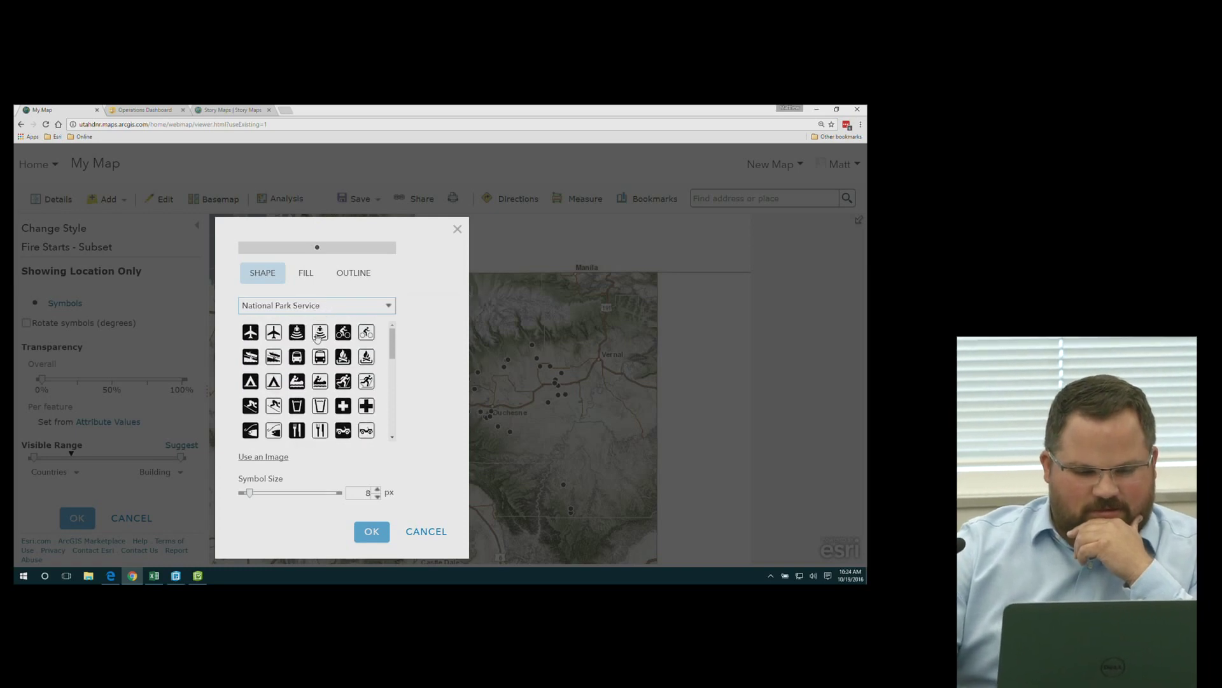
{"action": "left_click", "coordinate": [344, 357]}
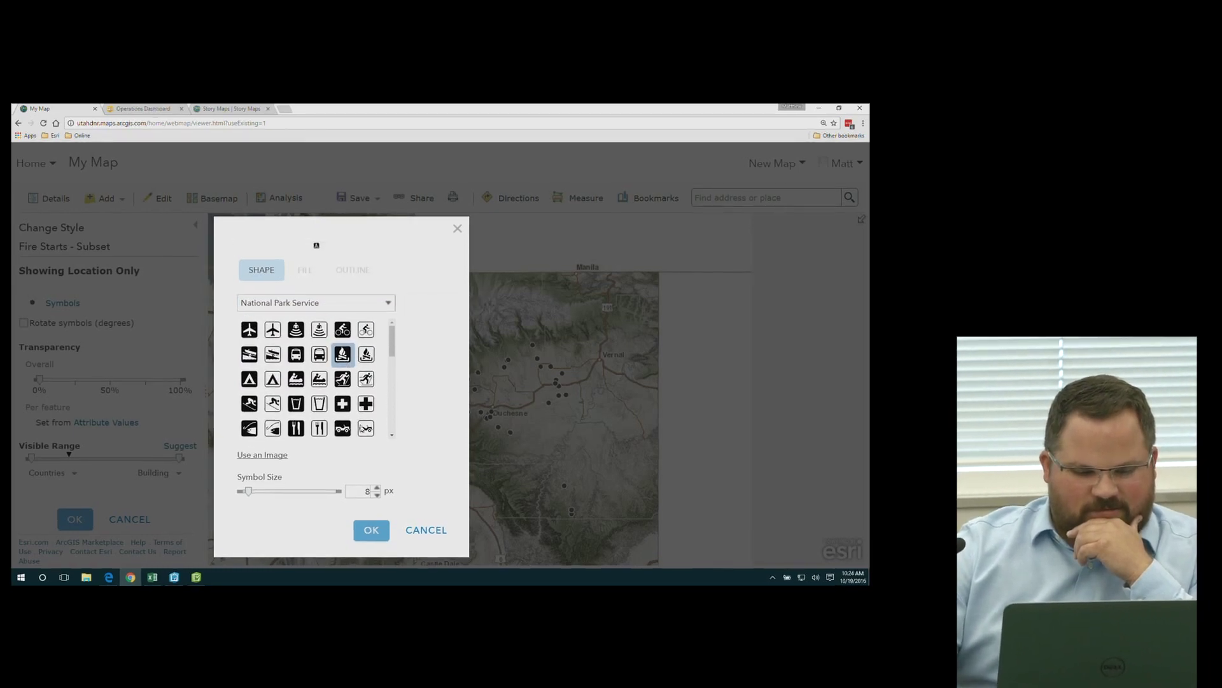
{"action": "left_click", "coordinate": [358, 531]}
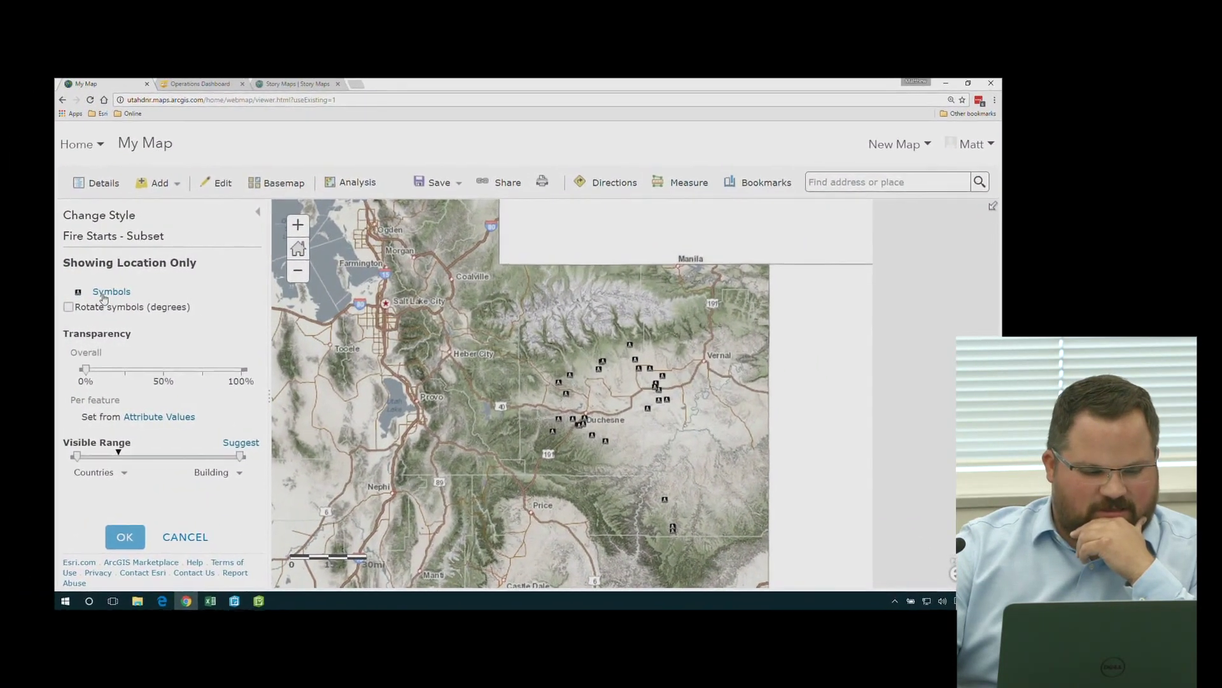
Enlarge the Fire Starts campfire symbol from 8 px to 20 px
{"action": "left_click", "coordinate": [118, 292]}
{"action": "left_click", "coordinate": [454, 506]}
{"action": "left_click", "coordinate": [455, 506]}
{"action": "left_click", "coordinate": [454, 506]}
{"action": "left_click", "coordinate": [455, 506]}
{"action": "left_click", "coordinate": [457, 507]}
{"action": "left_click", "coordinate": [457, 506]}
{"action": "left_click", "coordinate": [457, 506]}
{"action": "left_click", "coordinate": [457, 507]}
{"action": "left_click", "coordinate": [457, 507]}
{"action": "left_click", "coordinate": [468, 565]}
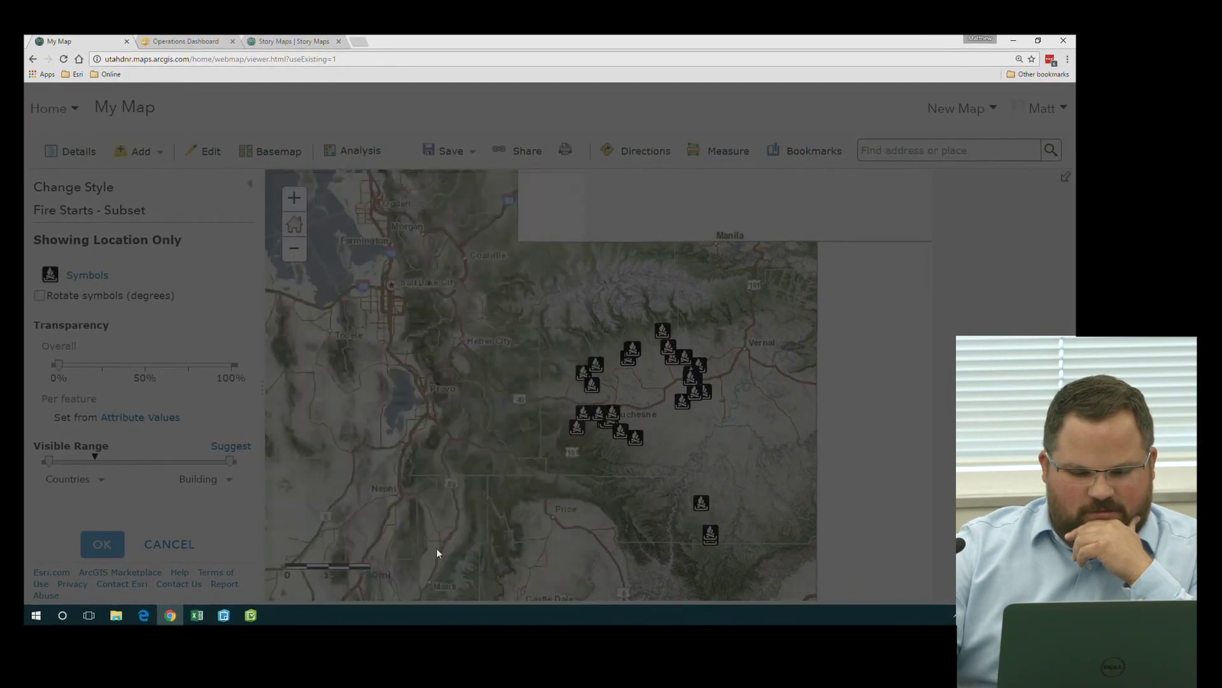
Apply the single-symbol style to Fire Starts and turn the Counties layer back on
{"action": "left_click", "coordinate": [102, 544]}
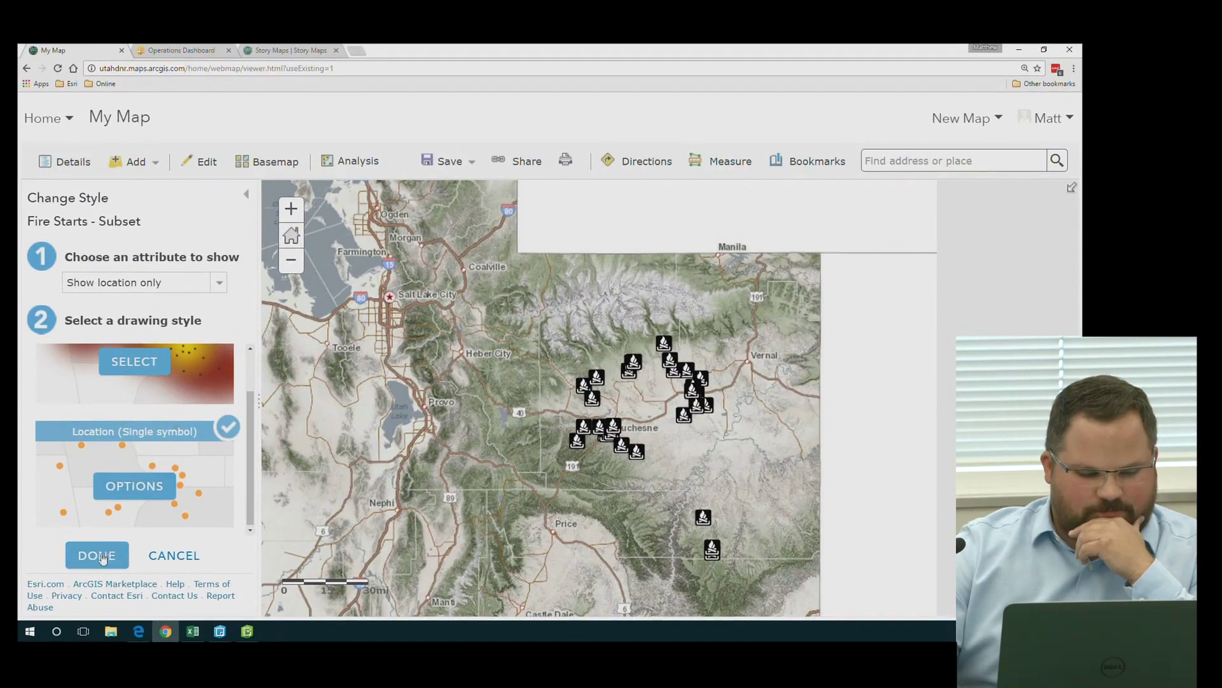
{"action": "left_click", "coordinate": [98, 545]}
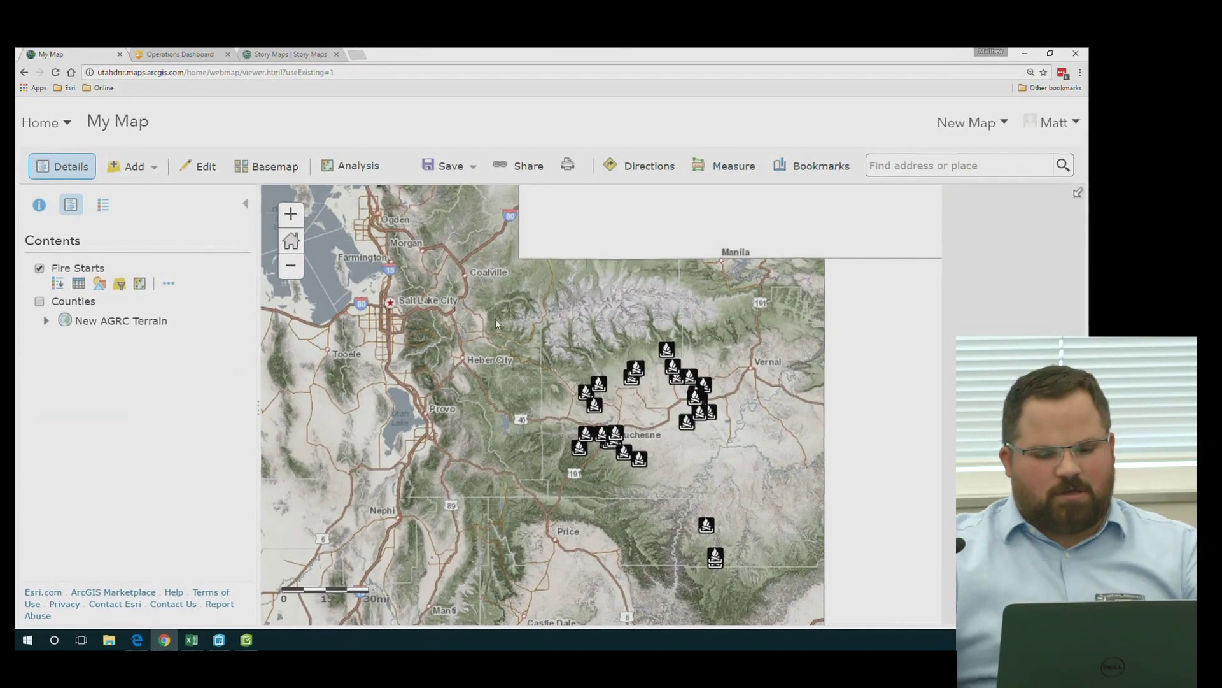
{"action": "scroll", "coordinate": [486, 349], "scroll_direction": "down", "scroll_amount": 1}
{"action": "left_click", "coordinate": [42, 302]}
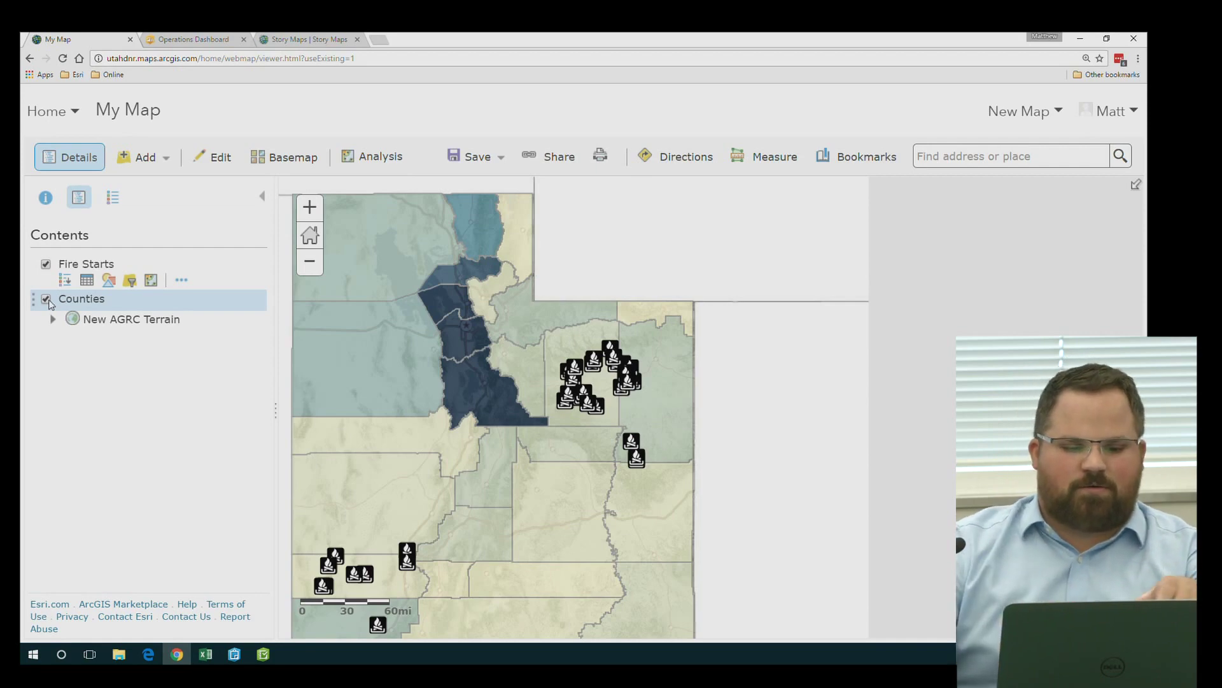
Start saving the map and enter the map title field
{"action": "left_click", "coordinate": [468, 157]}
{"action": "left_click", "coordinate": [461, 195]}
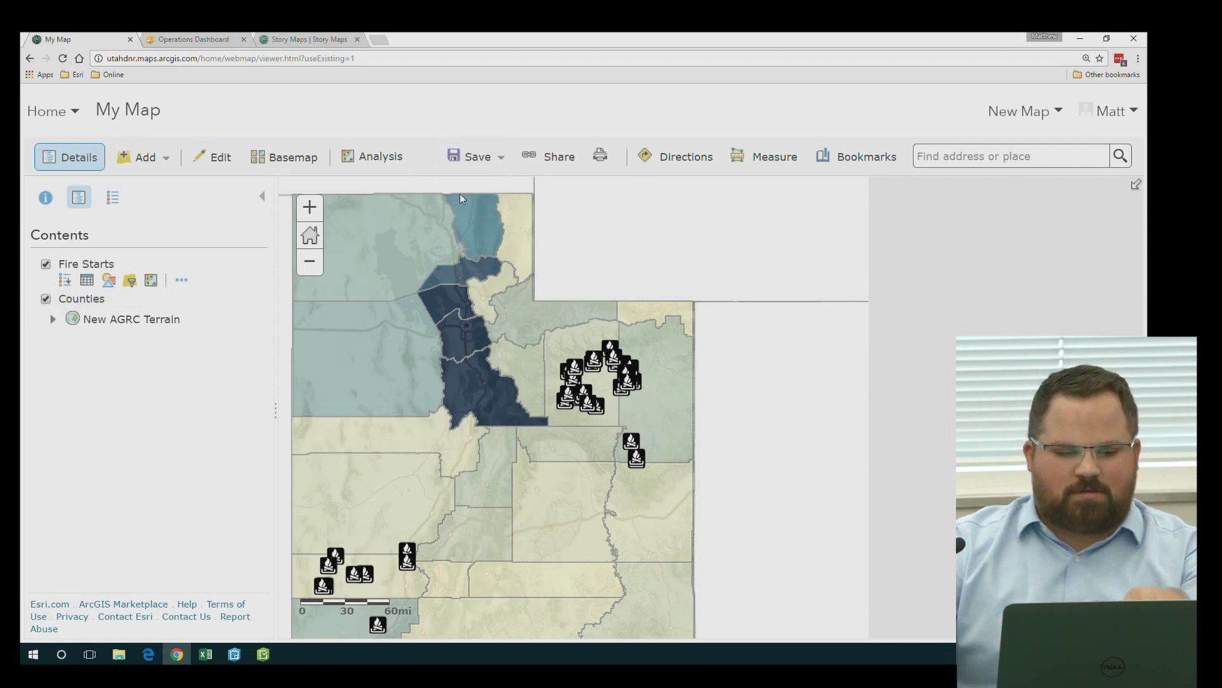
{"action": "left_click", "coordinate": [506, 327]}
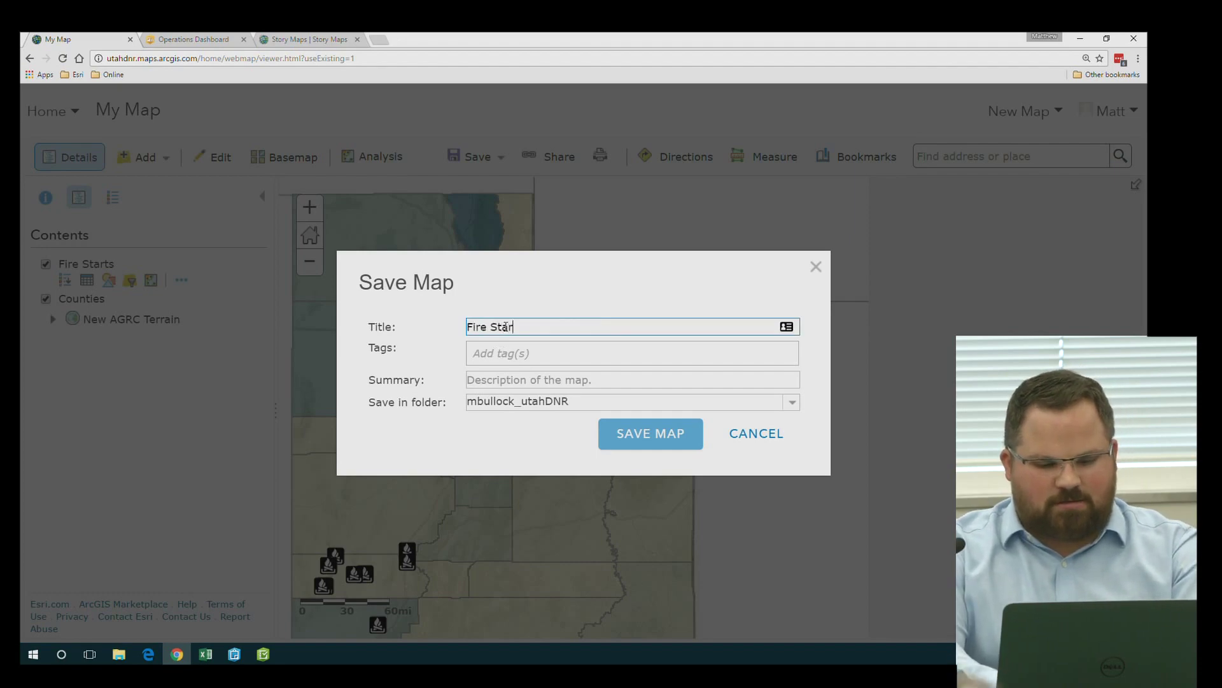
Tag the map 'fire', save it to My Content as 'Fire Starts', and recentre Utah
{"action": "key", "text": "Tab"}
{"action": "type", "text": "fire"}
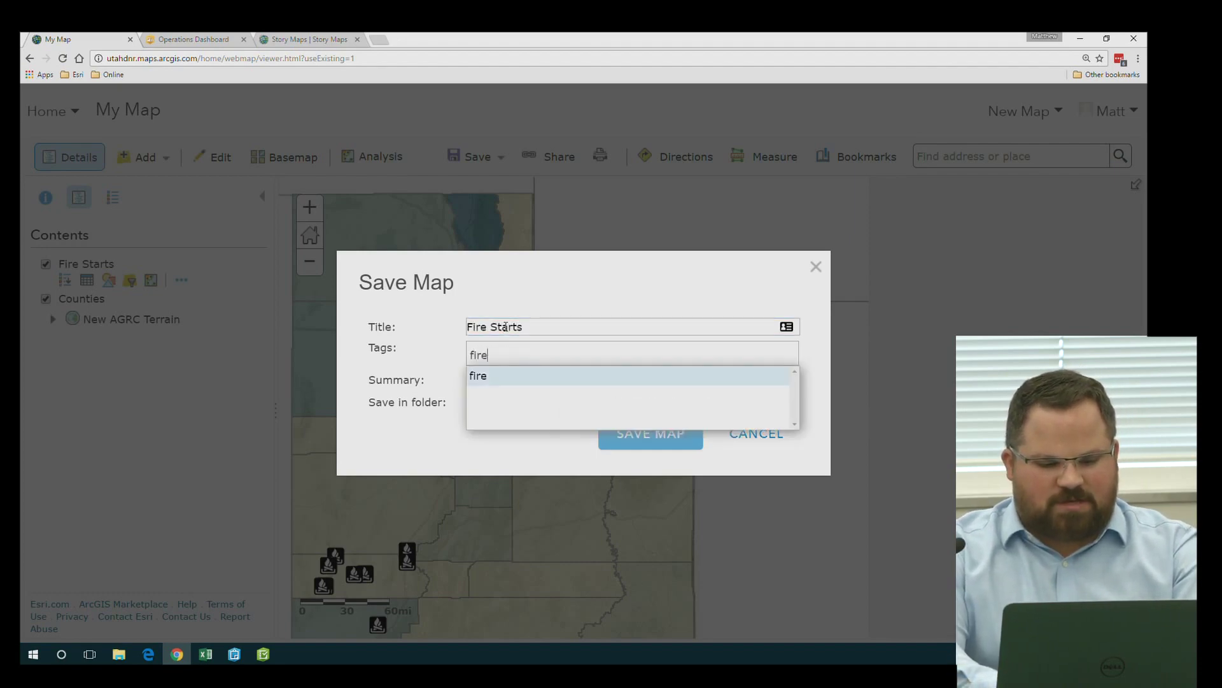
{"action": "key", "text": "Return"}
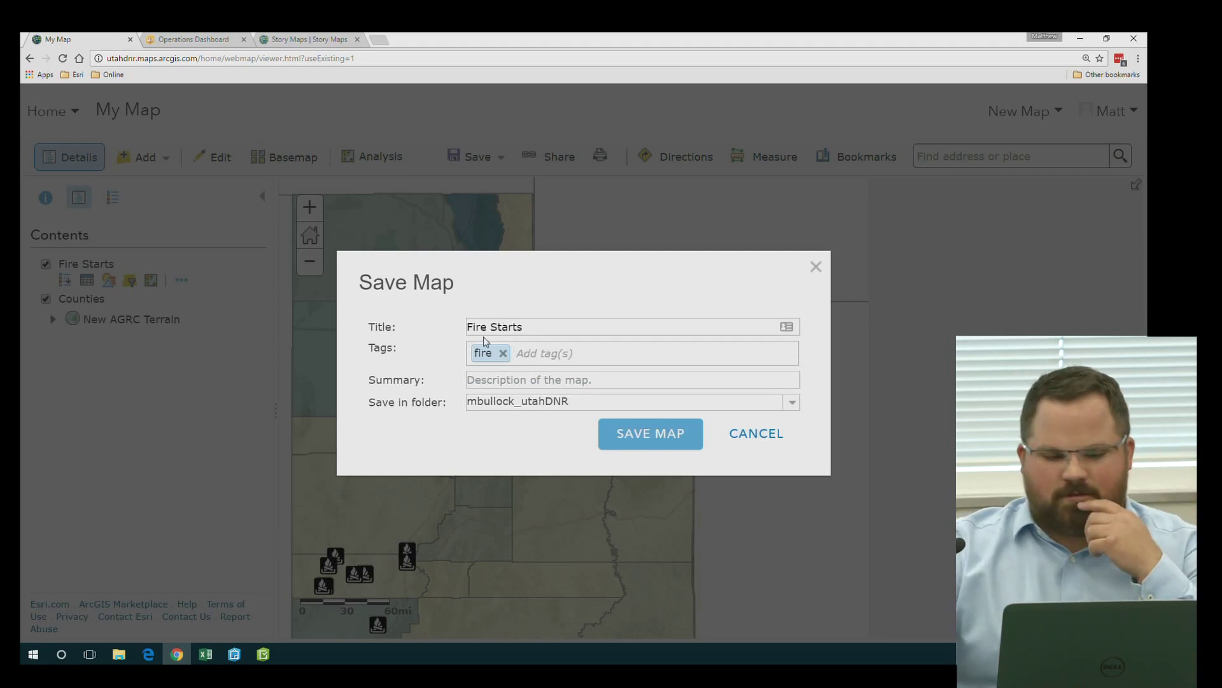
{"action": "left_click", "coordinate": [617, 431]}
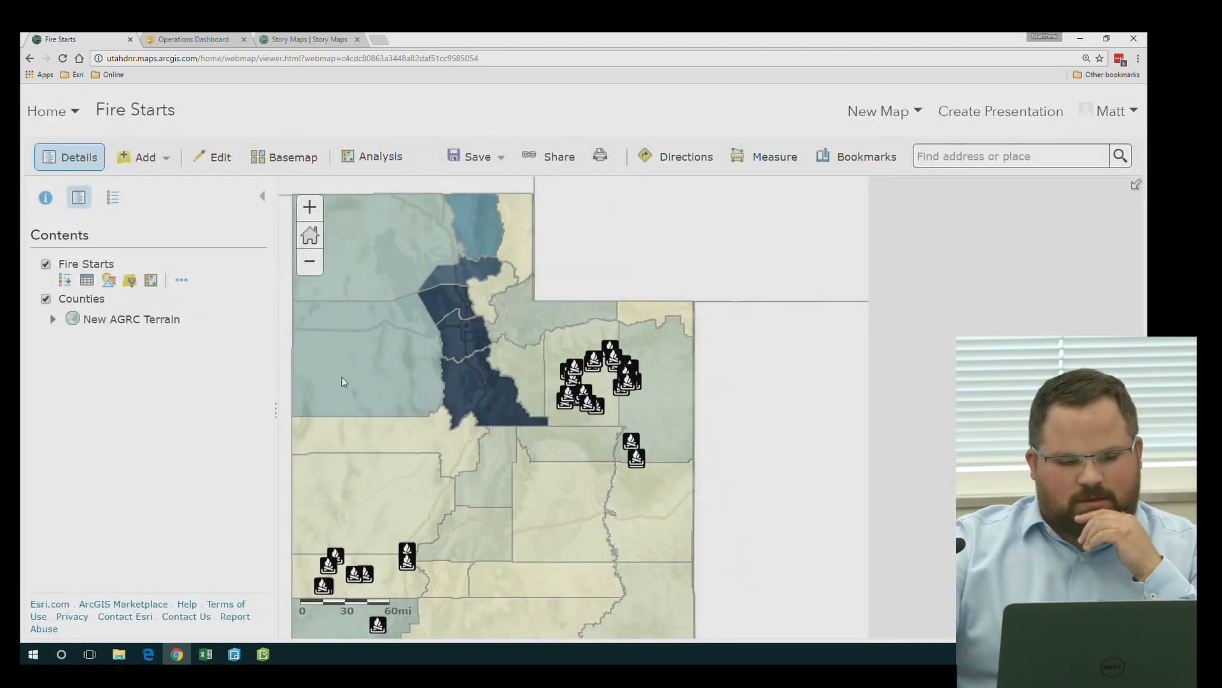
{"action": "left_click_drag", "start_coordinate": [342, 380], "coordinate": [448, 371]}
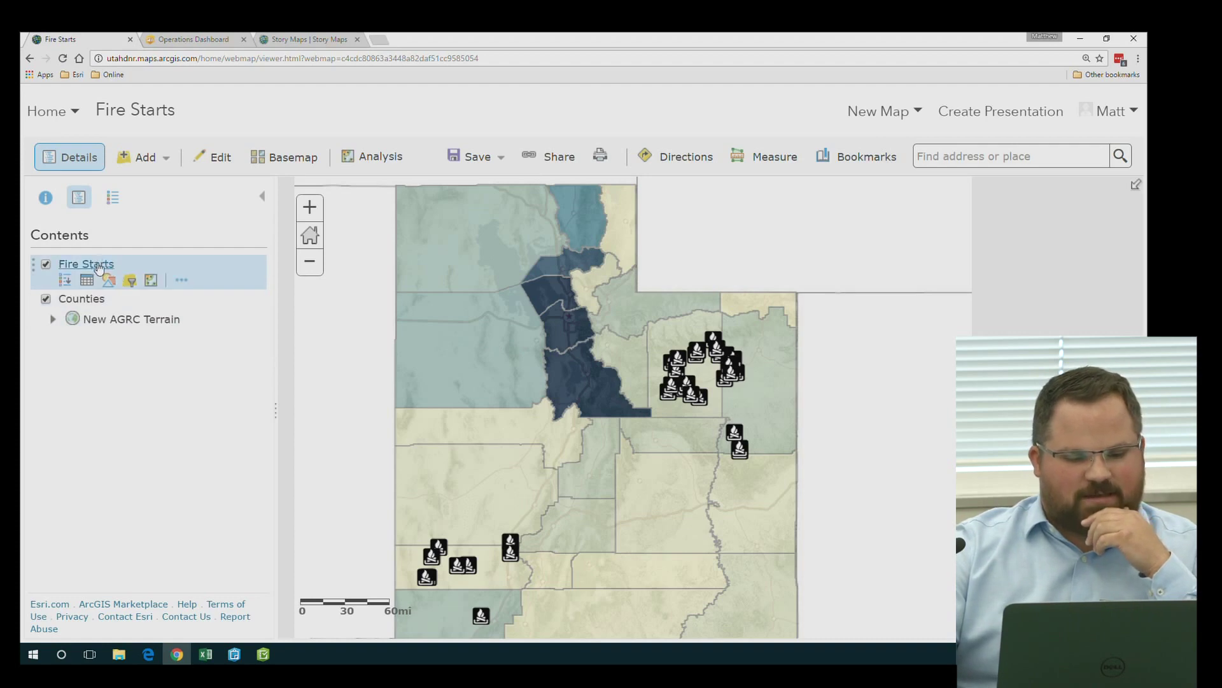
Save the Fire Starts layer using Save Layer in its More Options menu
{"action": "left_click", "coordinate": [182, 282]}
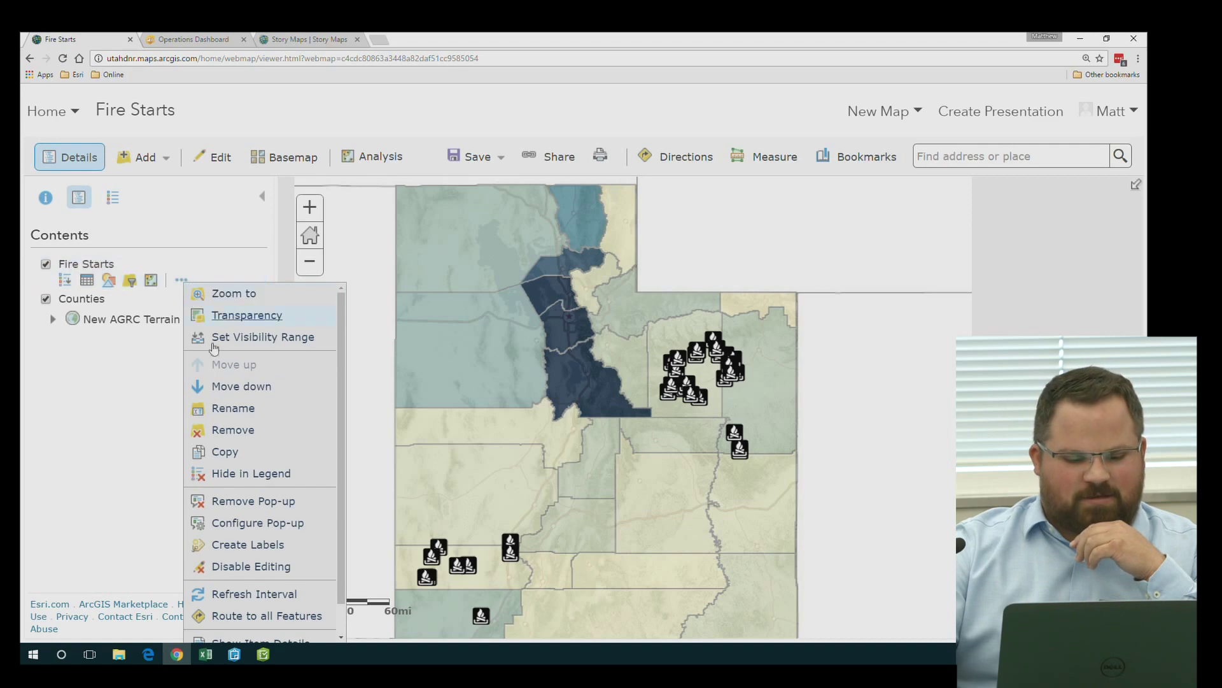
{"action": "scroll", "coordinate": [216, 490], "scroll_direction": "down", "scroll_amount": 1}
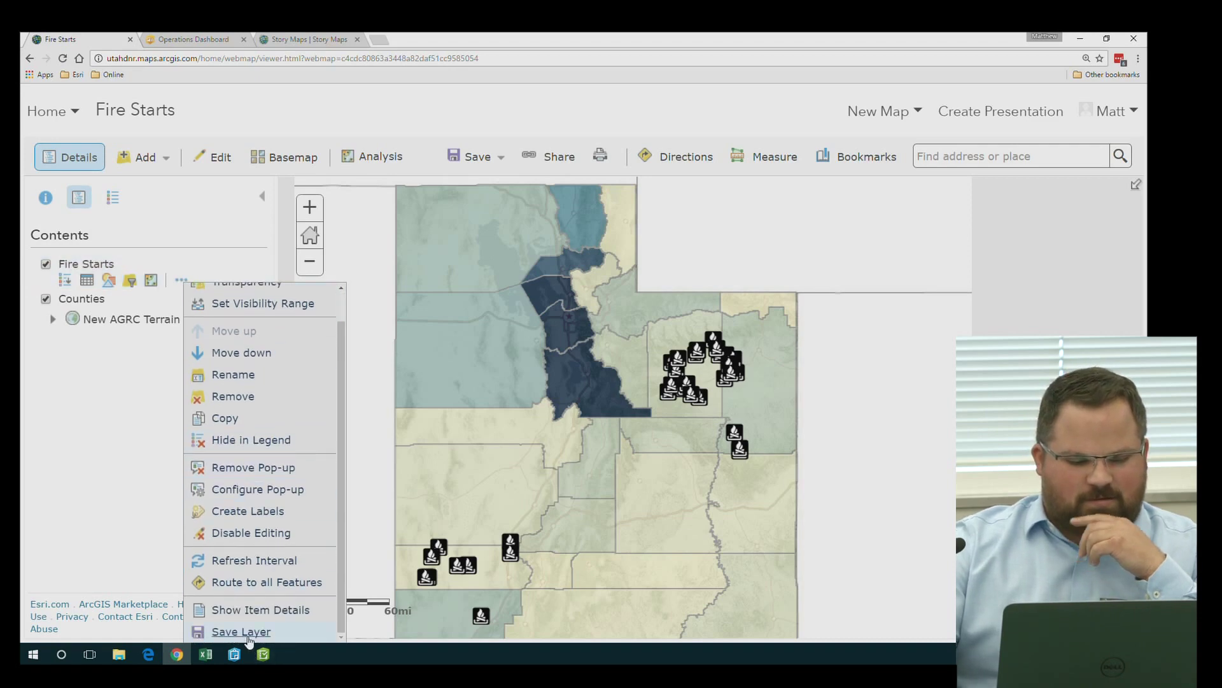
{"action": "left_click", "coordinate": [242, 632]}
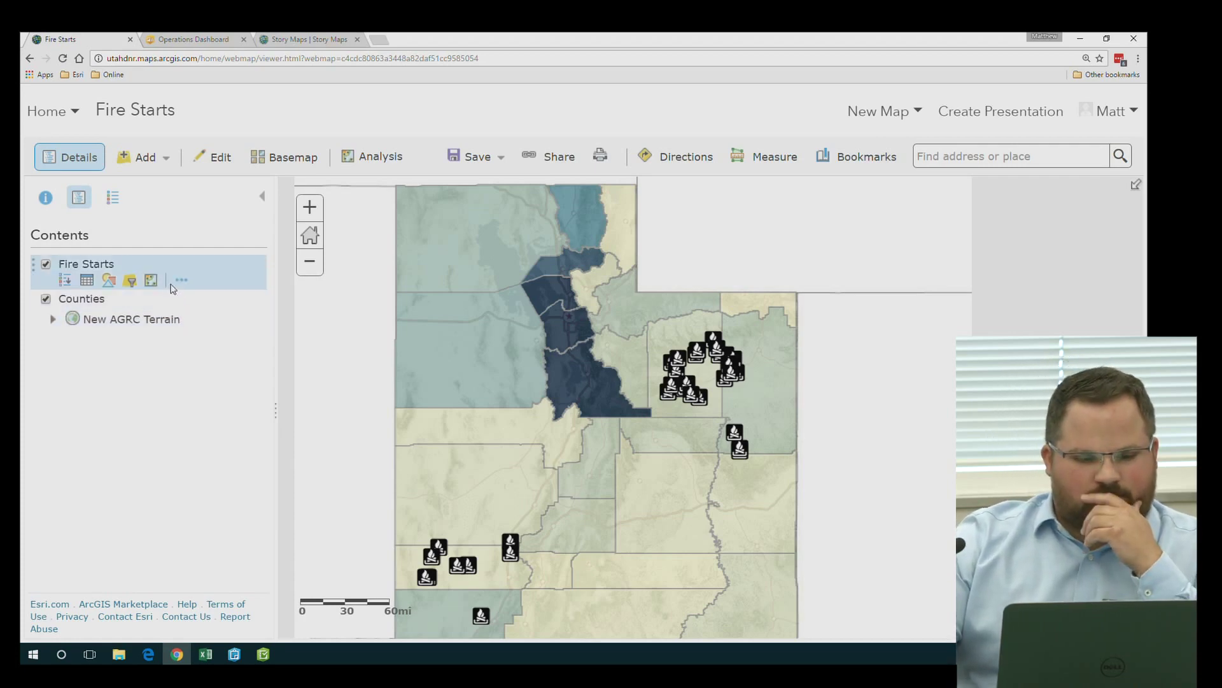
Inspect the Wasatch county and fire-start pop-ups, then bring up the Fire Starts layer options
{"action": "left_click", "coordinate": [635, 374]}
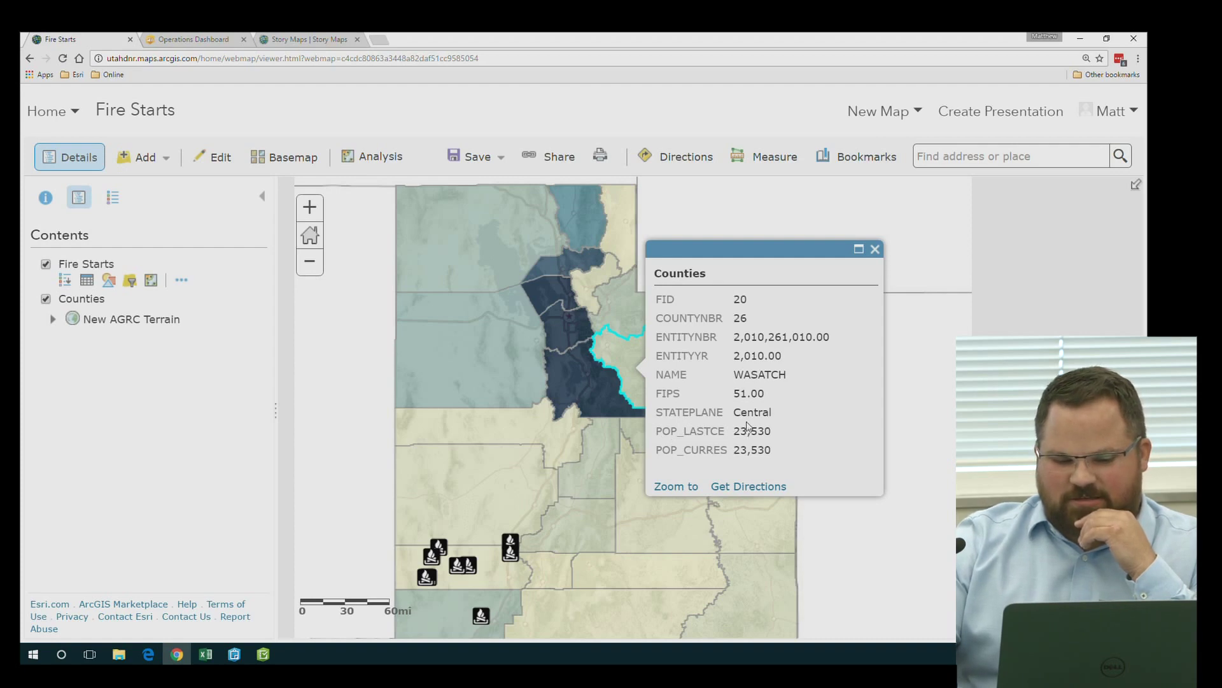
{"action": "left_click", "coordinate": [512, 545]}
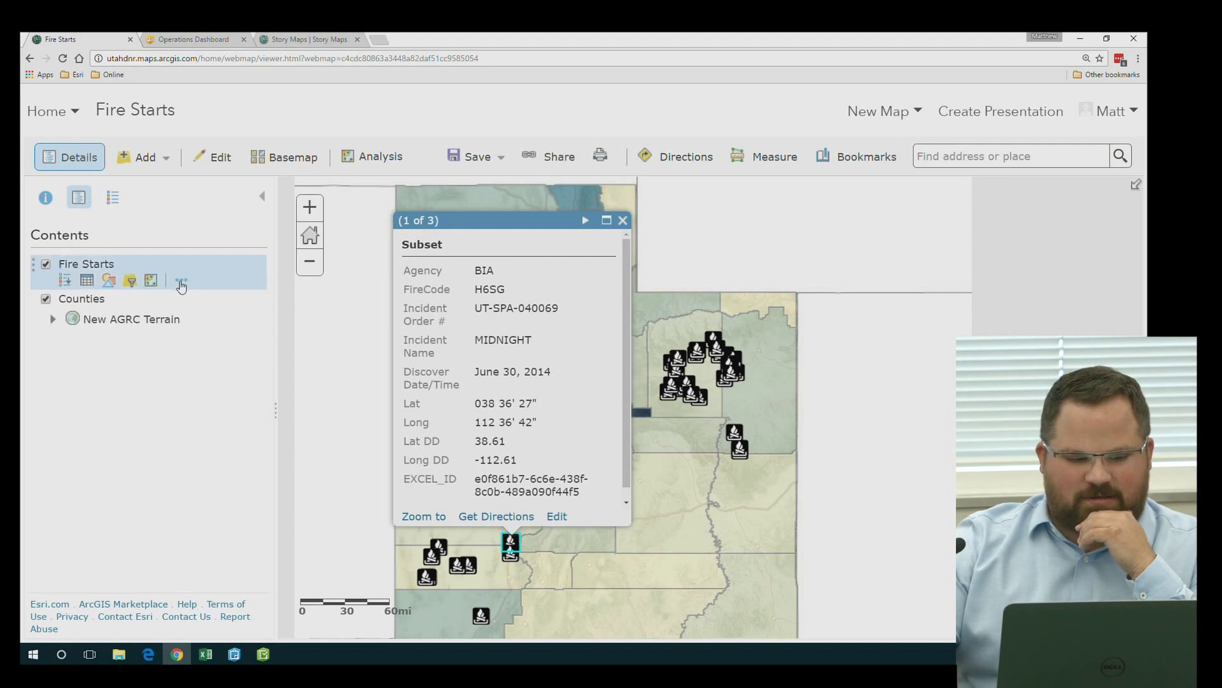
{"action": "left_click", "coordinate": [181, 282]}
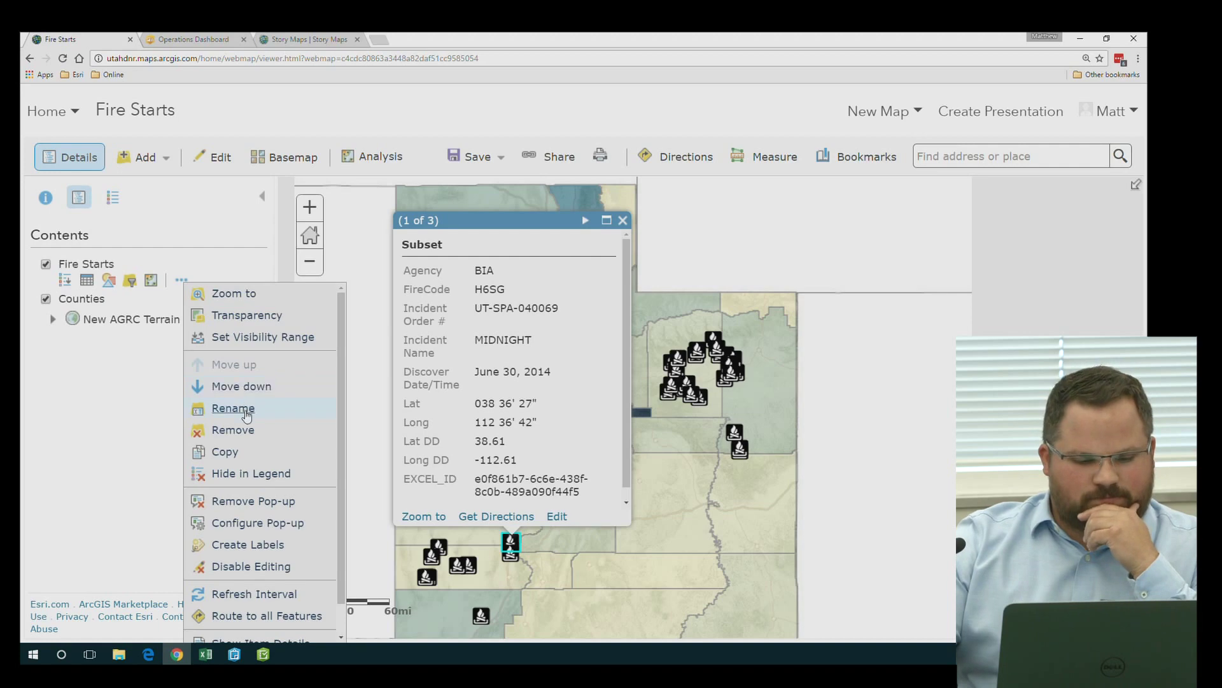
{"action": "scroll", "coordinate": [247, 414], "scroll_direction": "down", "scroll_amount": 1}
{"action": "scroll", "coordinate": [247, 422], "scroll_direction": "up", "scroll_amount": 1}
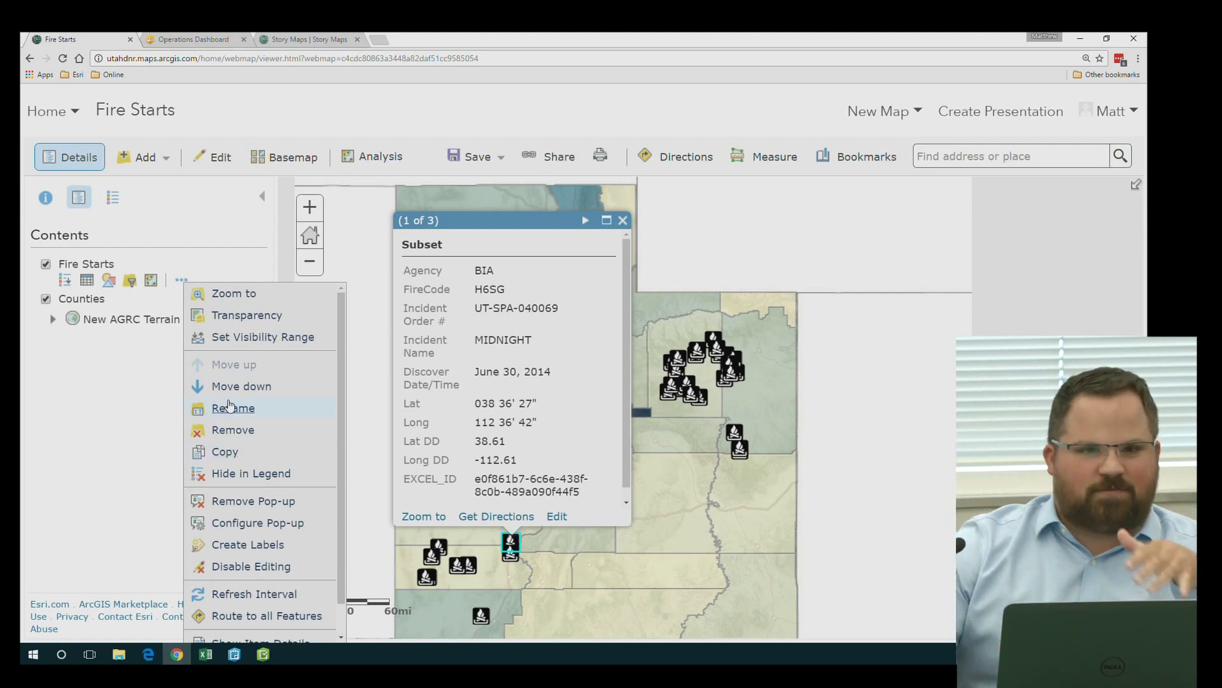
{"action": "scroll", "coordinate": [246, 474], "scroll_direction": "down", "scroll_amount": 1}
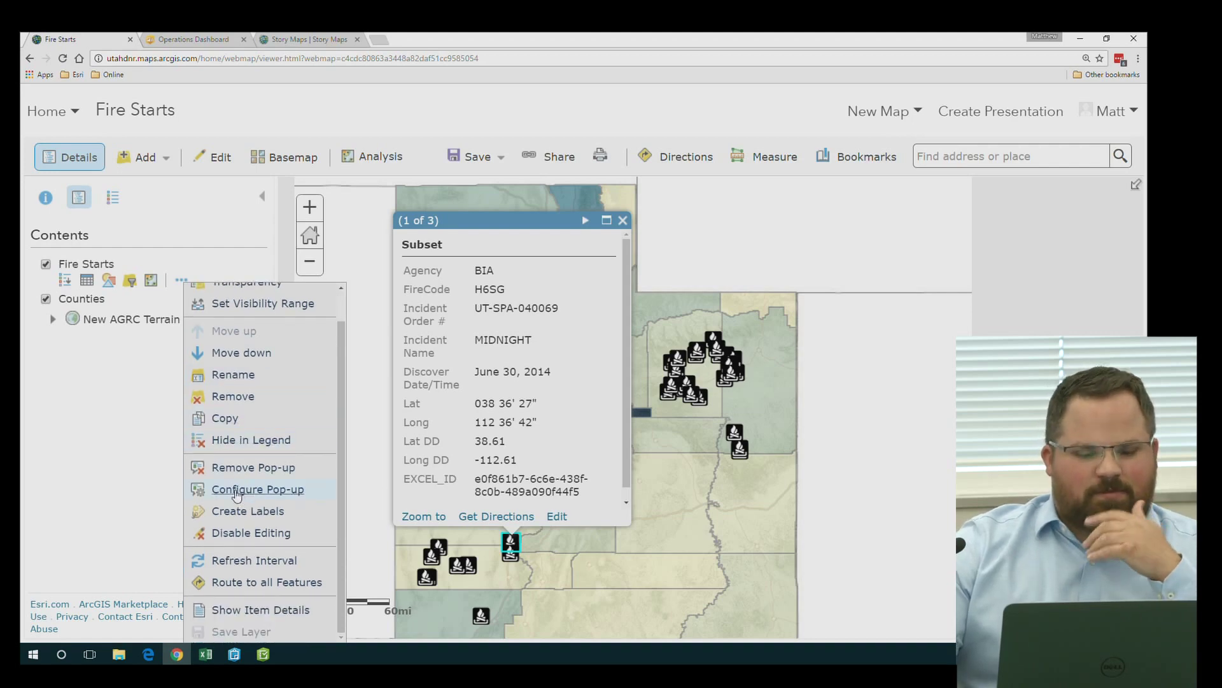
Switch the Fire Starts pop-up display to 'A custom attribute display' and open its CONFIGURE editor
{"action": "left_click", "coordinate": [237, 492]}
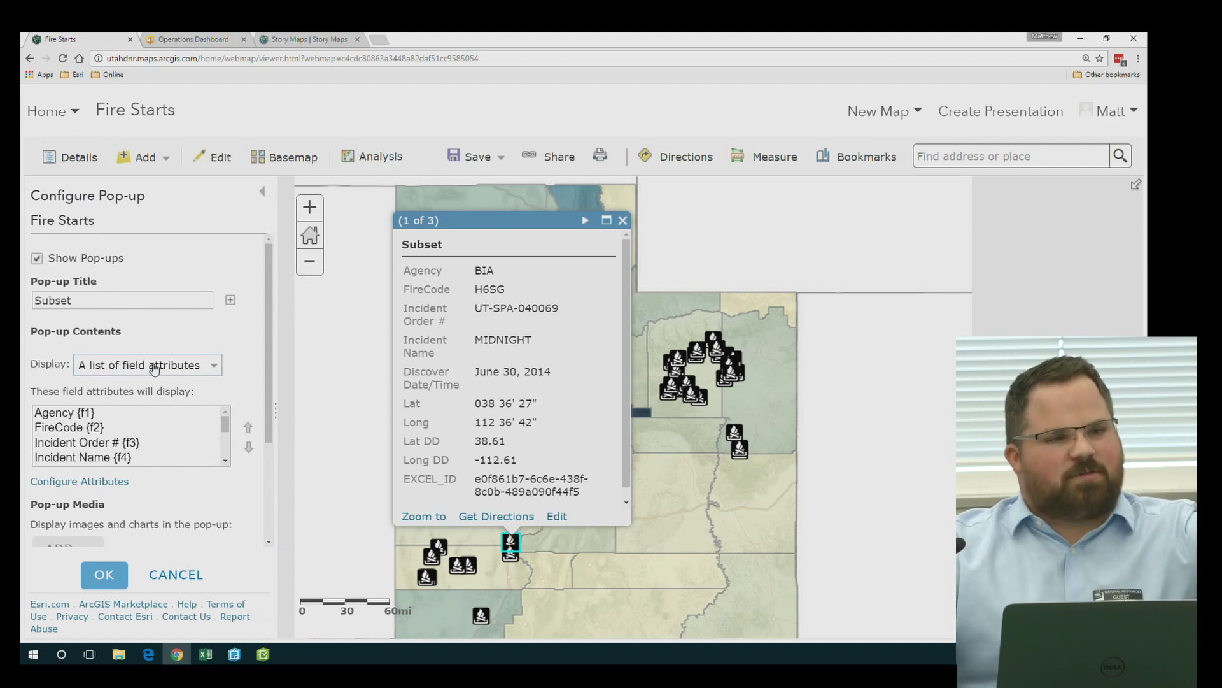
{"action": "left_click", "coordinate": [154, 370]}
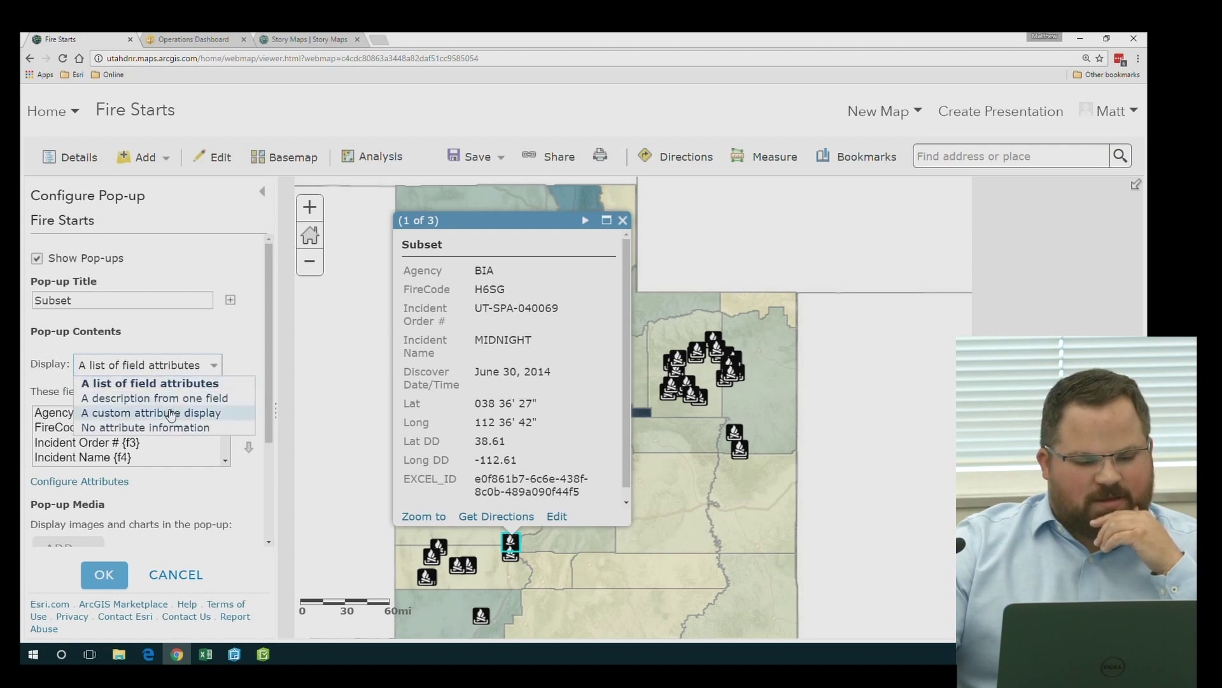
{"action": "left_click", "coordinate": [171, 413]}
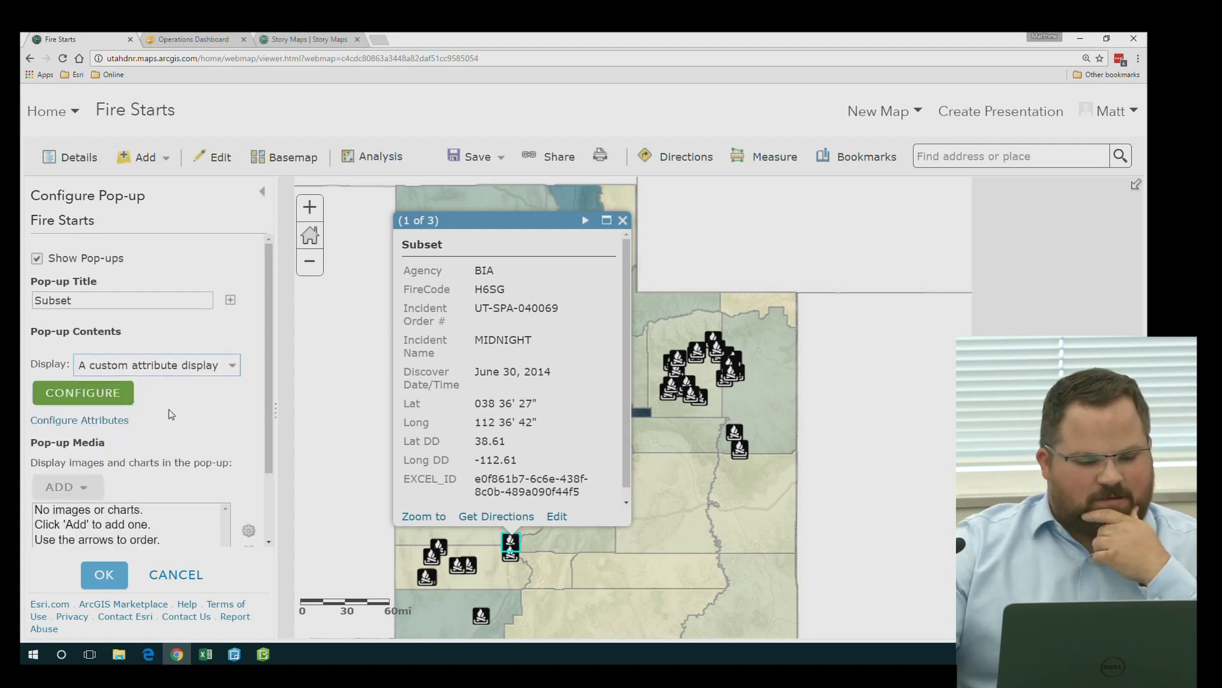
{"action": "left_click", "coordinate": [110, 394]}
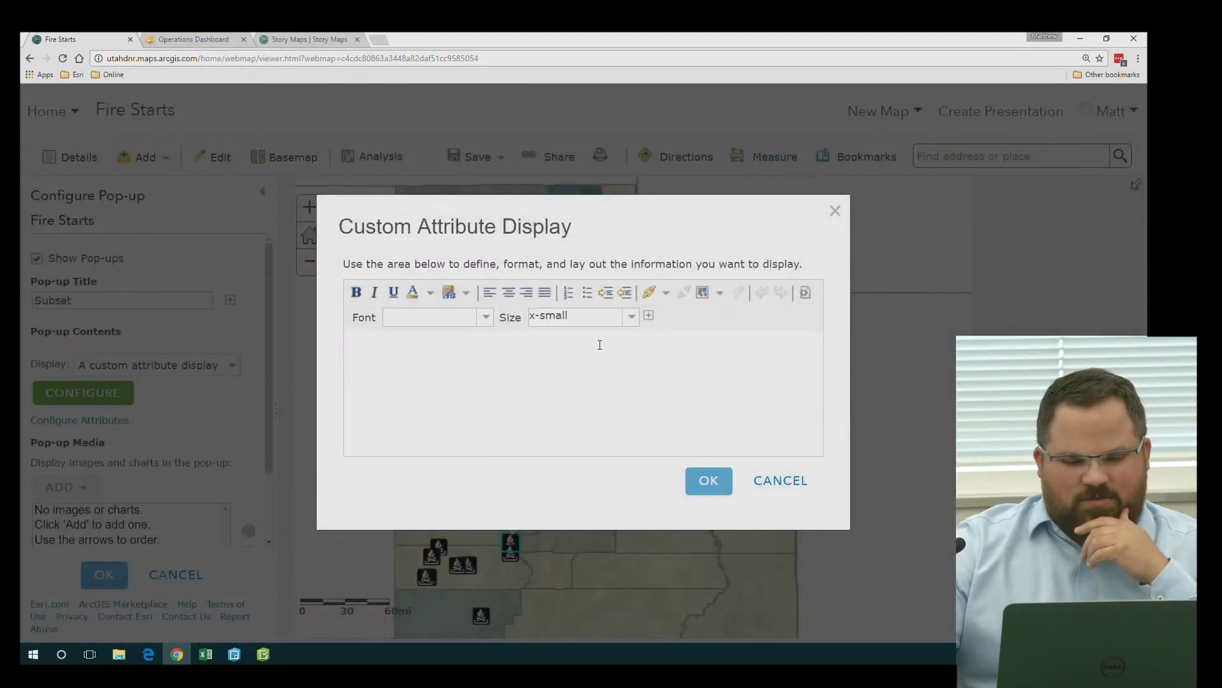
Insert the {f5} field preceded by the label 'Discovery Date and Time:'
{"action": "left_click", "coordinate": [649, 316]}
{"action": "scroll", "coordinate": [691, 356], "scroll_direction": "down", "scroll_amount": 2}
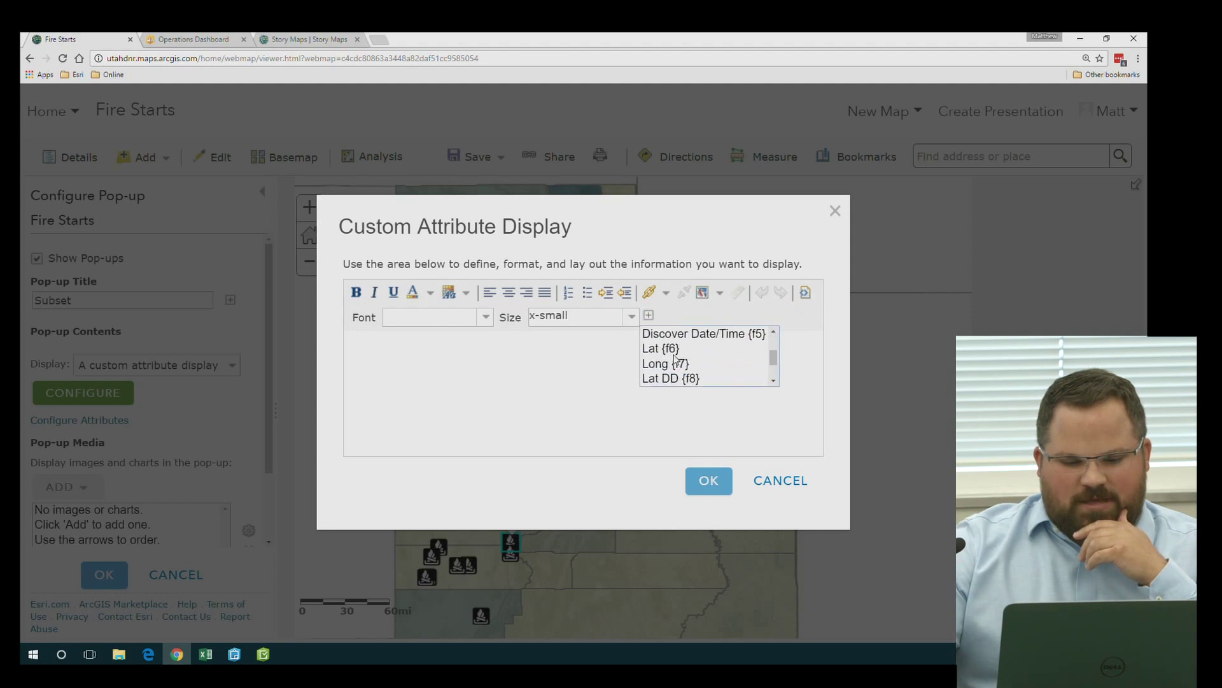
{"action": "left_click", "coordinate": [437, 354]}
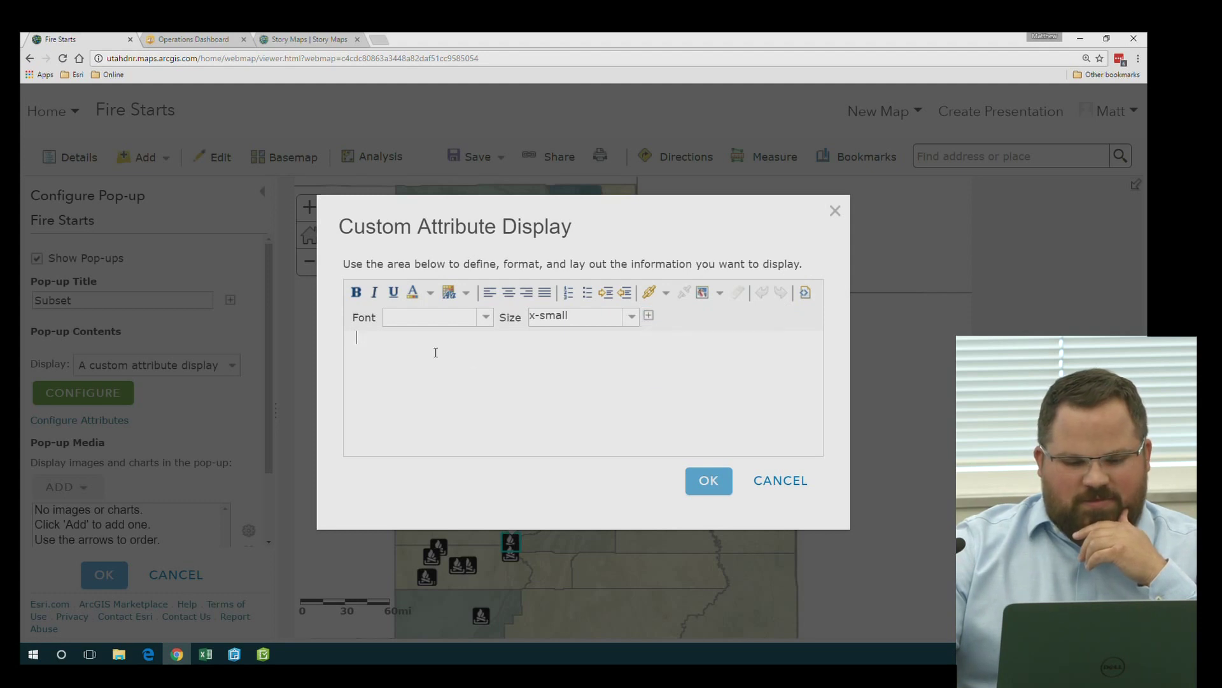
{"action": "left_click", "coordinate": [648, 316]}
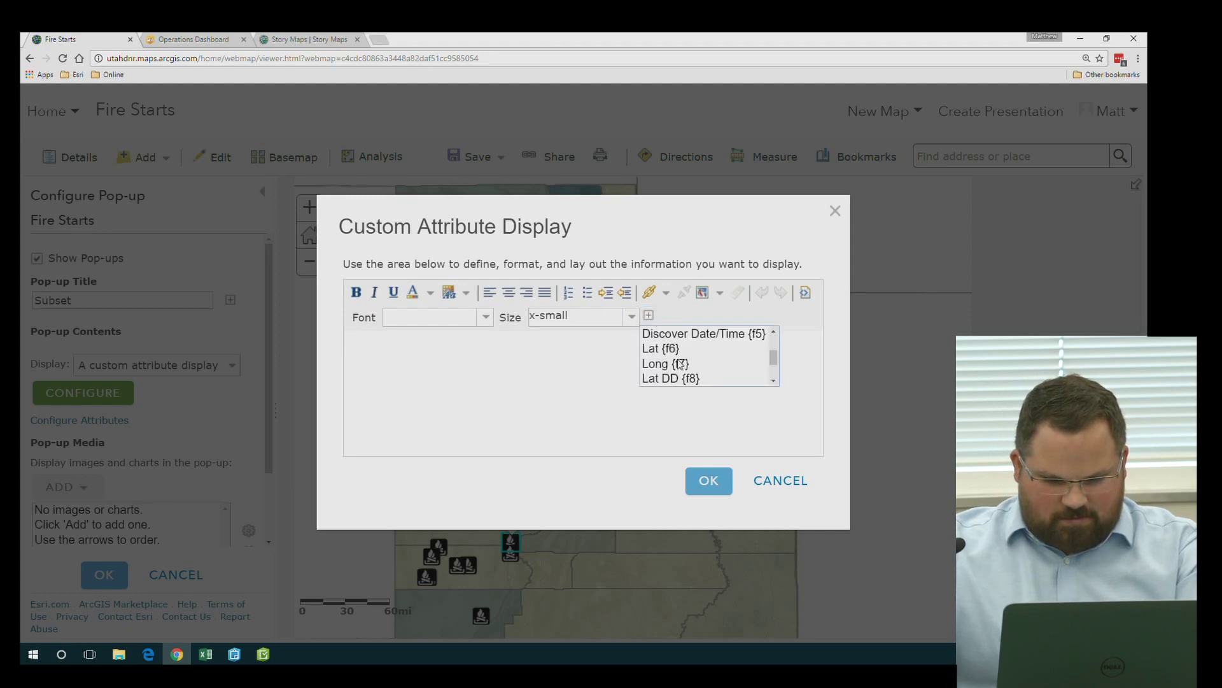
{"action": "left_click", "coordinate": [682, 336]}
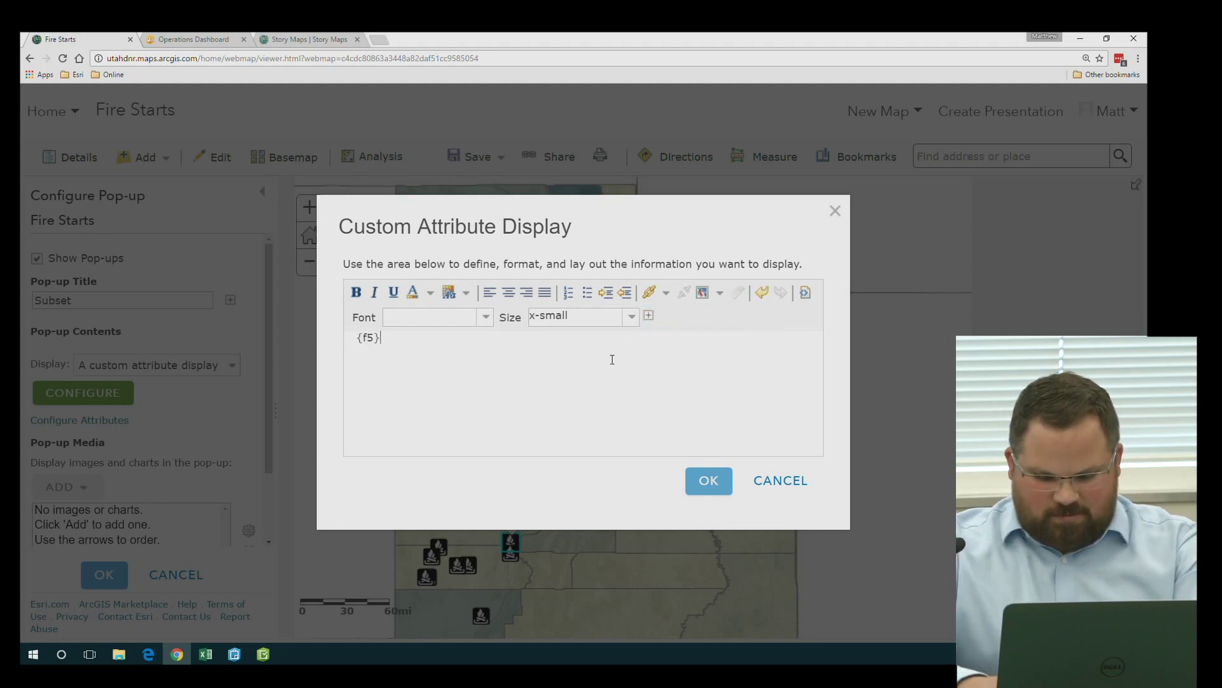
{"action": "key", "text": "Home"}
{"action": "type", "text": "Fire"}
{"action": "key", "text": "BackSpace"}
{"action": "key", "text": "BackSpace"}
{"action": "key", "text": "BackSpace"}
{"action": "key", "text": "BackSpace"}
{"action": "type", "text": "Discovery Date and Time:"}
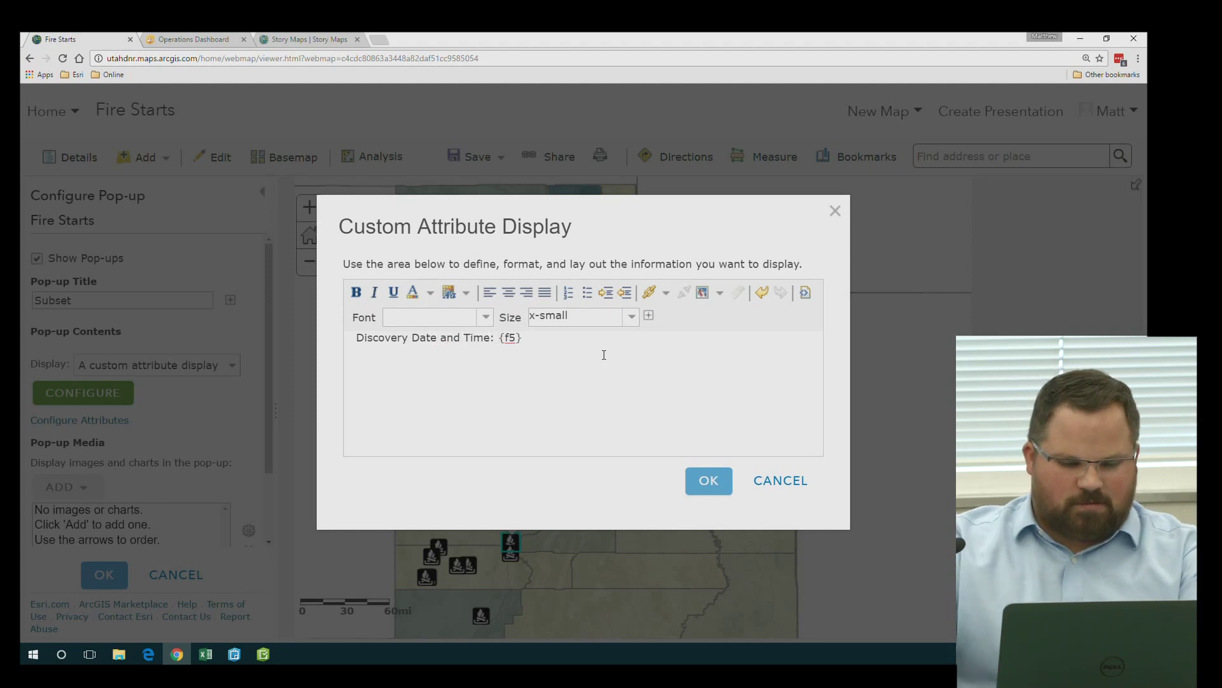
Make the 'Discovery Date and Time:' label bold with small text size
{"action": "left_click_drag", "start_coordinate": [491, 338], "coordinate": [354, 338]}
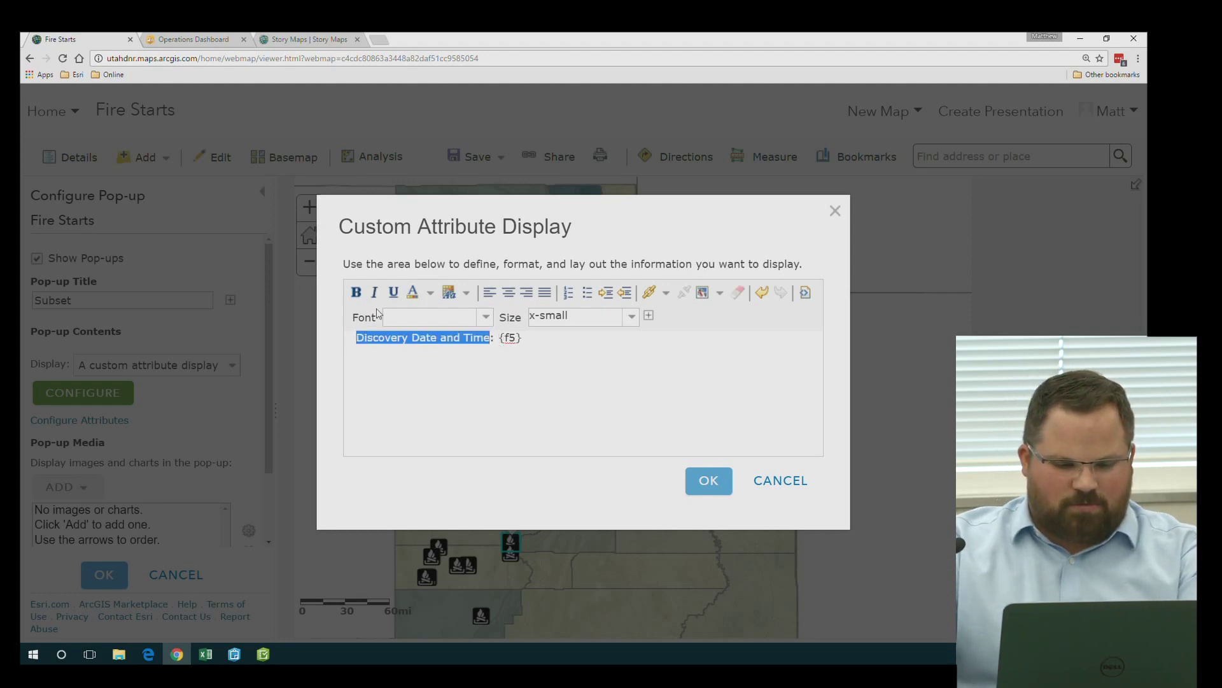
{"action": "left_click", "coordinate": [356, 291]}
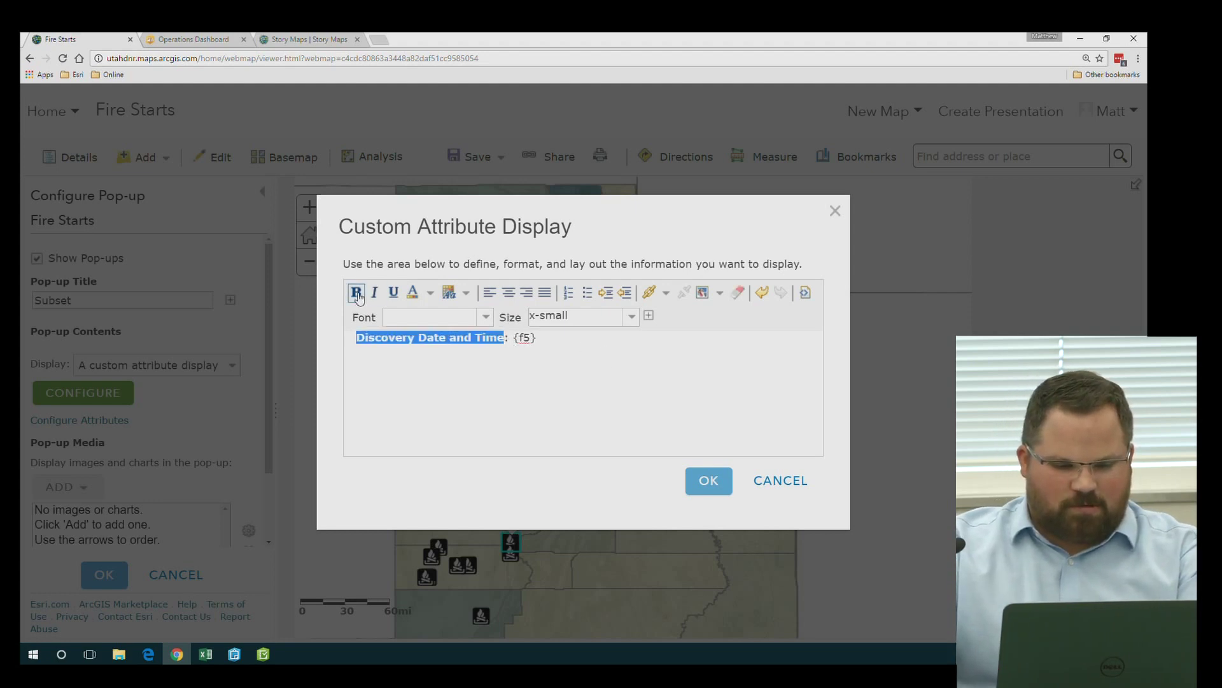
{"action": "left_click", "coordinate": [630, 319]}
{"action": "left_click", "coordinate": [561, 357]}
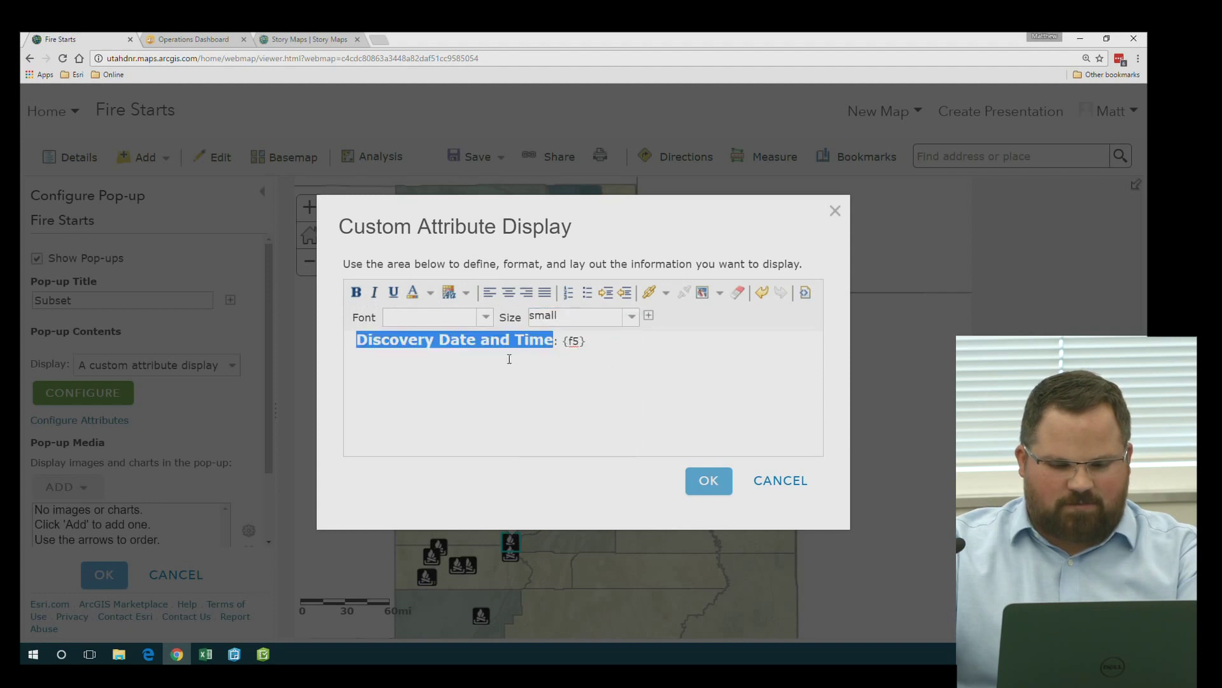
{"action": "left_click", "coordinate": [480, 321]}
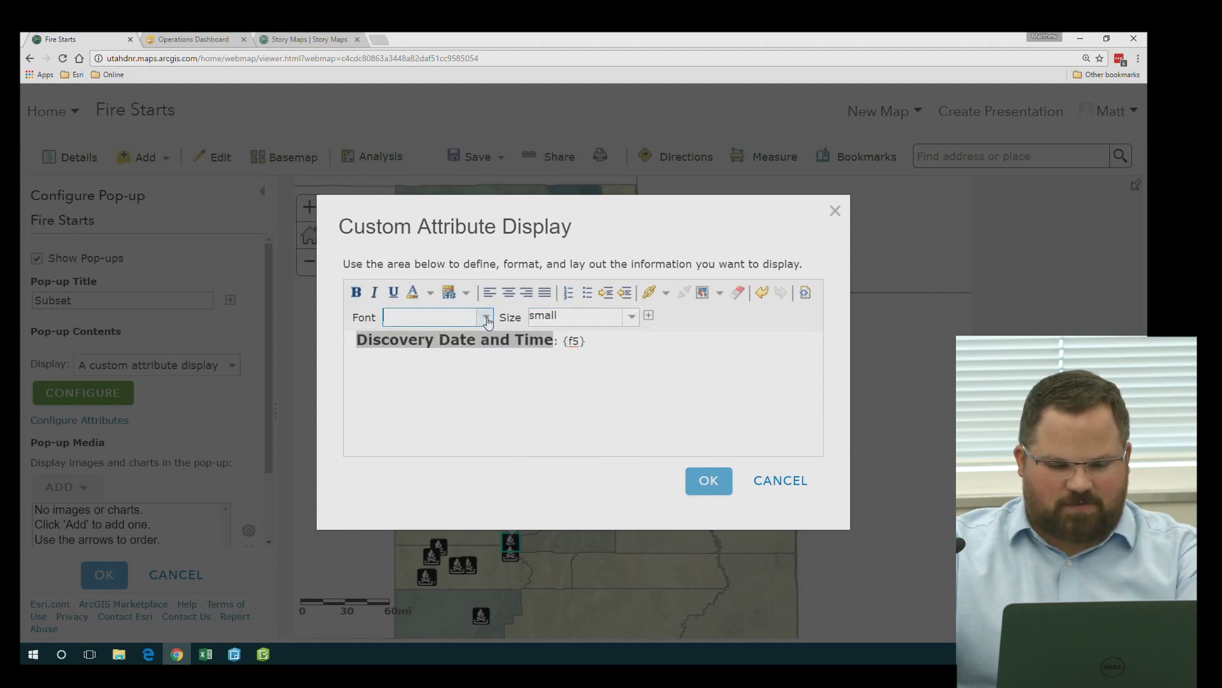
{"action": "left_click", "coordinate": [659, 372]}
Add a new line with the {f4} field labelled 'Incident Name:'
{"action": "left_click", "coordinate": [649, 315]}
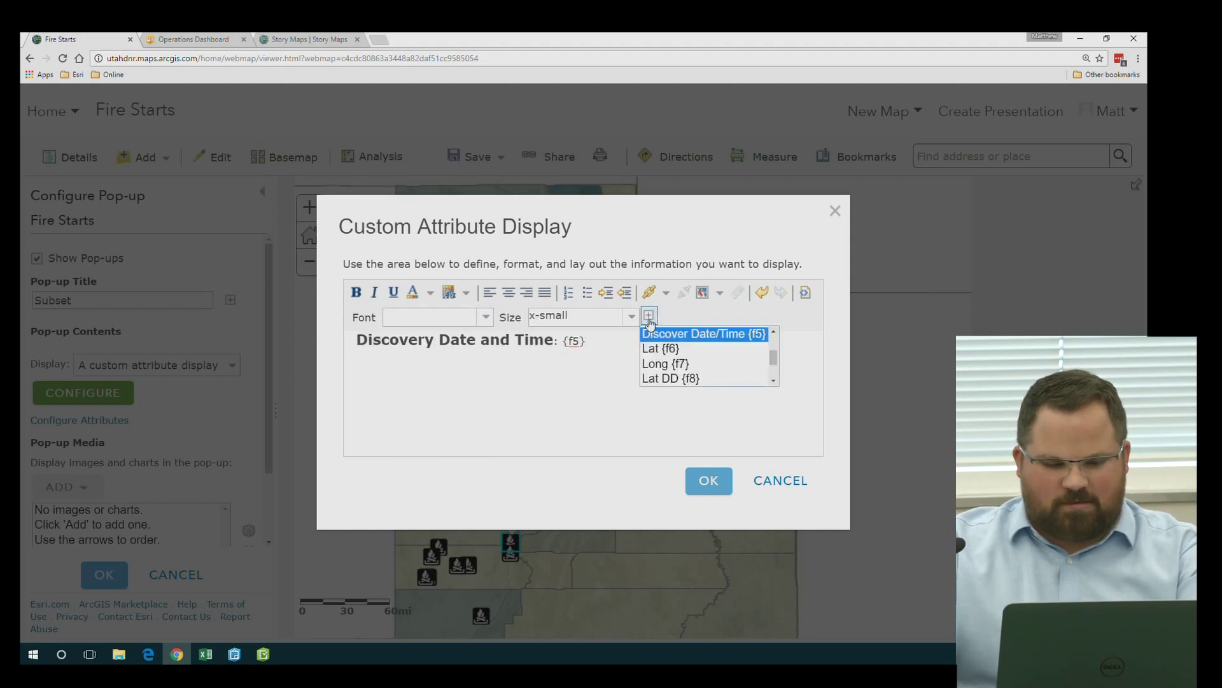
{"action": "scroll", "coordinate": [724, 369], "scroll_direction": "down", "scroll_amount": 1}
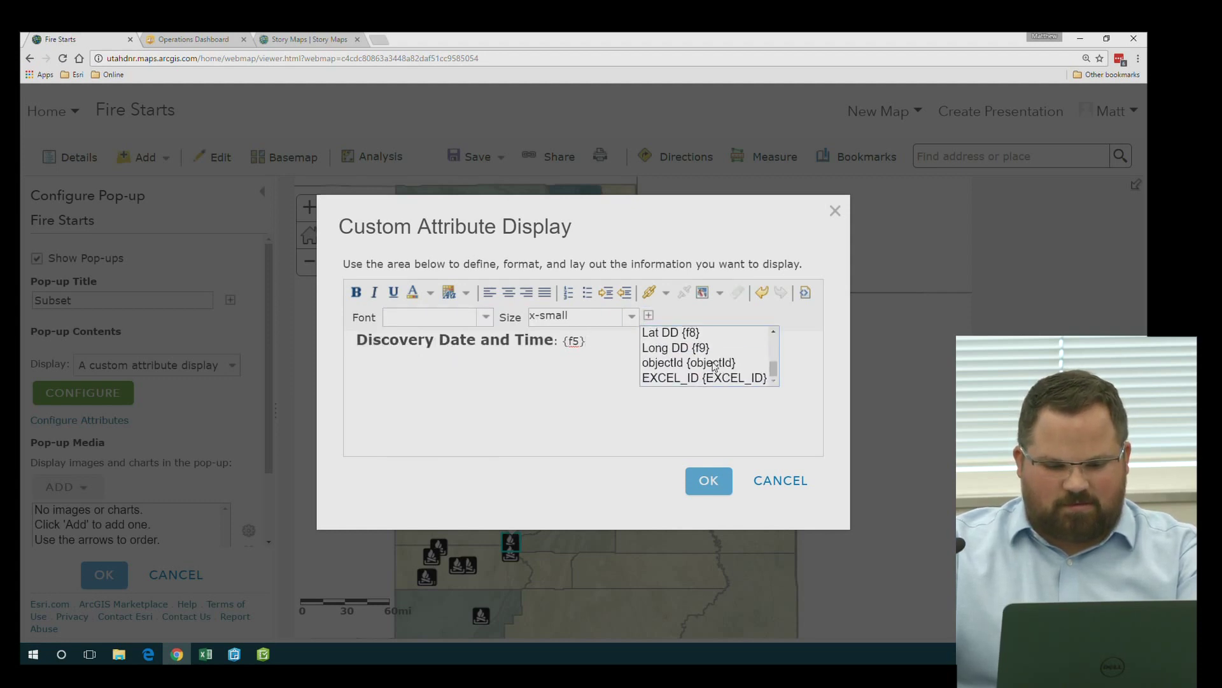
{"action": "scroll", "coordinate": [714, 364], "scroll_direction": "up", "scroll_amount": 1}
{"action": "left_click", "coordinate": [732, 345]}
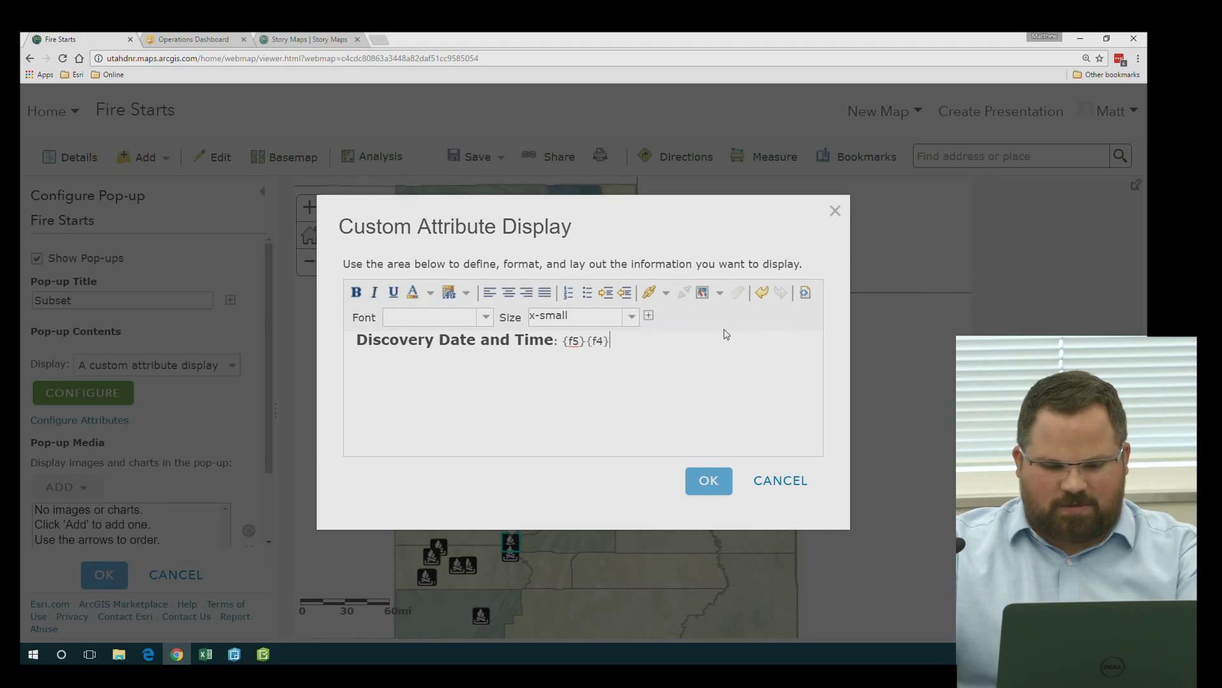
{"action": "left_click", "coordinate": [587, 339]}
{"action": "key", "text": "Return"}
{"action": "type", "text": "Incident Name: {f4"}
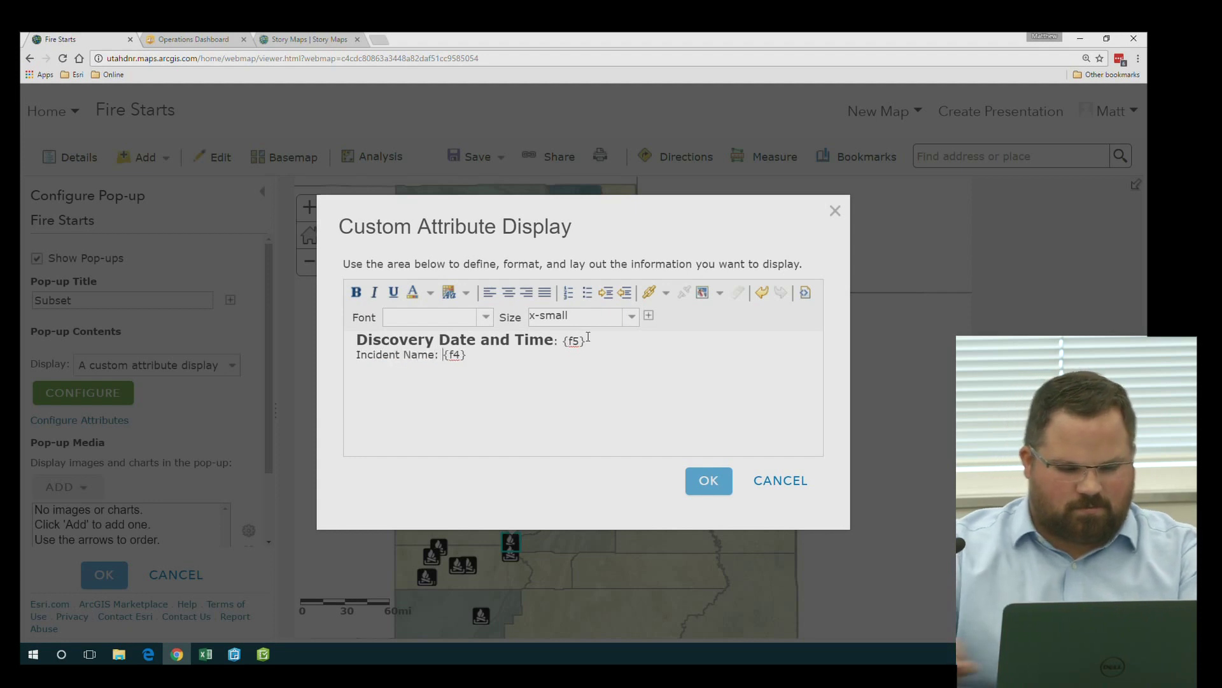
Set the 'Incident Name:' label to medium size and apply the custom pop-up
{"action": "left_click_drag", "start_coordinate": [438, 355], "coordinate": [355, 355]}
{"action": "left_click", "coordinate": [585, 316]}
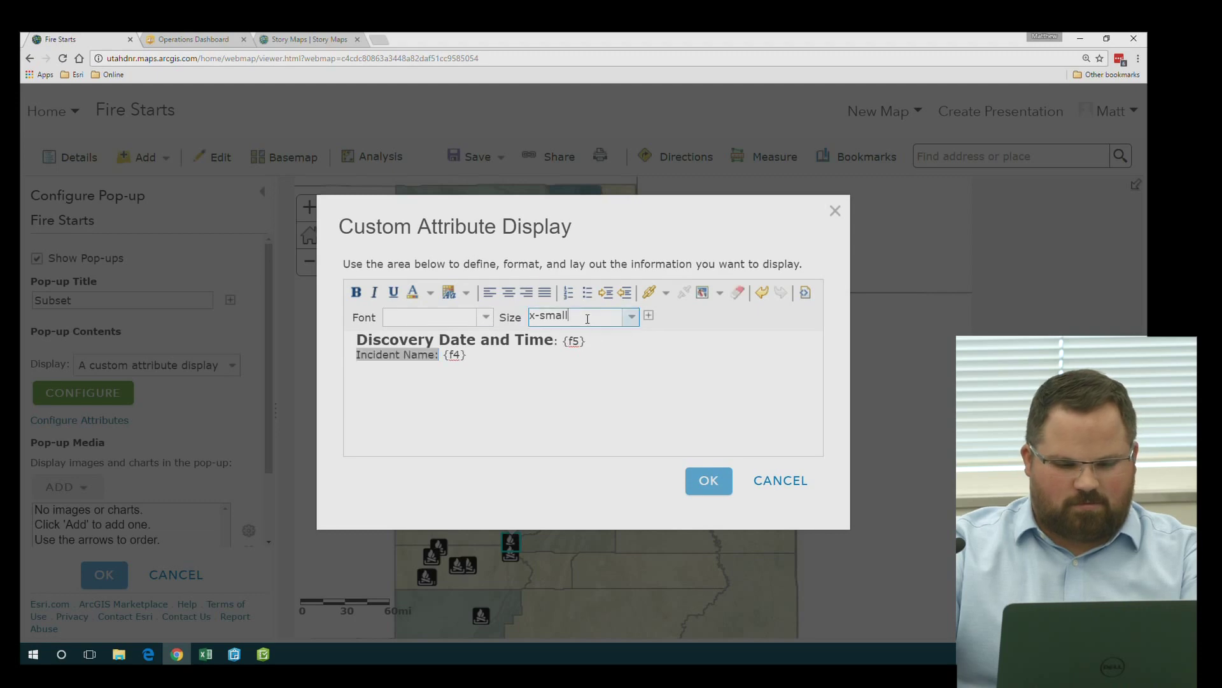
{"action": "left_click", "coordinate": [630, 316]}
{"action": "left_click", "coordinate": [600, 382]}
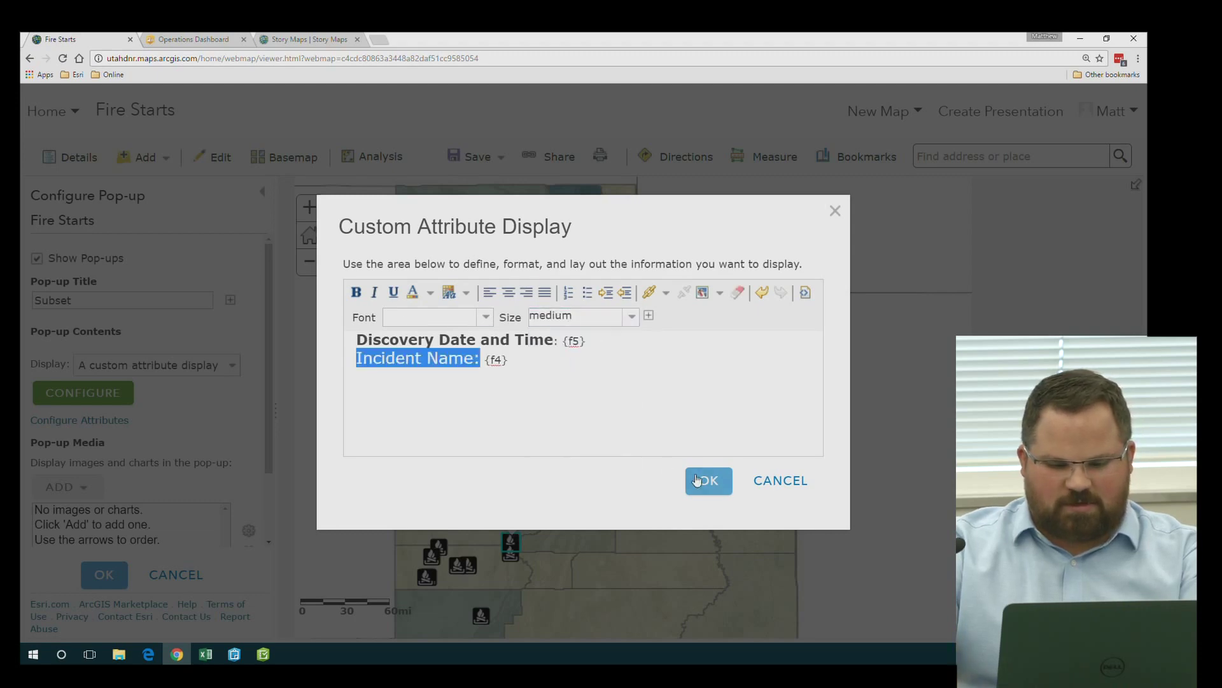
{"action": "left_click", "coordinate": [700, 480]}
{"action": "left_click", "coordinate": [107, 573]}
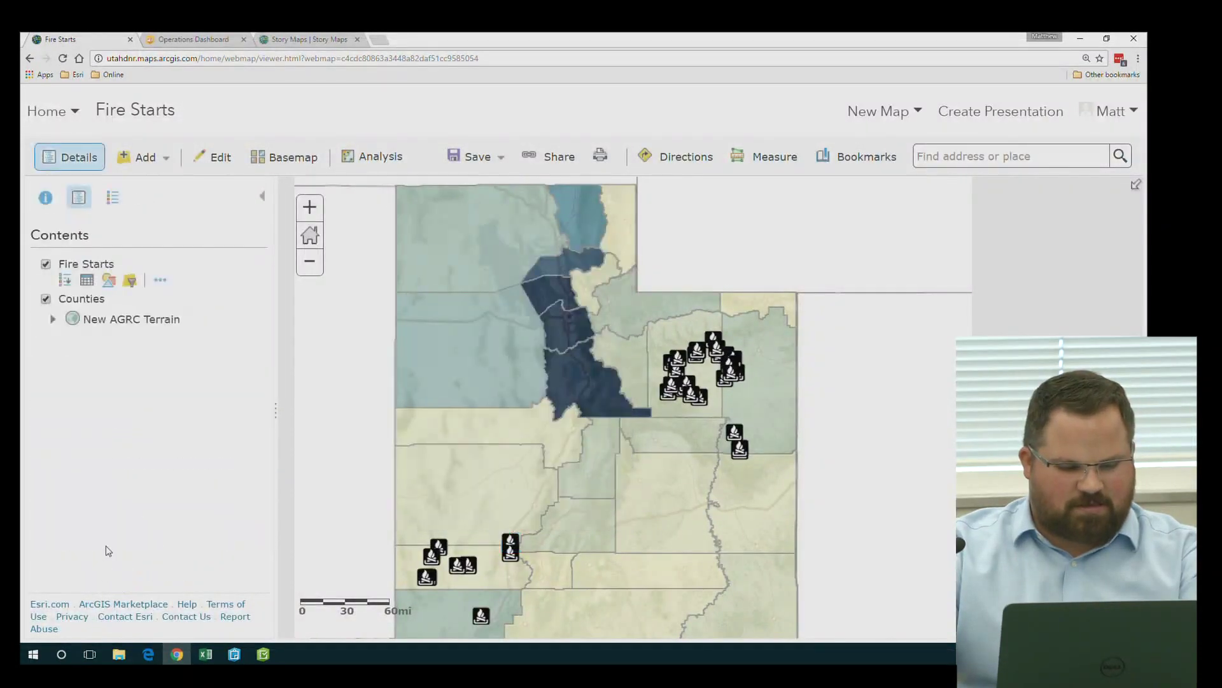
Open the SOUTH SADIES HOLLOW fire's pop-up to review the new formatting, then close it
{"action": "left_click", "coordinate": [678, 362]}
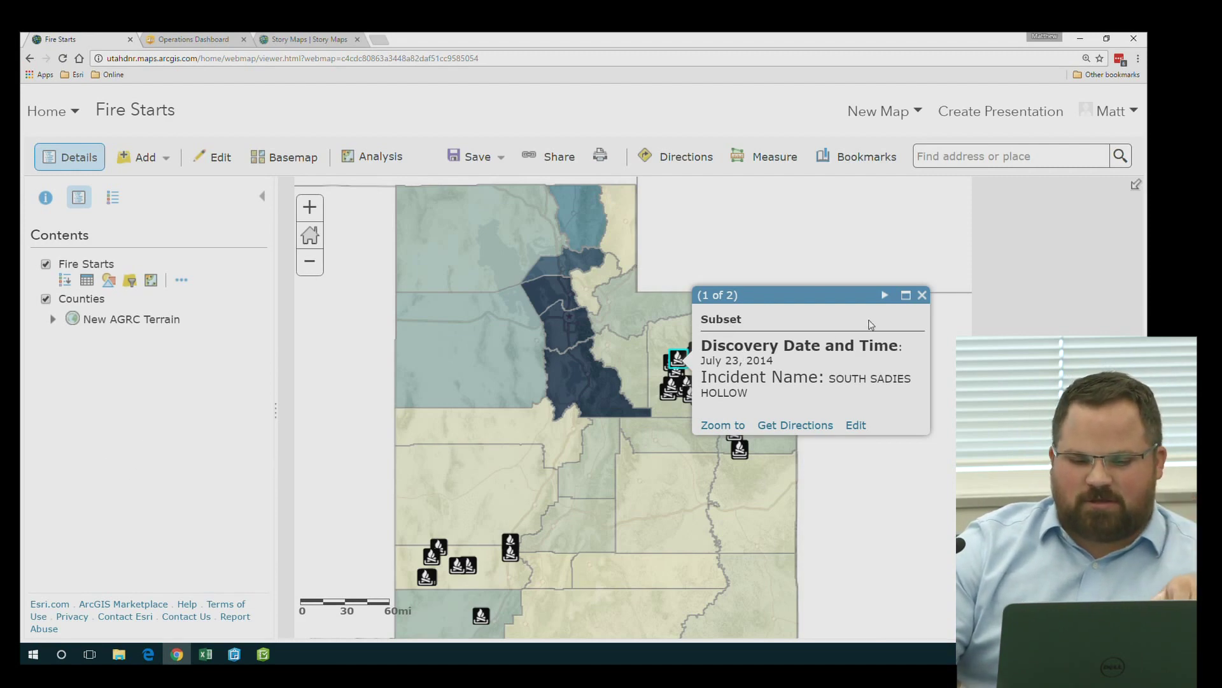
{"action": "left_click", "coordinate": [923, 296]}
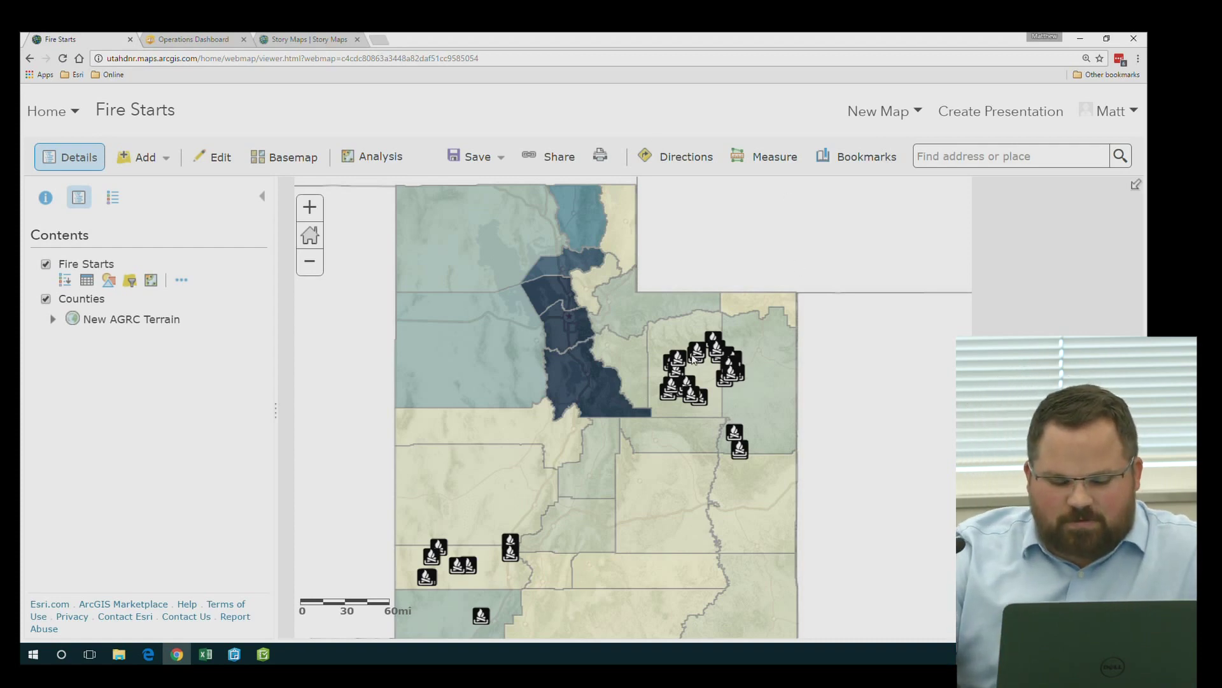
Zoom into Duchesne and open the SOUTH SADIES HOLLOW fire's attributes for editing
{"action": "scroll", "coordinate": [693, 360], "scroll_direction": "up", "scroll_amount": 3}
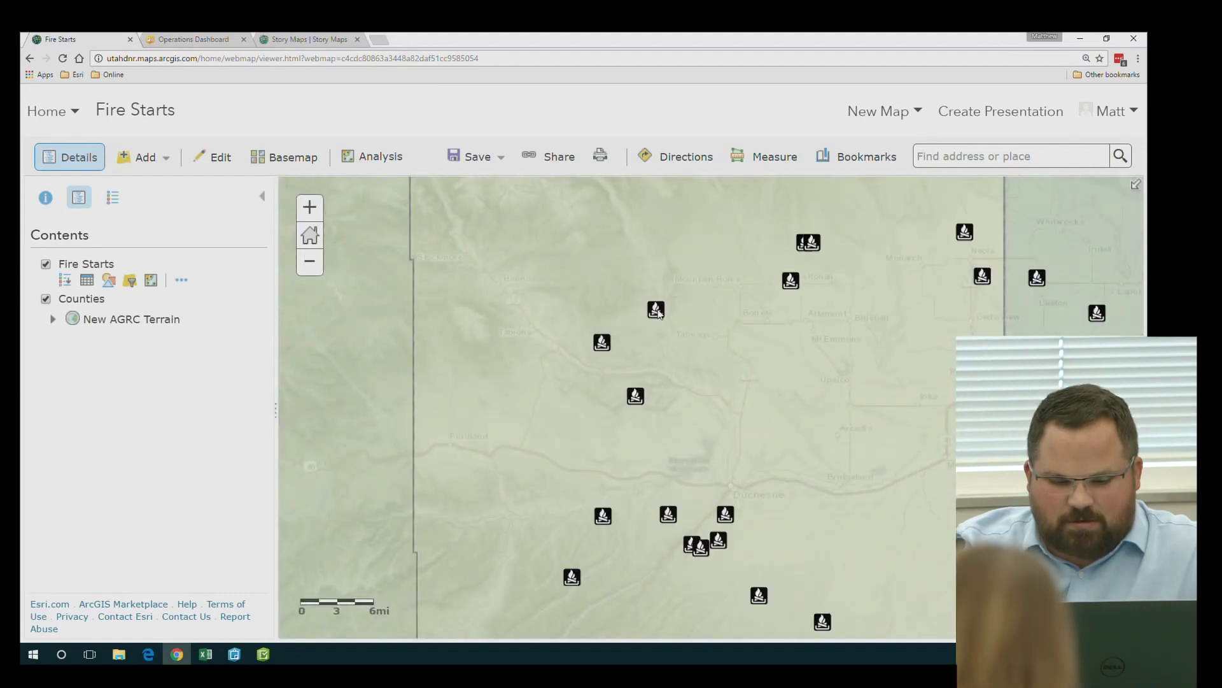
{"action": "left_click", "coordinate": [657, 310]}
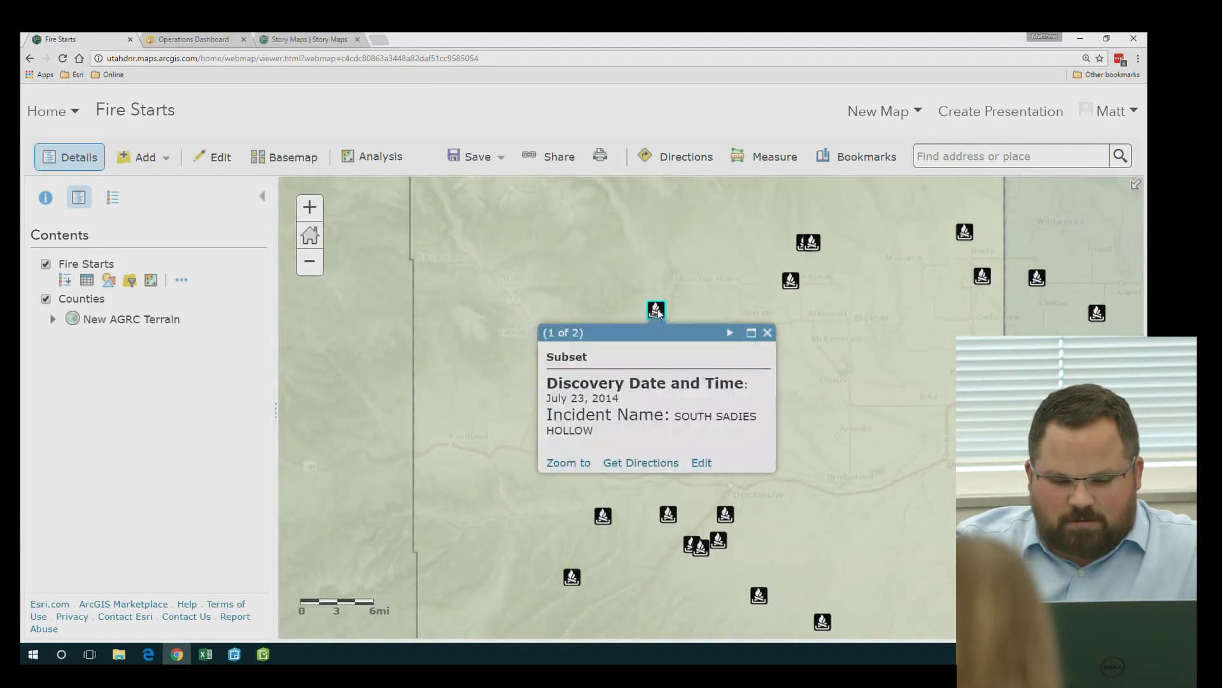
{"action": "left_click", "coordinate": [702, 462]}
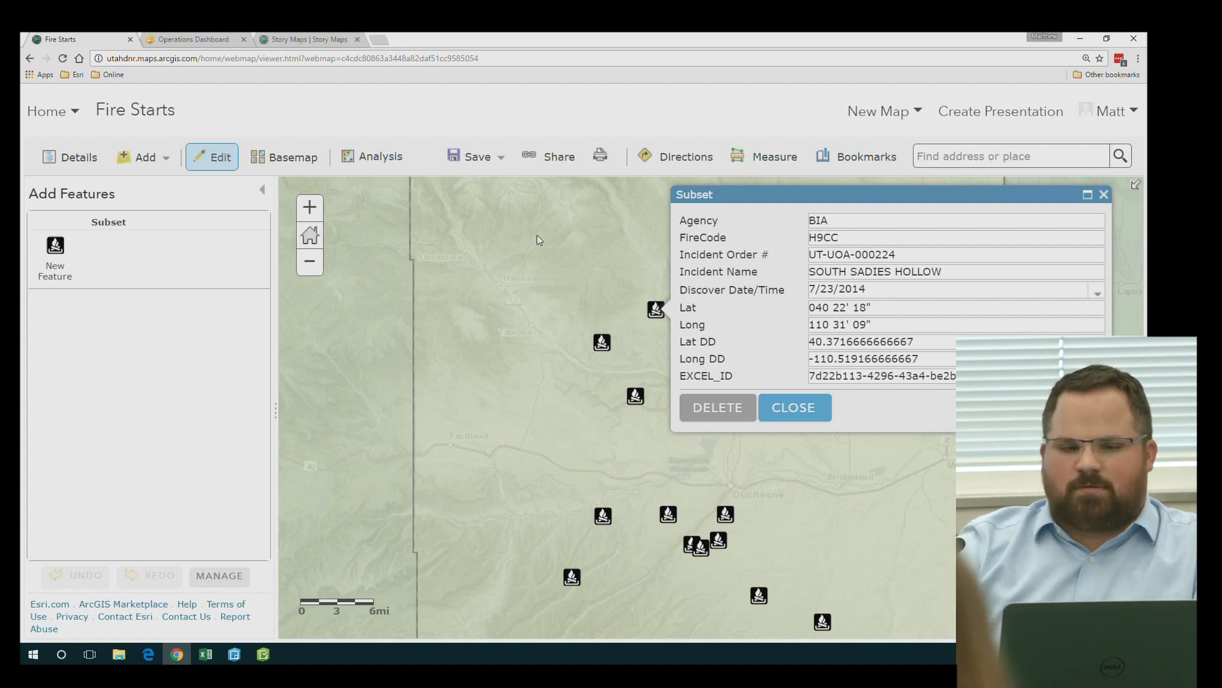
Close the fire's attribute editor and go to My Content from the Home menu
{"action": "left_click", "coordinate": [792, 410]}
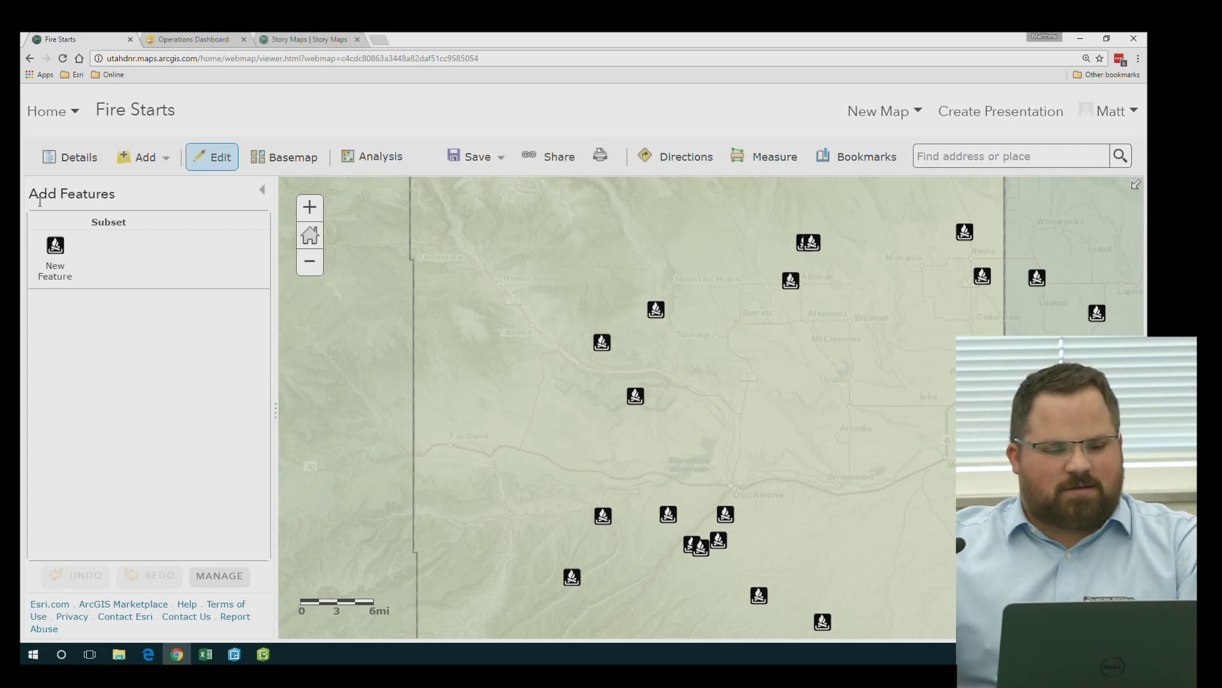
{"action": "left_click", "coordinate": [51, 114]}
{"action": "left_click", "coordinate": [93, 292]}
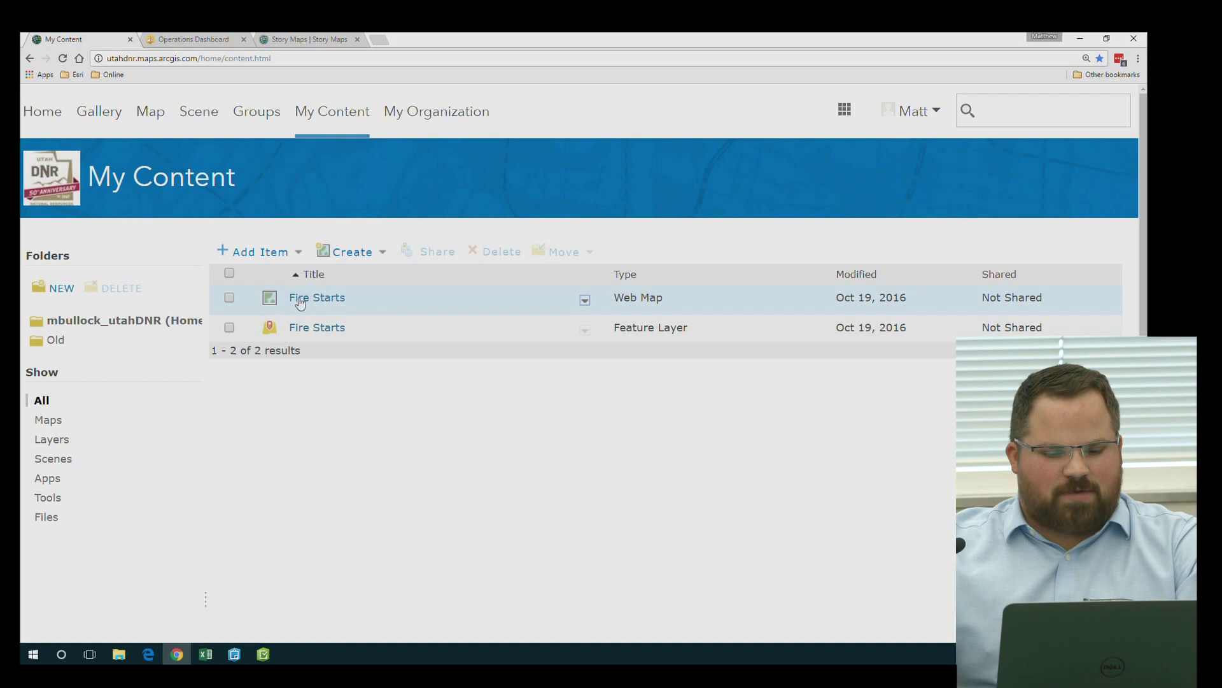
Open the Add Item 'From my computer' form, cancelling the file chooser without picking a file
{"action": "left_click", "coordinate": [254, 257]}
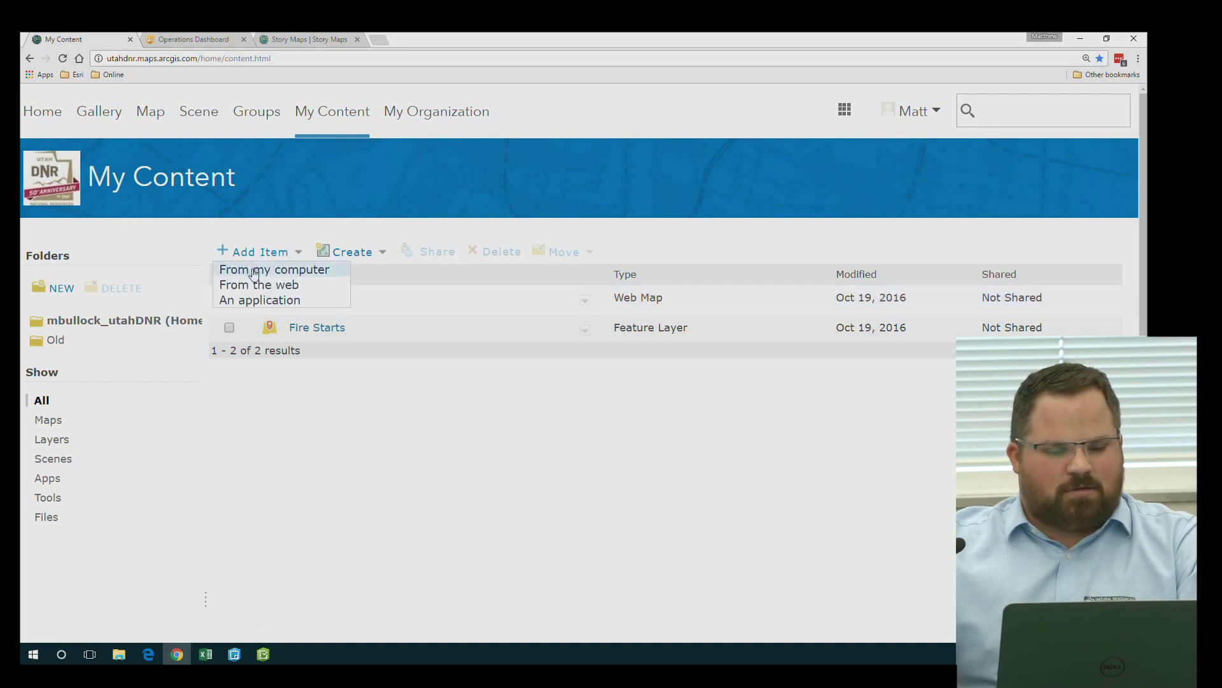
{"action": "left_click", "coordinate": [254, 271]}
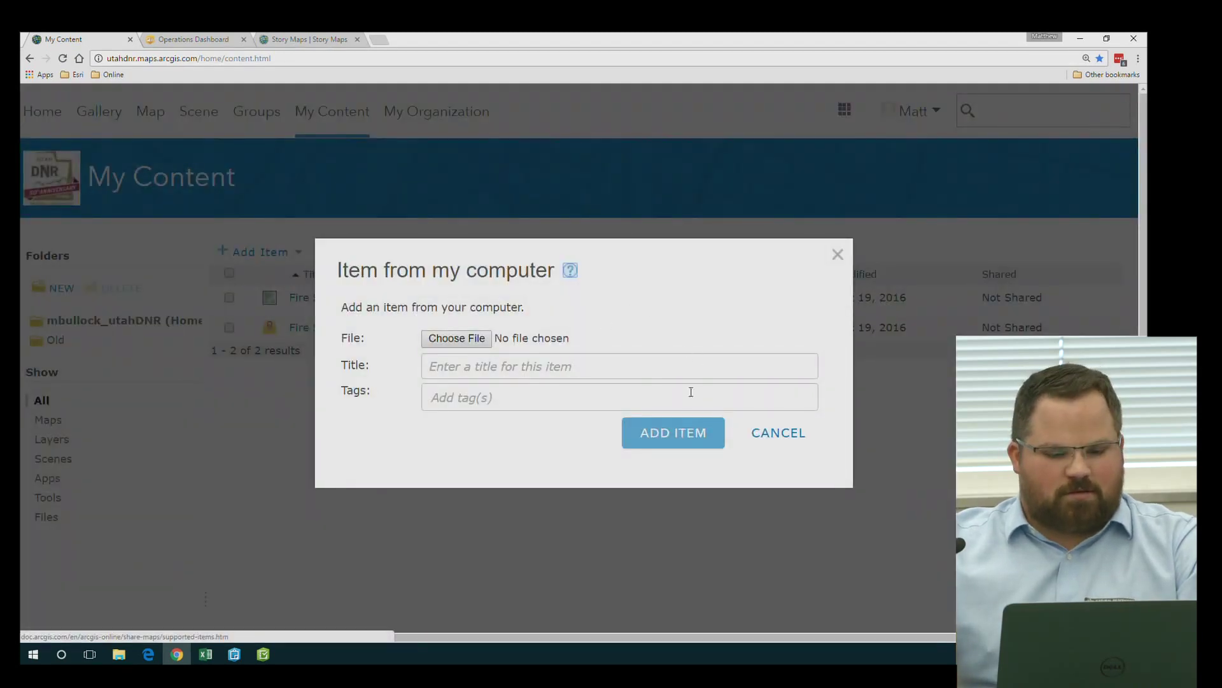
{"action": "left_click", "coordinate": [456, 338]}
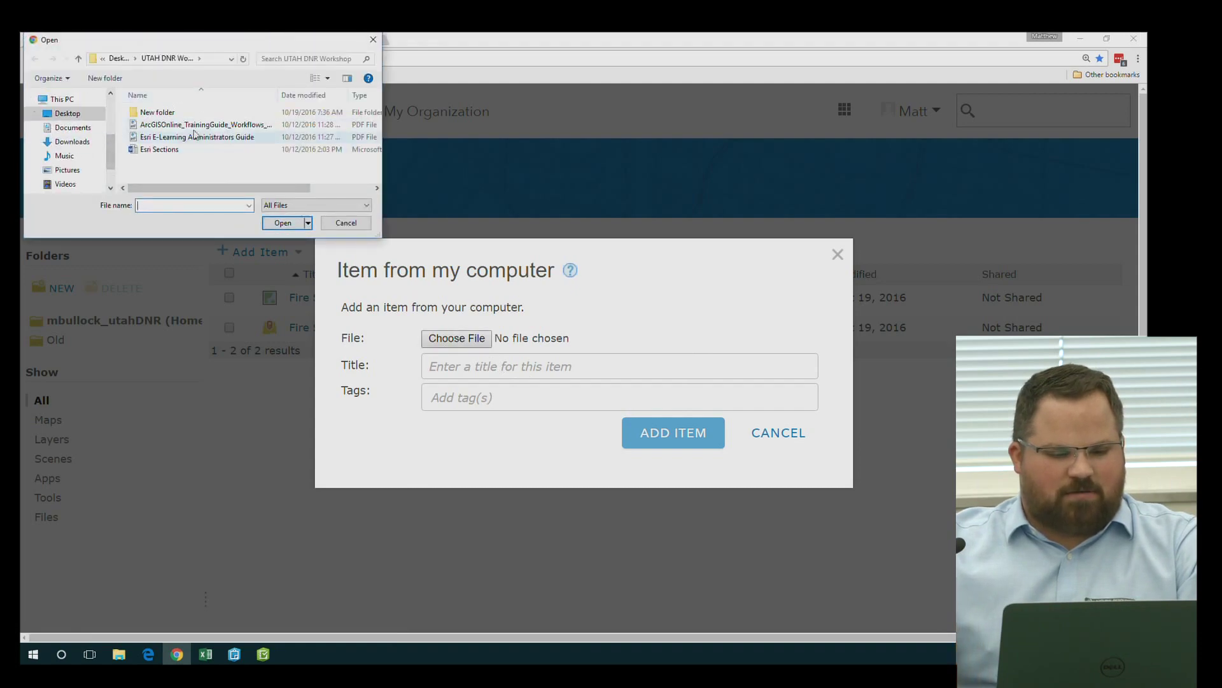
{"action": "left_click", "coordinate": [346, 222]}
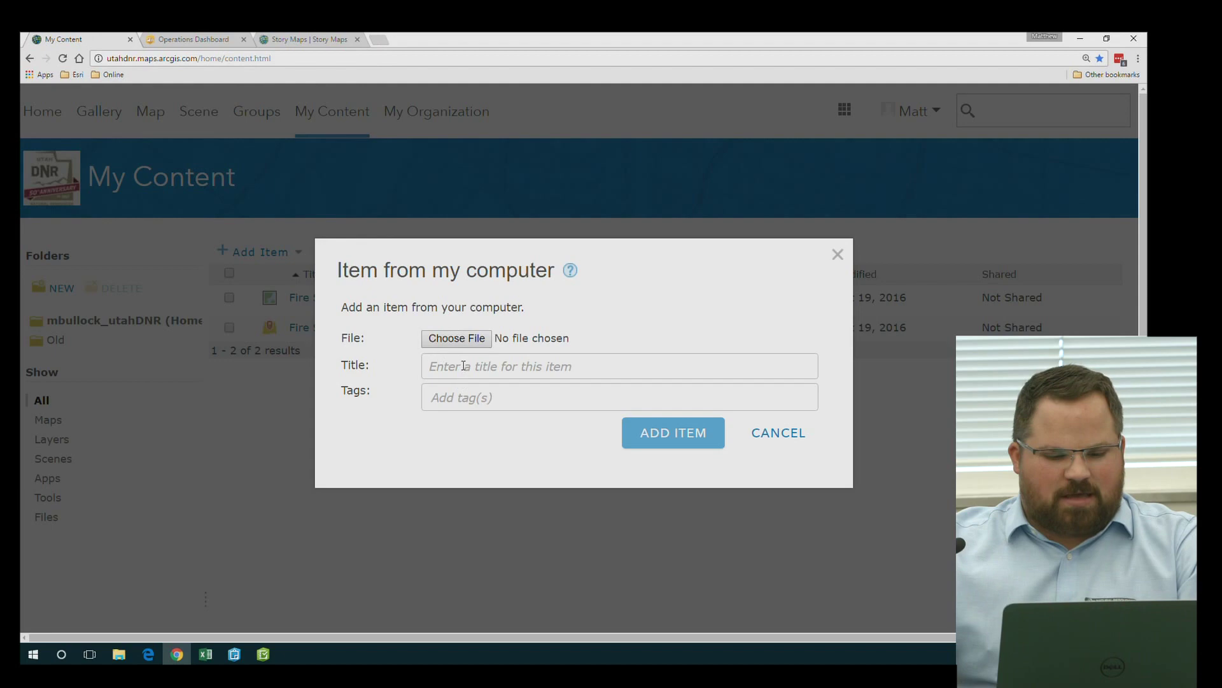
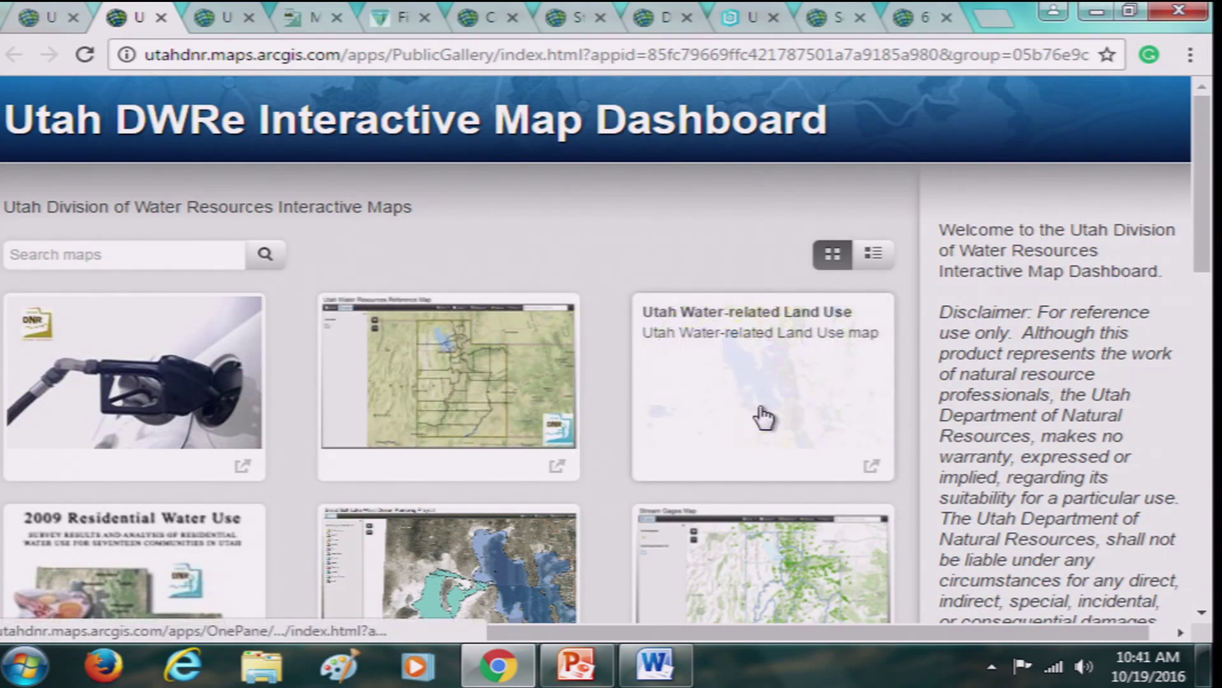
Browse the gallery cards and open the Utah DWRe Reference Map with its Snotel sites
{"action": "scroll", "coordinate": [764, 417], "scroll_direction": "down", "scroll_amount": 3}
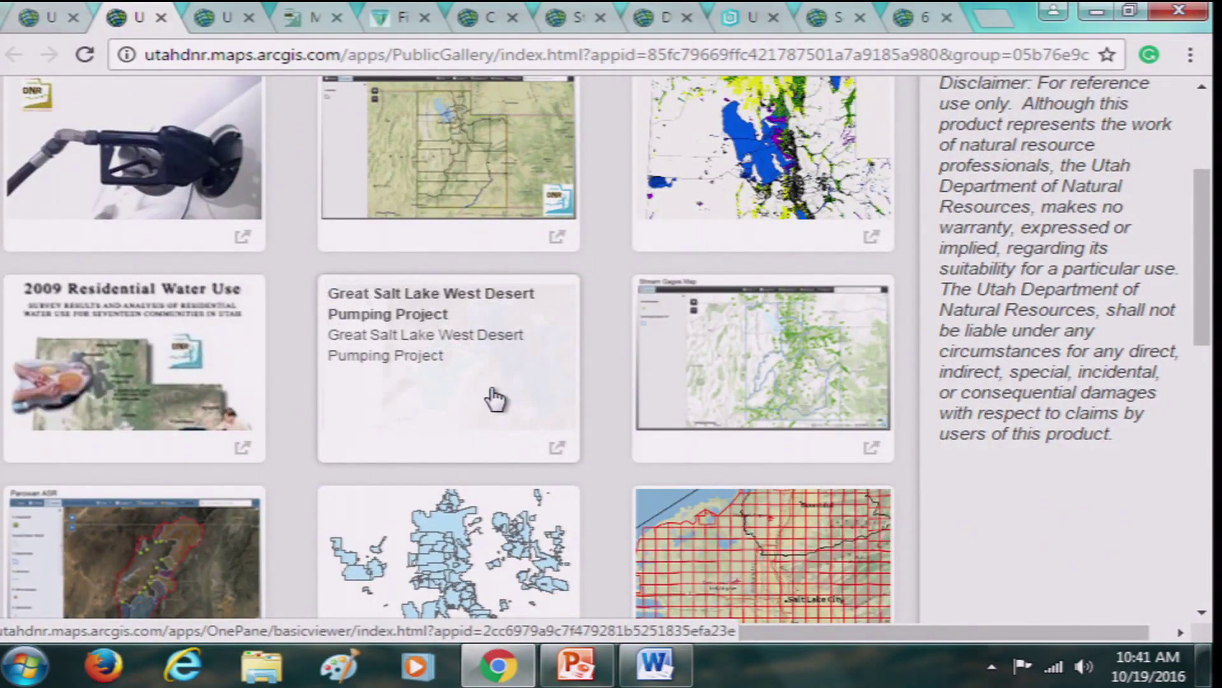
{"action": "scroll", "coordinate": [496, 399], "scroll_direction": "down", "scroll_amount": 3}
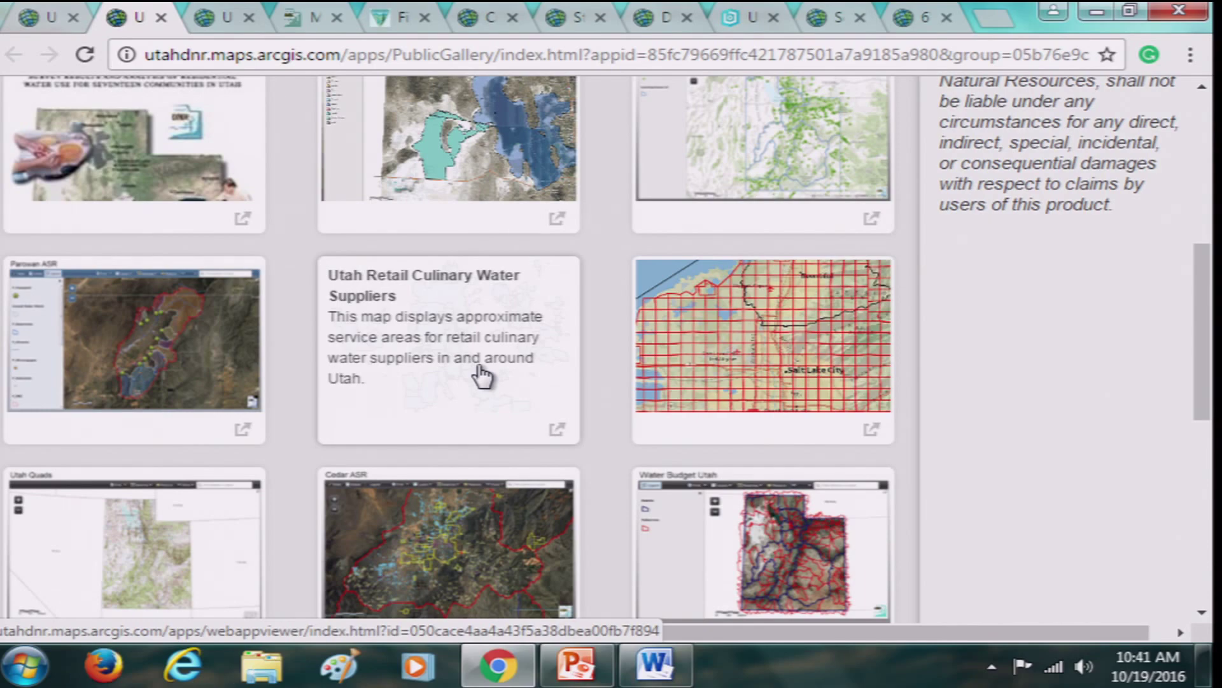
{"action": "scroll", "coordinate": [465, 393], "scroll_direction": "up", "scroll_amount": 4}
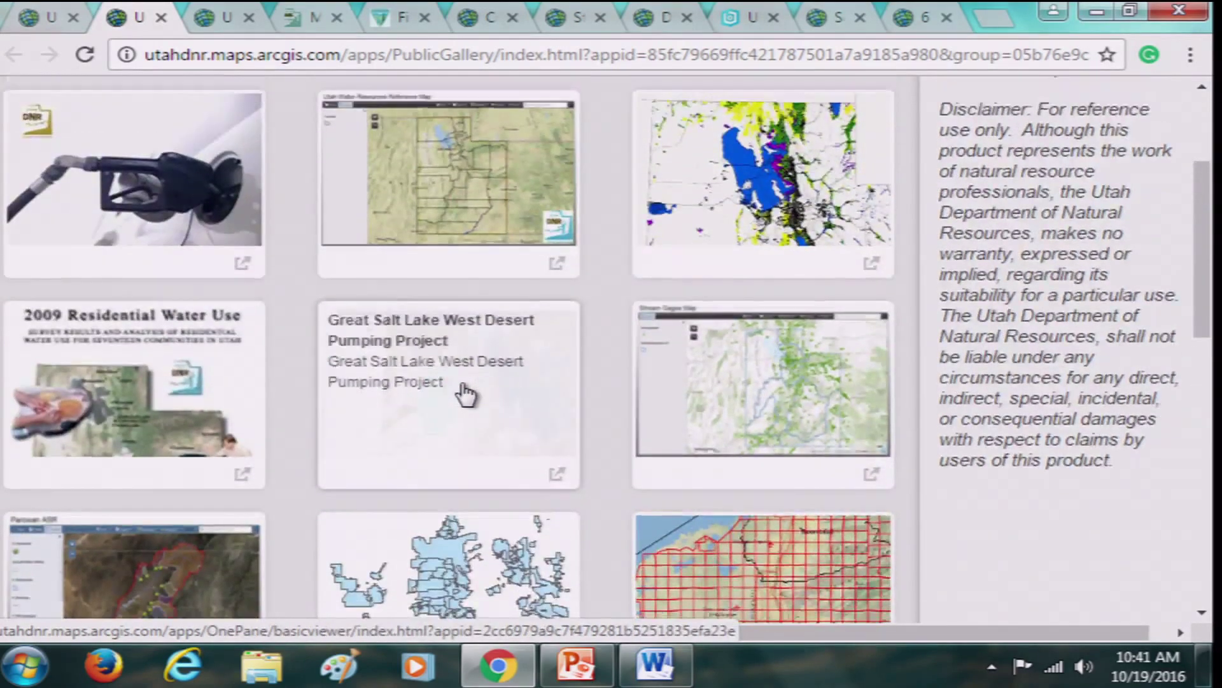
{"action": "scroll", "coordinate": [466, 394], "scroll_direction": "up", "scroll_amount": 3}
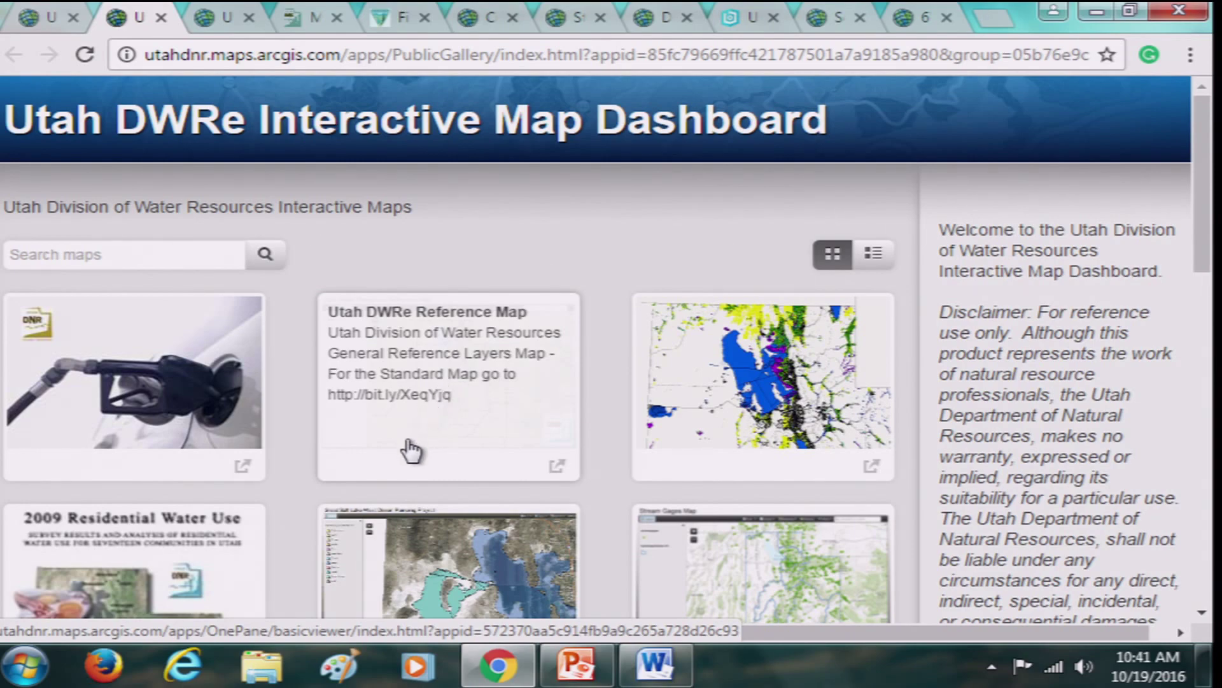
{"action": "scroll", "coordinate": [410, 443], "scroll_direction": "down", "scroll_amount": 1}
{"action": "scroll", "coordinate": [410, 451], "scroll_direction": "down", "scroll_amount": 2}
{"action": "scroll", "coordinate": [409, 450], "scroll_direction": "up", "scroll_amount": 4}
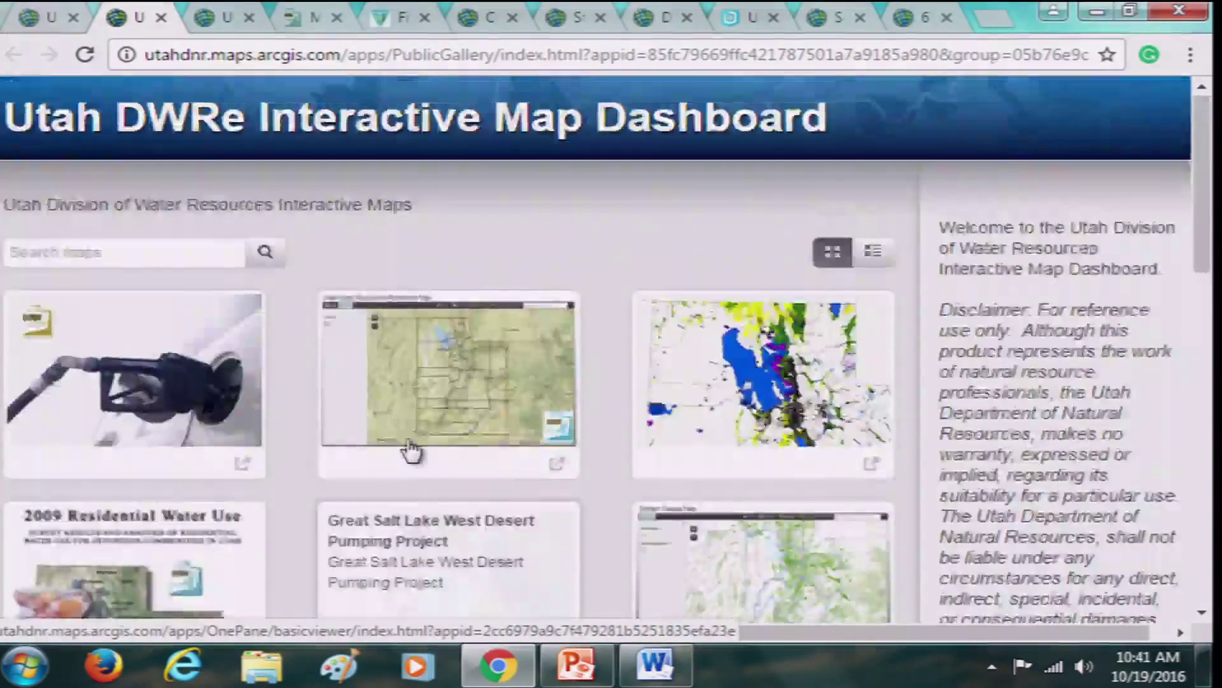
{"action": "left_click", "coordinate": [218, 15]}
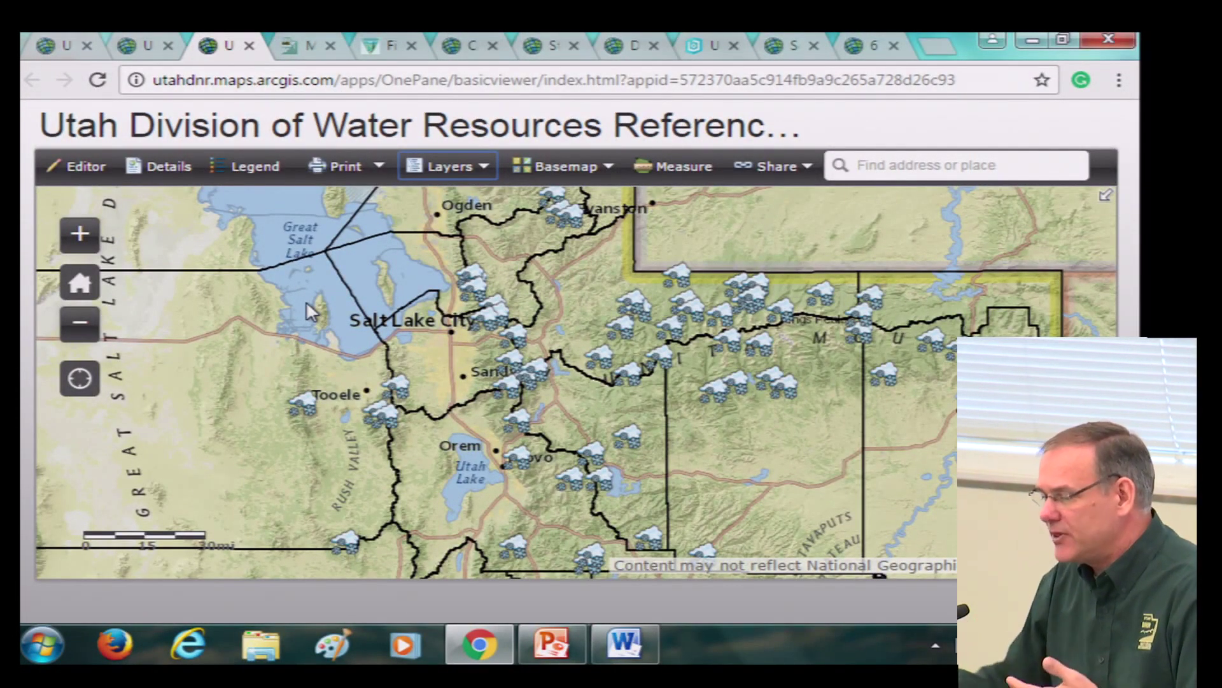
Show the reference map's layer list, confirming Sections, Snotel Sites and Counties are checked
{"action": "left_click", "coordinate": [452, 168]}
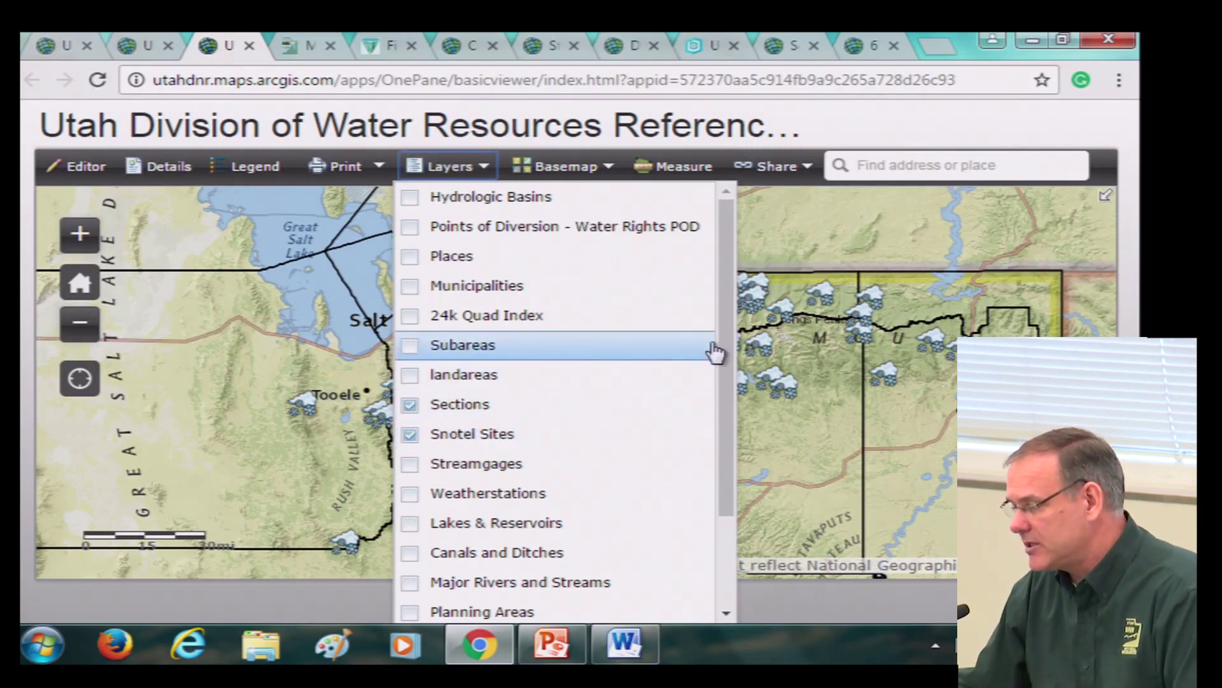
{"action": "left_click_drag", "start_coordinate": [726, 387], "coordinate": [721, 510]}
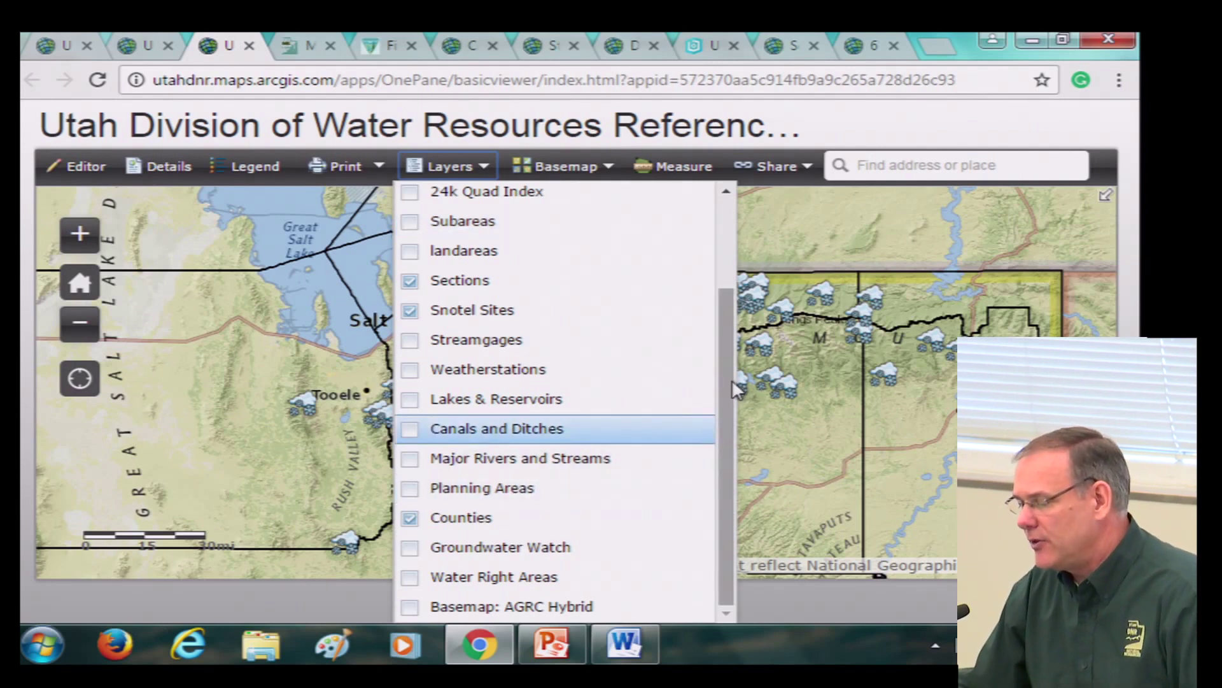
{"action": "scroll", "coordinate": [726, 376], "scroll_direction": "up", "scroll_amount": 2}
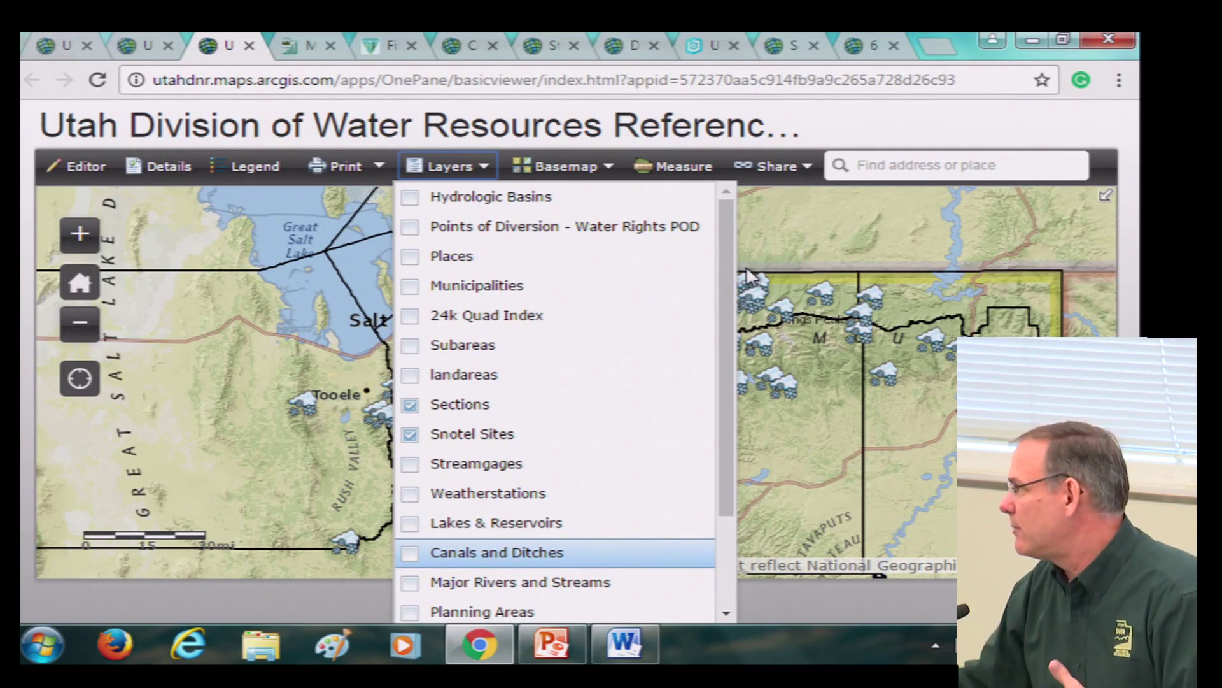
{"action": "left_click_drag", "start_coordinate": [720, 237], "coordinate": [722, 338]}
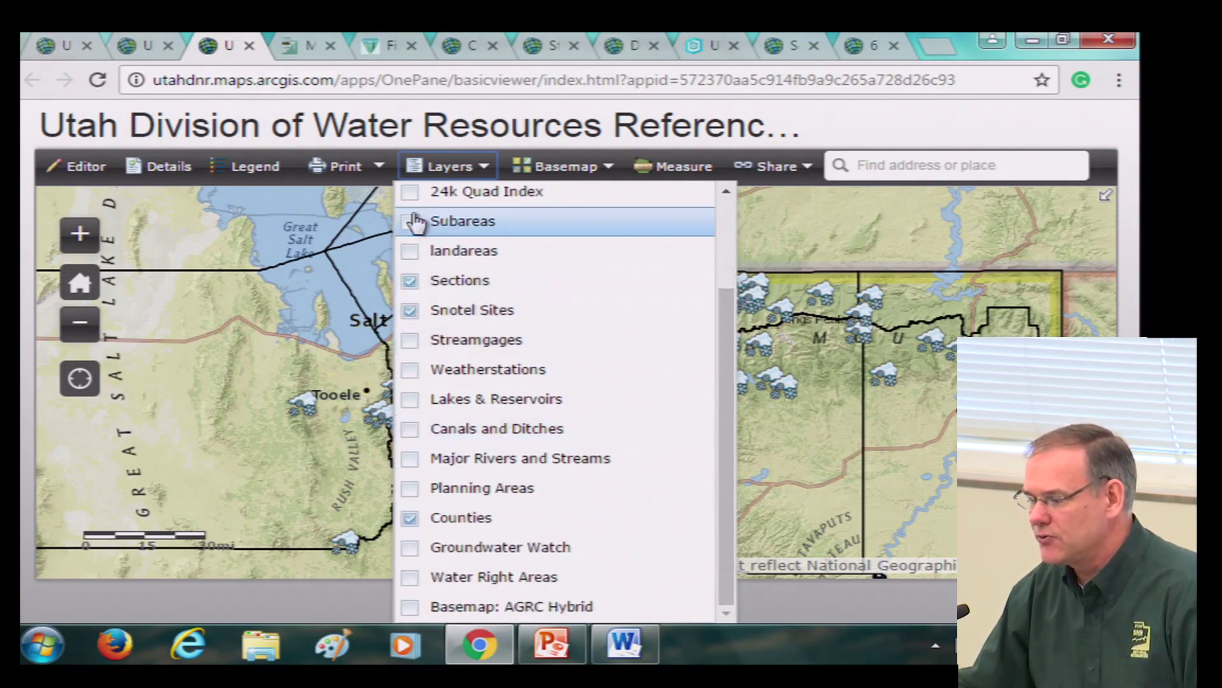
Browse the FFSL map gallery, then switch to the UtahFireInfo fire restrictions page
{"action": "left_click", "coordinate": [307, 46]}
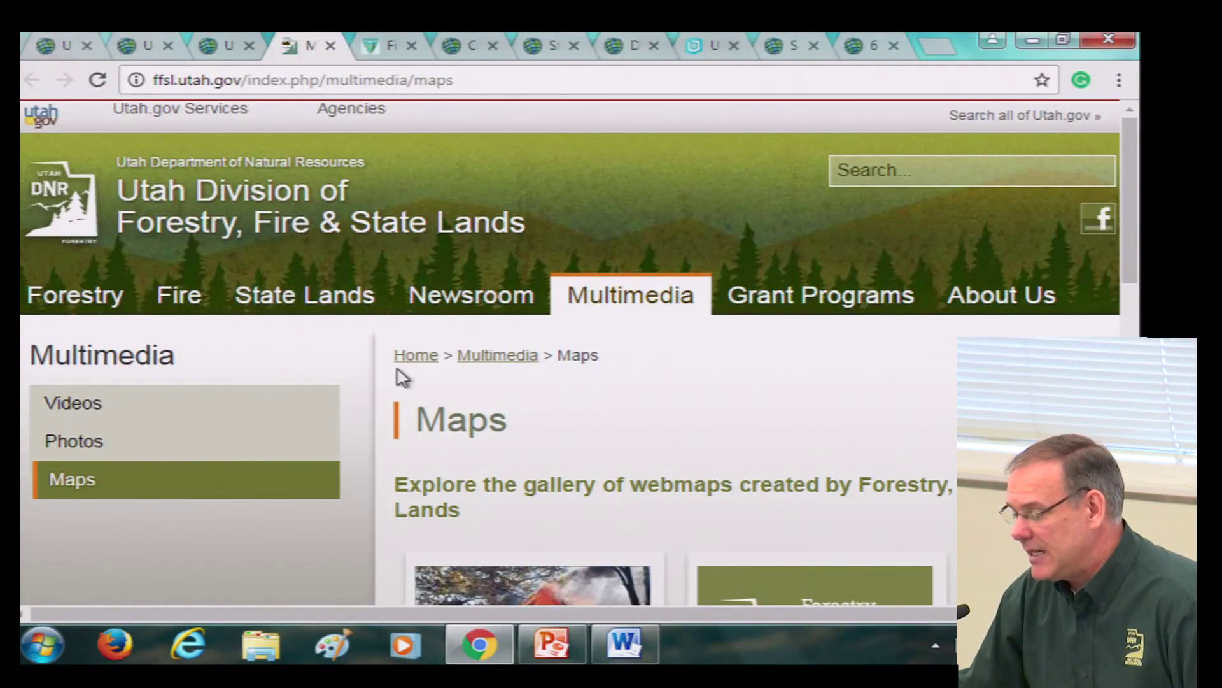
{"action": "scroll", "coordinate": [399, 375], "scroll_direction": "down", "scroll_amount": 5}
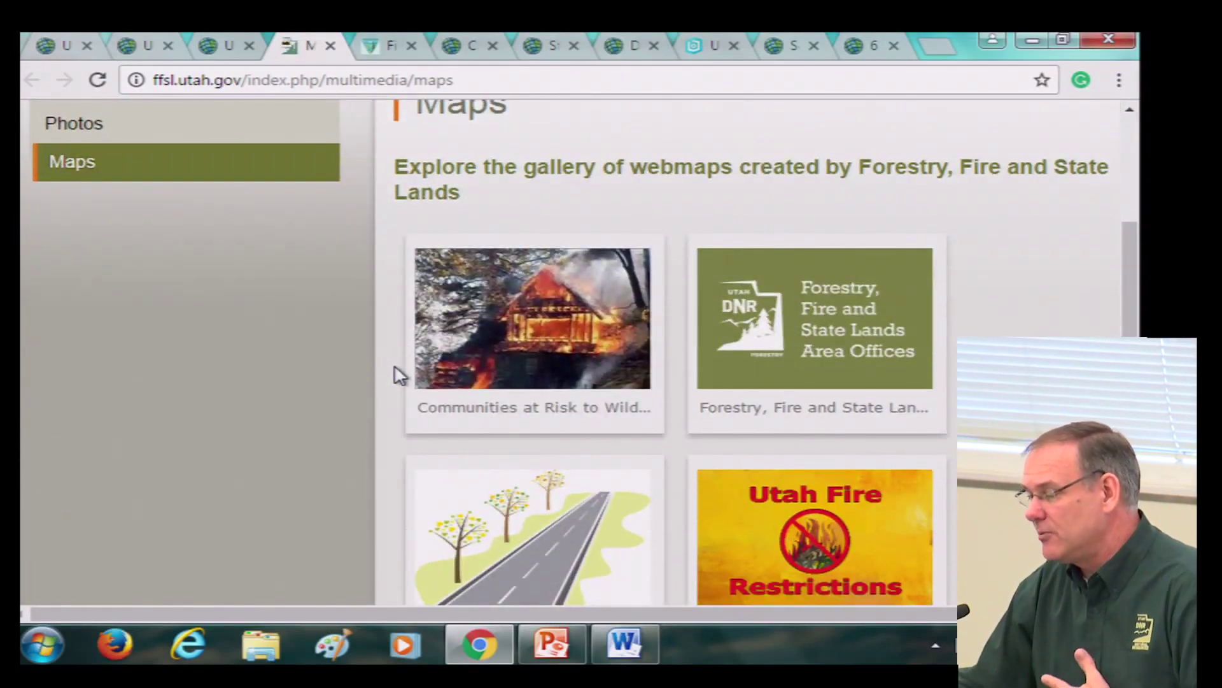
{"action": "scroll", "coordinate": [400, 375], "scroll_direction": "down", "scroll_amount": 2}
{"action": "scroll", "coordinate": [399, 374], "scroll_direction": "up", "scroll_amount": 3}
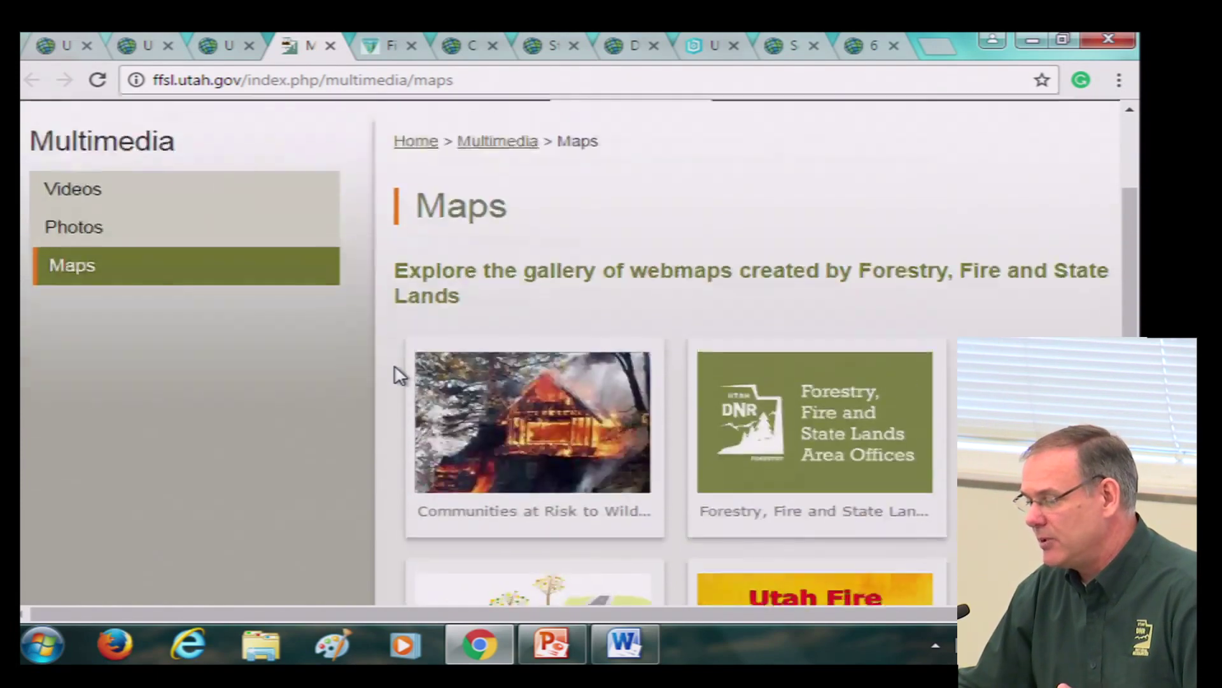
{"action": "scroll", "coordinate": [399, 374], "scroll_direction": "up", "scroll_amount": 4}
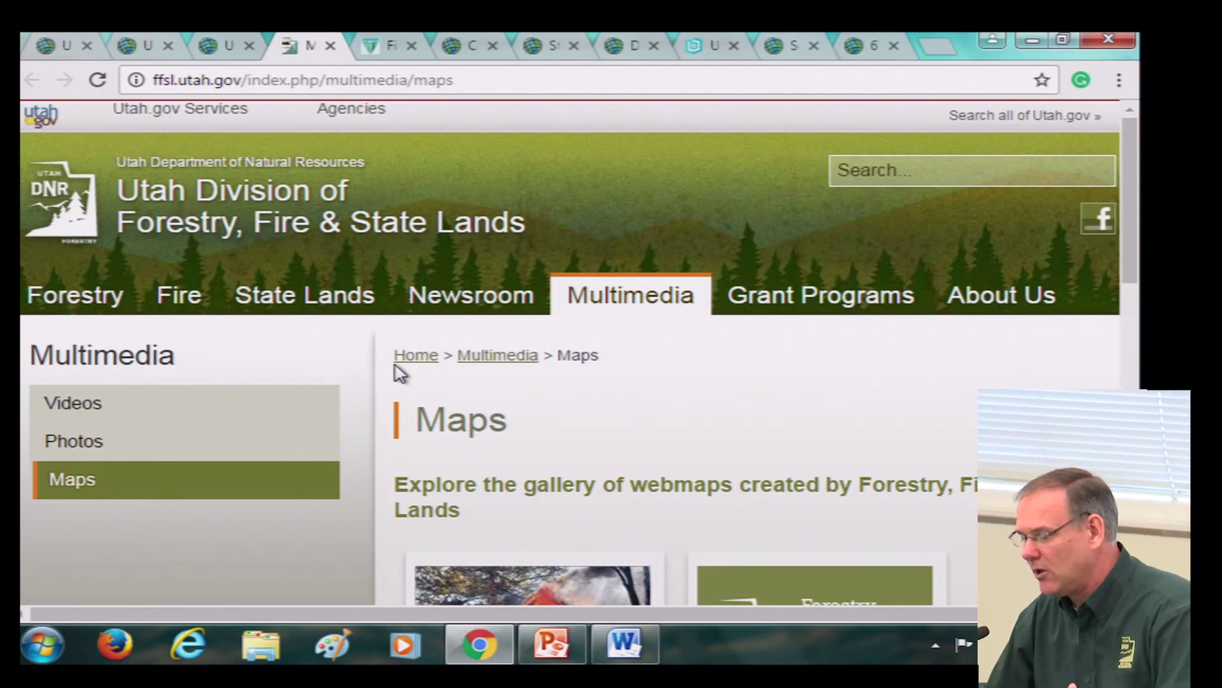
{"action": "scroll", "coordinate": [451, 407], "scroll_direction": "down", "scroll_amount": 5}
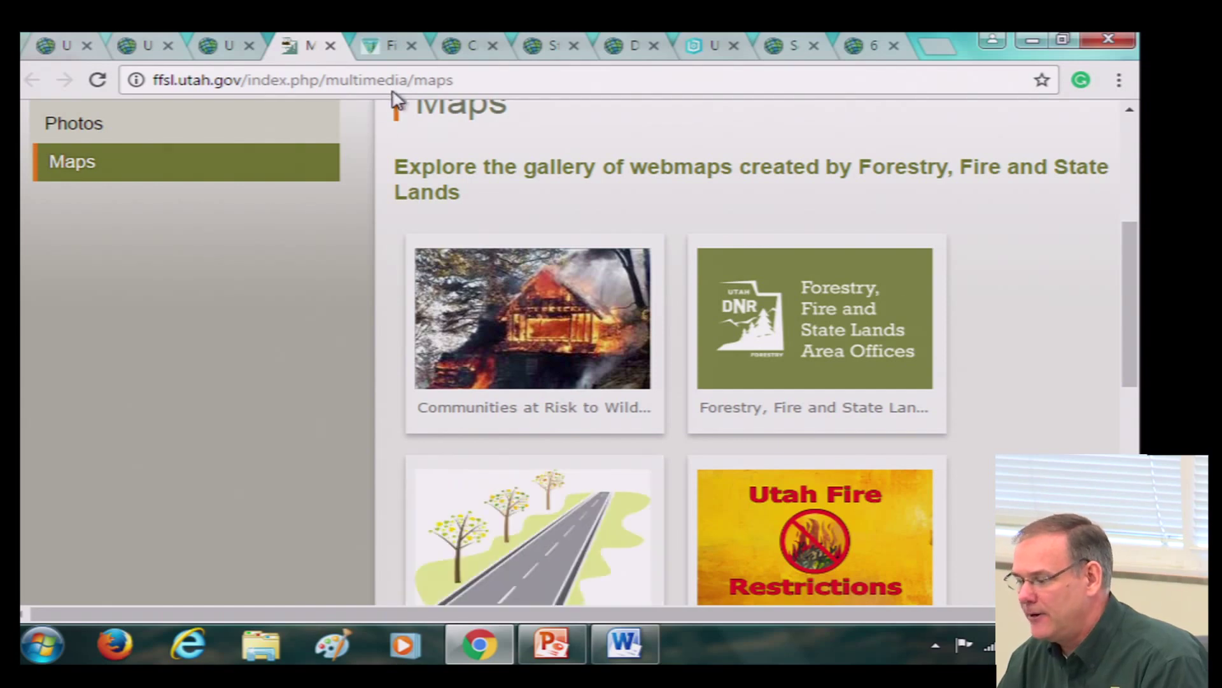
{"action": "left_click", "coordinate": [390, 48]}
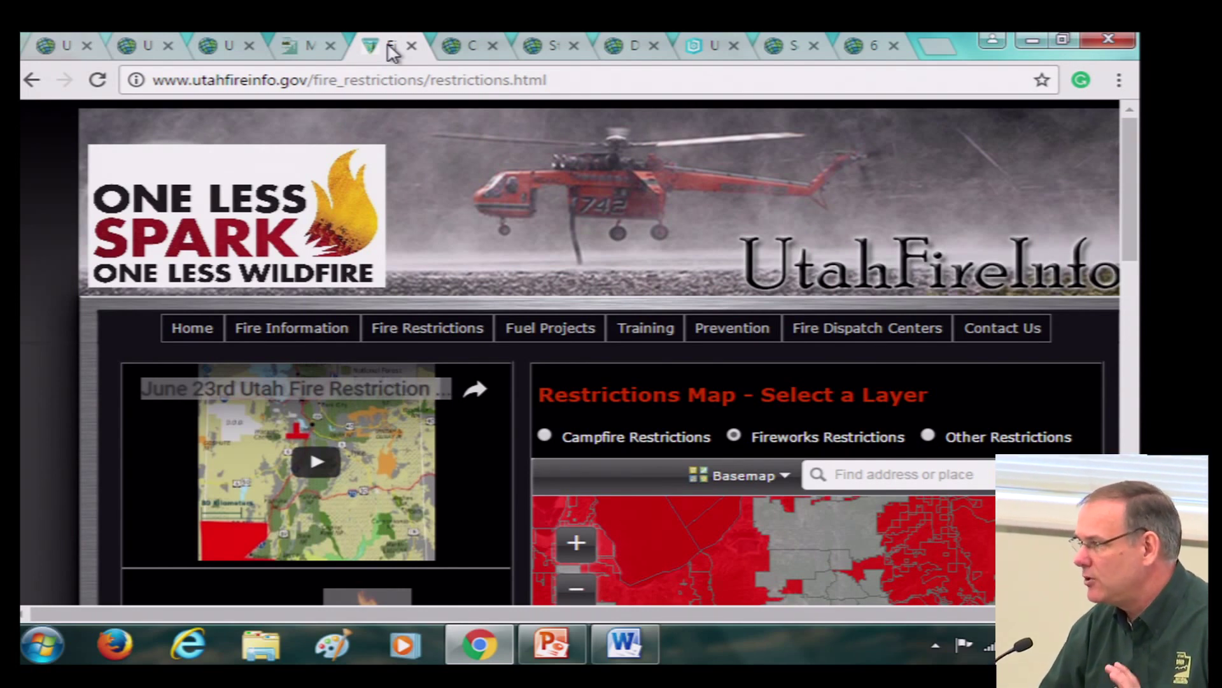
{"action": "scroll", "coordinate": [547, 223], "scroll_direction": "down", "scroll_amount": 1}
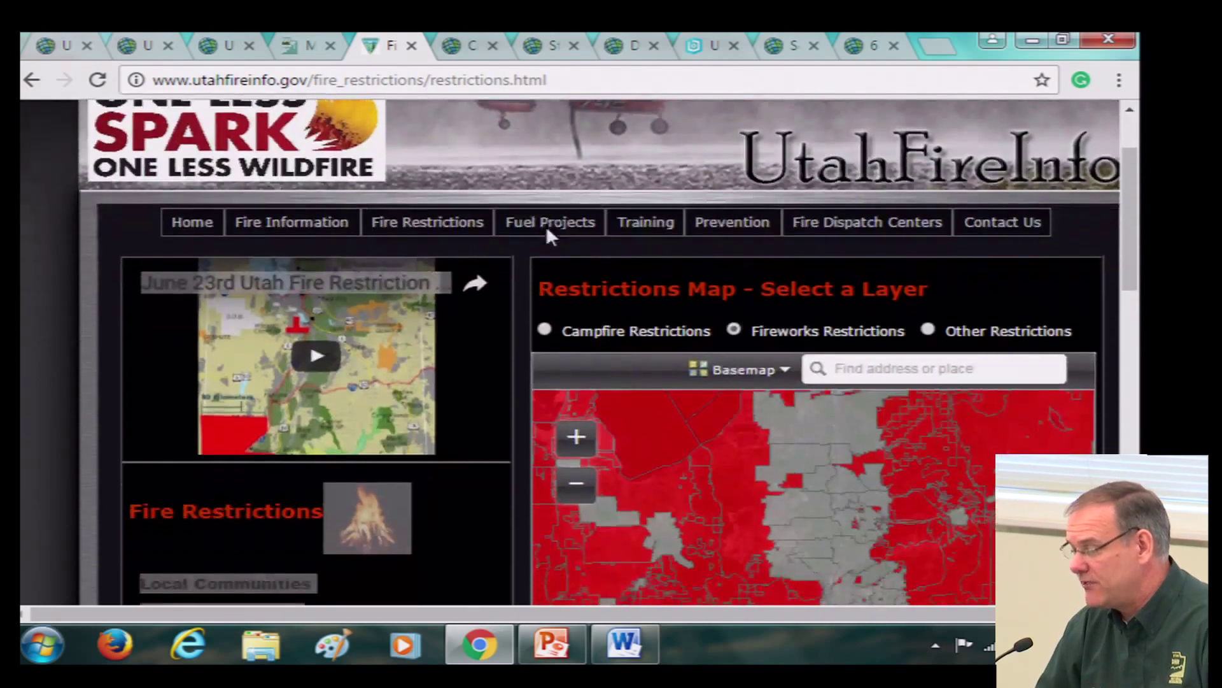
{"action": "scroll", "coordinate": [547, 229], "scroll_direction": "up", "scroll_amount": 1}
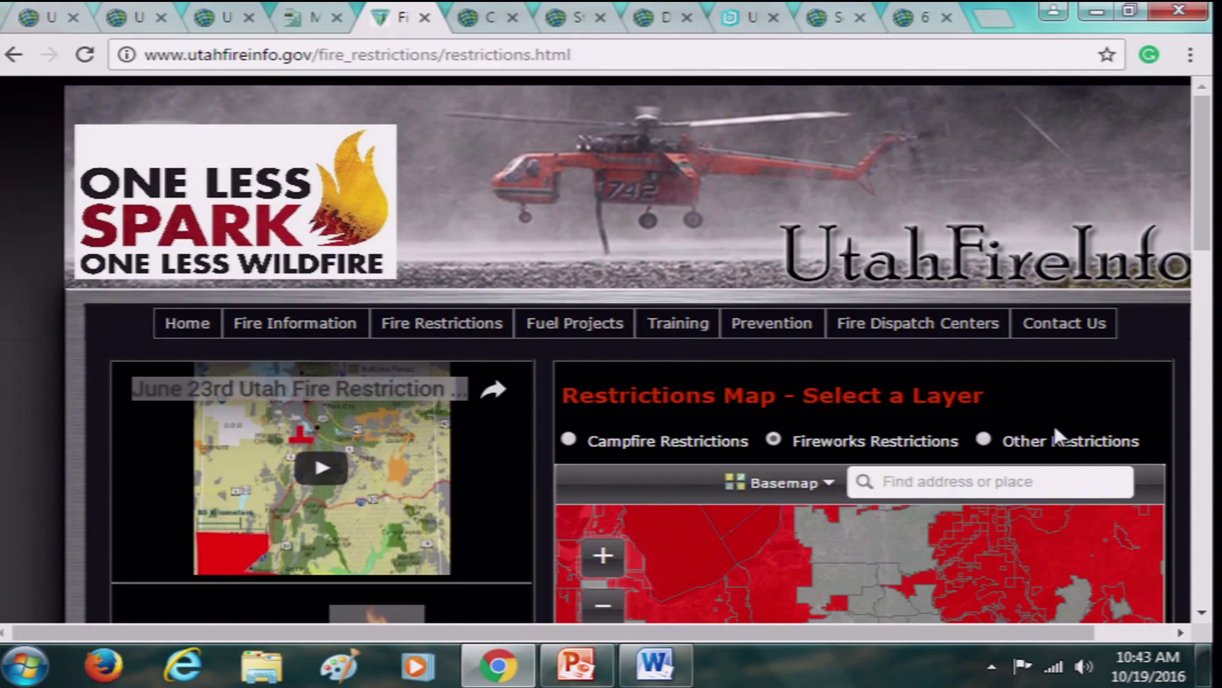
{"action": "scroll", "coordinate": [1052, 420], "scroll_direction": "down", "scroll_amount": 5}
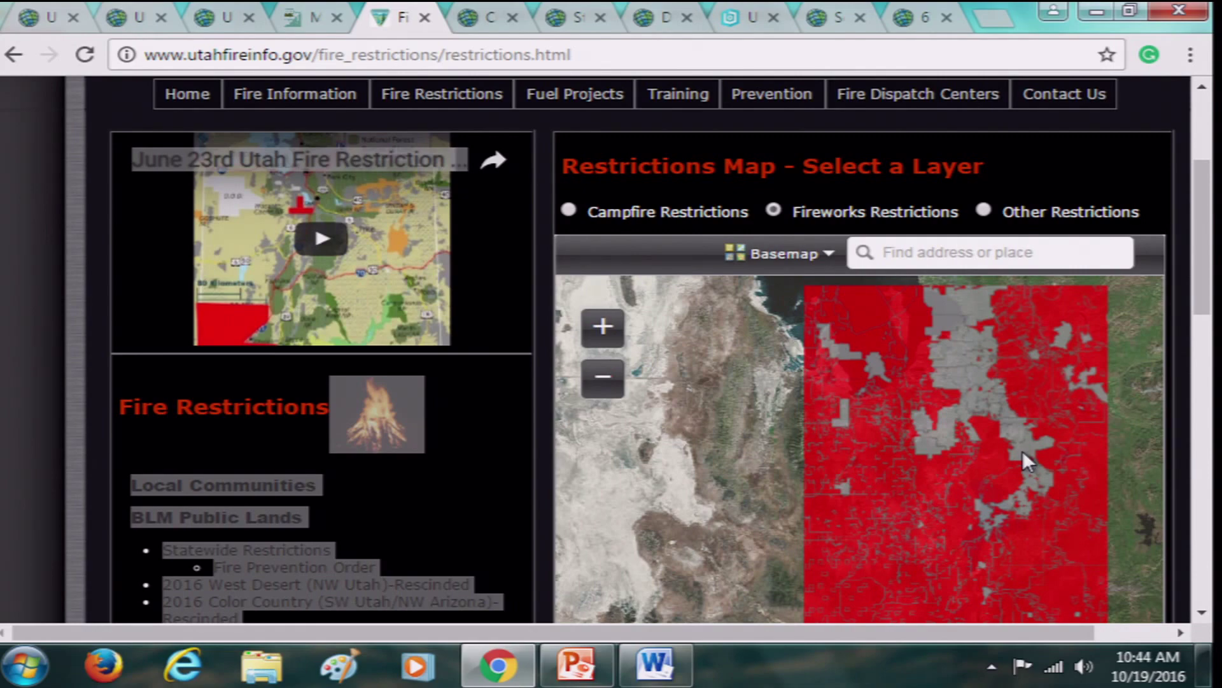
{"action": "scroll", "coordinate": [1022, 450], "scroll_direction": "up", "scroll_amount": 1}
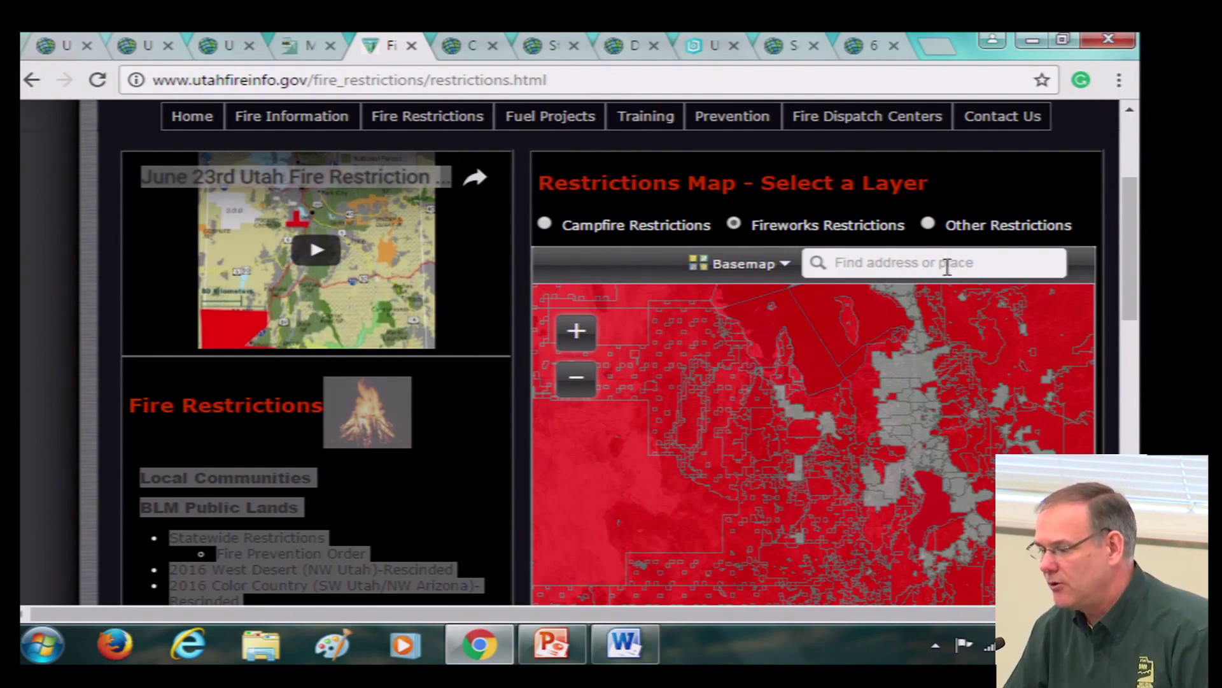
Orbit the FORGE Utah 3D terrain scene around to a near-horizontal side view
{"action": "left_click", "coordinate": [463, 46]}
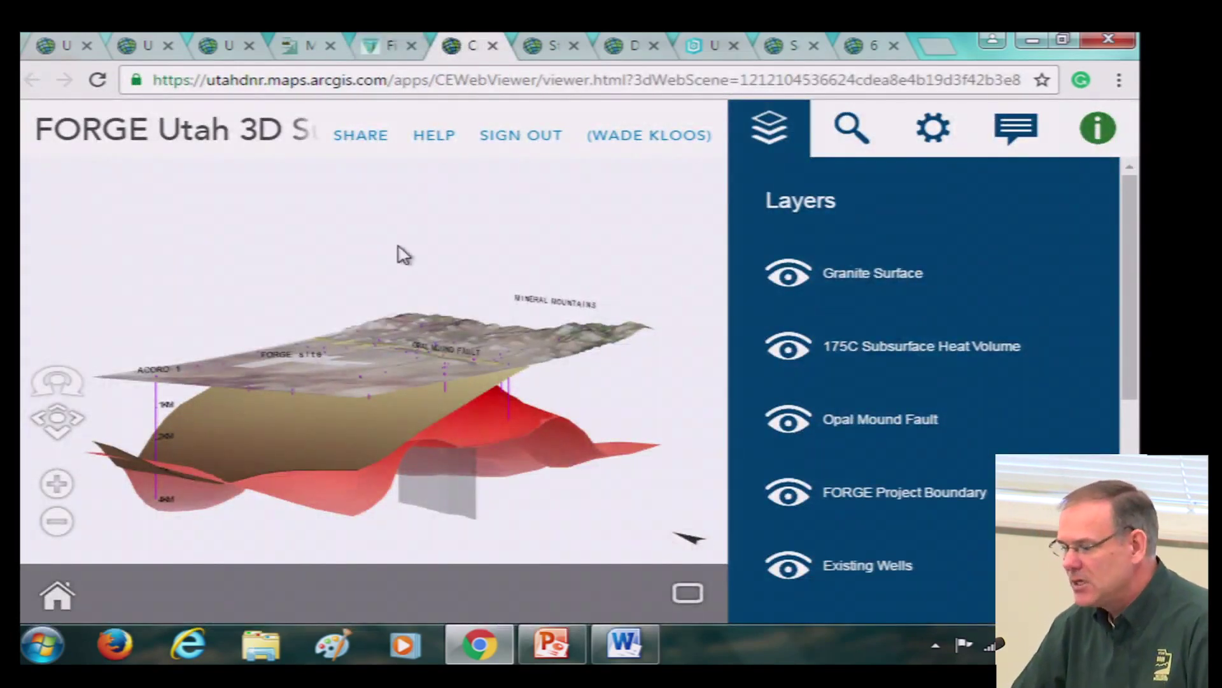
{"action": "left_click_drag", "start_coordinate": [254, 311], "coordinate": [259, 319]}
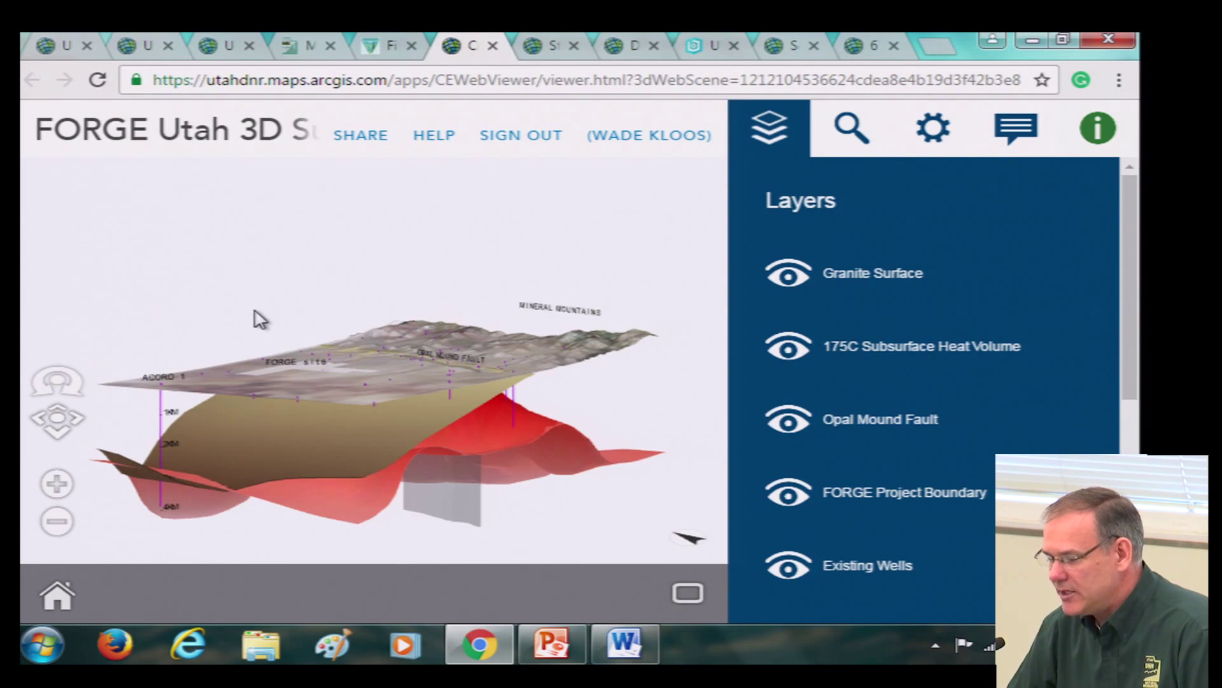
{"action": "left_click_drag", "start_coordinate": [363, 288], "coordinate": [359, 314]}
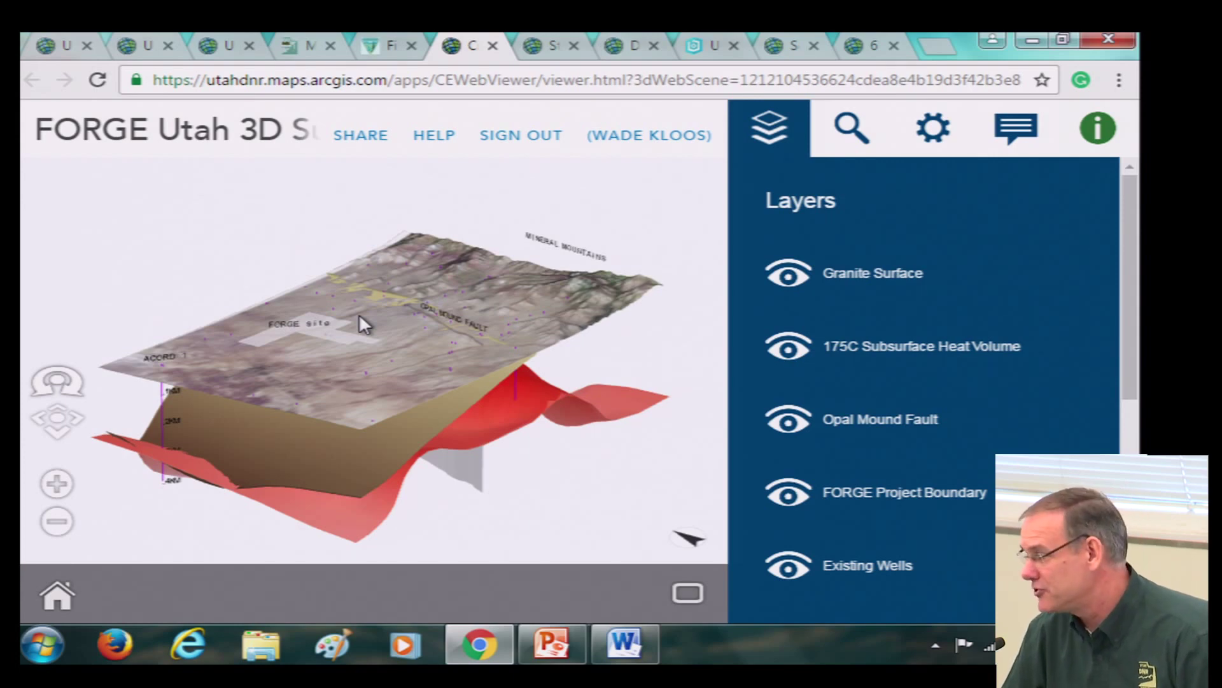
{"action": "mouse_move", "coordinate": [384, 384]}
{"action": "left_mouse_down"}
{"action": "mouse_move", "coordinate": [453, 325]}
{"action": "mouse_move", "coordinate": [393, 382]}
{"action": "left_mouse_up"}
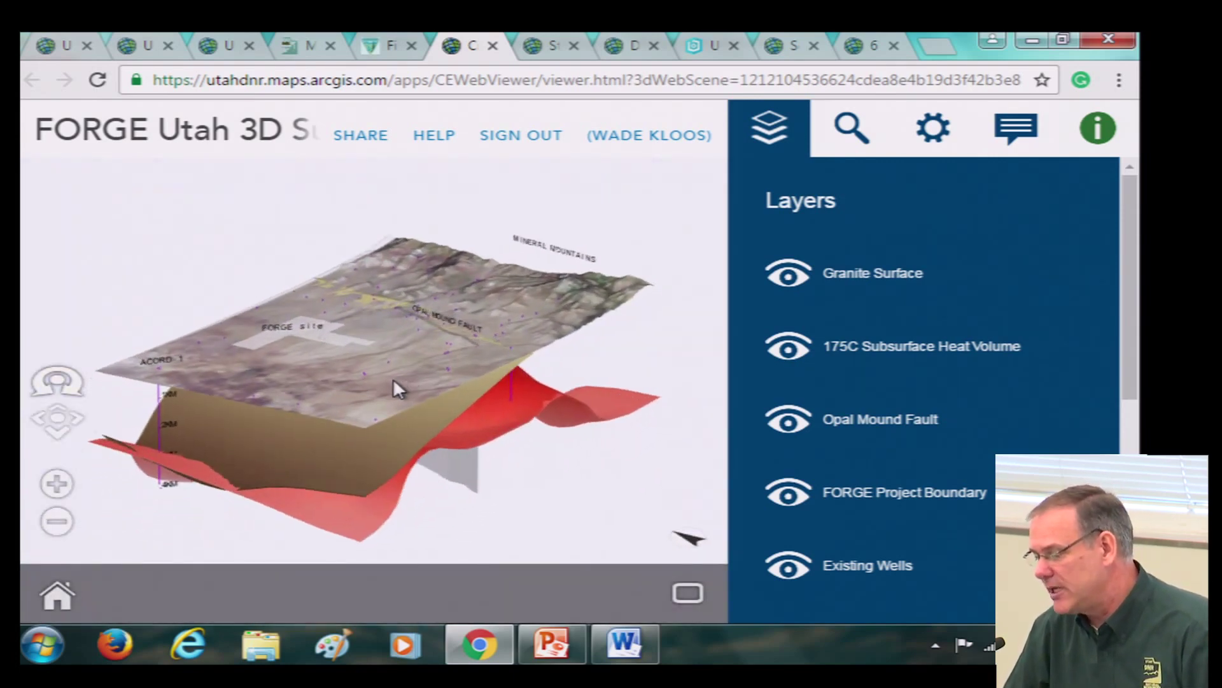
{"action": "mouse_move", "coordinate": [549, 353]}
{"action": "left_mouse_down"}
{"action": "mouse_move", "coordinate": [481, 362]}
{"action": "mouse_move", "coordinate": [458, 336]}
{"action": "mouse_move", "coordinate": [490, 365]}
{"action": "mouse_move", "coordinate": [535, 363]}
{"action": "left_mouse_up"}
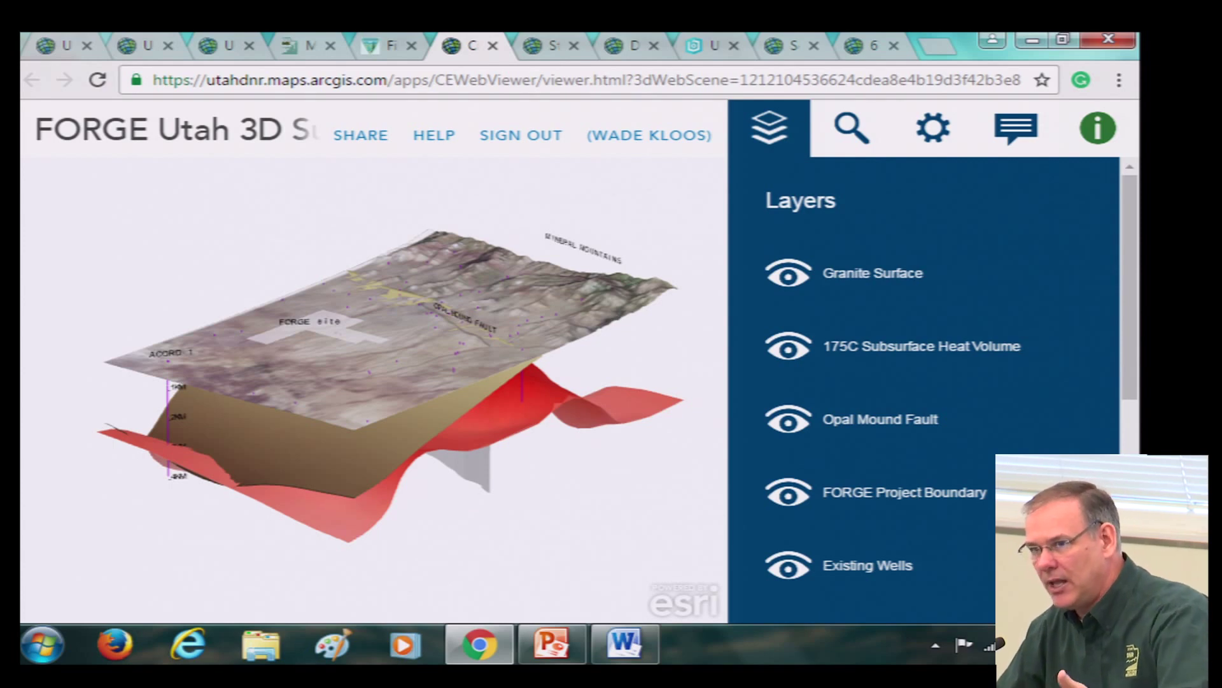
{"action": "mouse_move", "coordinate": [383, 327]}
{"action": "left_mouse_down"}
{"action": "mouse_move", "coordinate": [416, 356]}
{"action": "mouse_move", "coordinate": [387, 362]}
{"action": "mouse_move", "coordinate": [388, 334]}
{"action": "left_mouse_up"}
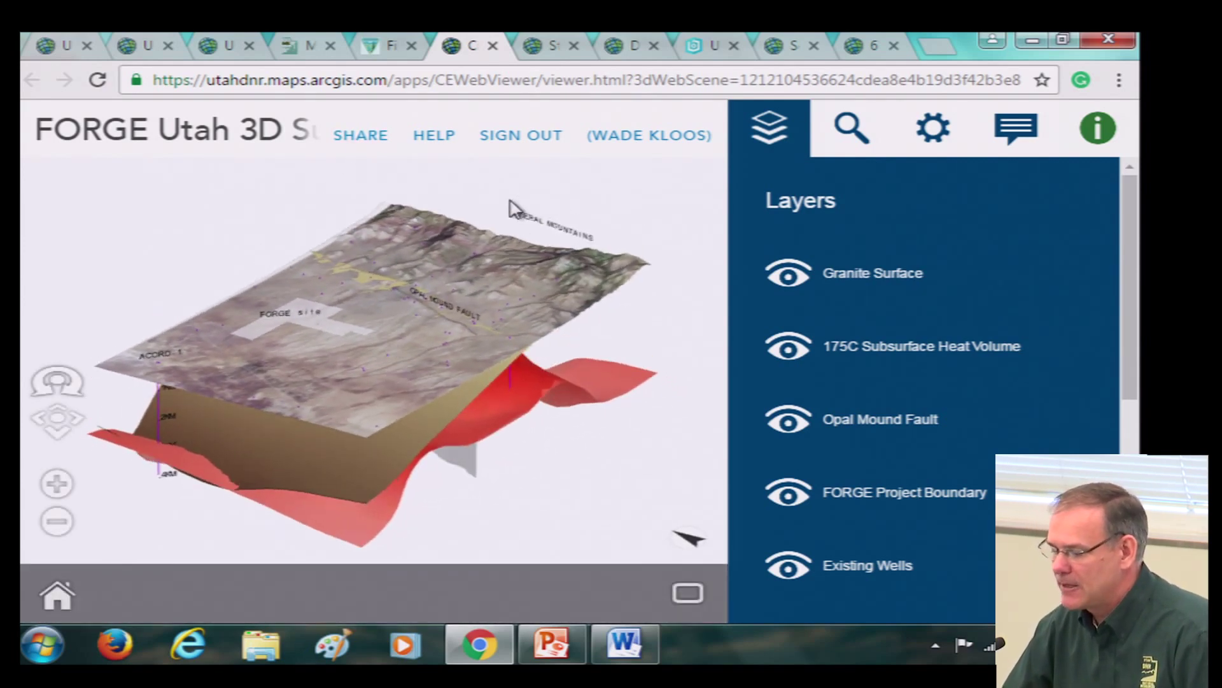
{"action": "left_click_drag", "start_coordinate": [530, 351], "coordinate": [517, 303]}
{"action": "left_click_drag", "start_coordinate": [620, 300], "coordinate": [472, 296]}
{"action": "left_click_drag", "start_coordinate": [628, 419], "coordinate": [444, 359]}
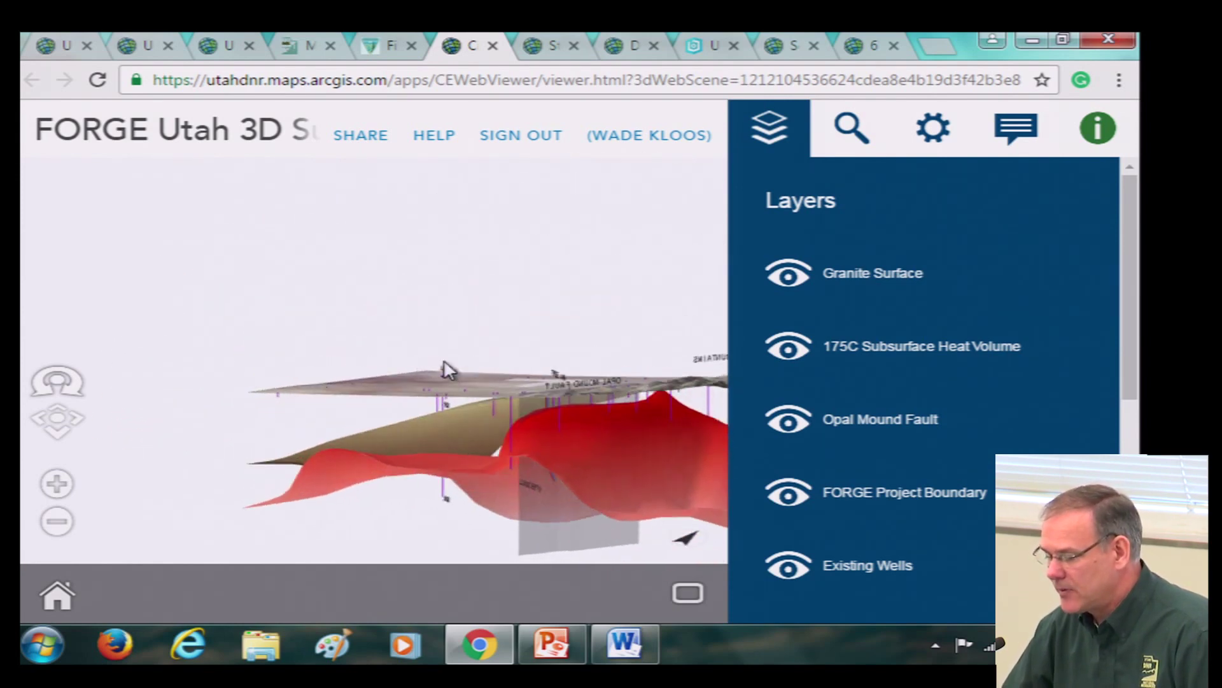
Show the Acord-1 well's attributes, then bring up the State of Utah Canals map
{"action": "left_click", "coordinate": [445, 488]}
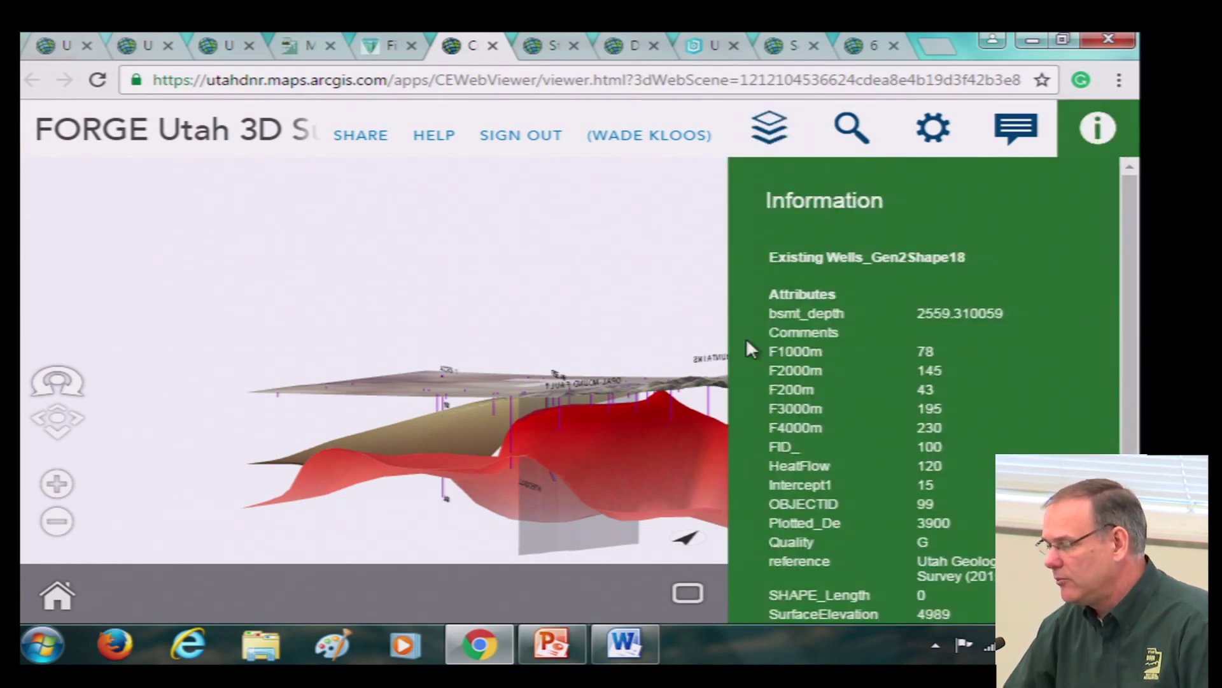
{"action": "scroll", "coordinate": [934, 357], "scroll_direction": "down", "scroll_amount": 2}
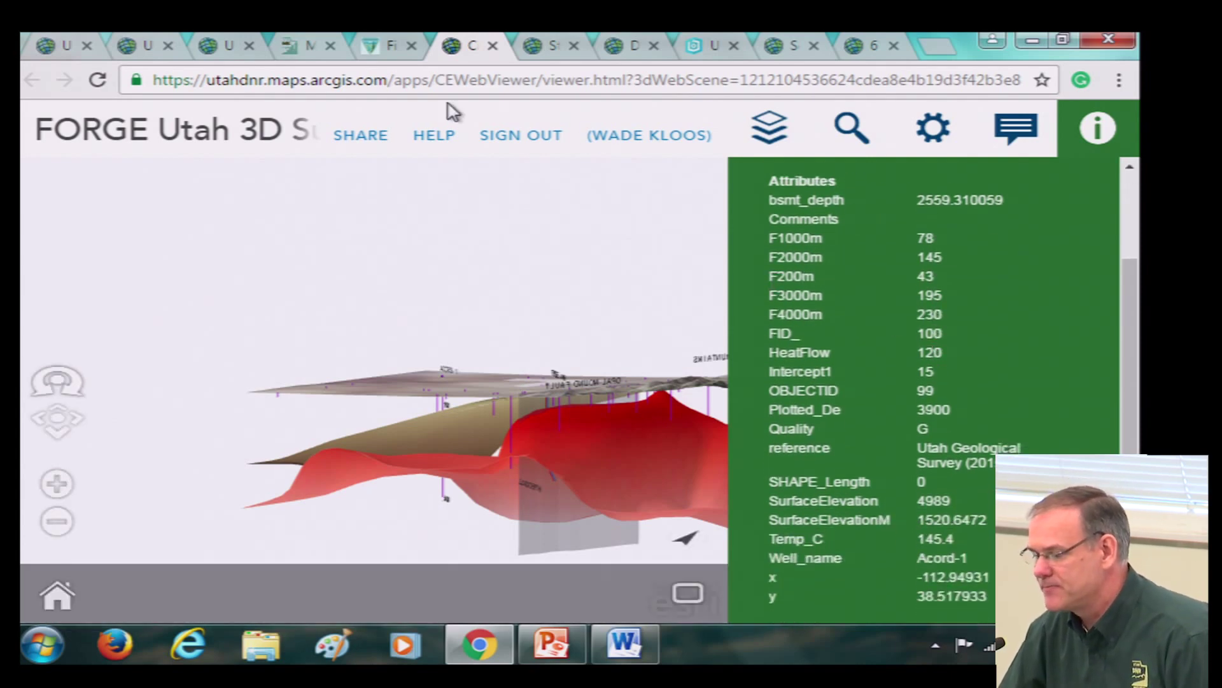
{"action": "left_click", "coordinate": [539, 51]}
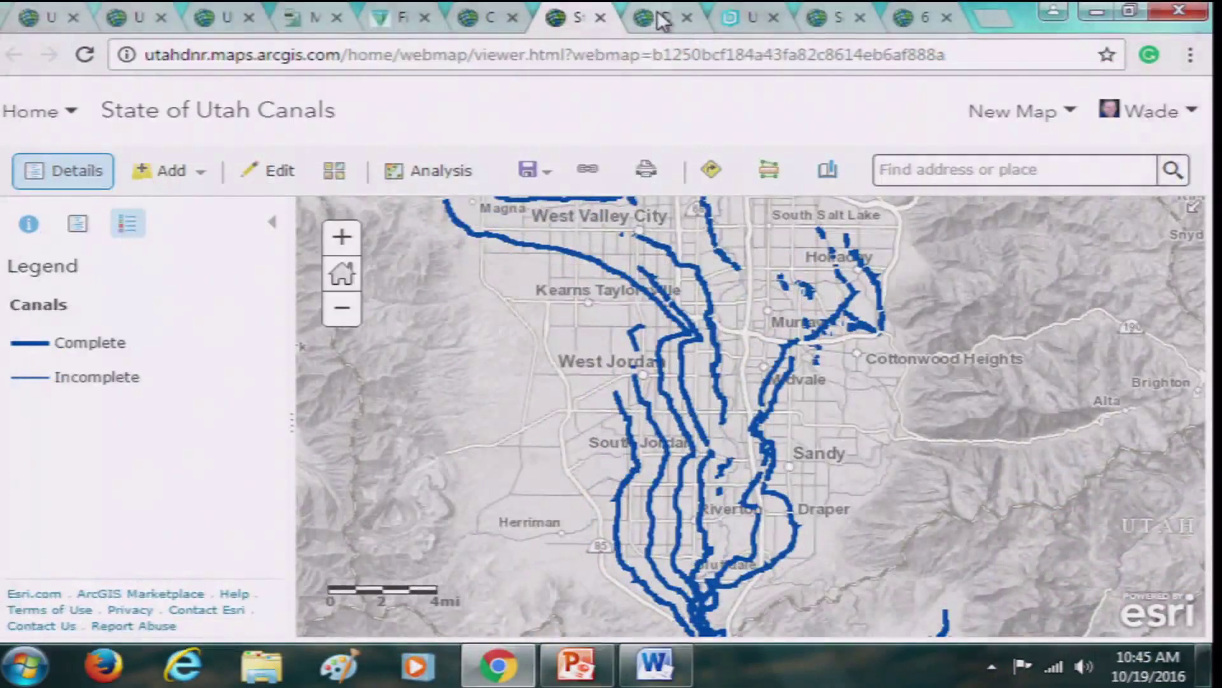
Pan the Dam Inventory map toward Payson and Spanish Fork, then view the Jordanelle campground app
{"action": "left_click", "coordinate": [662, 21]}
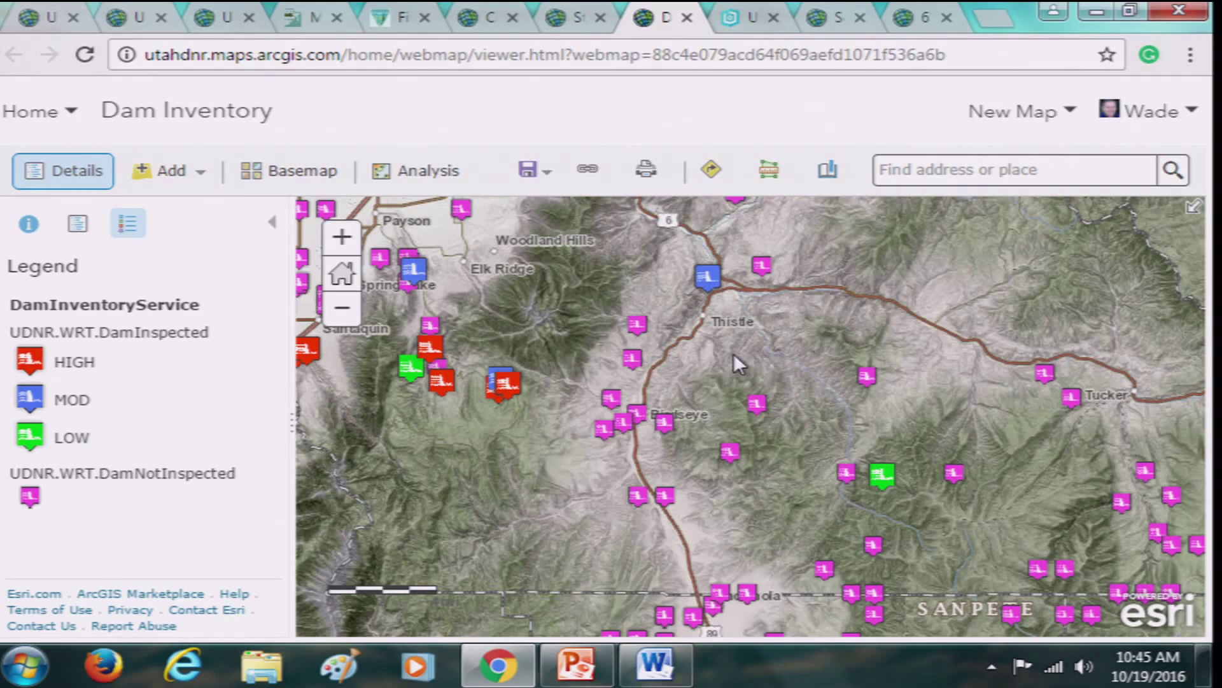
{"action": "left_click_drag", "start_coordinate": [733, 353], "coordinate": [942, 492]}
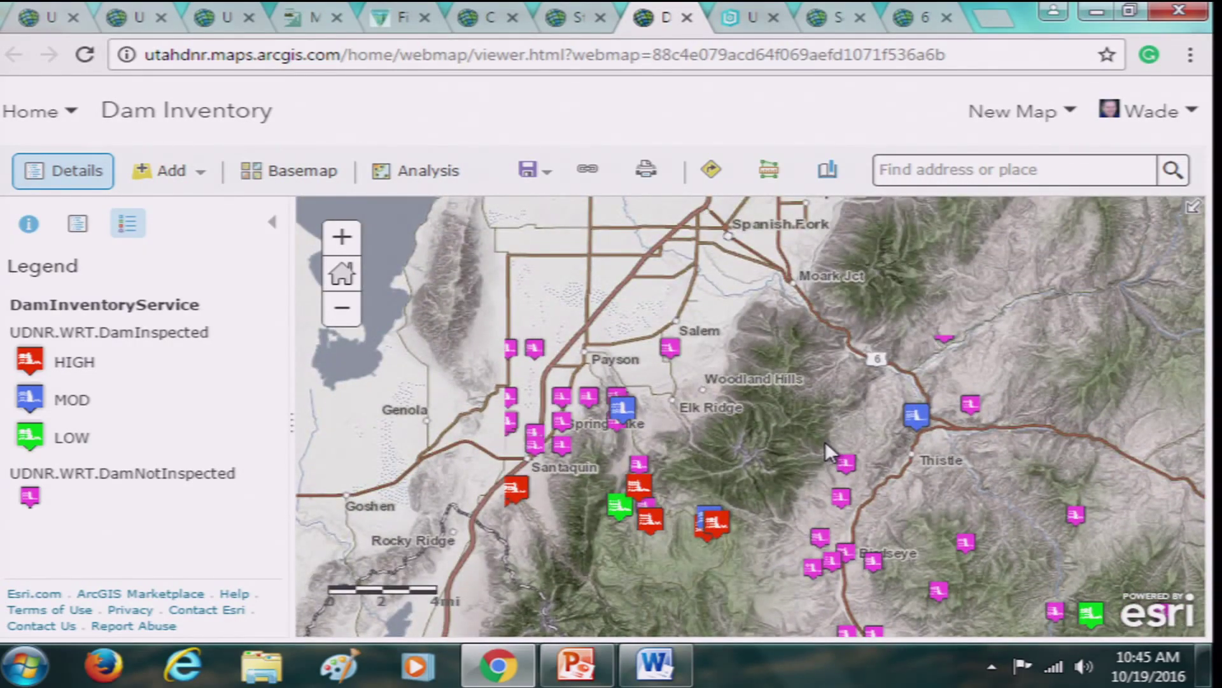
{"action": "left_click", "coordinate": [740, 19]}
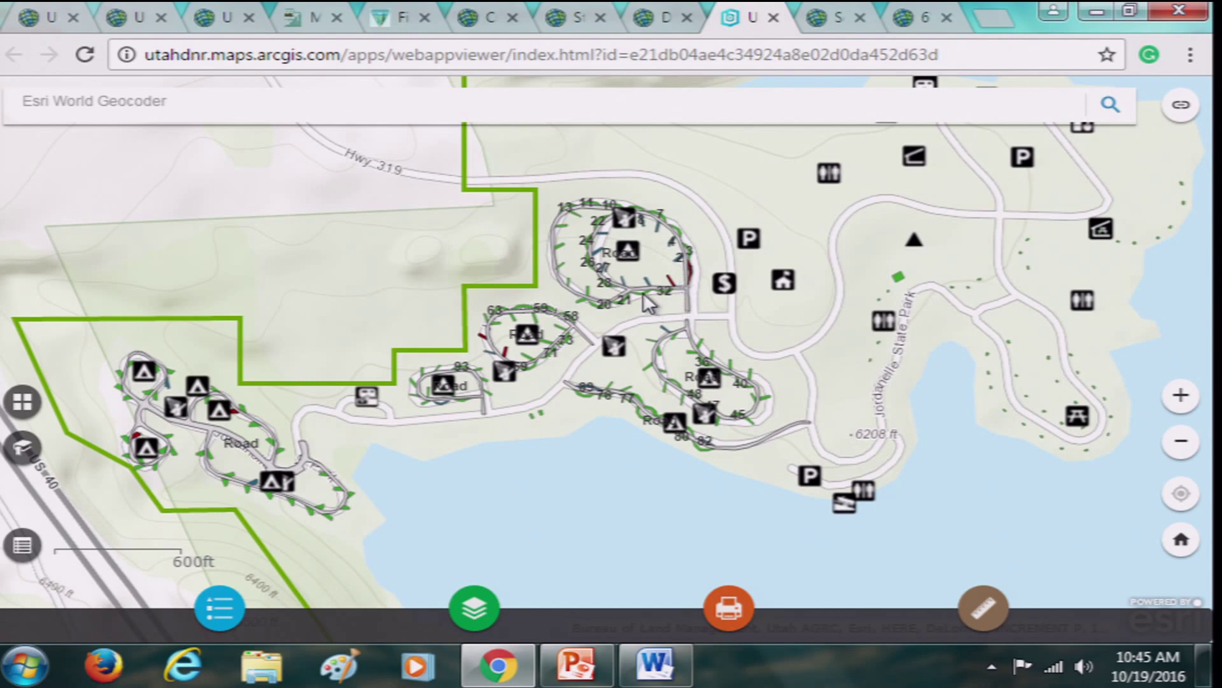
Switch to the Social Media Feeds app plotting Flickr and YouTube posts around Salt Lake
{"action": "left_click", "coordinate": [830, 16]}
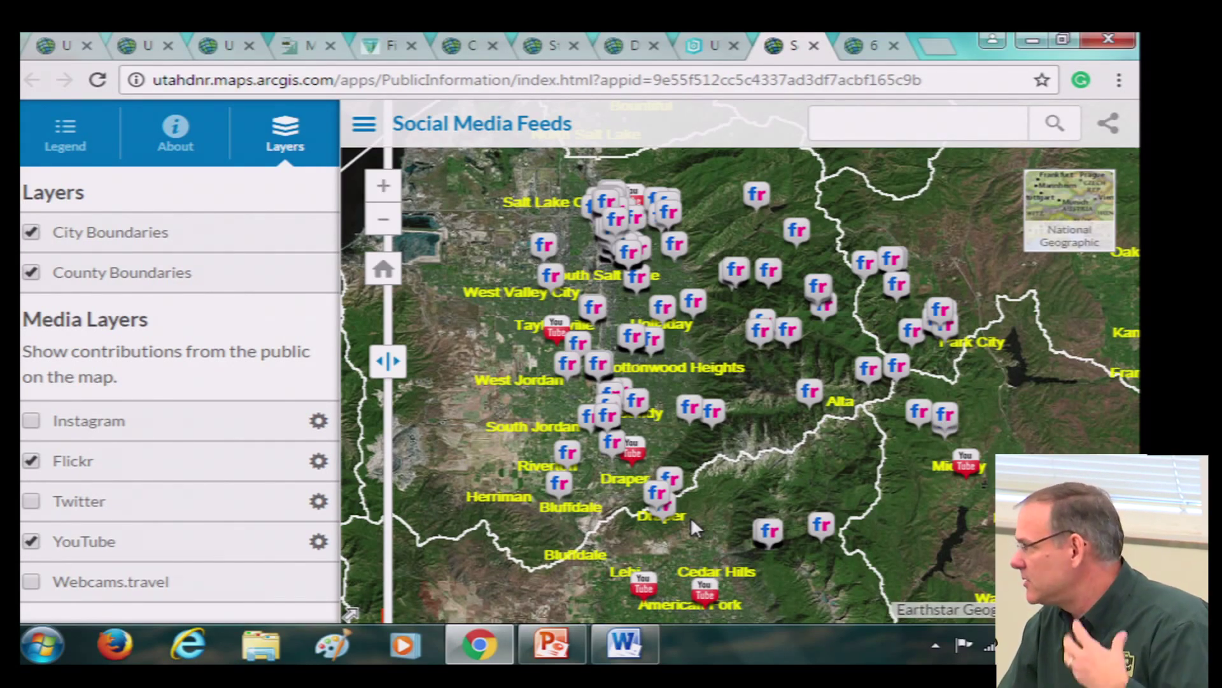
View Alta's details and a nearby Flickr photo post, then bring up Flickr Settings
{"action": "left_click", "coordinate": [811, 395]}
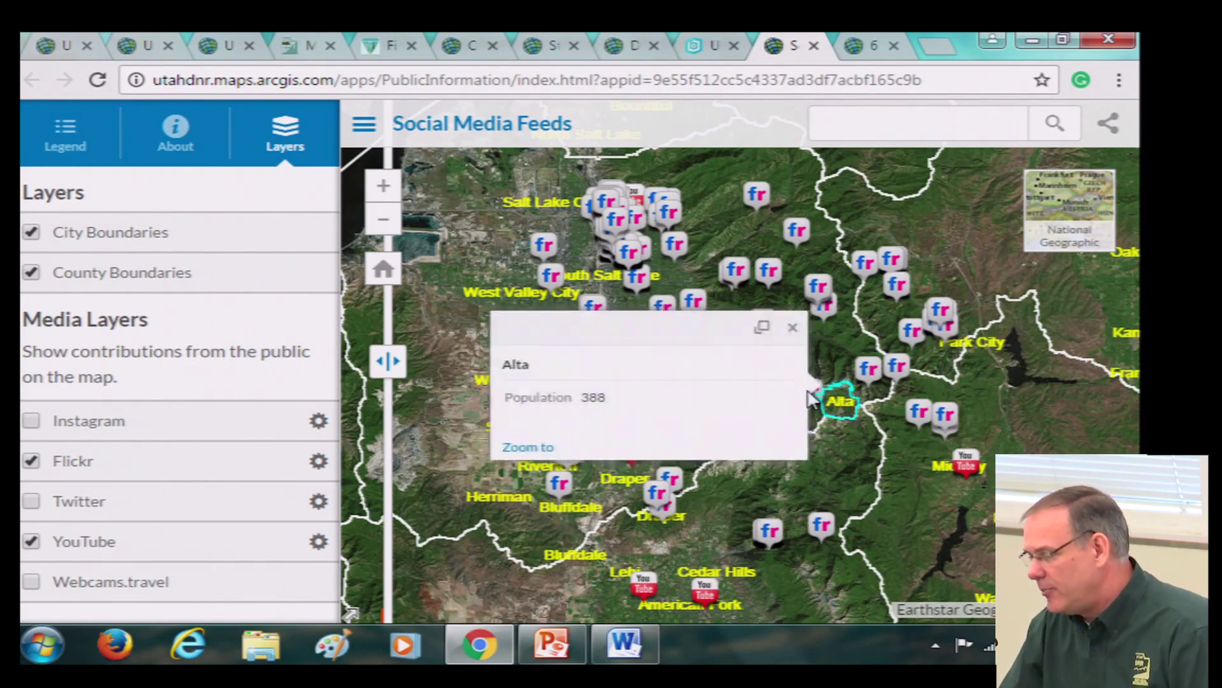
{"action": "left_click", "coordinate": [869, 371]}
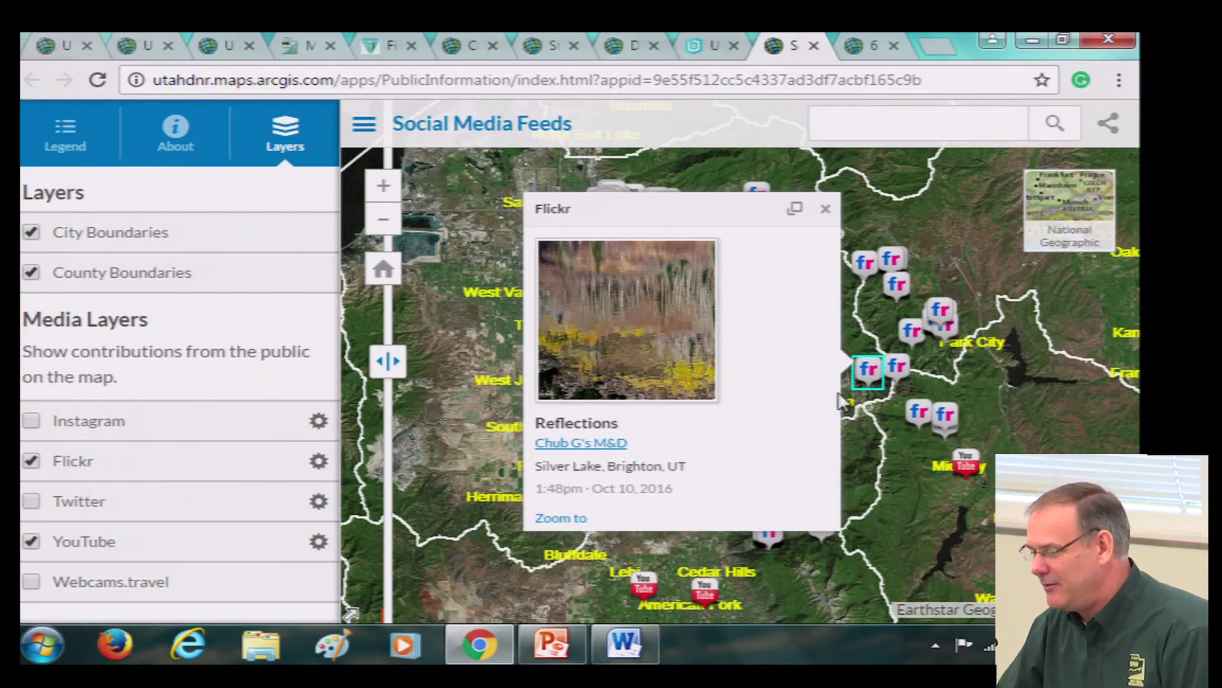
{"action": "left_click", "coordinate": [826, 209]}
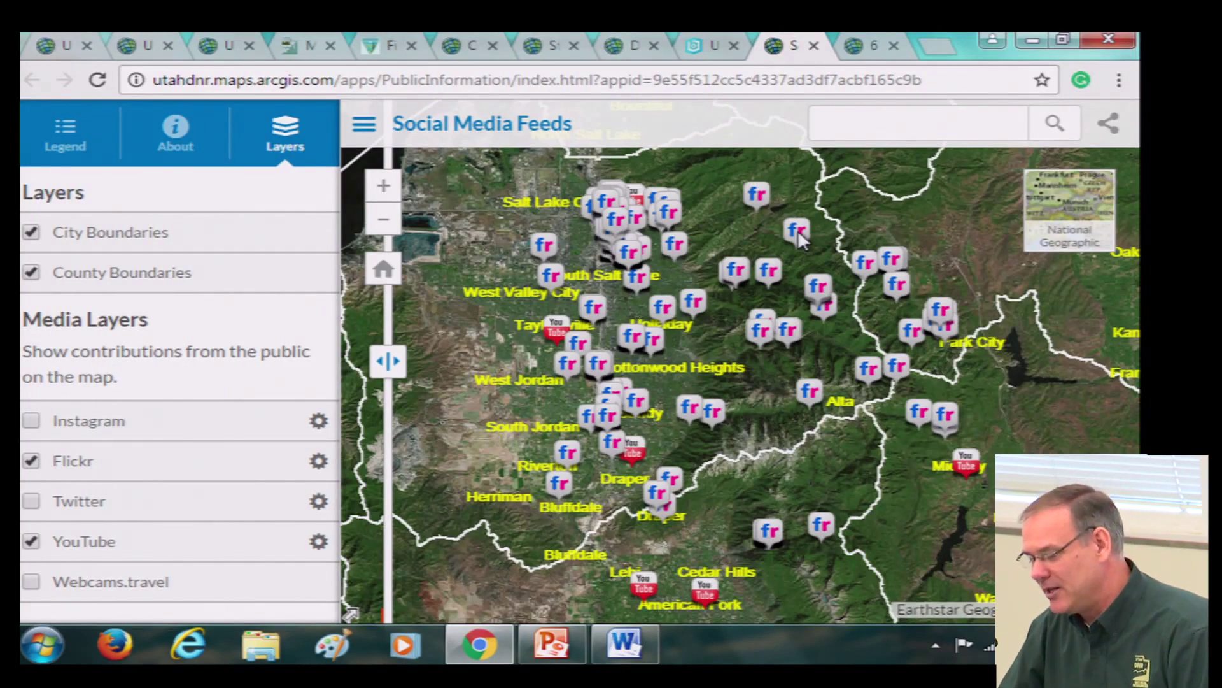
{"action": "left_click", "coordinate": [319, 461]}
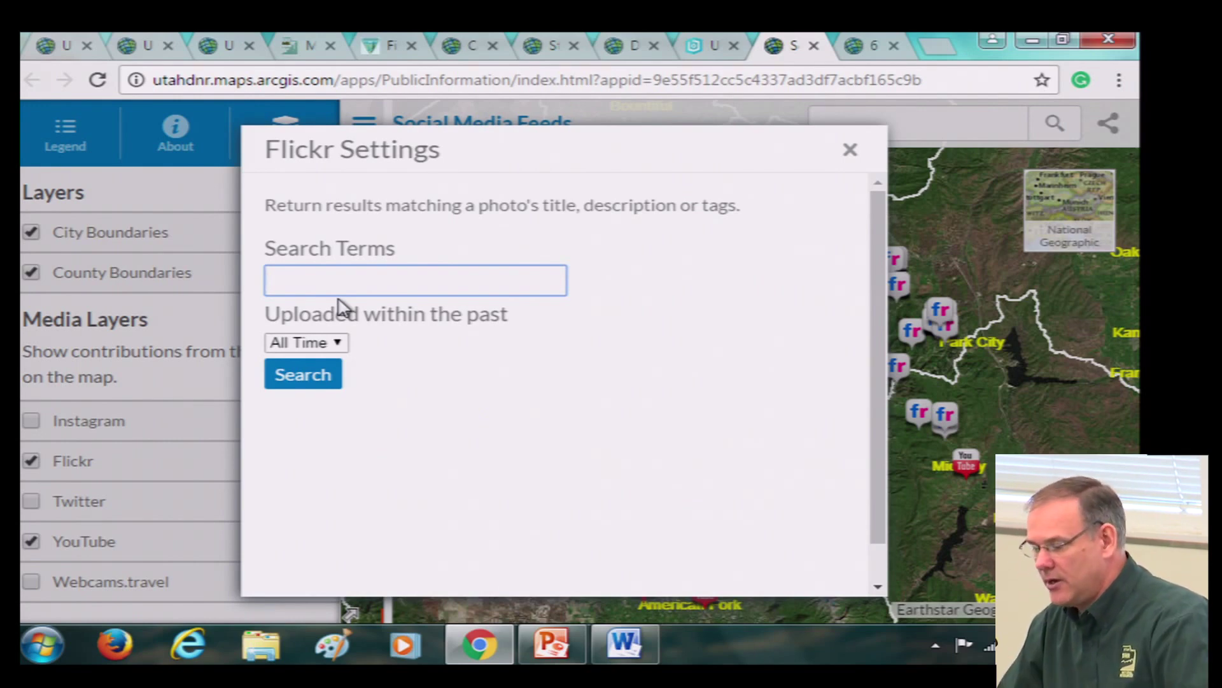
Search Flickr for 'moose' and view a moose photo post near Solitude
{"action": "type", "text": "moose"}
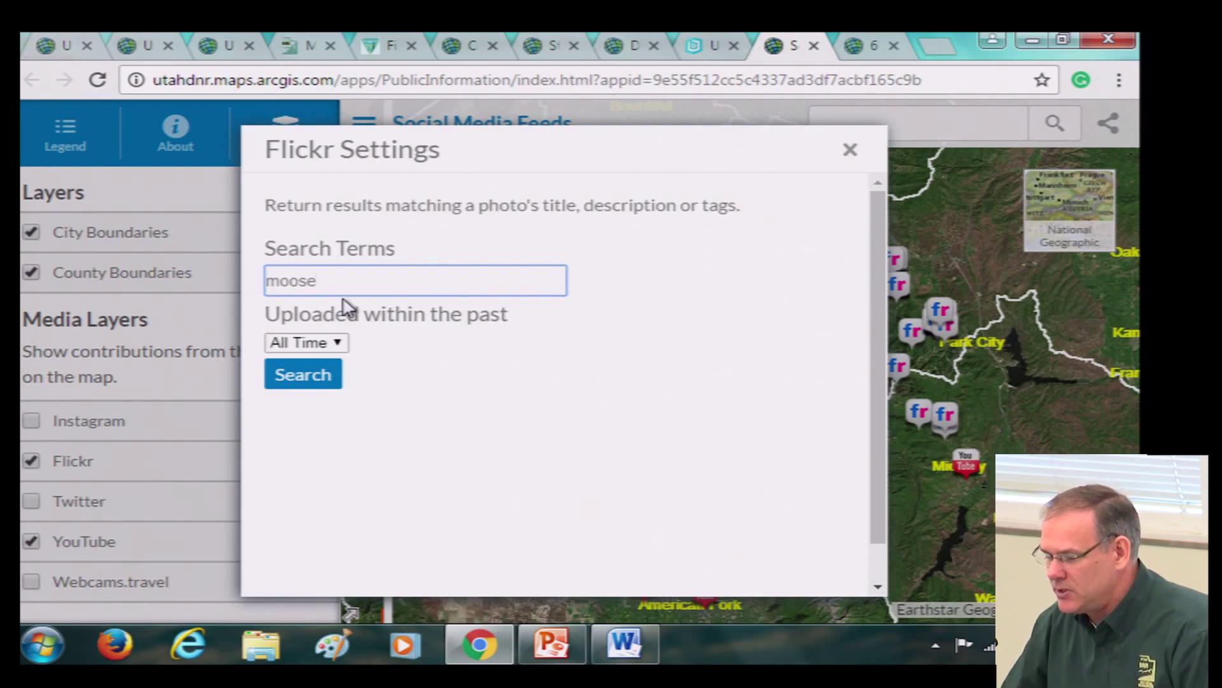
{"action": "left_click", "coordinate": [304, 375]}
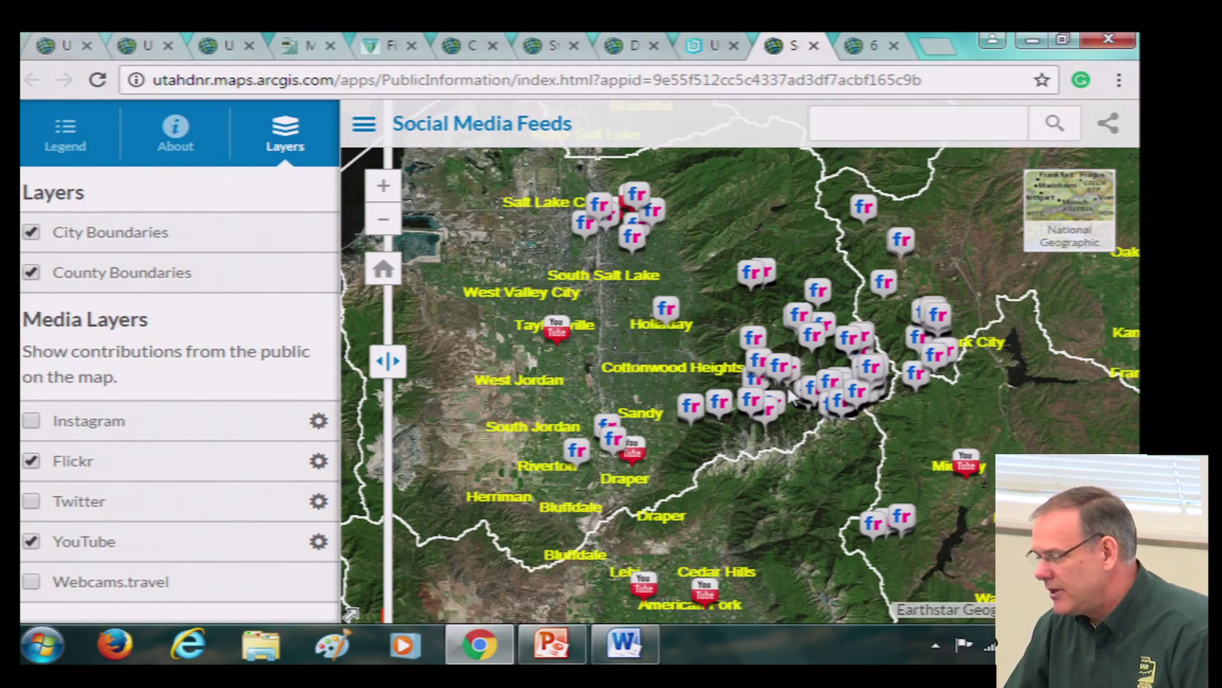
{"action": "scroll", "coordinate": [821, 388], "scroll_direction": "up", "scroll_amount": 2}
{"action": "scroll", "coordinate": [844, 180], "scroll_direction": "down", "scroll_amount": 2}
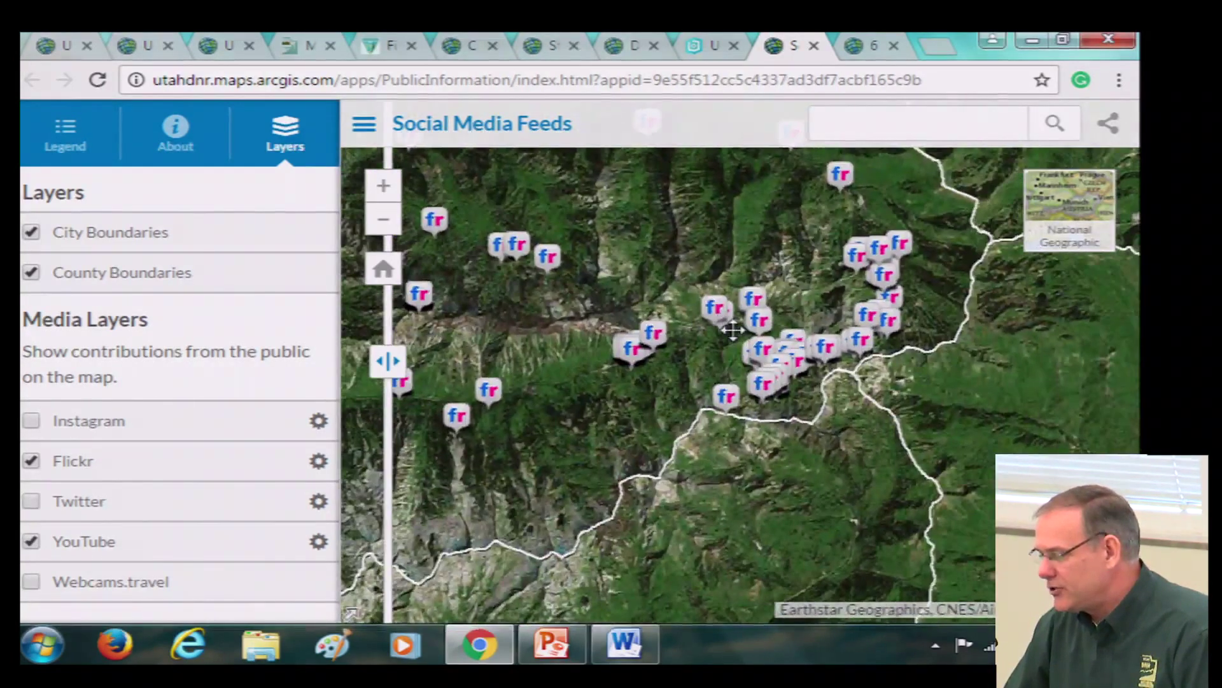
{"action": "left_click", "coordinate": [840, 175]}
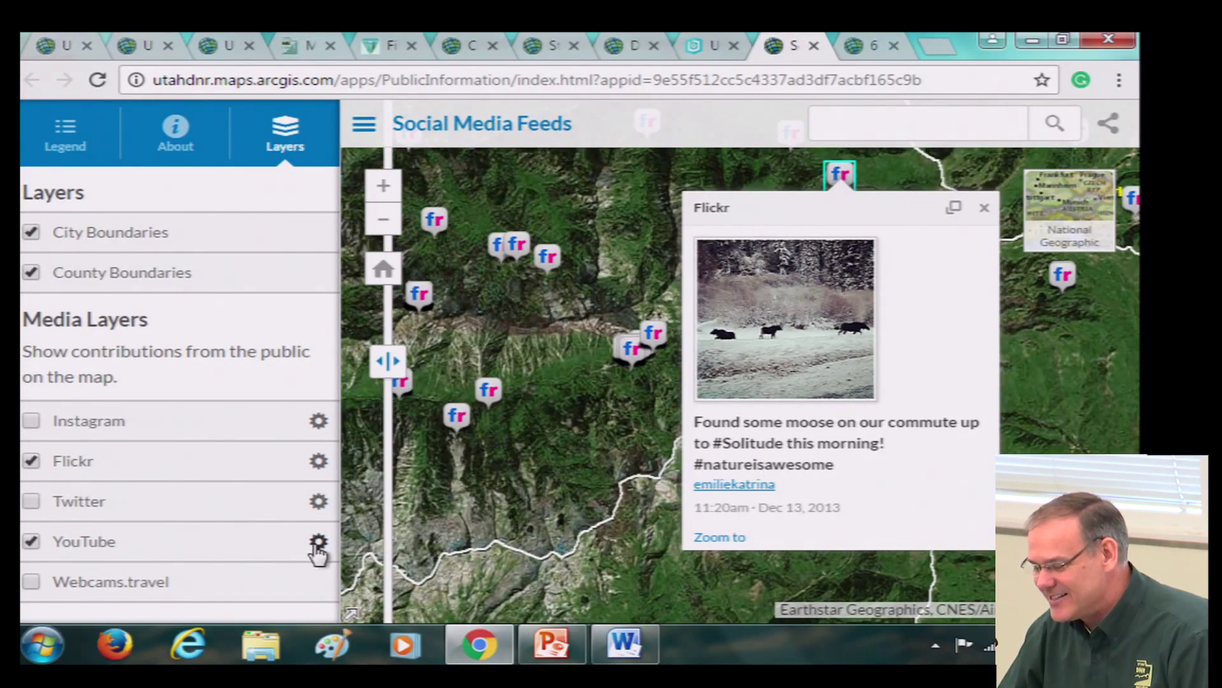
Search YouTube for 'moose', keeping the upload range at All Time
{"action": "left_click", "coordinate": [318, 542]}
{"action": "type", "text": "moose"}
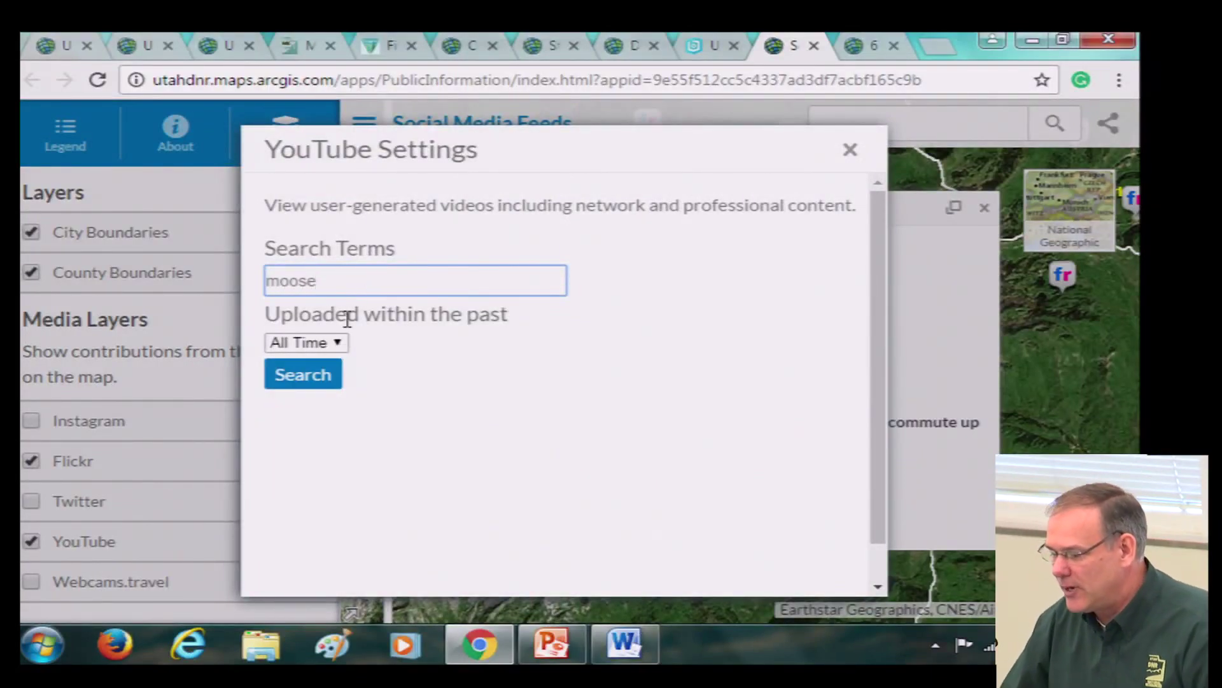
{"action": "left_click", "coordinate": [302, 379]}
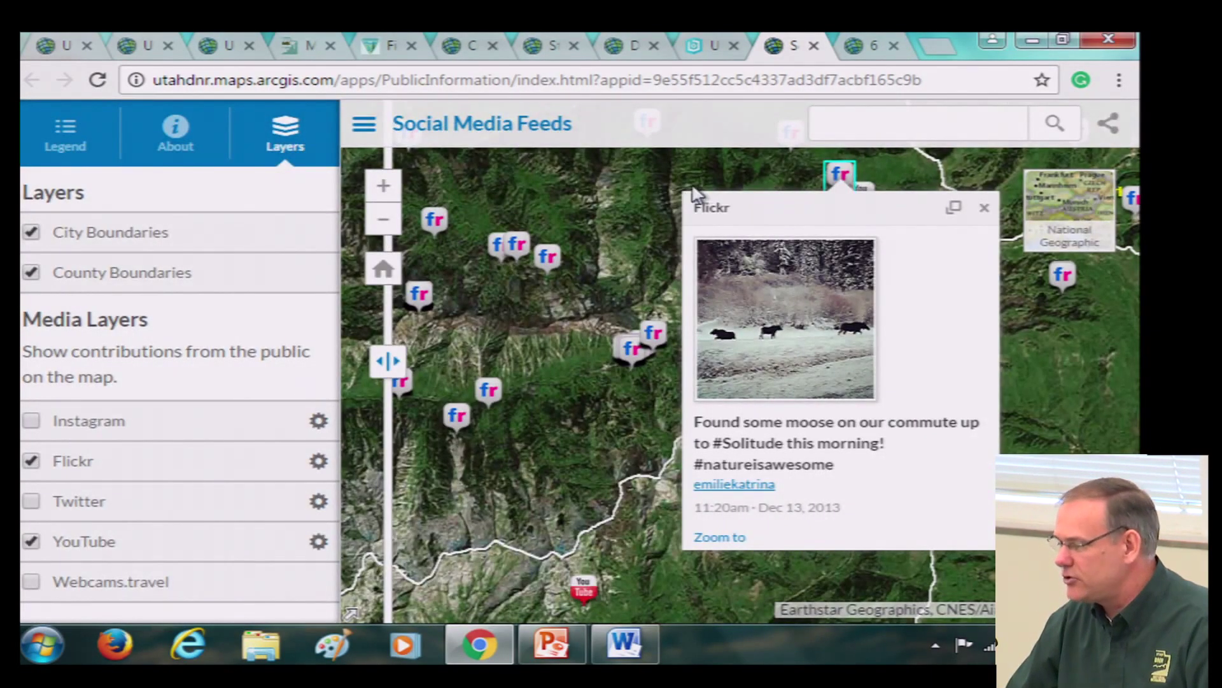
{"action": "left_click", "coordinate": [985, 208]}
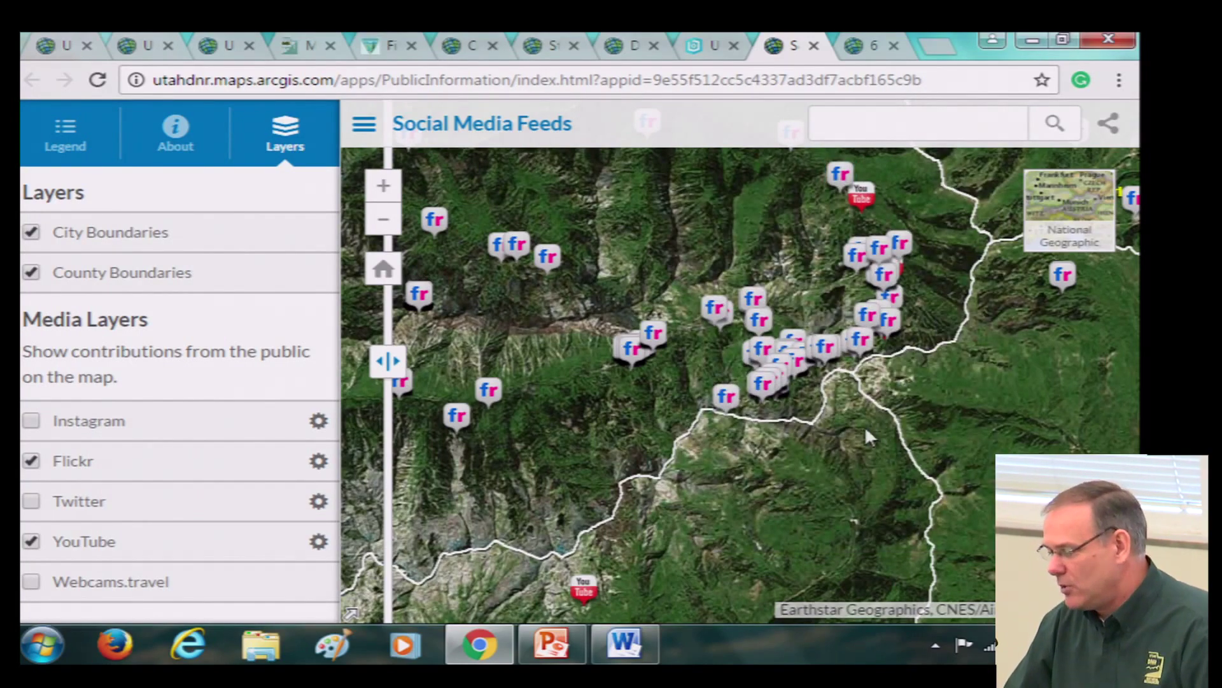
{"action": "left_click", "coordinate": [319, 540]}
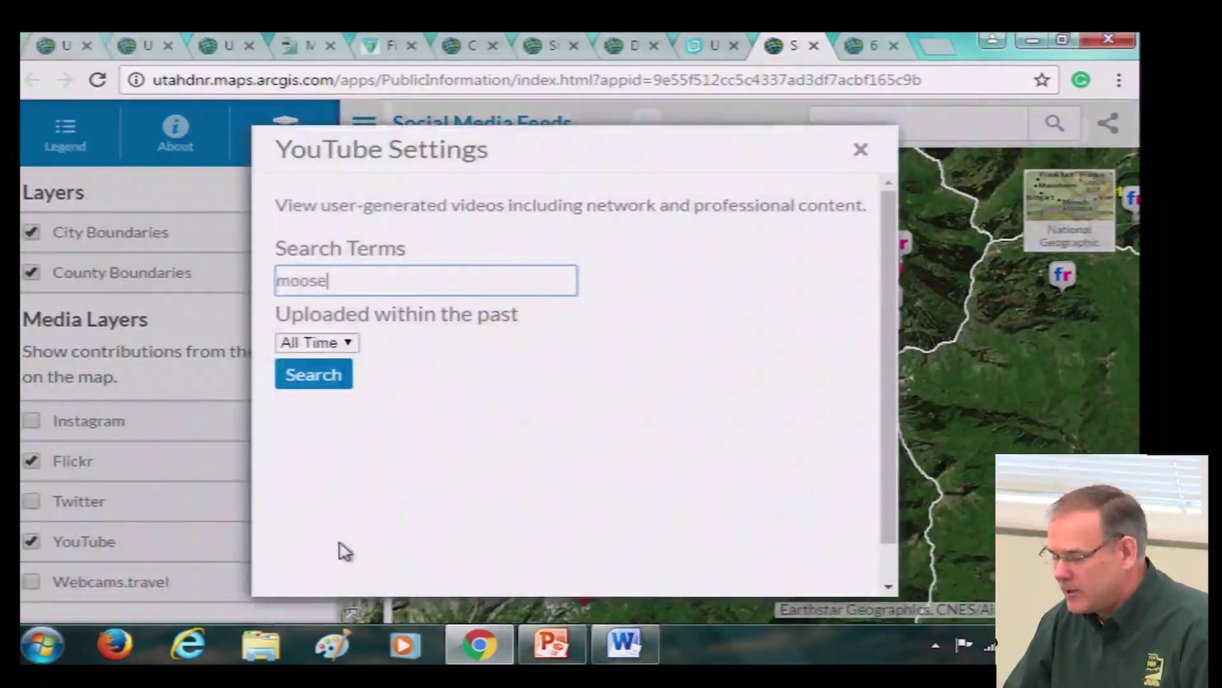
{"action": "left_click", "coordinate": [346, 340]}
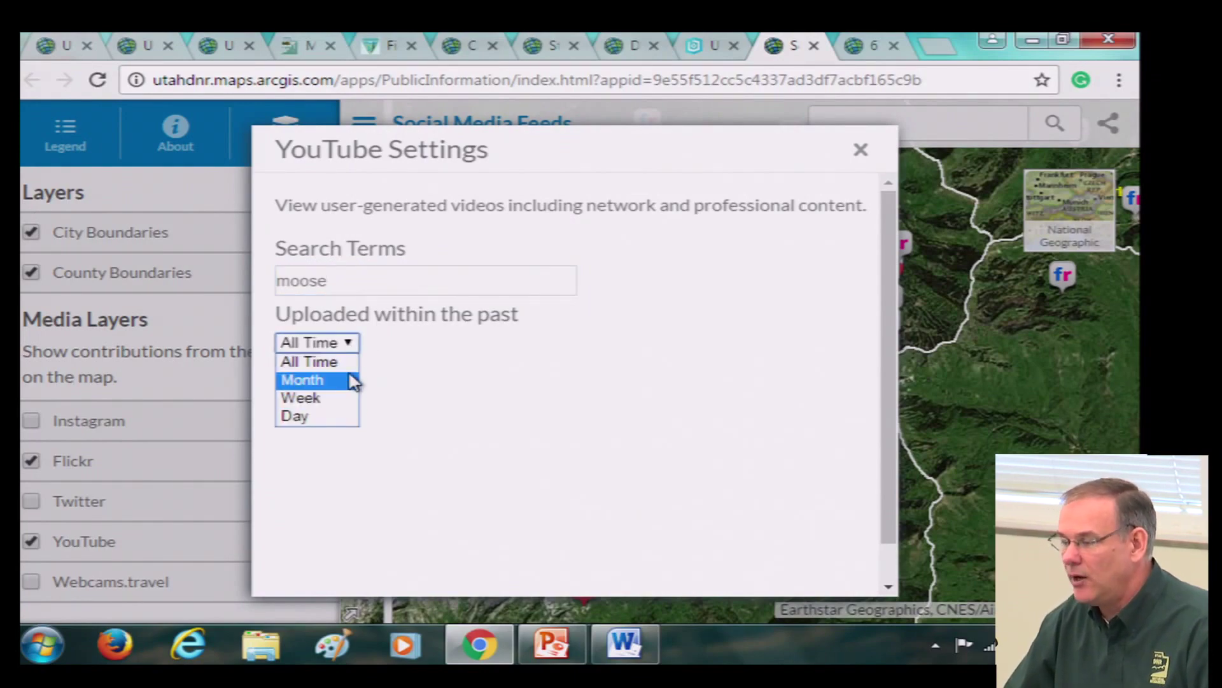
{"action": "left_click", "coordinate": [352, 362]}
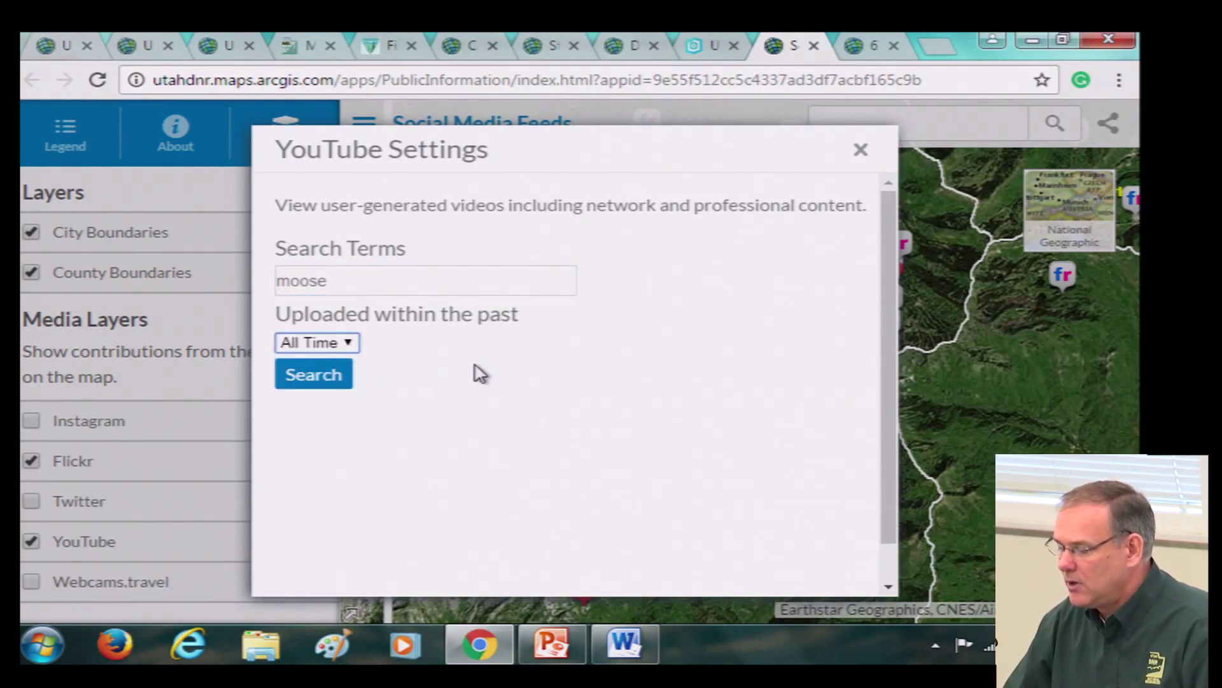
{"action": "left_click", "coordinate": [861, 150]}
Pan the canyon map near Alta and swipe the layers to reveal the county boundary
{"action": "scroll", "coordinate": [791, 375], "scroll_direction": "up", "scroll_amount": 1}
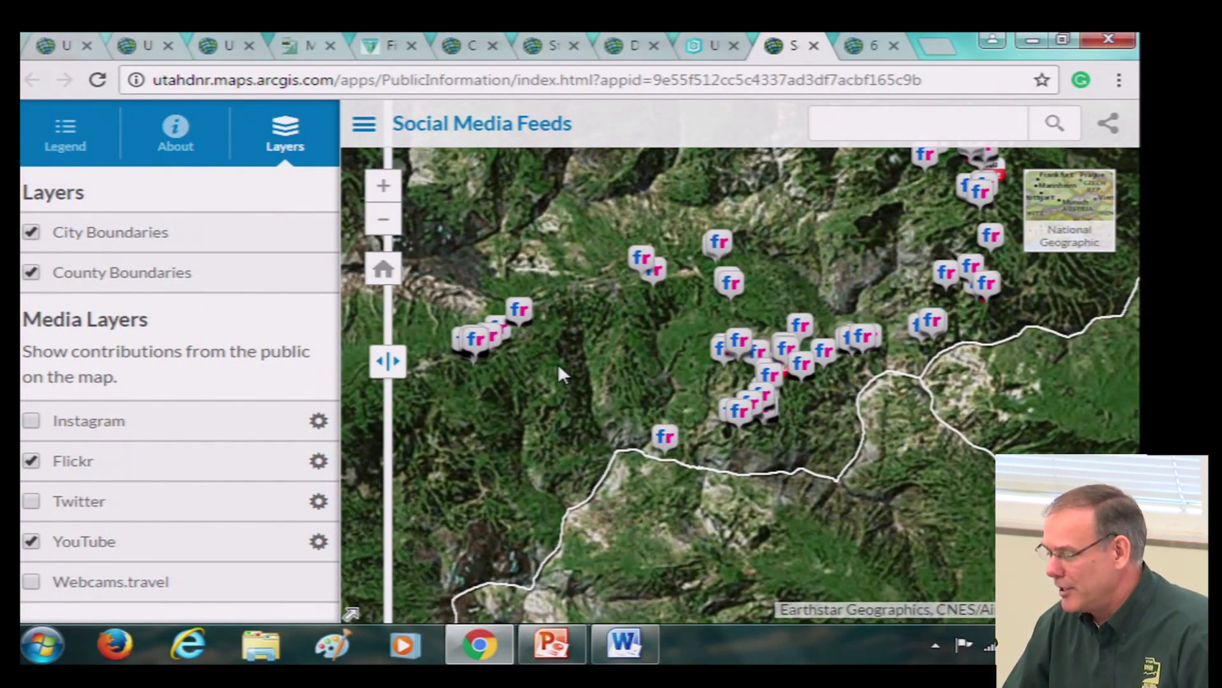
{"action": "scroll", "coordinate": [555, 368], "scroll_direction": "down", "scroll_amount": 1}
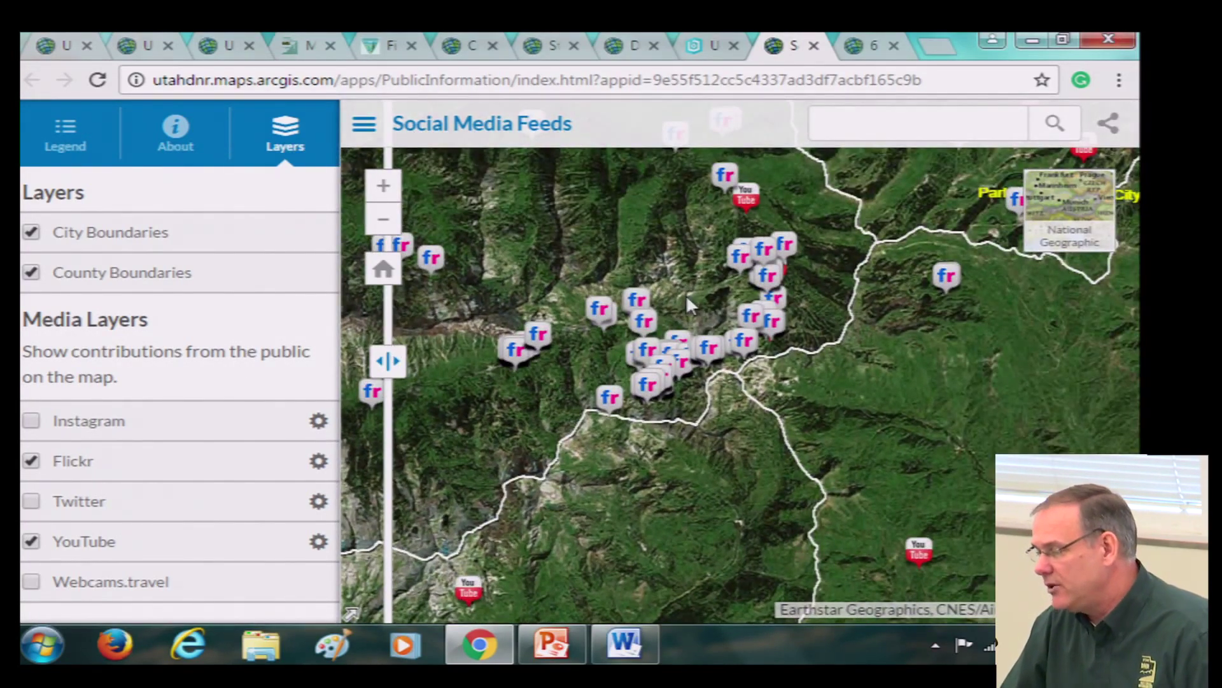
{"action": "left_click_drag", "start_coordinate": [685, 297], "coordinate": [742, 358]}
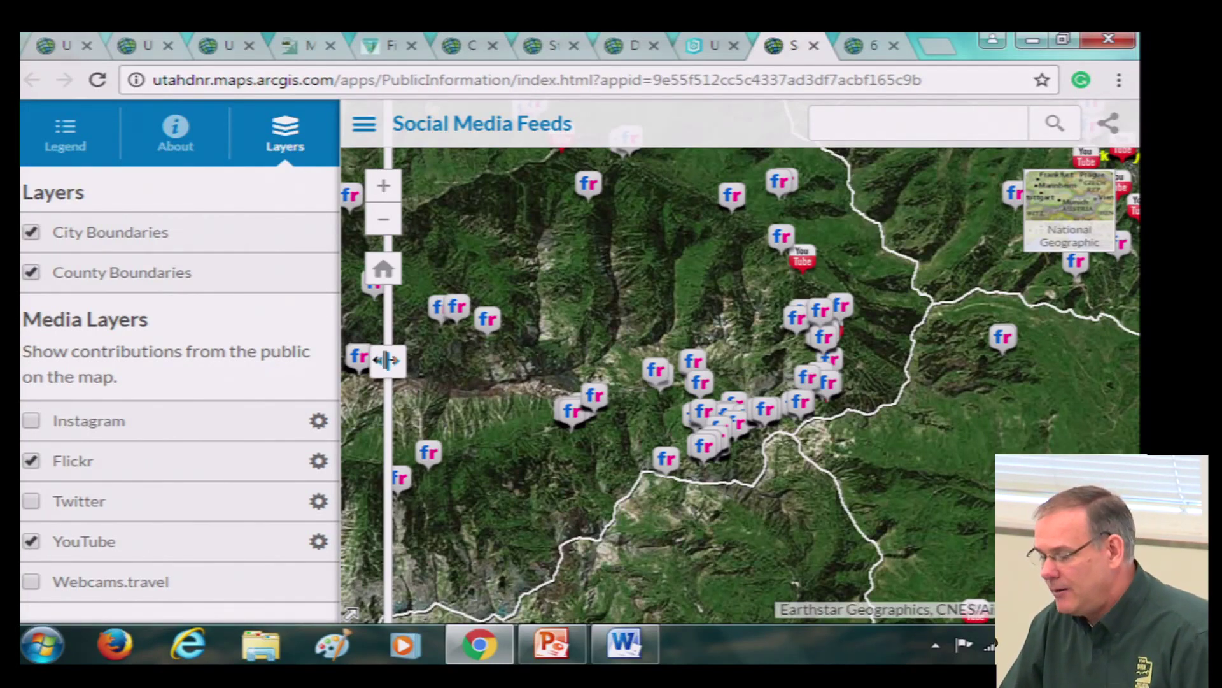
{"action": "left_click_drag", "start_coordinate": [387, 361], "coordinate": [448, 361]}
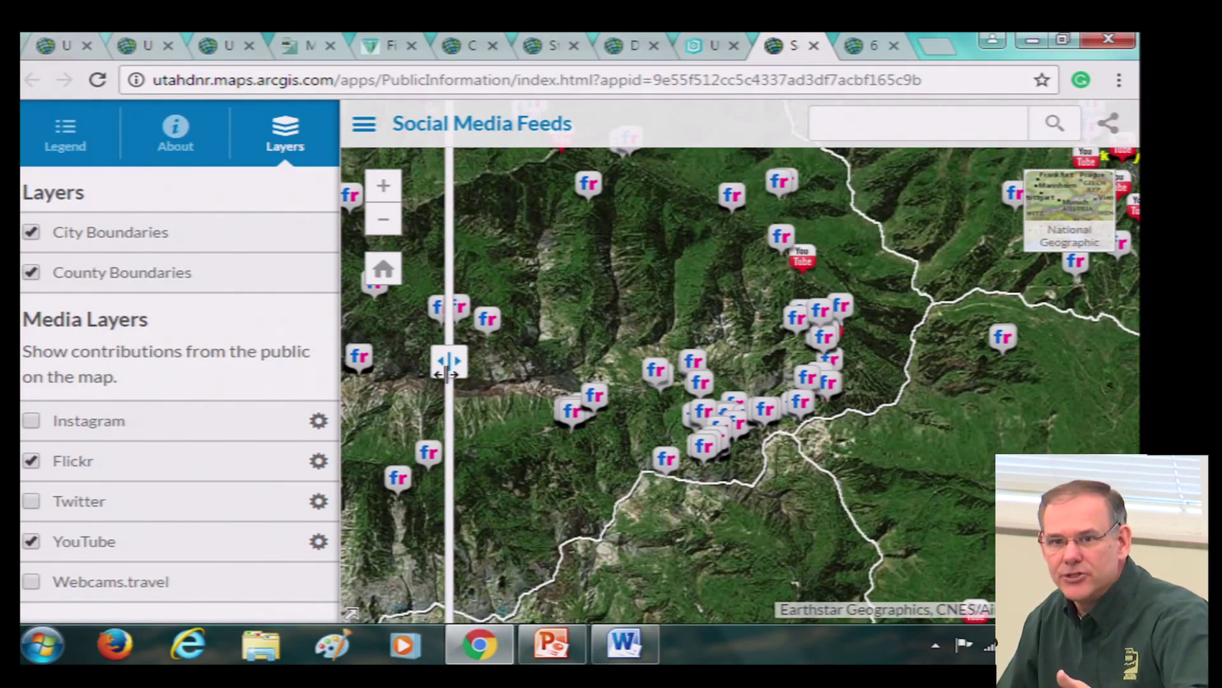
{"action": "left_click_drag", "start_coordinate": [447, 372], "coordinate": [462, 344]}
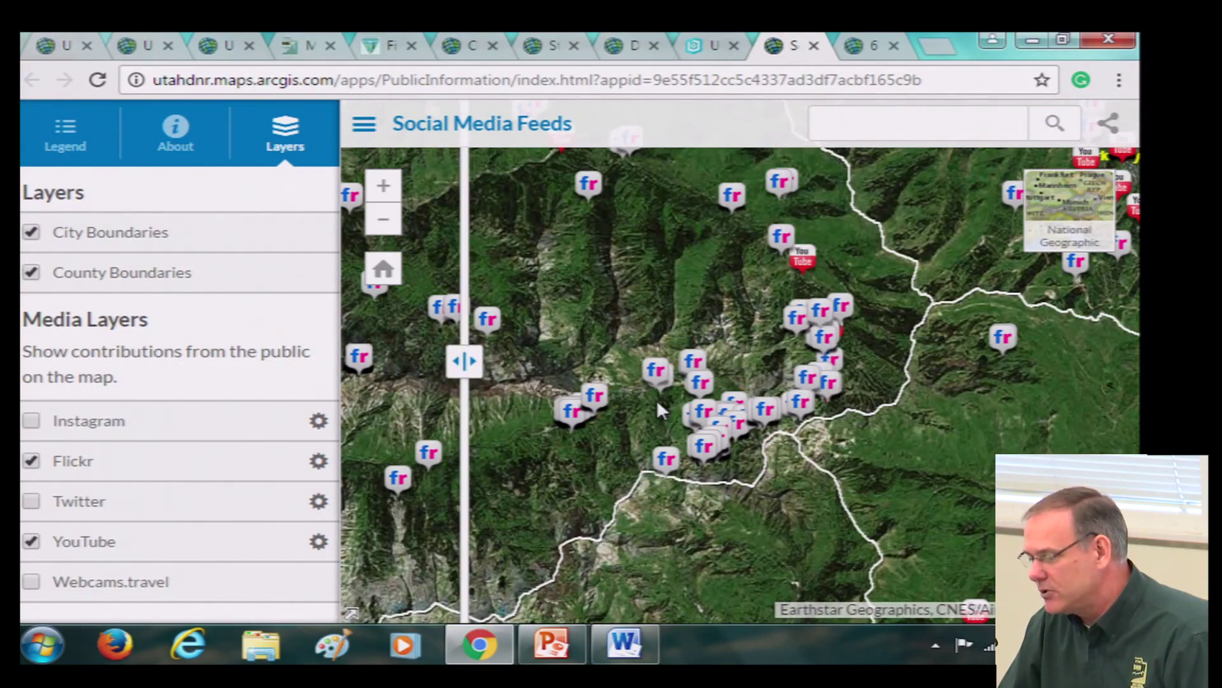
{"action": "scroll", "coordinate": [658, 410], "scroll_direction": "up", "scroll_amount": 2}
{"action": "scroll", "coordinate": [838, 377], "scroll_direction": "down", "scroll_amount": 2}
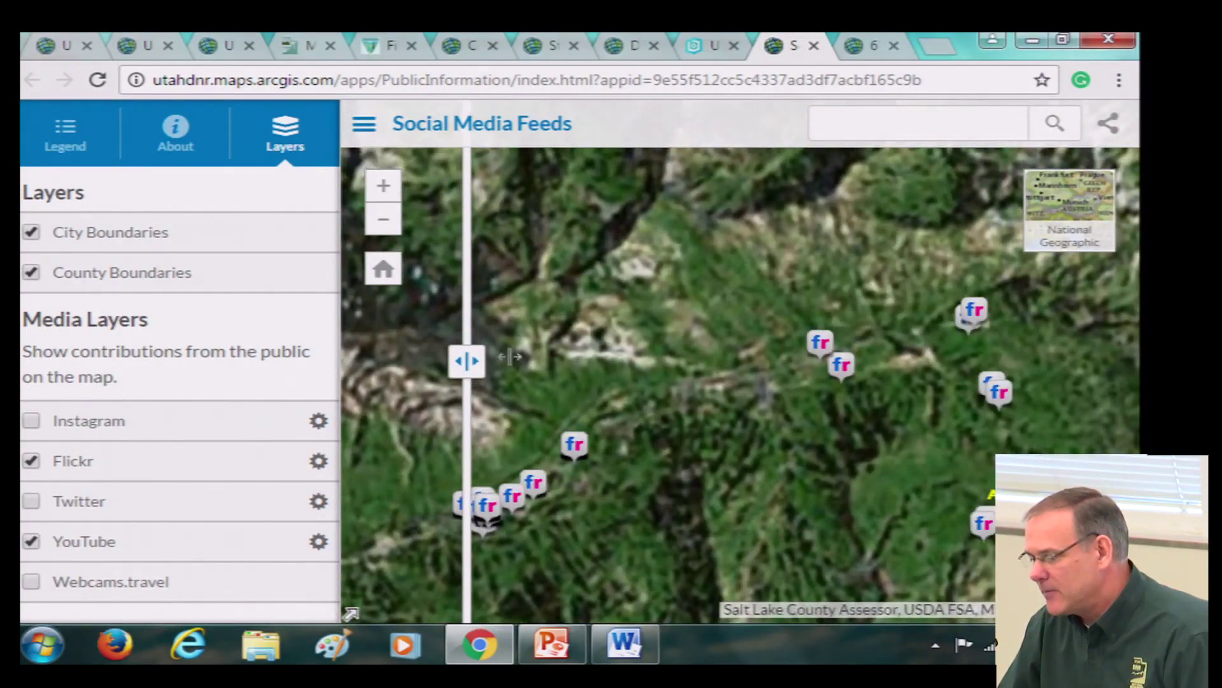
{"action": "left_click_drag", "start_coordinate": [742, 349], "coordinate": [689, 285]}
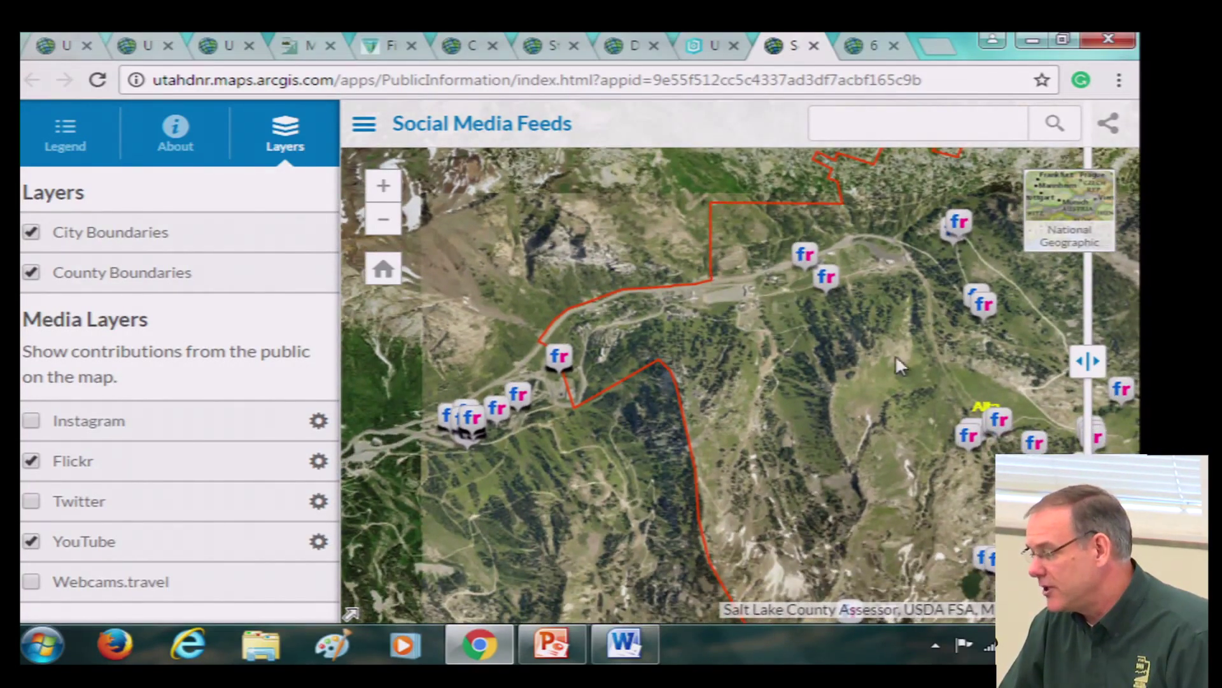
Toggle City Boundaries off and on, sweeping the swipe divide across the map and back
{"action": "left_click_drag", "start_coordinate": [1088, 361], "coordinate": [500, 361]}
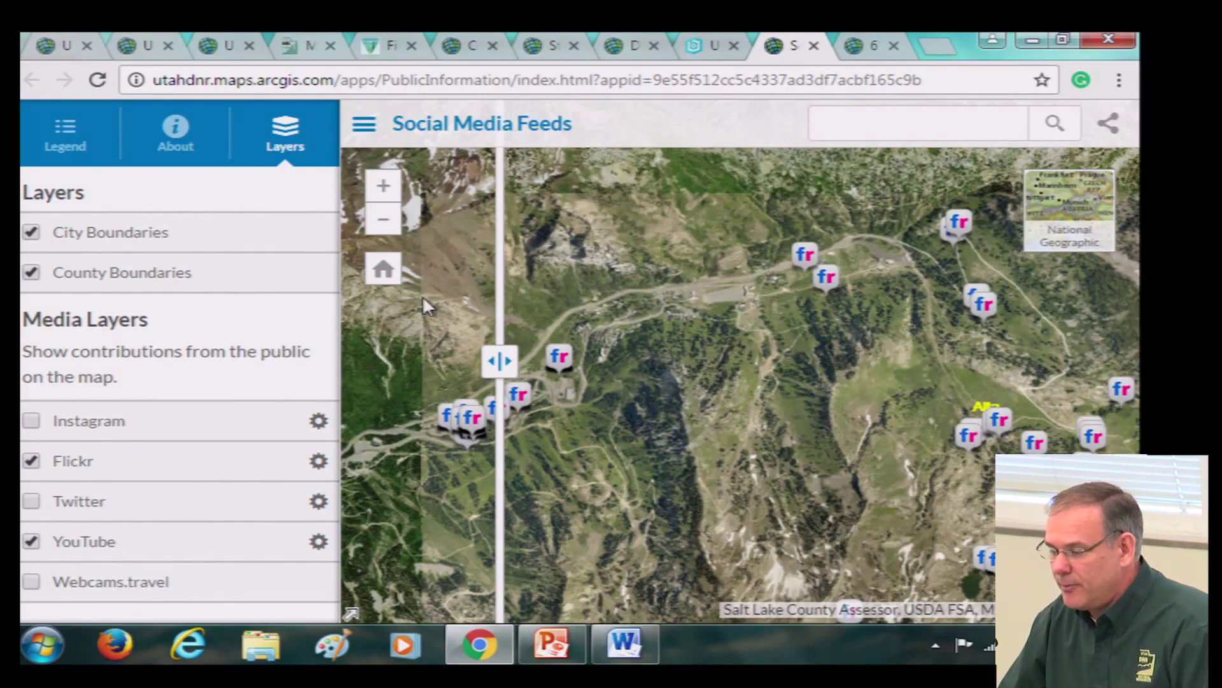
{"action": "left_click", "coordinate": [35, 233]}
{"action": "left_click", "coordinate": [35, 234]}
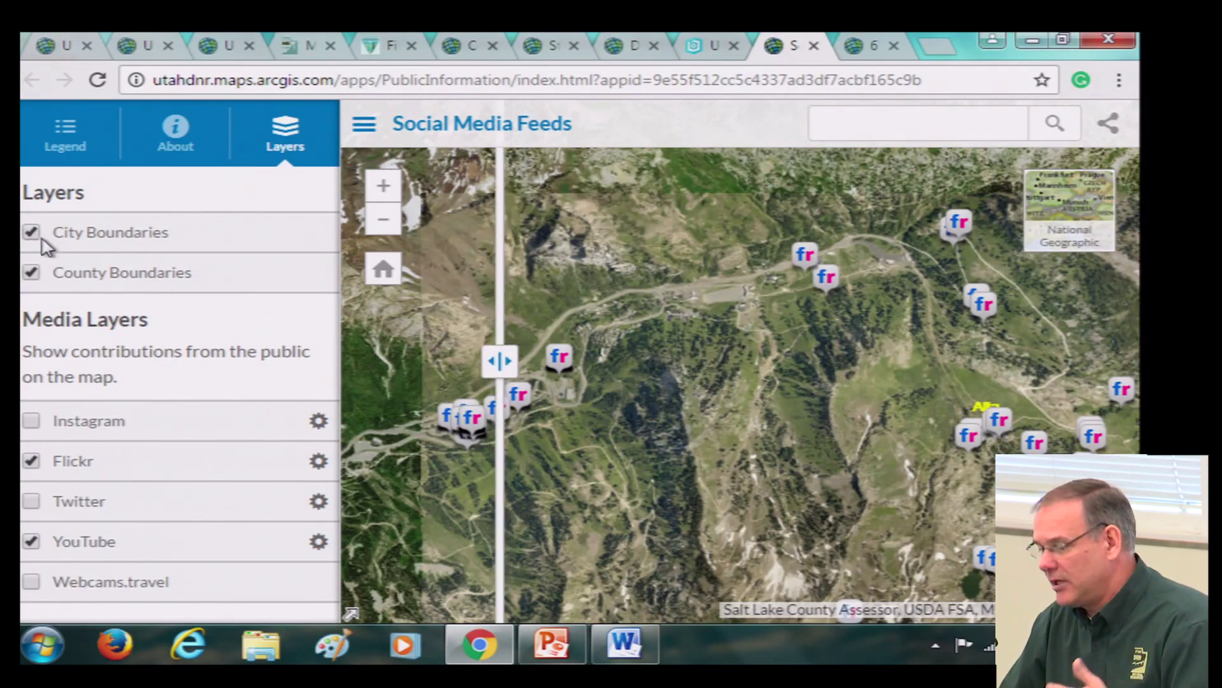
{"action": "left_click_drag", "start_coordinate": [500, 361], "coordinate": [1106, 361]}
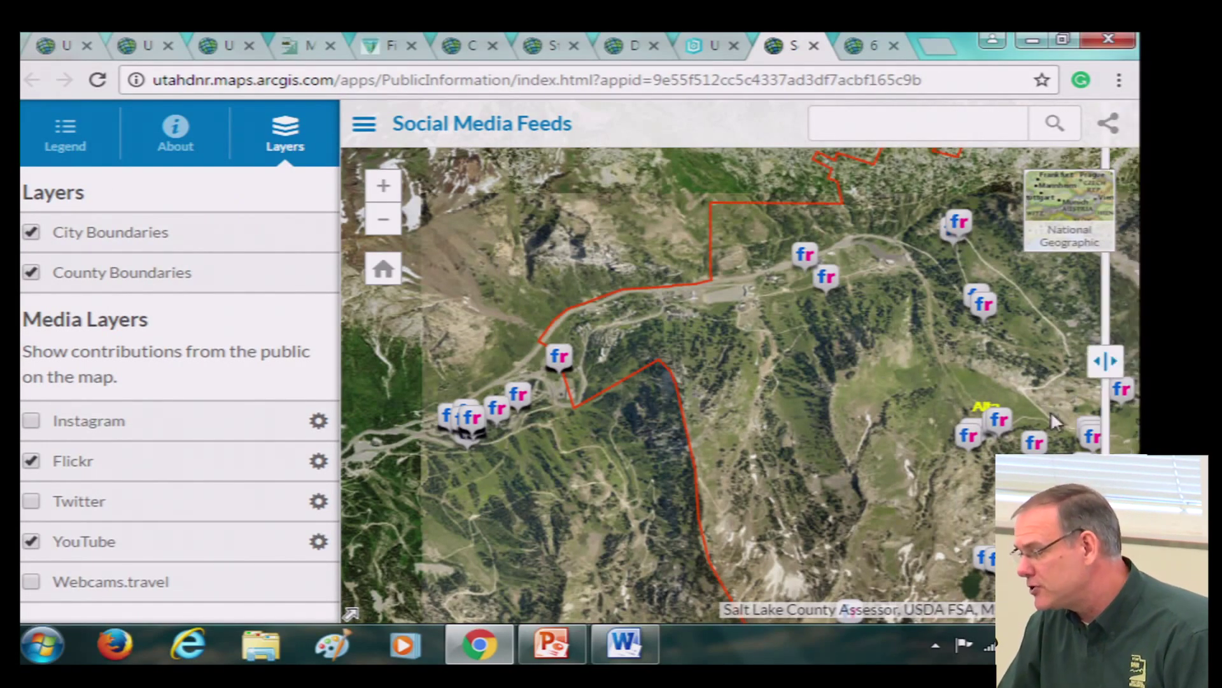
{"action": "left_click_drag", "start_coordinate": [1052, 415], "coordinate": [1024, 414]}
{"action": "scroll", "coordinate": [850, 395], "scroll_direction": "down", "scroll_amount": 1}
{"action": "left_click_drag", "start_coordinate": [1031, 357], "coordinate": [502, 358]}
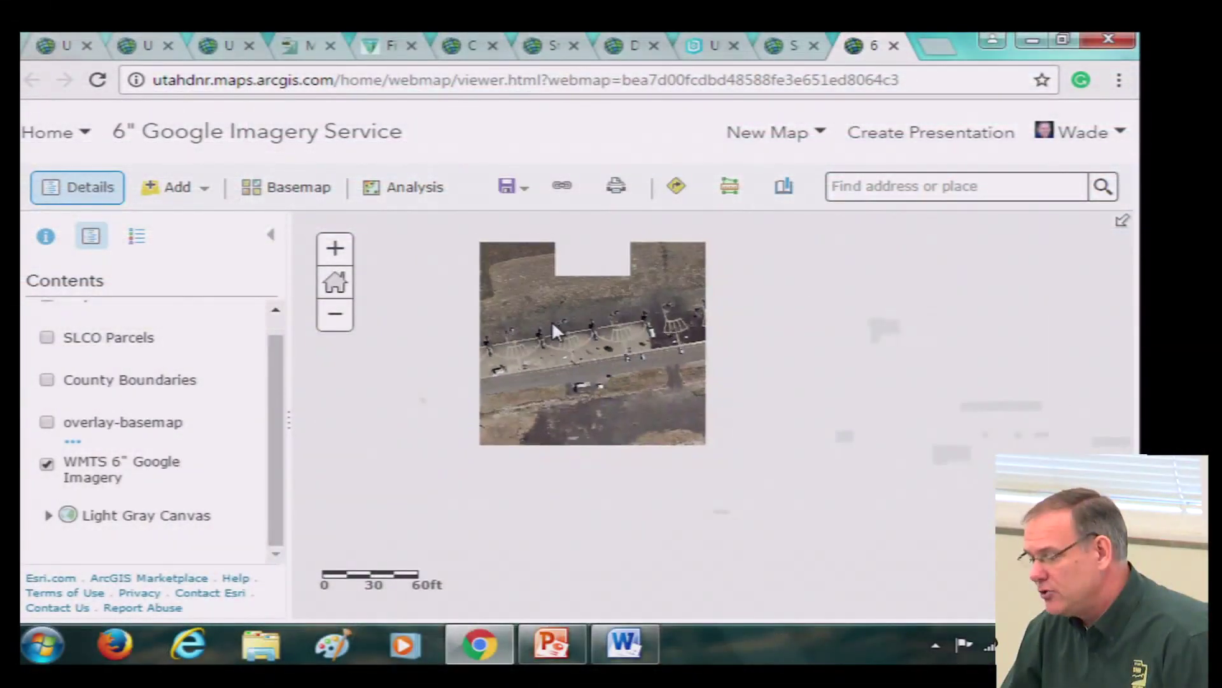
Zoom out and pan the 6-inch imagery map toward the Great Salt Lake and Antelope Island
{"action": "left_click_drag", "start_coordinate": [616, 276], "coordinate": [631, 371]}
{"action": "left_click_drag", "start_coordinate": [667, 323], "coordinate": [667, 411]}
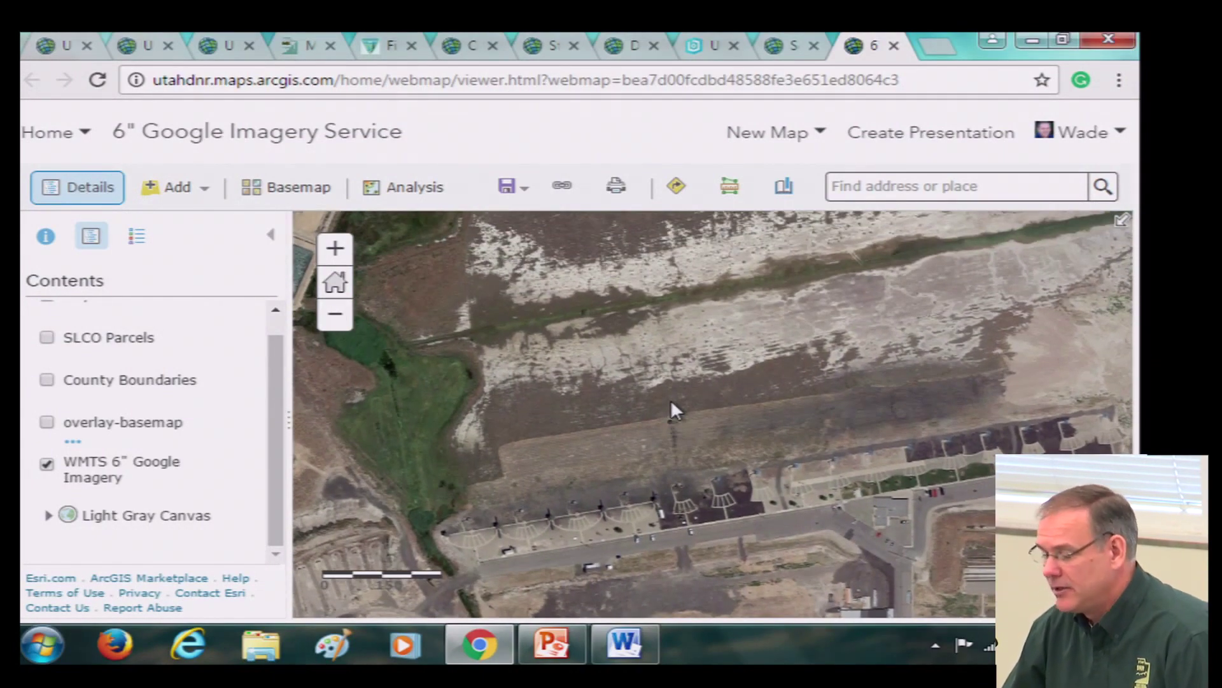
{"action": "scroll", "coordinate": [670, 399], "scroll_direction": "down", "scroll_amount": 3}
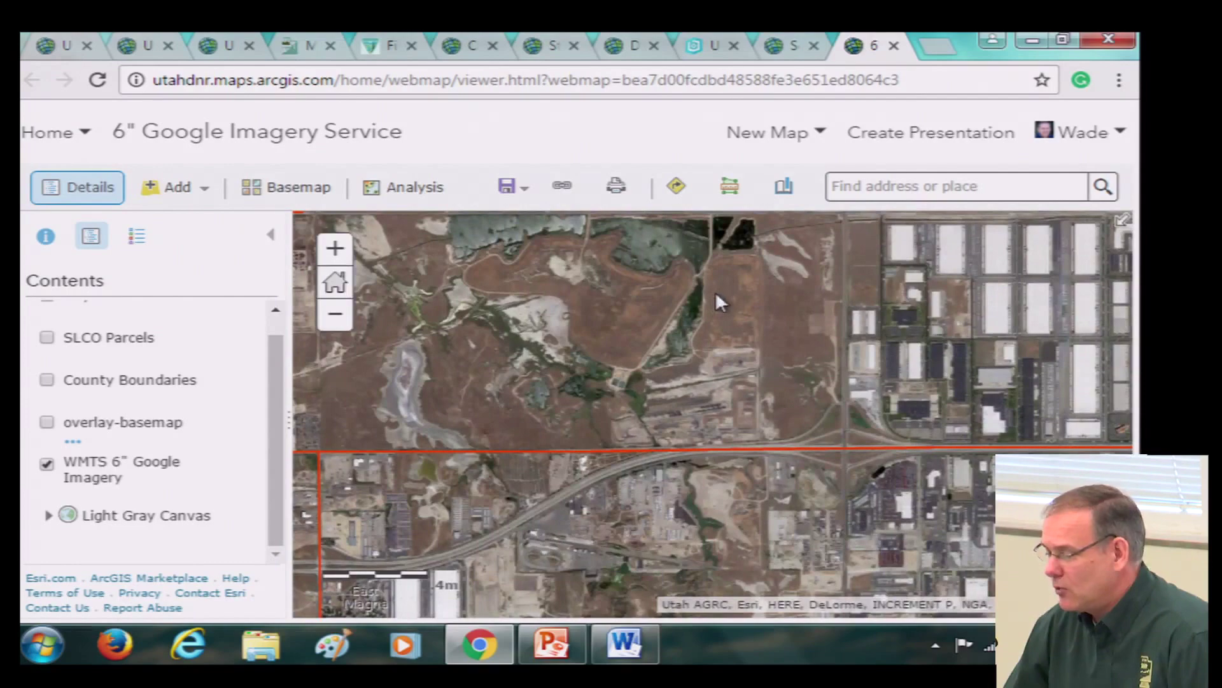
{"action": "scroll", "coordinate": [659, 415], "scroll_direction": "down", "scroll_amount": 2}
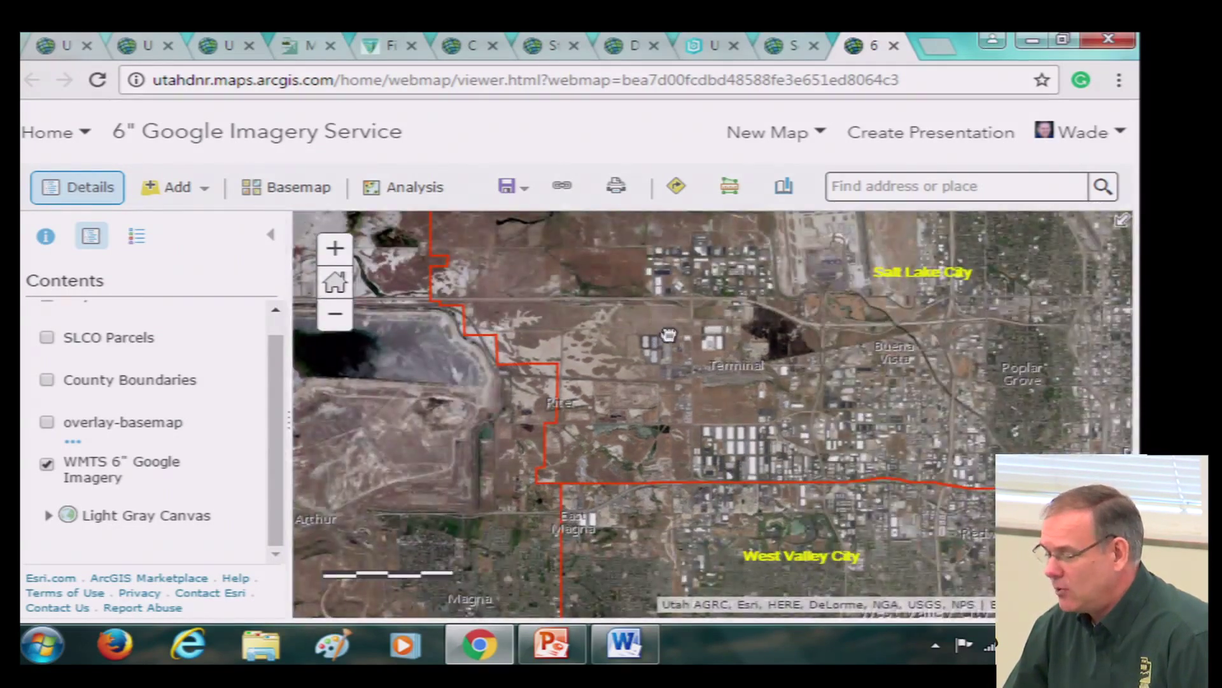
{"action": "left_click_drag", "start_coordinate": [669, 334], "coordinate": [805, 573]}
{"action": "scroll", "coordinate": [656, 430], "scroll_direction": "down", "scroll_amount": 1}
{"action": "left_click_drag", "start_coordinate": [768, 468], "coordinate": [1130, 538]}
{"action": "left_click_drag", "start_coordinate": [1001, 323], "coordinate": [746, 591]}
Centre the view on Farmington, Centerville and Woods Cross, then across to Bountiful
{"action": "left_click_drag", "start_coordinate": [757, 488], "coordinate": [751, 388]}
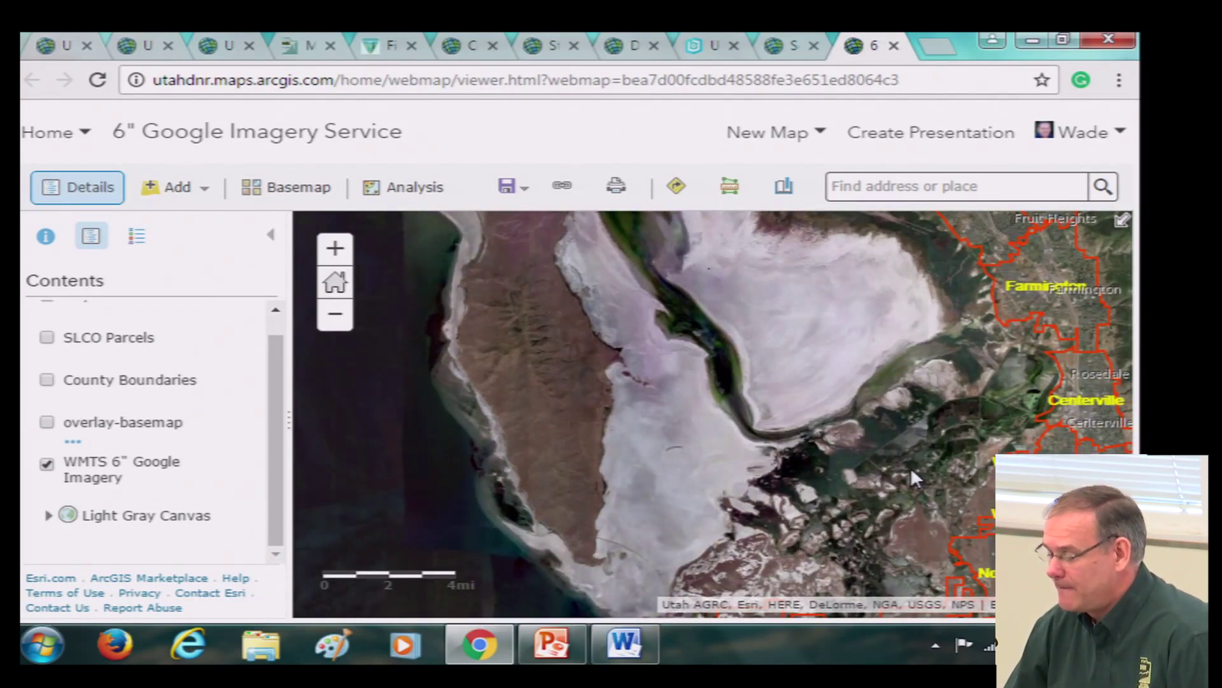
{"action": "left_click_drag", "start_coordinate": [849, 428], "coordinate": [794, 404]}
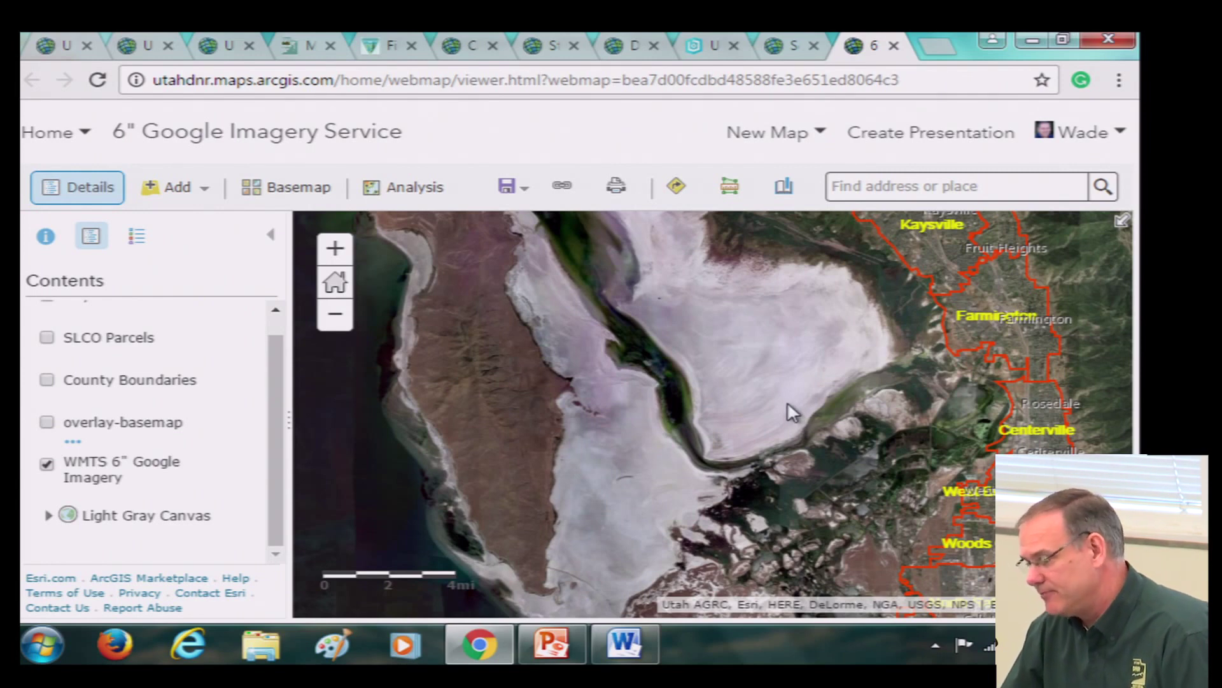
{"action": "left_click_drag", "start_coordinate": [785, 403], "coordinate": [760, 382]}
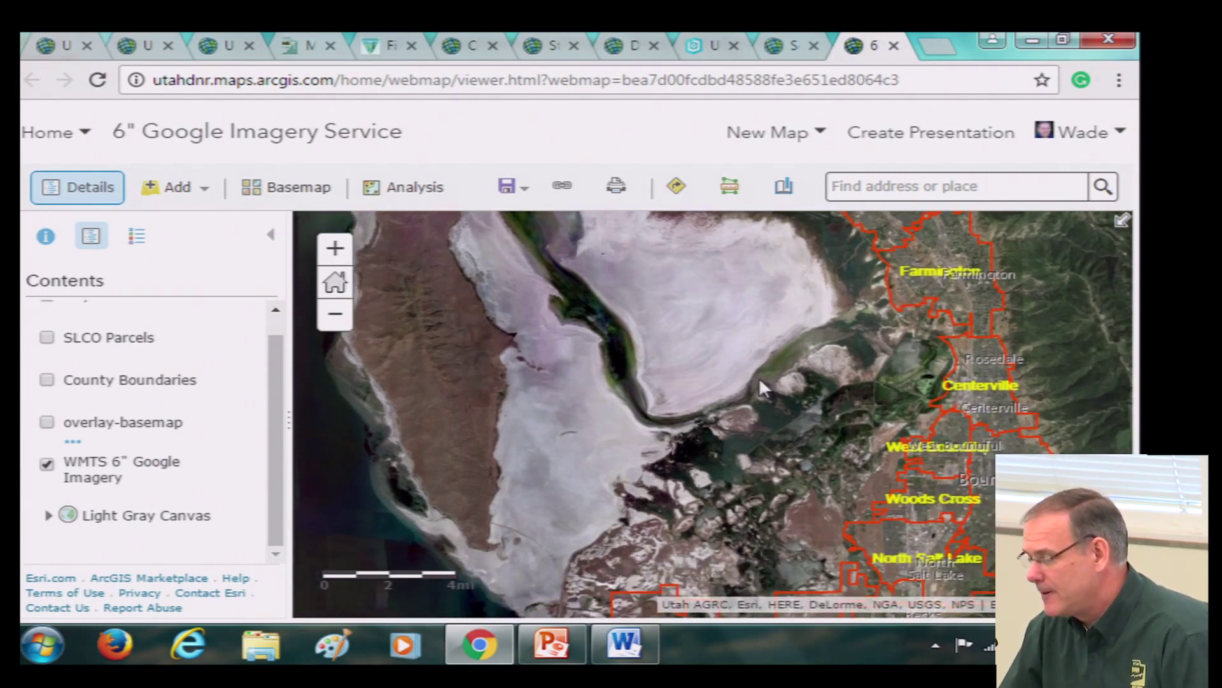
{"action": "left_click_drag", "start_coordinate": [957, 413], "coordinate": [783, 419]}
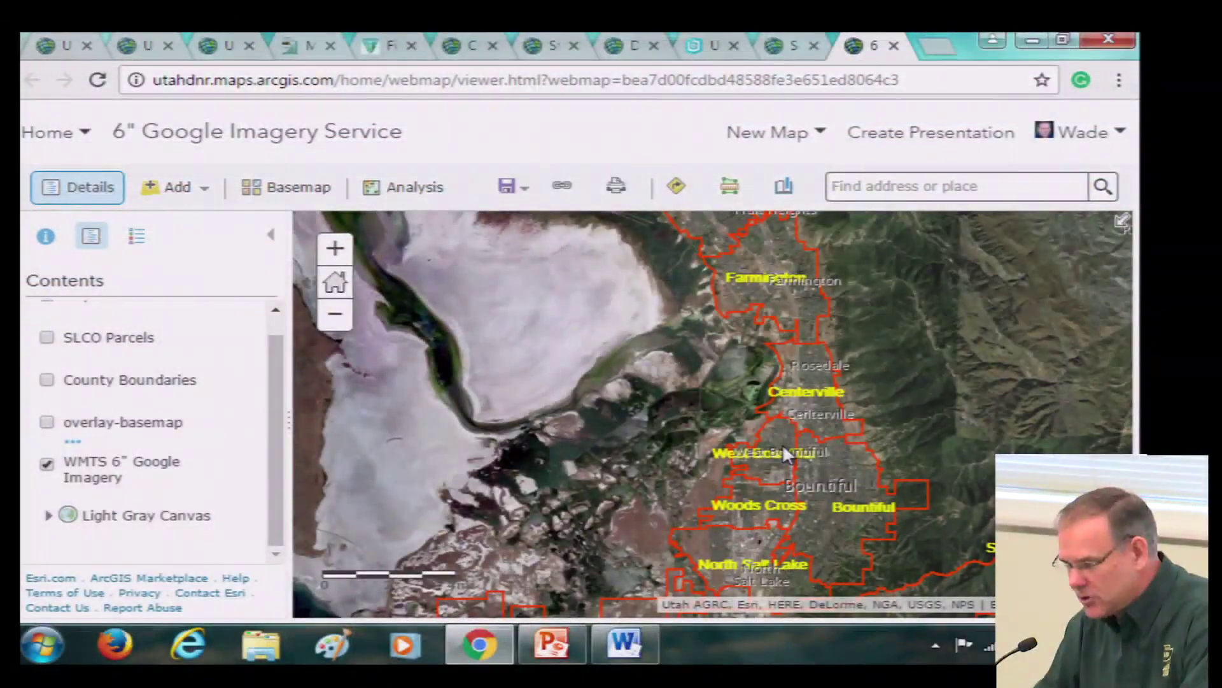
Zoom into West Bountiful and turn on the overlay-basemap to label house numbers and streets
{"action": "scroll", "coordinate": [790, 449], "scroll_direction": "up", "scroll_amount": 5}
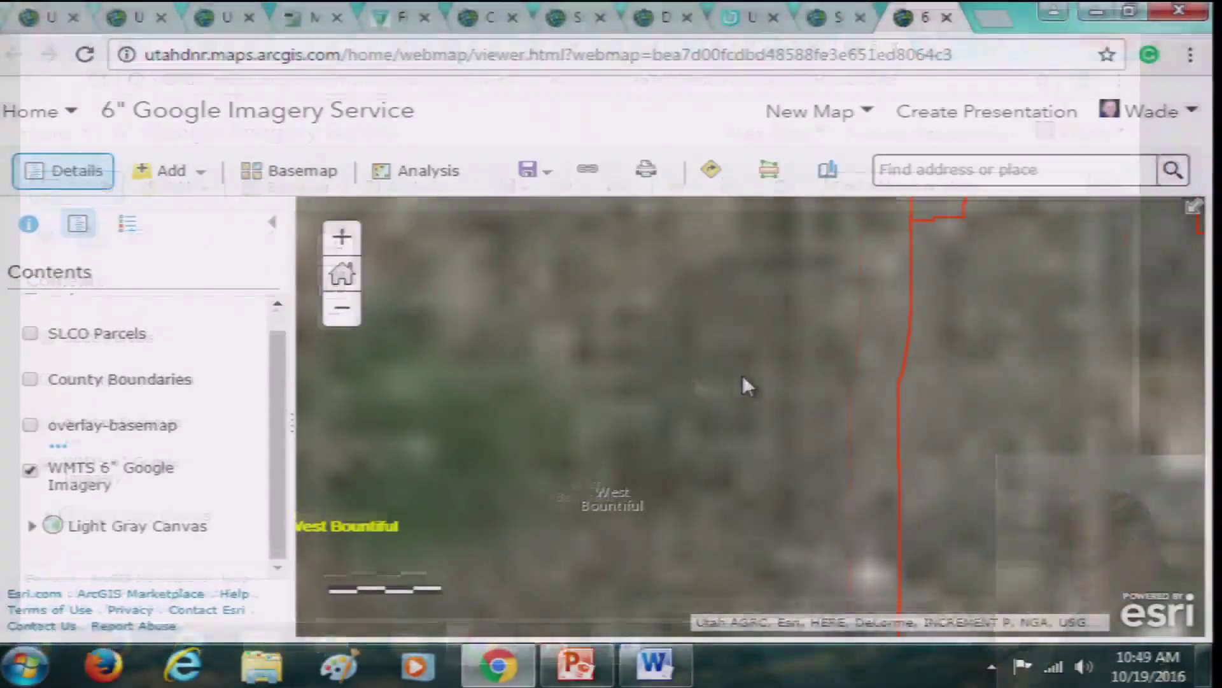
{"action": "scroll", "coordinate": [726, 388], "scroll_direction": "up", "scroll_amount": 1}
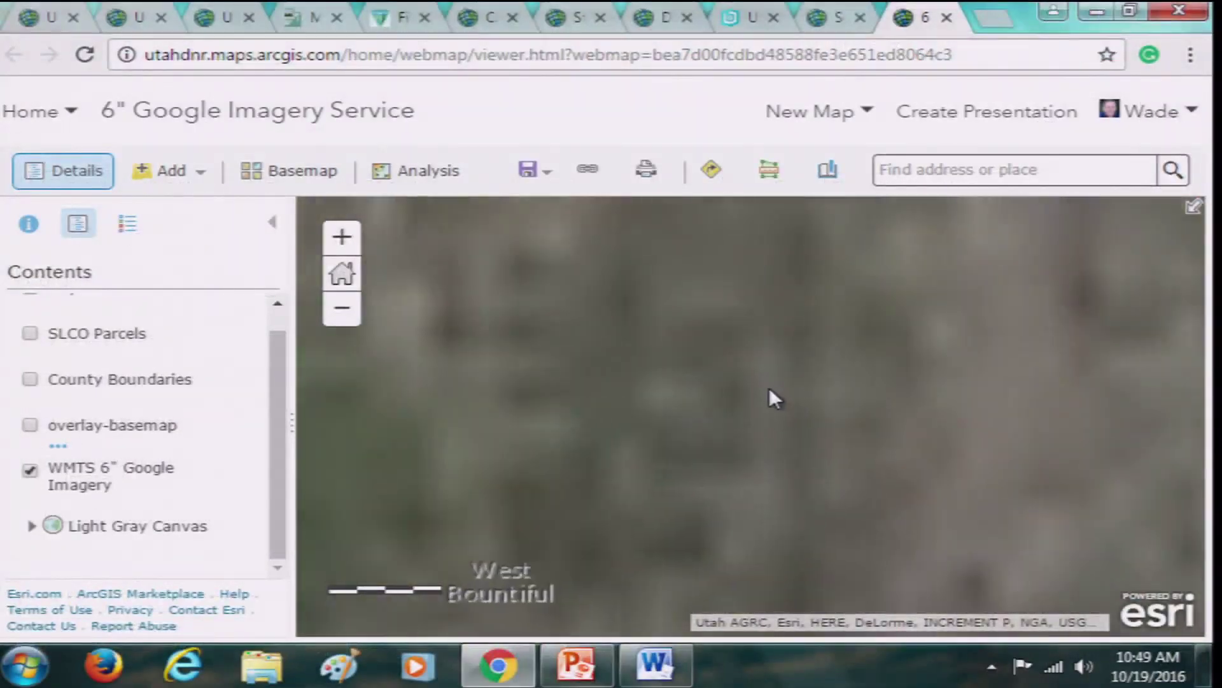
{"action": "scroll", "coordinate": [798, 416], "scroll_direction": "up", "scroll_amount": 4}
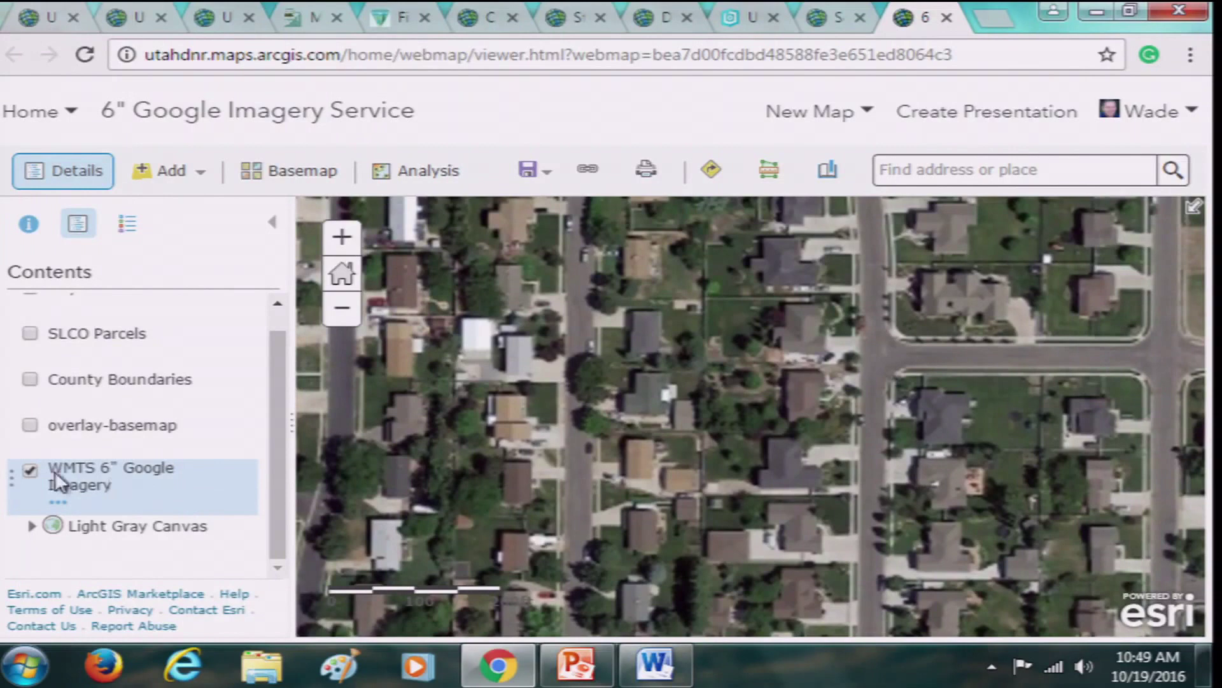
{"action": "left_click", "coordinate": [29, 425]}
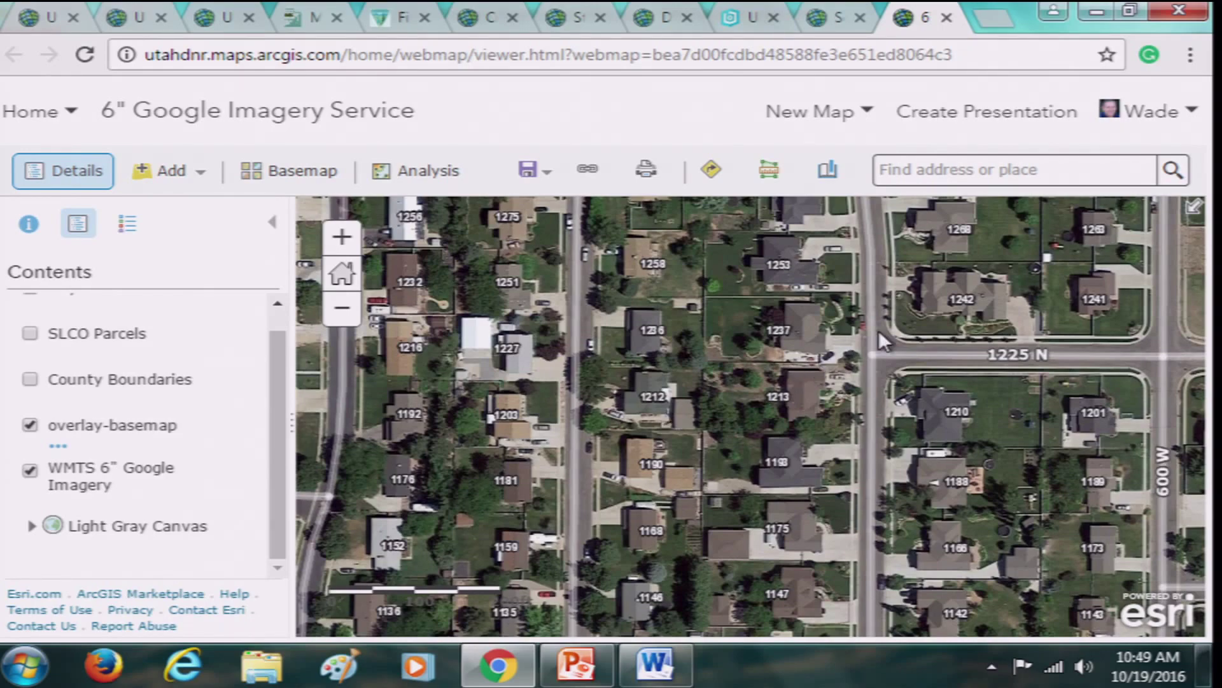
{"action": "left_click_drag", "start_coordinate": [882, 341], "coordinate": [673, 469]}
{"action": "left_click_drag", "start_coordinate": [906, 344], "coordinate": [775, 396]}
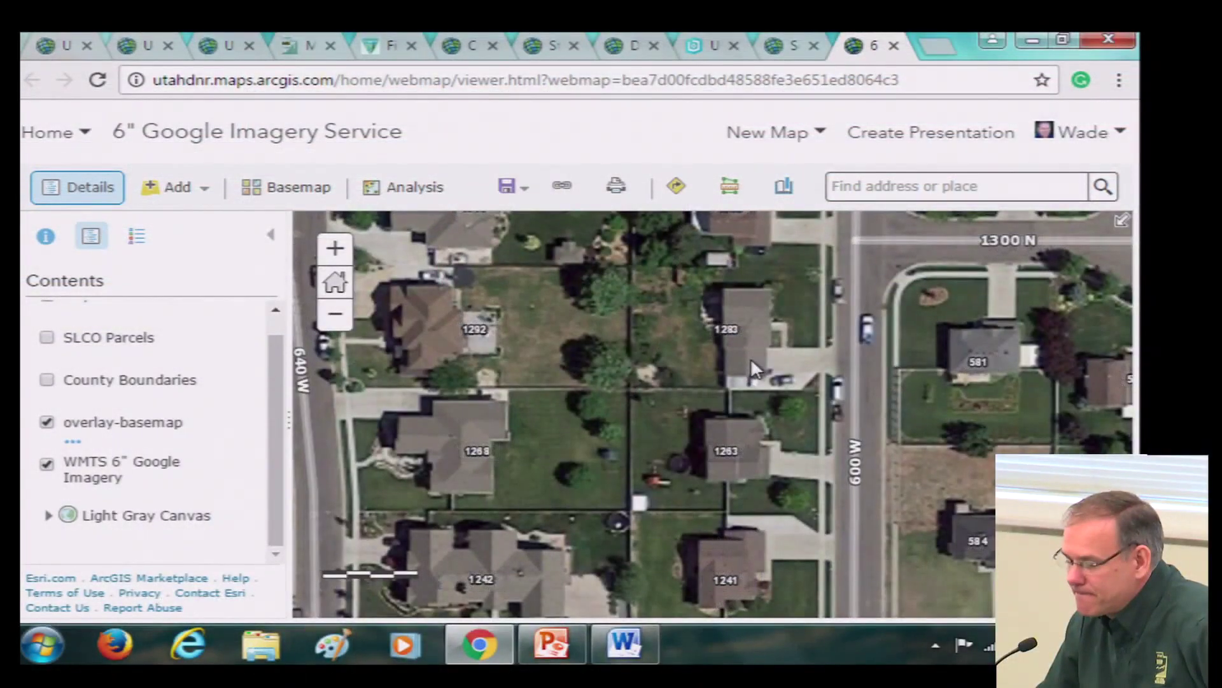
{"action": "scroll", "coordinate": [756, 352], "scroll_direction": "up", "scroll_amount": 1}
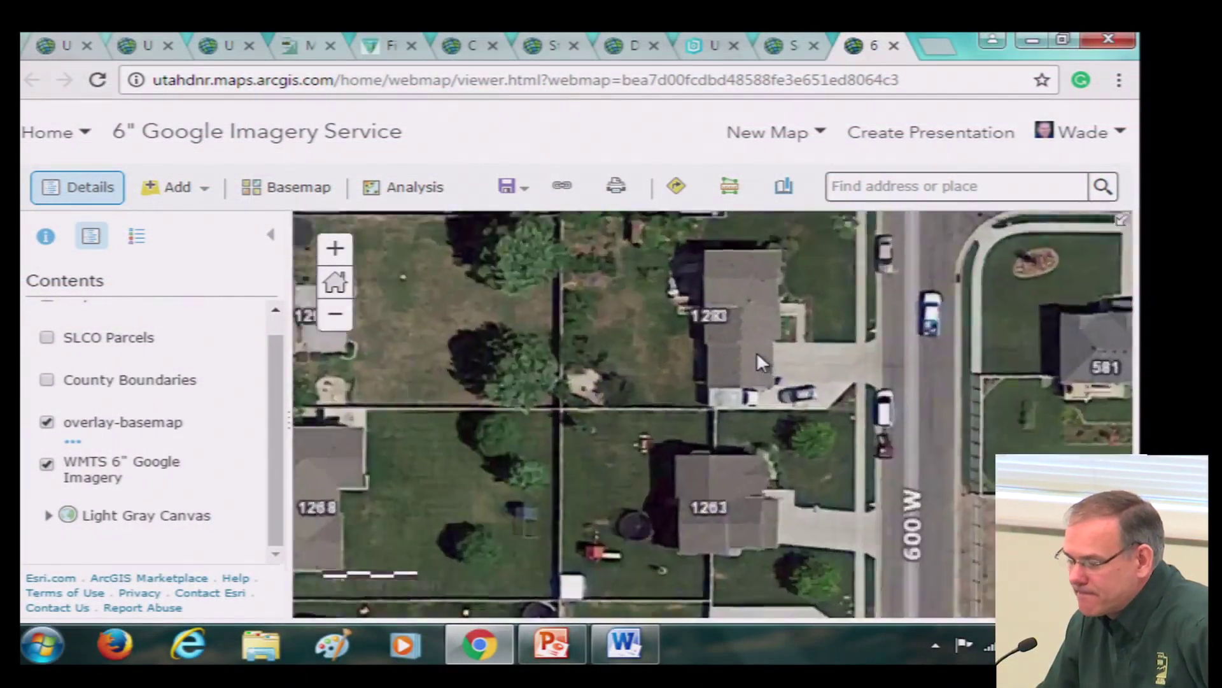
{"action": "left_click_drag", "start_coordinate": [827, 312], "coordinate": [769, 432]}
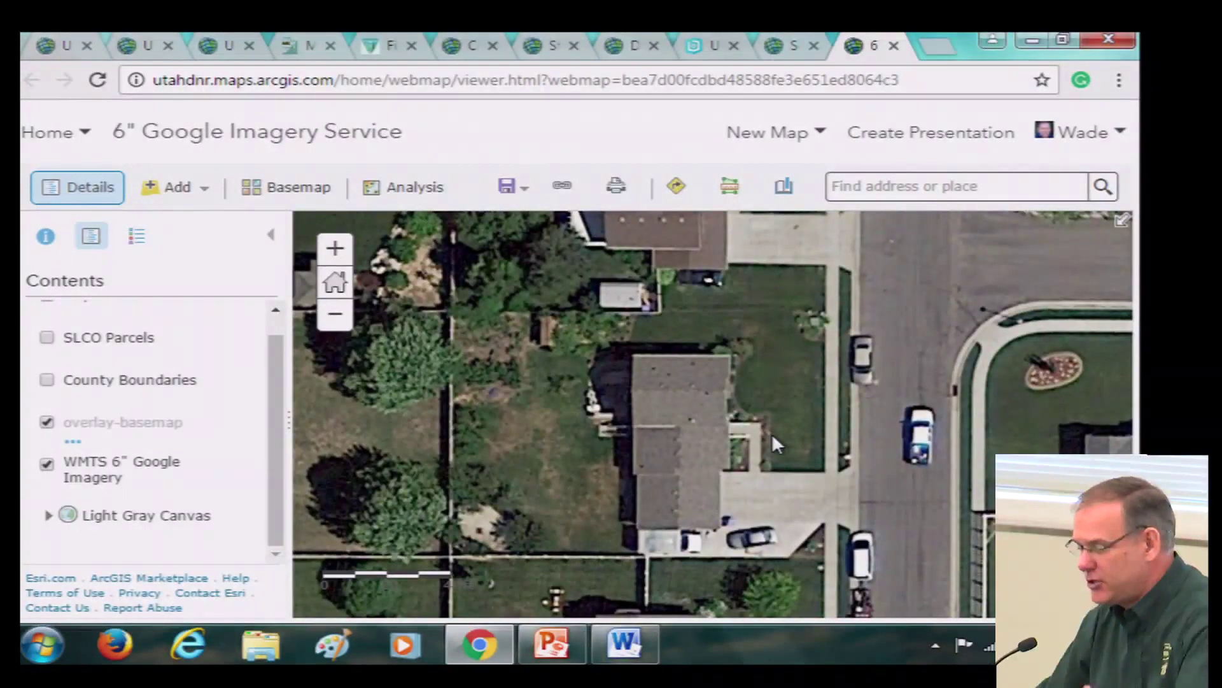
{"action": "scroll", "coordinate": [814, 439], "scroll_direction": "up", "scroll_amount": 1}
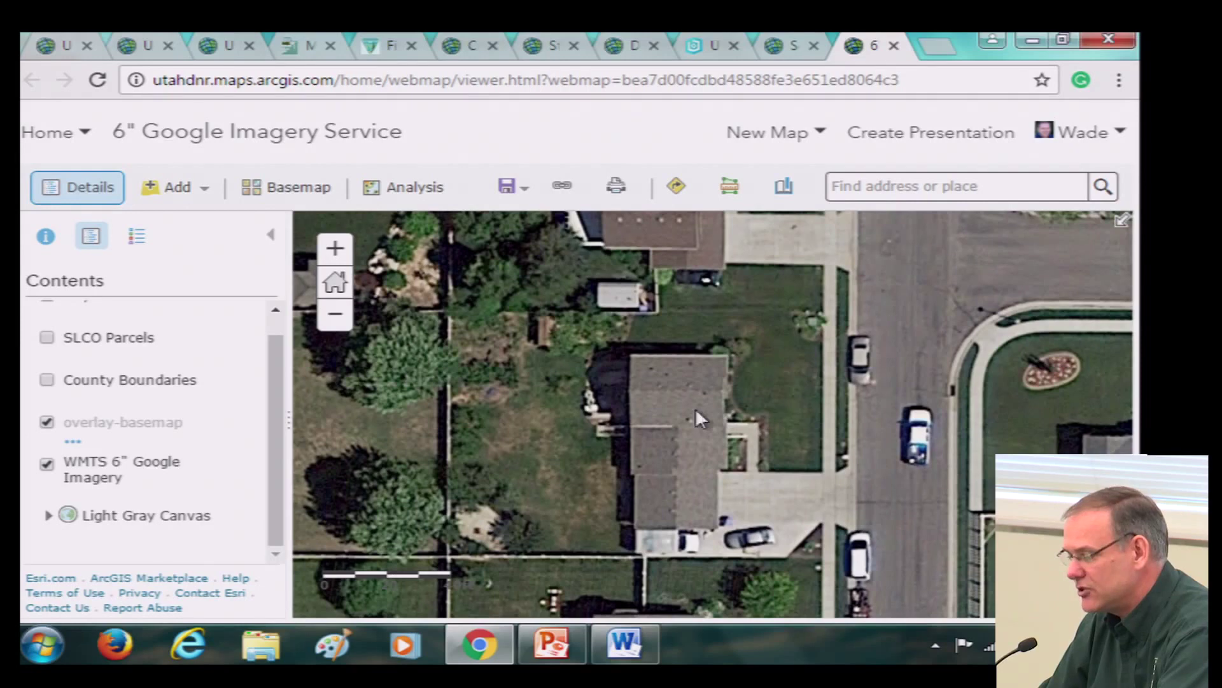
{"action": "left_click_drag", "start_coordinate": [695, 411], "coordinate": [809, 372]}
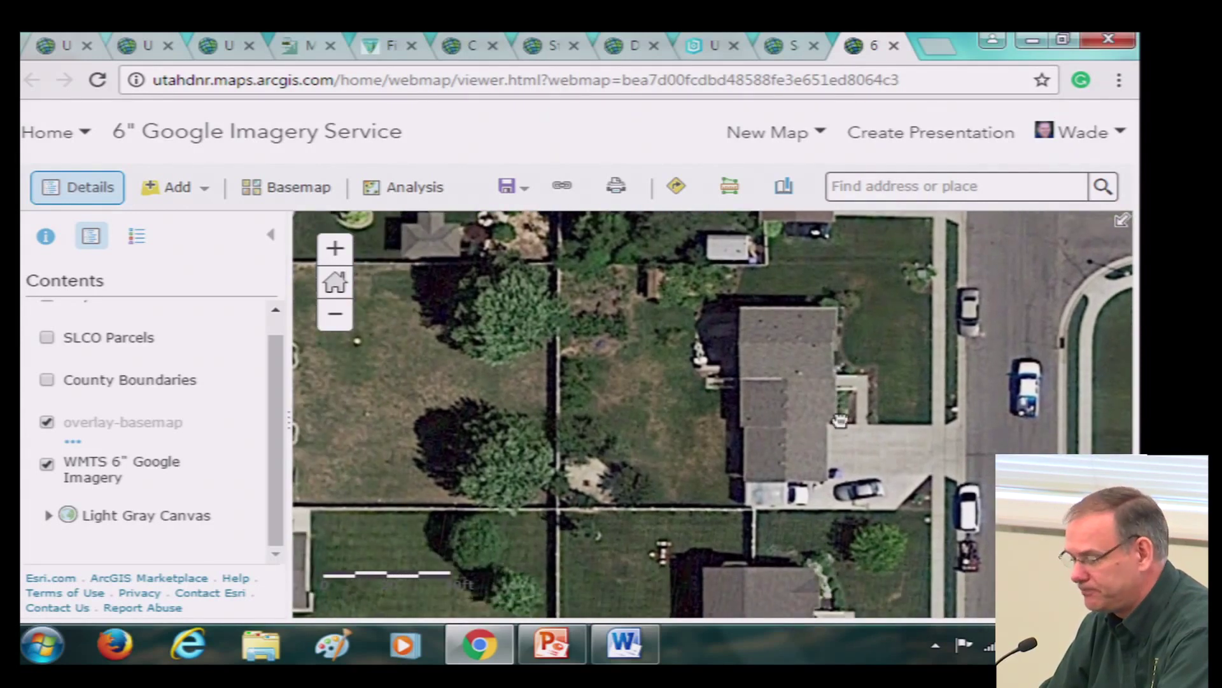
{"action": "left_click_drag", "start_coordinate": [807, 434], "coordinate": [897, 400]}
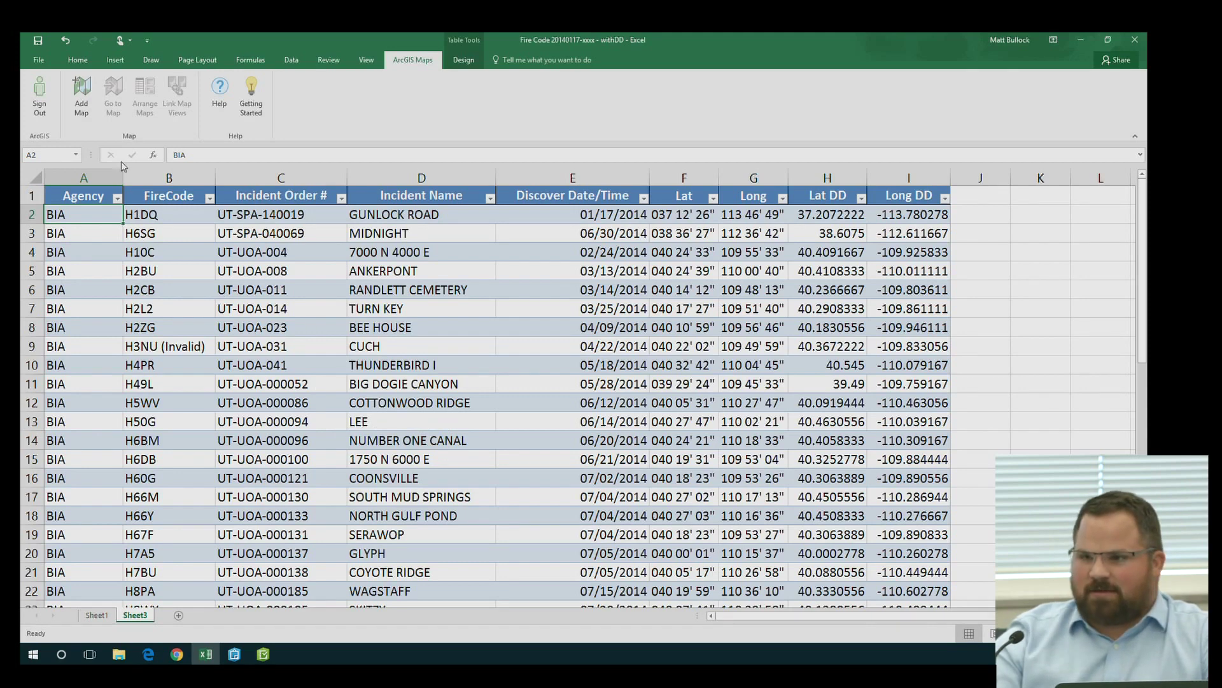
Add a new map using the Subset table and bring up its longitude/latitude column choices
{"action": "left_click", "coordinate": [82, 96]}
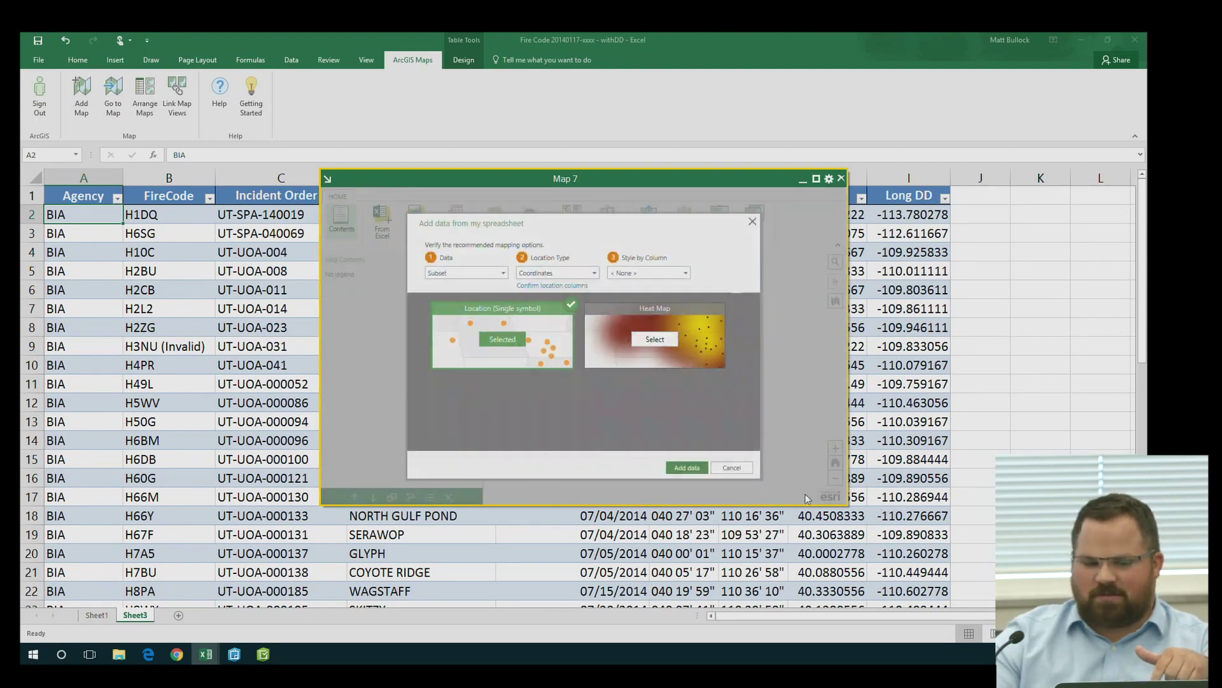
{"action": "left_click", "coordinate": [458, 279]}
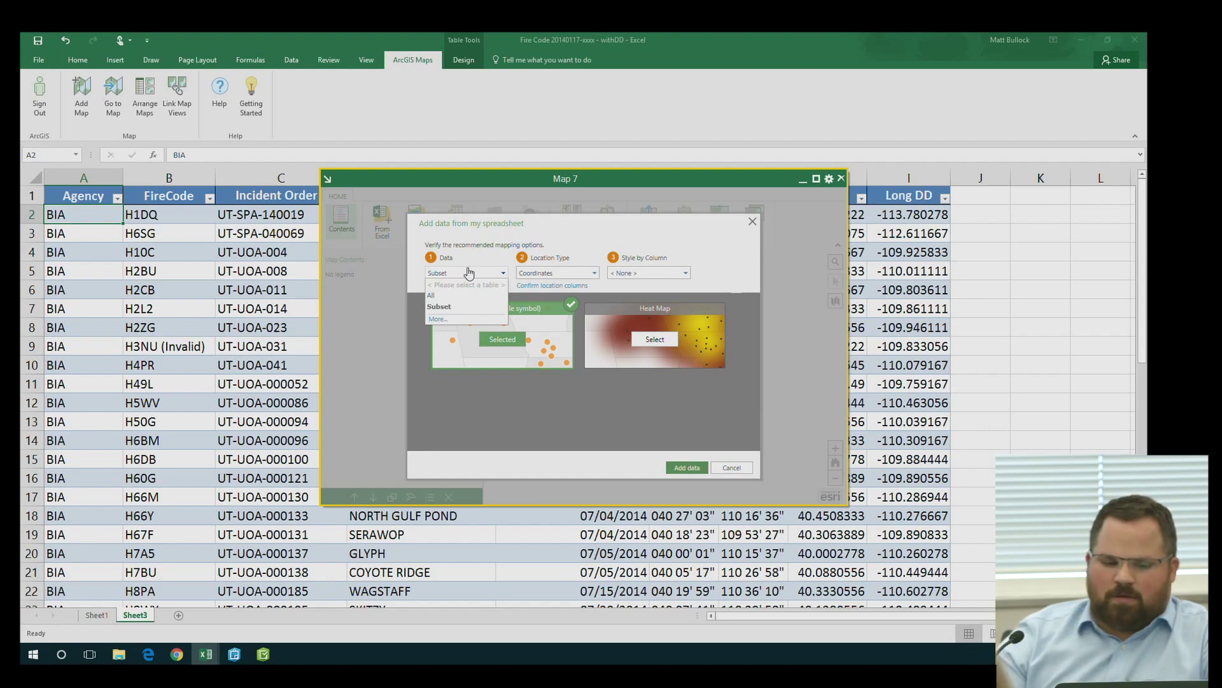
{"action": "left_click", "coordinate": [446, 307]}
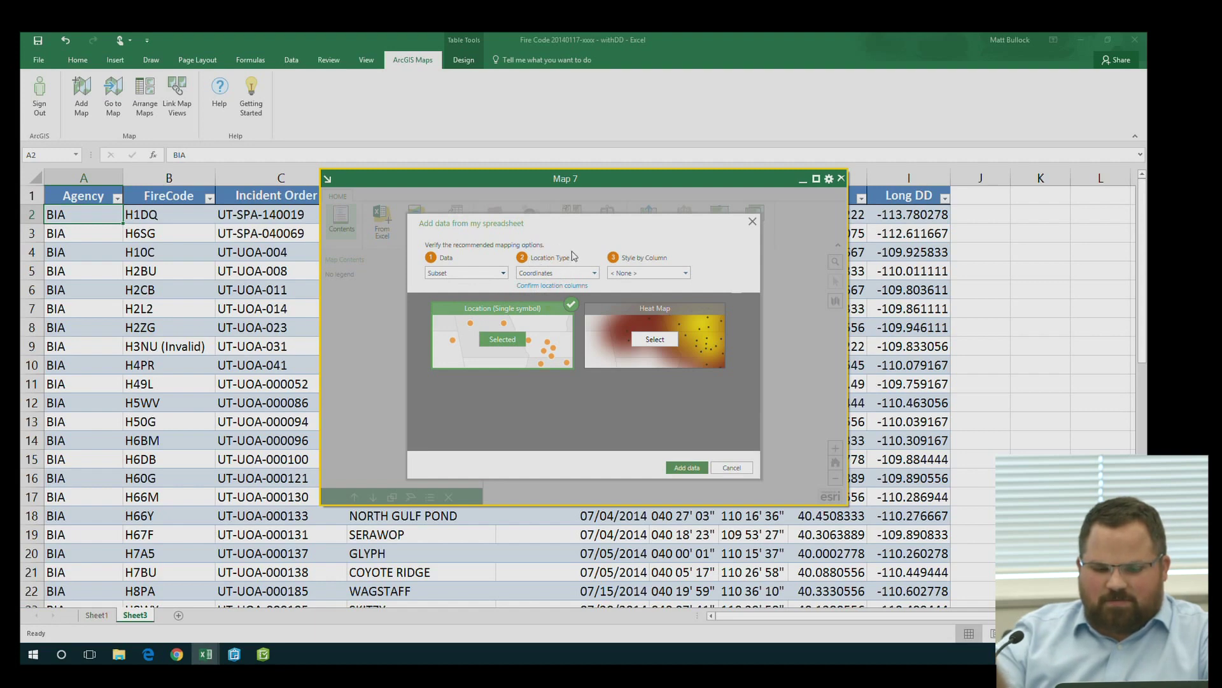
{"action": "left_click", "coordinate": [582, 287]}
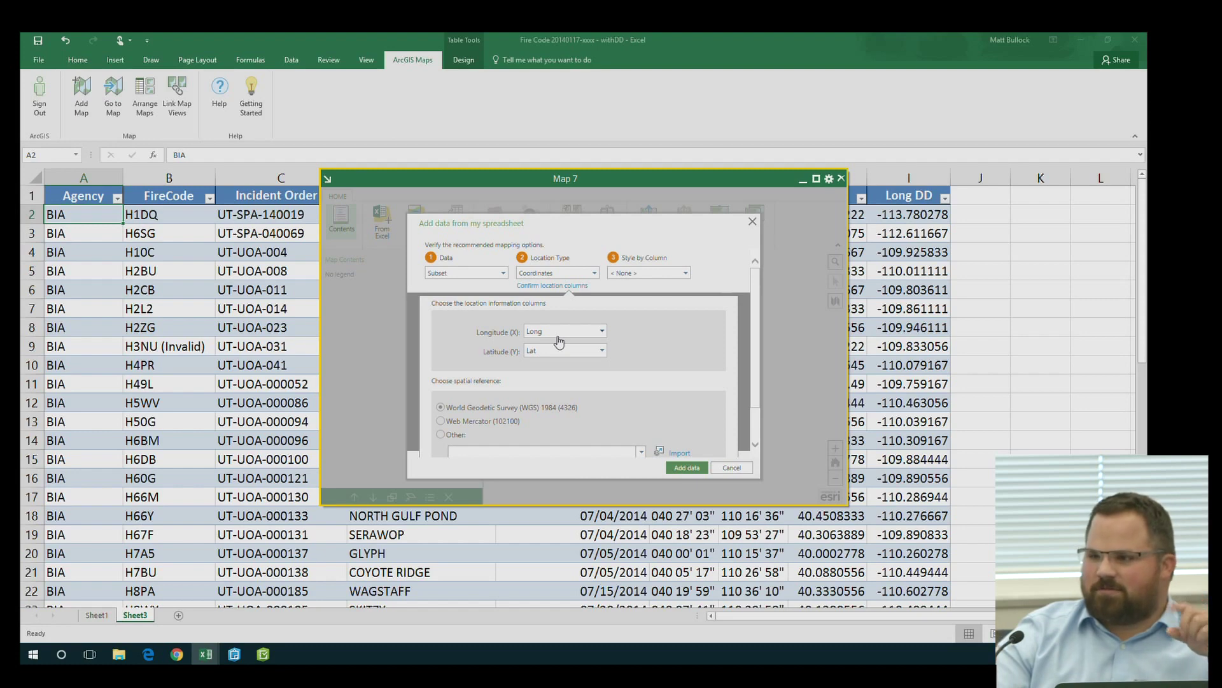
Set the location columns to Long DD for longitude and Lat DD for latitude
{"action": "left_click", "coordinate": [589, 334]}
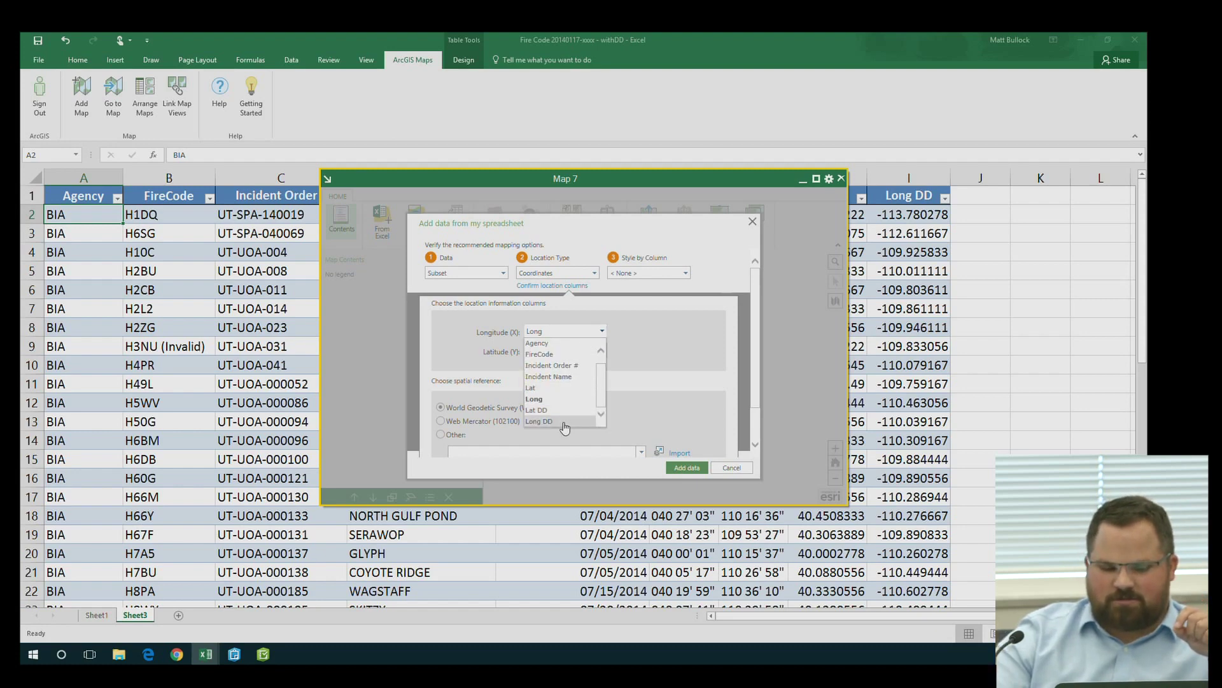
{"action": "left_click", "coordinate": [566, 421]}
{"action": "left_click", "coordinate": [601, 355]}
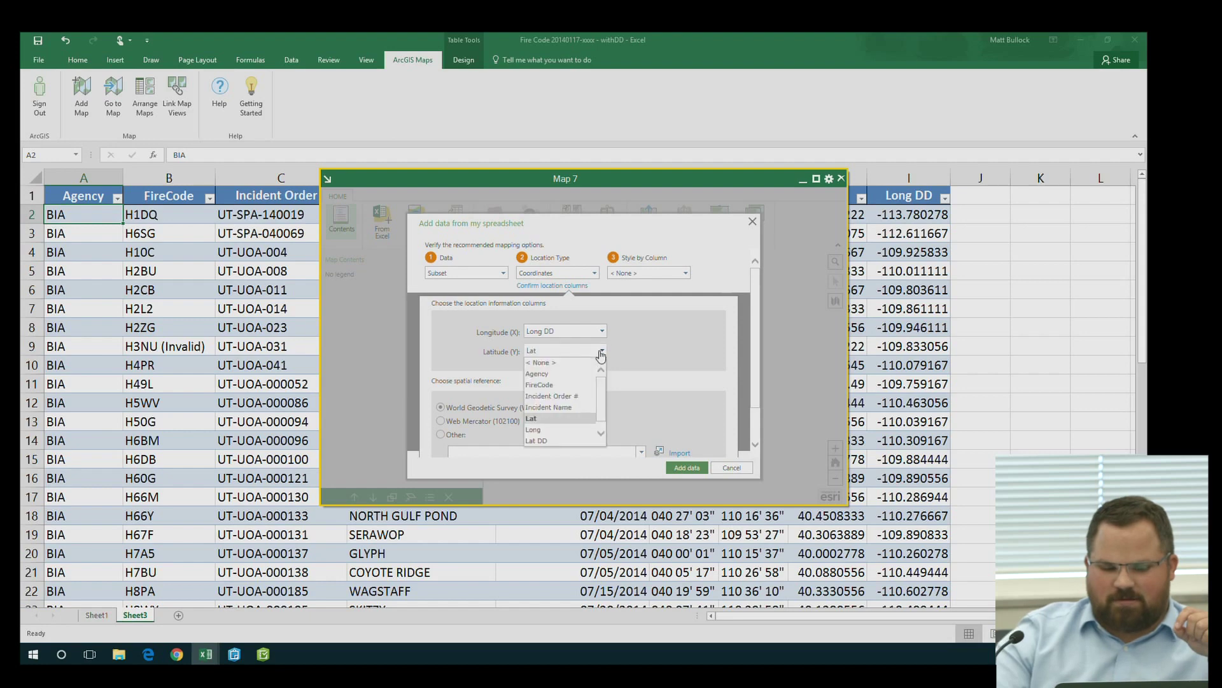
{"action": "left_click", "coordinate": [564, 431]}
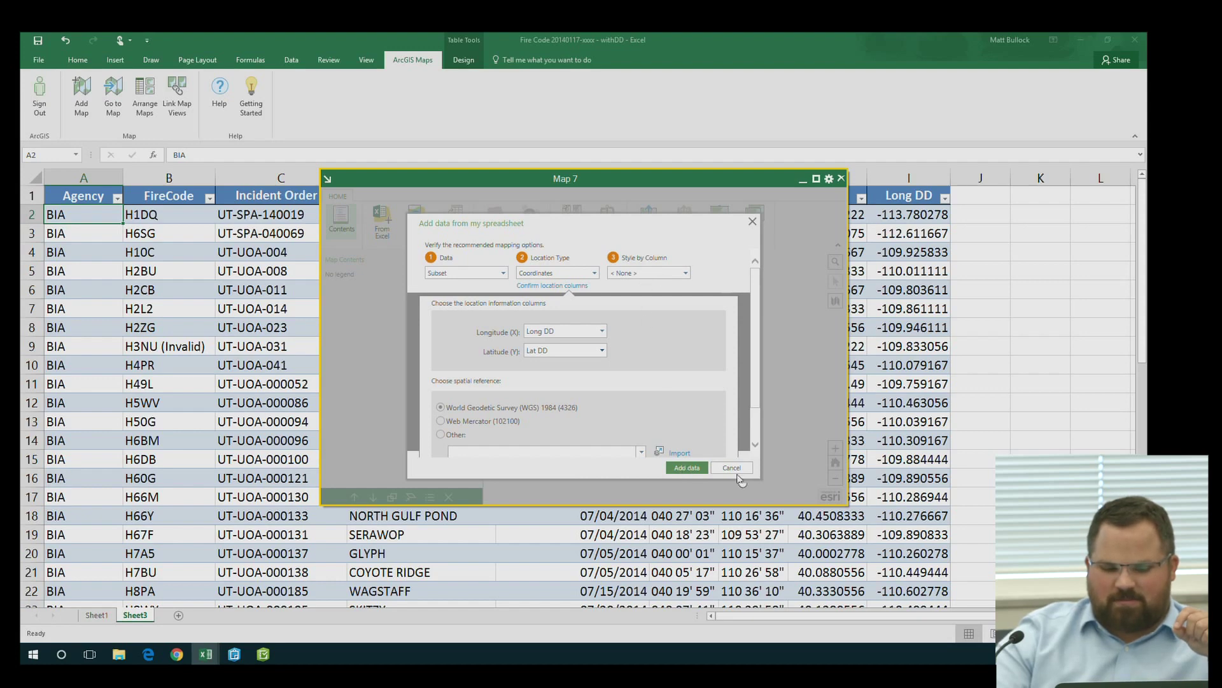
{"action": "scroll", "coordinate": [699, 405], "scroll_direction": "down", "scroll_amount": 2}
{"action": "left_click", "coordinate": [705, 447]}
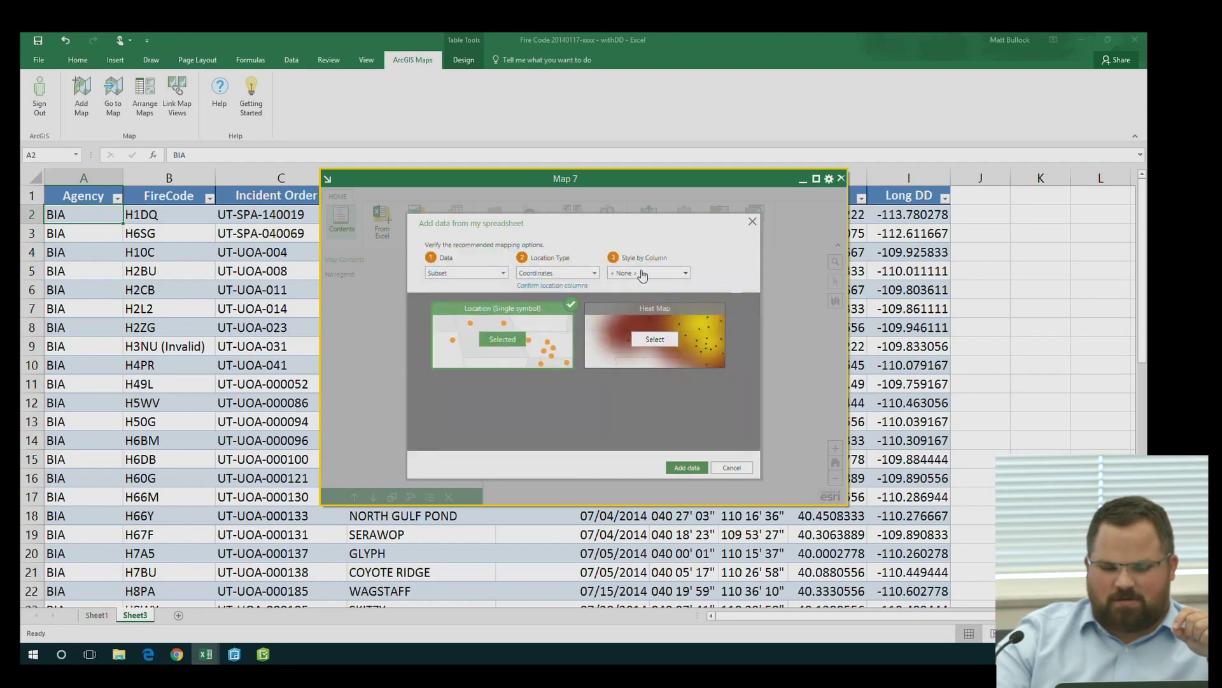
Add the Subset data to Map 7 as single-symbol location points
{"action": "mouse_move", "coordinate": [670, 329]}
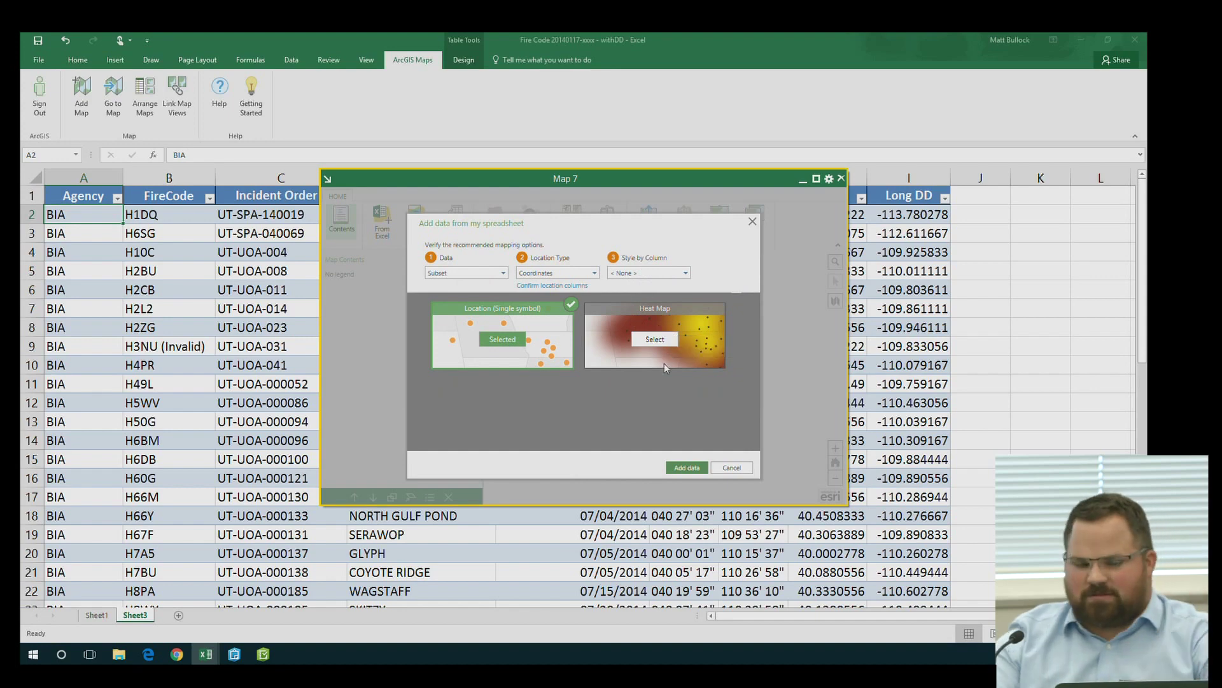
{"action": "left_click", "coordinate": [695, 468]}
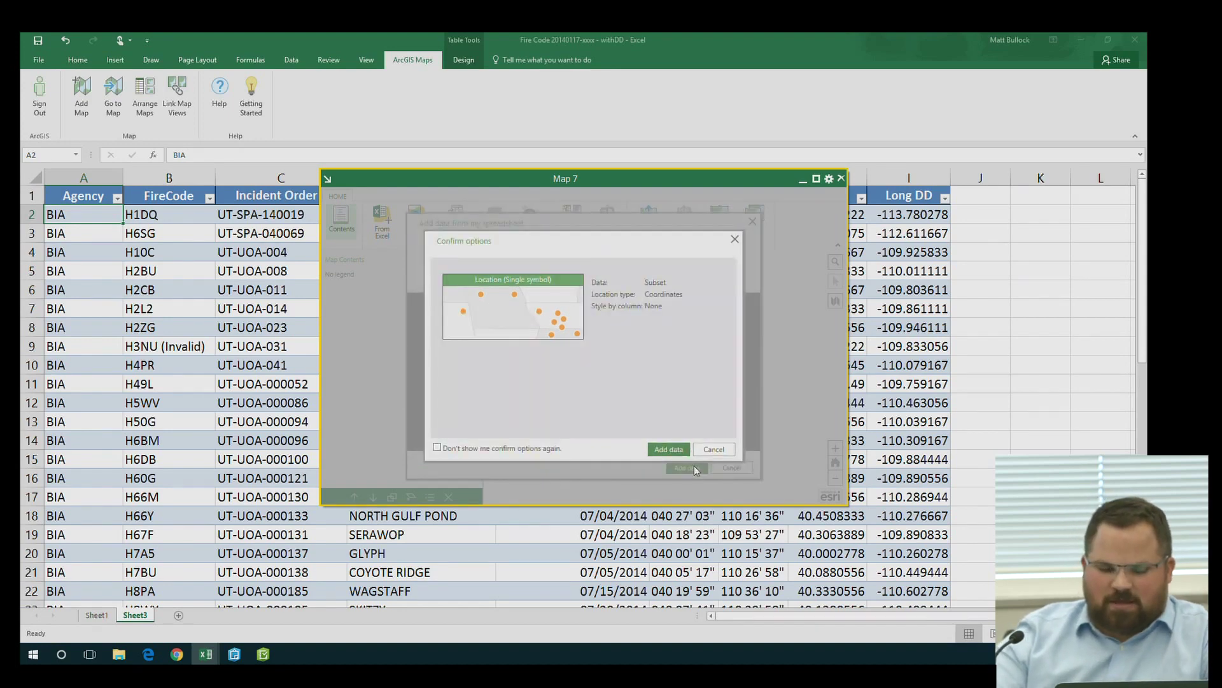
{"action": "left_click", "coordinate": [663, 450]}
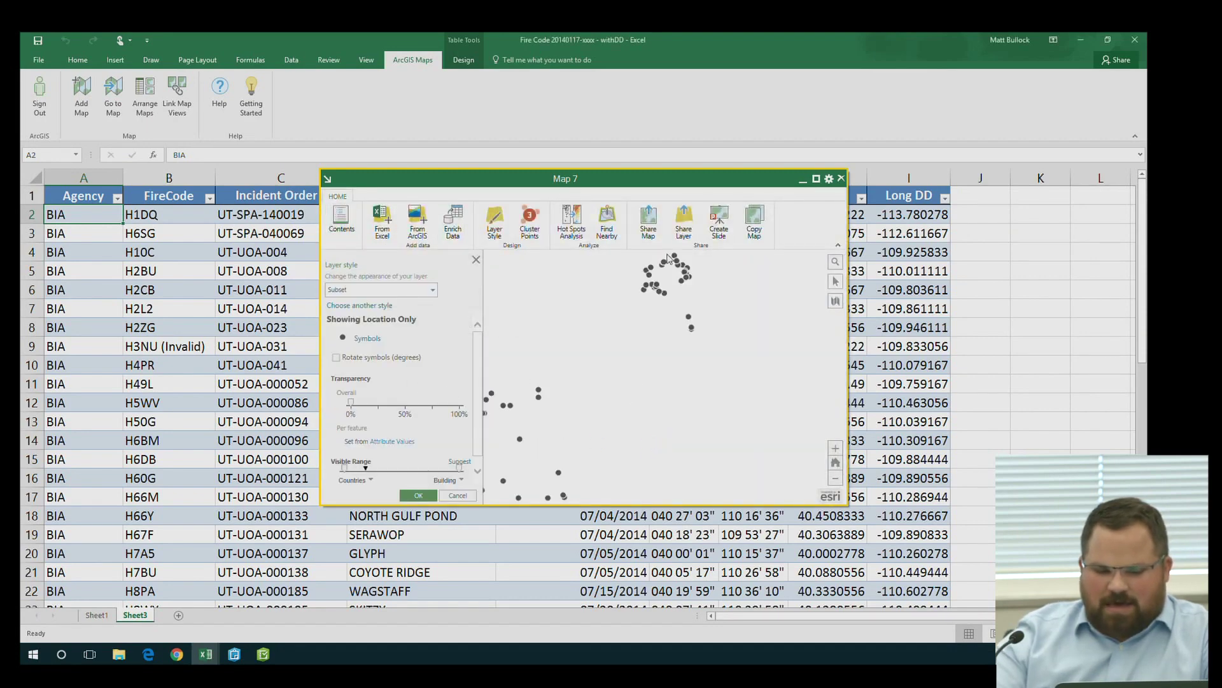
Accept the default layer style and enlarge the Map 7 window
{"action": "left_click", "coordinate": [421, 496]}
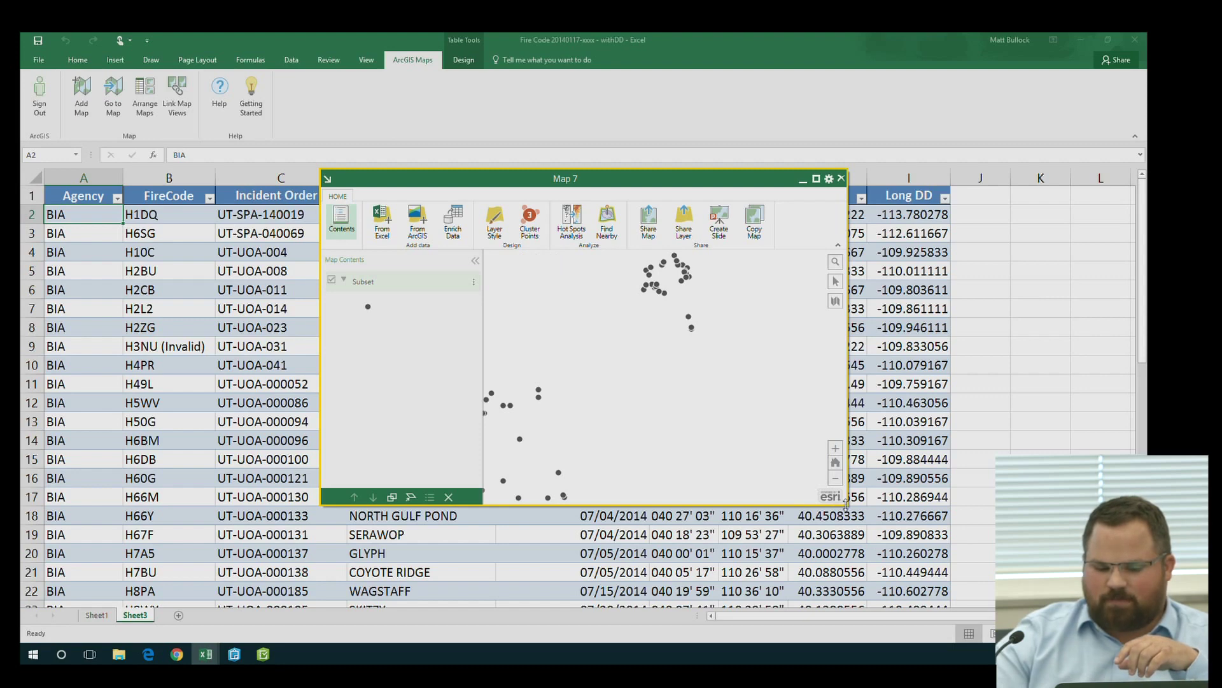
{"action": "left_click_drag", "start_coordinate": [846, 504], "coordinate": [905, 580]}
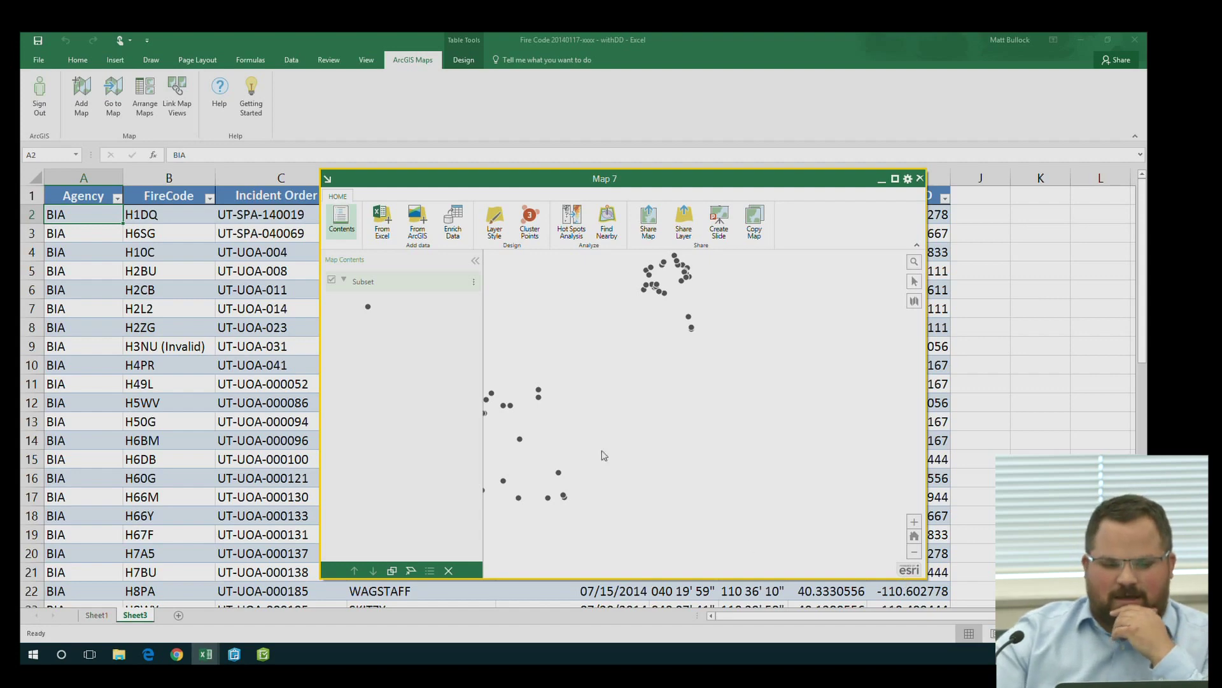
{"action": "left_click", "coordinate": [418, 228]}
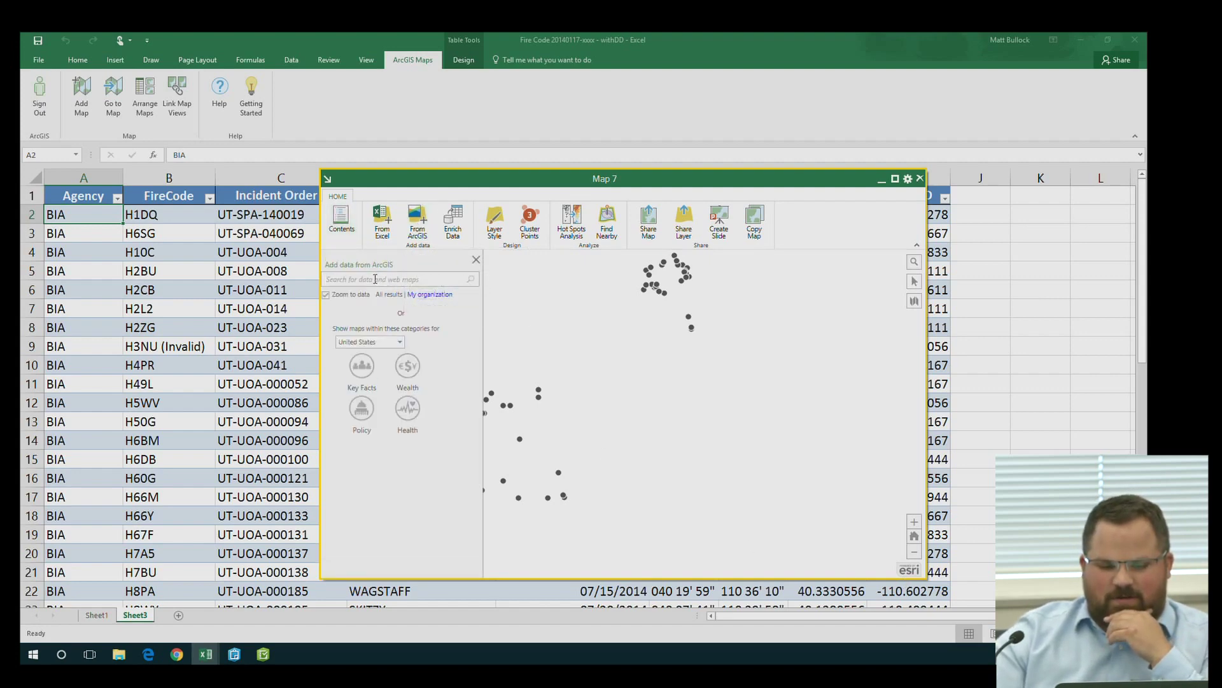
{"action": "left_click", "coordinate": [476, 260]}
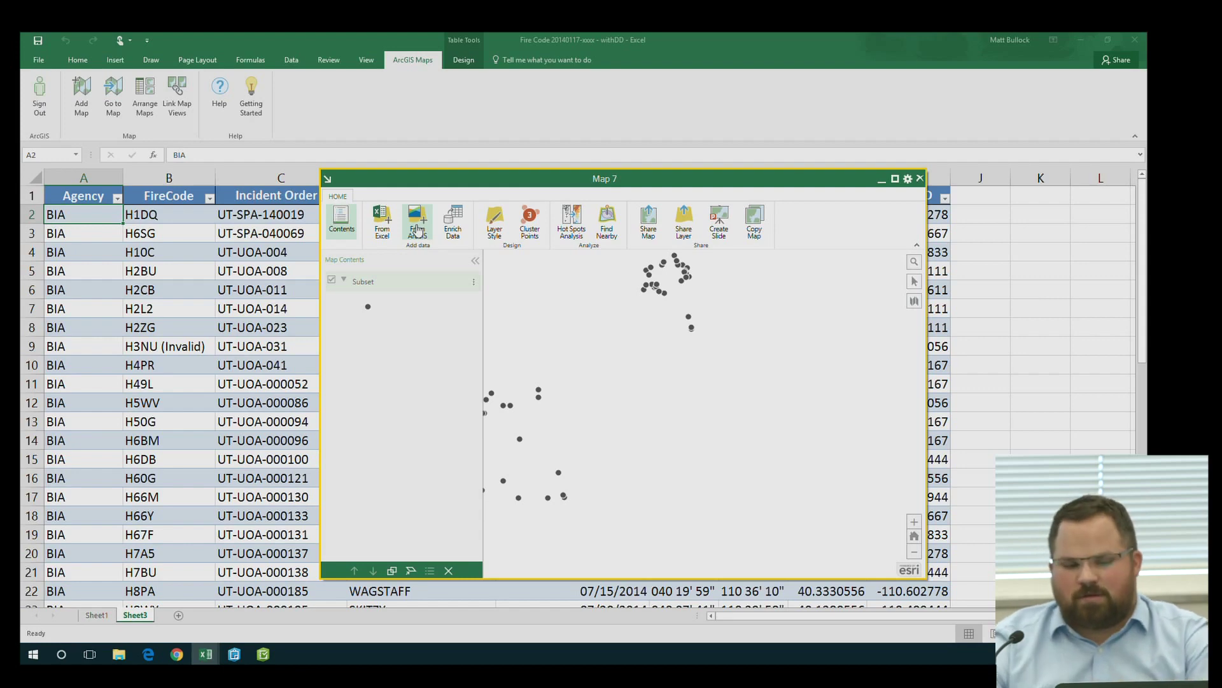
Inspect one fire point's attribute popup, then move Map 7 up-left and enlarge it
{"action": "left_click", "coordinate": [655, 290]}
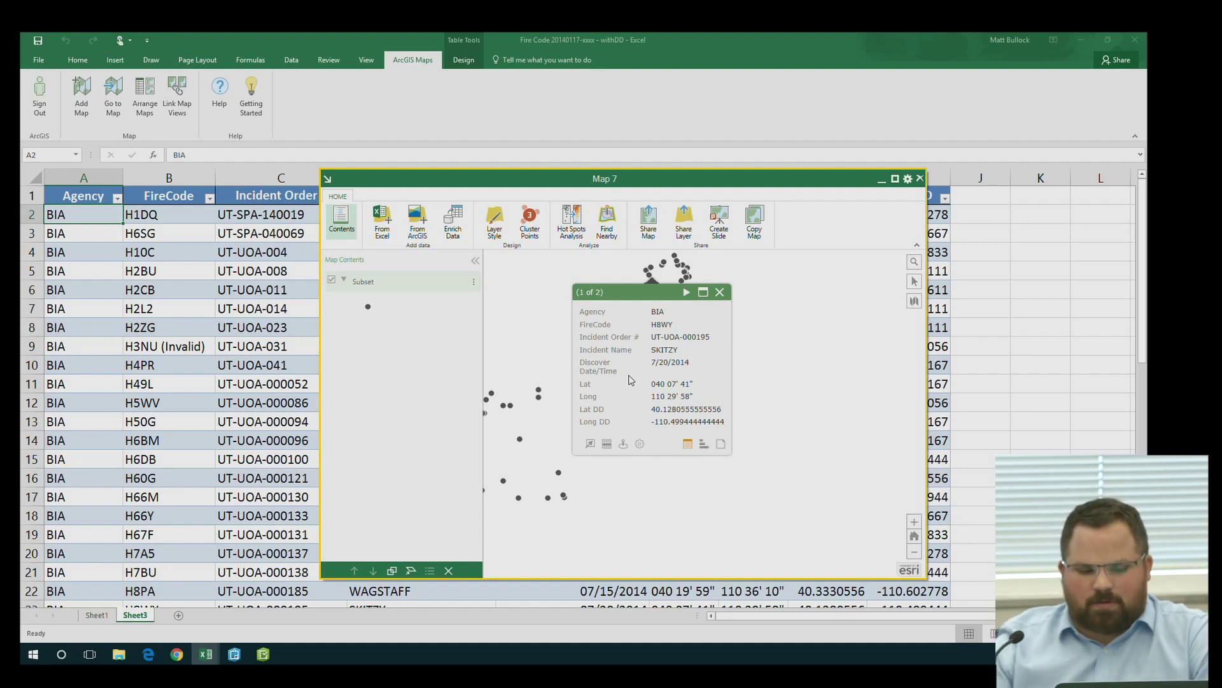
{"action": "left_click", "coordinate": [720, 292]}
{"action": "left_click_drag", "start_coordinate": [511, 182], "coordinate": [342, 85]}
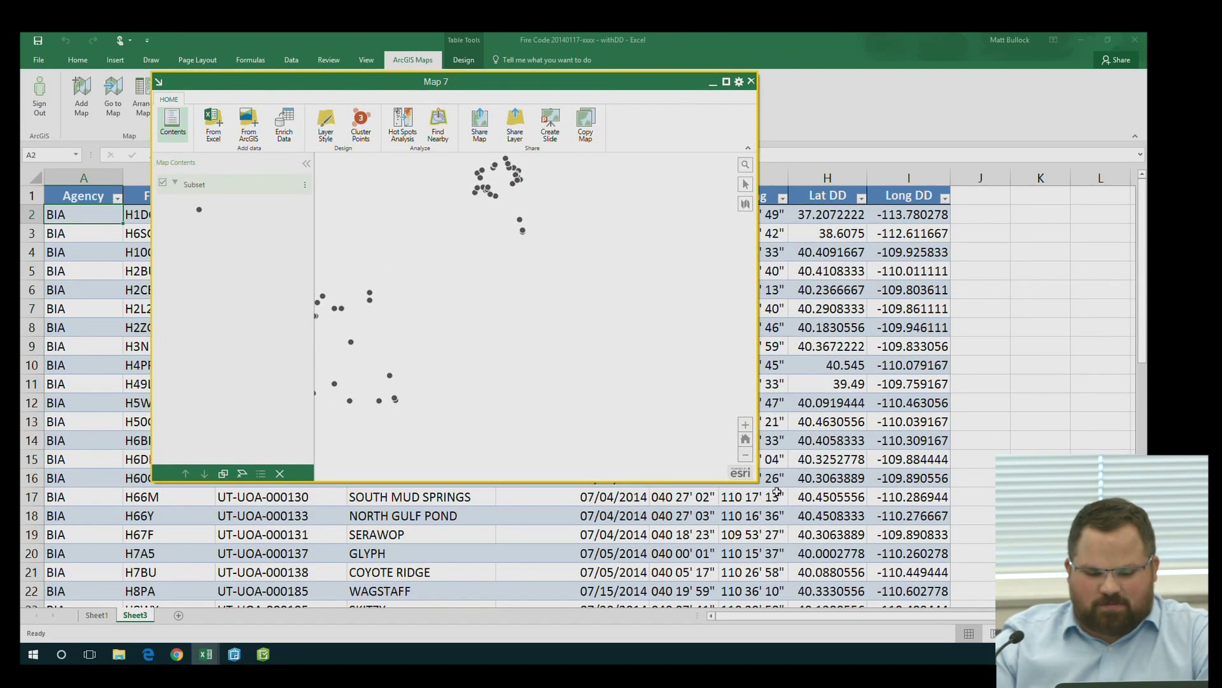
{"action": "left_click_drag", "start_coordinate": [757, 481], "coordinate": [985, 584]}
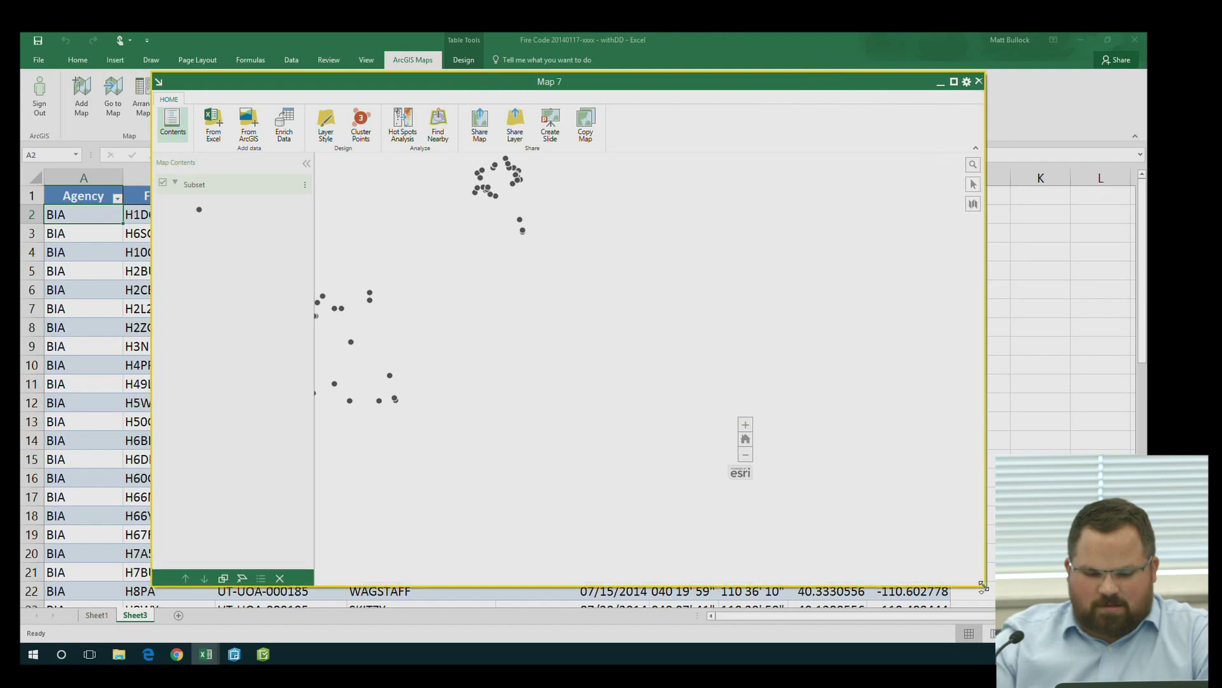
{"action": "left_click_drag", "start_coordinate": [487, 216], "coordinate": [557, 304]}
{"action": "scroll", "coordinate": [555, 293], "scroll_direction": "up", "scroll_amount": 1}
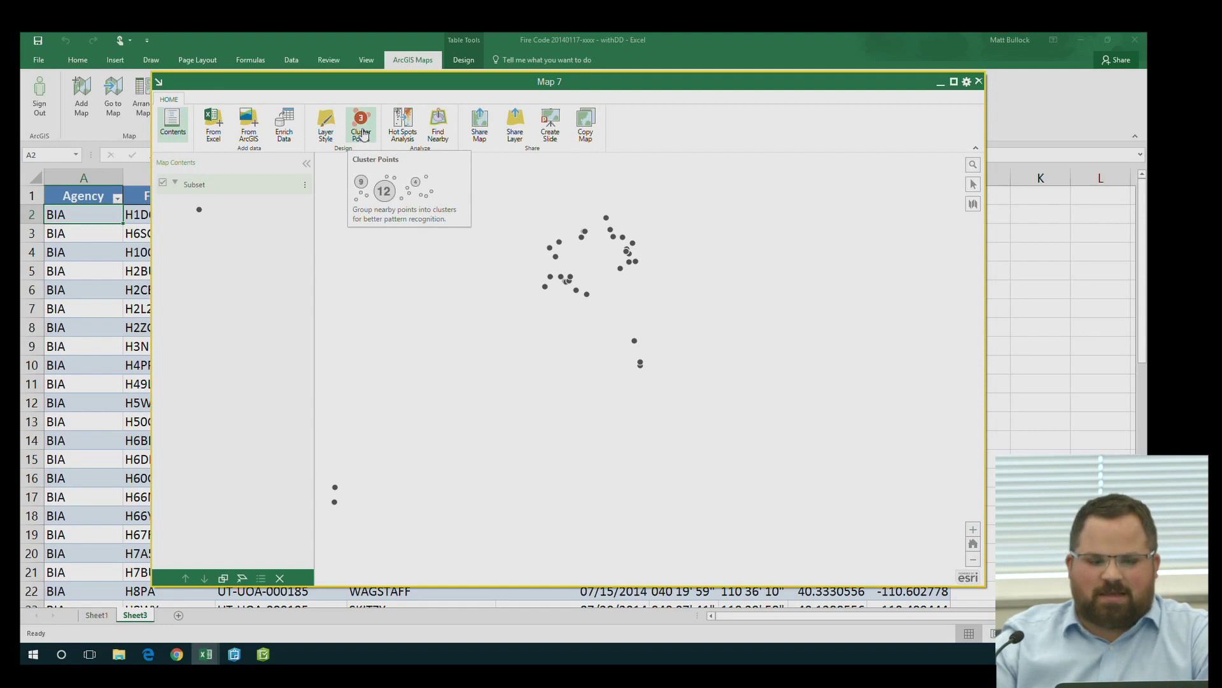
Turn clustering on for the Subset layer, showing red clusters of 30, 9 and 10
{"action": "left_click", "coordinate": [361, 130]}
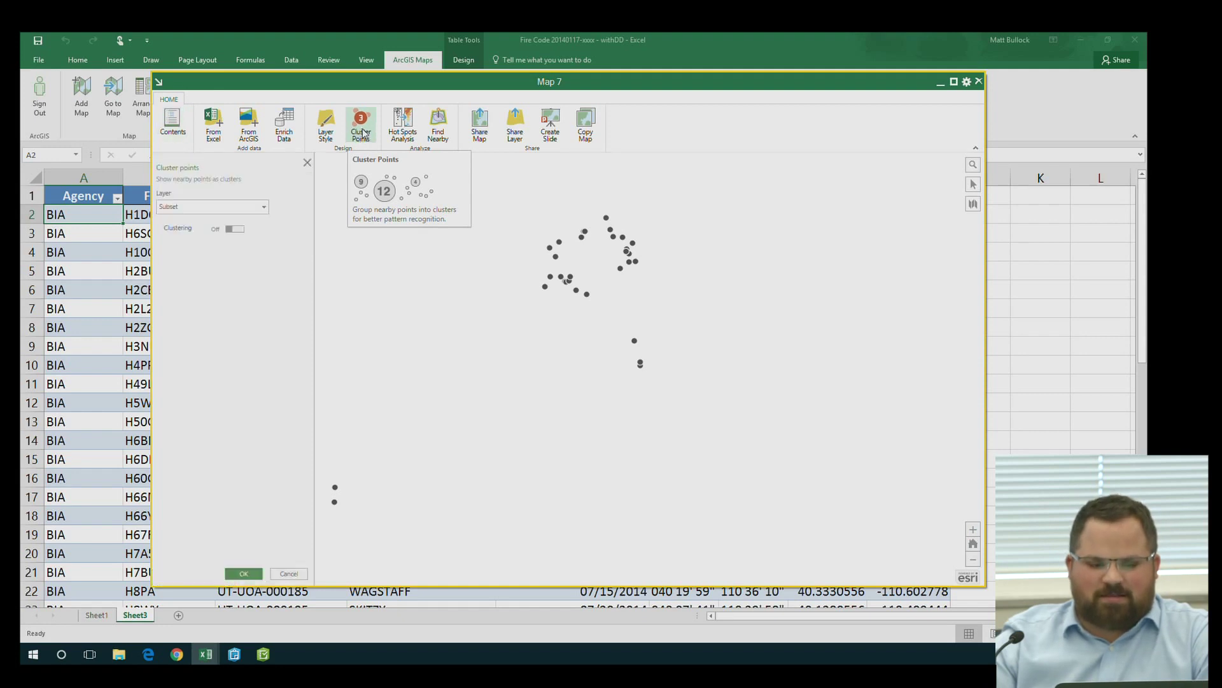
{"action": "left_click", "coordinate": [235, 229]}
{"action": "scroll", "coordinate": [476, 349], "scroll_direction": "down", "scroll_amount": 1}
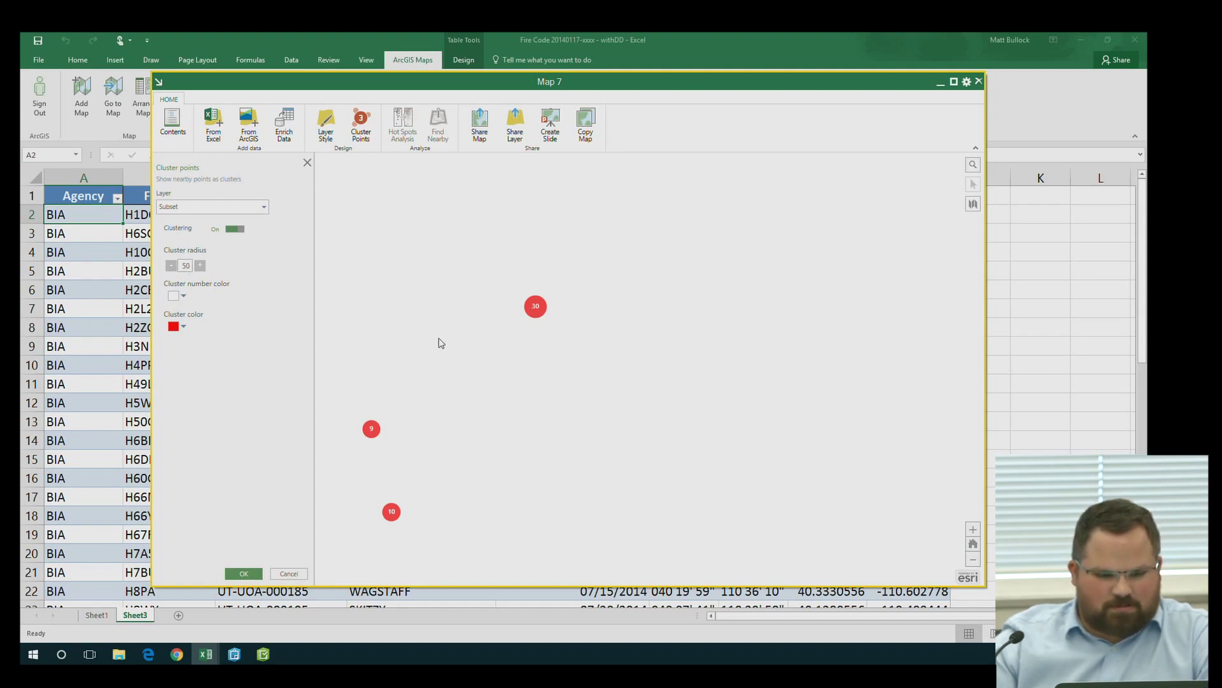
{"action": "left_click_drag", "start_coordinate": [488, 341], "coordinate": [603, 340]}
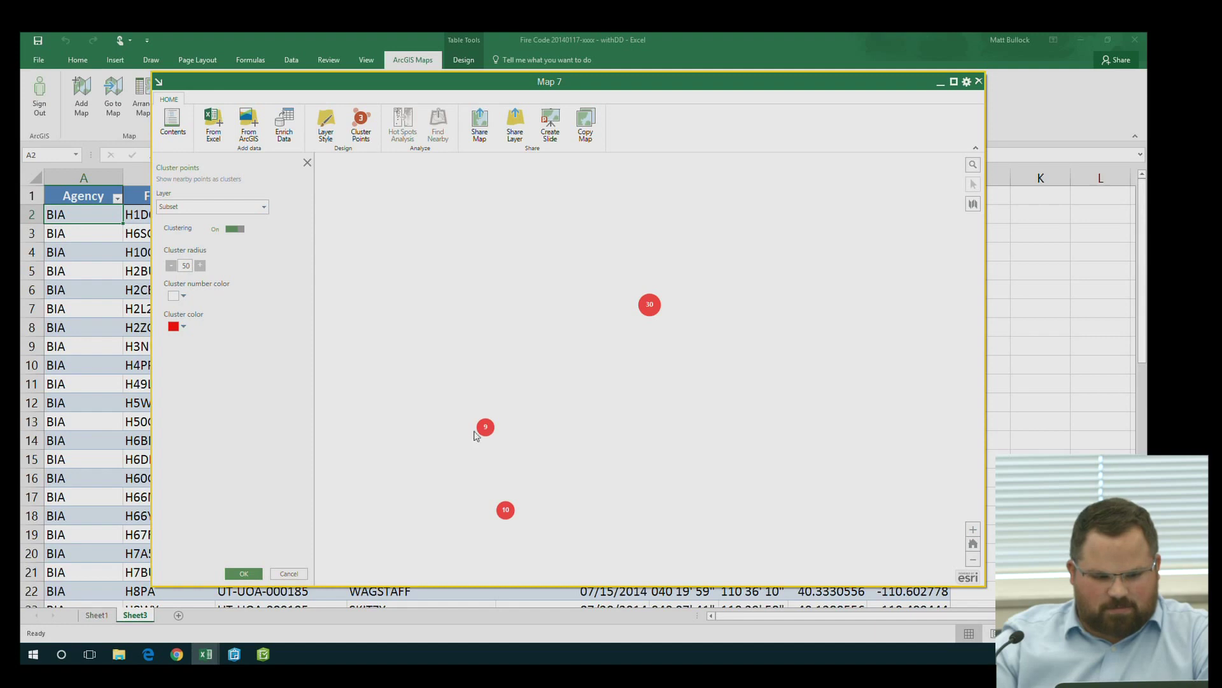
{"action": "left_click", "coordinate": [287, 574]}
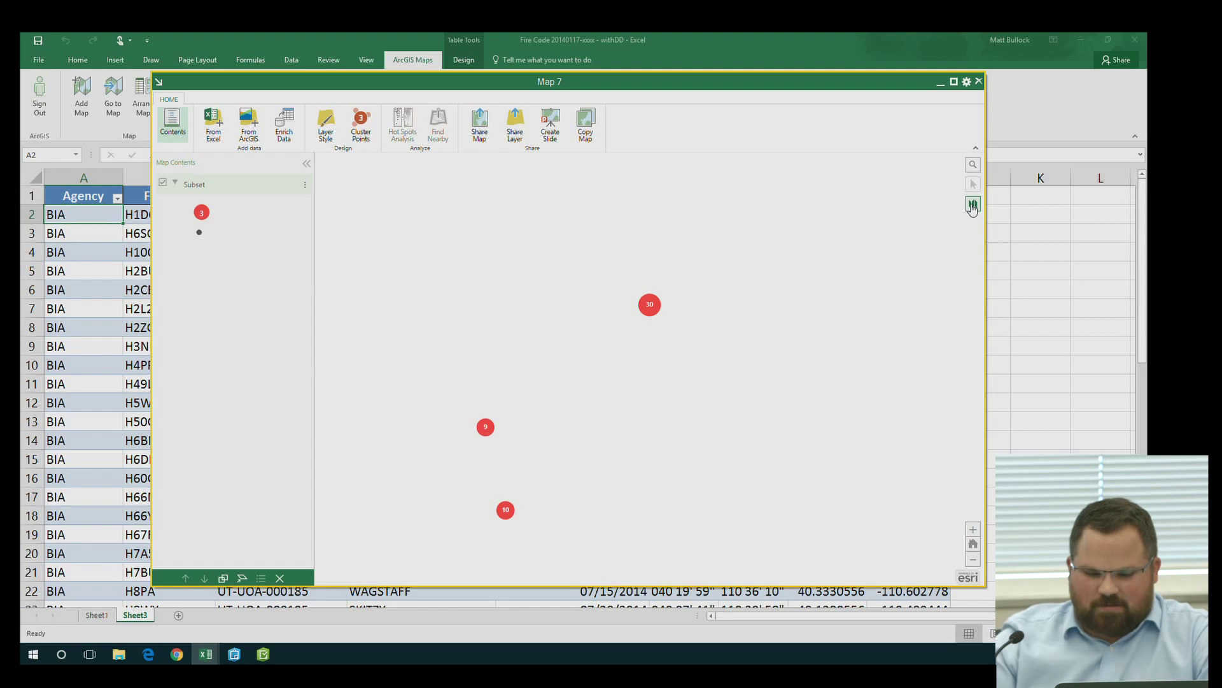
Switch Map 7 to the Topographic basemap and zoom in on the Uinta Basin clusters
{"action": "left_click", "coordinate": [972, 205]}
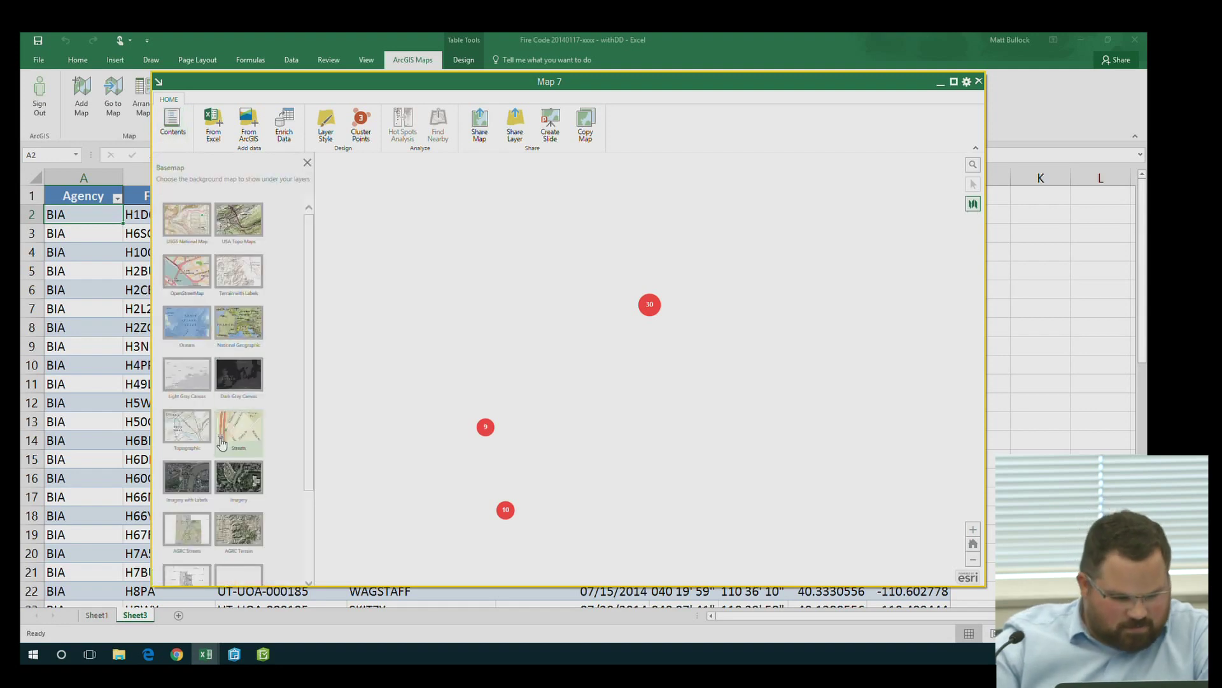
{"action": "left_click", "coordinate": [198, 428]}
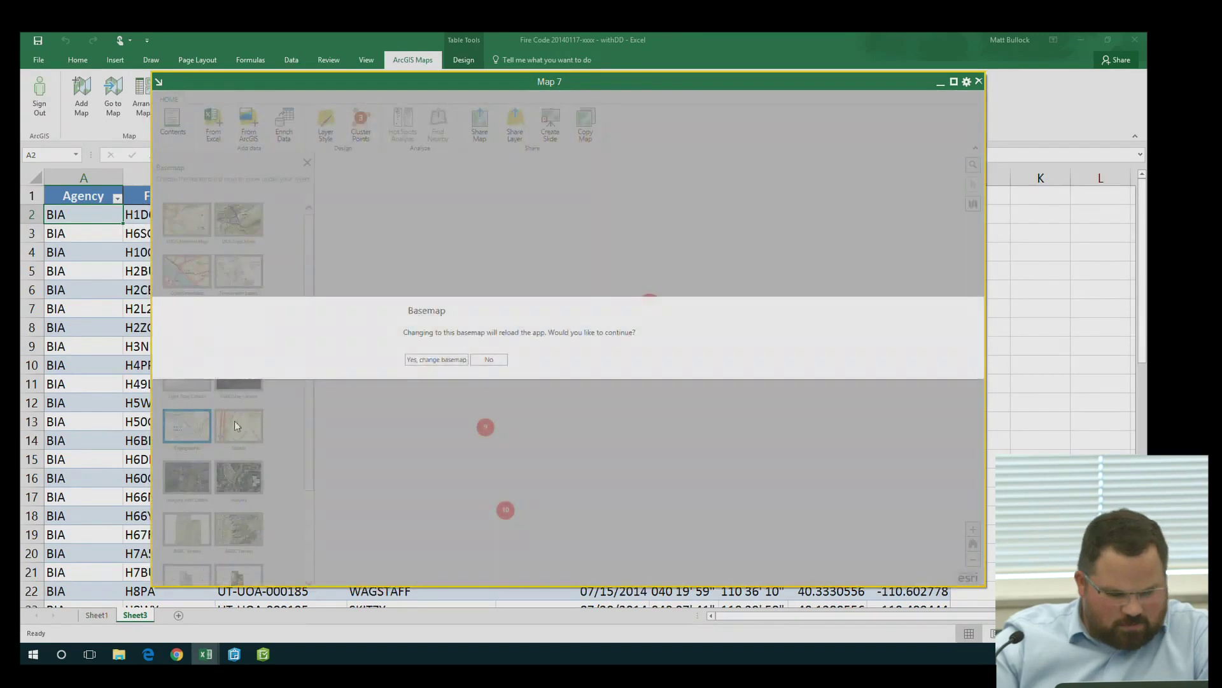
{"action": "left_click", "coordinate": [433, 360]}
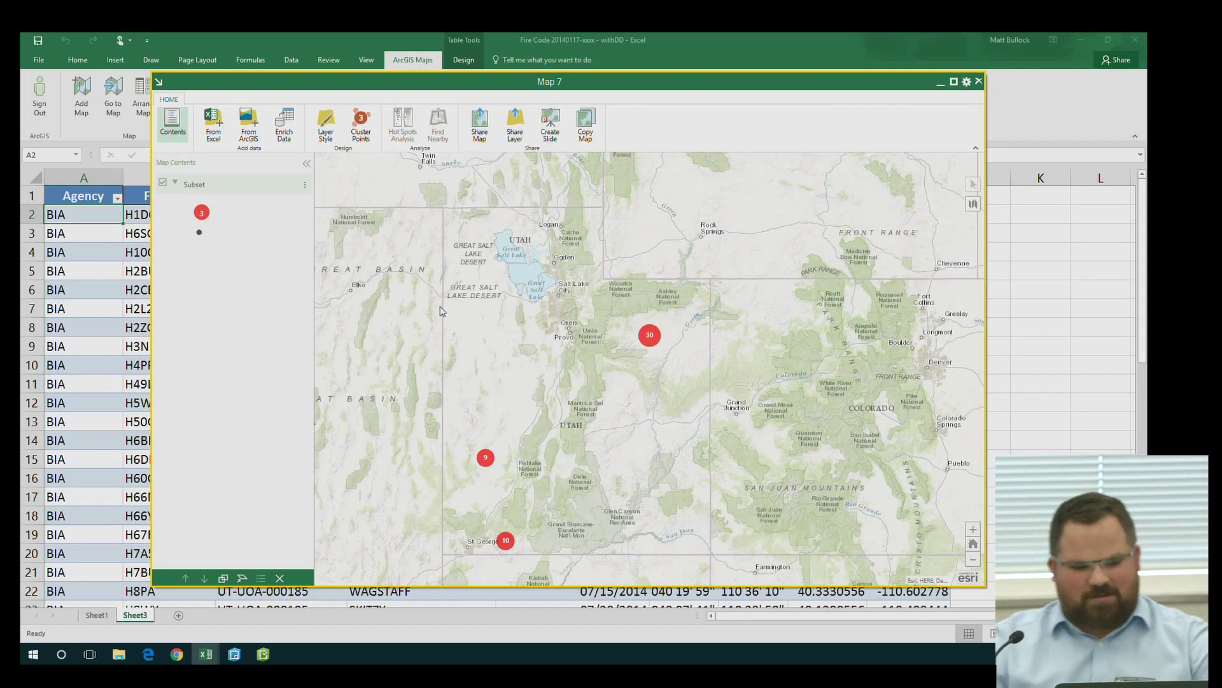
{"action": "scroll", "coordinate": [652, 343], "scroll_direction": "up", "scroll_amount": 1}
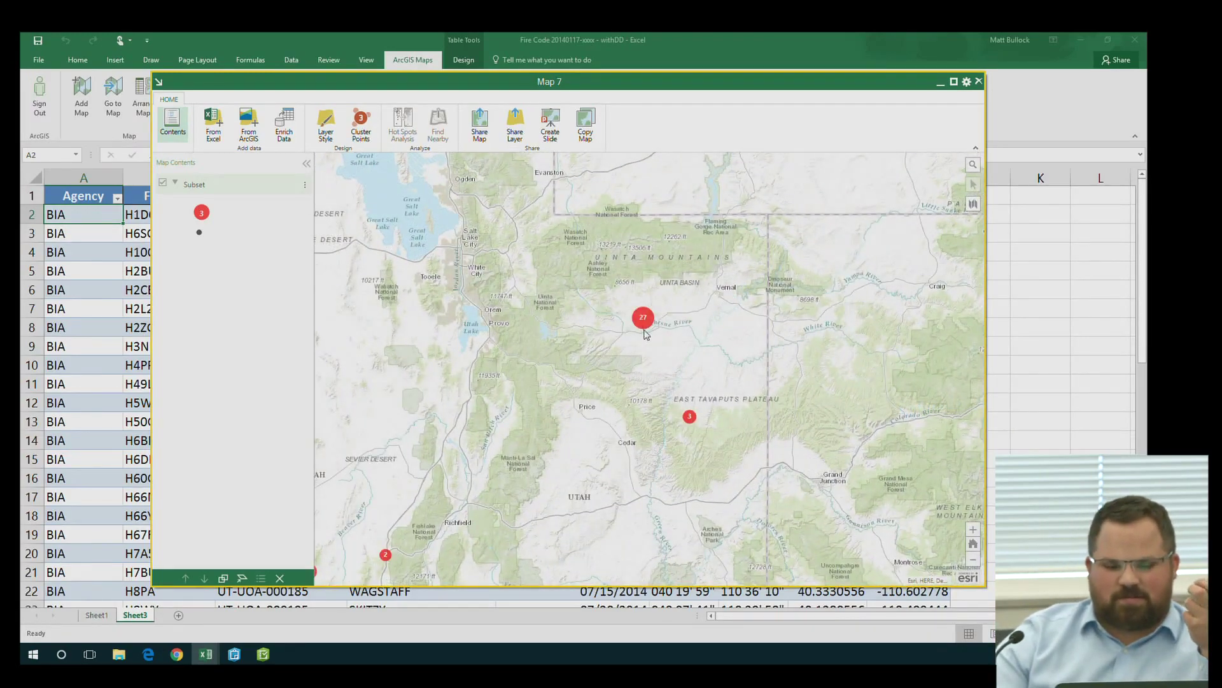
{"action": "scroll", "coordinate": [644, 331], "scroll_direction": "up", "scroll_amount": 1}
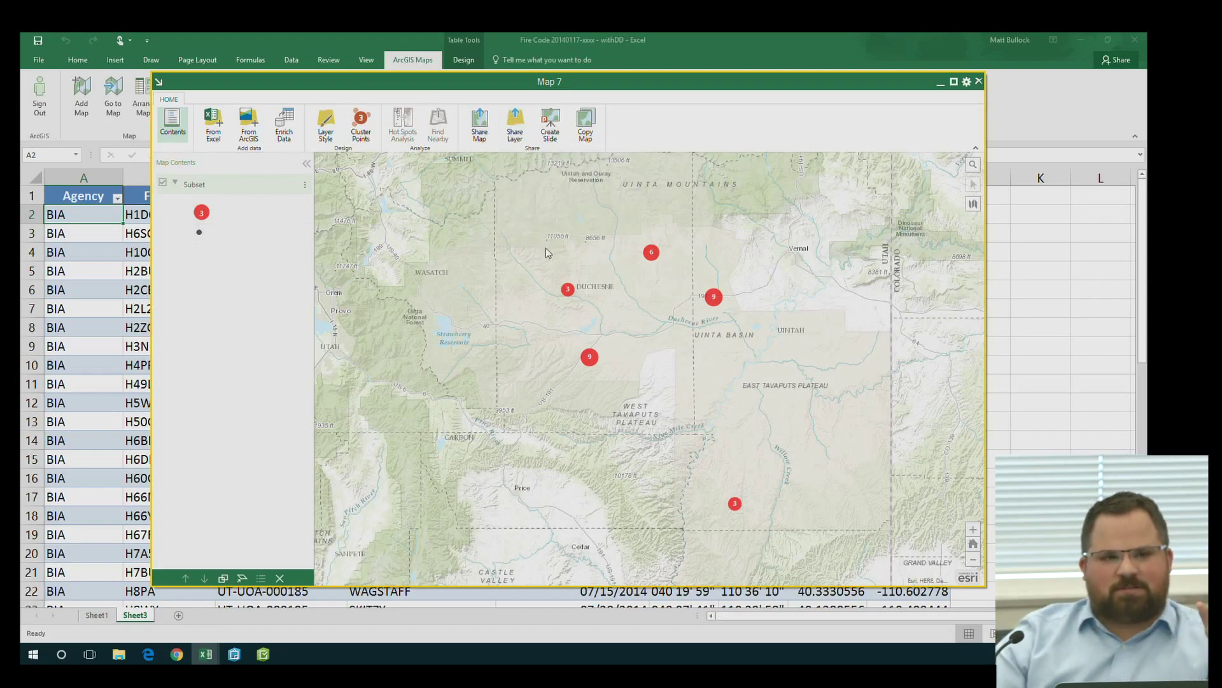
Share the Subset layer titled Fire Start with tag fire, then switch to ArcGIS Online
{"action": "left_click", "coordinate": [513, 137]}
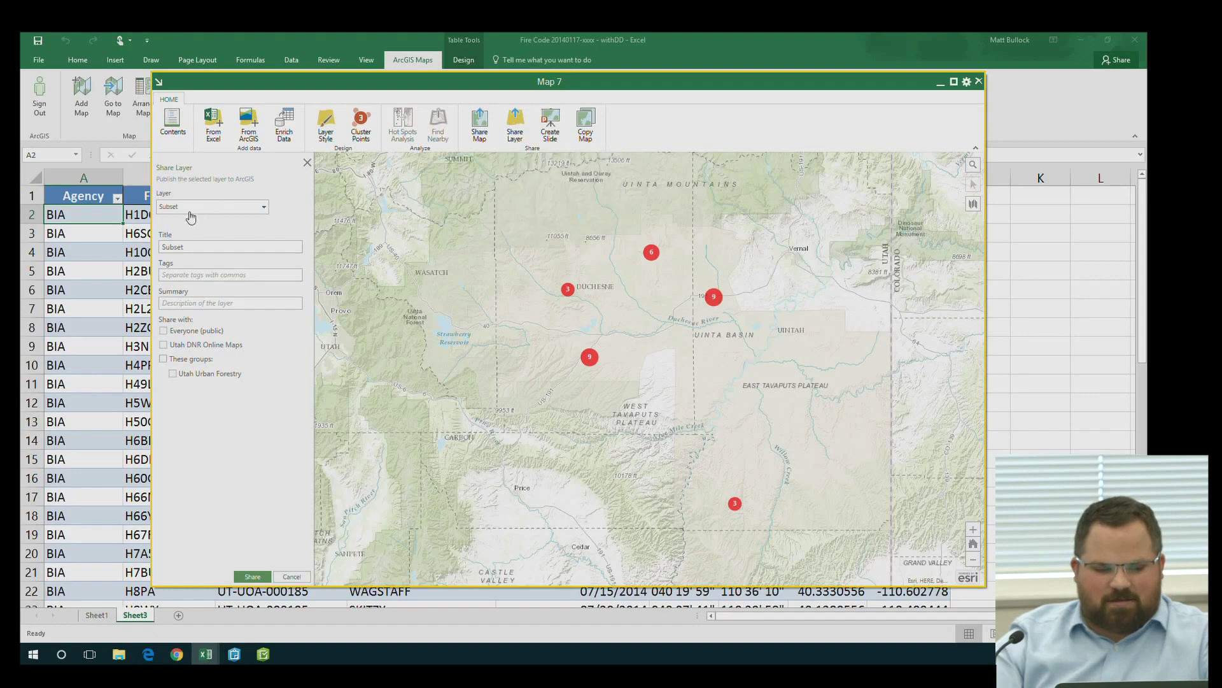
{"action": "double_click", "coordinate": [205, 246]}
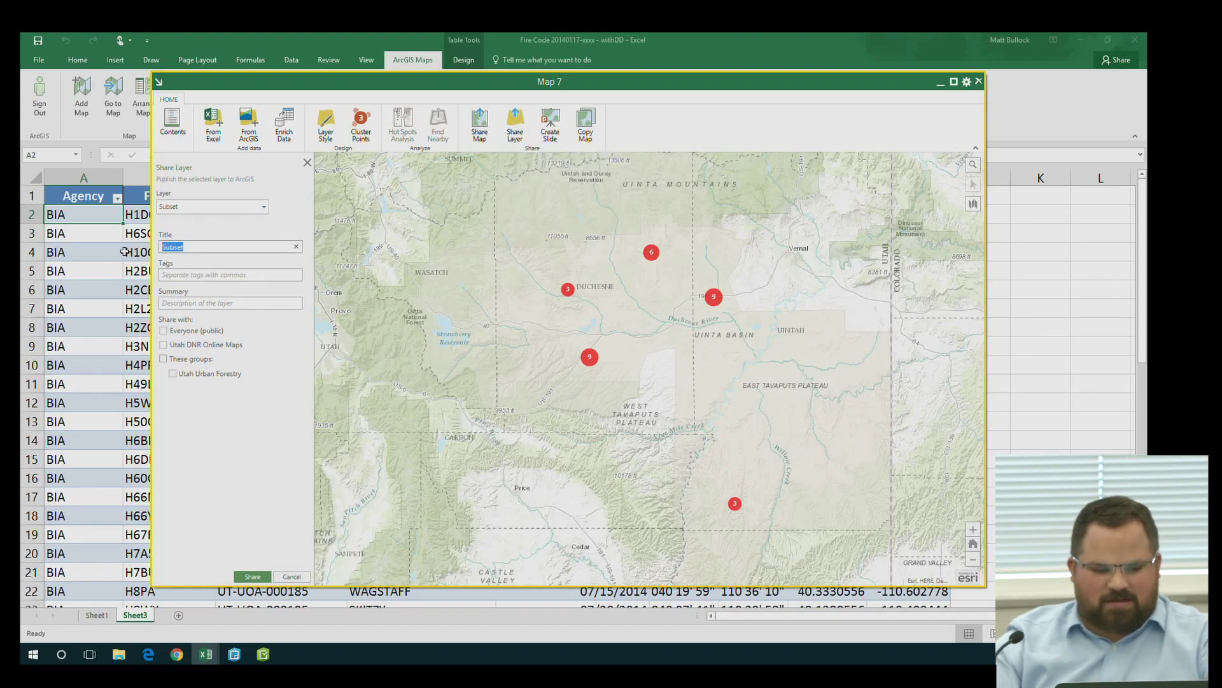
{"action": "type", "text": "Fire"}
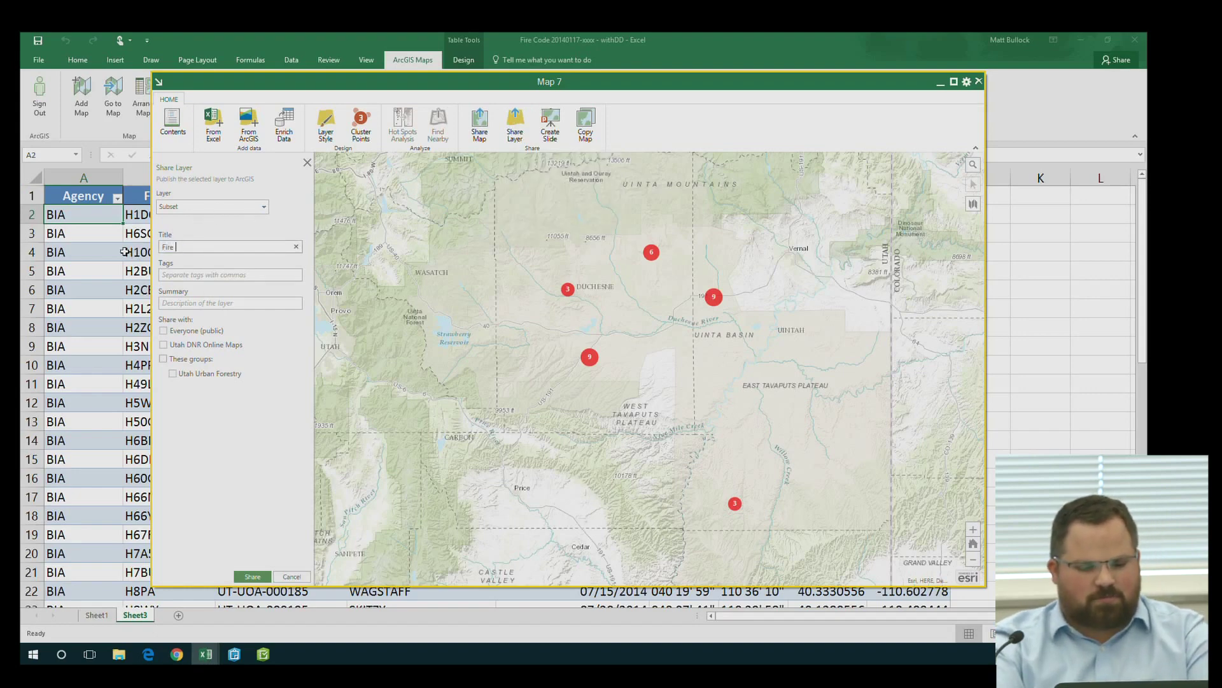
{"action": "type", "text": "fire"}
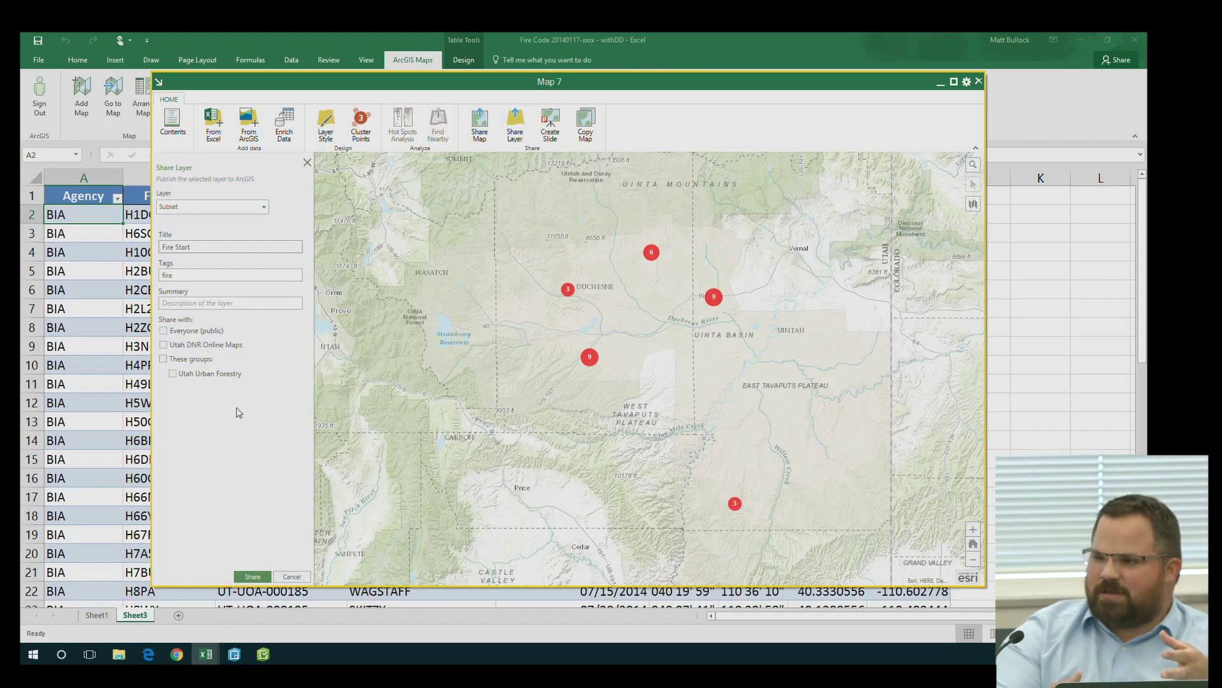
{"action": "left_click", "coordinate": [185, 653]}
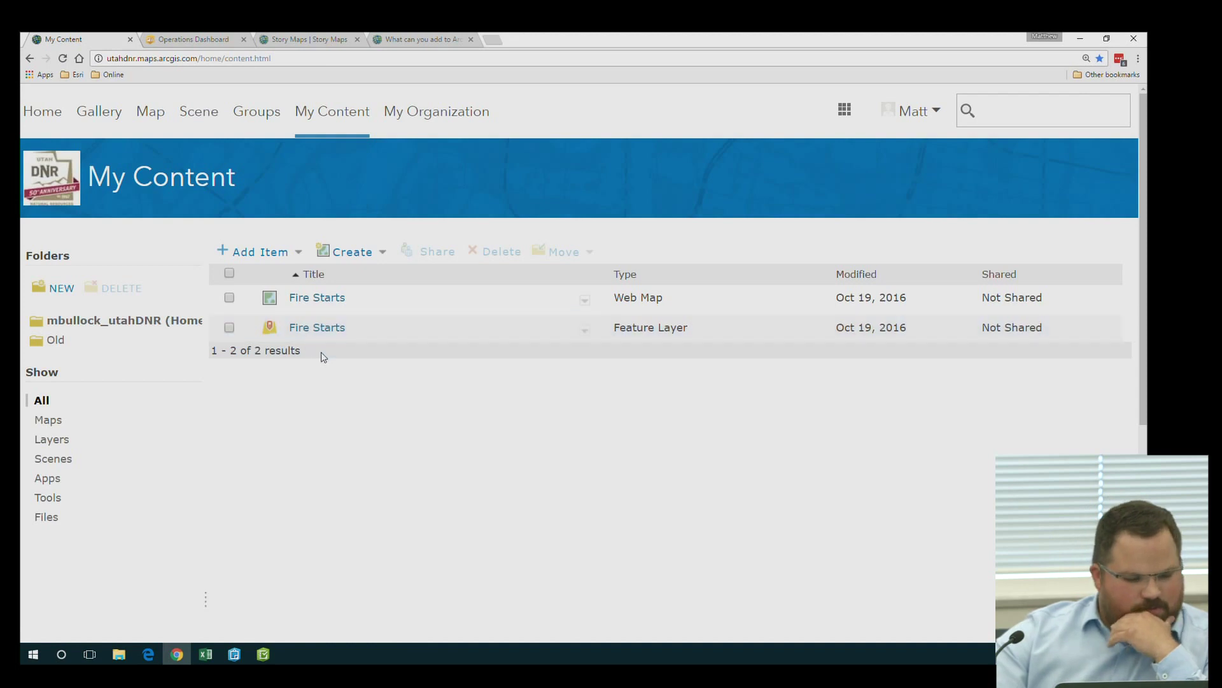
Open the Fire Starts web map from My Content in Map Viewer
{"action": "left_click", "coordinate": [585, 301]}
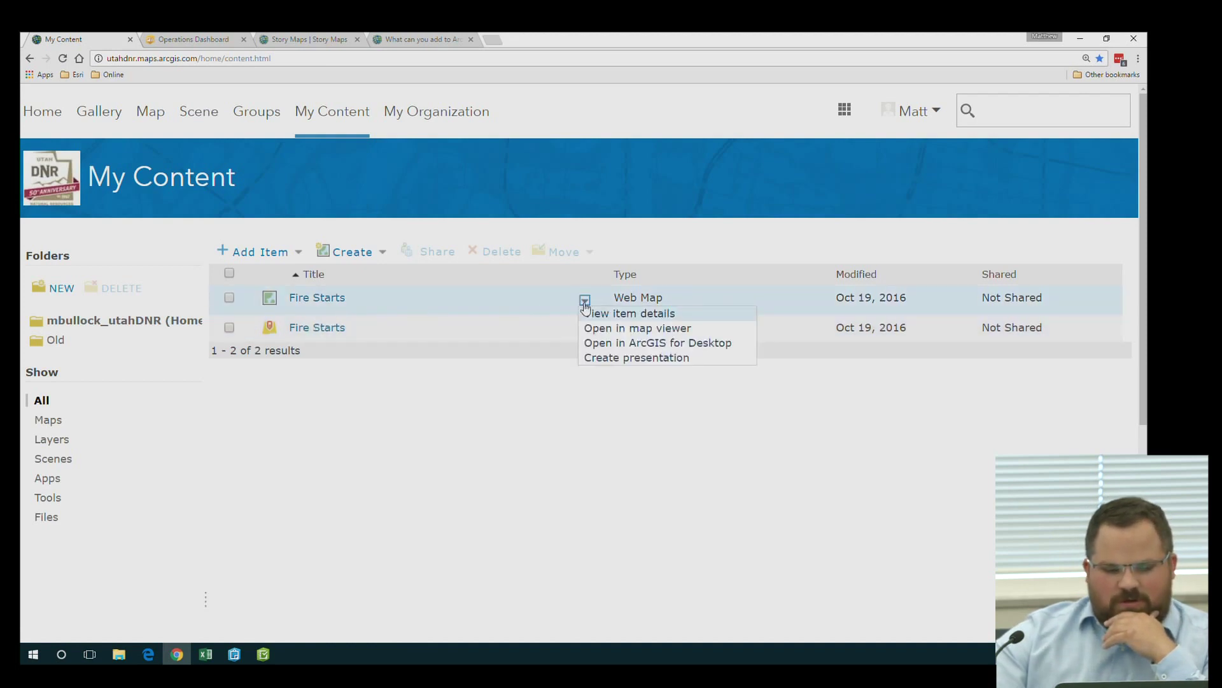
{"action": "left_click", "coordinate": [605, 329]}
{"action": "left_click", "coordinate": [533, 431]}
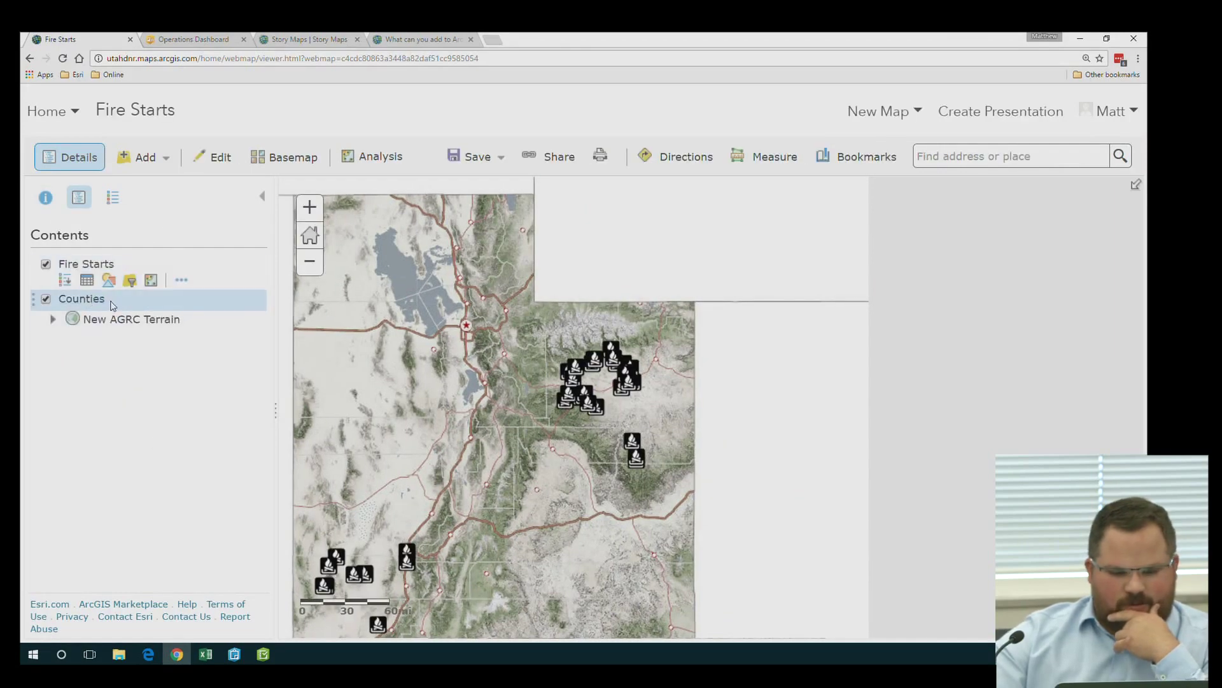
Change the basemap to Light Gray Canvas and centre the map on Utah
{"action": "left_click", "coordinate": [284, 171]}
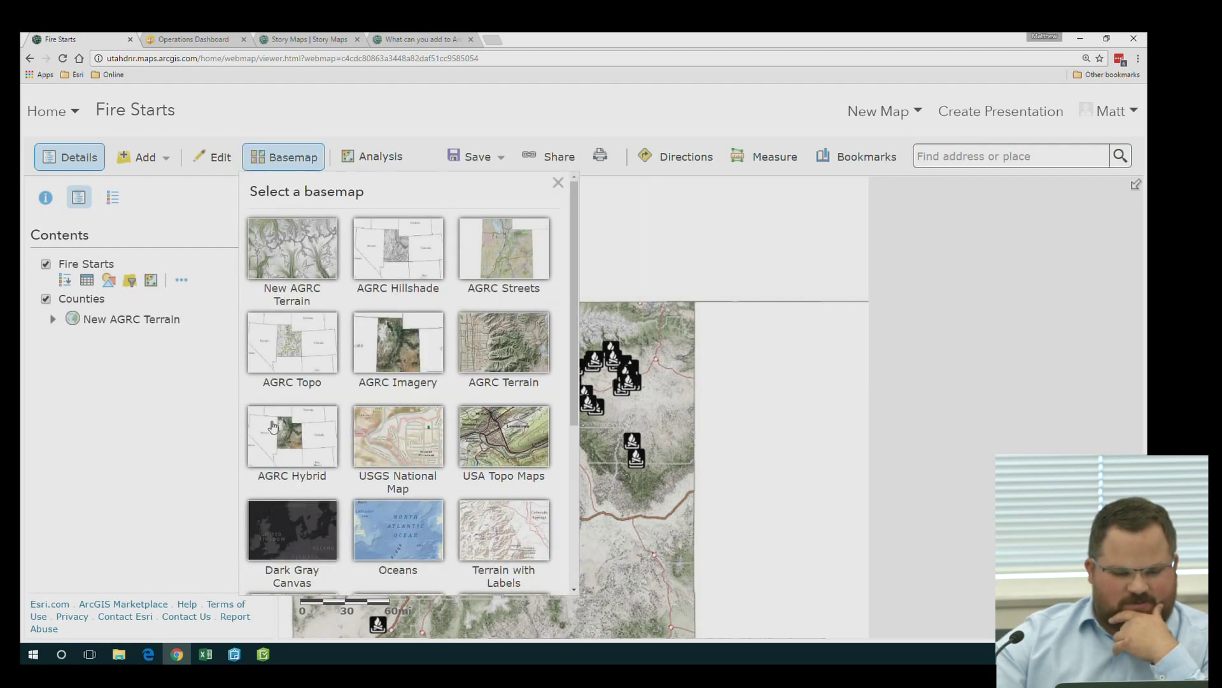
{"action": "scroll", "coordinate": [274, 428], "scroll_direction": "down", "scroll_amount": 3}
{"action": "left_click", "coordinate": [293, 497]}
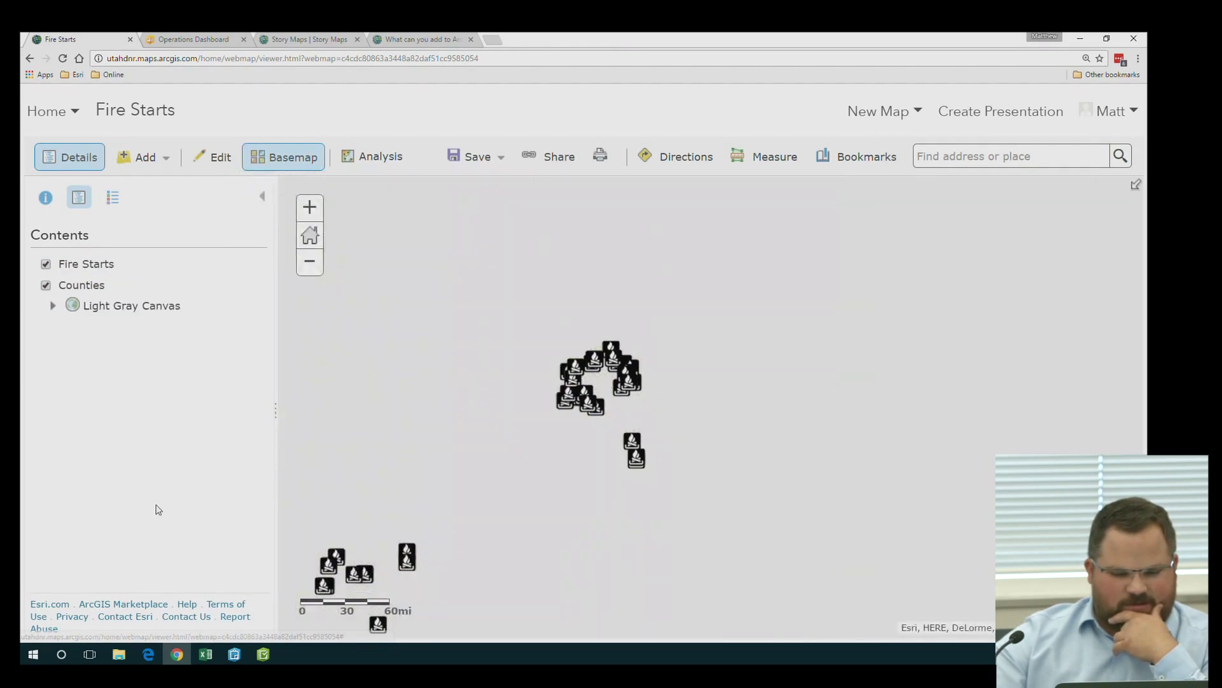
{"action": "left_click_drag", "start_coordinate": [409, 393], "coordinate": [514, 370]}
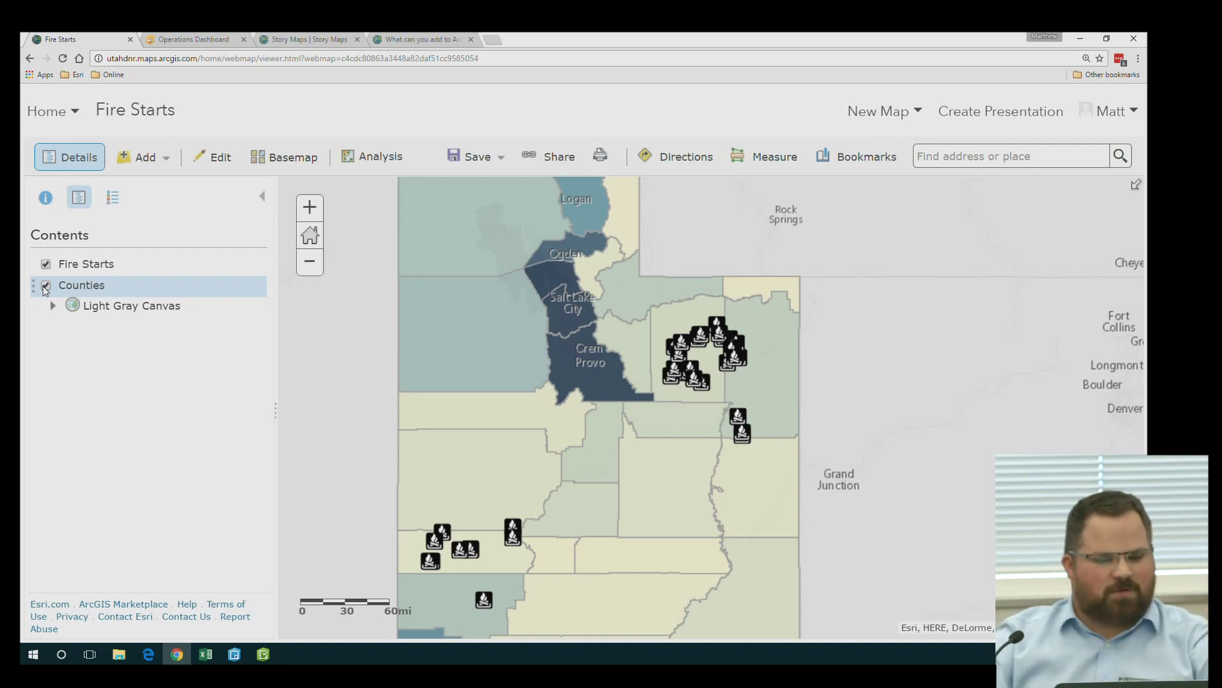
Show the Fire Starts map's analysis tools, expanding Summarize Data and Data Enrichment to reveal Enrich Layer
{"action": "left_click", "coordinate": [365, 162]}
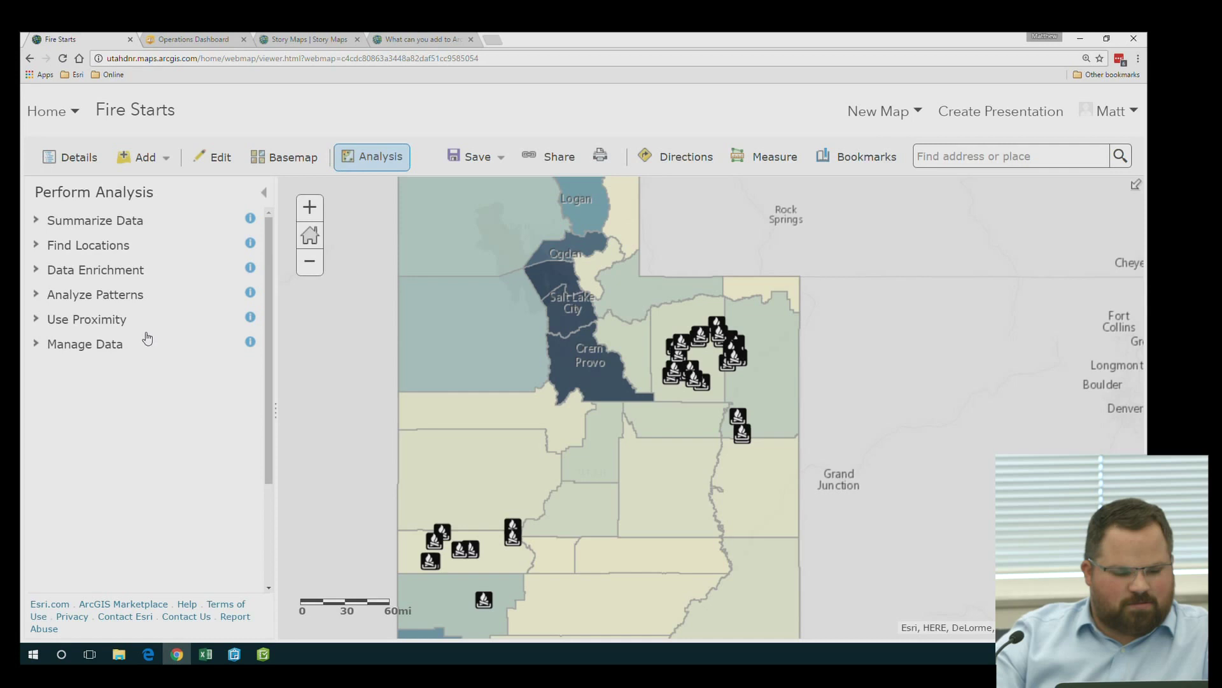
{"action": "left_click", "coordinate": [82, 221]}
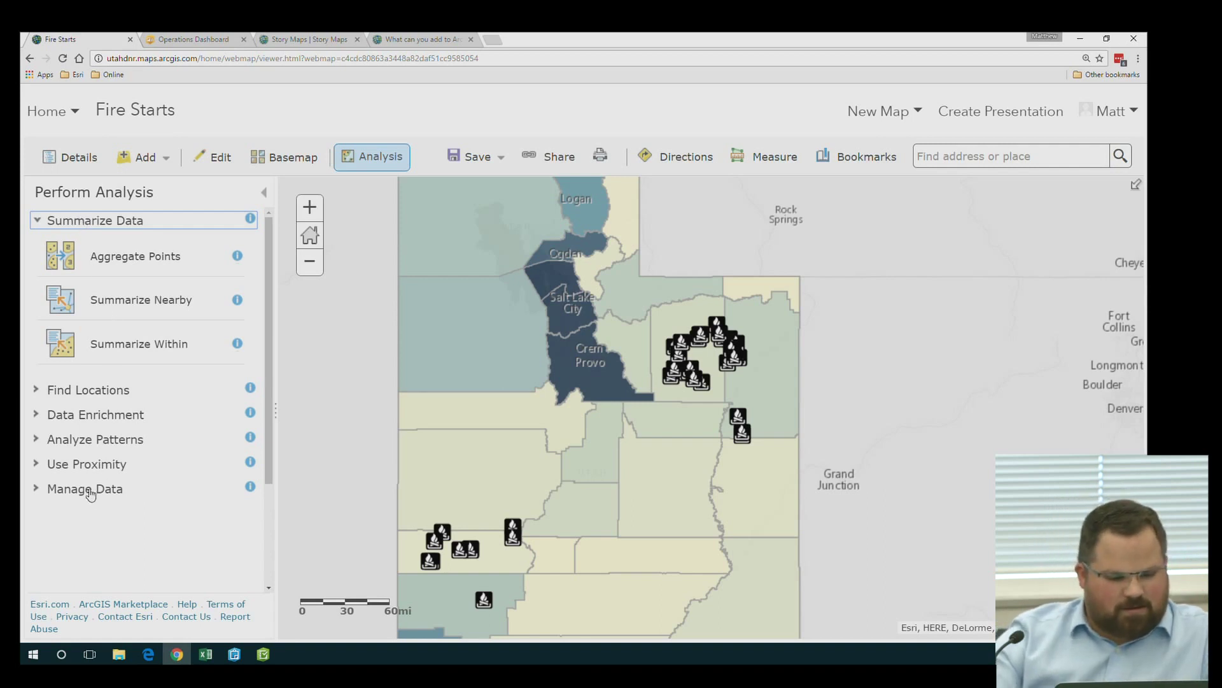
{"action": "left_click", "coordinate": [83, 415]}
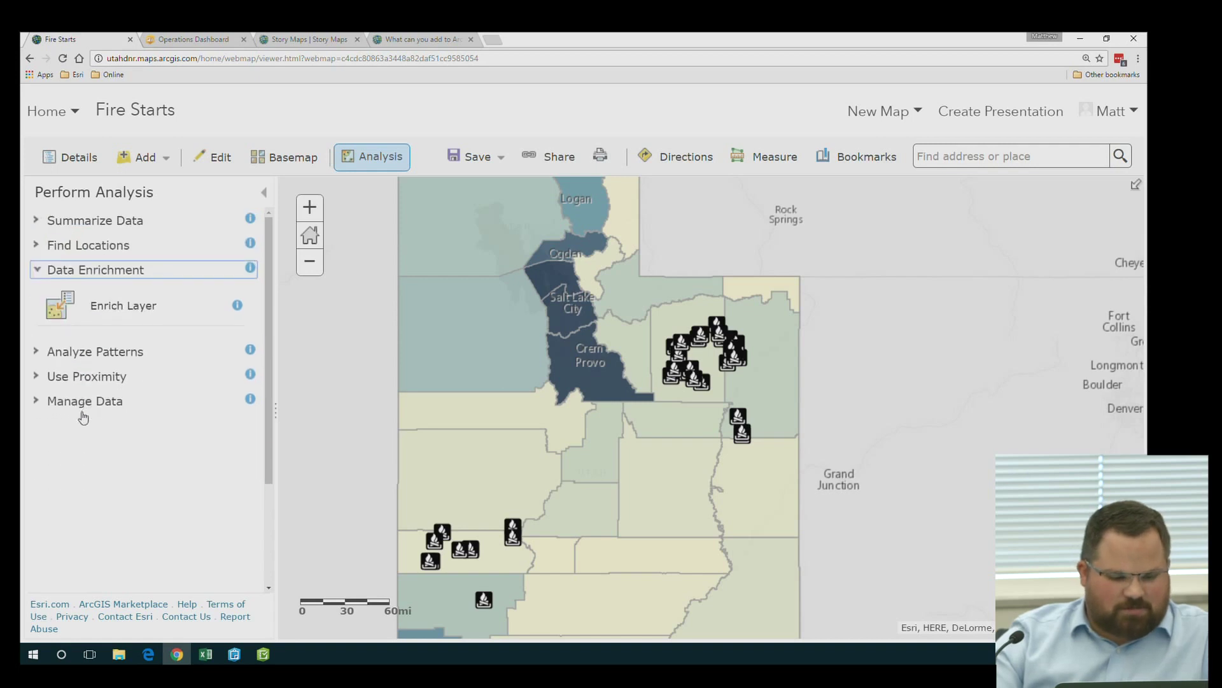
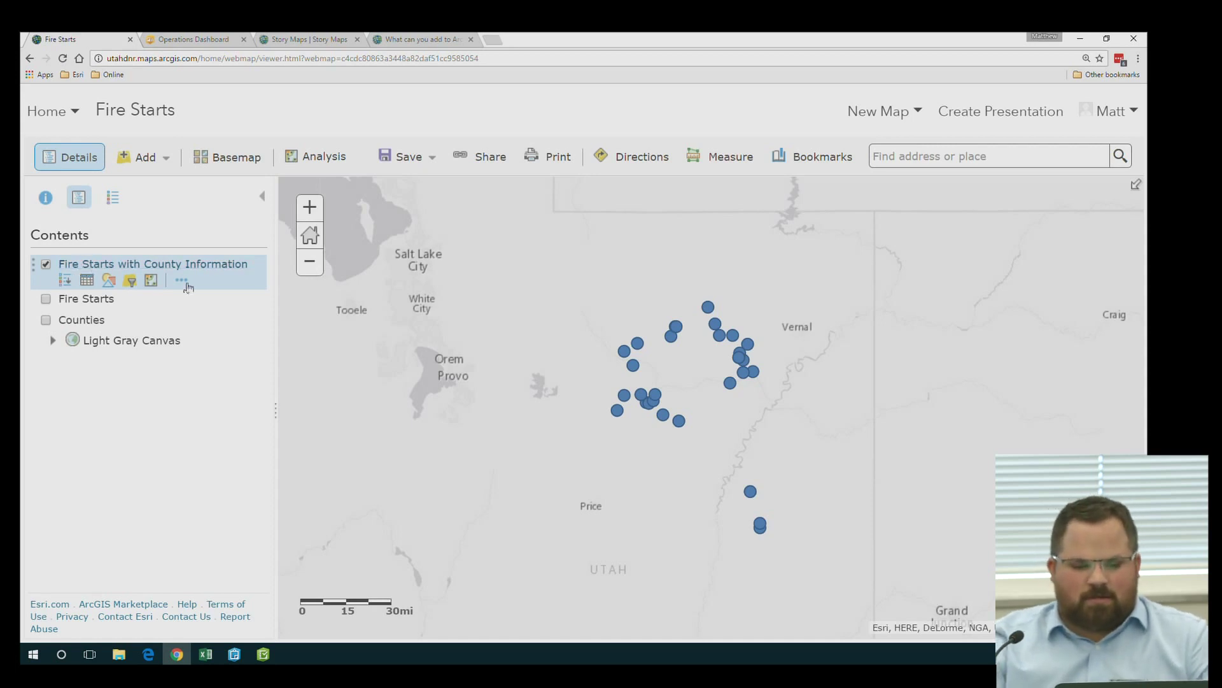
Open the pop-up of a fire start east of Provo, showing agency BIA and incident SOUTH SADIES HOLLOW
{"action": "left_click", "coordinate": [638, 344]}
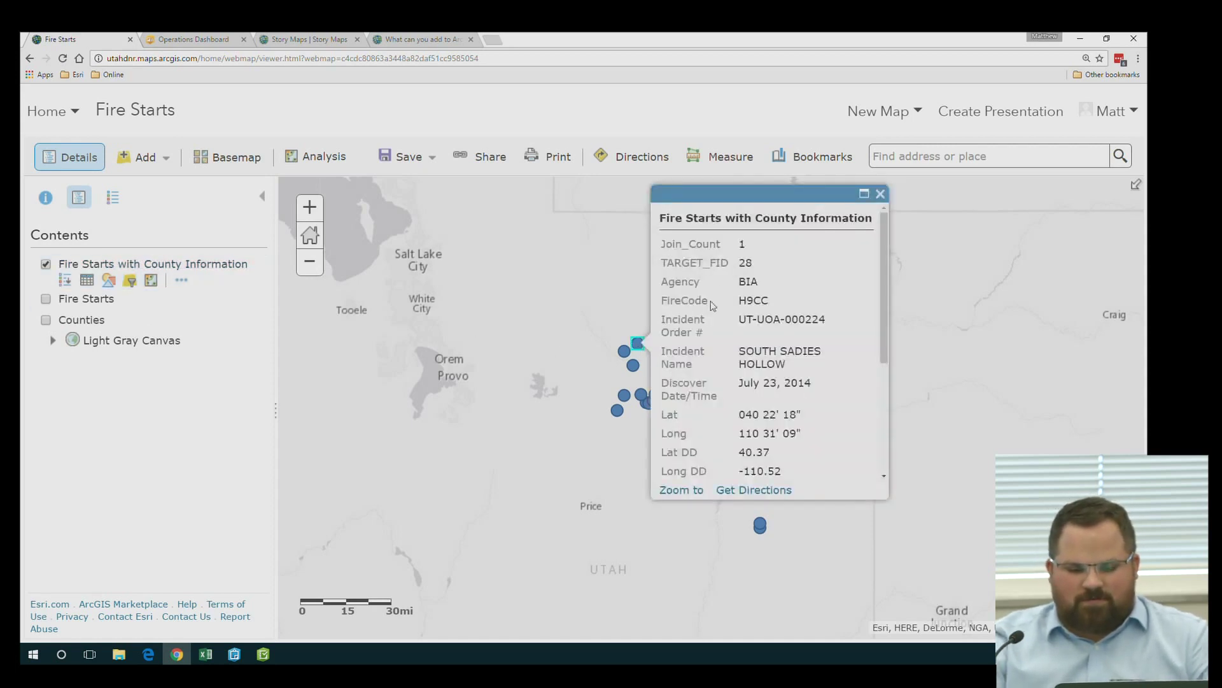
Open the Configure Attributes field list for the Fire Starts with County Information pop-up
{"action": "scroll", "coordinate": [737, 396], "scroll_direction": "down", "scroll_amount": 3}
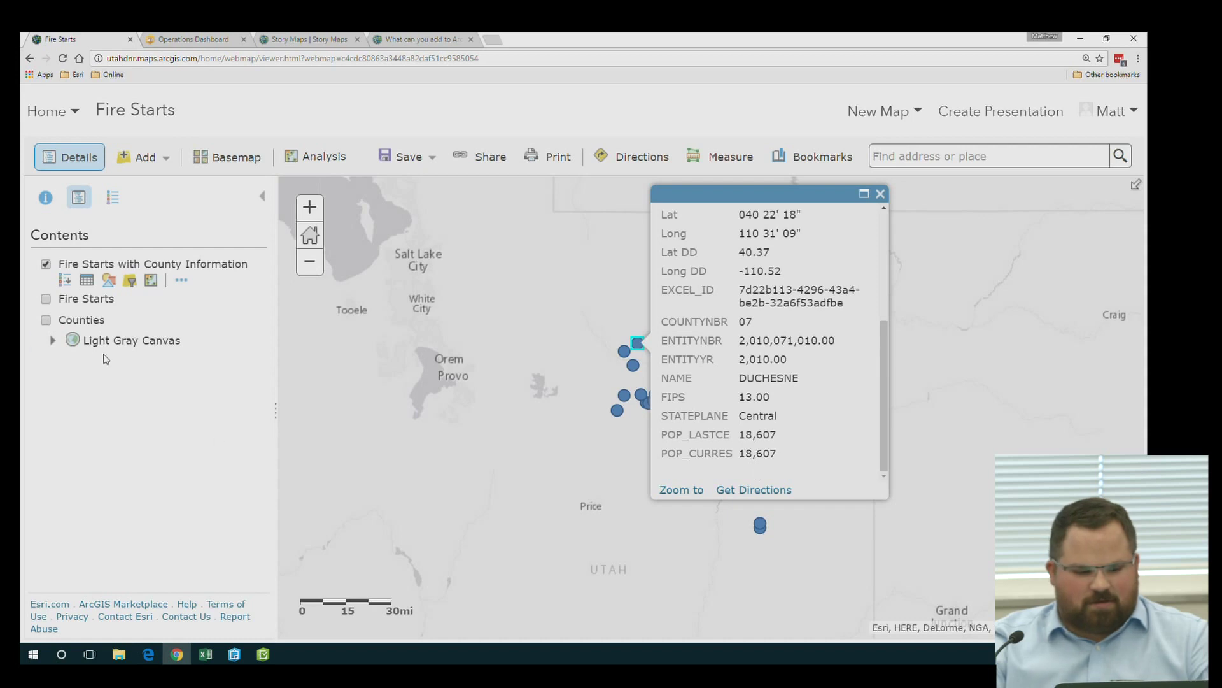
{"action": "left_click", "coordinate": [176, 280]}
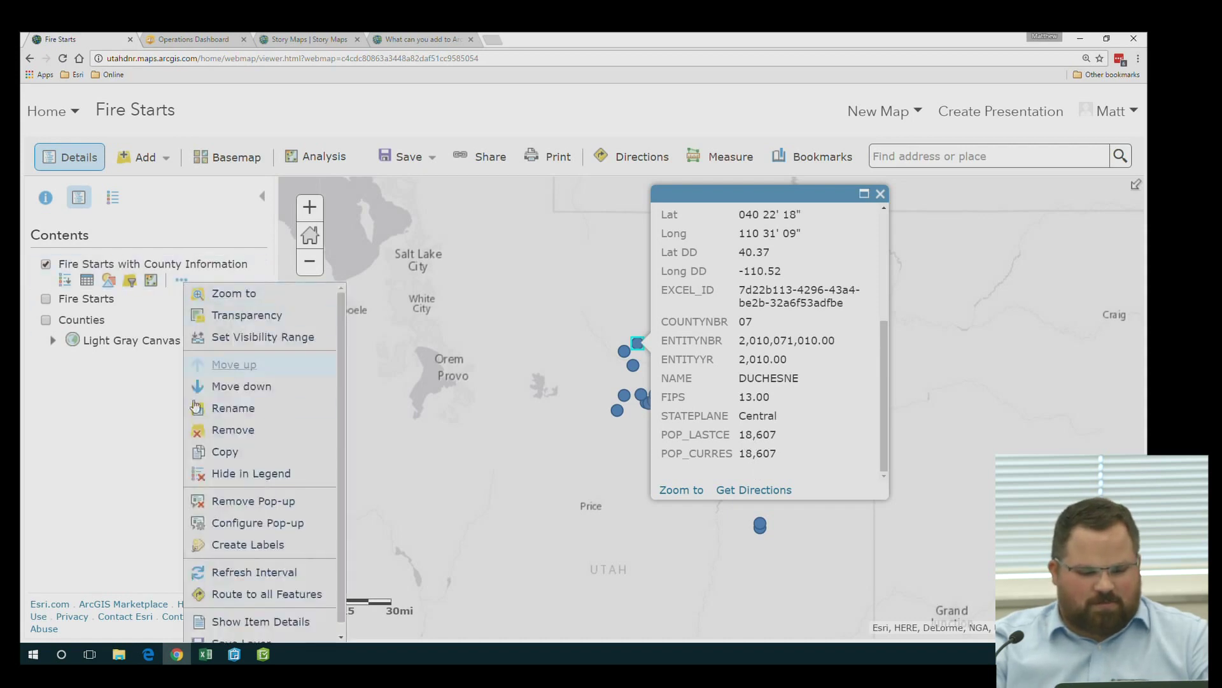
{"action": "left_click", "coordinate": [237, 525]}
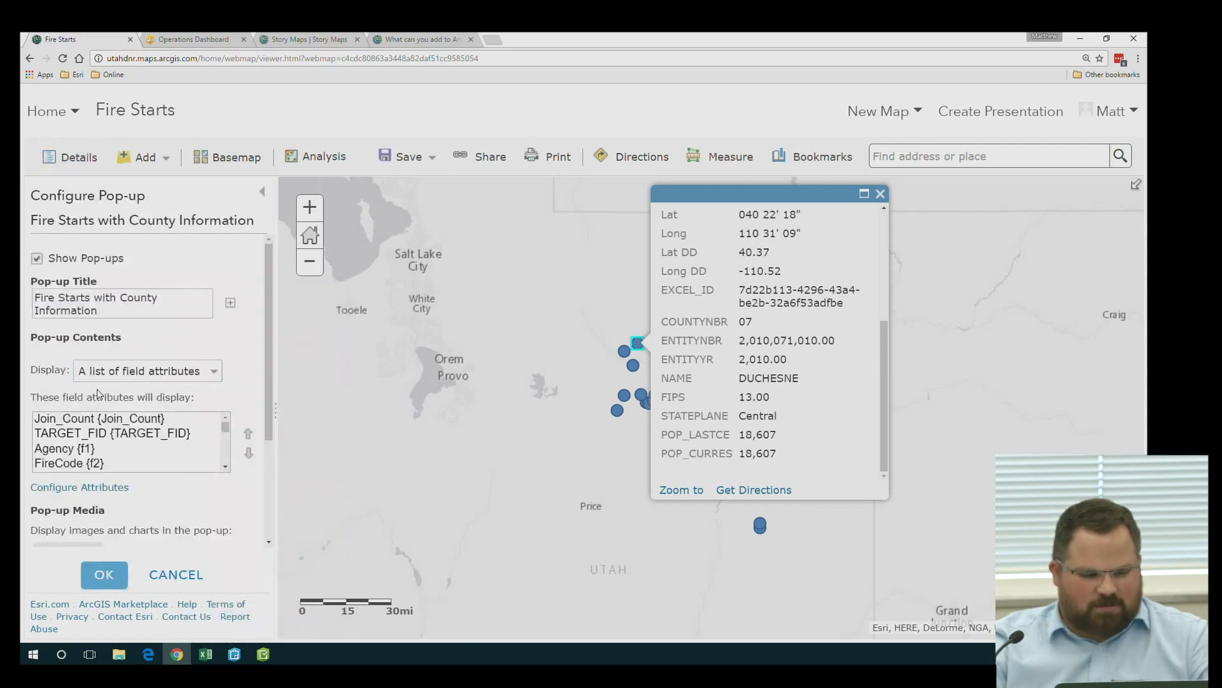
{"action": "left_click", "coordinate": [87, 487]}
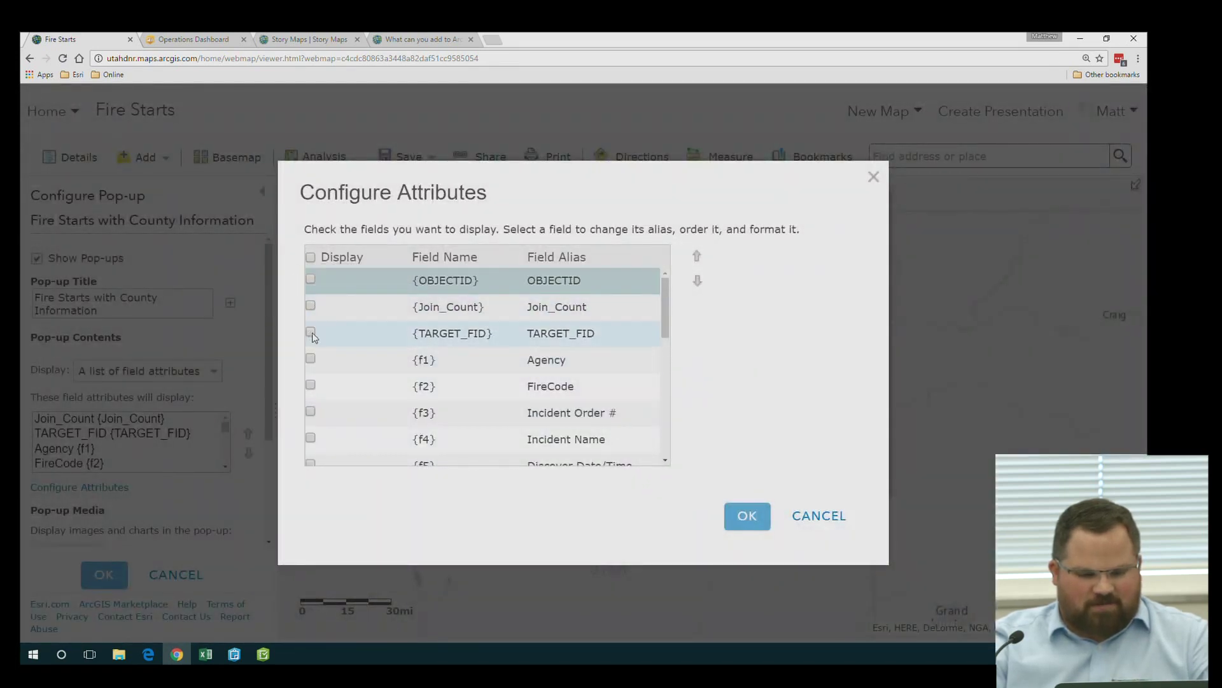
Display Agency, FireCode (aliased Fire Code), Incident Order #, Incident Name and Discover Date/Time in the pop-up
{"action": "left_click", "coordinate": [310, 359]}
{"action": "left_click", "coordinate": [311, 386]}
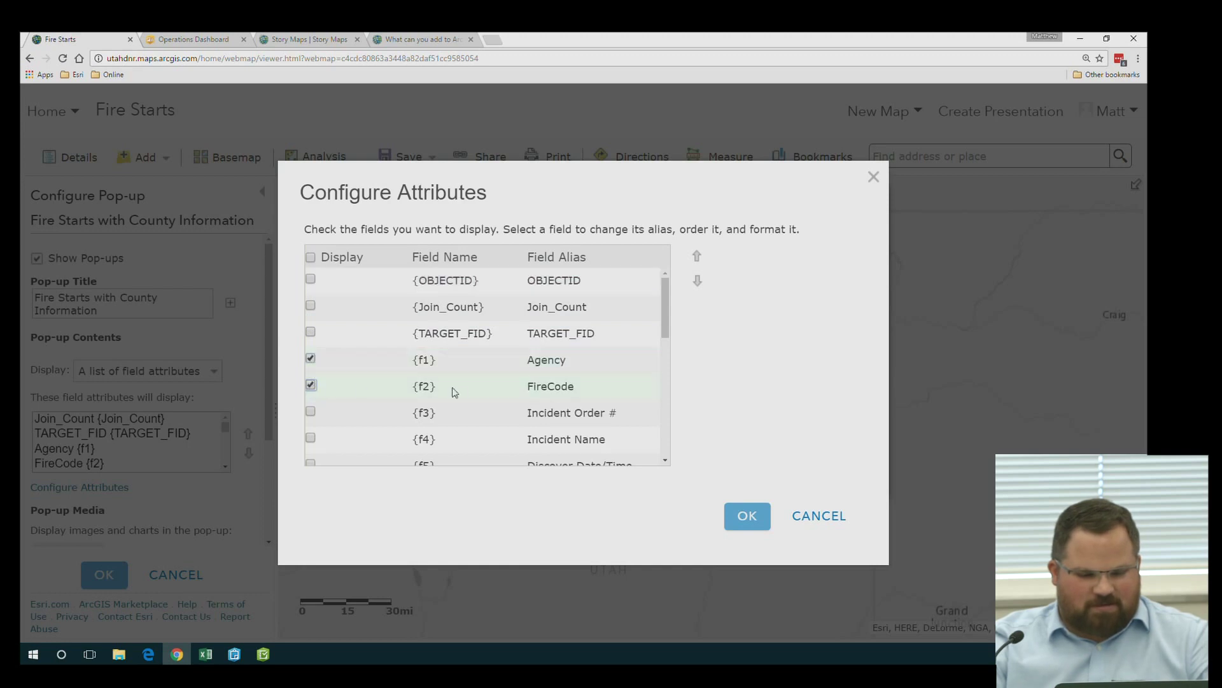
{"action": "left_click", "coordinate": [551, 386]}
{"action": "left_click", "coordinate": [551, 386]}
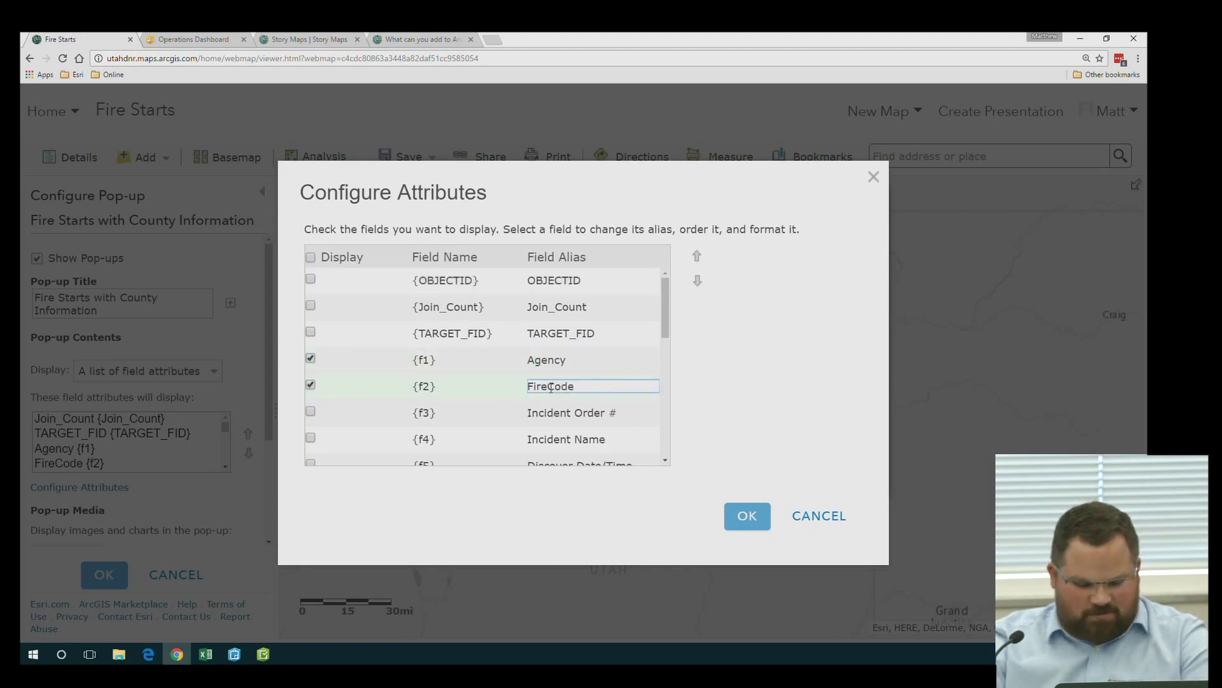
{"action": "left_click", "coordinate": [310, 411]}
{"action": "left_click", "coordinate": [310, 439]}
{"action": "scroll", "coordinate": [319, 437], "scroll_direction": "down", "scroll_amount": 1}
{"action": "left_click", "coordinate": [310, 407]}
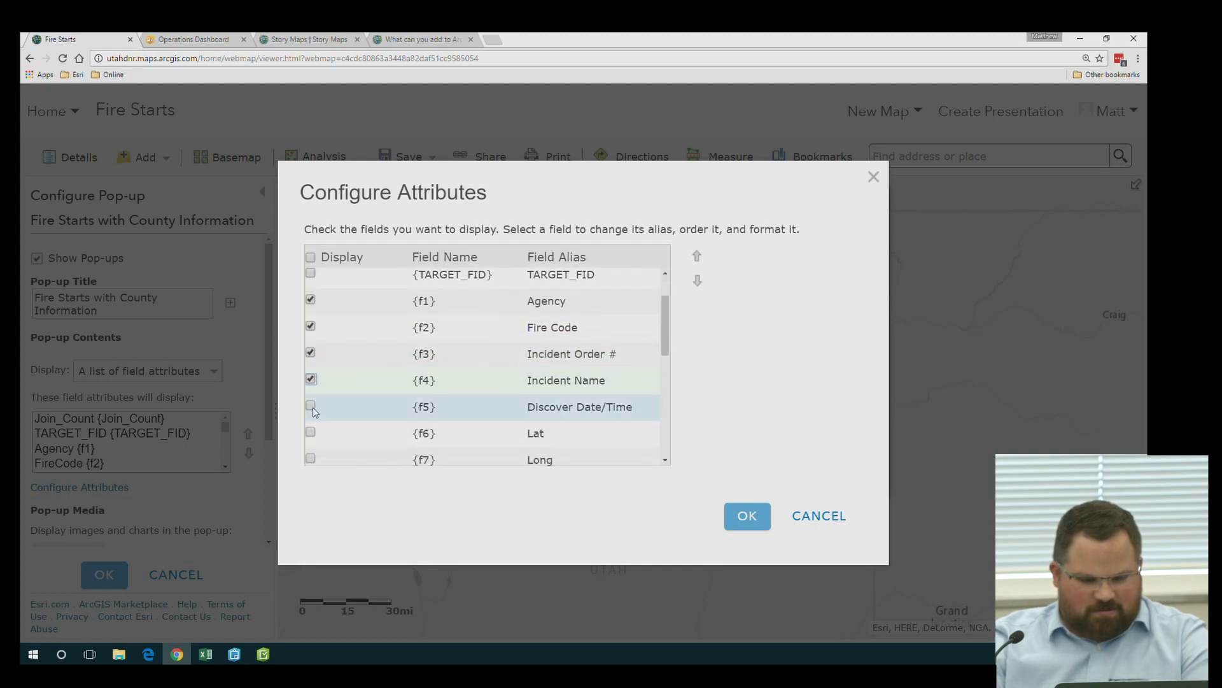
{"action": "scroll", "coordinate": [312, 411], "scroll_direction": "down", "scroll_amount": 4}
{"action": "scroll", "coordinate": [390, 342], "scroll_direction": "up", "scroll_amount": 5}
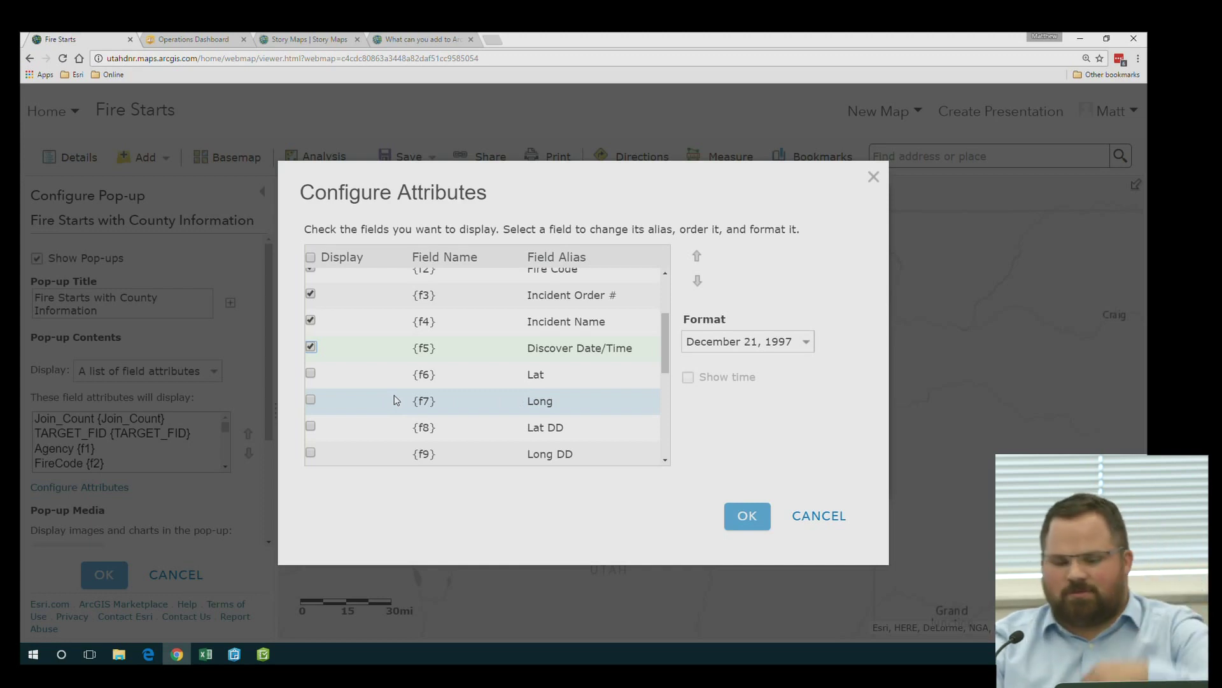
{"action": "scroll", "coordinate": [395, 400], "scroll_direction": "down", "scroll_amount": 3}
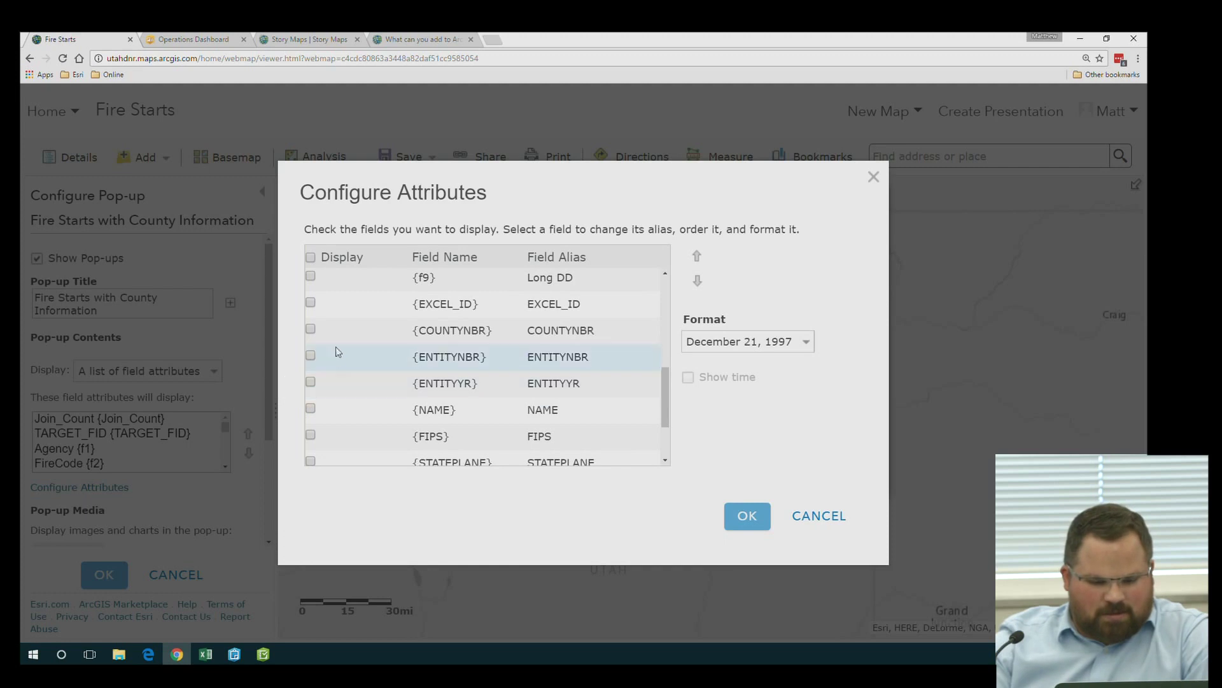
{"action": "scroll", "coordinate": [411, 385], "scroll_direction": "down", "scroll_amount": 3}
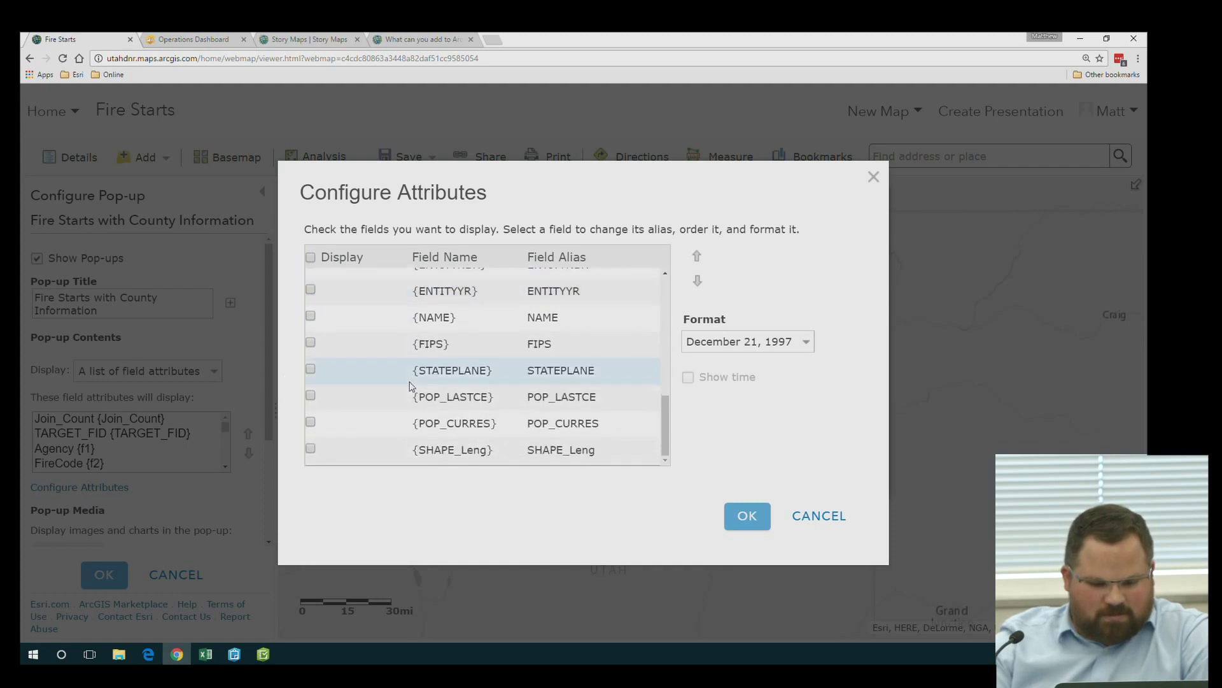
{"action": "scroll", "coordinate": [376, 379], "scroll_direction": "up", "scroll_amount": 2}
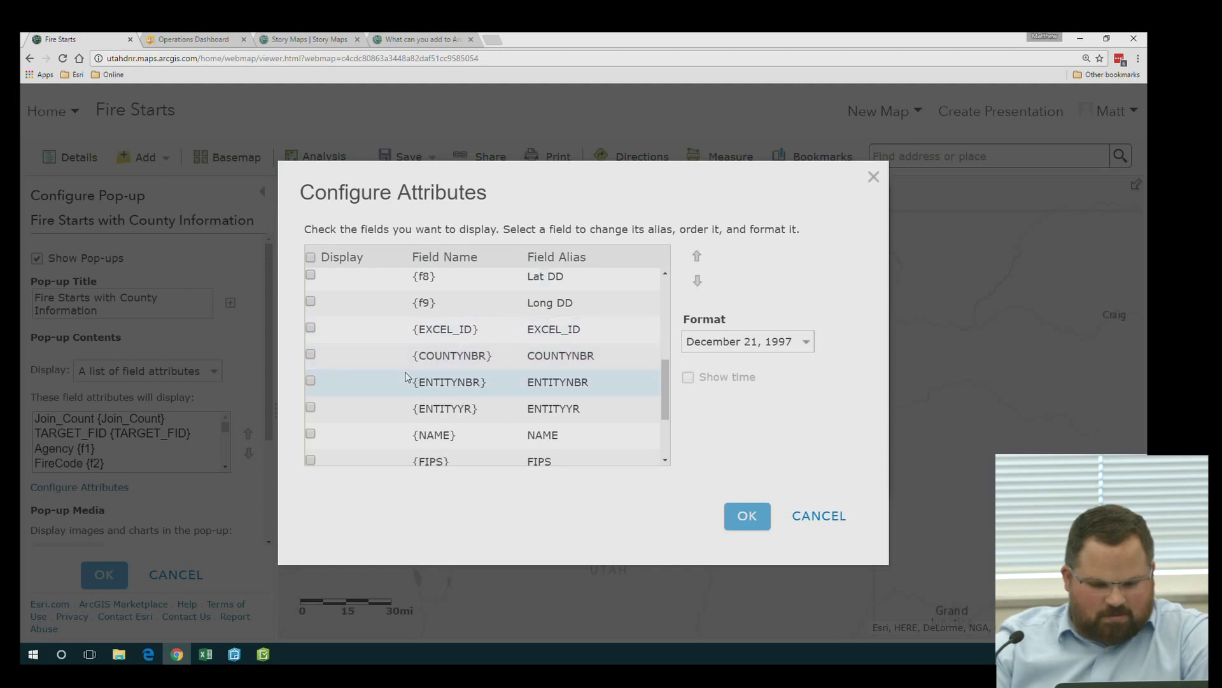
{"action": "scroll", "coordinate": [405, 377], "scroll_direction": "up", "scroll_amount": 4}
{"action": "scroll", "coordinate": [407, 374], "scroll_direction": "down", "scroll_amount": 6}
Display the NAME field with the alias 'County Name' and confirm the field selection
{"action": "left_click", "coordinate": [310, 315]}
{"action": "scroll", "coordinate": [312, 319], "scroll_direction": "up", "scroll_amount": 1}
{"action": "left_click", "coordinate": [527, 368]}
{"action": "left_click", "coordinate": [528, 368]}
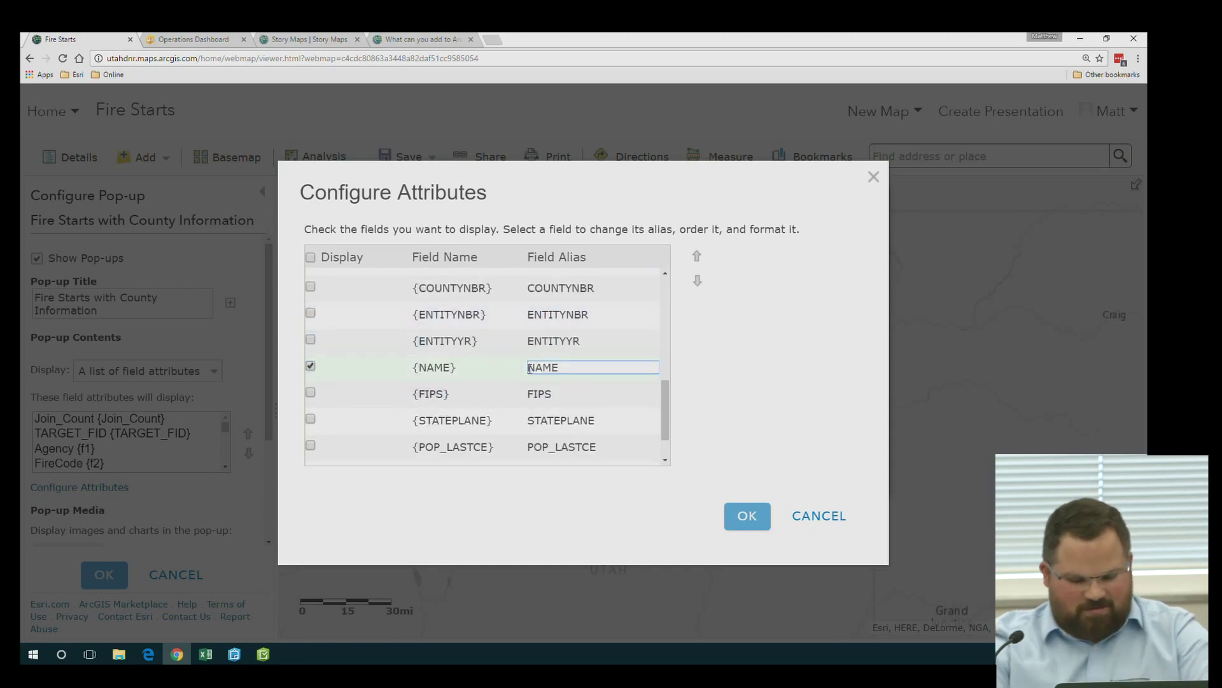
{"action": "type", "text": "County"}
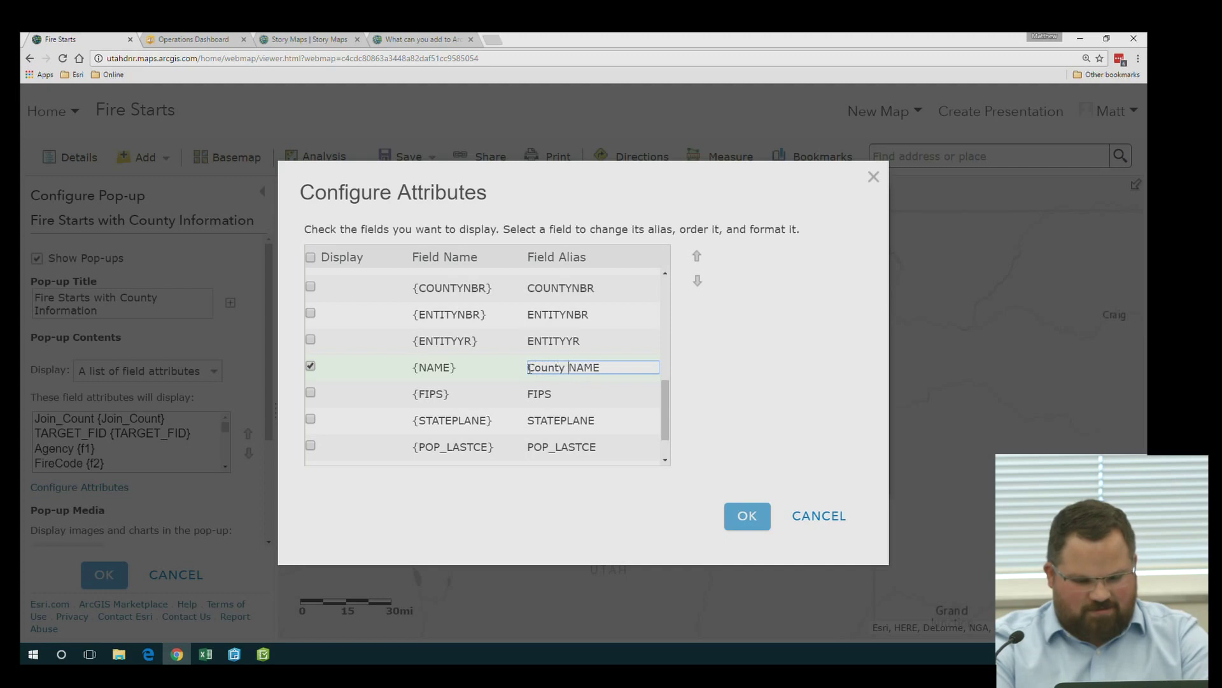
{"action": "key", "text": "Delete"}
{"action": "key", "text": "Delete"}
{"action": "key", "text": "Delete"}
{"action": "type", "text": "Name"}
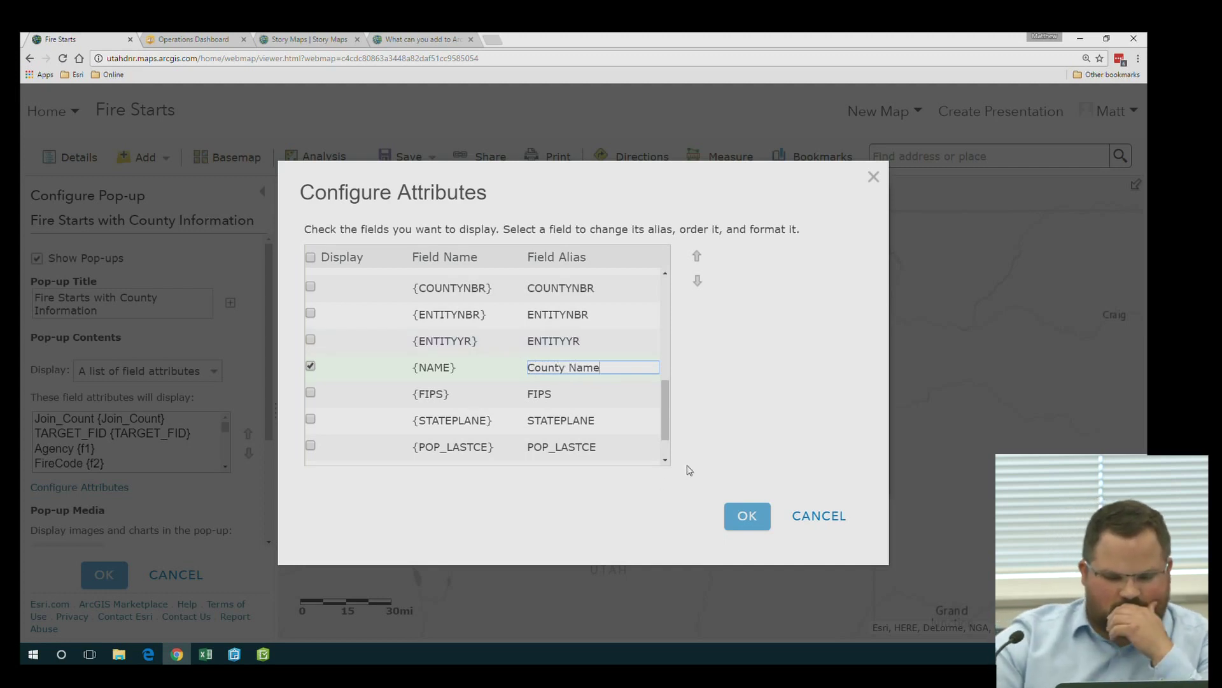
{"action": "key", "text": "Return"}
{"action": "scroll", "coordinate": [554, 439], "scroll_direction": "down", "scroll_amount": 1}
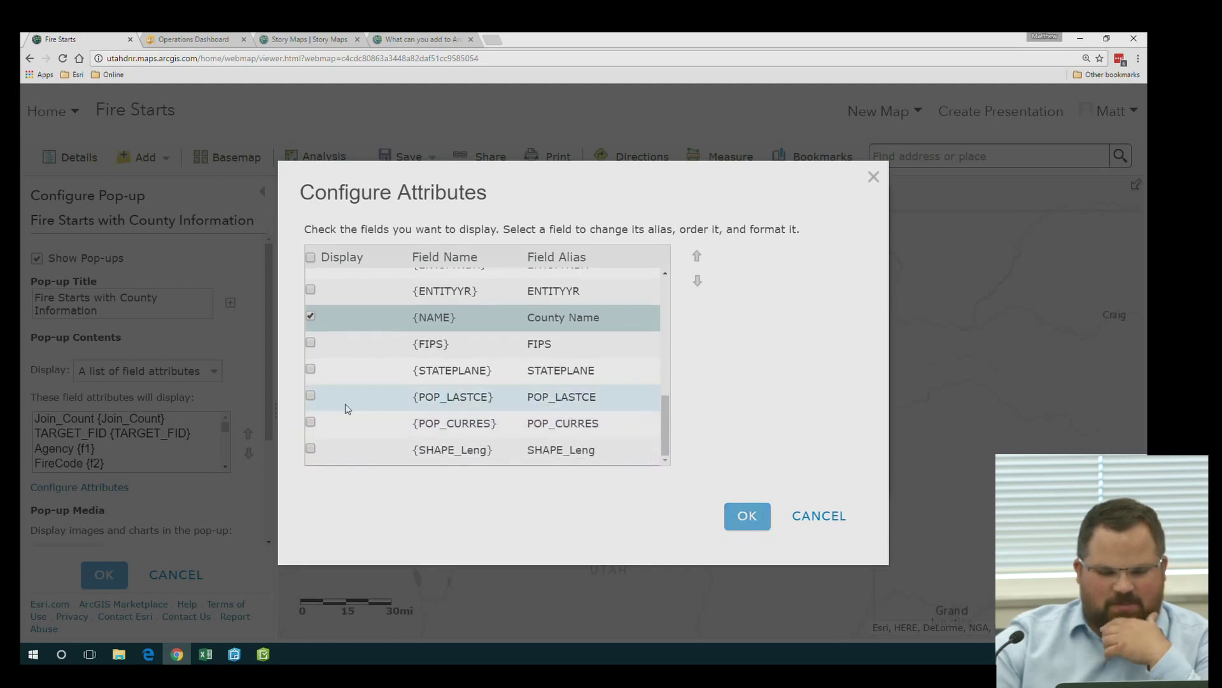
{"action": "left_click", "coordinate": [748, 517]}
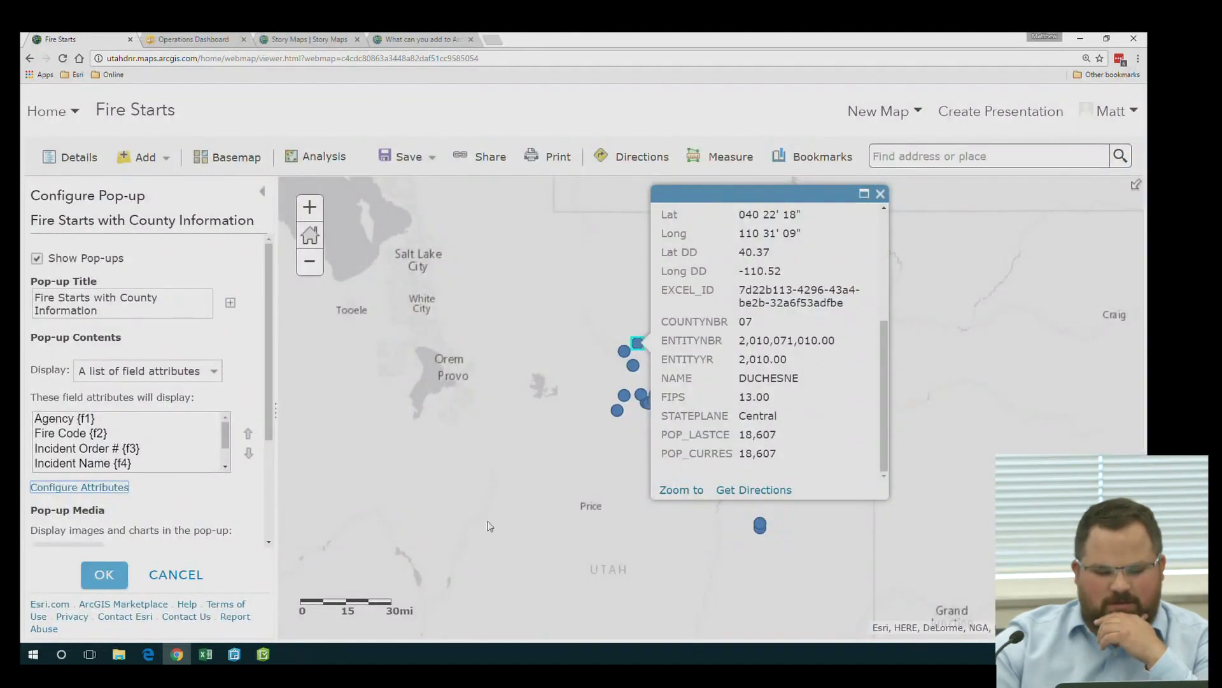
Apply the pop-up configuration and verify a fire point's pop-up shows only the chosen fields
{"action": "left_click", "coordinate": [100, 582]}
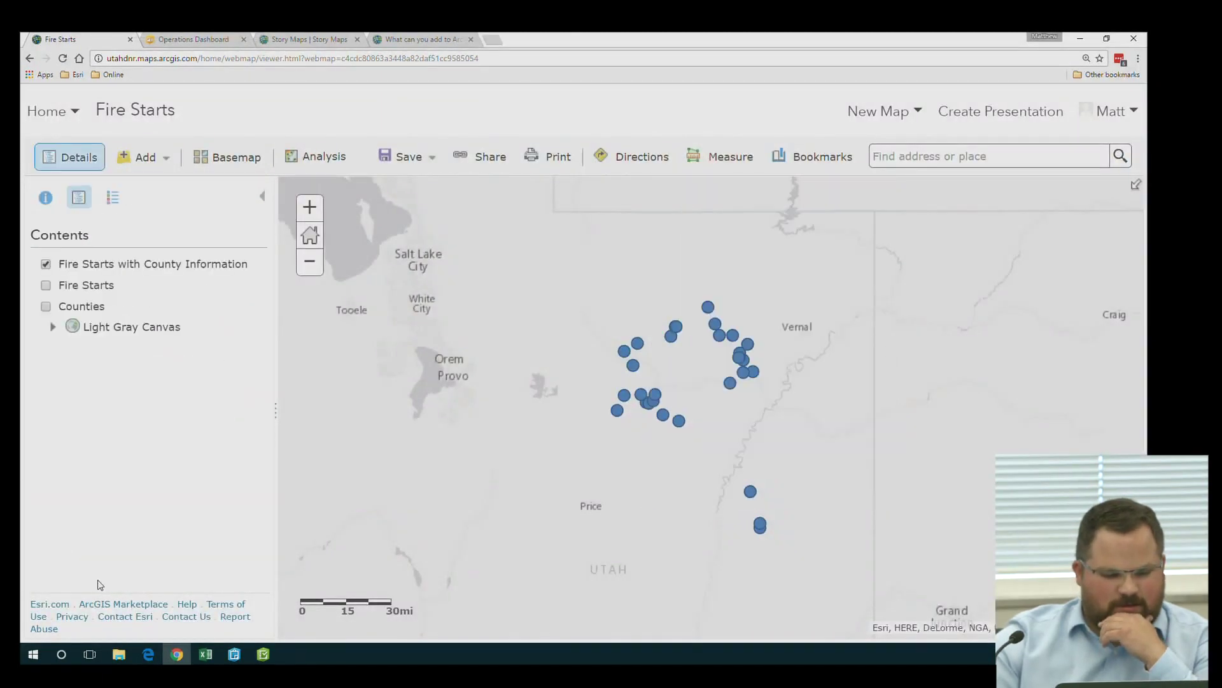
{"action": "left_click", "coordinate": [637, 345]}
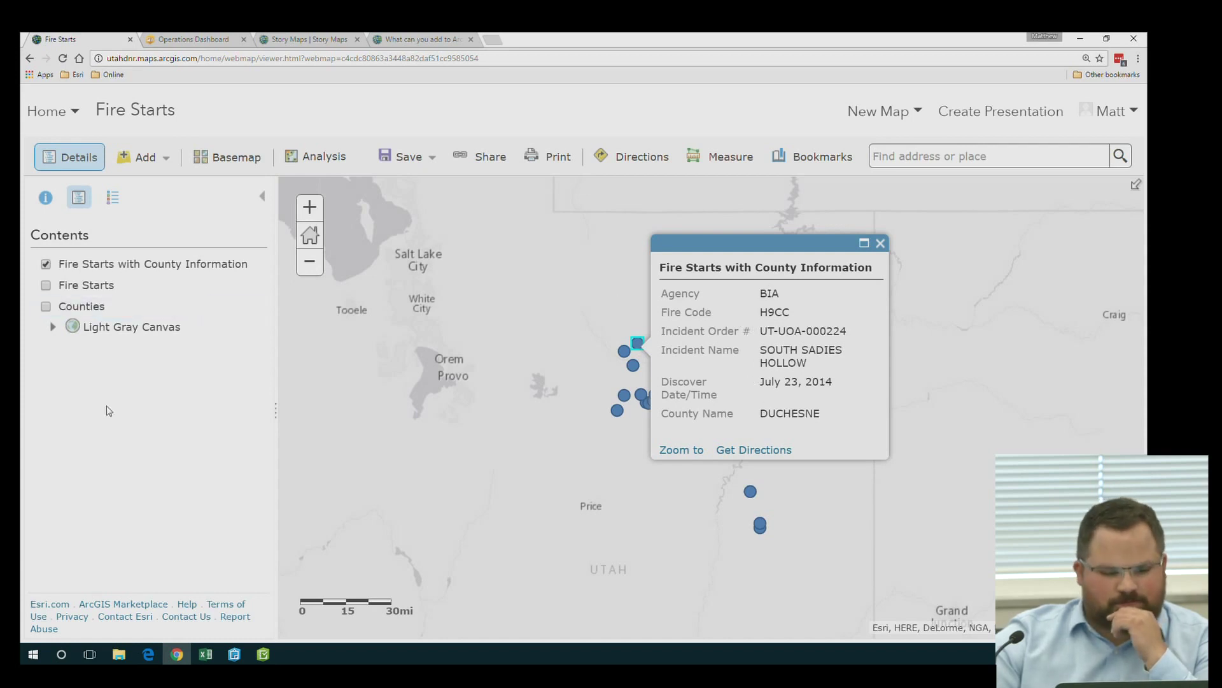
{"action": "left_click", "coordinate": [880, 243]}
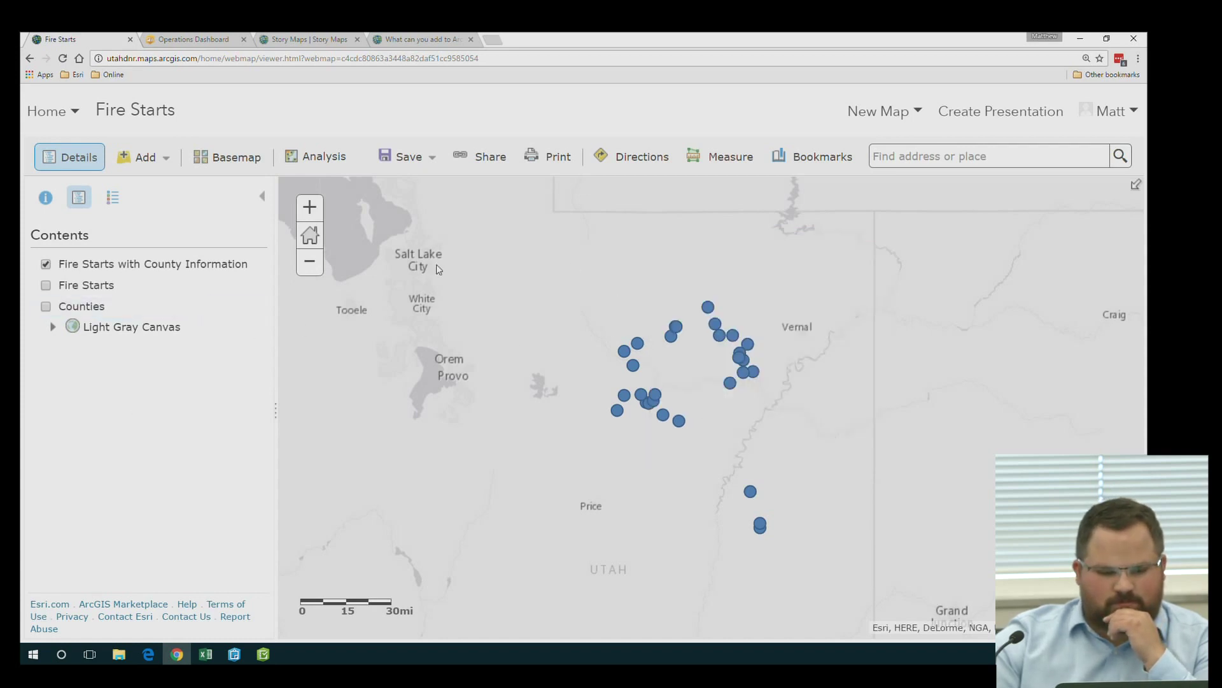
Save the Fire Starts with County Information layer with its new pop-up settings
{"action": "left_click", "coordinate": [181, 281]}
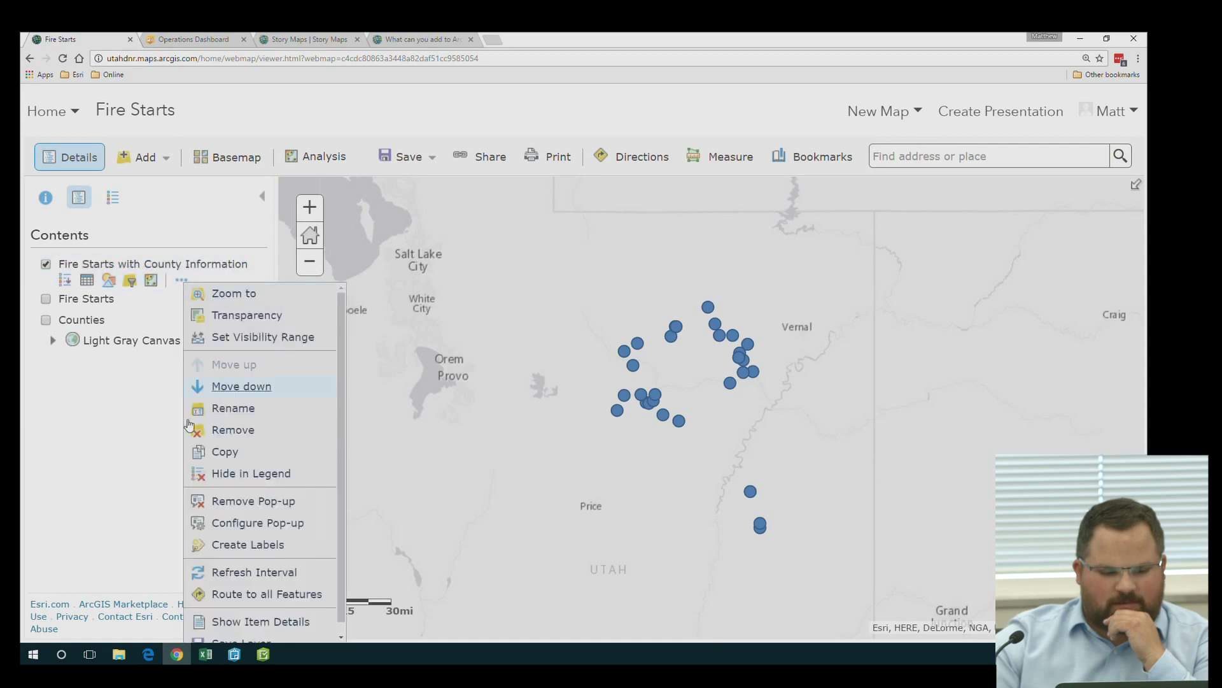
{"action": "scroll", "coordinate": [229, 611], "scroll_direction": "down", "scroll_amount": 1}
{"action": "left_click", "coordinate": [233, 629]}
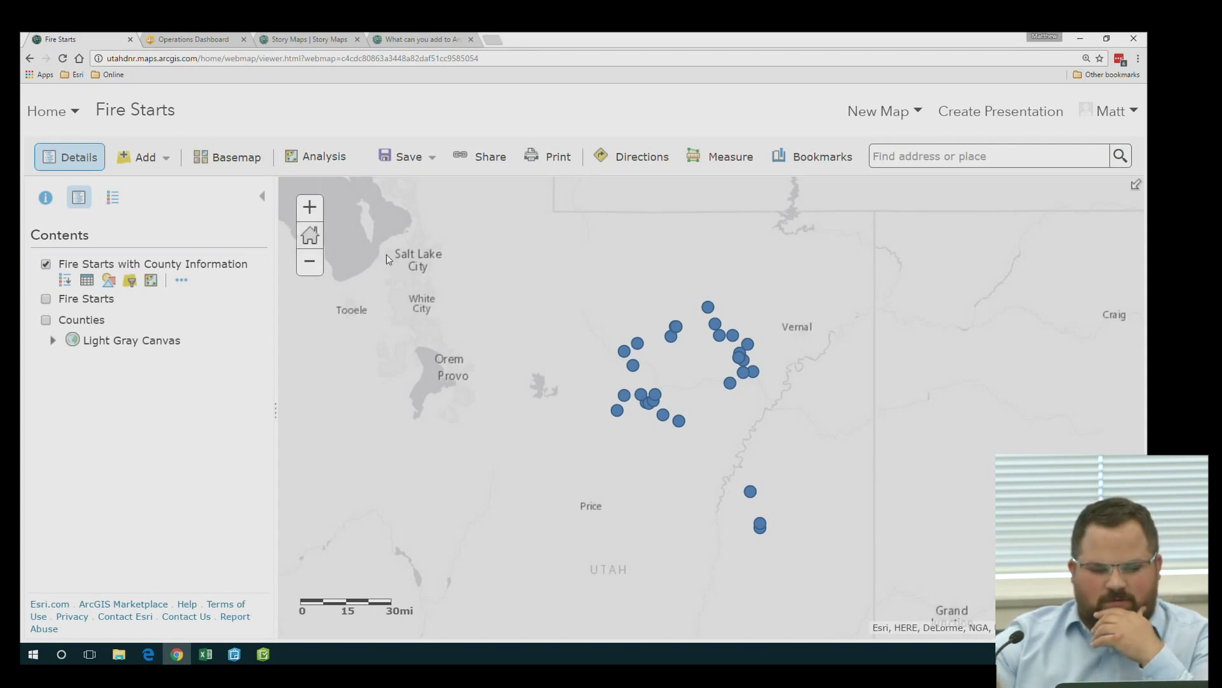
{"action": "scroll", "coordinate": [388, 258], "scroll_direction": "down", "scroll_amount": 2}
{"action": "left_click", "coordinate": [408, 156]}
Save the Fire Starts web map, recentre on Utah, and share it with Everyone
{"action": "left_click", "coordinate": [409, 209]}
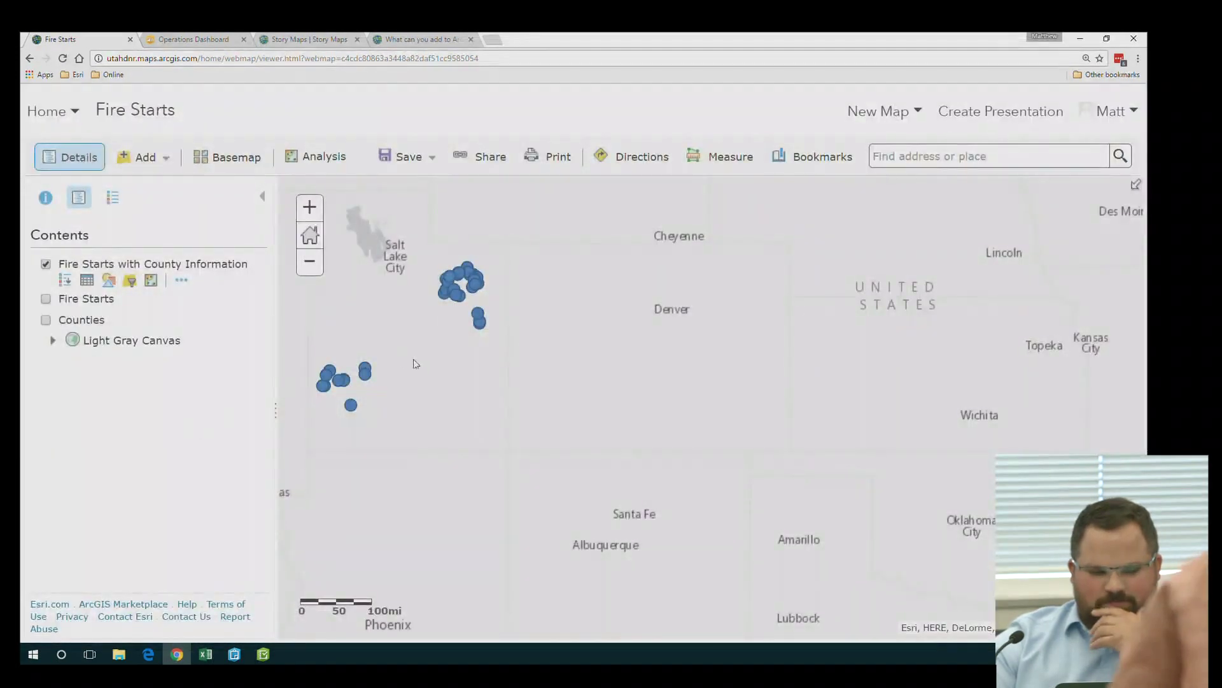
{"action": "left_click_drag", "start_coordinate": [414, 360], "coordinate": [532, 423]}
{"action": "scroll", "coordinate": [473, 396], "scroll_direction": "up", "scroll_amount": 1}
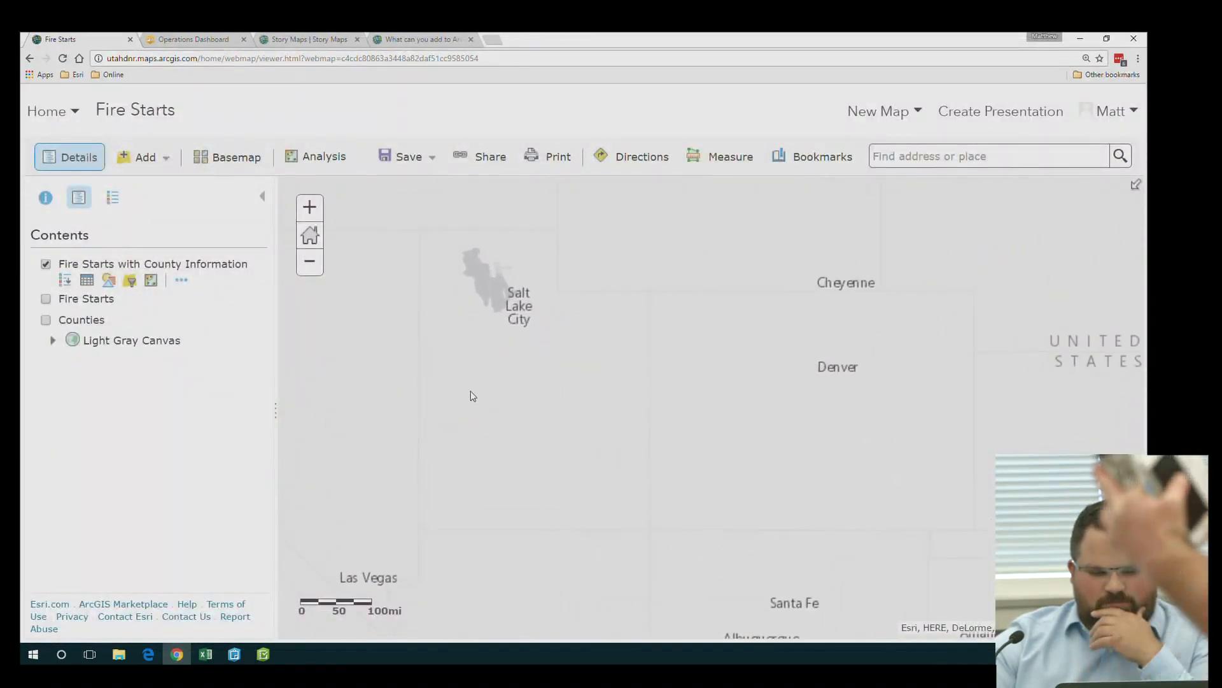
{"action": "left_click", "coordinate": [479, 158]}
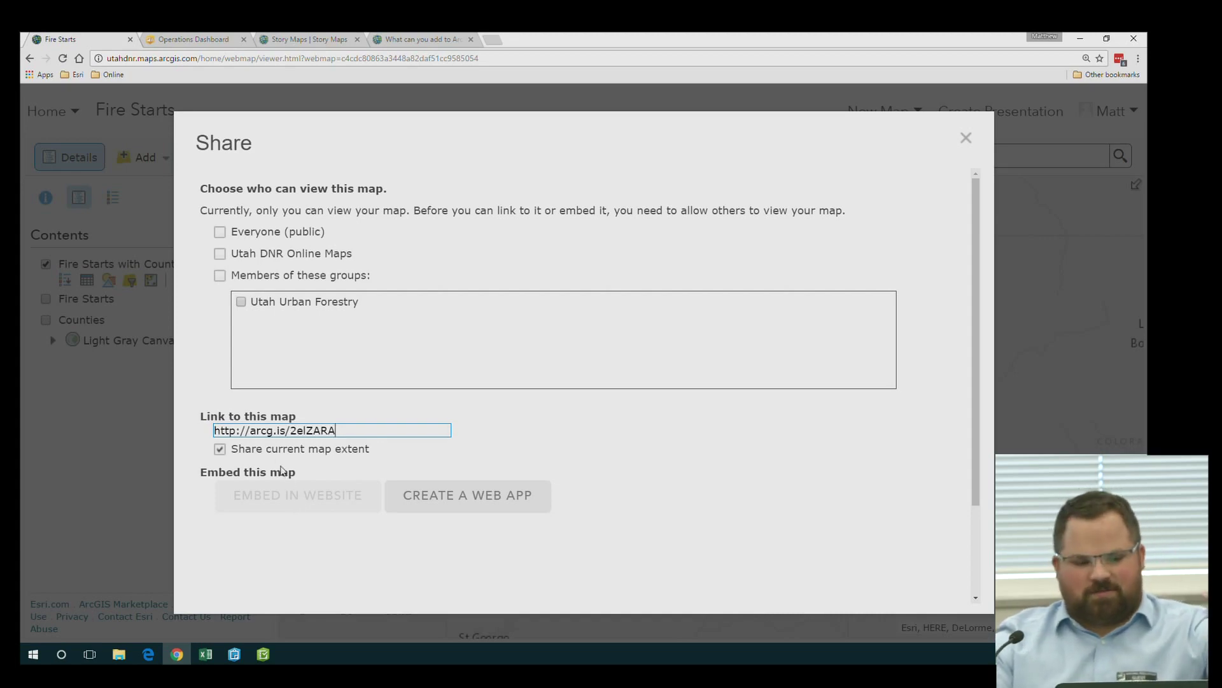
{"action": "left_click", "coordinate": [220, 231]}
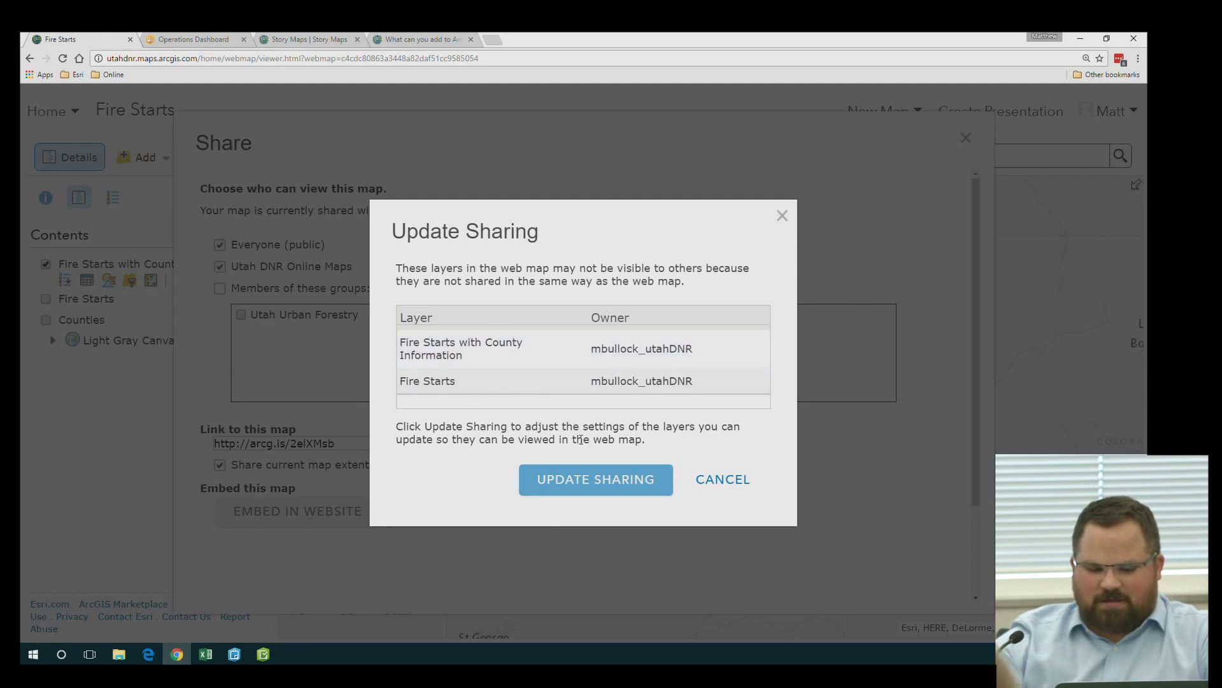
Update both Fire Starts layers' sharing to match and select the 500 × 400 embed HTML code
{"action": "left_click", "coordinate": [530, 485]}
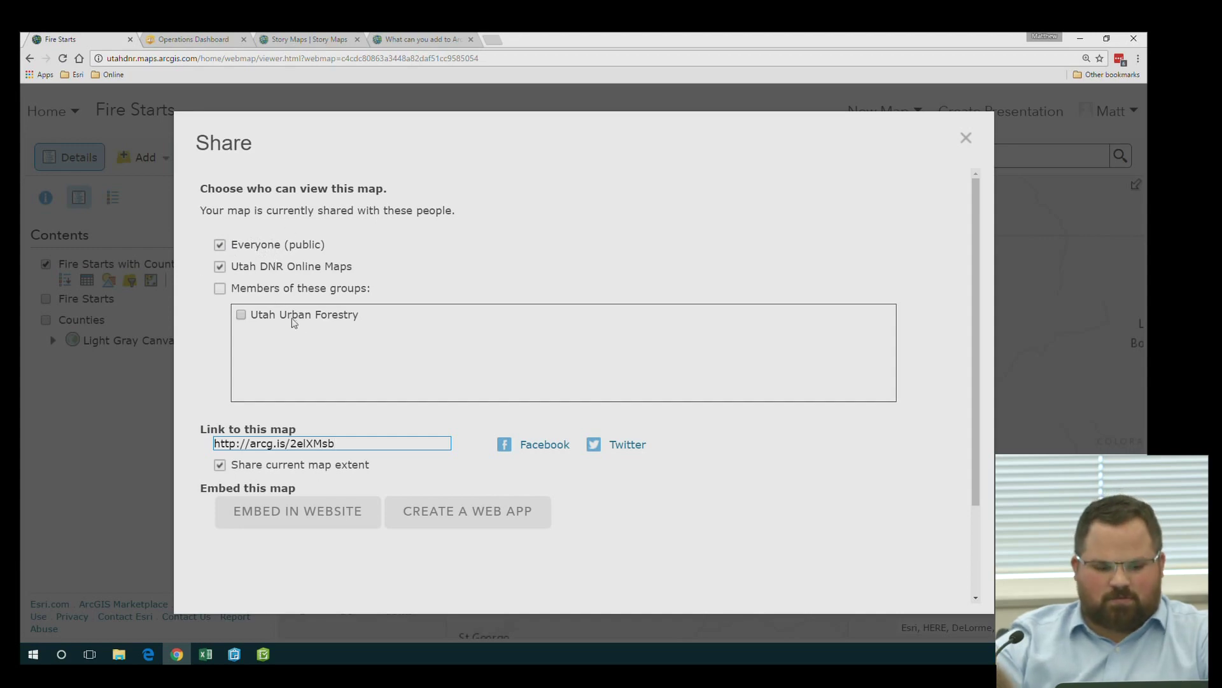
{"action": "left_click", "coordinate": [295, 511]}
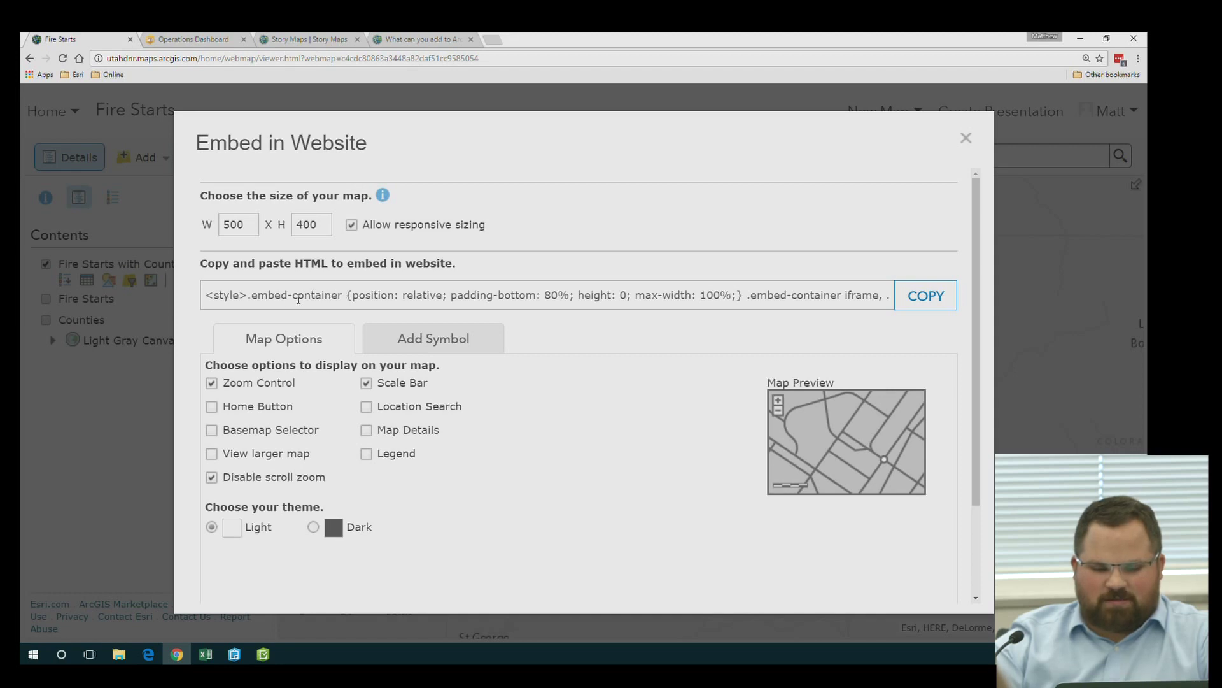
{"action": "left_click", "coordinate": [222, 297]}
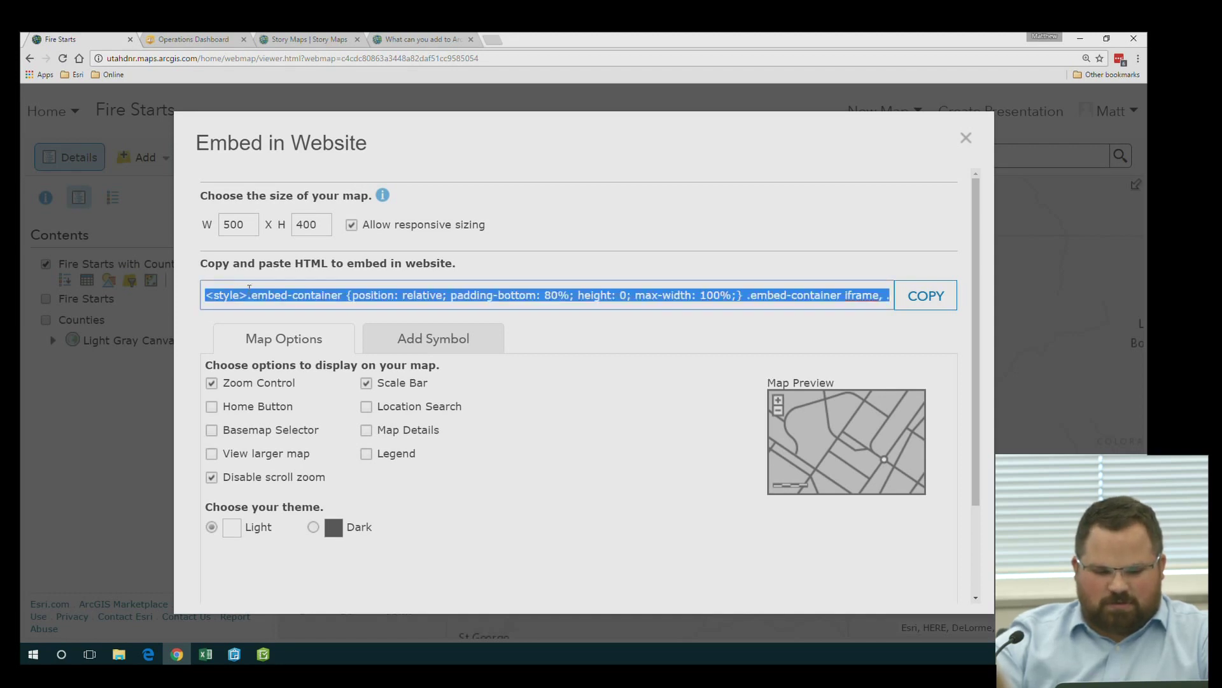
Copy the embed code to the clipboard and go back to the Share dialog to create a web app
{"action": "left_click", "coordinate": [922, 303]}
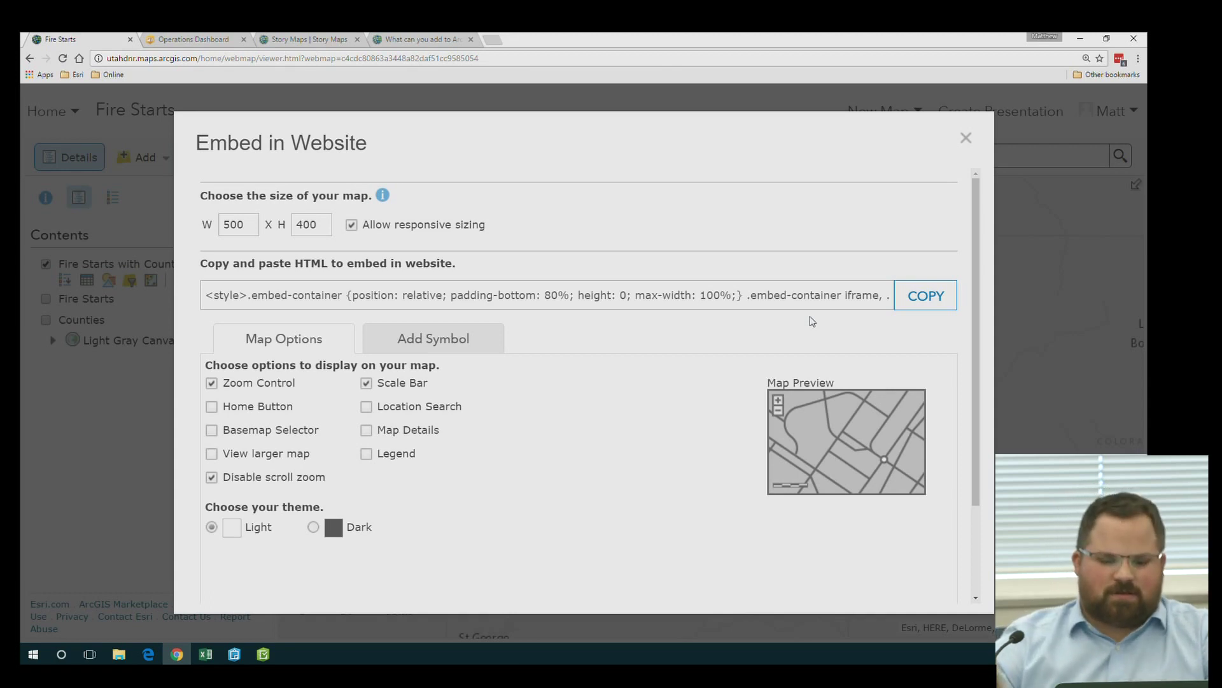
{"action": "scroll", "coordinate": [764, 496], "scroll_direction": "down", "scroll_amount": 2}
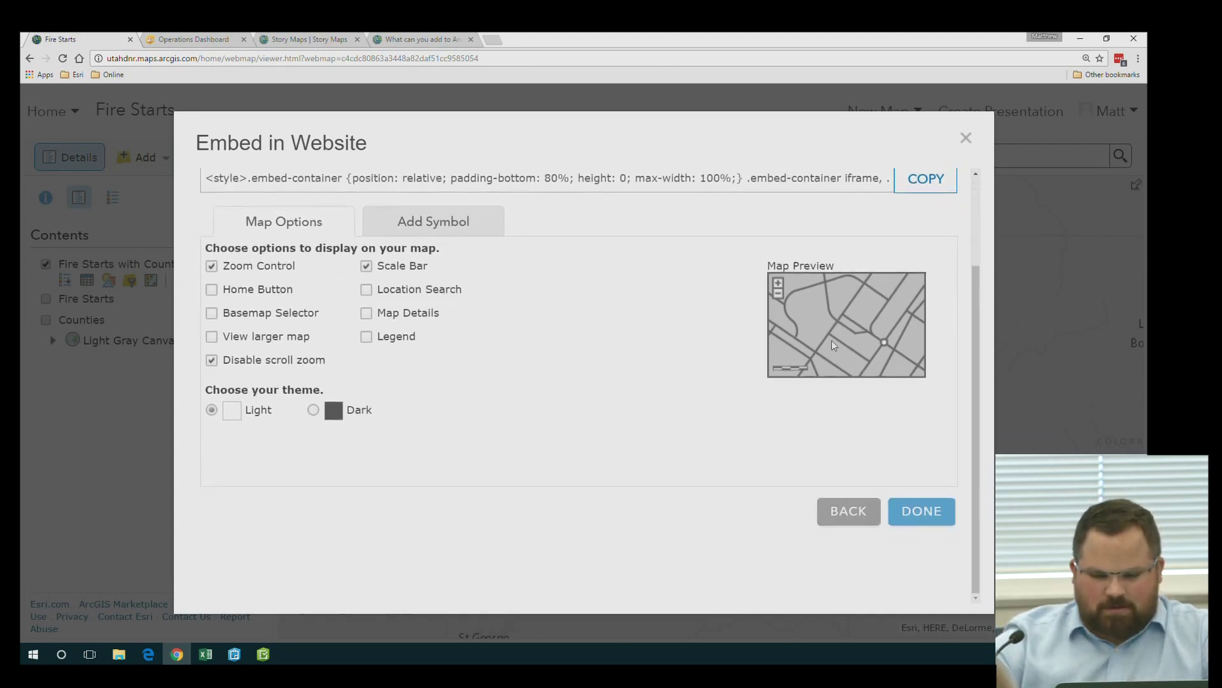
{"action": "left_click", "coordinate": [864, 522]}
{"action": "scroll", "coordinate": [308, 418], "scroll_direction": "up", "scroll_amount": 2}
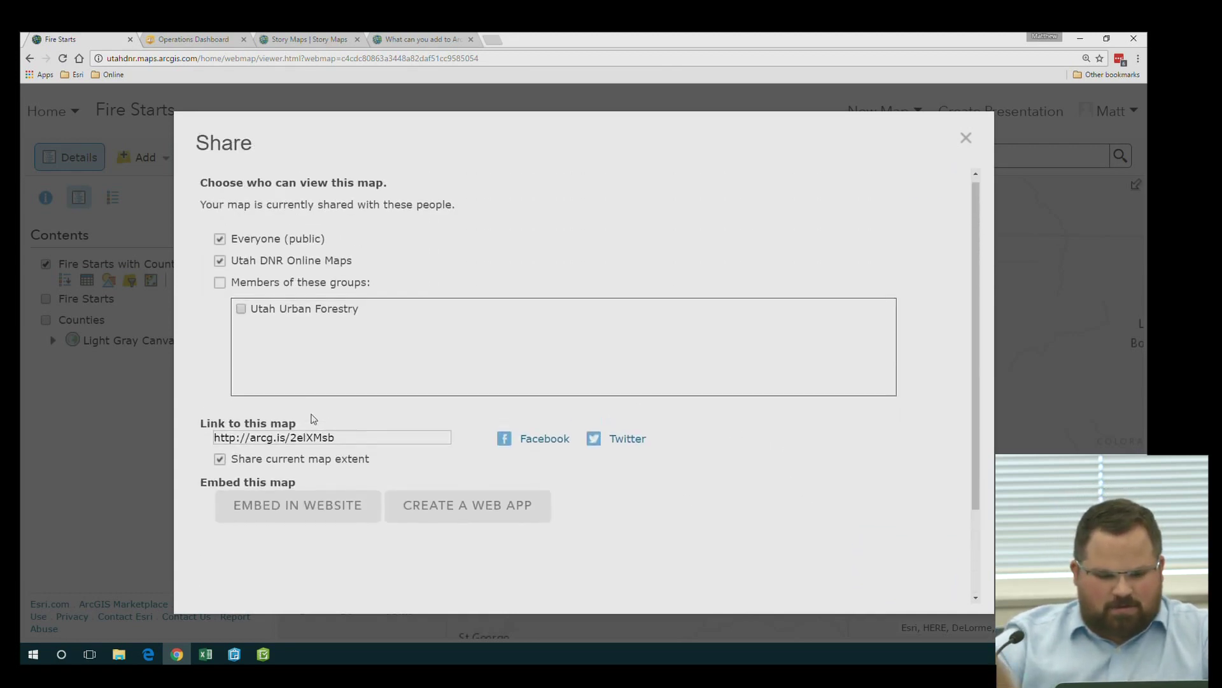
{"action": "left_click", "coordinate": [464, 517]}
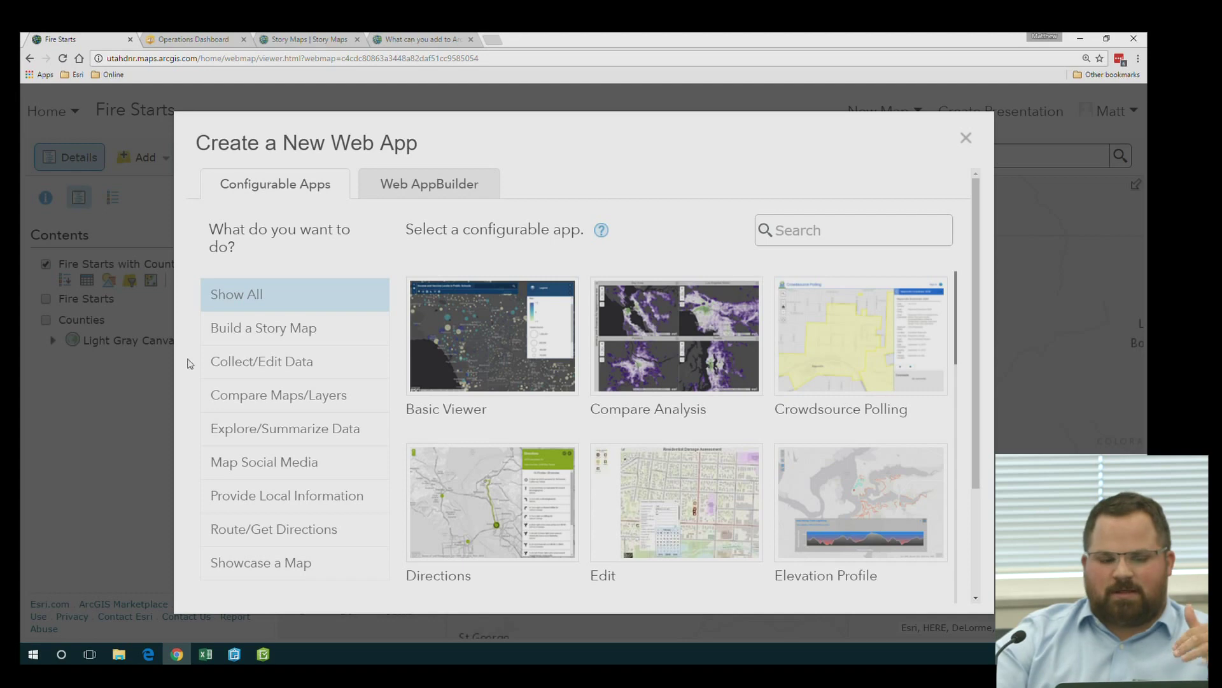
Filter the Create a New Web App gallery to the Build a Story Map templates
{"action": "left_click", "coordinate": [248, 336]}
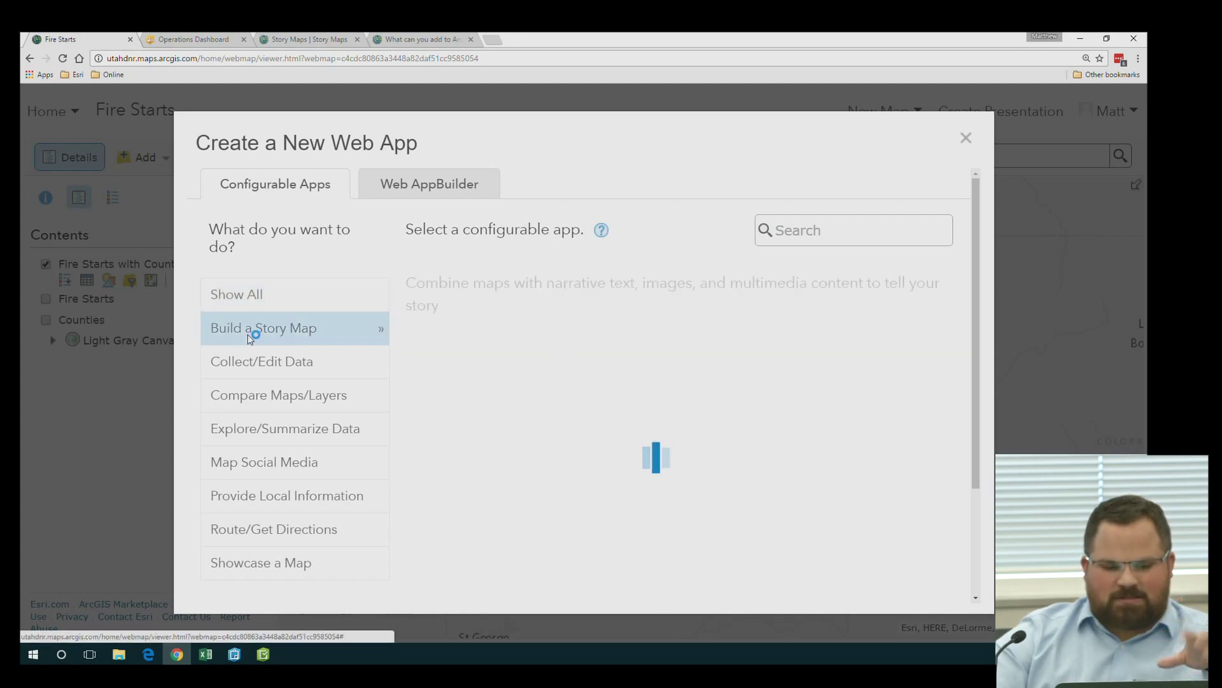
Browse the Collect/Edit Data and Map Social Media categories, then show all templates and select Basic Viewer
{"action": "scroll", "coordinate": [310, 375], "scroll_direction": "down", "scroll_amount": 1}
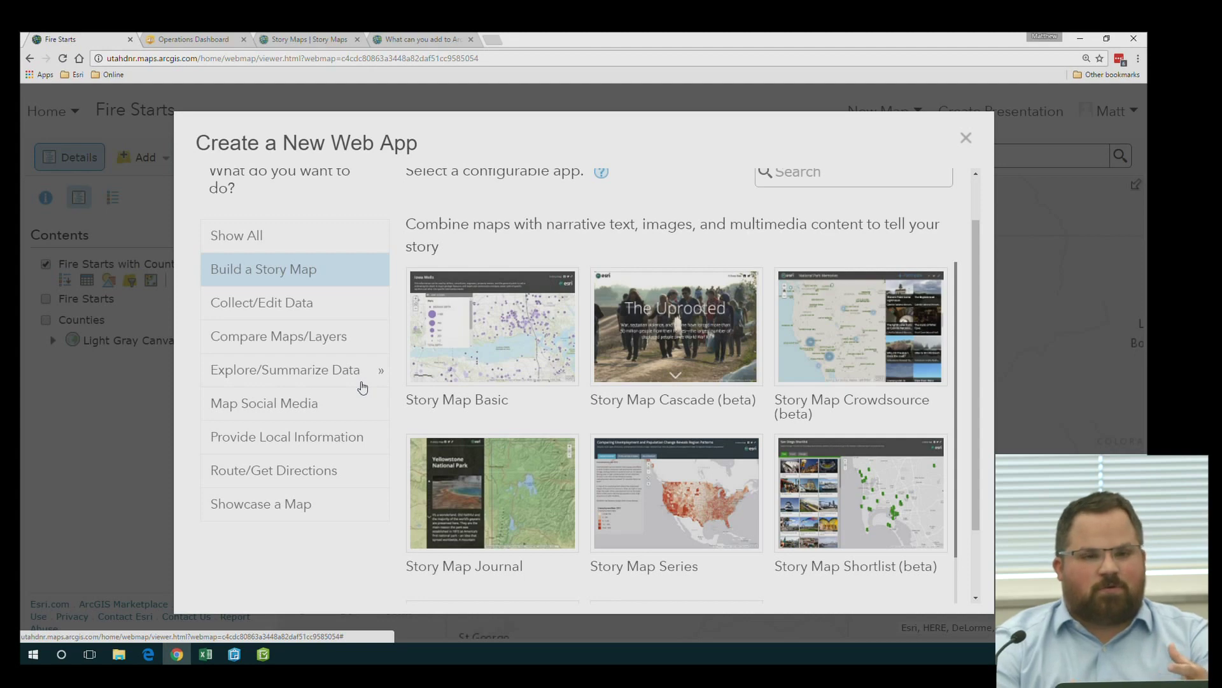
{"action": "left_click", "coordinate": [305, 307]}
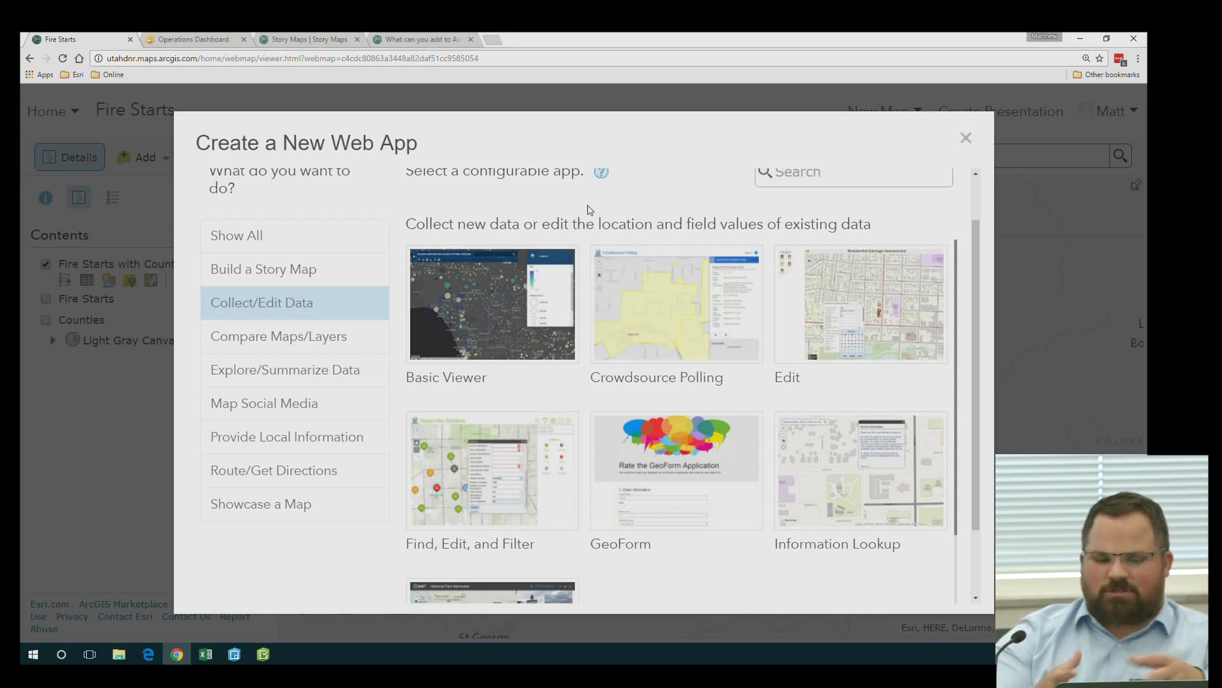
{"action": "left_click", "coordinate": [273, 405]}
{"action": "scroll", "coordinate": [261, 411], "scroll_direction": "down", "scroll_amount": 1}
{"action": "scroll", "coordinate": [257, 411], "scroll_direction": "up", "scroll_amount": 2}
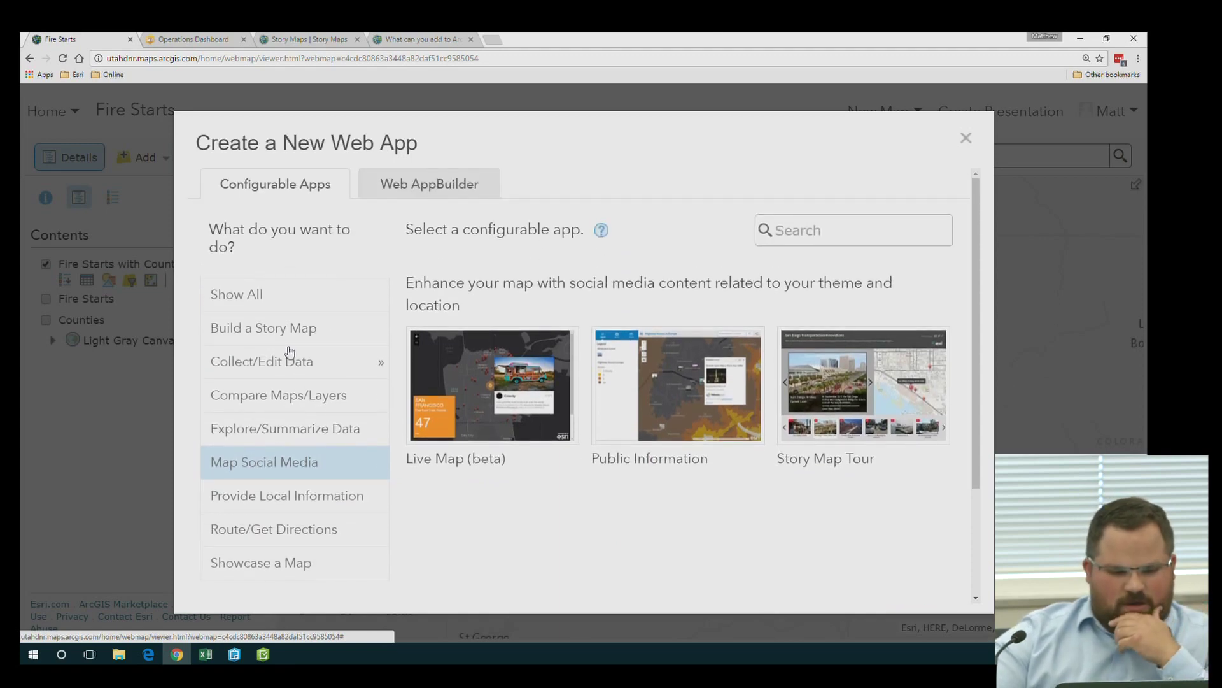
{"action": "left_click", "coordinate": [288, 316]}
{"action": "left_click", "coordinate": [291, 306]}
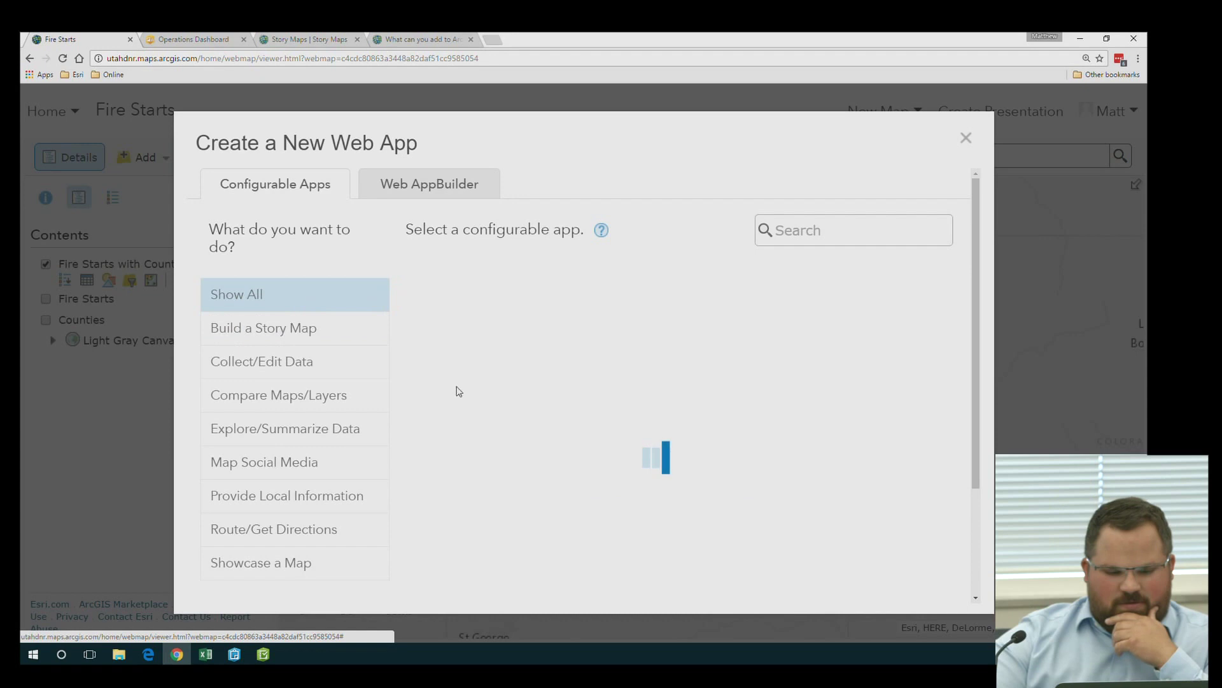
{"action": "left_click", "coordinate": [491, 344]}
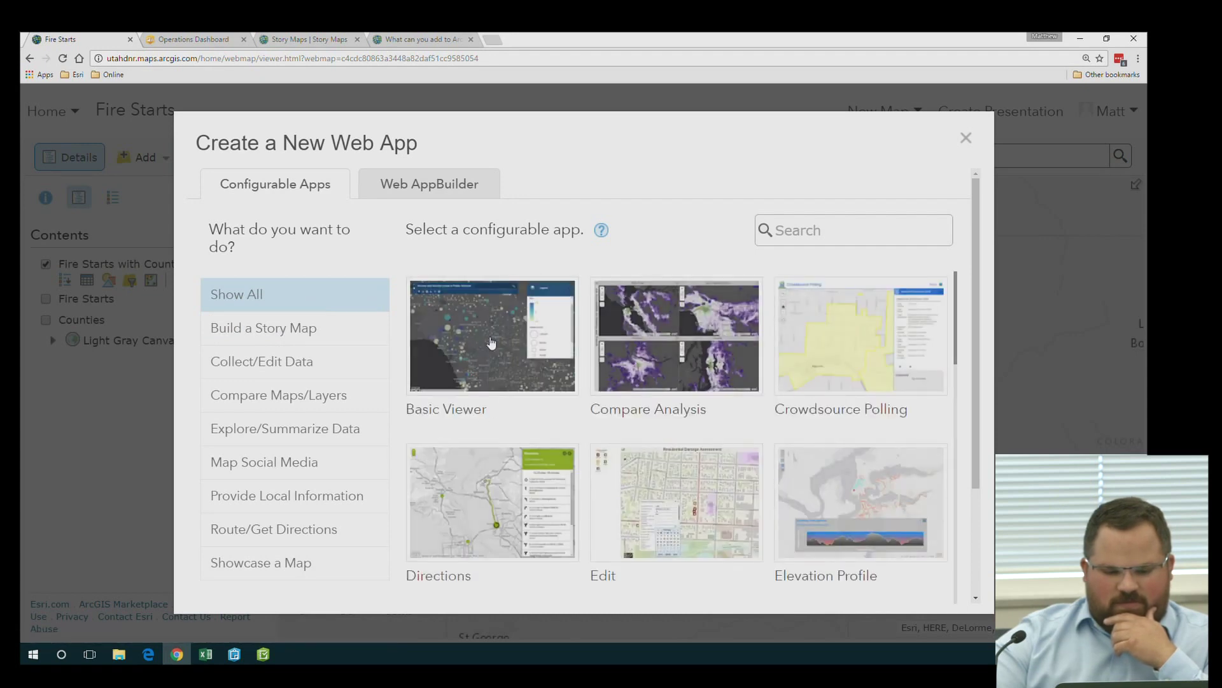
{"action": "scroll", "coordinate": [857, 538], "scroll_direction": "down", "scroll_amount": 3}
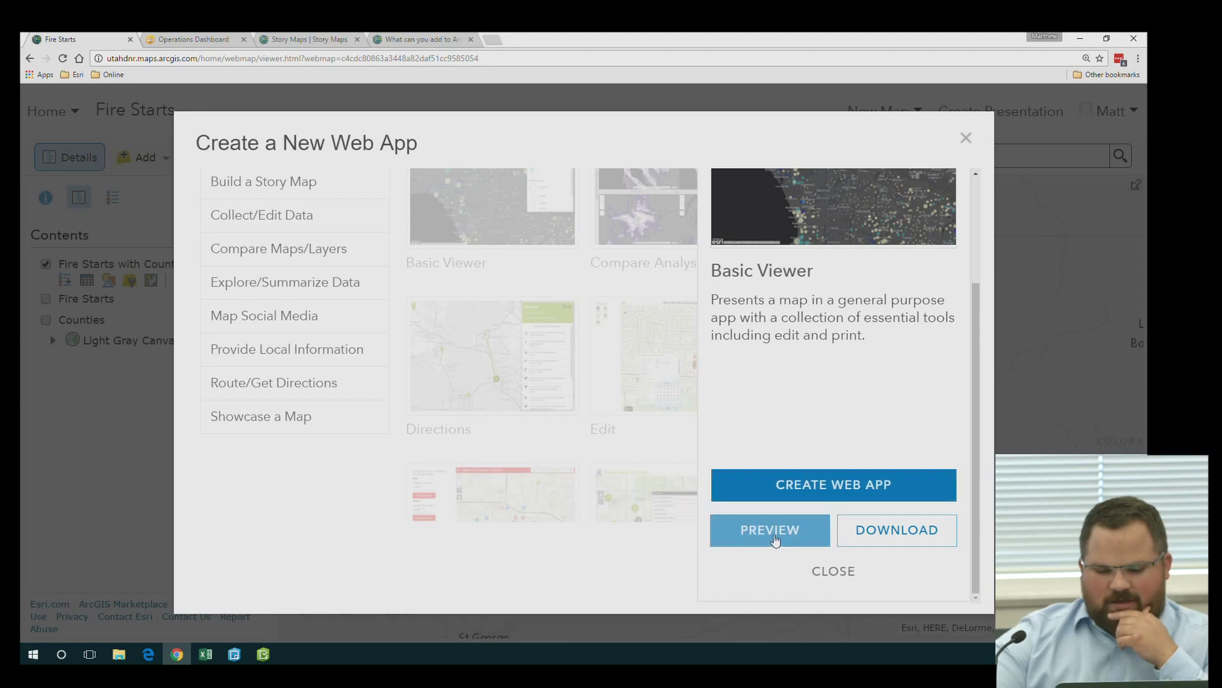
Create the Basic Viewer app titled 'Fire Starts Basic Viewer' from the Fire Starts map
{"action": "left_click", "coordinate": [839, 487]}
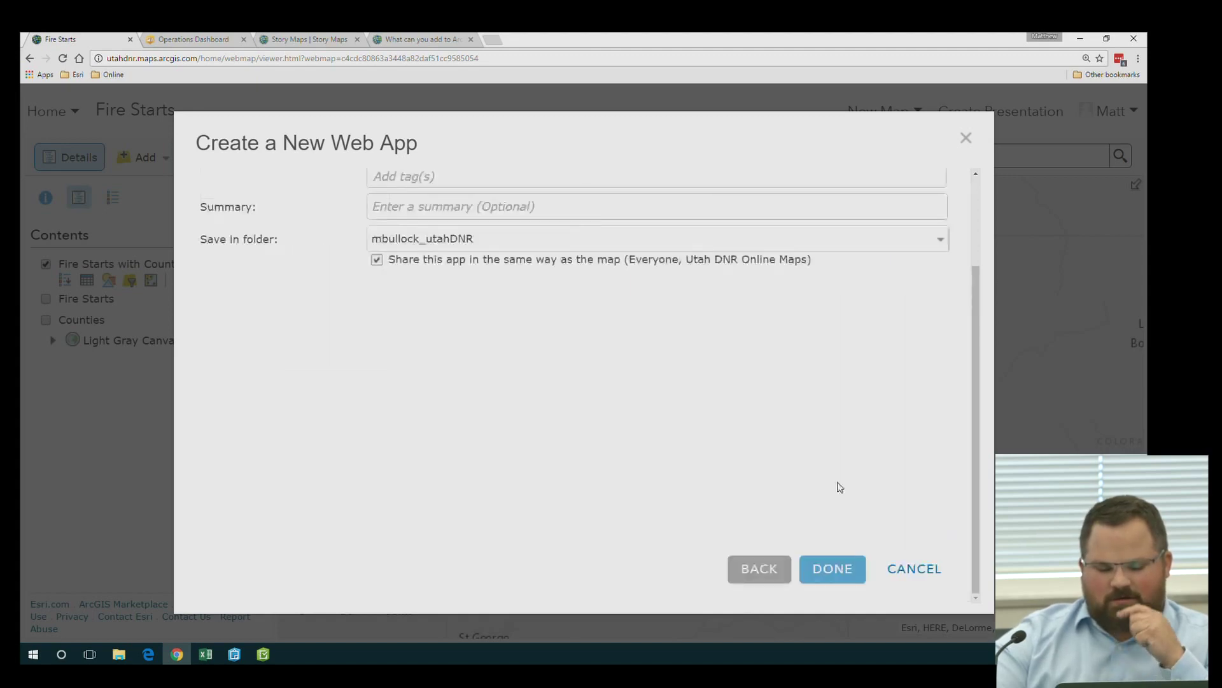
{"action": "scroll", "coordinate": [543, 240], "scroll_direction": "up", "scroll_amount": 2}
{"action": "left_click", "coordinate": [461, 235]}
{"action": "type", "text": "Basi"}
{"action": "key", "text": "BackSpace"}
{"action": "key", "text": "BackSpace"}
{"action": "type", "text": "sic"}
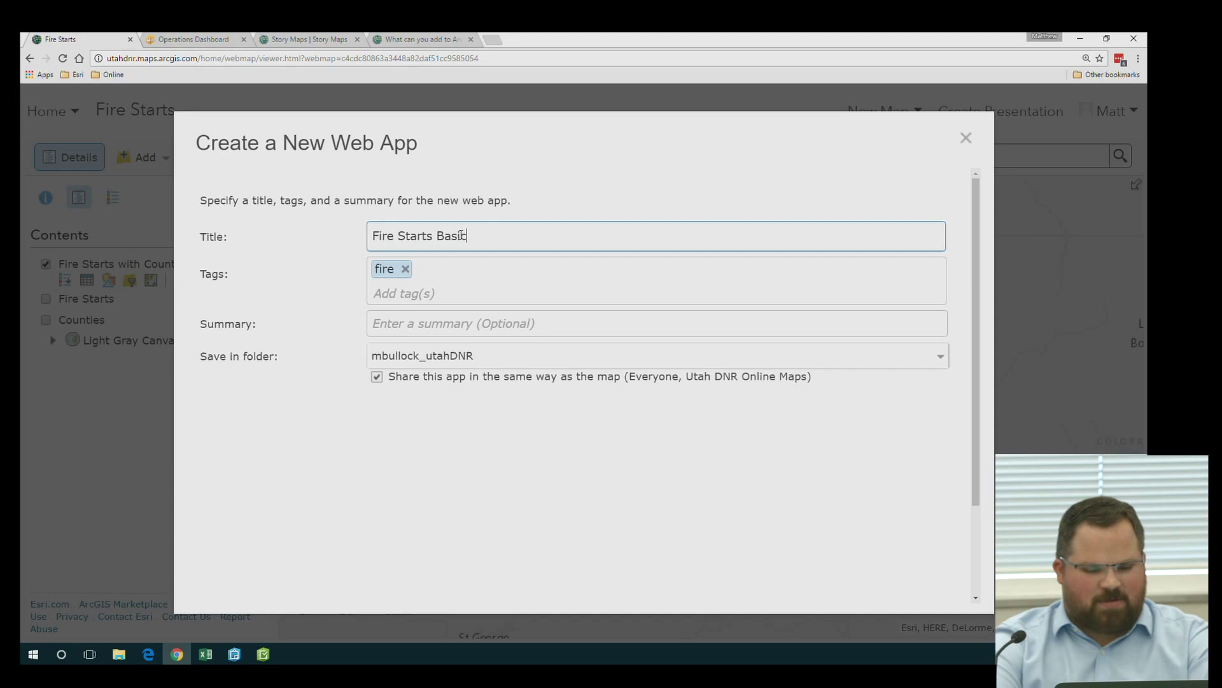
{"action": "type", "text": " Viewer"}
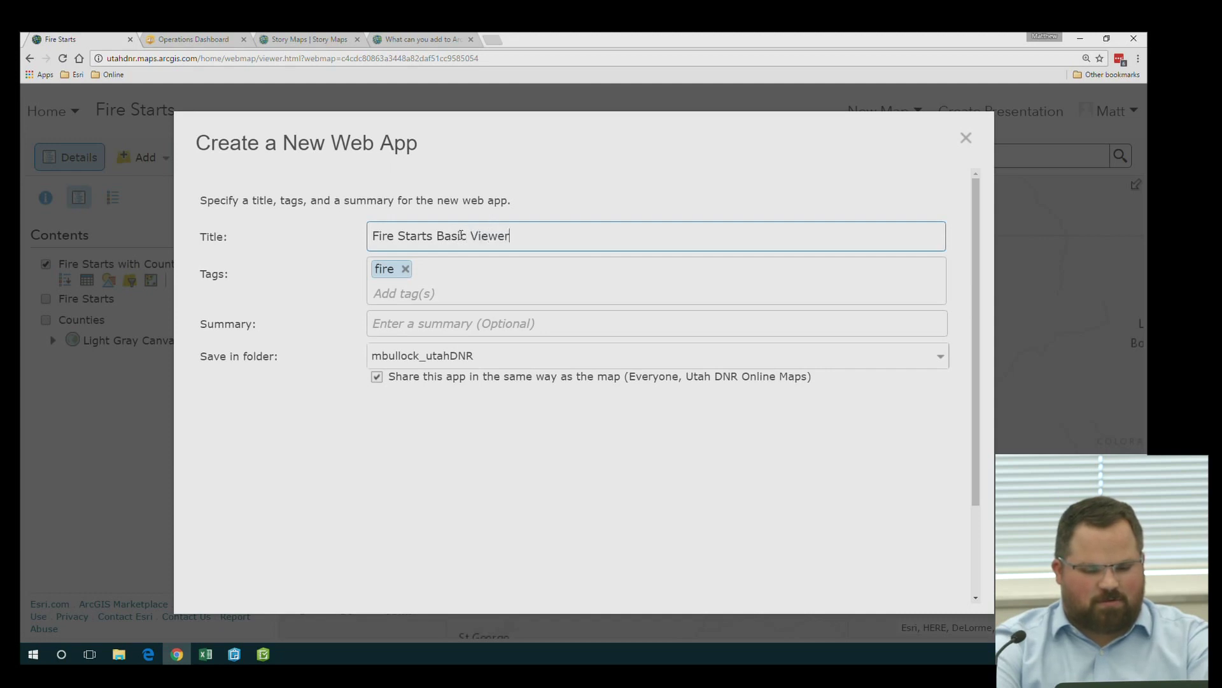
{"action": "scroll", "coordinate": [685, 420], "scroll_direction": "down", "scroll_amount": 2}
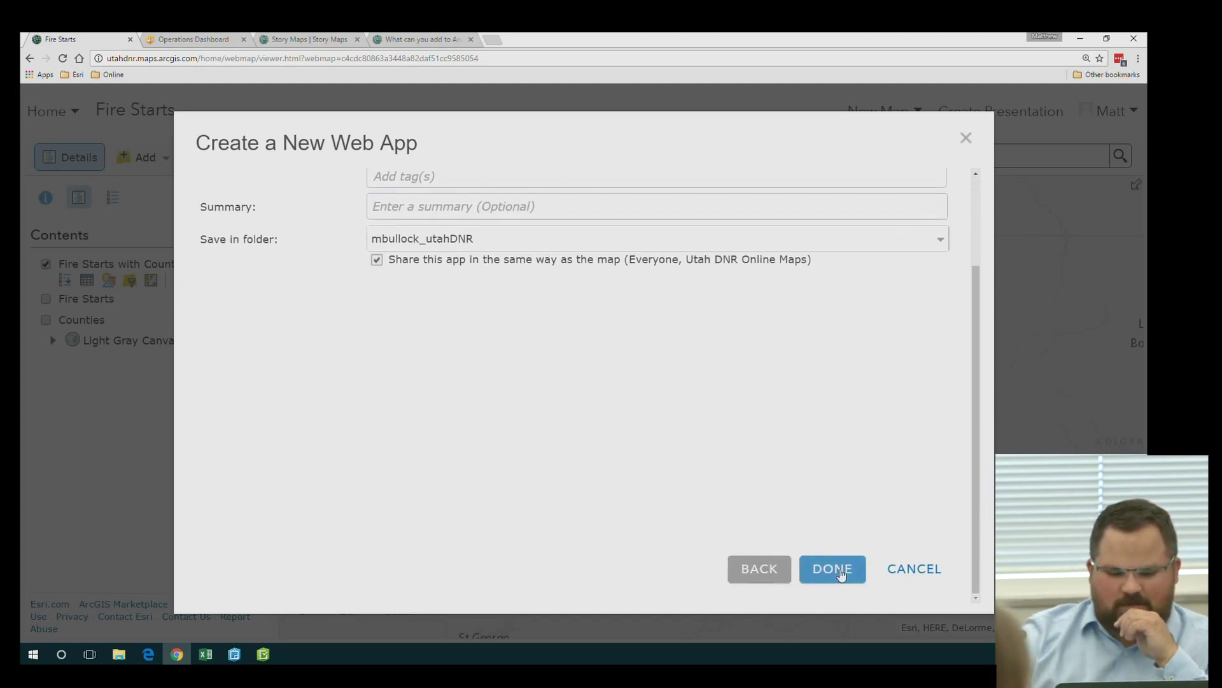
{"action": "left_click", "coordinate": [831, 568]}
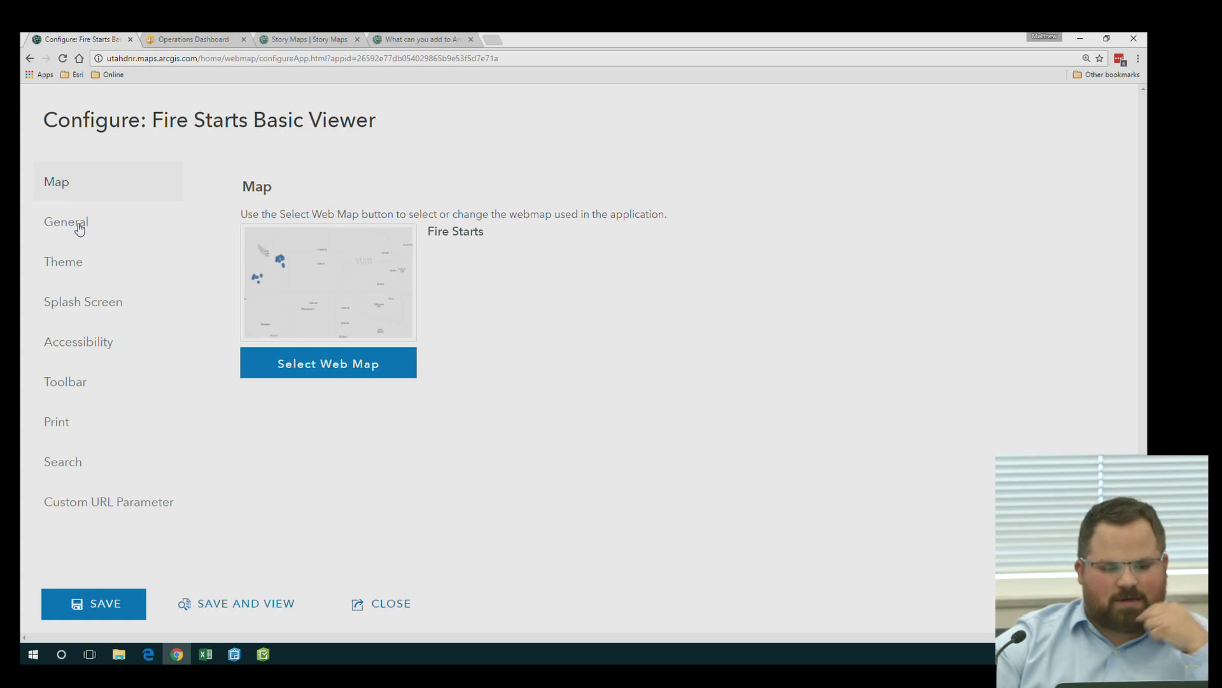
{"action": "left_click", "coordinate": [79, 228]}
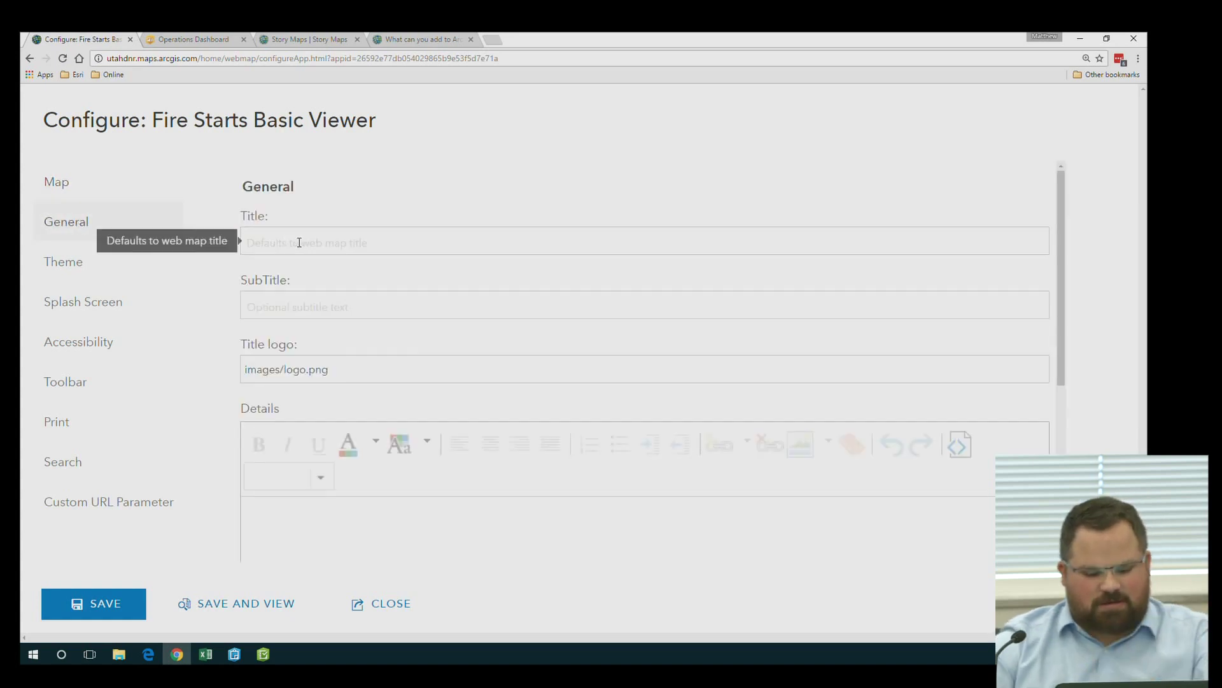
Title the app 'Fire Start Locations' and set its theme colour to dark green #267300
{"action": "type", "text": "Fire"}
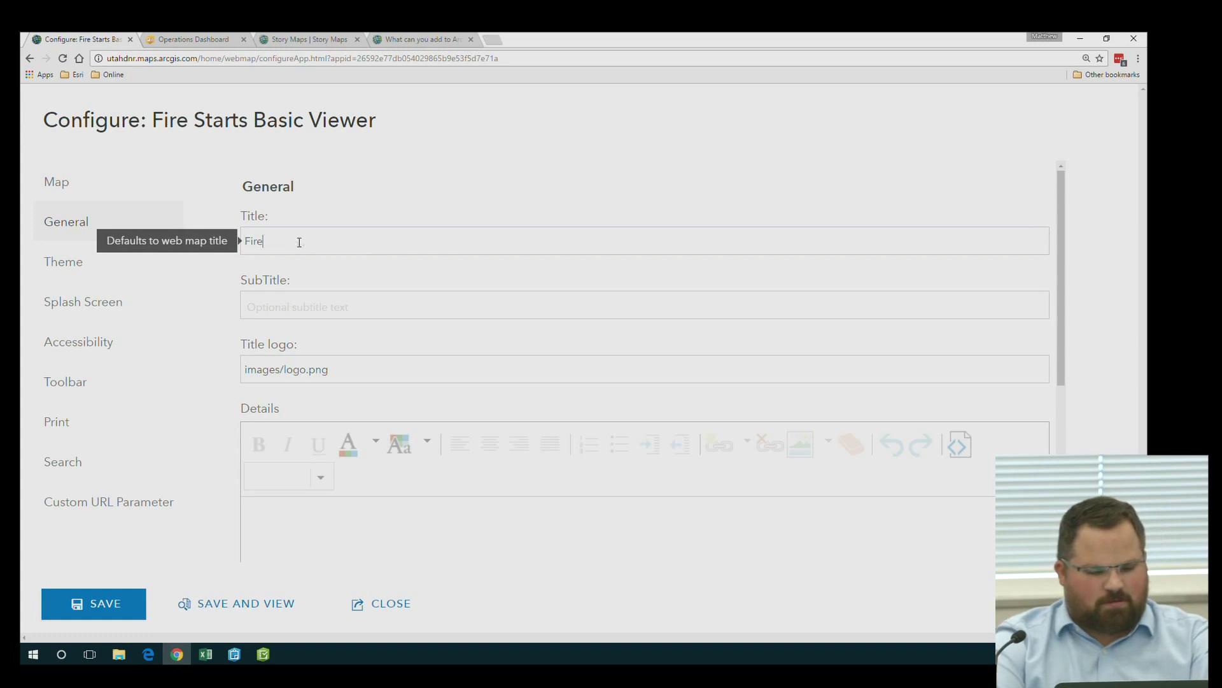
{"action": "type", "text": " Start Locations"}
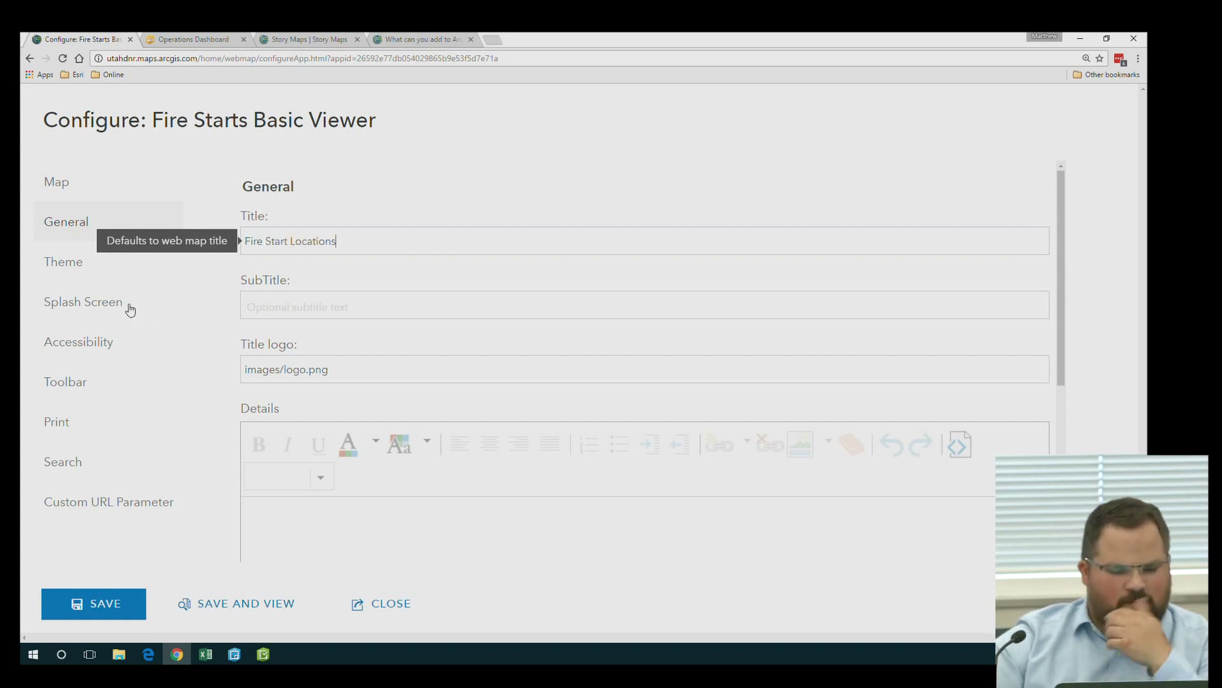
{"action": "left_click", "coordinate": [76, 265]}
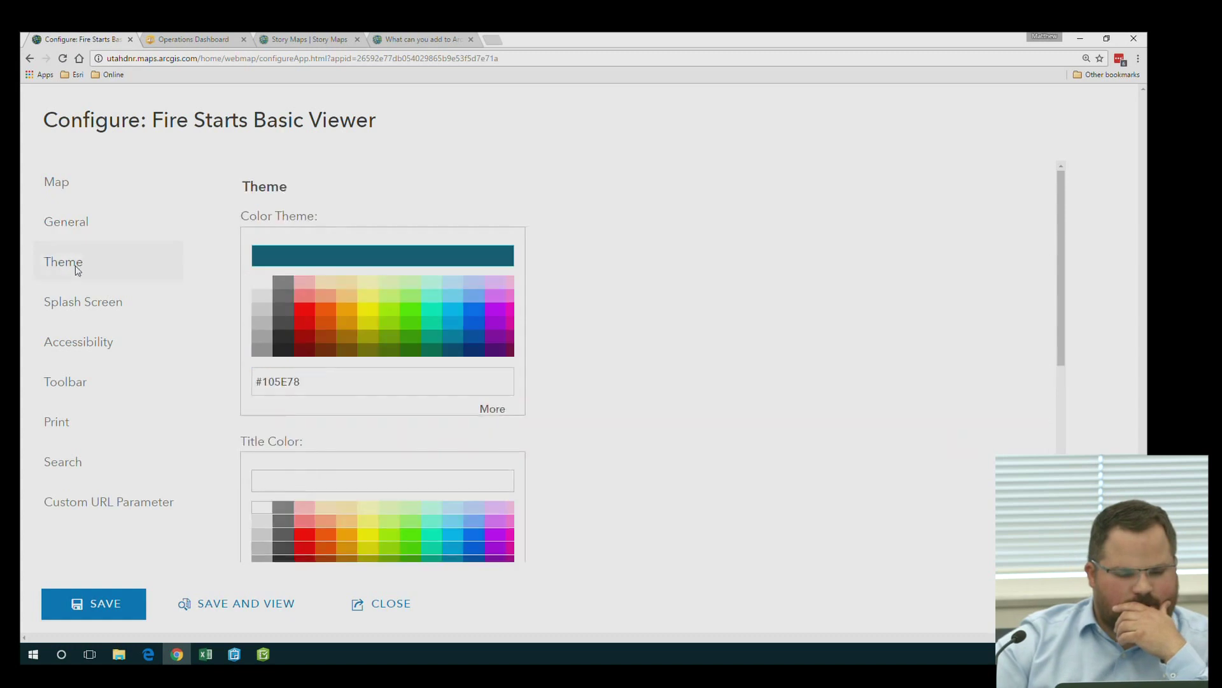
{"action": "scroll", "coordinate": [561, 285], "scroll_direction": "down", "scroll_amount": 1}
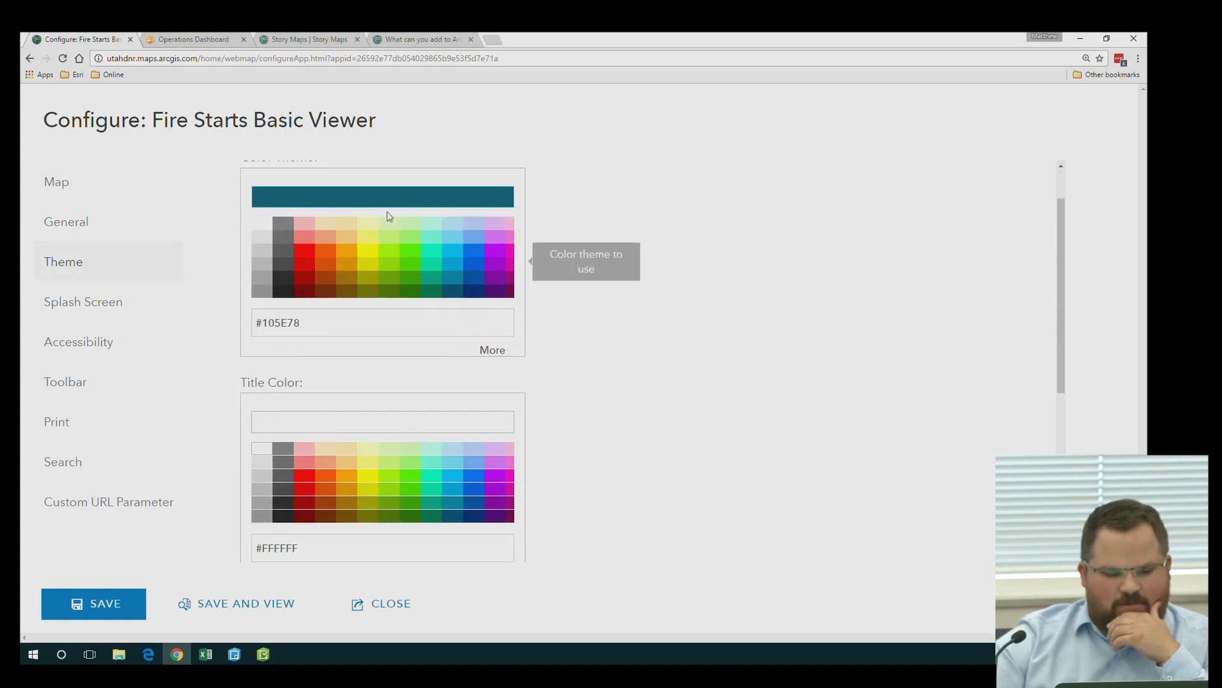
{"action": "left_click", "coordinate": [411, 291]}
Leave the splash screen off, review Accessibility and Toolbar settings, then save and view the app
{"action": "scroll", "coordinate": [606, 325], "scroll_direction": "down", "scroll_amount": 2}
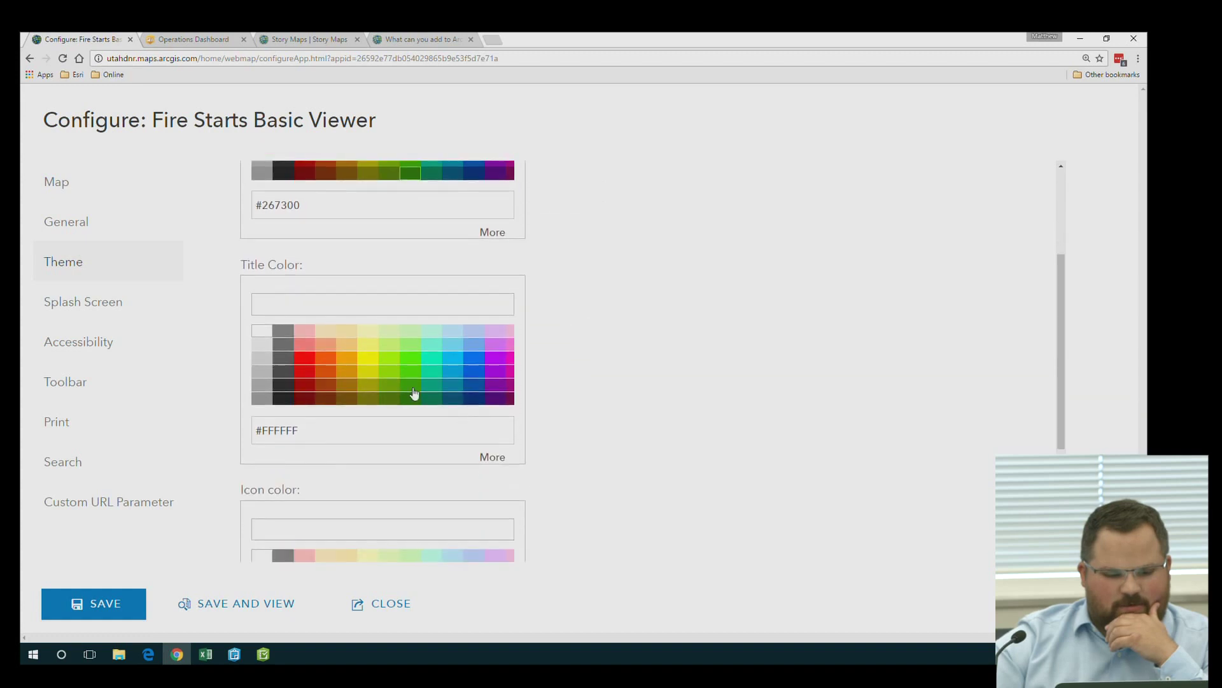
{"action": "scroll", "coordinate": [608, 406], "scroll_direction": "down", "scroll_amount": 4}
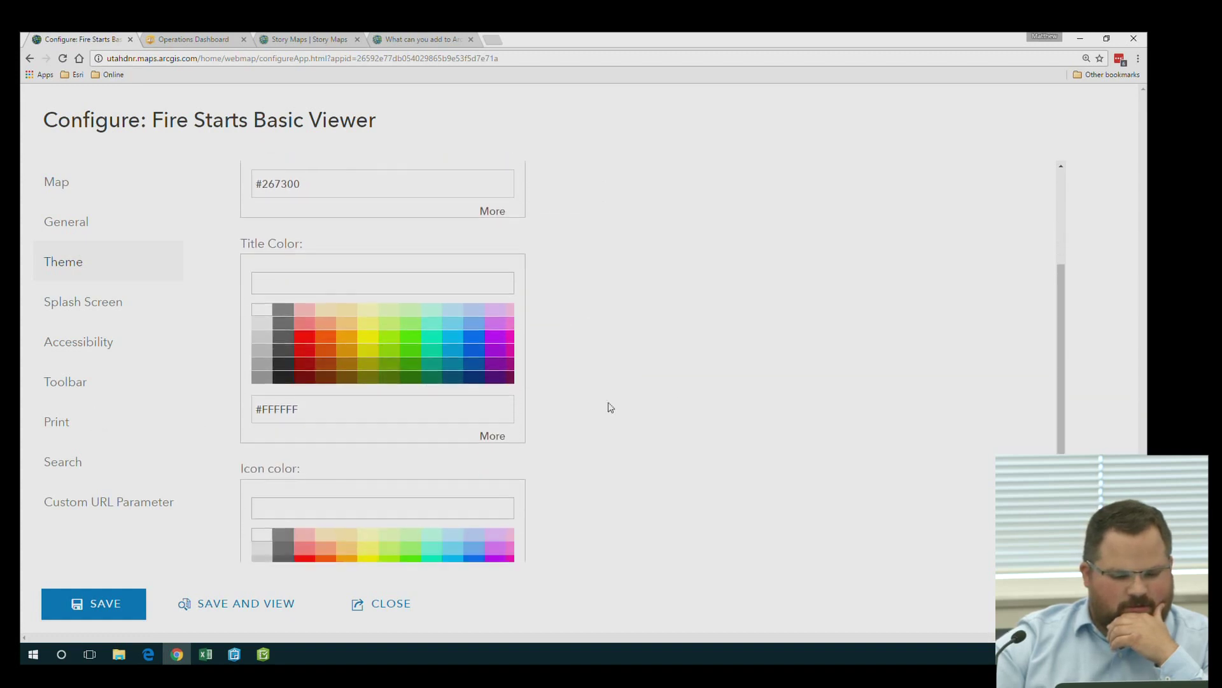
{"action": "left_click", "coordinate": [94, 305]}
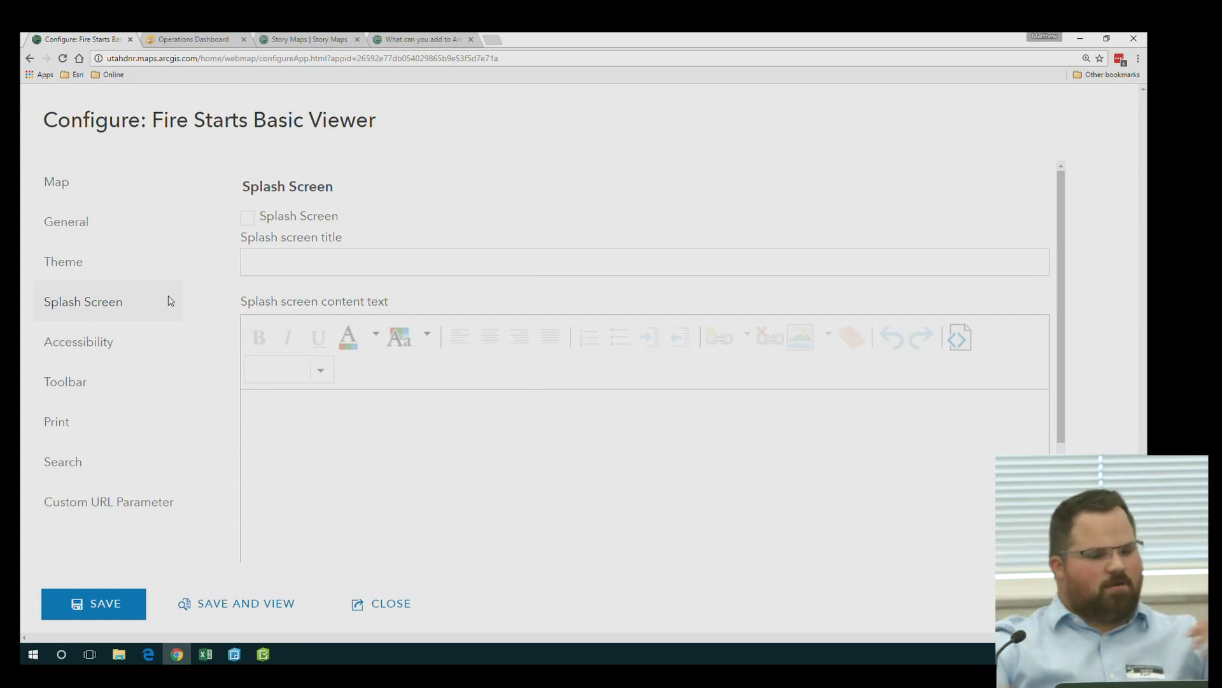
{"action": "left_click", "coordinate": [248, 219]}
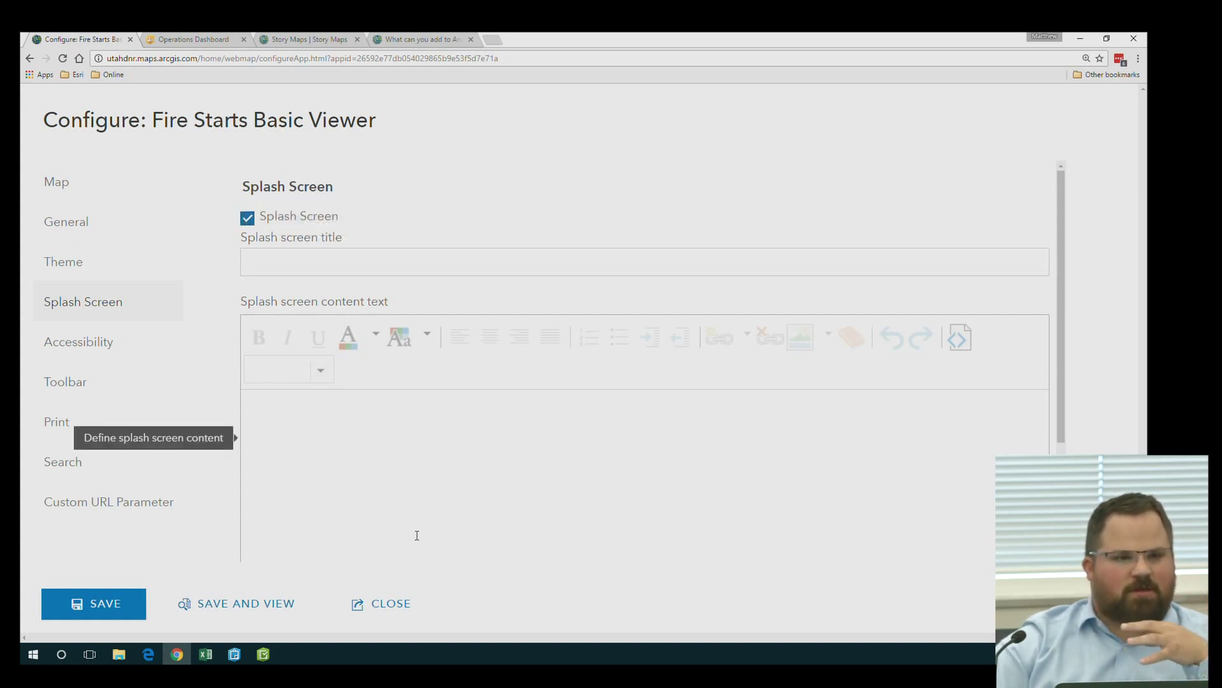
{"action": "left_click", "coordinate": [250, 219]}
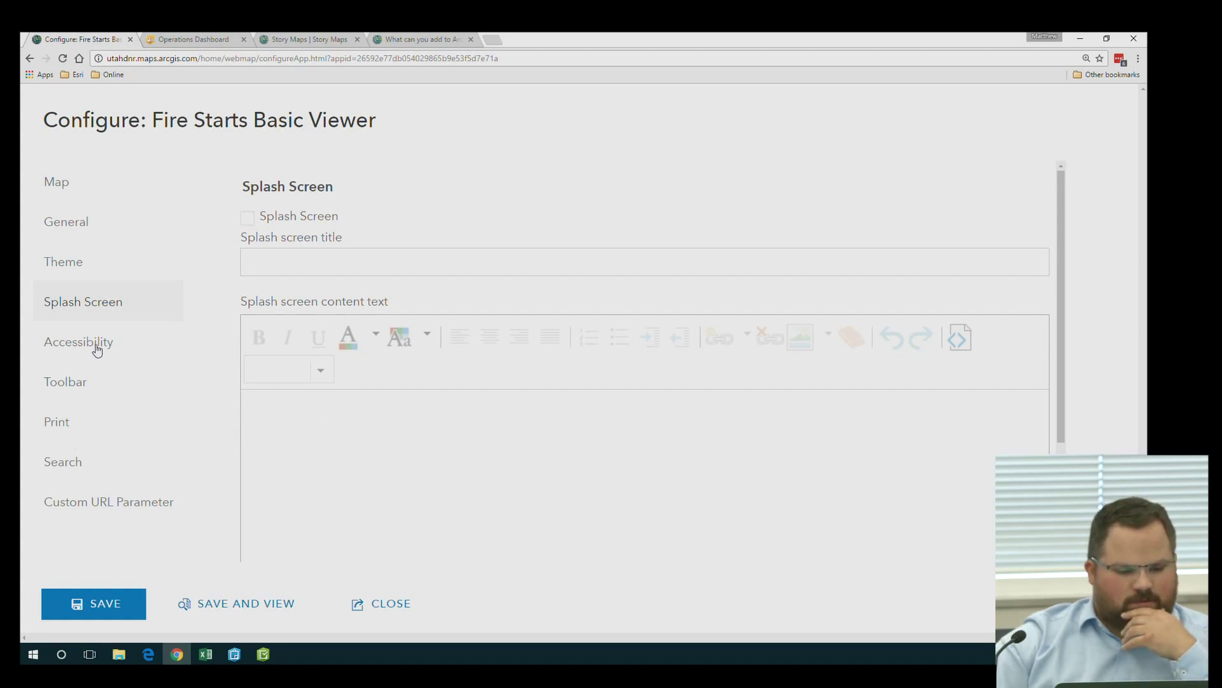
{"action": "left_click", "coordinate": [96, 349]}
{"action": "left_click", "coordinate": [64, 377]}
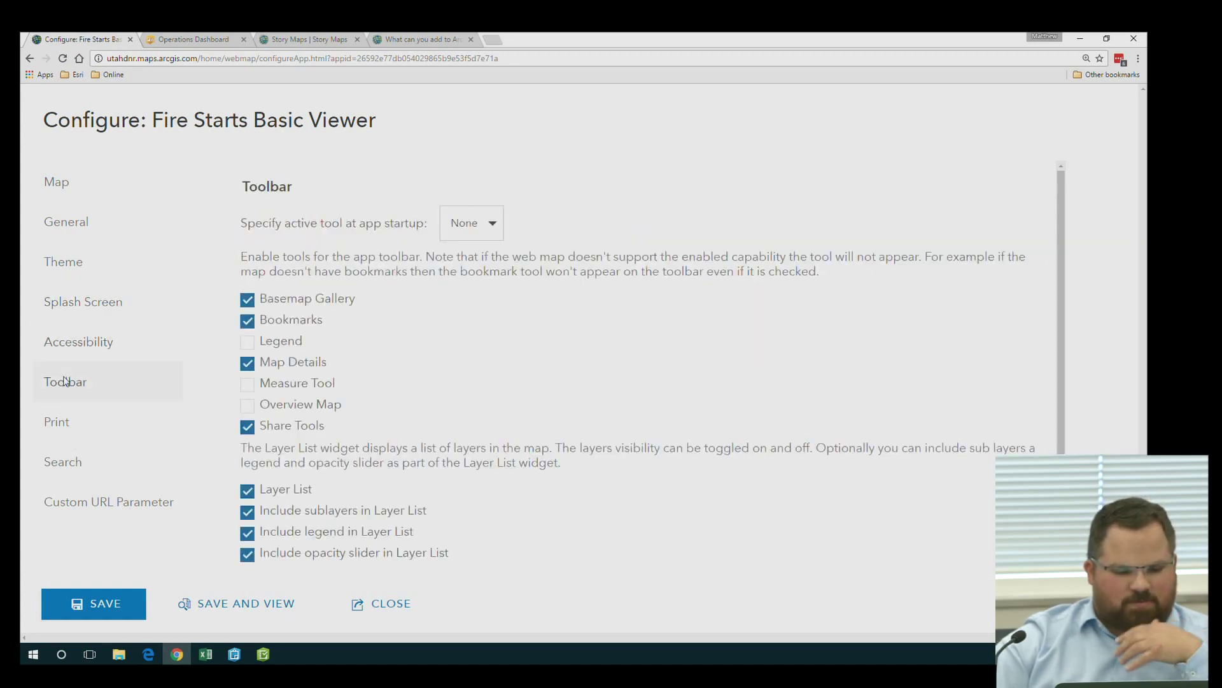
{"action": "scroll", "coordinate": [419, 376], "scroll_direction": "down", "scroll_amount": 1}
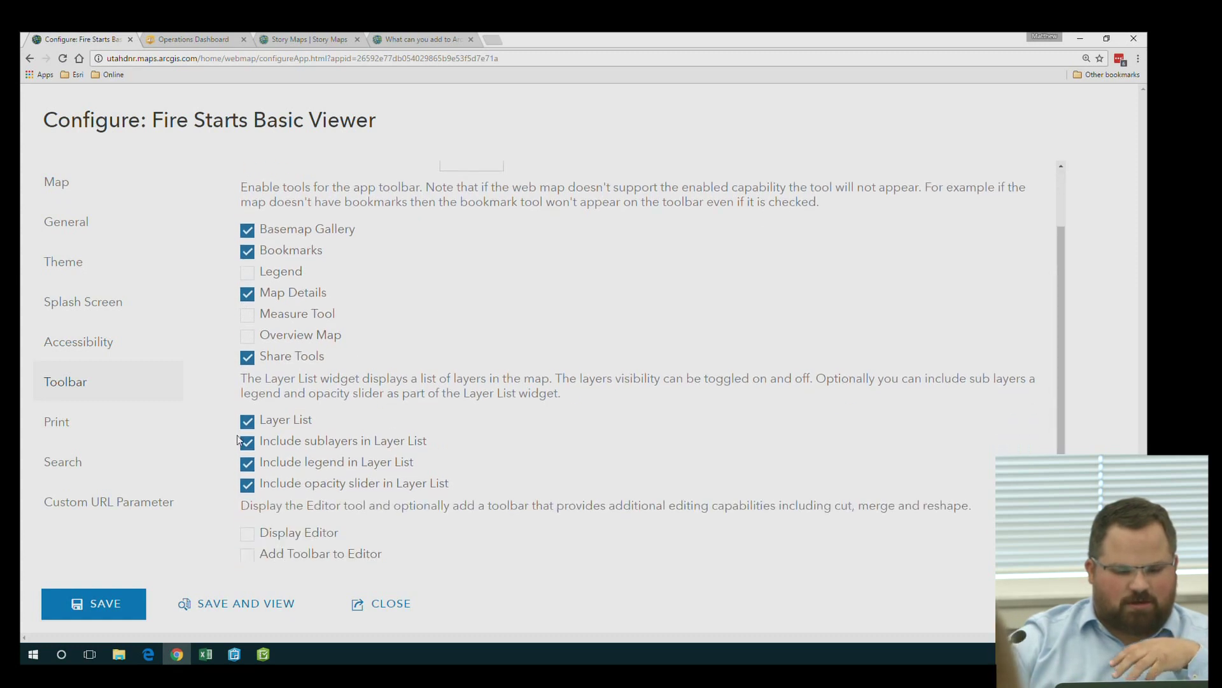
{"action": "left_click", "coordinate": [227, 605]}
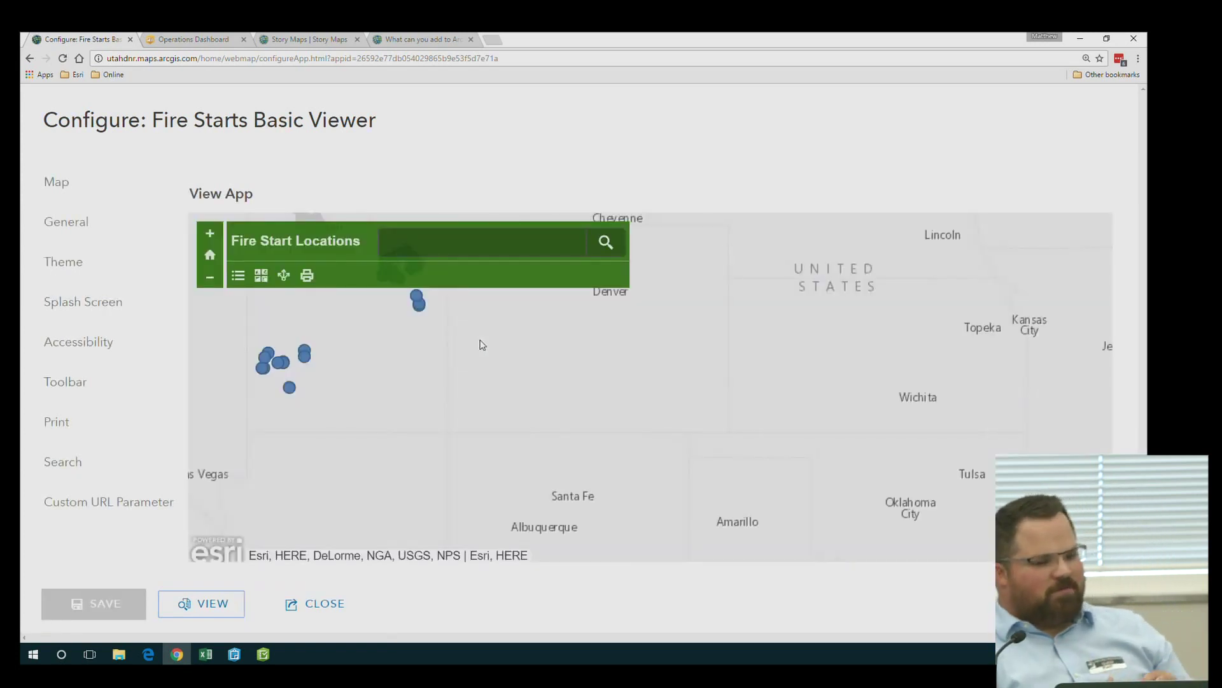
Zoom the preview map into Utah and open a fire start point's county popup
{"action": "scroll", "coordinate": [431, 418], "scroll_direction": "up", "scroll_amount": 2}
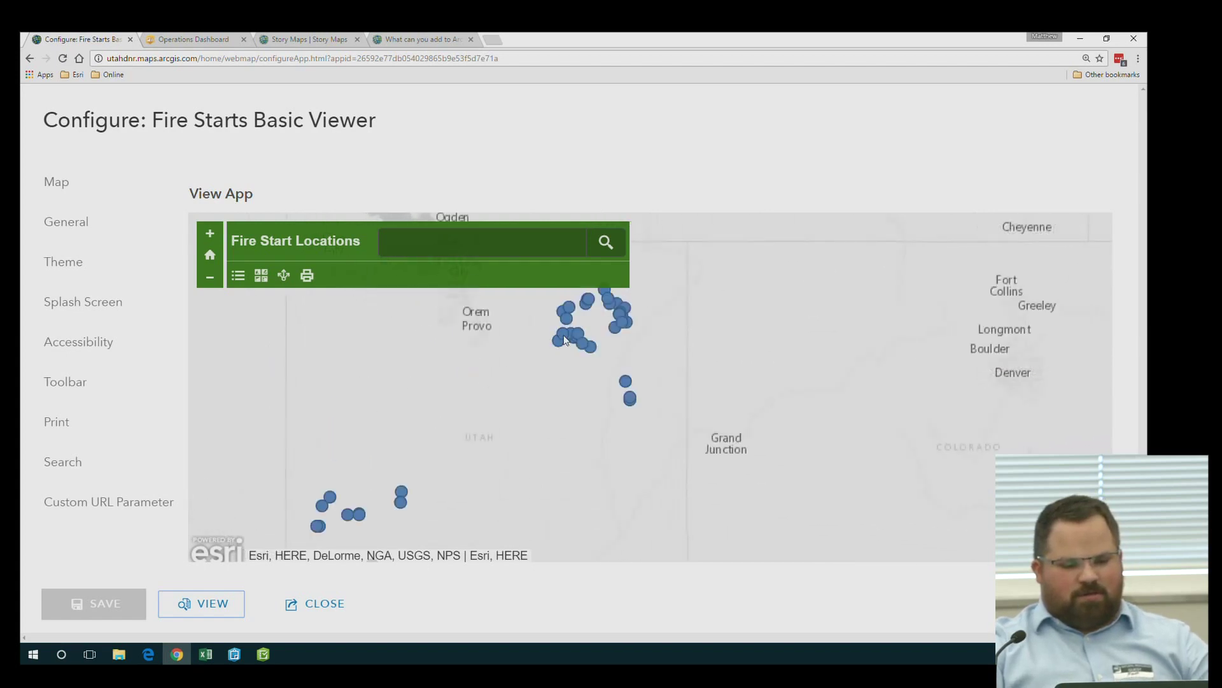
{"action": "left_click", "coordinate": [564, 335]}
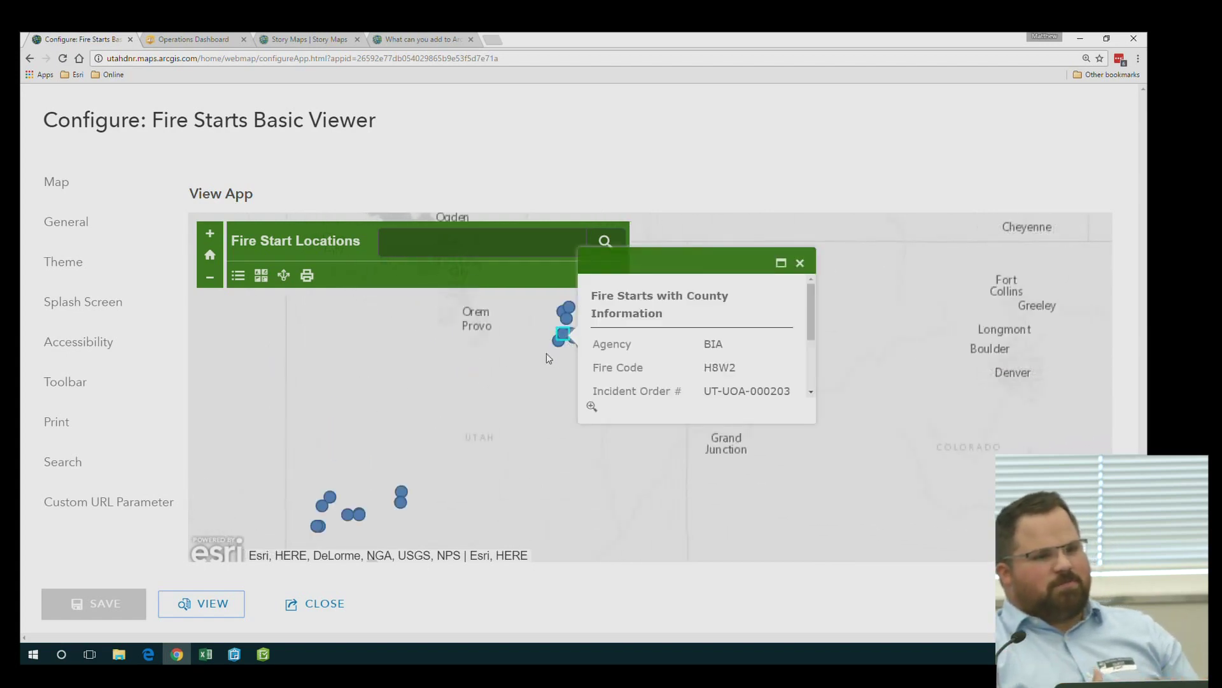
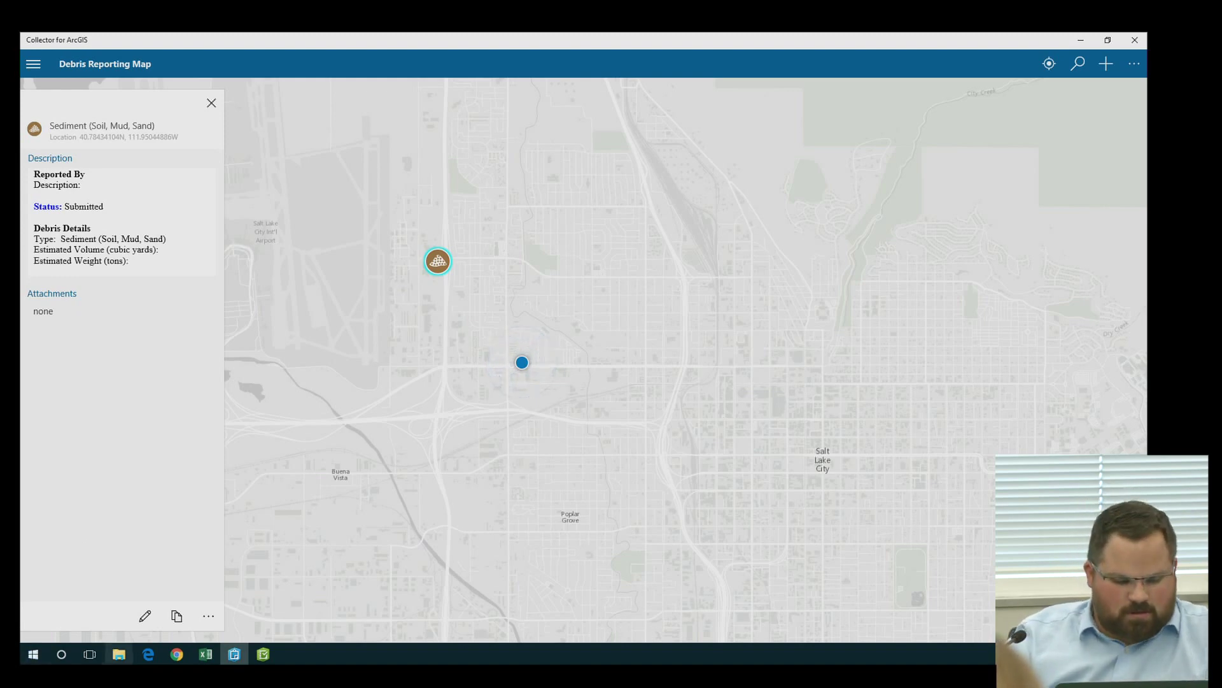
Bring Survey123's My Surveys list, with Bird Watcher and both Creel Surveys, to the front
{"action": "left_click", "coordinate": [263, 654]}
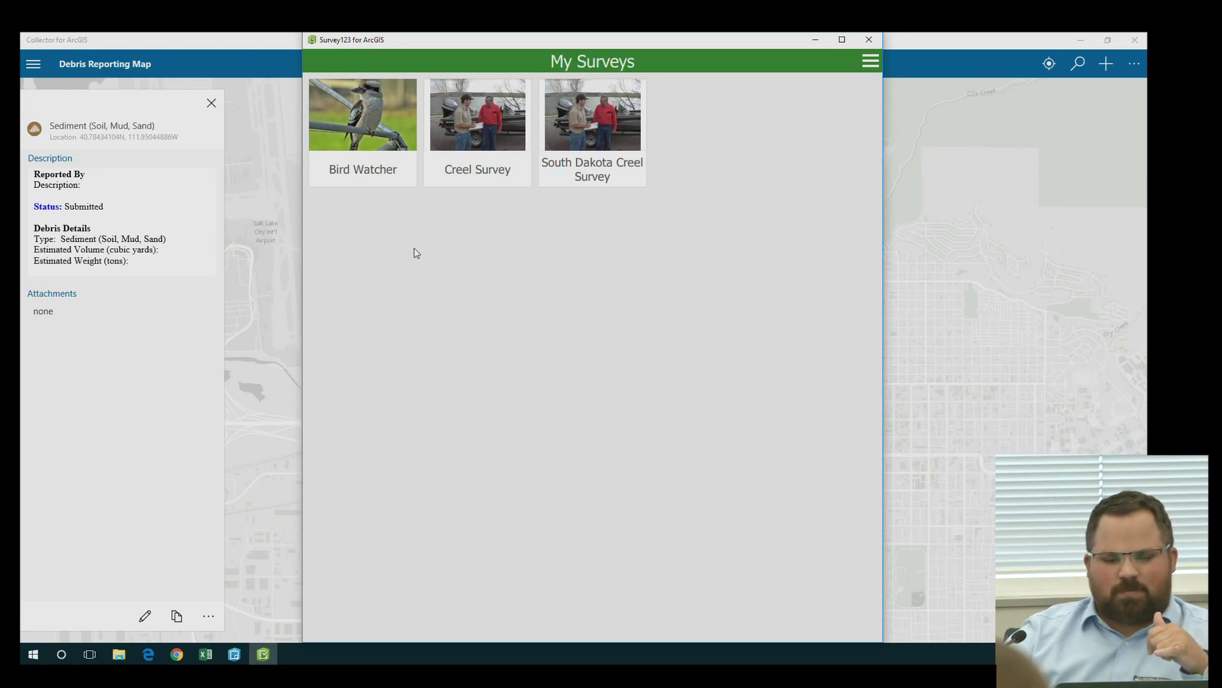
Select the Creel Survey and start collecting a new blank entry
{"action": "left_click", "coordinate": [501, 126]}
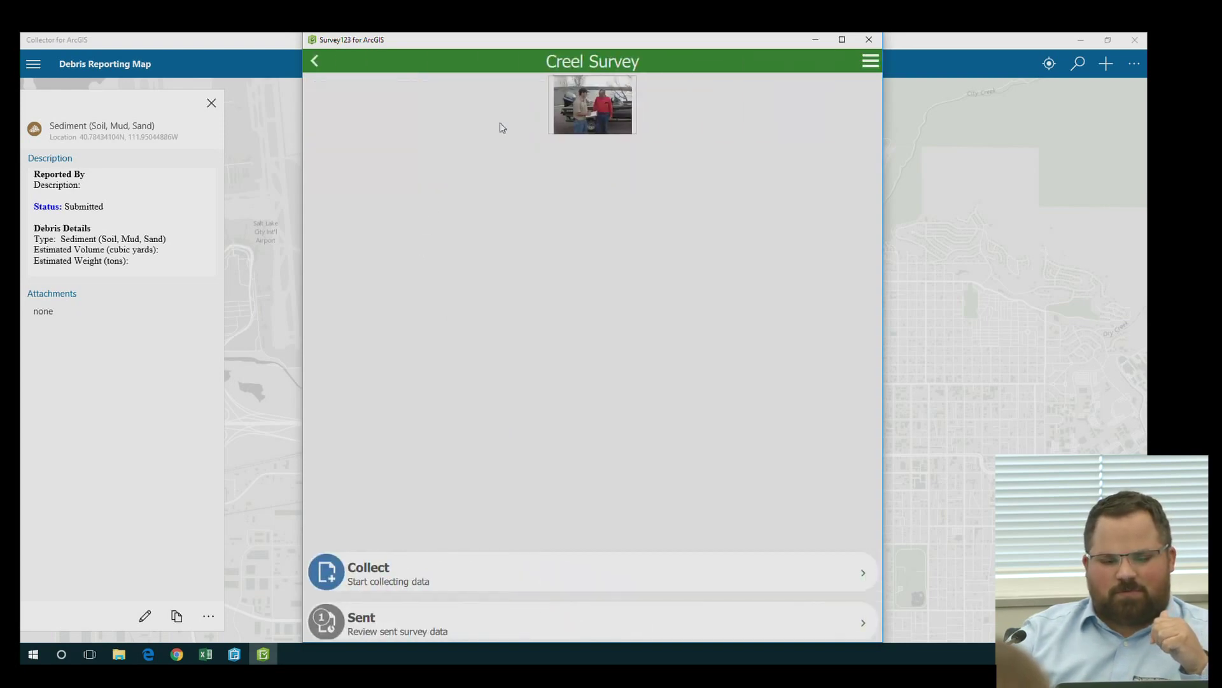
{"action": "left_click", "coordinate": [392, 571]}
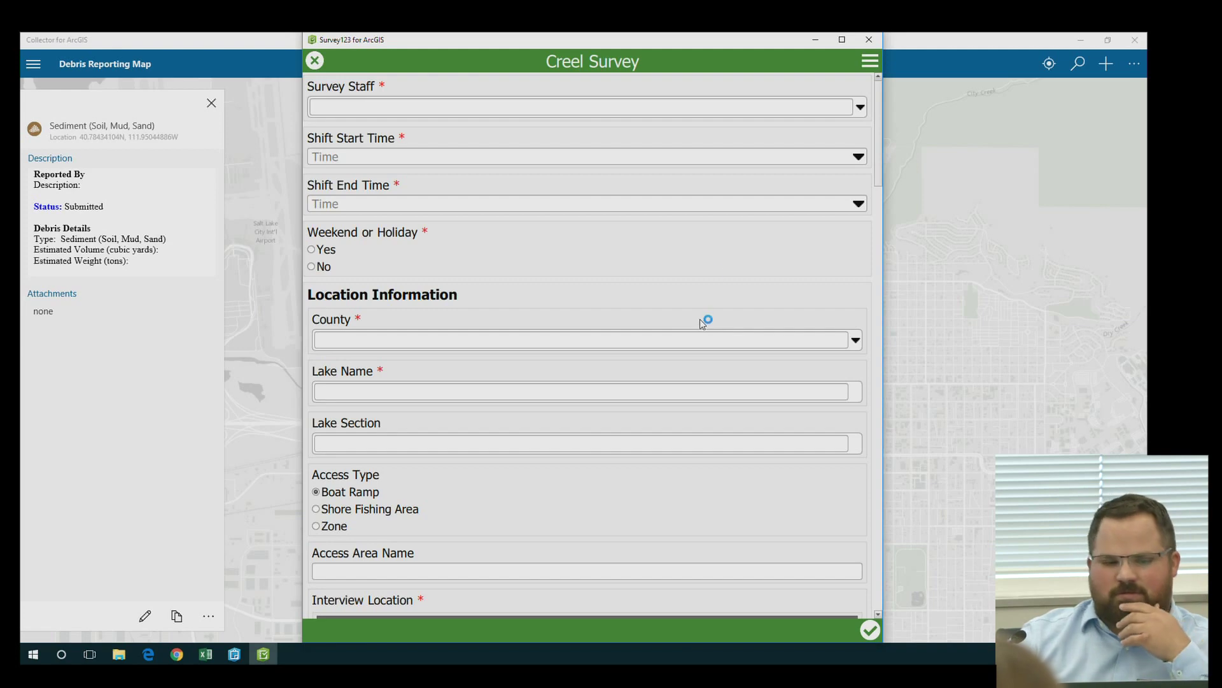
Pick the survey staff member and set the shift from 11:30 AM to 12:33 PM
{"action": "left_click", "coordinate": [861, 107]}
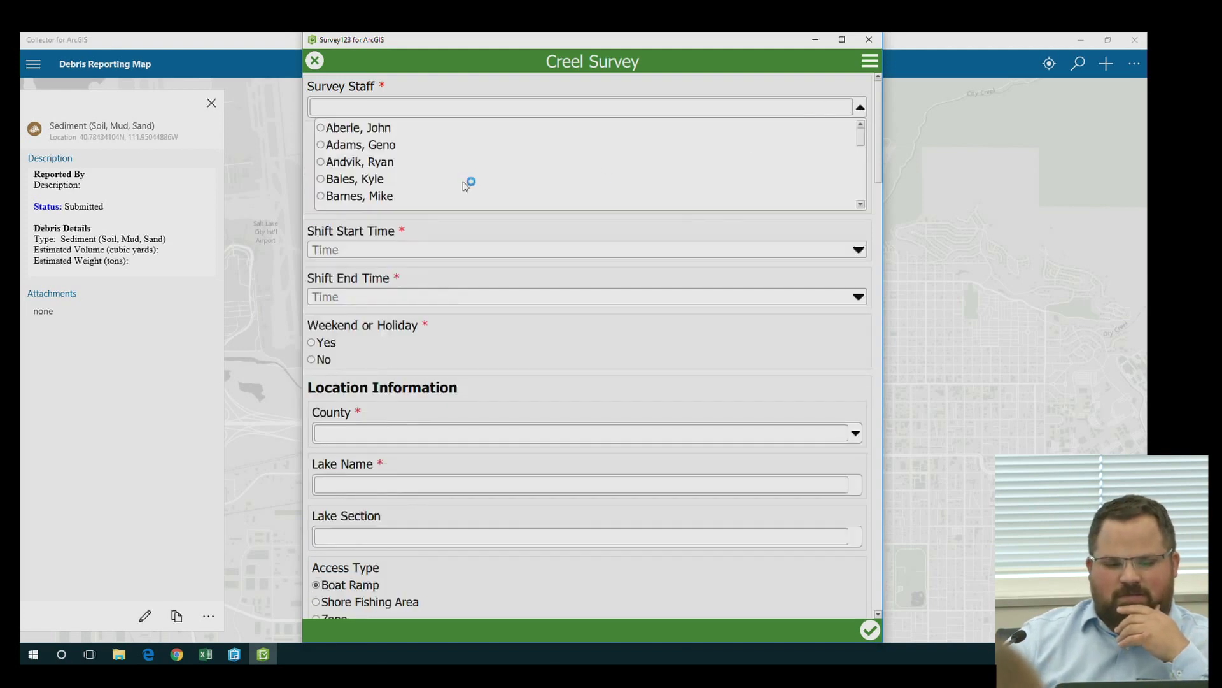
{"action": "left_click", "coordinate": [375, 162]}
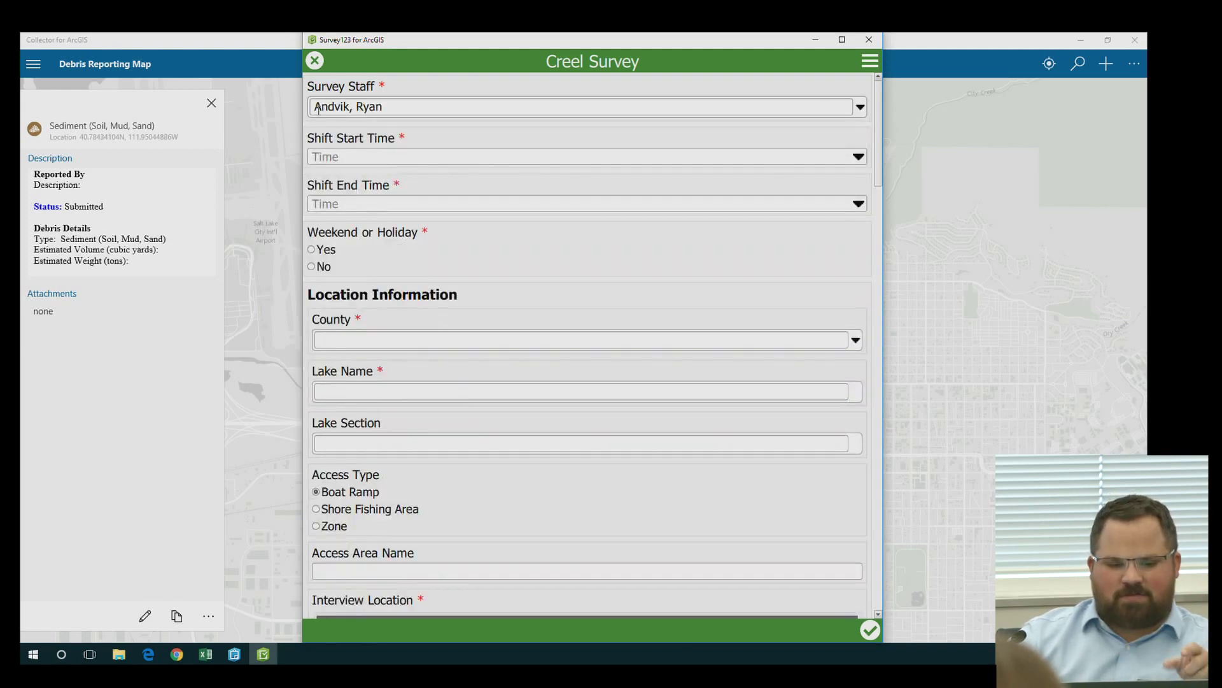
{"action": "left_click", "coordinate": [859, 157]}
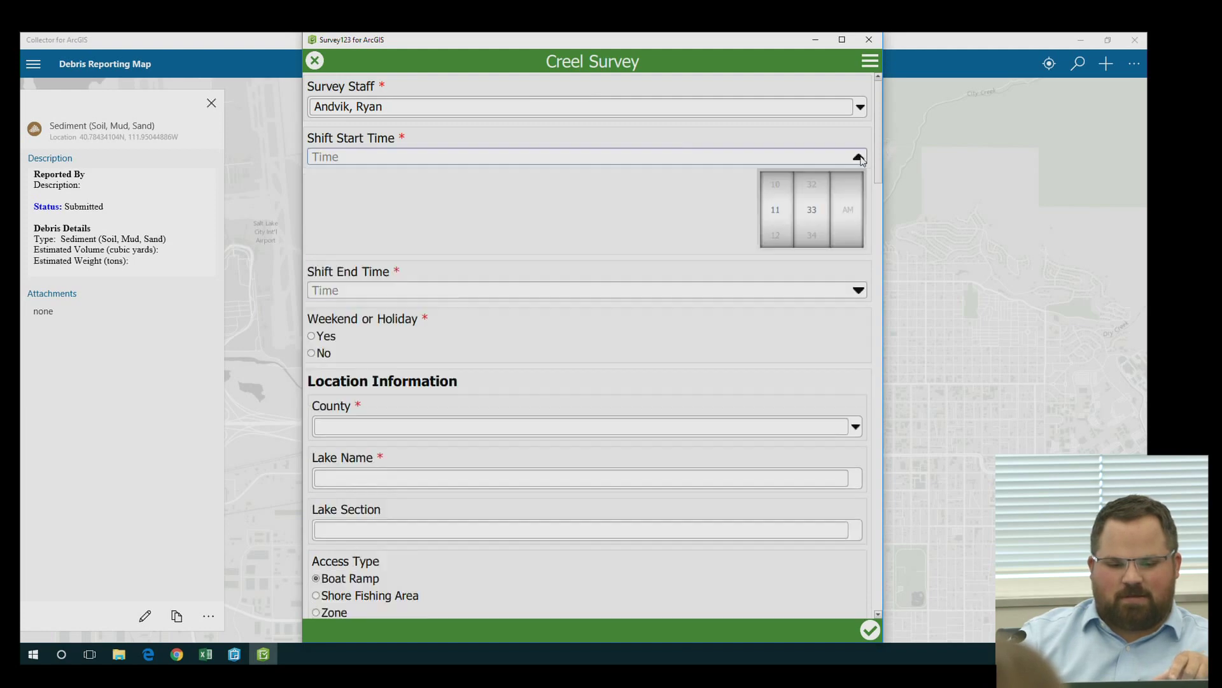
{"action": "left_click_drag", "start_coordinate": [811, 217], "coordinate": [813, 266]}
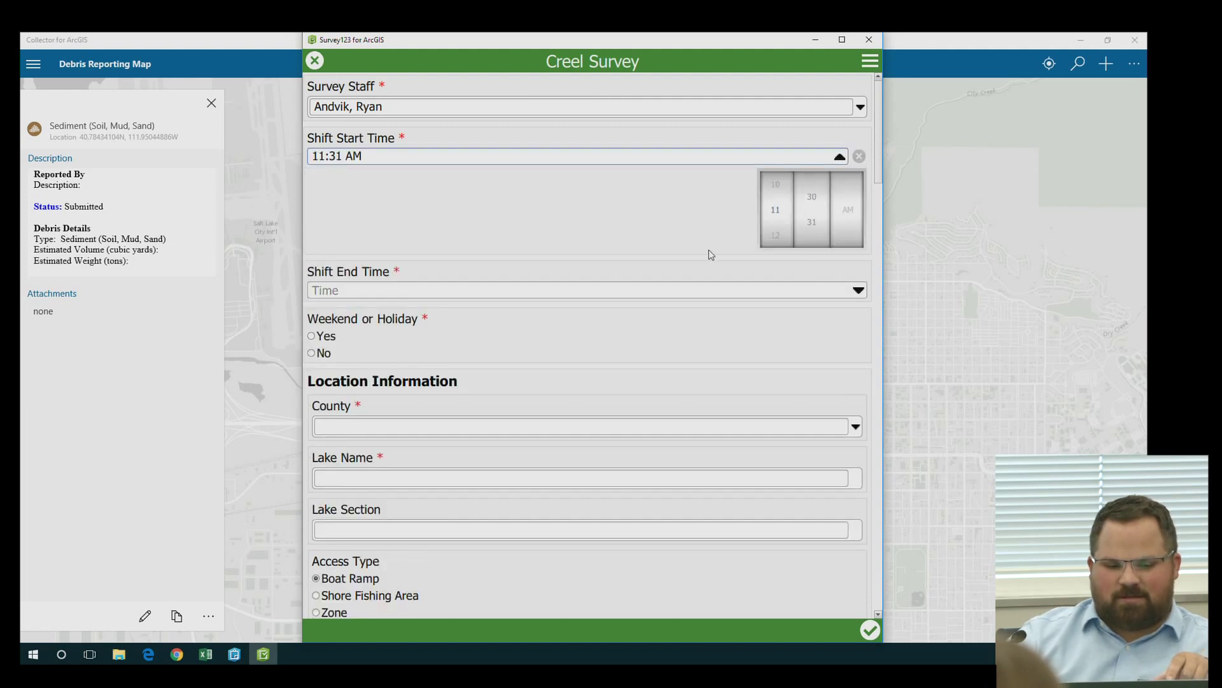
{"action": "left_click", "coordinate": [859, 291]}
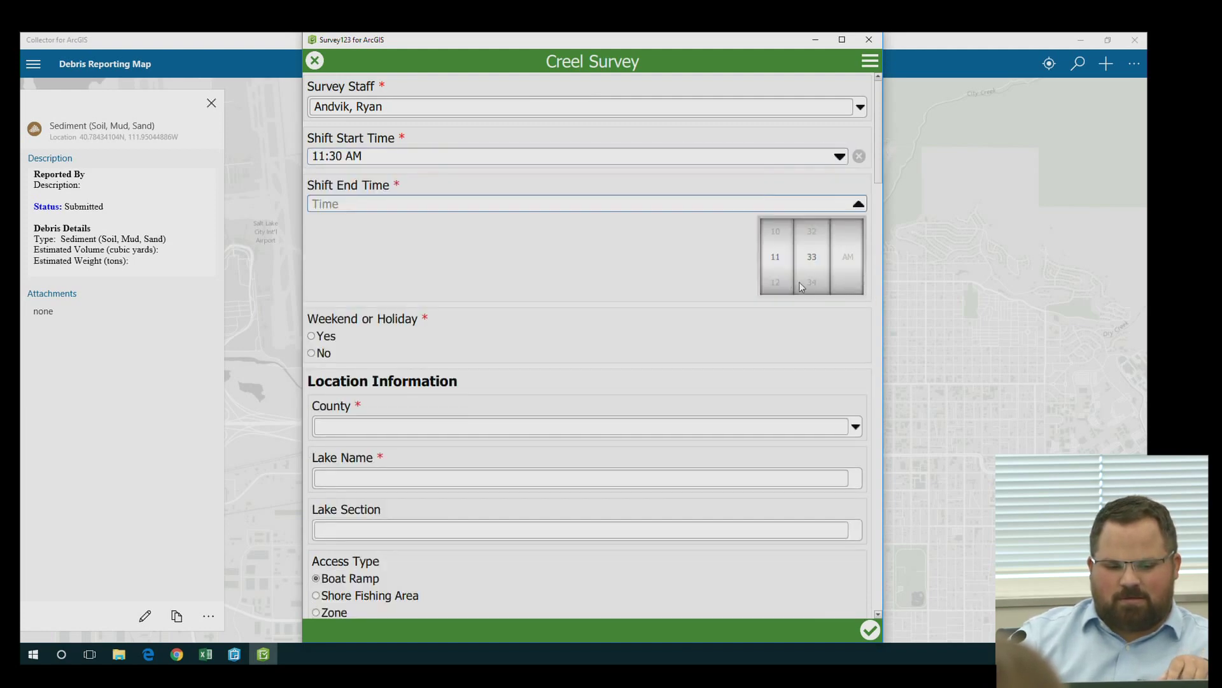
{"action": "left_click_drag", "start_coordinate": [780, 253], "coordinate": [779, 228]}
{"action": "left_click_drag", "start_coordinate": [849, 250], "coordinate": [853, 284]}
{"action": "left_click", "coordinate": [752, 242]}
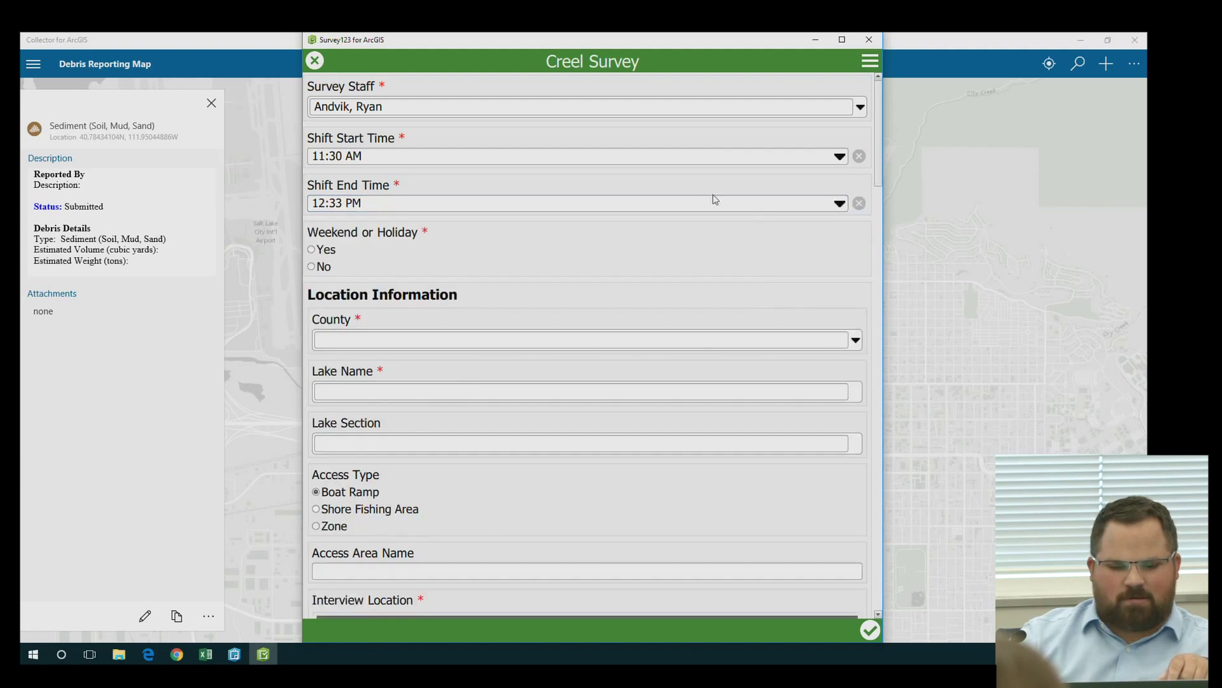
Mark the shift as not a weekend or holiday and choose Campbell county
{"action": "scroll", "coordinate": [459, 287], "scroll_direction": "down", "scroll_amount": 1}
{"action": "left_click", "coordinate": [314, 257]}
{"action": "scroll", "coordinate": [414, 293], "scroll_direction": "down", "scroll_amount": 2}
{"action": "left_click", "coordinate": [602, 303]}
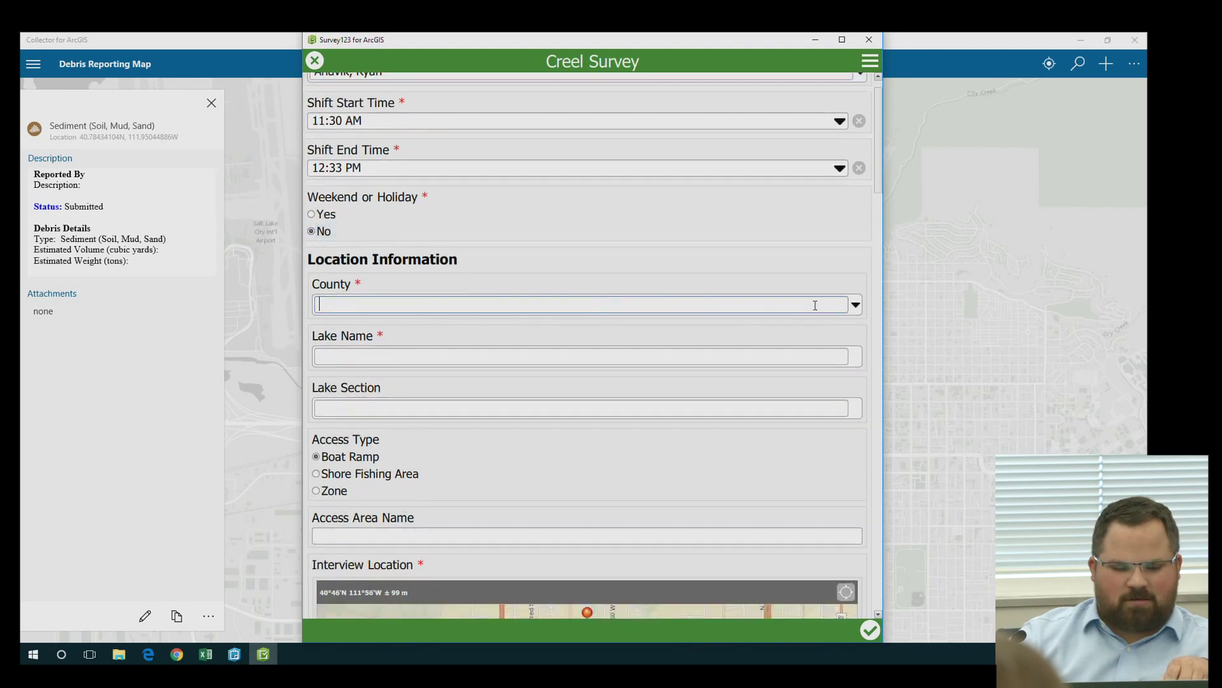
{"action": "left_click", "coordinate": [857, 307]}
{"action": "scroll", "coordinate": [336, 366], "scroll_direction": "down", "scroll_amount": 2}
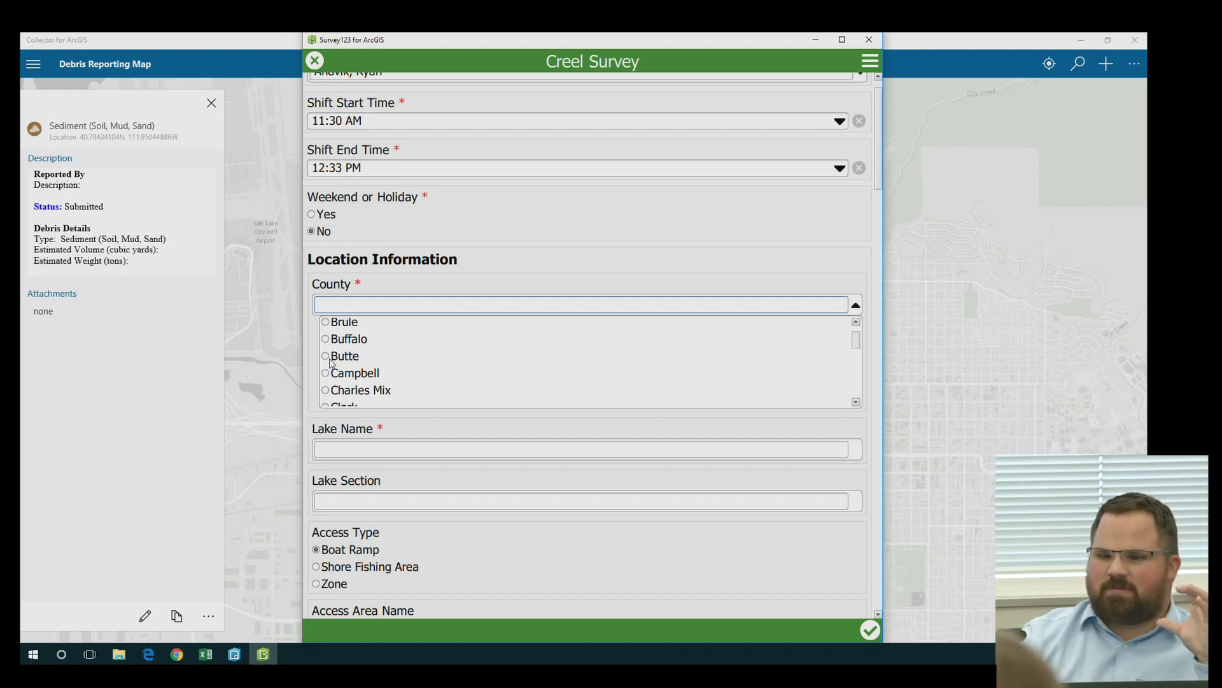
{"action": "left_click", "coordinate": [345, 374]}
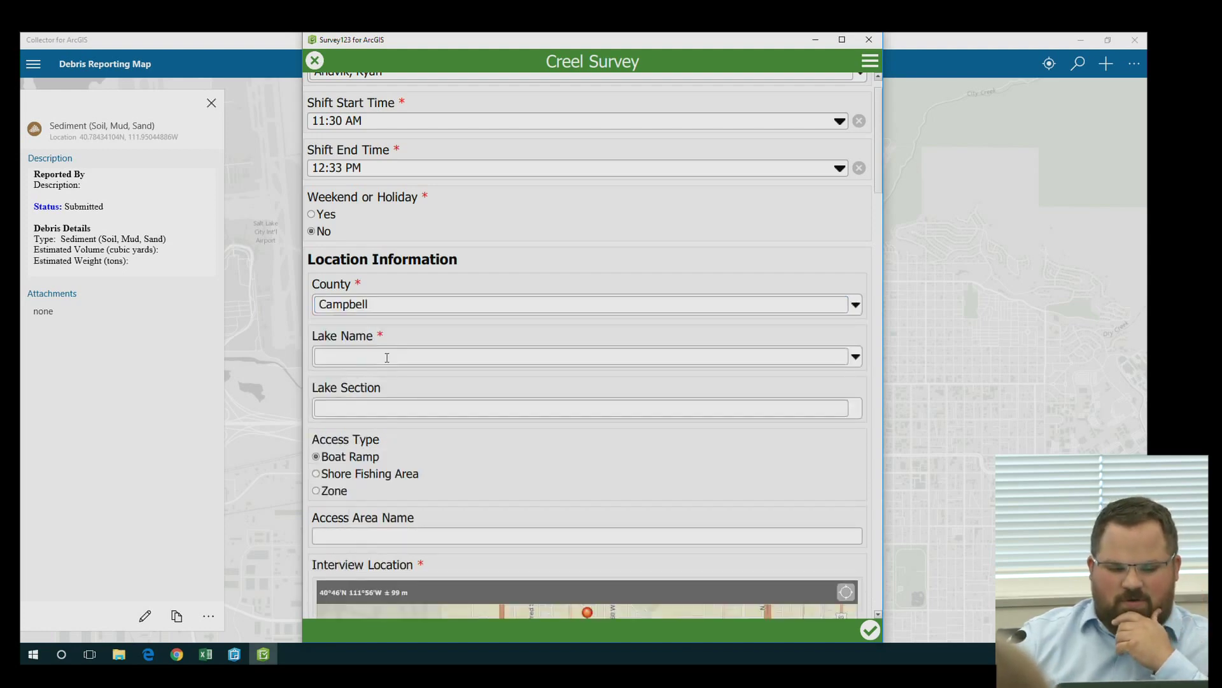
Choose Pocasse as the lake and Shore Fishing Area as the access type
{"action": "left_click", "coordinate": [855, 358]}
{"action": "scroll", "coordinate": [341, 412], "scroll_direction": "down", "scroll_amount": 5}
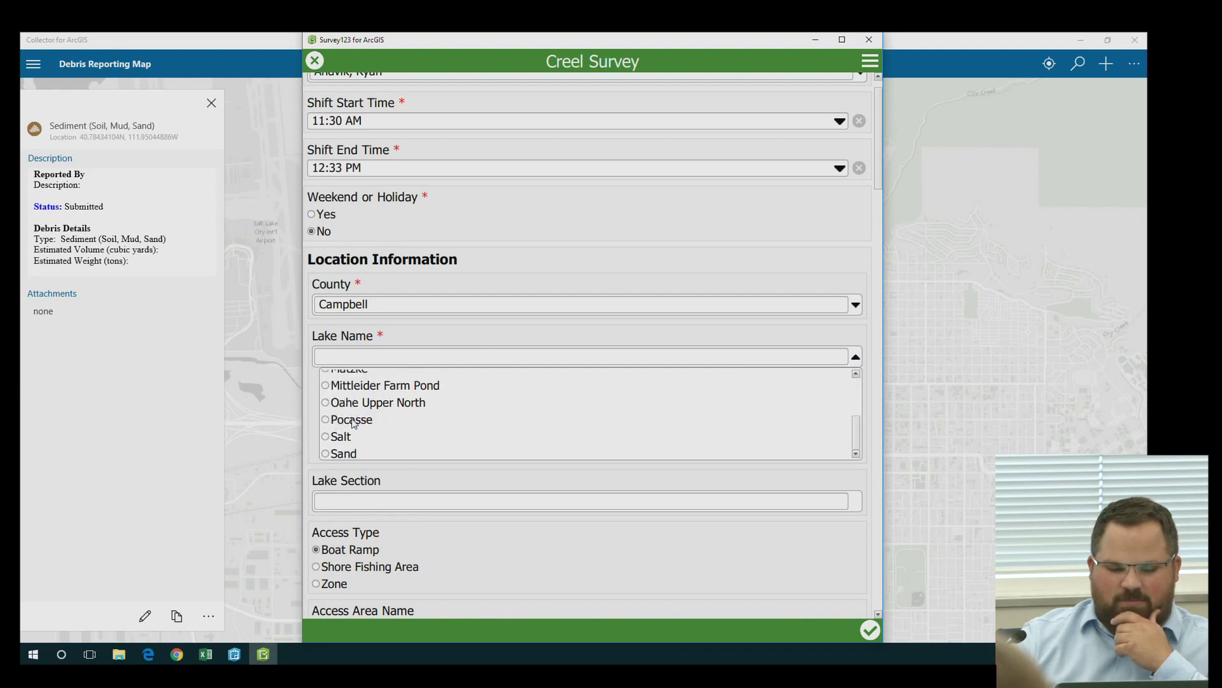
{"action": "left_click", "coordinate": [352, 420]}
{"action": "scroll", "coordinate": [624, 414], "scroll_direction": "down", "scroll_amount": 3}
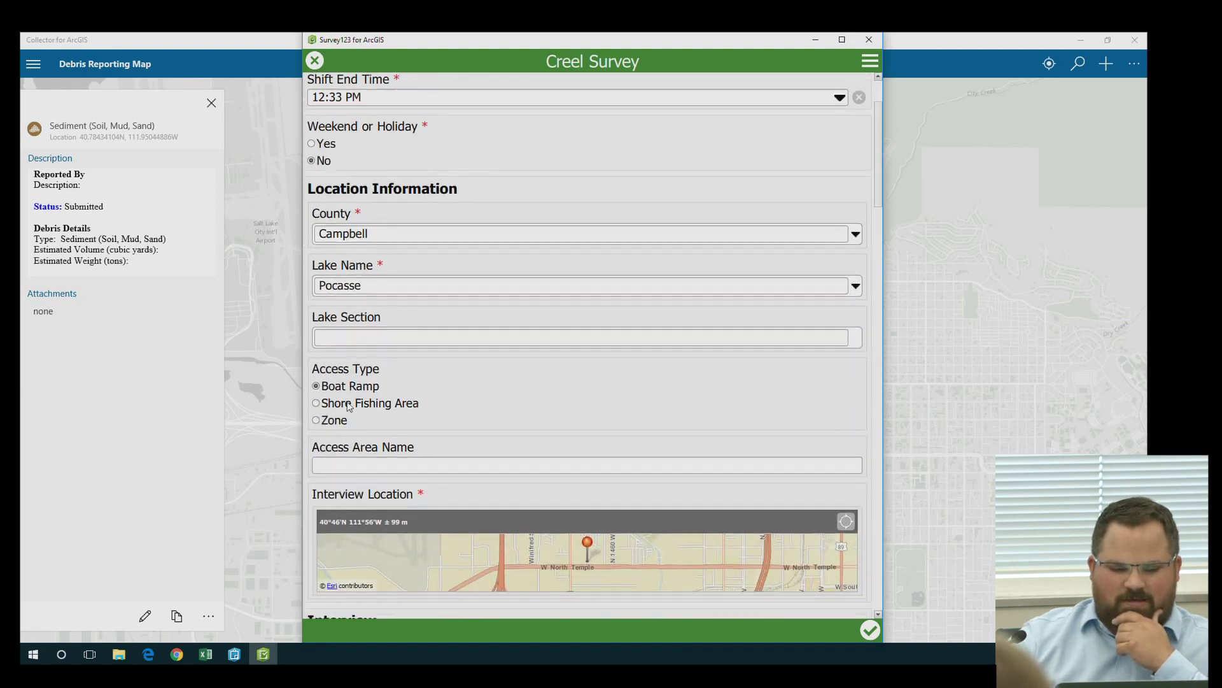
{"action": "scroll", "coordinate": [349, 407], "scroll_direction": "down", "scroll_amount": 2}
{"action": "left_click", "coordinate": [325, 360]}
{"action": "scroll", "coordinate": [535, 322], "scroll_direction": "down", "scroll_amount": 2}
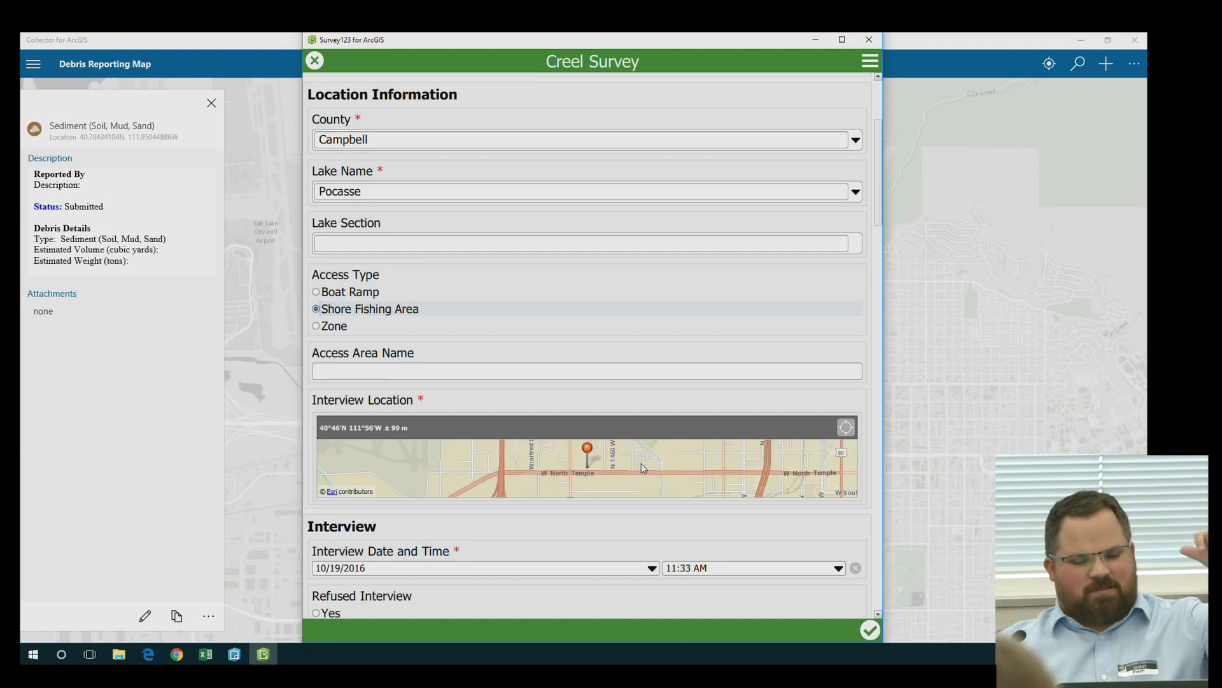
Move the interview location pin on the map to 40°47'N 111°57'W
{"action": "left_click", "coordinate": [641, 464]}
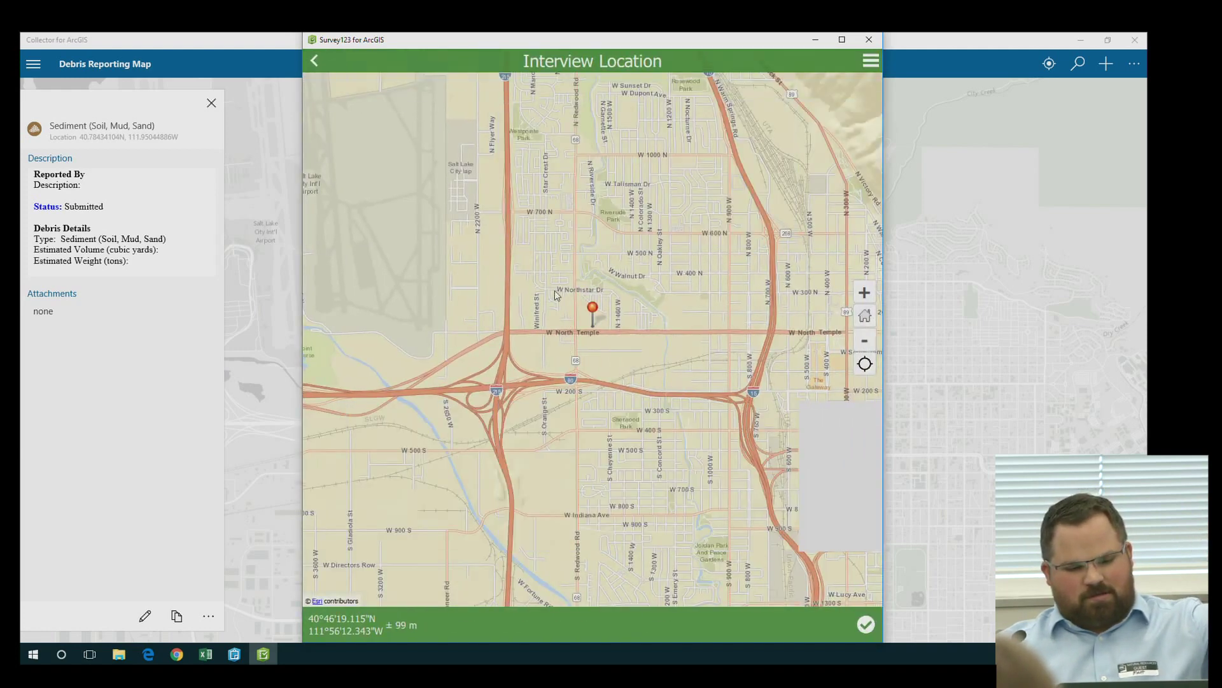
{"action": "left_click_drag", "start_coordinate": [634, 322], "coordinate": [719, 452]}
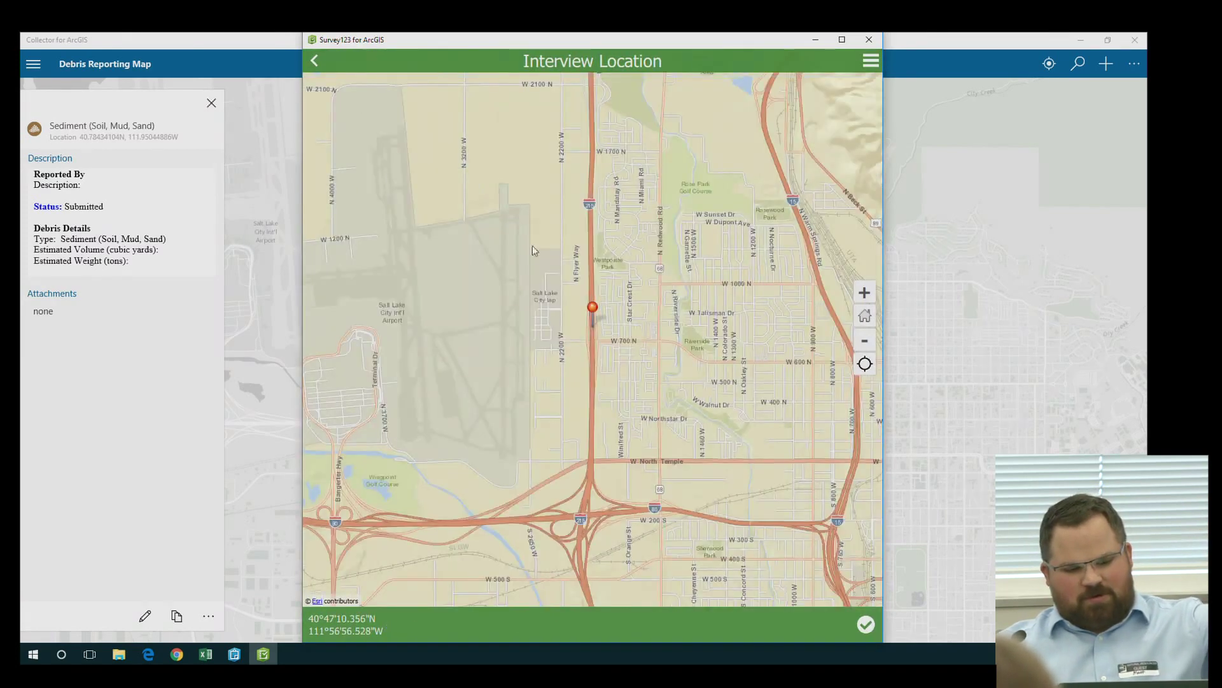
{"action": "left_click", "coordinate": [867, 624]}
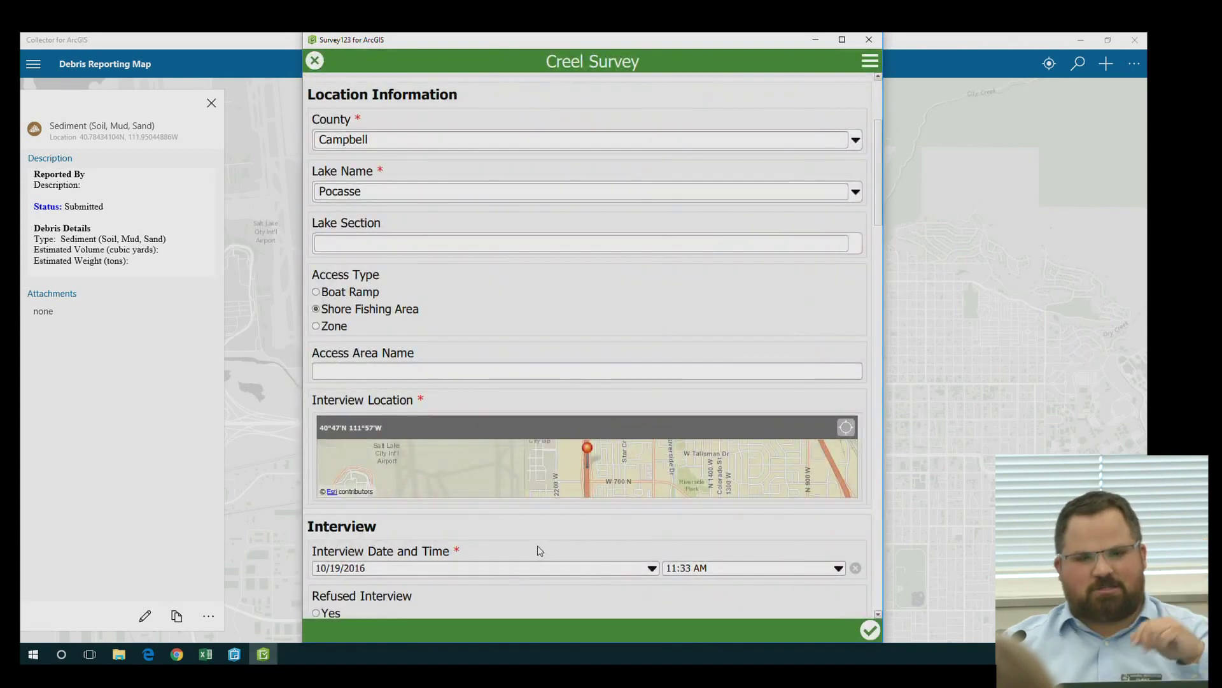
Leave Refused Interview set to No and move down to the Comments field
{"action": "scroll", "coordinate": [487, 503], "scroll_direction": "down", "scroll_amount": 2}
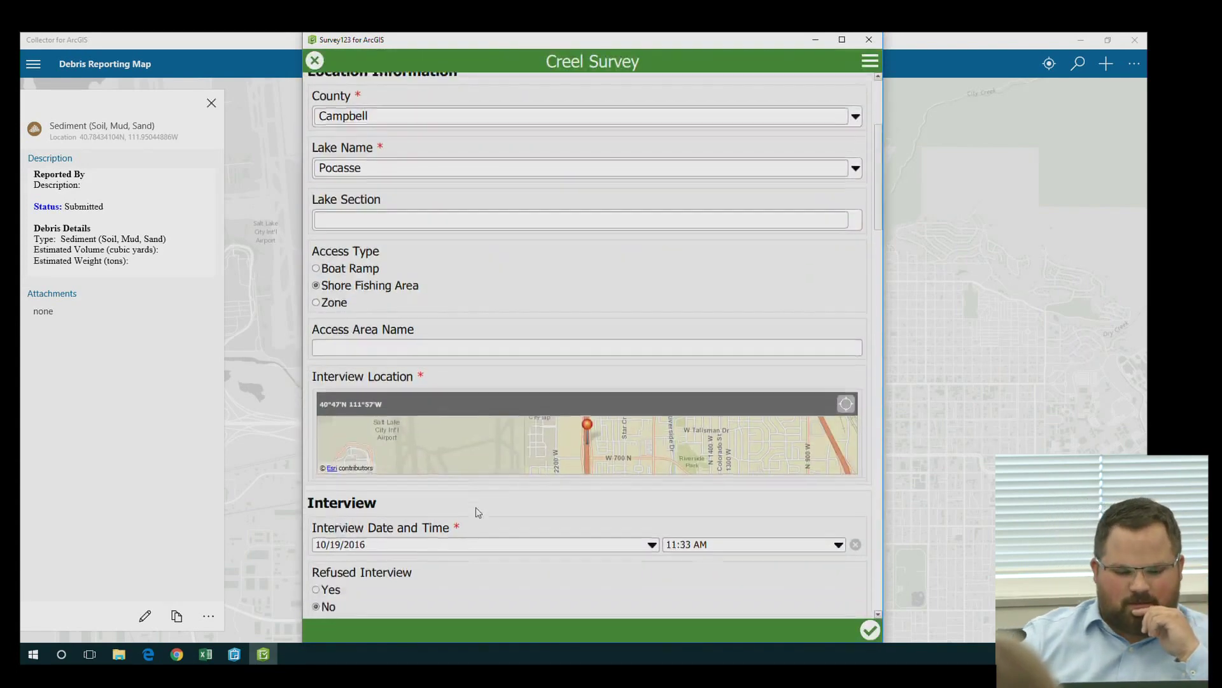
{"action": "scroll", "coordinate": [482, 507], "scroll_direction": "down", "scroll_amount": 5}
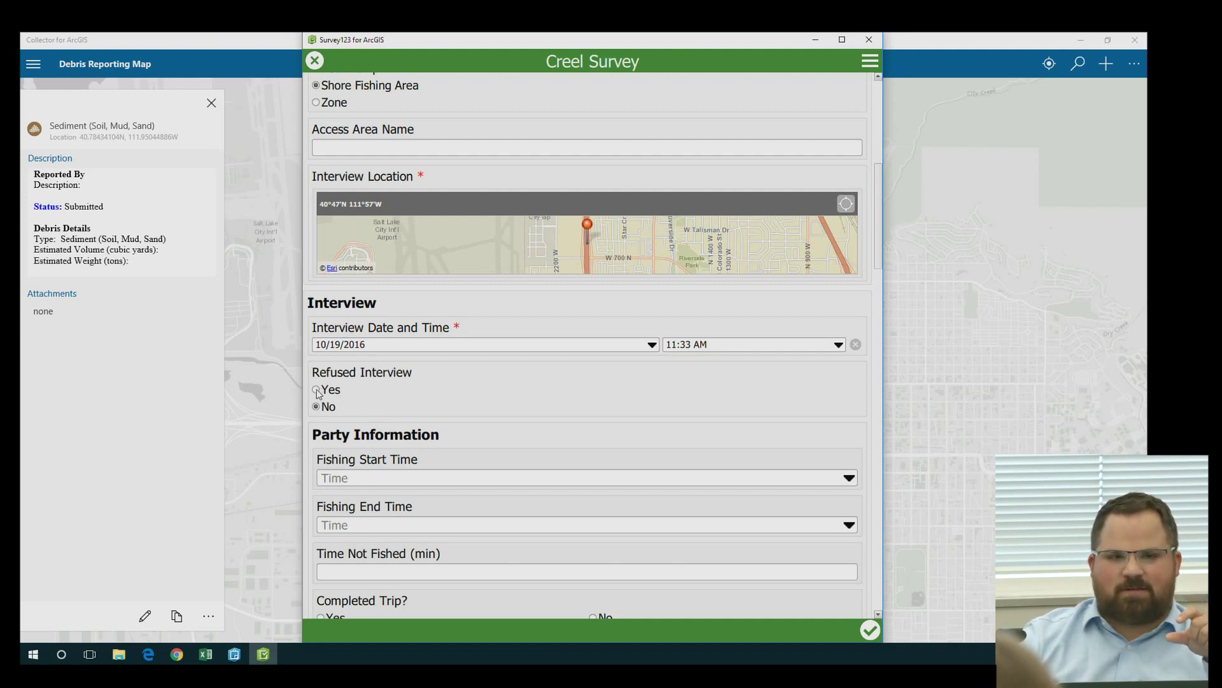
{"action": "left_click", "coordinate": [316, 391]}
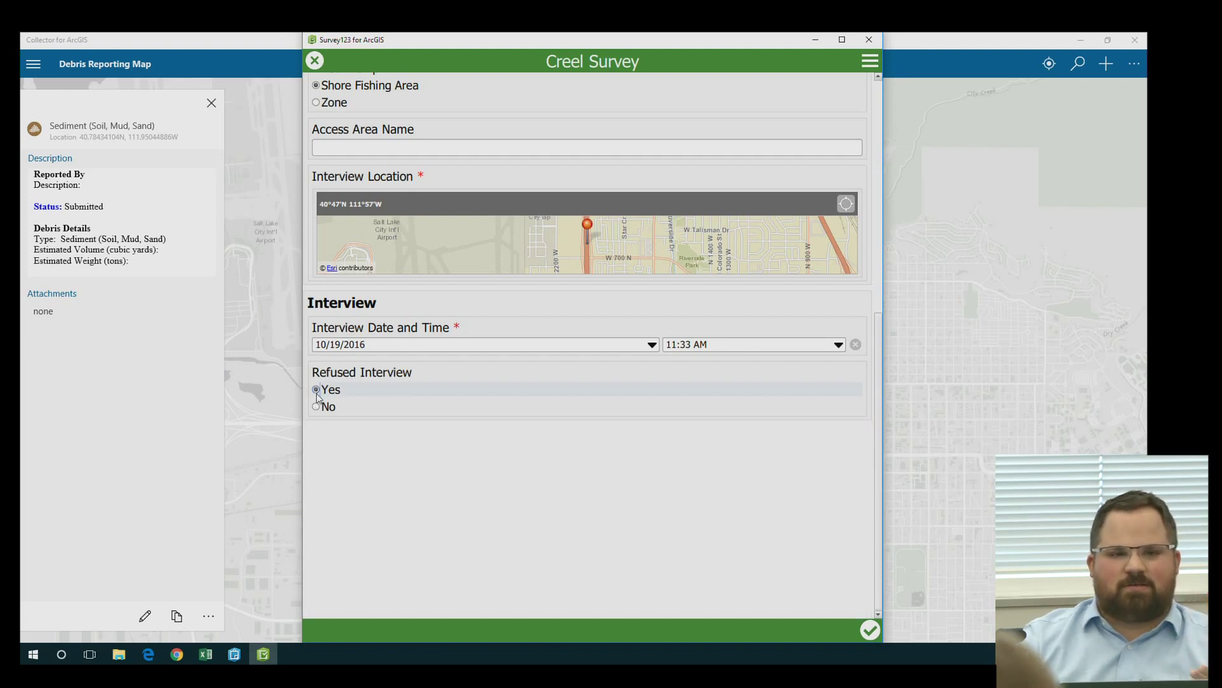
{"action": "left_click", "coordinate": [317, 406]}
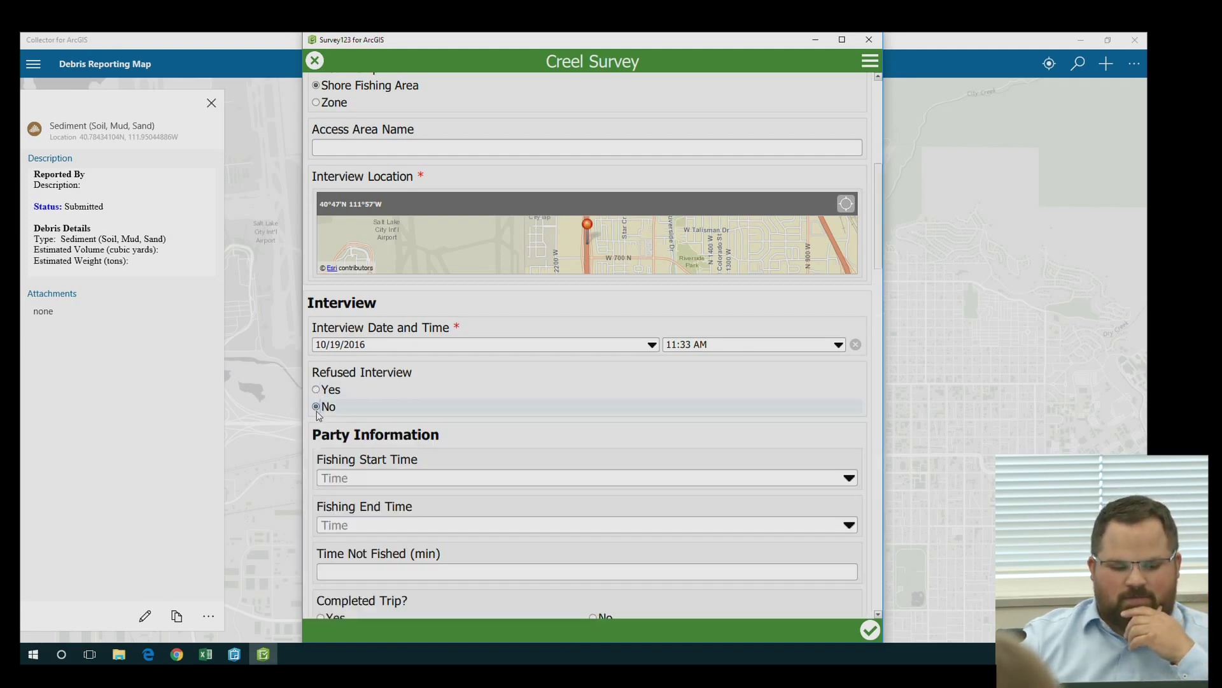
{"action": "scroll", "coordinate": [493, 455], "scroll_direction": "down", "scroll_amount": 1}
{"action": "scroll", "coordinate": [455, 505], "scroll_direction": "down", "scroll_amount": 3}
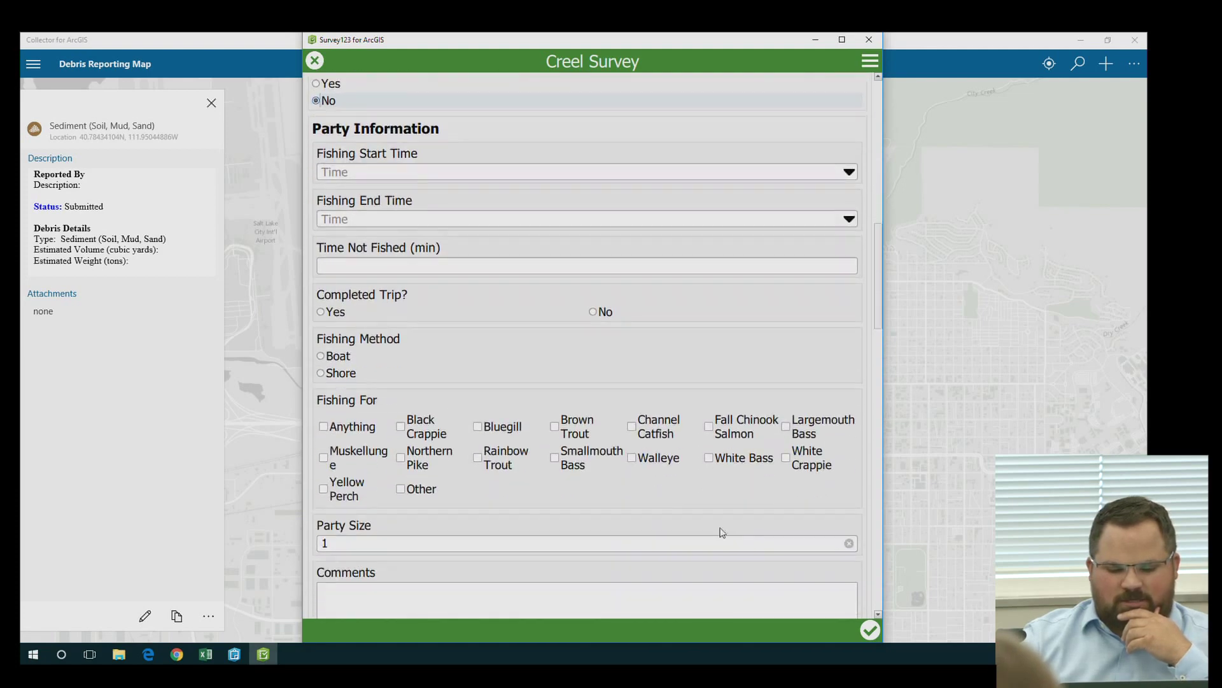
{"action": "scroll", "coordinate": [632, 575], "scroll_direction": "down", "scroll_amount": 2}
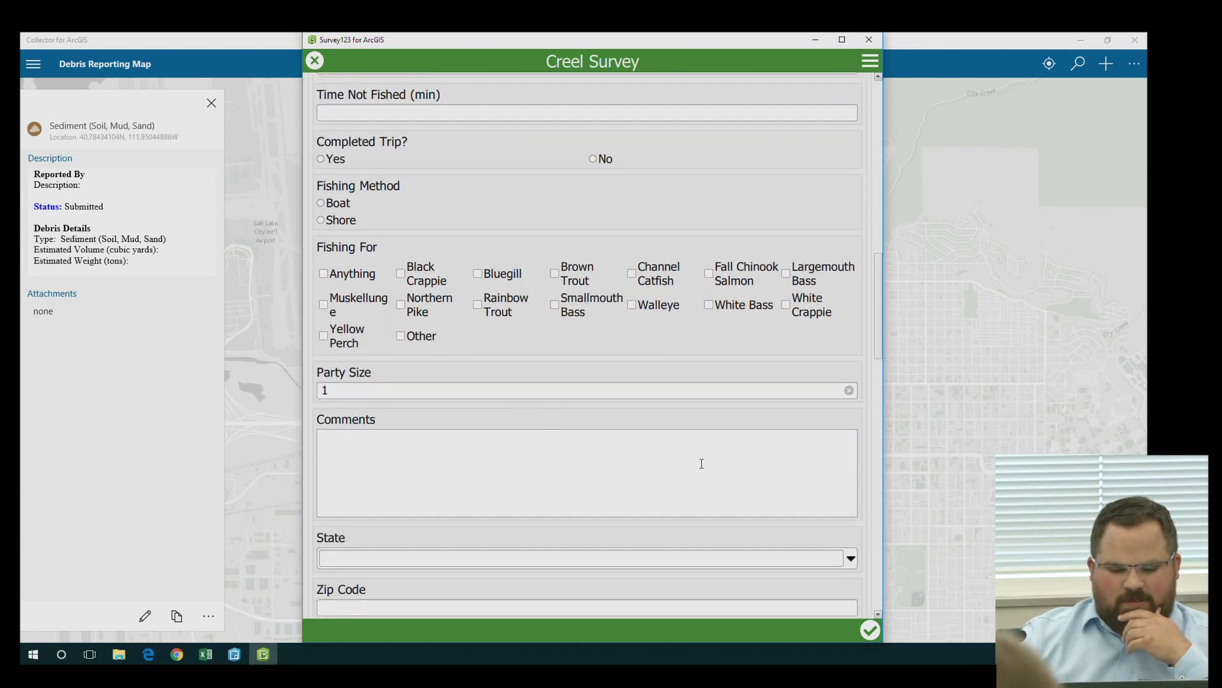
{"action": "left_click_drag", "start_coordinate": [880, 320], "coordinate": [884, 374]}
{"action": "left_click", "coordinate": [503, 183]}
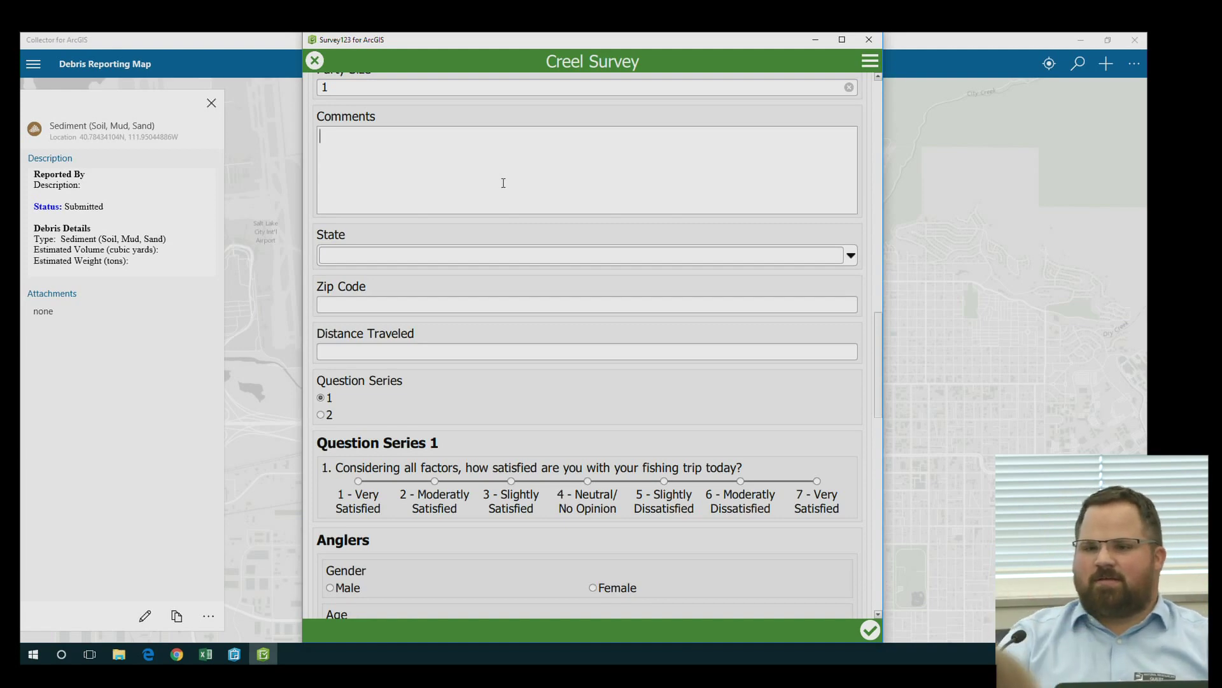
Submit the completed Creel Survey, keeping it in the outbox with Send Later
{"action": "left_click", "coordinate": [503, 183]}
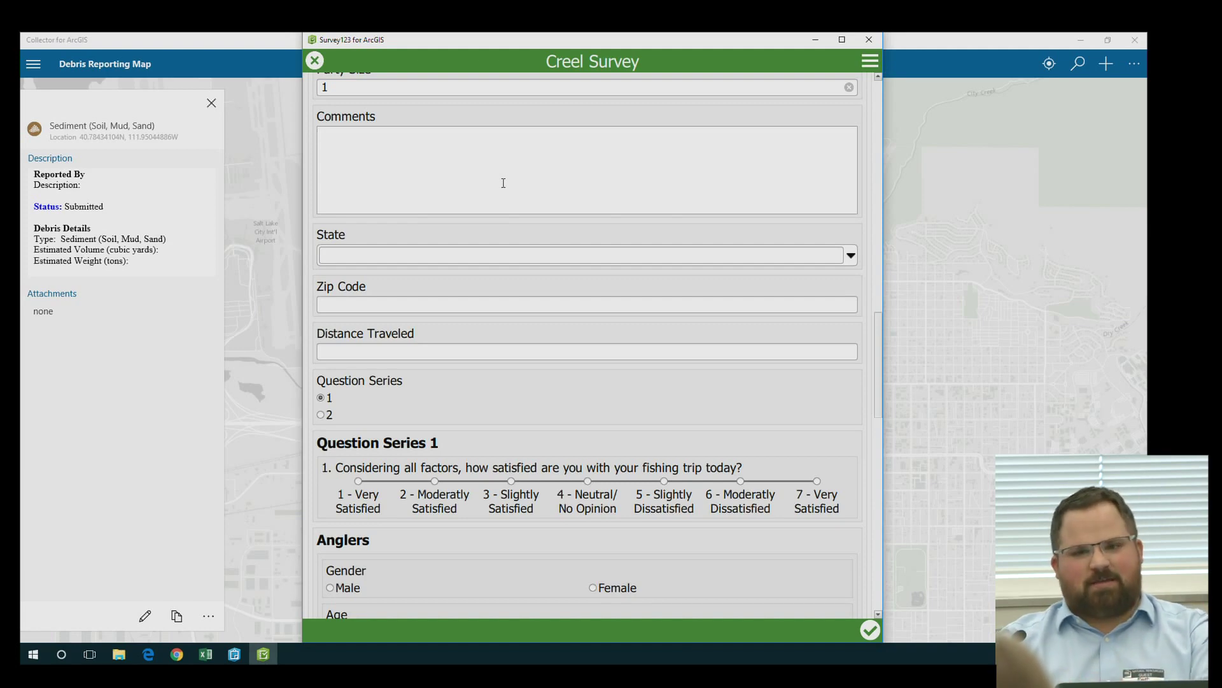
{"action": "left_click", "coordinate": [872, 630]}
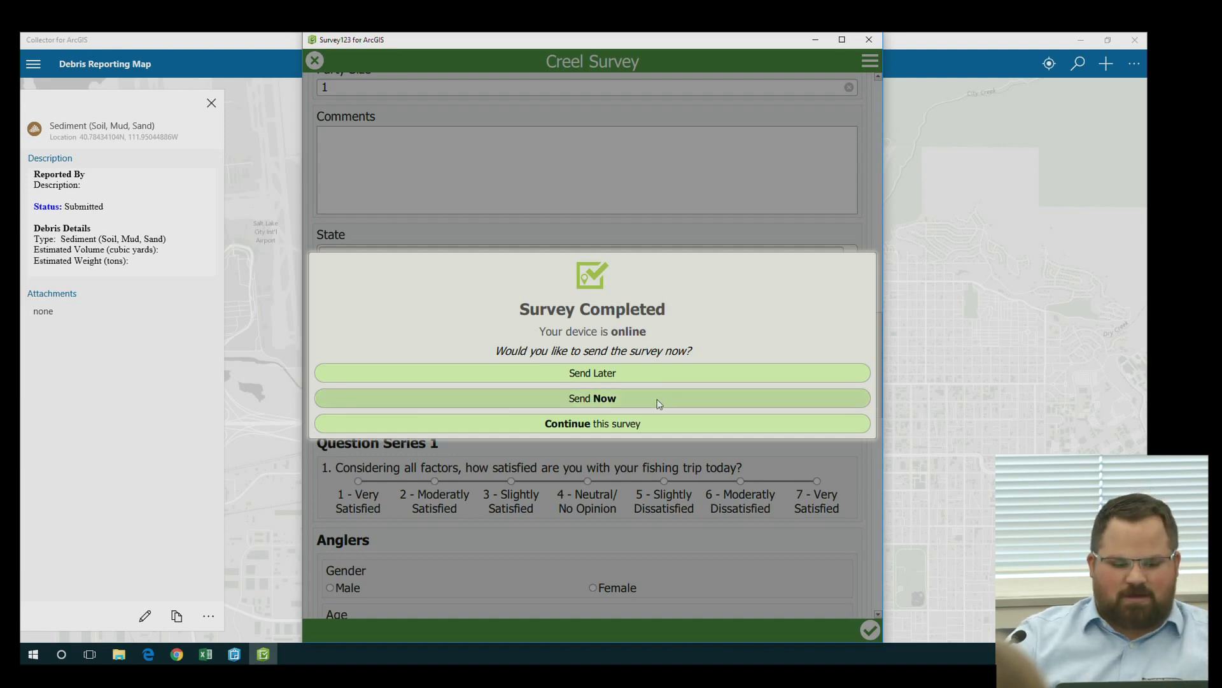
{"action": "left_click", "coordinate": [606, 375]}
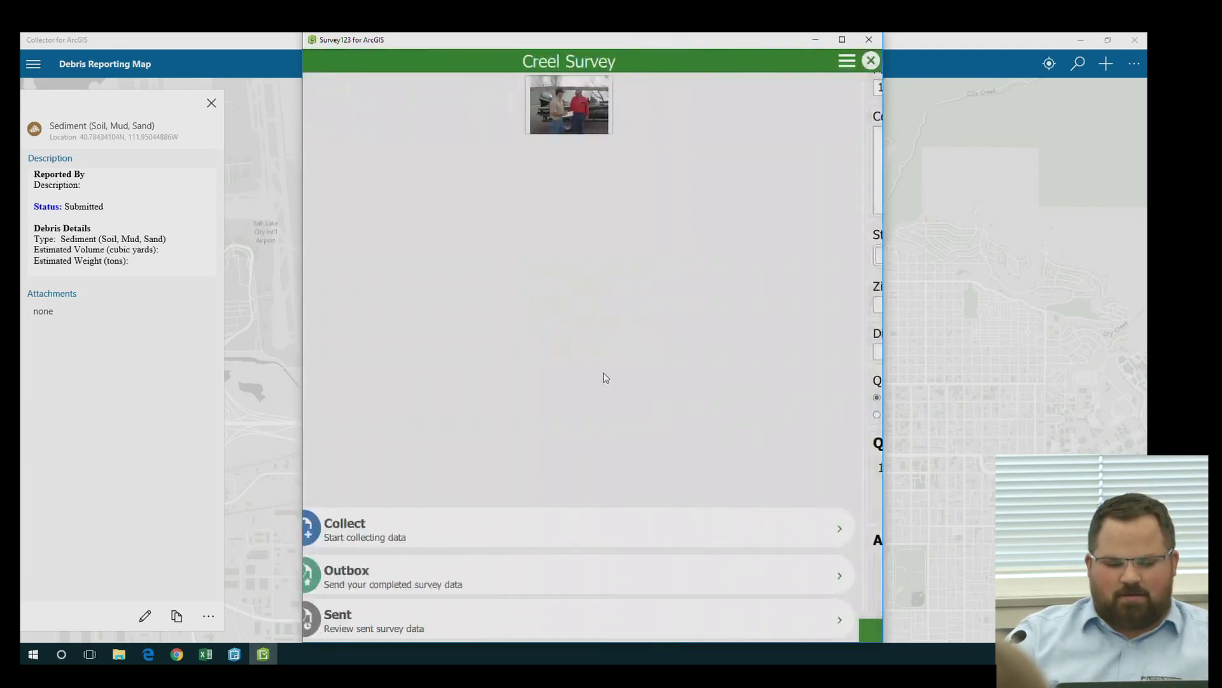
Send the waiting survey from the Outbox and return to My Surveys
{"action": "left_click", "coordinate": [393, 570]}
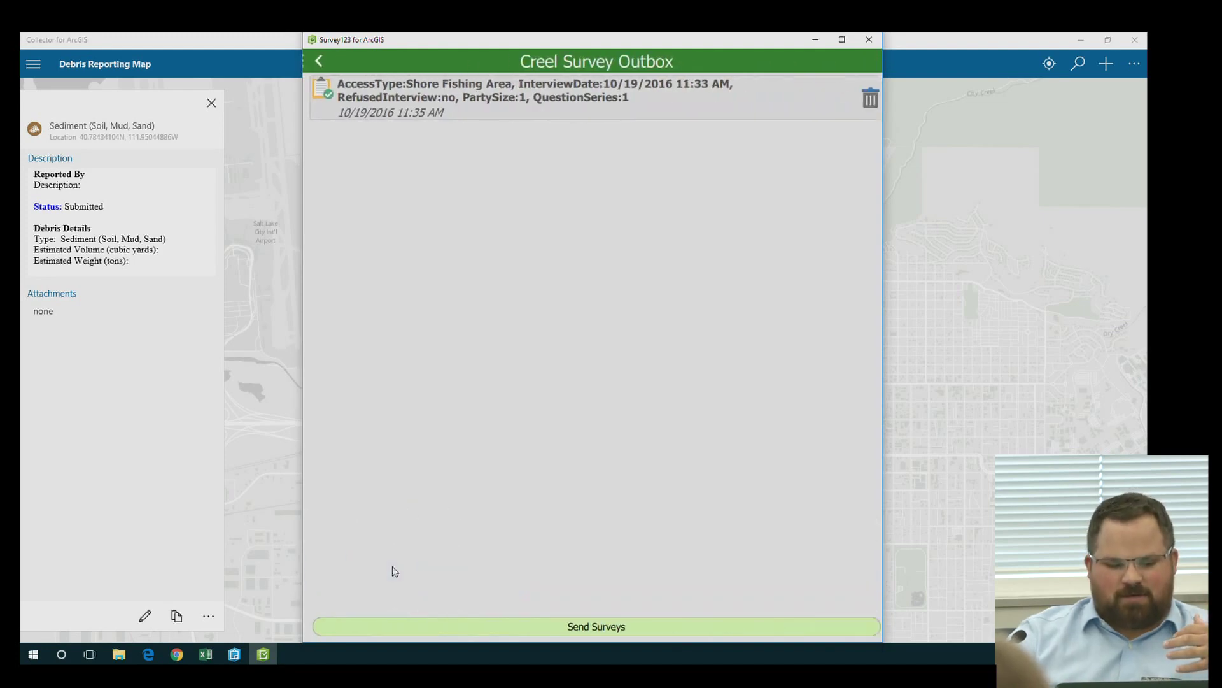
{"action": "left_click", "coordinate": [568, 626]}
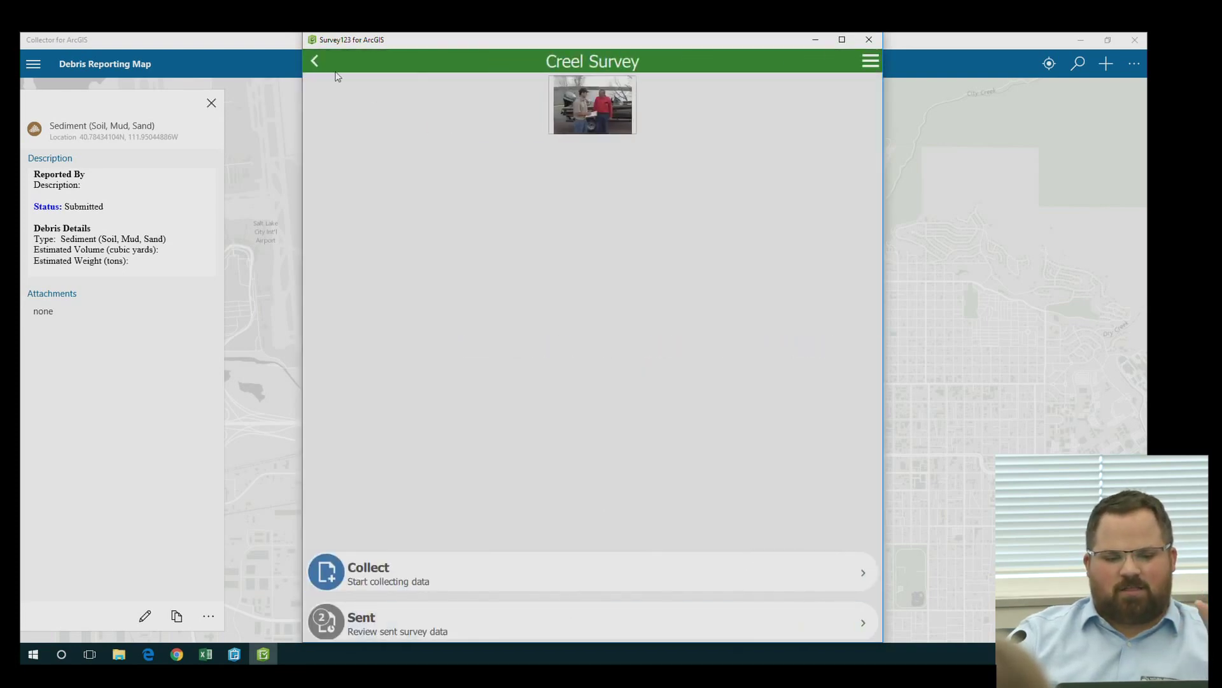
{"action": "left_click", "coordinate": [314, 61]}
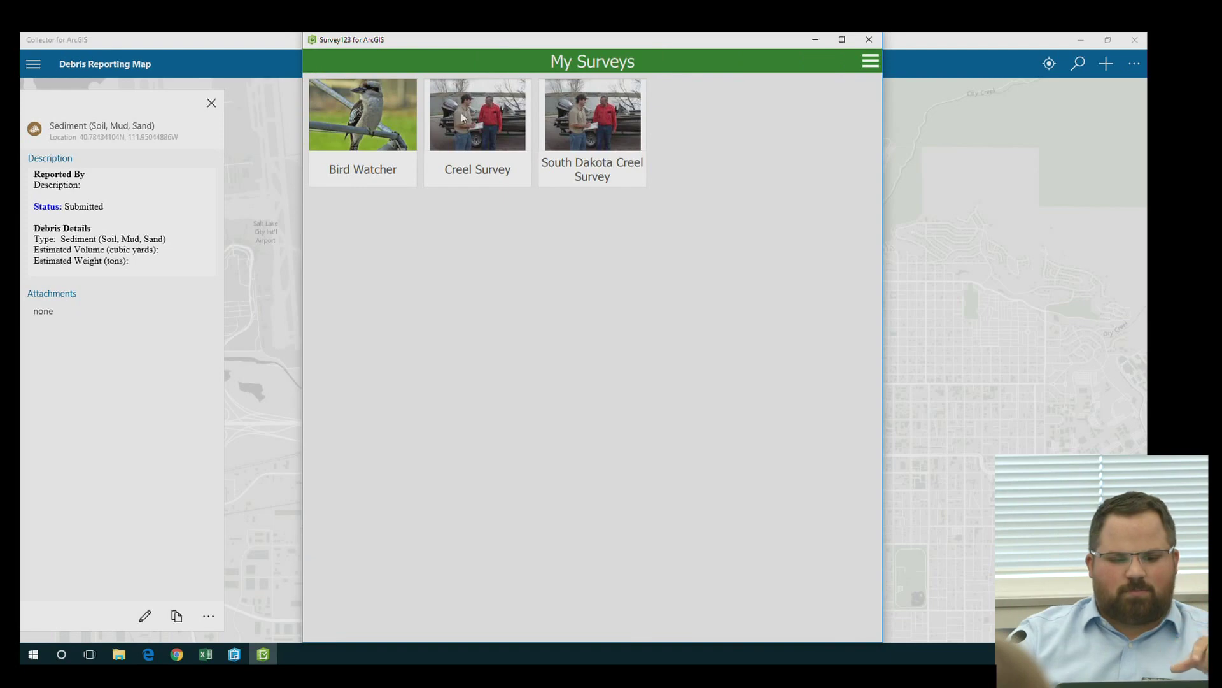
{"action": "left_click", "coordinate": [220, 47]}
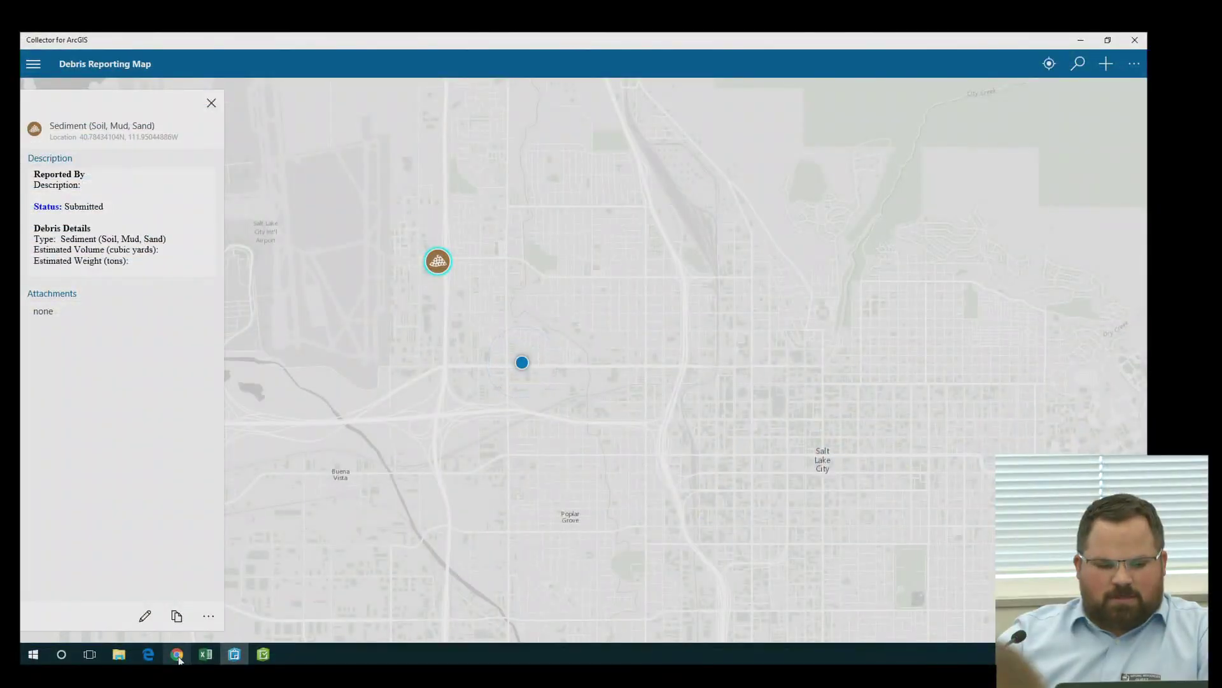
Switch to the Chrome browser showing the Permit Dashboard
{"action": "left_click", "coordinate": [178, 656]}
Show the Permit Types pie chart and zoom the map to Stormwater Multisector permits
{"action": "left_click", "coordinate": [165, 37]}
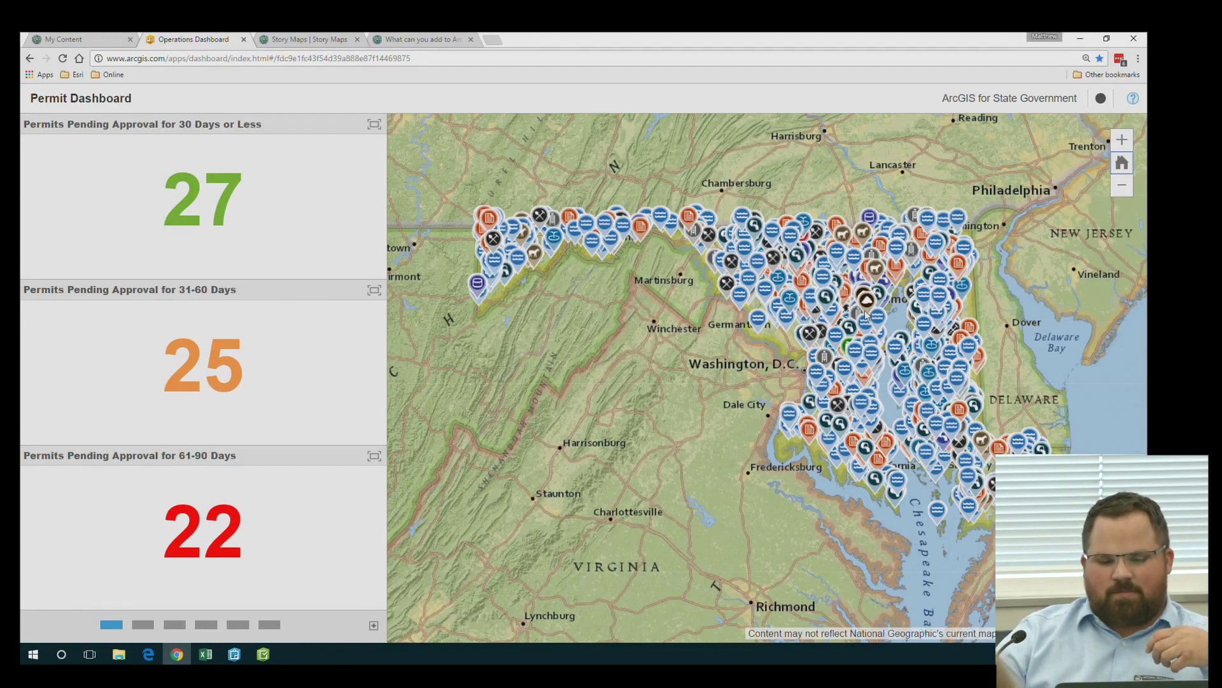
{"action": "scroll", "coordinate": [807, 289], "scroll_direction": "up", "scroll_amount": 5}
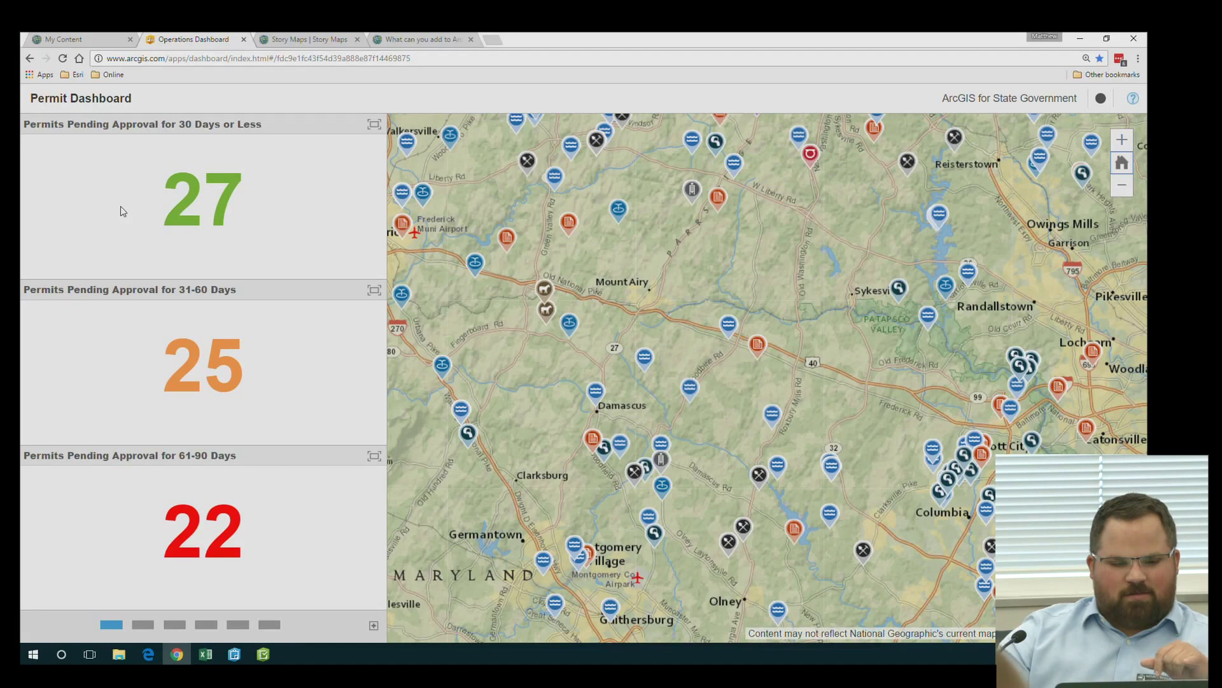
{"action": "left_click", "coordinate": [143, 625]}
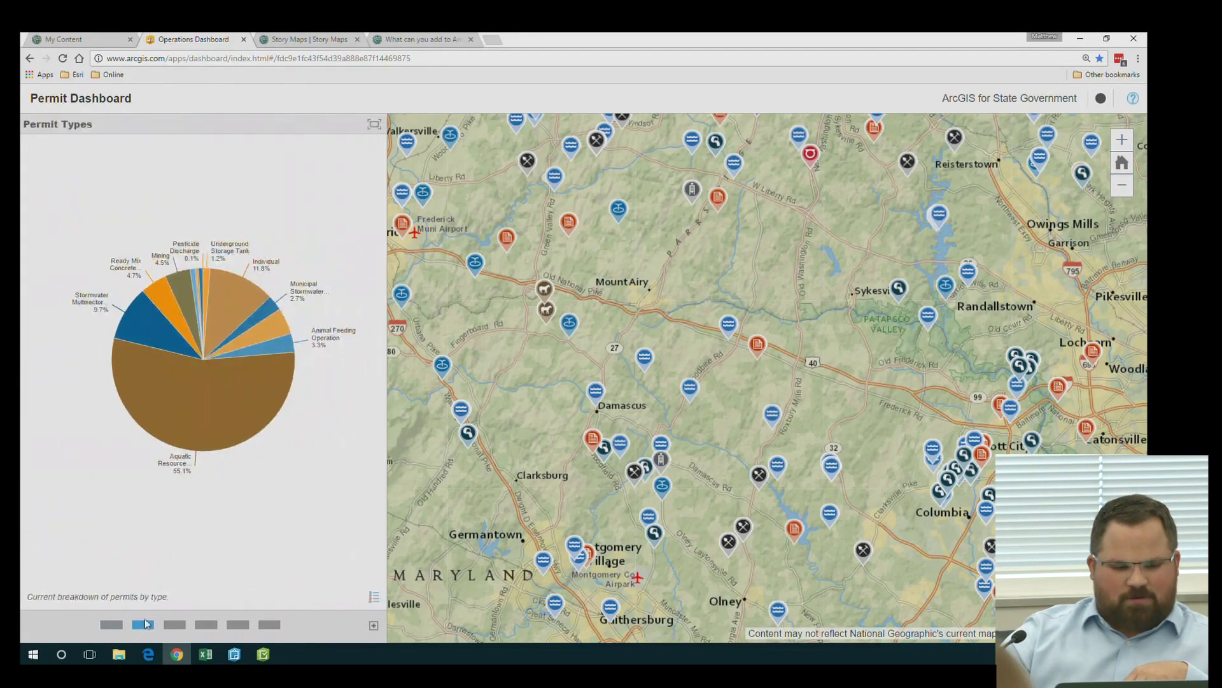
{"action": "left_click", "coordinate": [196, 382]}
{"action": "left_click", "coordinate": [132, 327]}
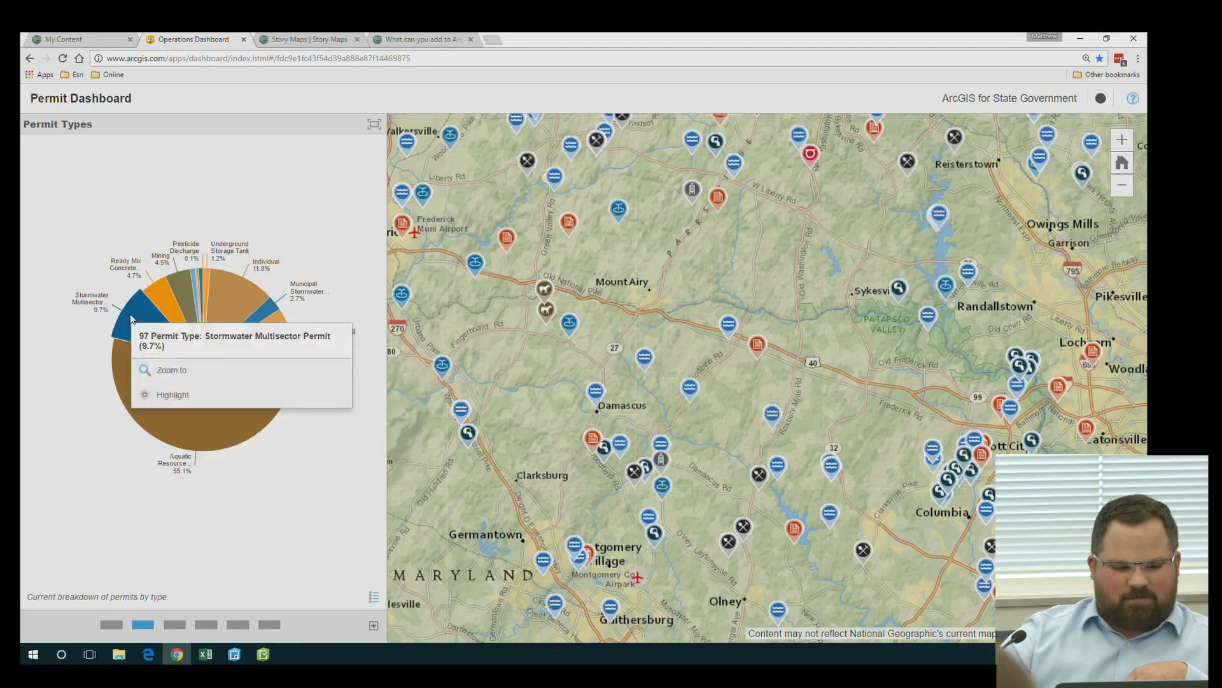
{"action": "left_click", "coordinate": [175, 395]}
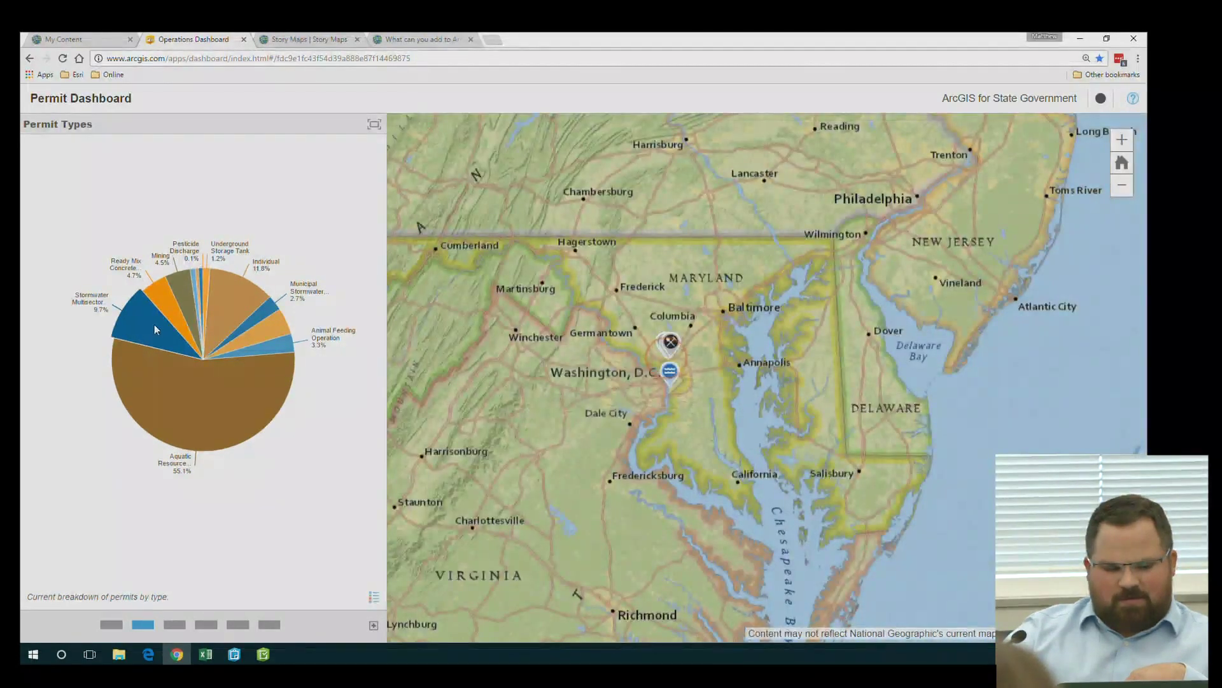
Highlight the Stormwater Multisector permits on the map and show the inspection-status panel
{"action": "right_click", "coordinate": [154, 325]}
{"action": "left_click", "coordinate": [154, 328]}
{"action": "left_click", "coordinate": [194, 397]}
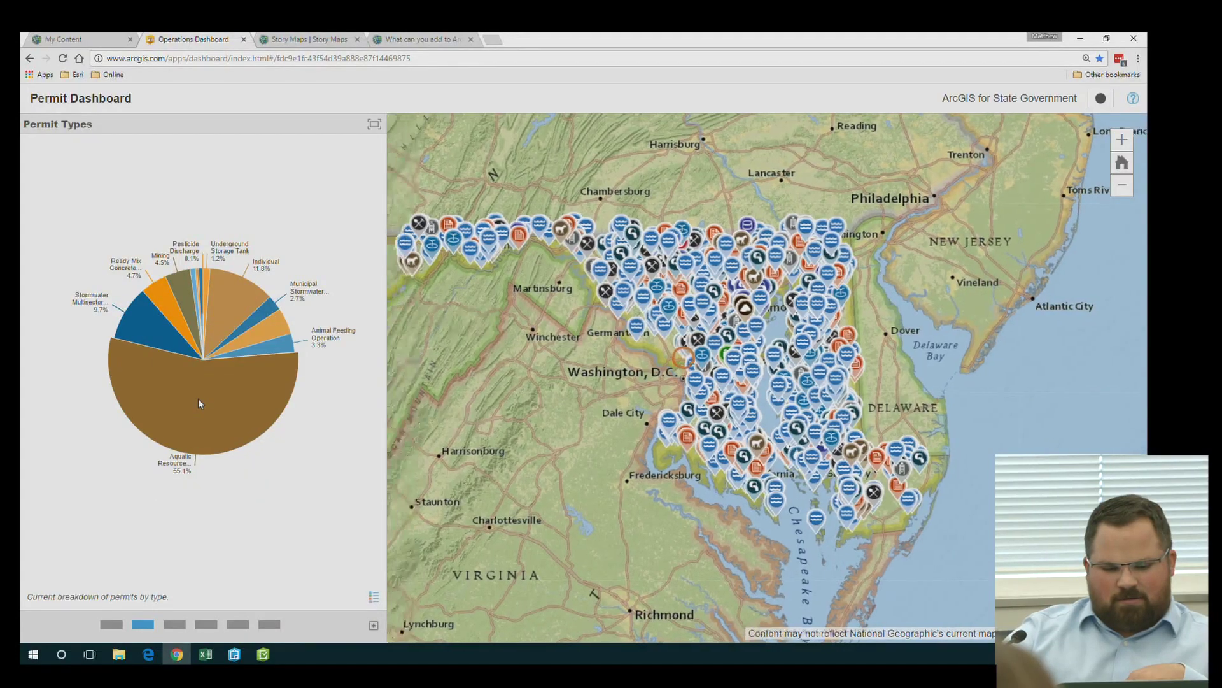
{"action": "left_click", "coordinate": [169, 624]}
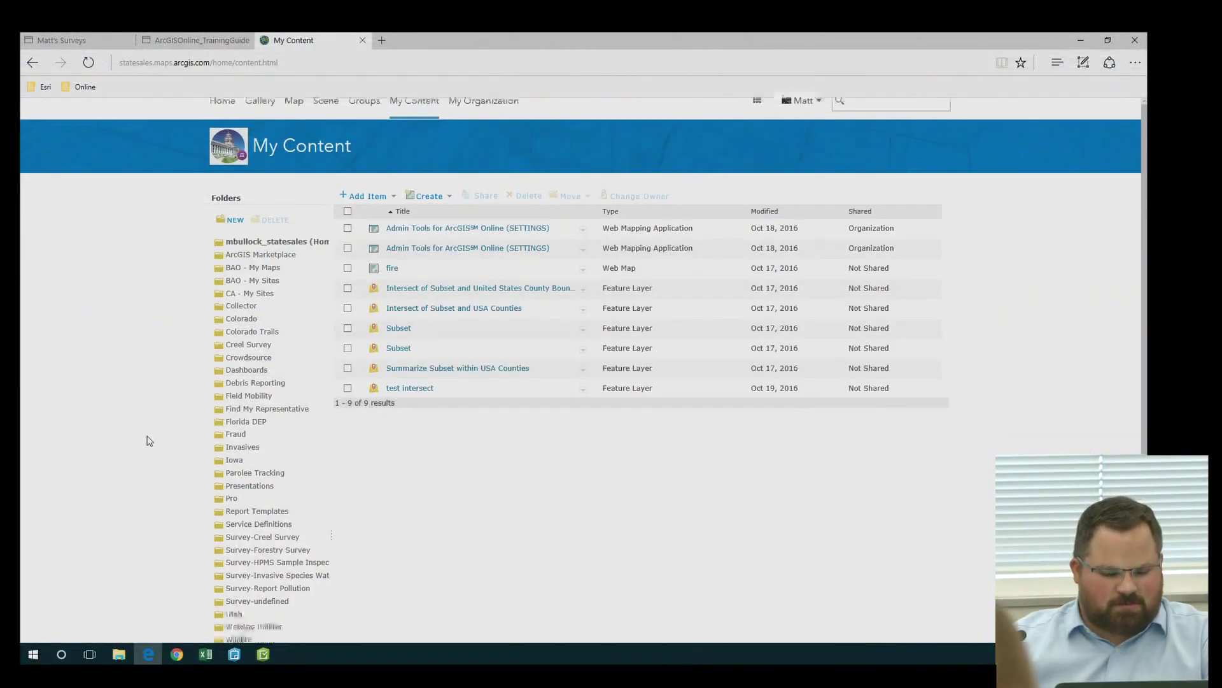
Open the Survey-Creel Survey folder in My Content, then go to the Survey123 surveys gallery
{"action": "scroll", "coordinate": [191, 396], "scroll_direction": "down", "scroll_amount": 5}
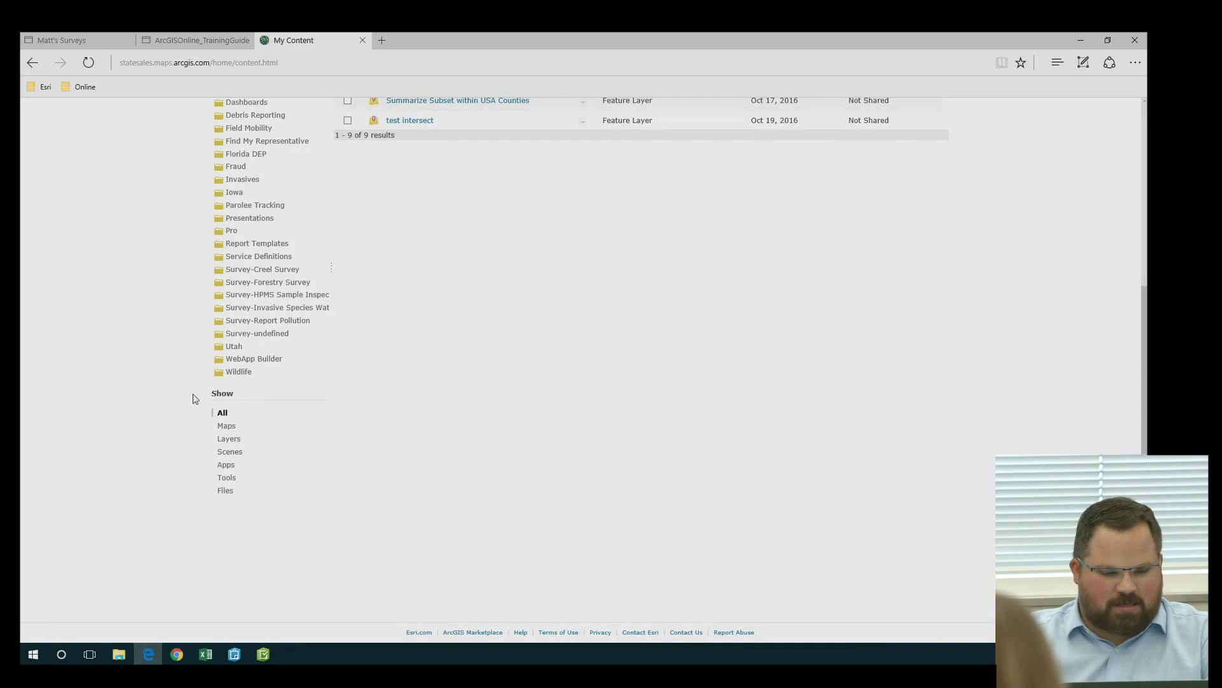
{"action": "left_click", "coordinate": [254, 273]}
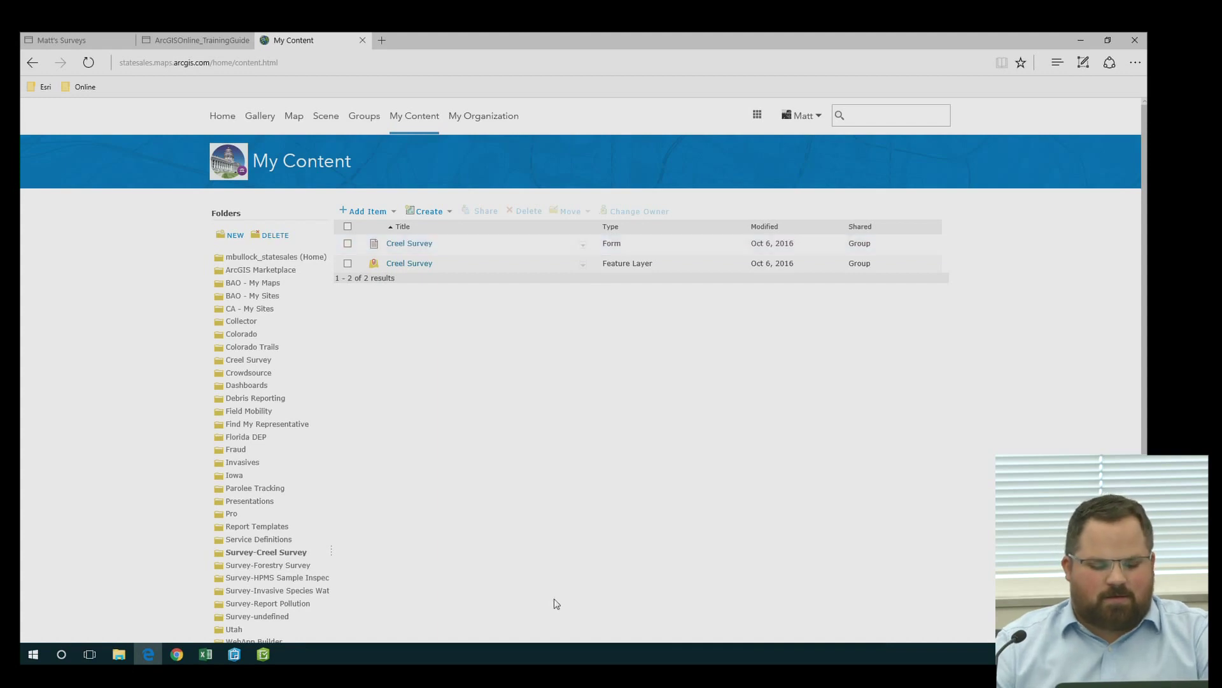
{"action": "mouse_move", "coordinate": [175, 663]}
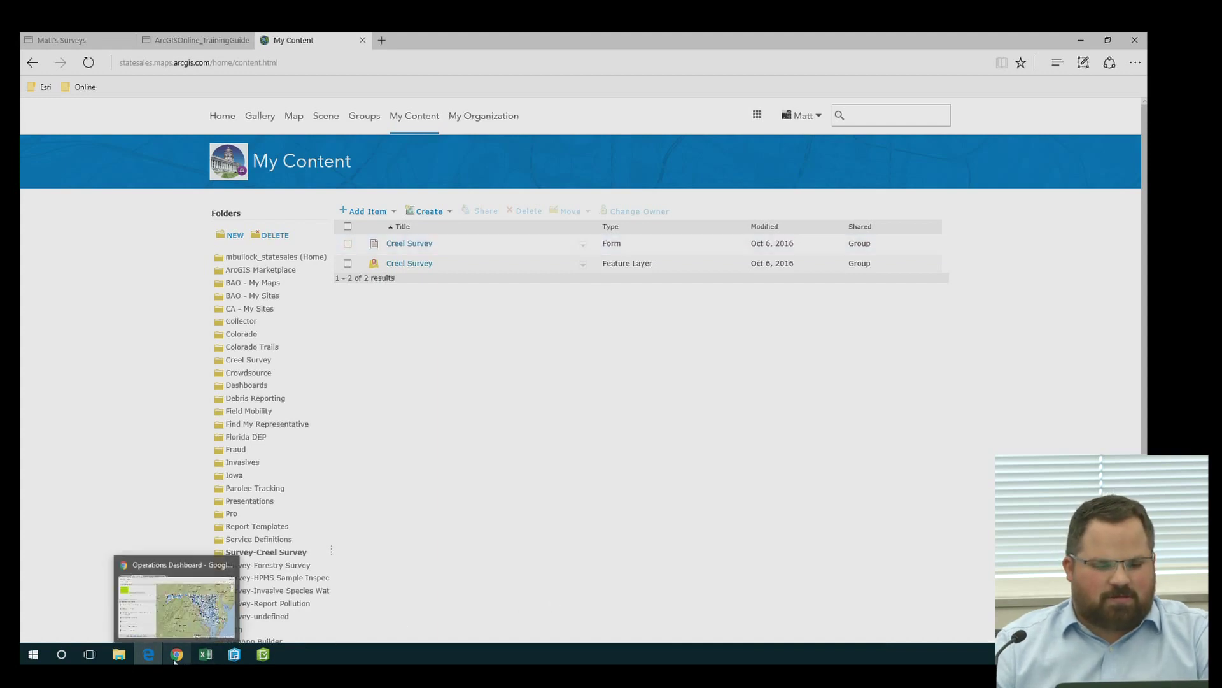
{"action": "left_click", "coordinate": [89, 40]}
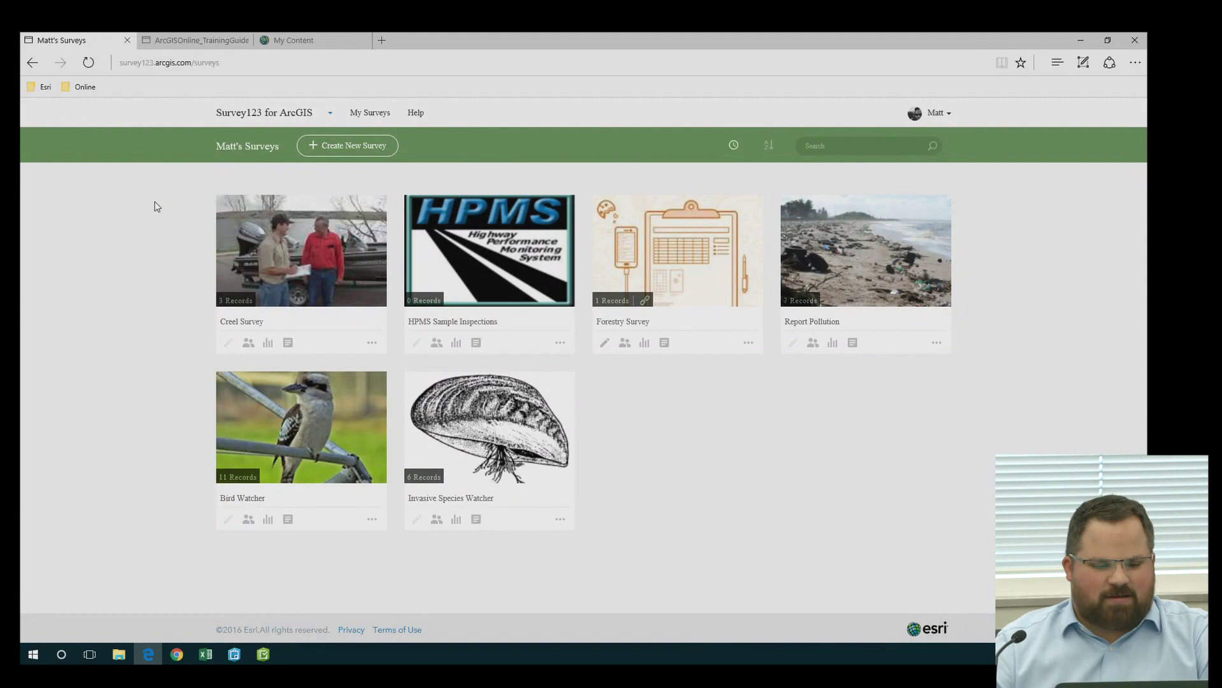
Open the Creel Survey overview, then its Data page listing 4 submitted records
{"action": "left_click", "coordinate": [160, 64]}
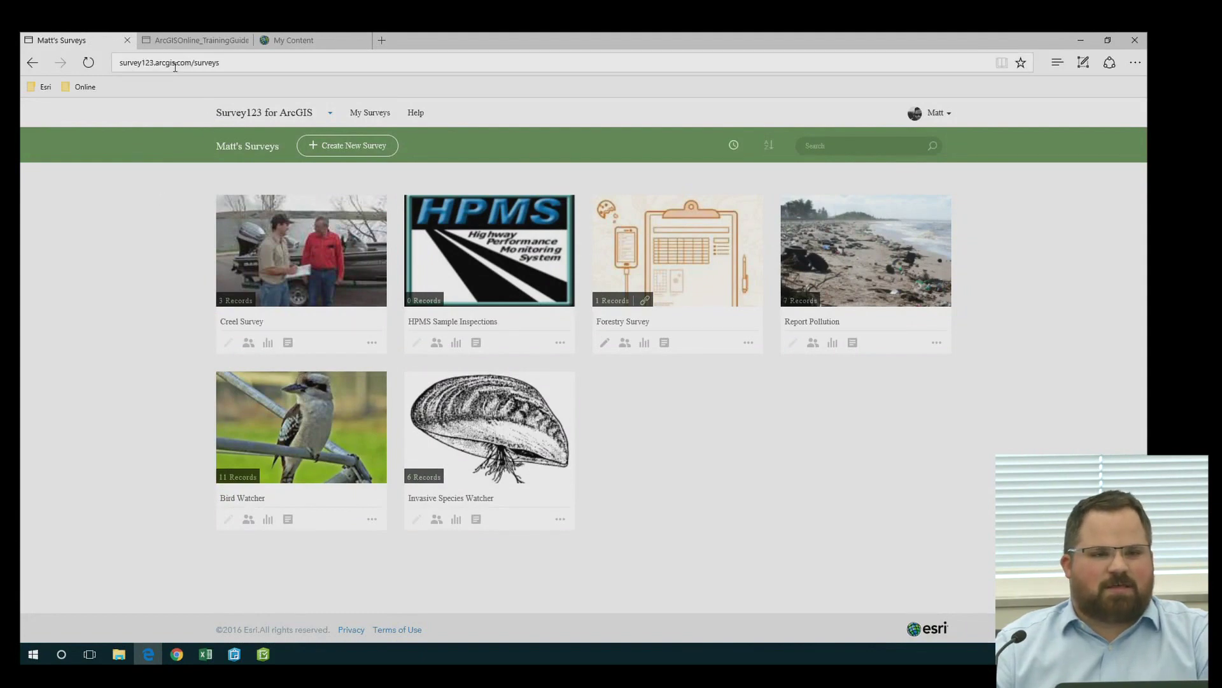
{"action": "left_click", "coordinate": [275, 294]}
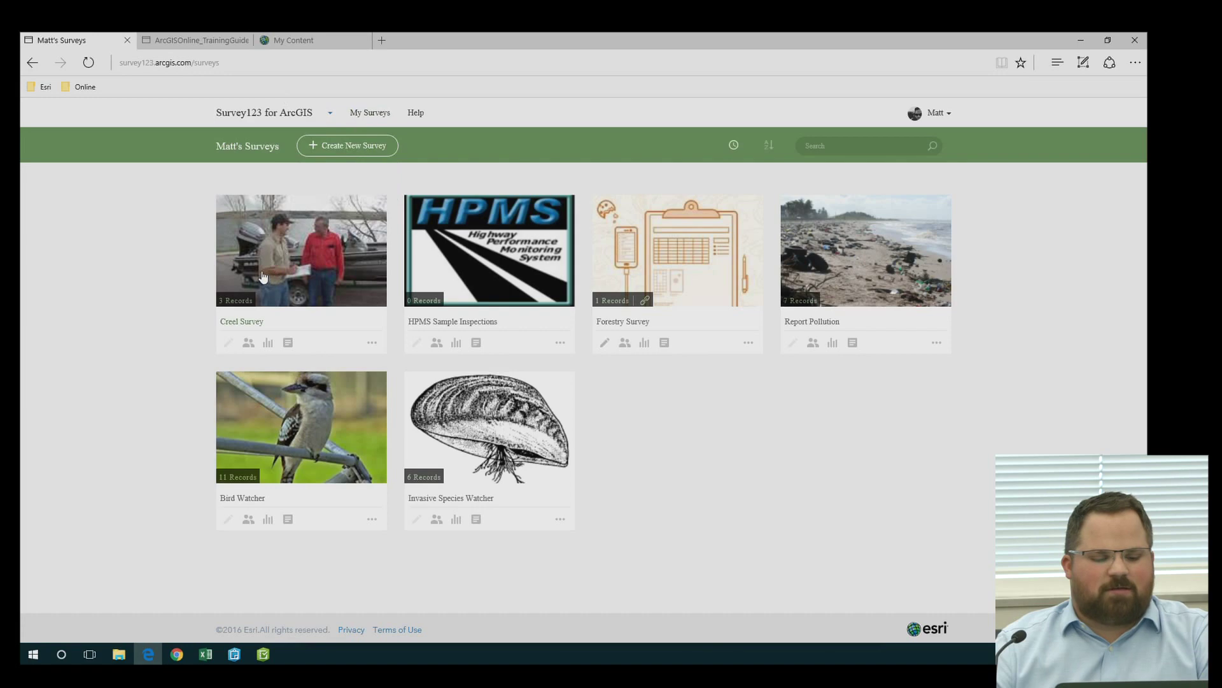
{"action": "left_click", "coordinate": [263, 277]}
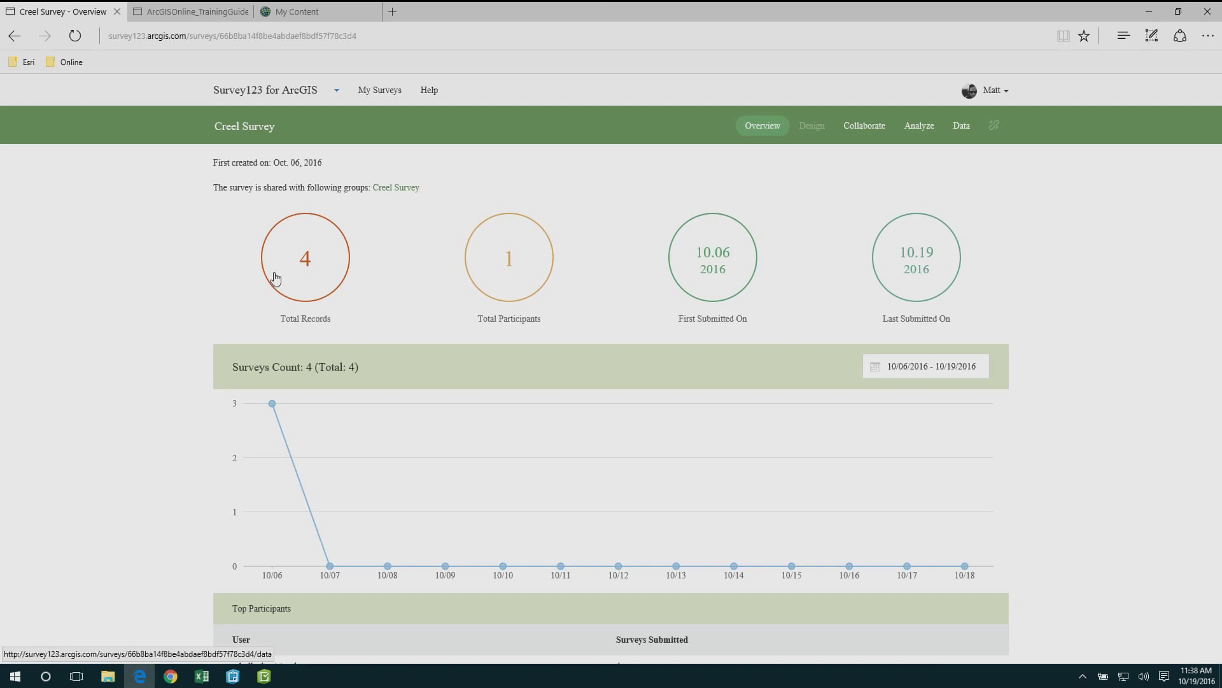
{"action": "scroll", "coordinate": [284, 293], "scroll_direction": "down", "scroll_amount": 3}
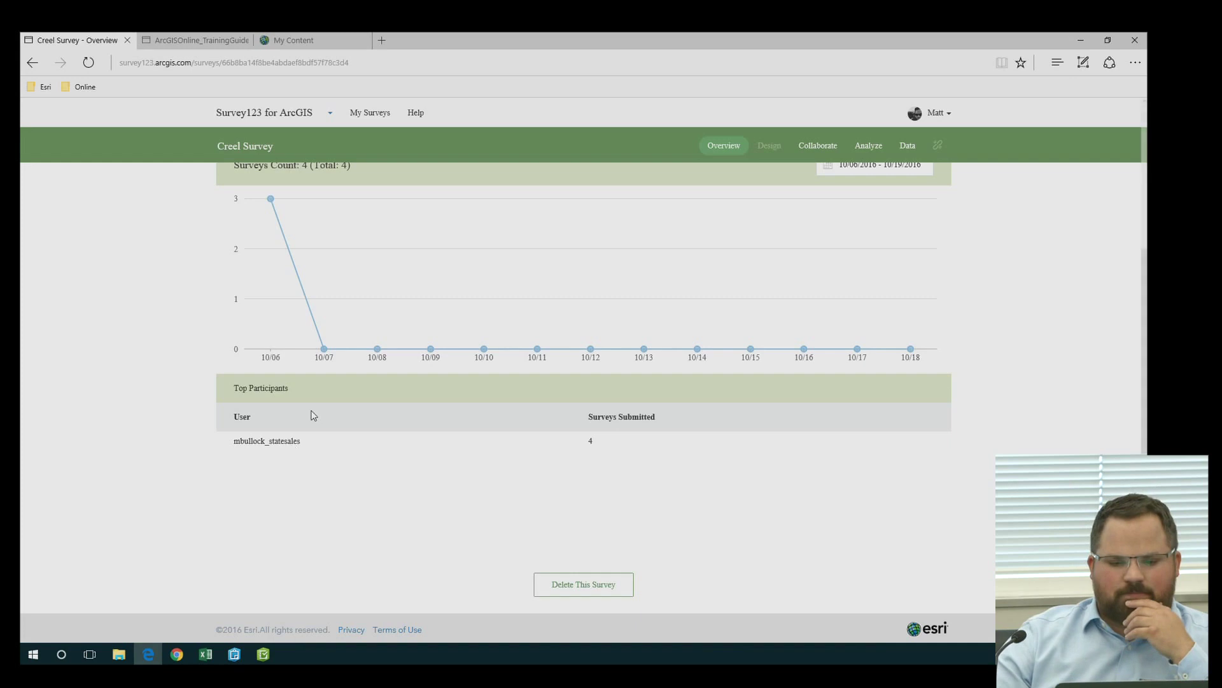
{"action": "scroll", "coordinate": [308, 414], "scroll_direction": "up", "scroll_amount": 3}
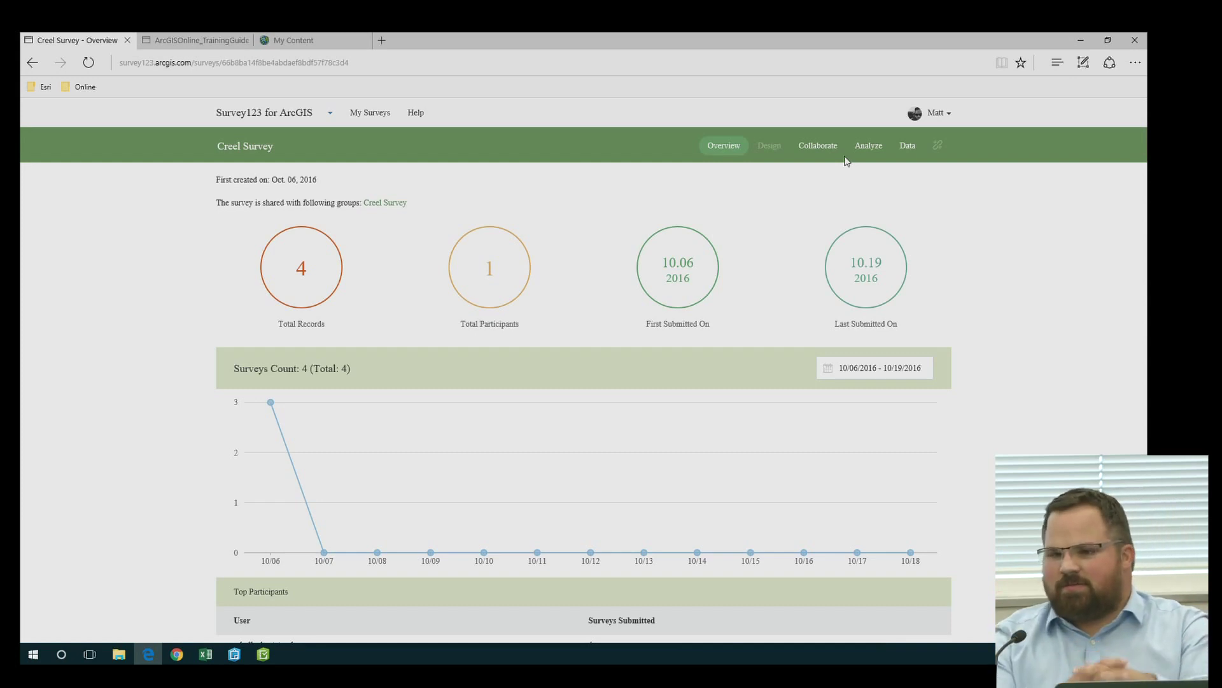
{"action": "left_click", "coordinate": [908, 147]}
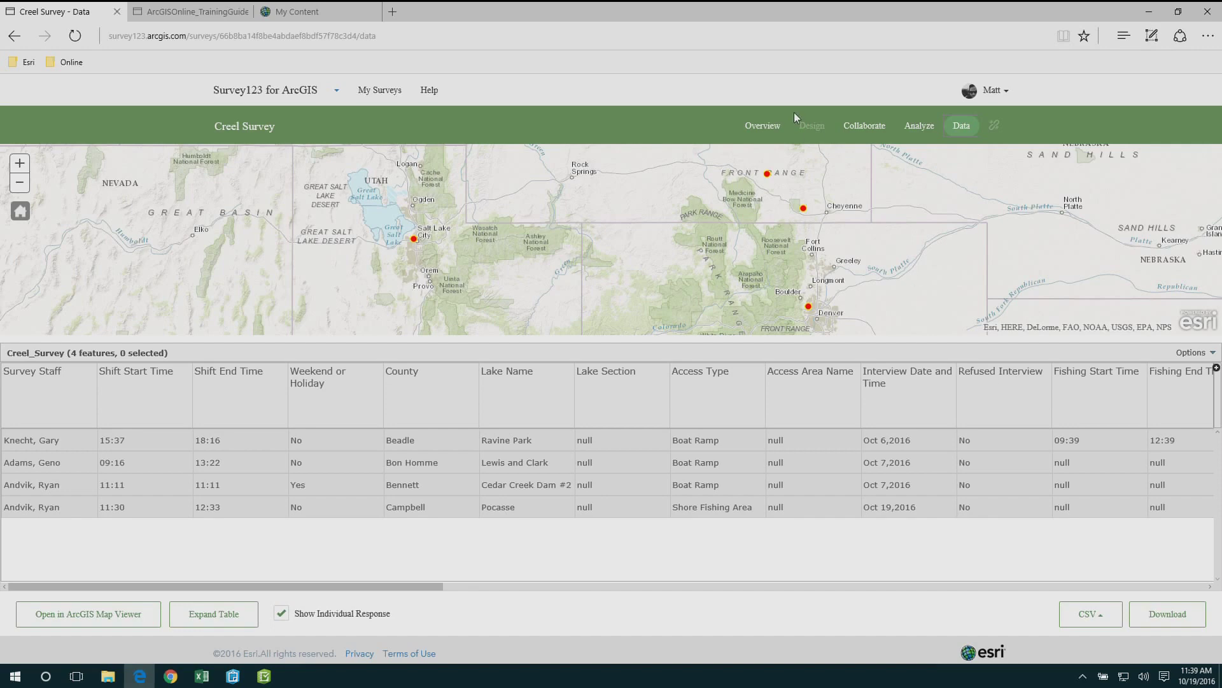
Scroll through the Creel Survey's Analyze charts summarising each answer
{"action": "left_click", "coordinate": [915, 127]}
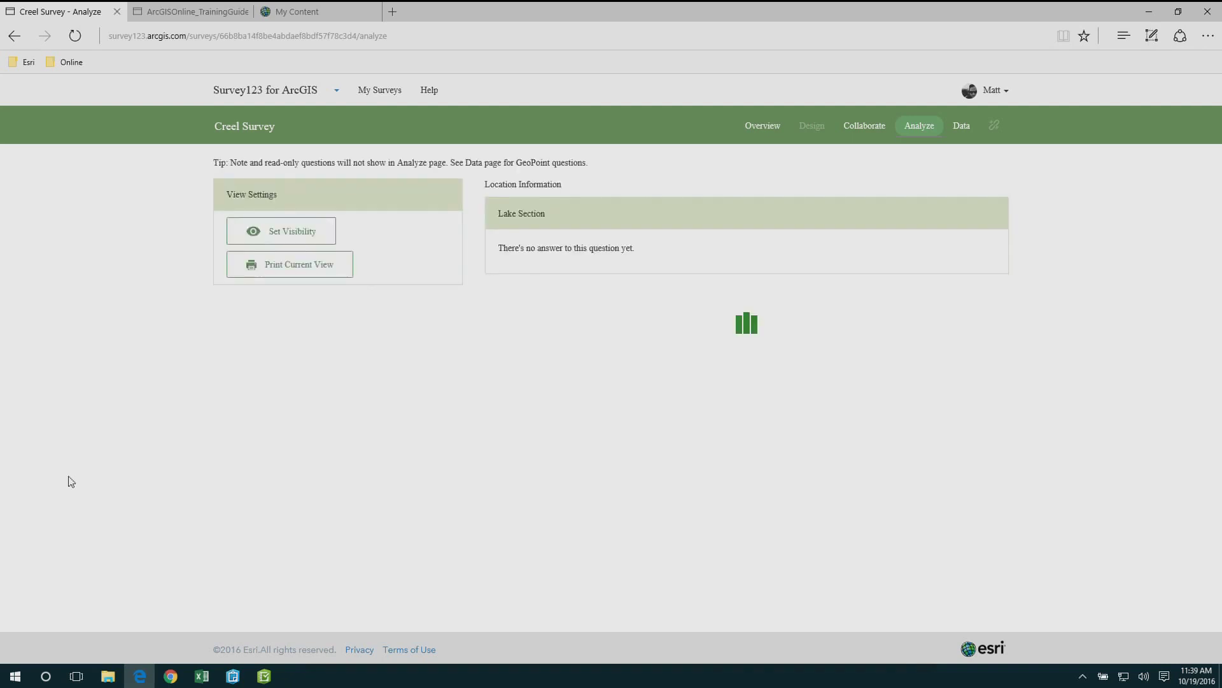
{"action": "scroll", "coordinate": [69, 476], "scroll_direction": "down", "scroll_amount": 3}
{"action": "scroll", "coordinate": [69, 473], "scroll_direction": "up", "scroll_amount": 3}
{"action": "scroll", "coordinate": [435, 440], "scroll_direction": "down", "scroll_amount": 3}
{"action": "scroll", "coordinate": [437, 445], "scroll_direction": "down", "scroll_amount": 15}
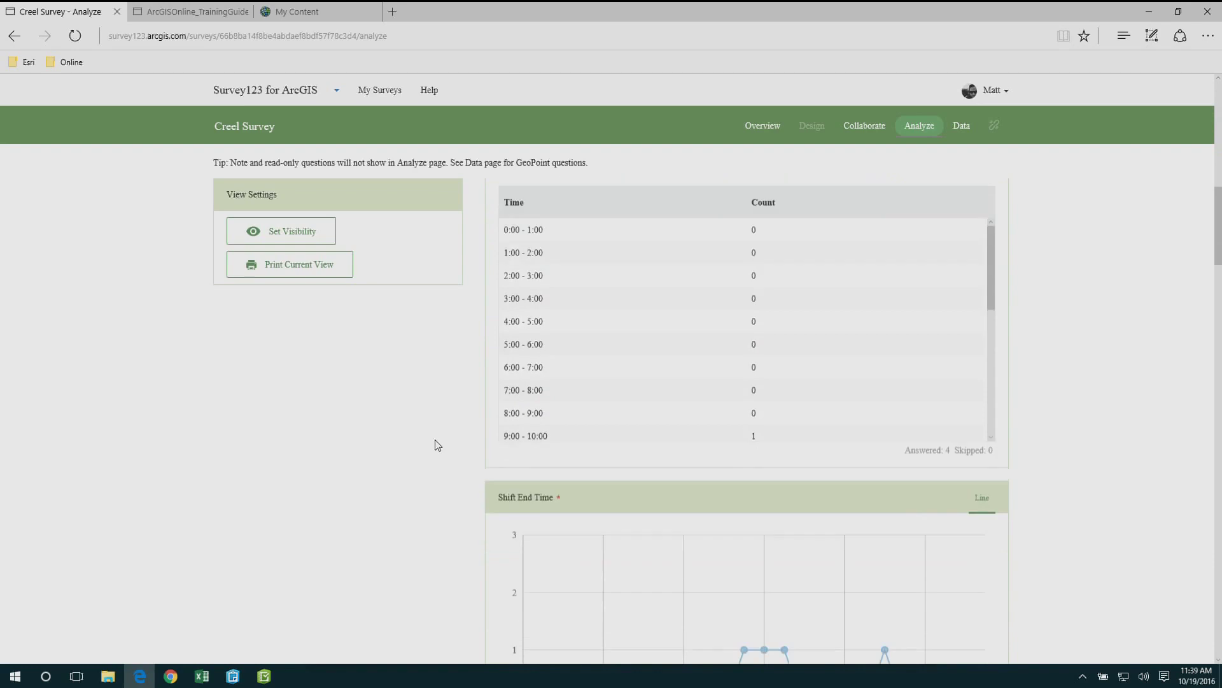
{"action": "scroll", "coordinate": [438, 445], "scroll_direction": "down", "scroll_amount": 7}
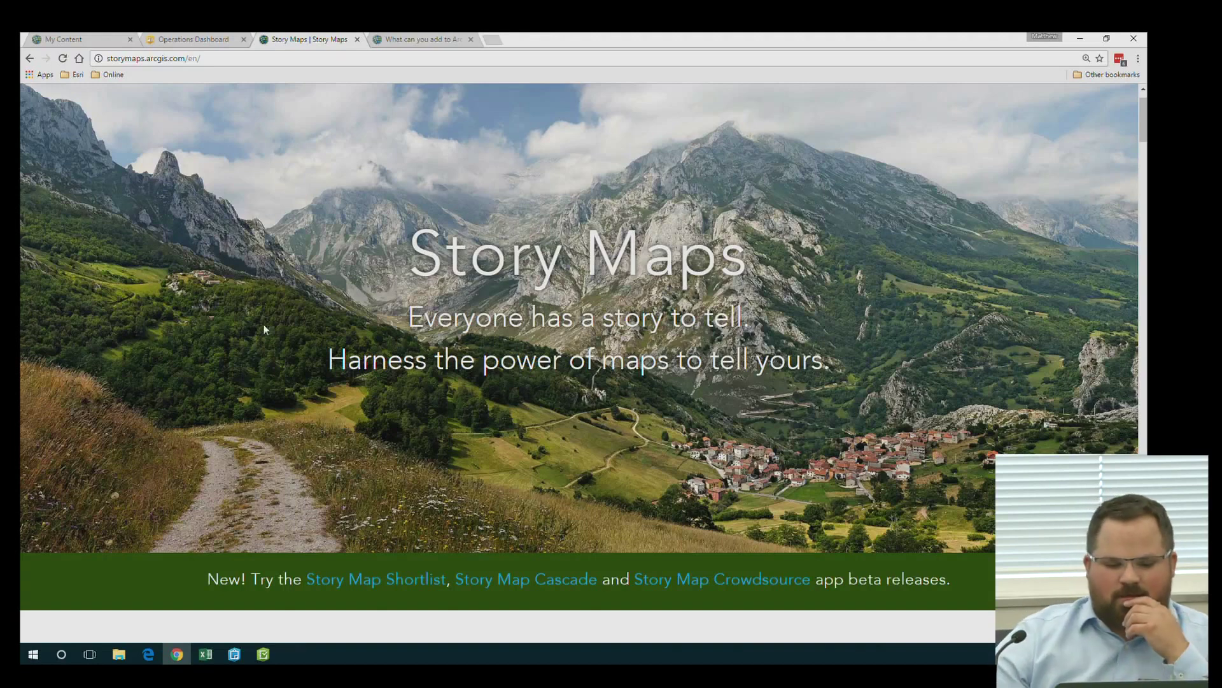
Open the Story Maps Apps page and browse app types from Tour and Journal to Map Series
{"action": "scroll", "coordinate": [262, 284], "scroll_direction": "up", "scroll_amount": 1}
{"action": "left_click", "coordinate": [202, 107]}
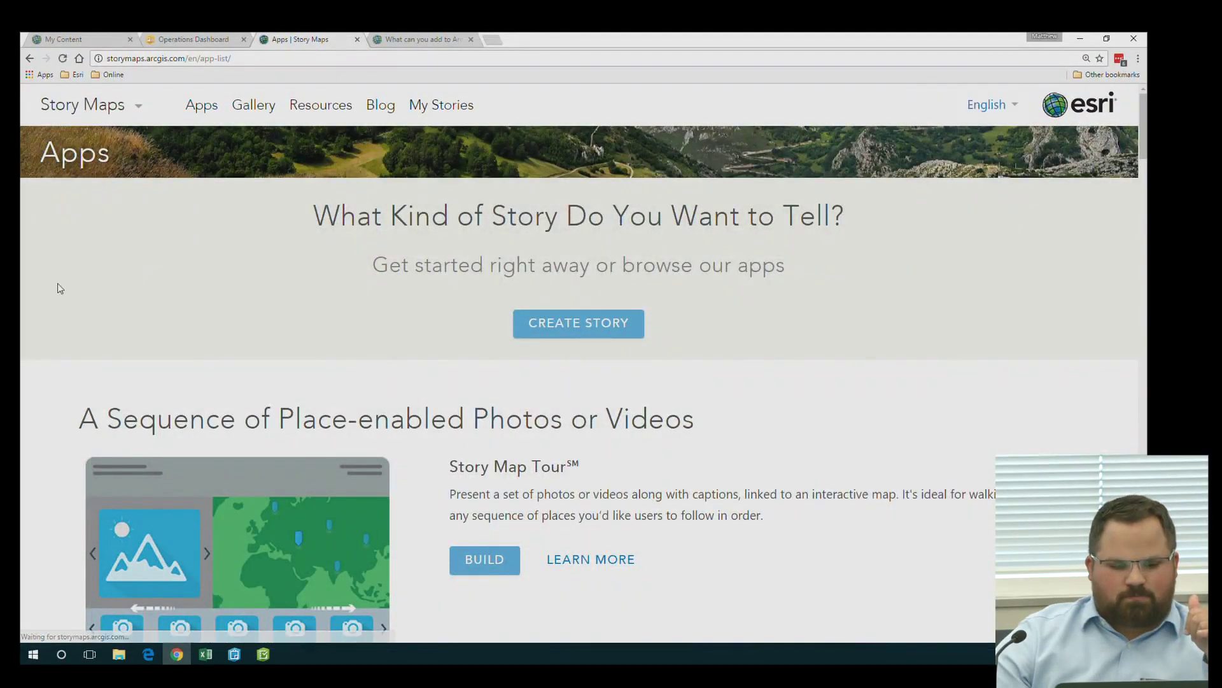
{"action": "scroll", "coordinate": [60, 288], "scroll_direction": "down", "scroll_amount": 1}
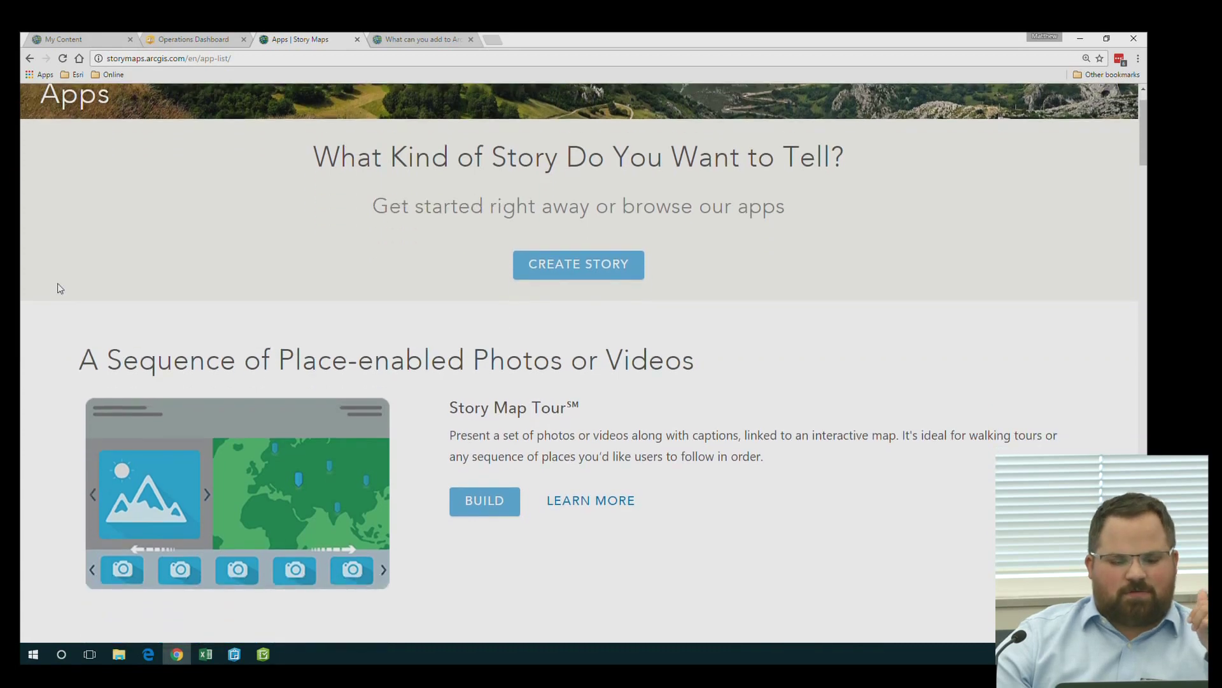
{"action": "scroll", "coordinate": [60, 288], "scroll_direction": "up", "scroll_amount": 1}
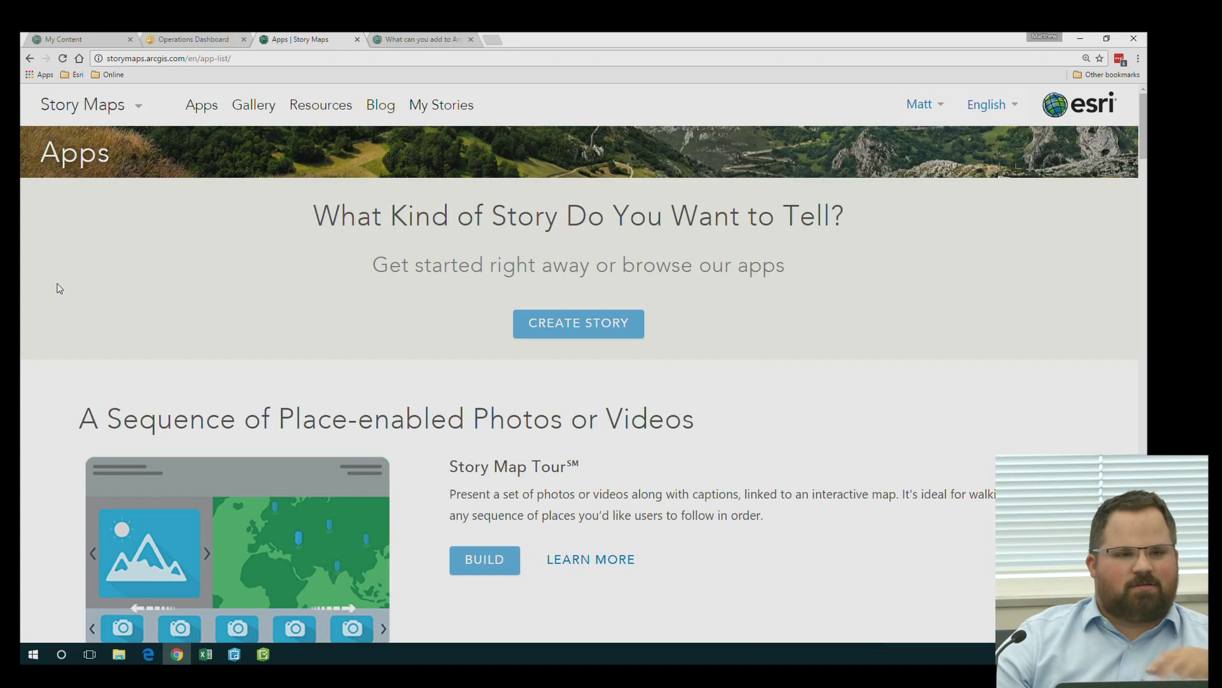
{"action": "scroll", "coordinate": [23, 304], "scroll_direction": "down", "scroll_amount": 4}
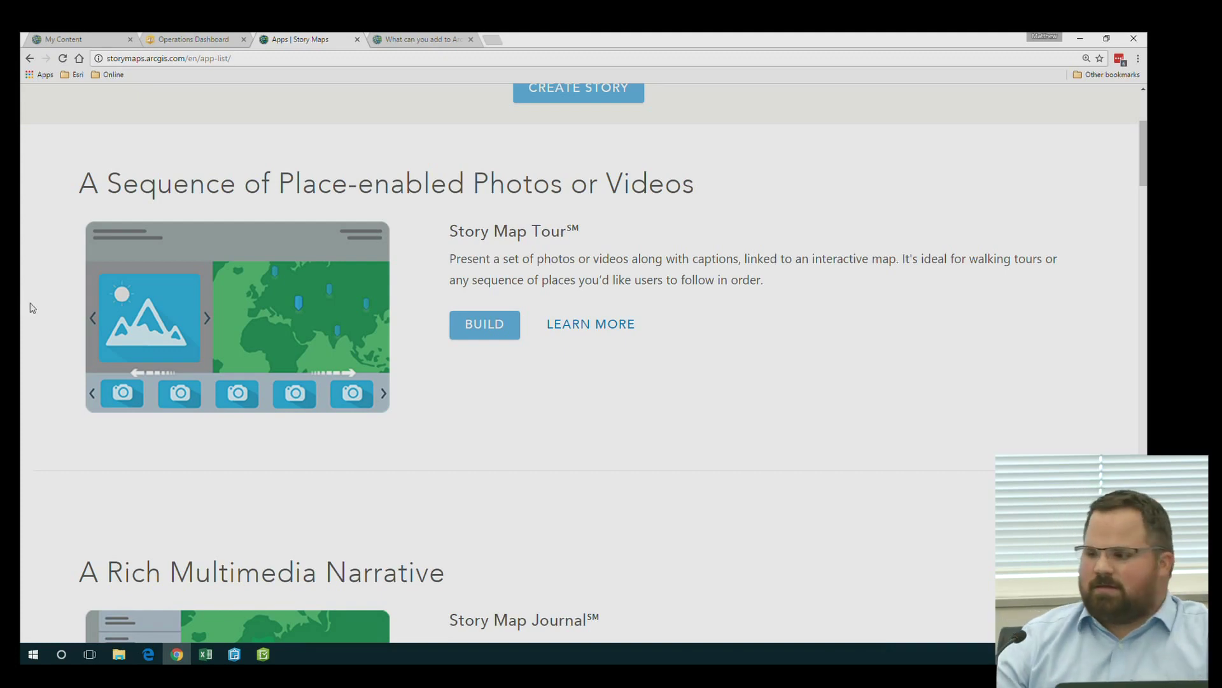
{"action": "scroll", "coordinate": [21, 328], "scroll_direction": "down", "scroll_amount": 5}
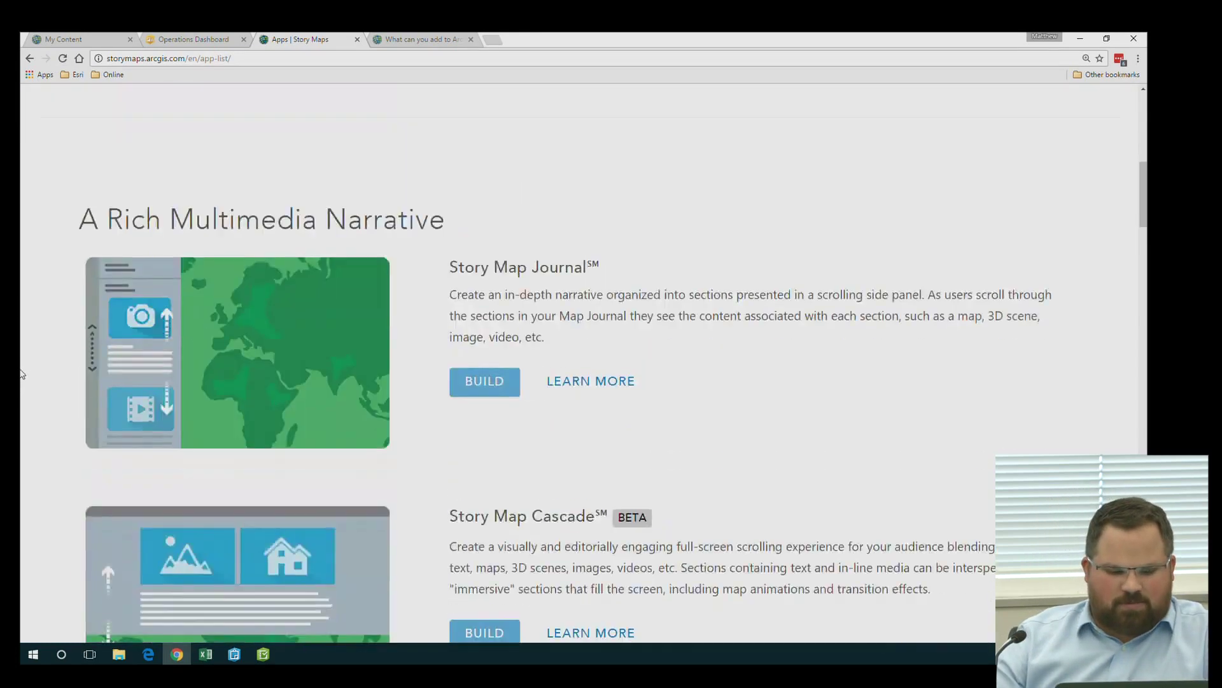
{"action": "scroll", "coordinate": [21, 375], "scroll_direction": "down", "scroll_amount": 1}
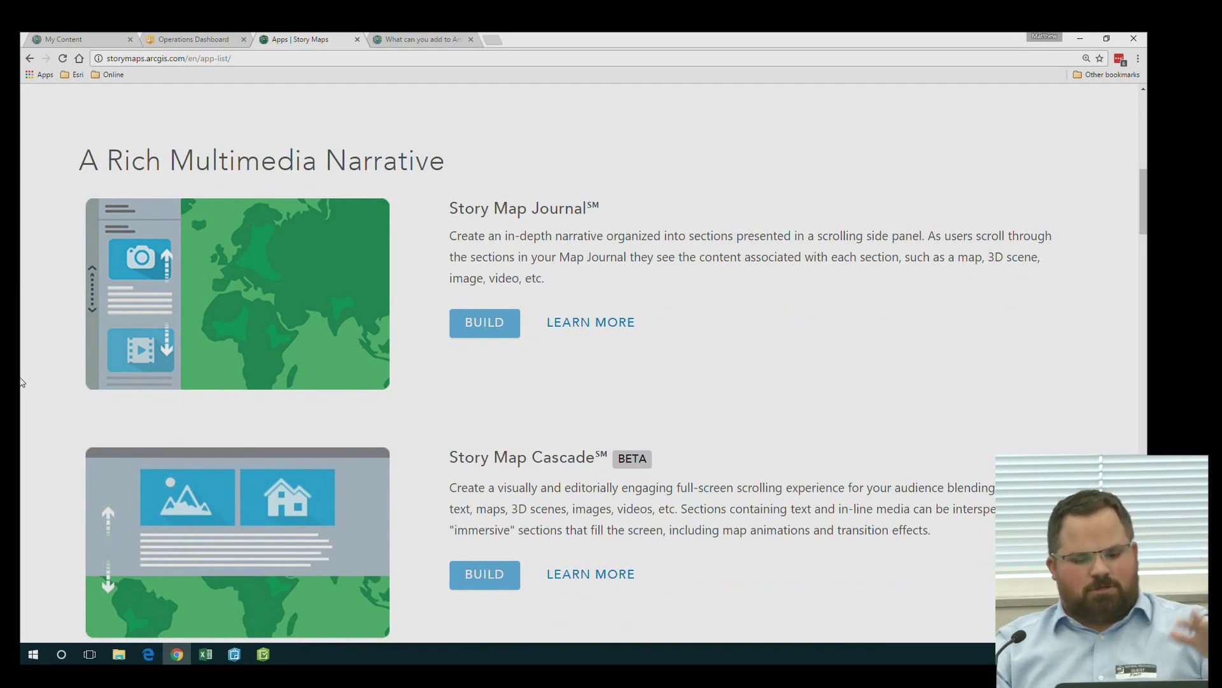
{"action": "scroll", "coordinate": [21, 382], "scroll_direction": "down", "scroll_amount": 5}
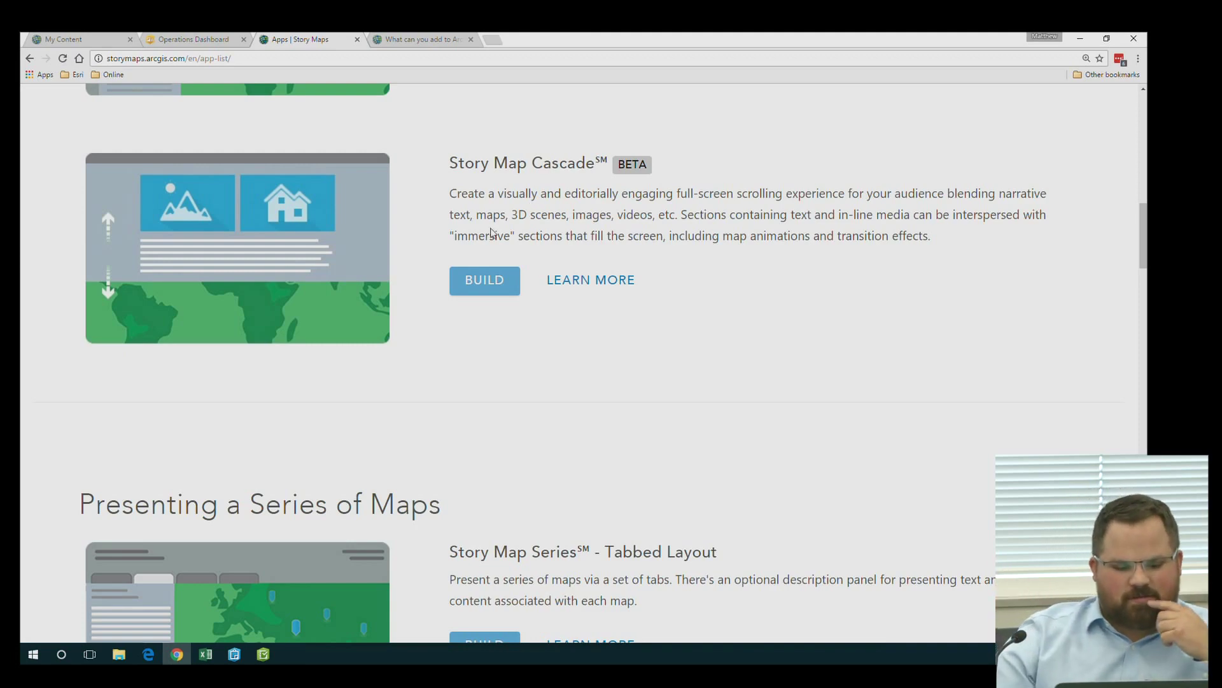
{"action": "scroll", "coordinate": [412, 303], "scroll_direction": "down", "scroll_amount": 5}
{"action": "scroll", "coordinate": [412, 303], "scroll_direction": "down", "scroll_amount": 9}
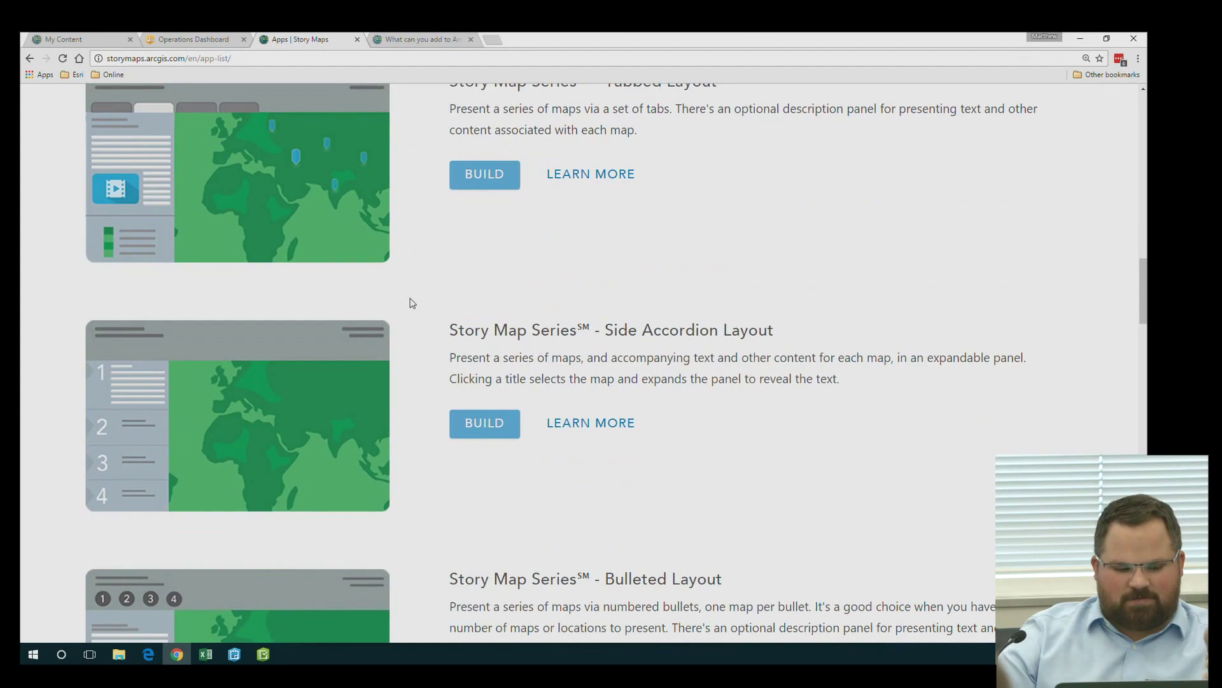
Return to the top of the Apps page and go to the Story Maps Gallery
{"action": "scroll", "coordinate": [412, 303], "scroll_direction": "up", "scroll_amount": 8}
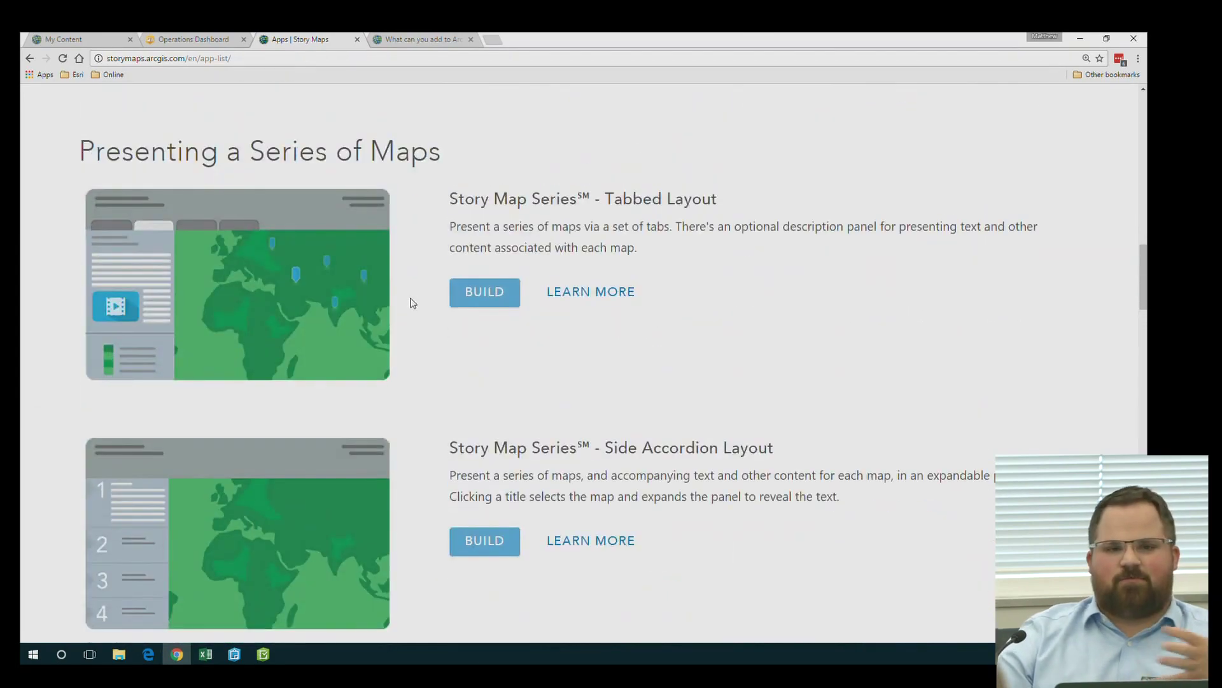
{"action": "scroll", "coordinate": [412, 303], "scroll_direction": "up", "scroll_amount": 13}
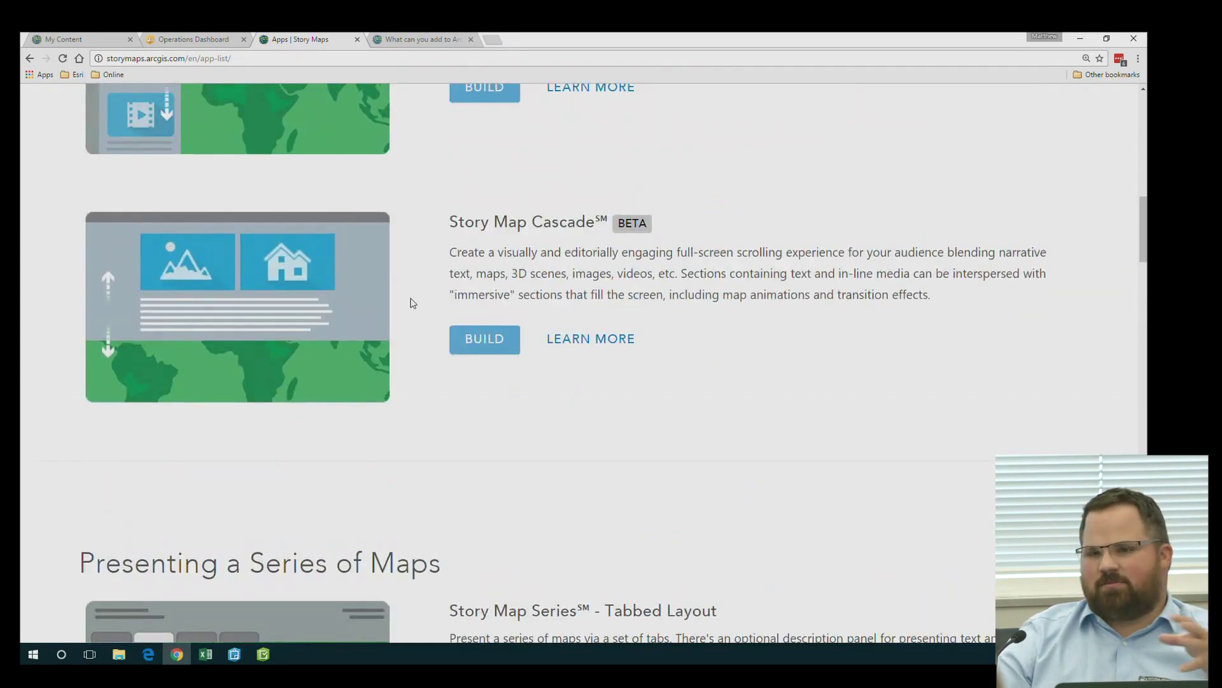
{"action": "scroll", "coordinate": [412, 303], "scroll_direction": "up", "scroll_amount": 8}
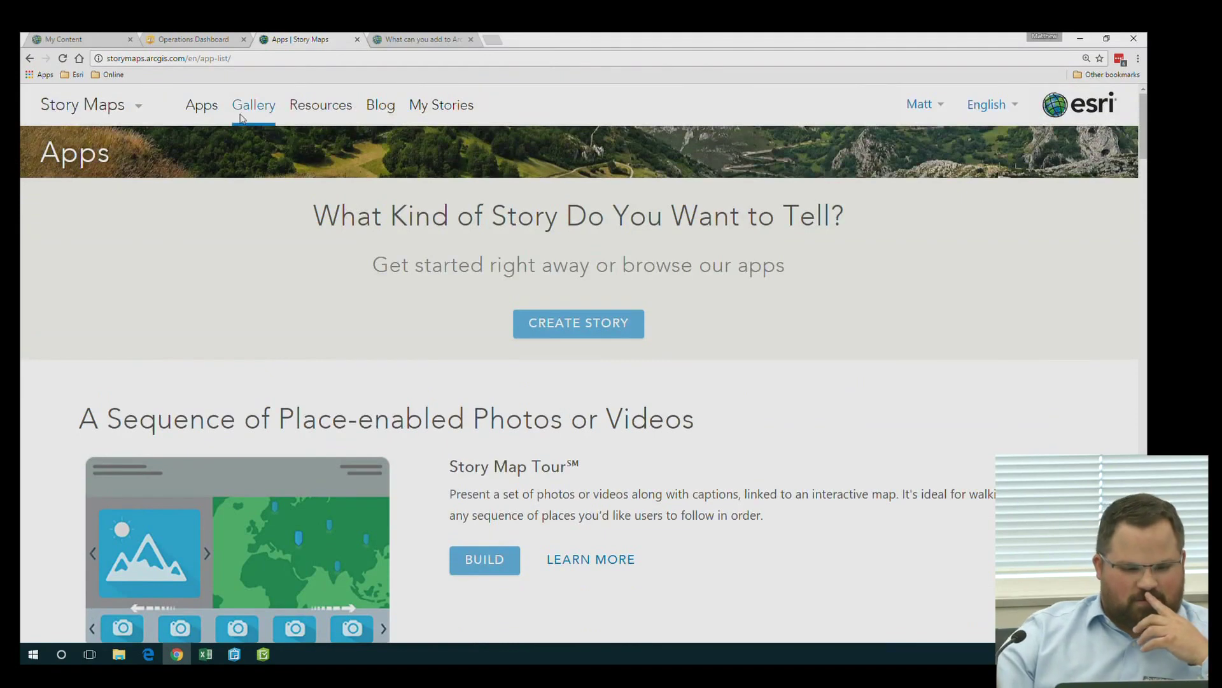
{"action": "left_click", "coordinate": [246, 109]}
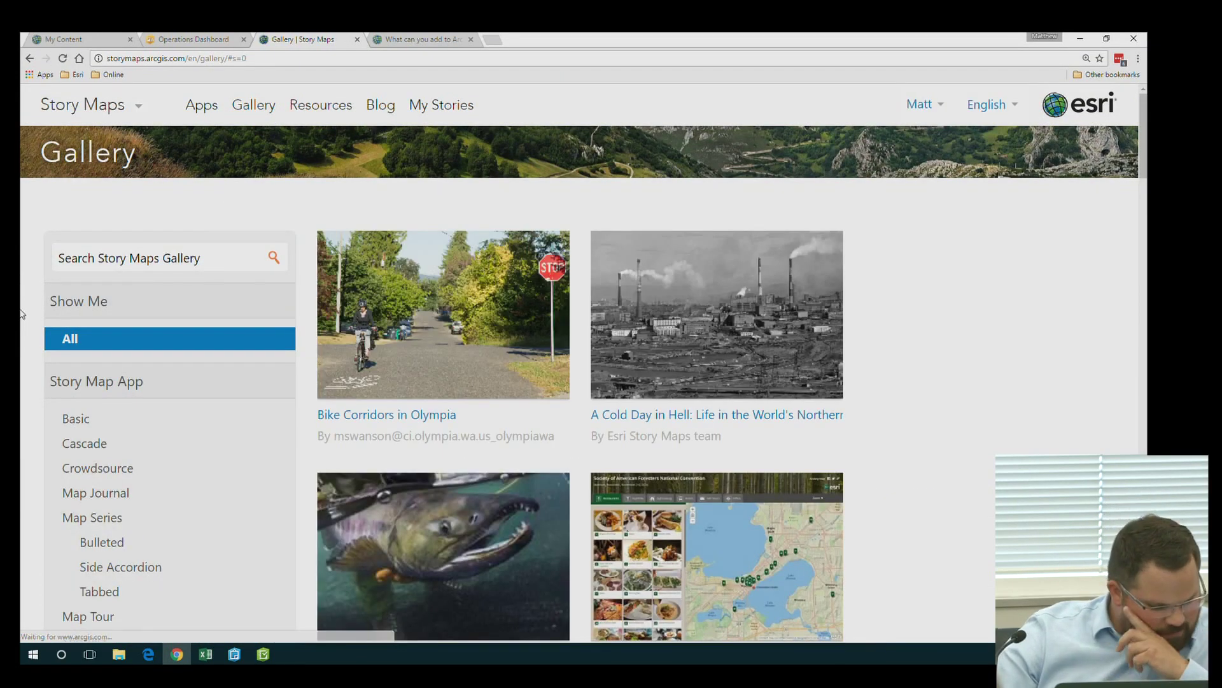
Search the gallery for 'wildlife' and browse results like The Bears are Back
{"action": "left_click", "coordinate": [162, 256]}
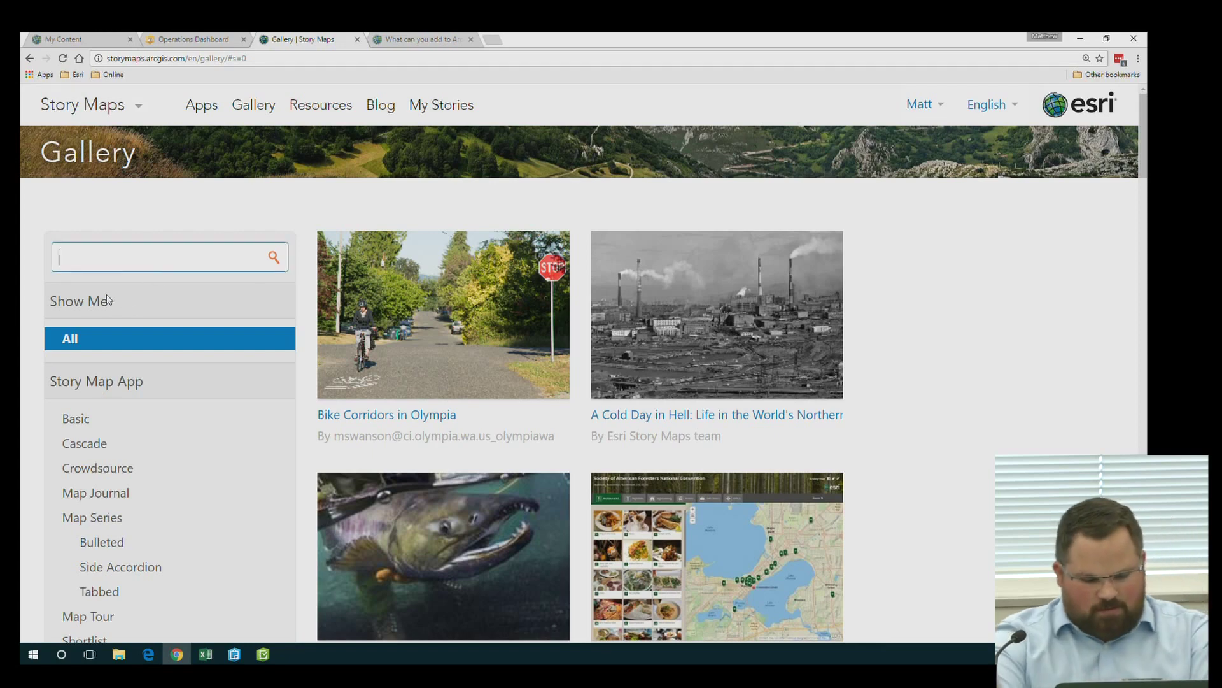
{"action": "type", "text": "wildlife"}
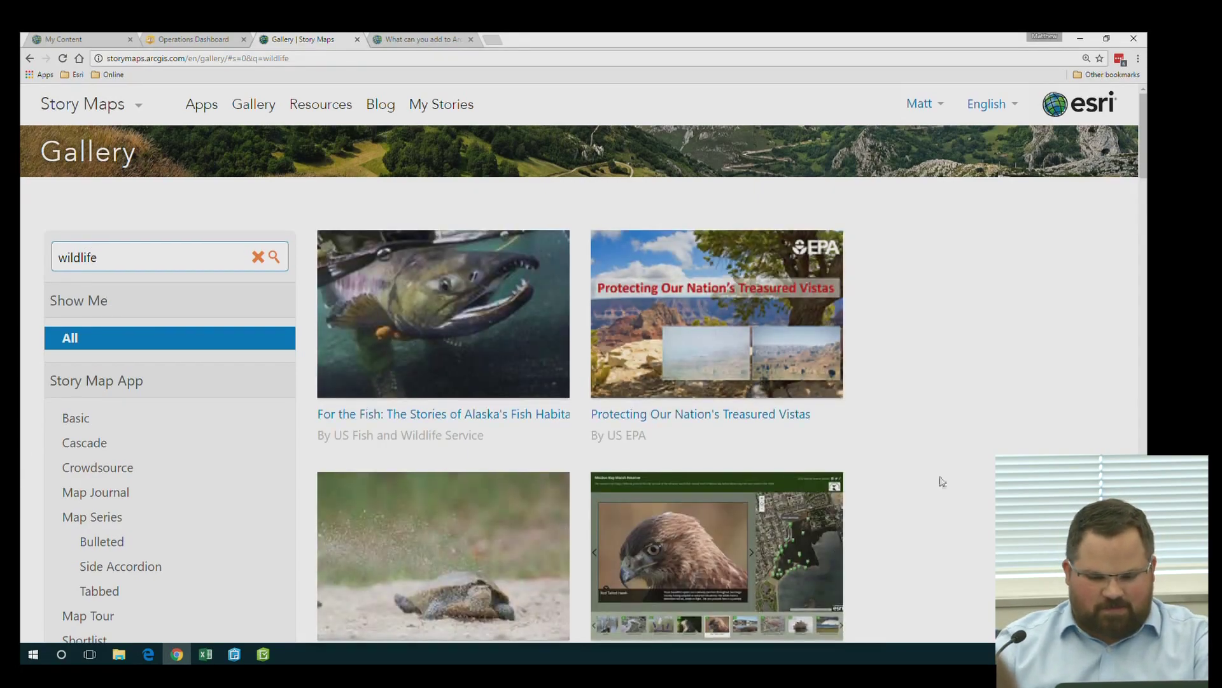
{"action": "scroll", "coordinate": [949, 477], "scroll_direction": "down", "scroll_amount": 10}
{"action": "scroll", "coordinate": [952, 477], "scroll_direction": "down", "scroll_amount": 20}
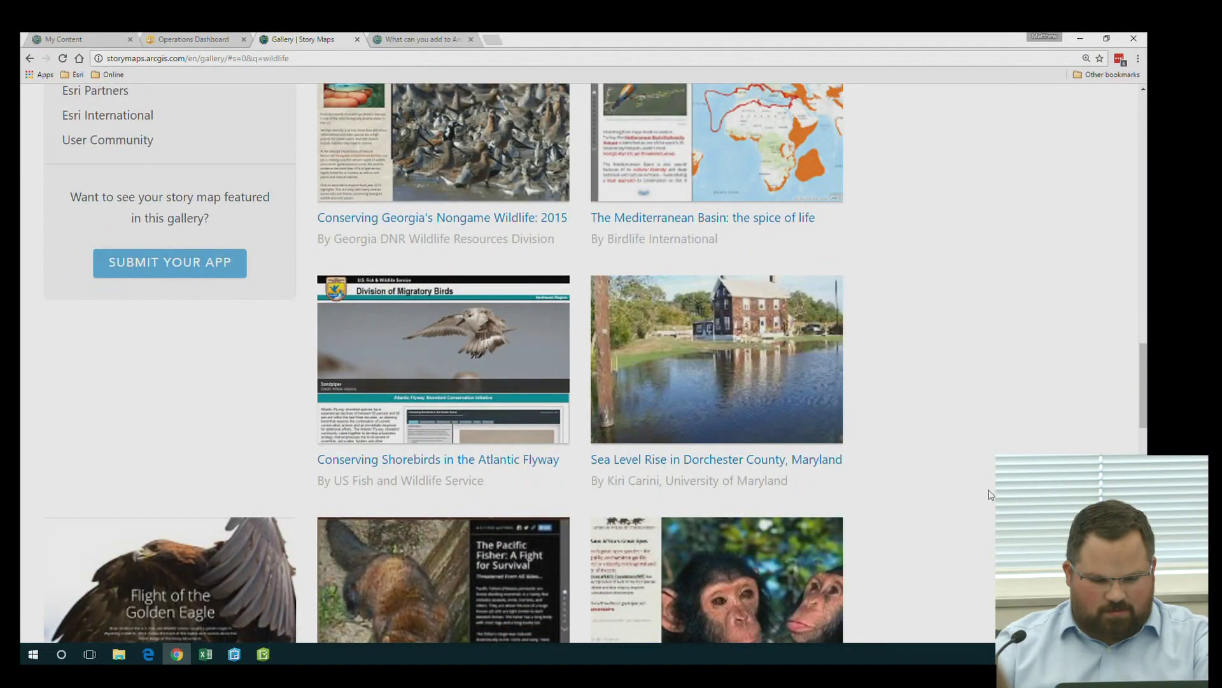
{"action": "scroll", "coordinate": [990, 495], "scroll_direction": "down", "scroll_amount": 10}
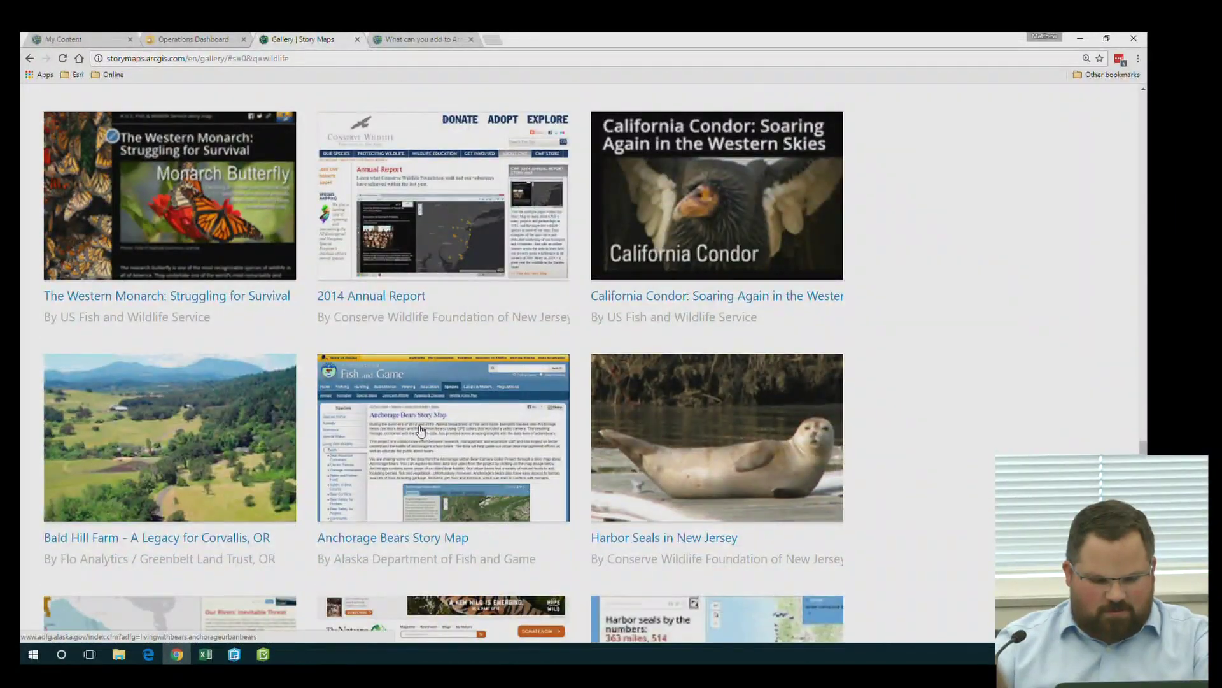
Launch the Anchorage Urban Bears story map and show Bear 215's devil's club foraging point
{"action": "left_click", "coordinate": [420, 430]}
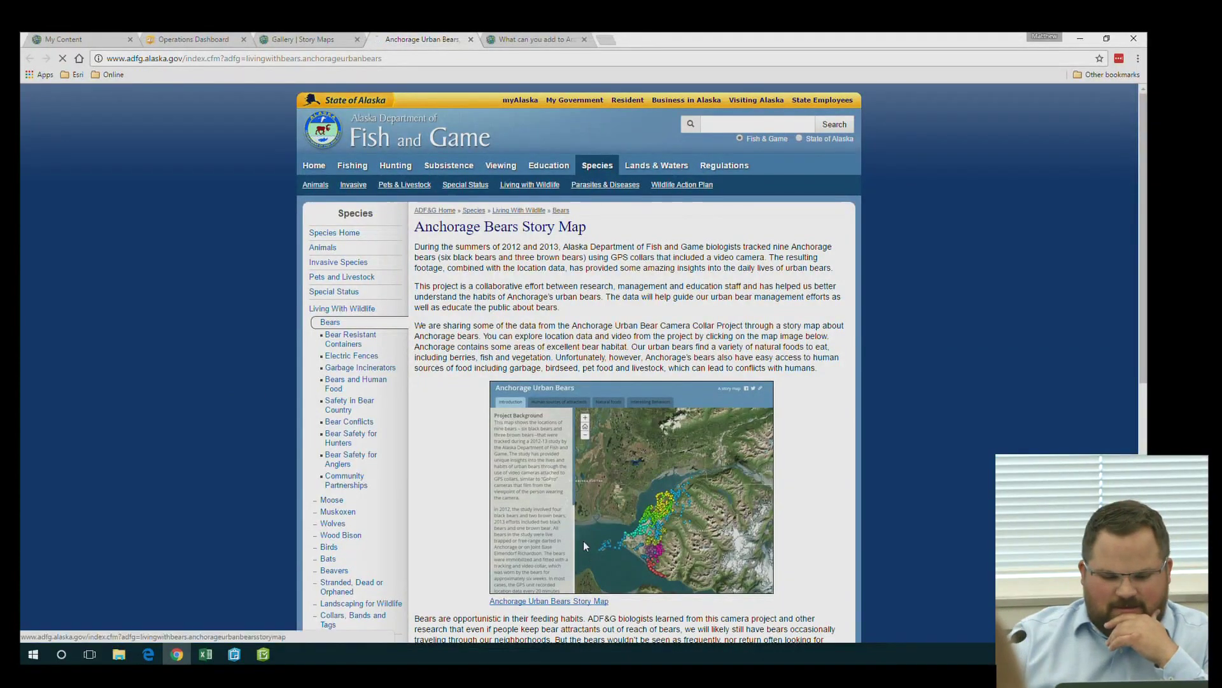
{"action": "left_click", "coordinate": [583, 541]}
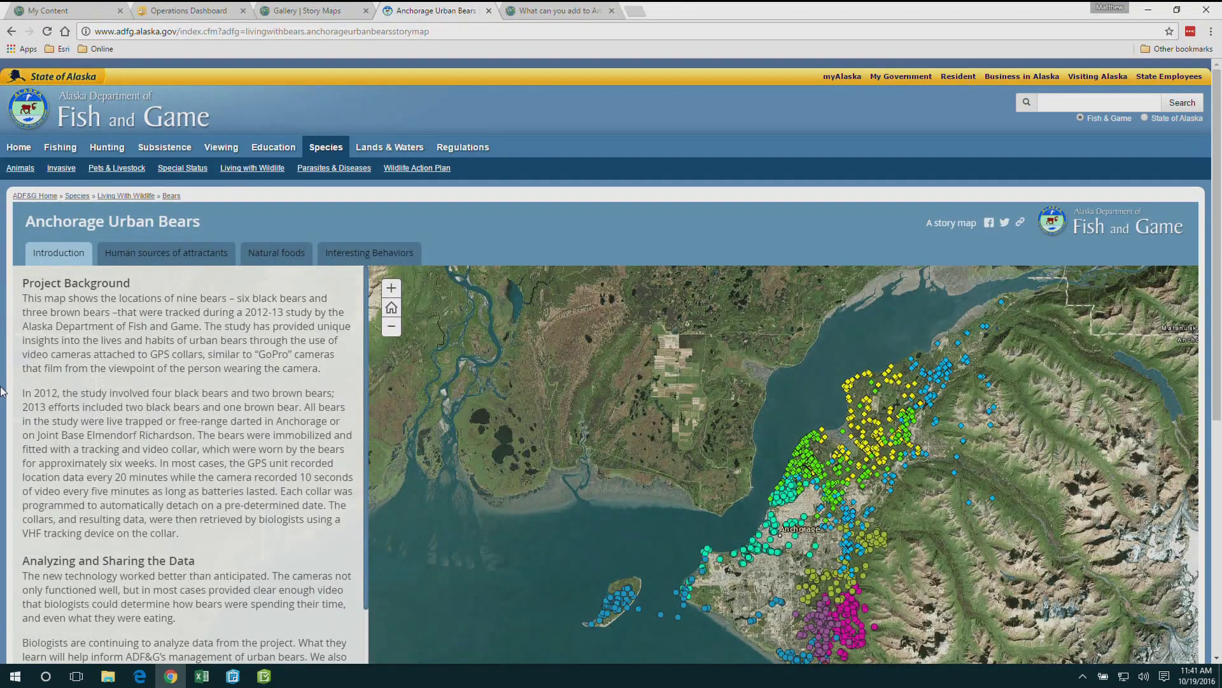
{"action": "scroll", "coordinate": [129, 437], "scroll_direction": "down", "scroll_amount": 1}
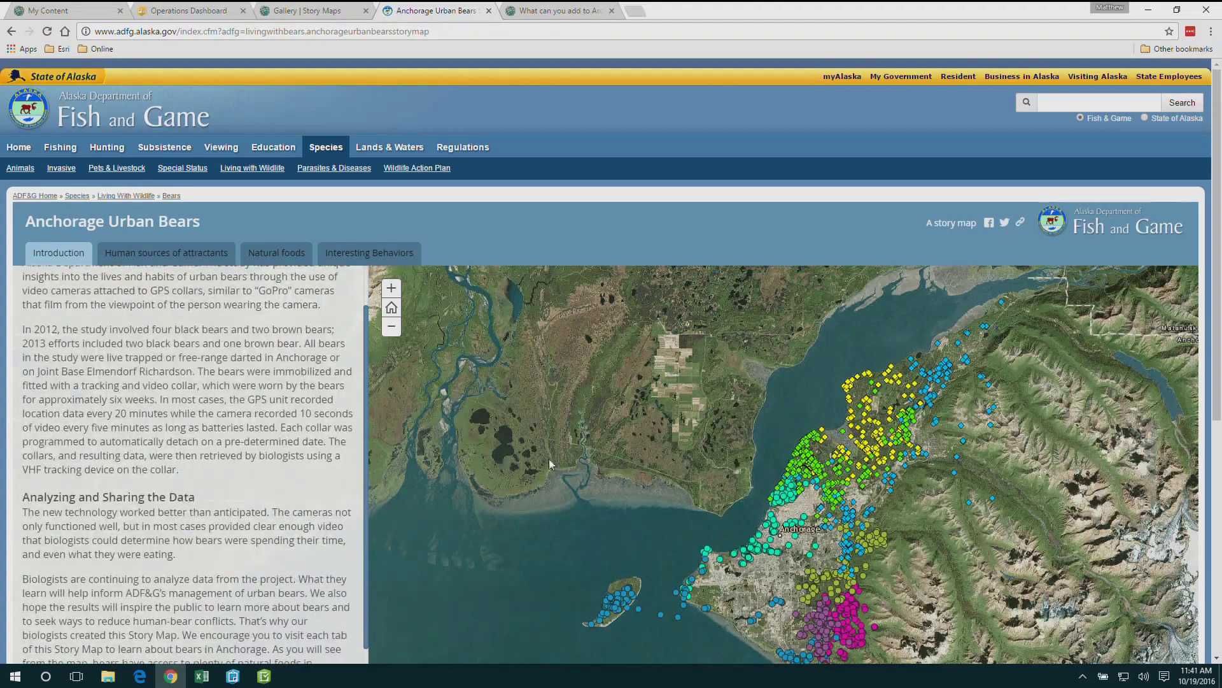
{"action": "left_click_drag", "start_coordinate": [789, 498], "coordinate": [706, 424]}
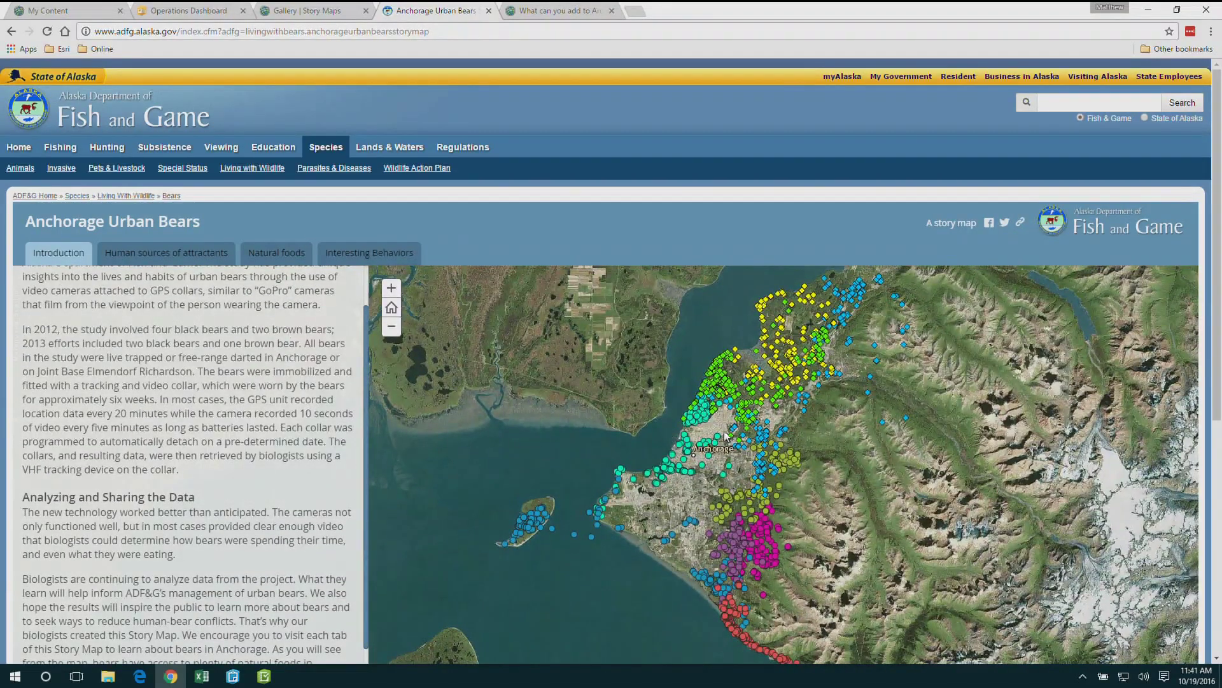
{"action": "left_click", "coordinate": [721, 399]}
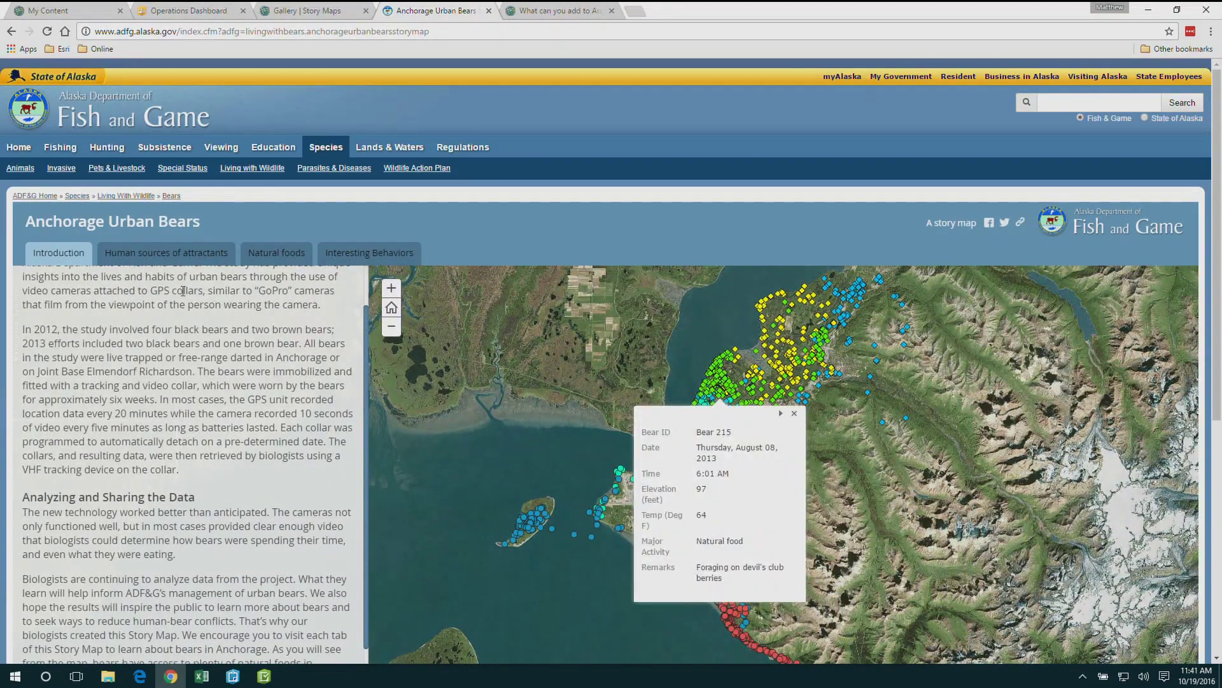
In Interesting Behaviors, open Bear 16's map point and play its collar-camera video
{"action": "left_click", "coordinate": [342, 254]}
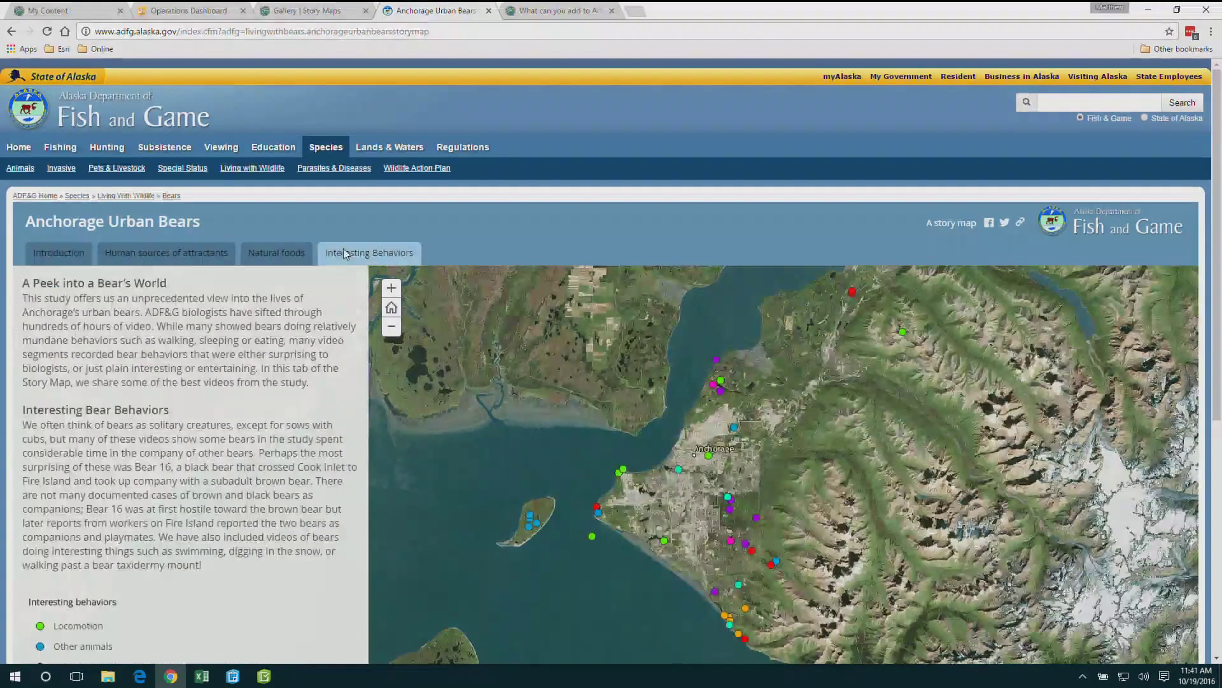
{"action": "left_click", "coordinate": [592, 536]}
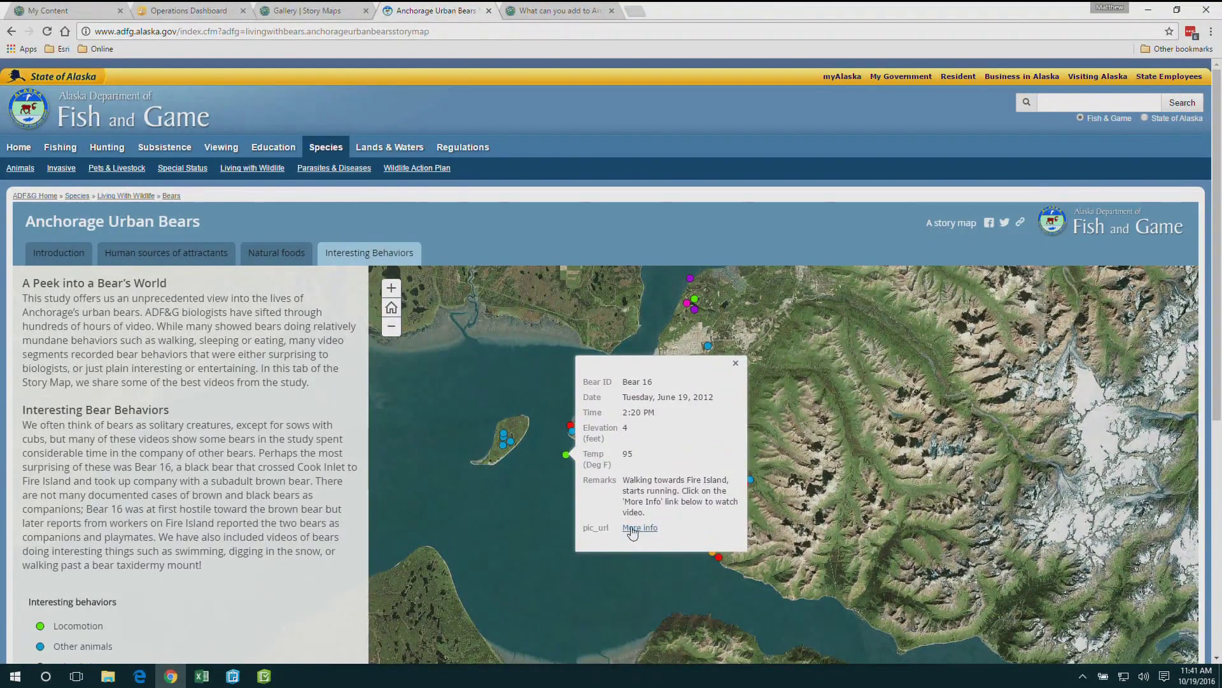
{"action": "left_click", "coordinate": [632, 528]}
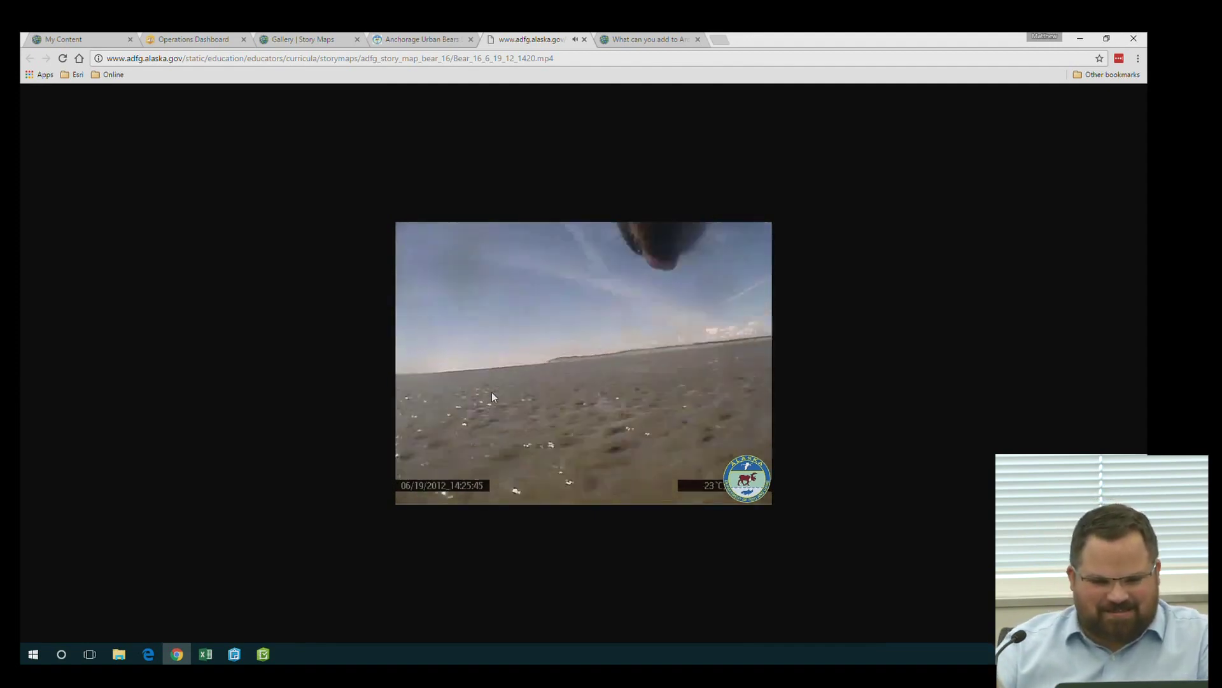
Back on the bear story, play another Bear 16 island video, then close the video tab
{"action": "key", "text": "ctrl+shift+Tab"}
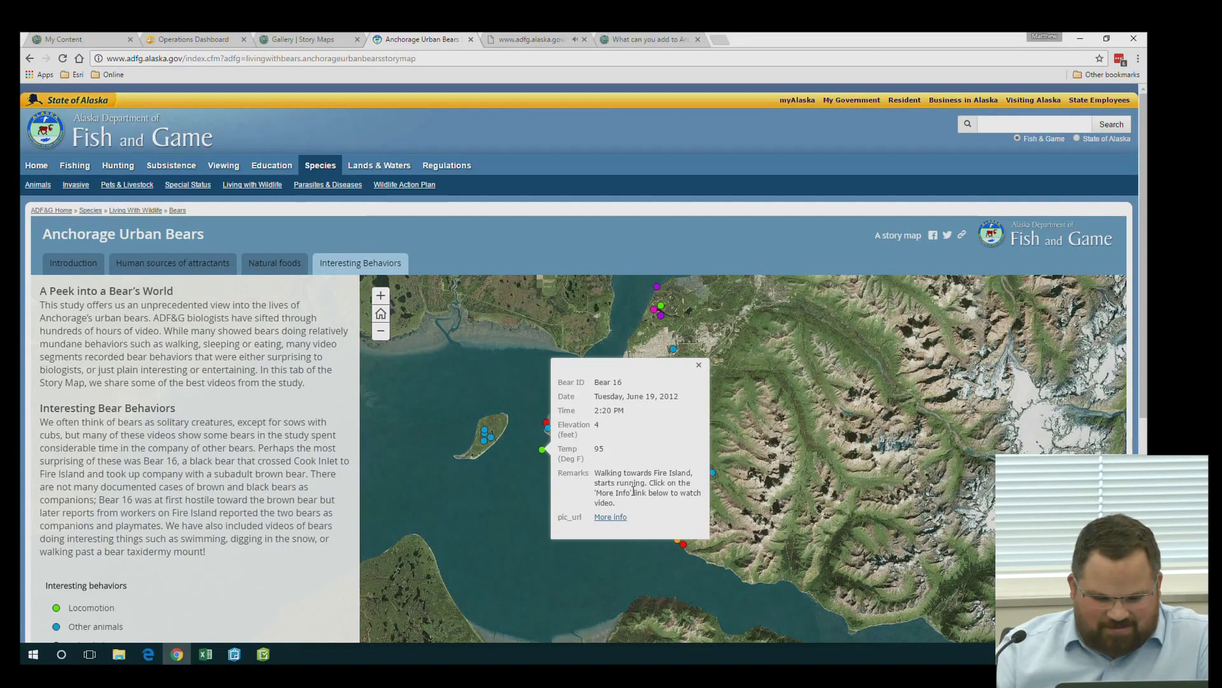
{"action": "left_click", "coordinate": [487, 438]}
{"action": "left_click", "coordinate": [532, 615]}
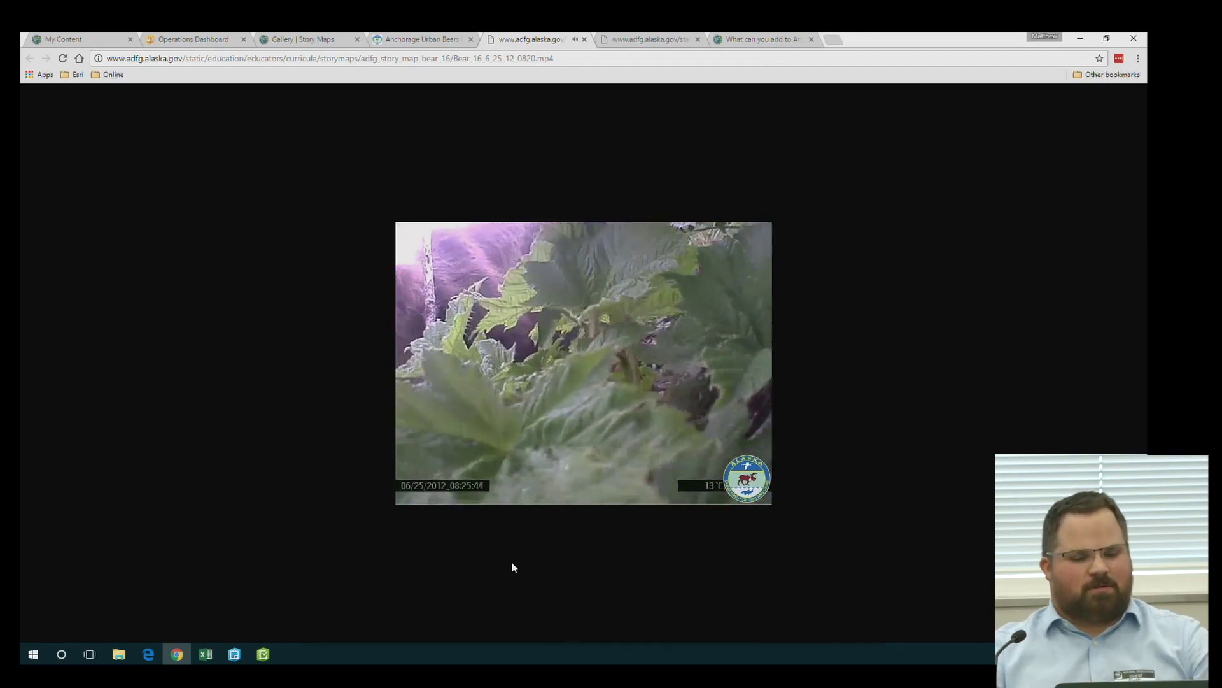
{"action": "left_click", "coordinate": [585, 40]}
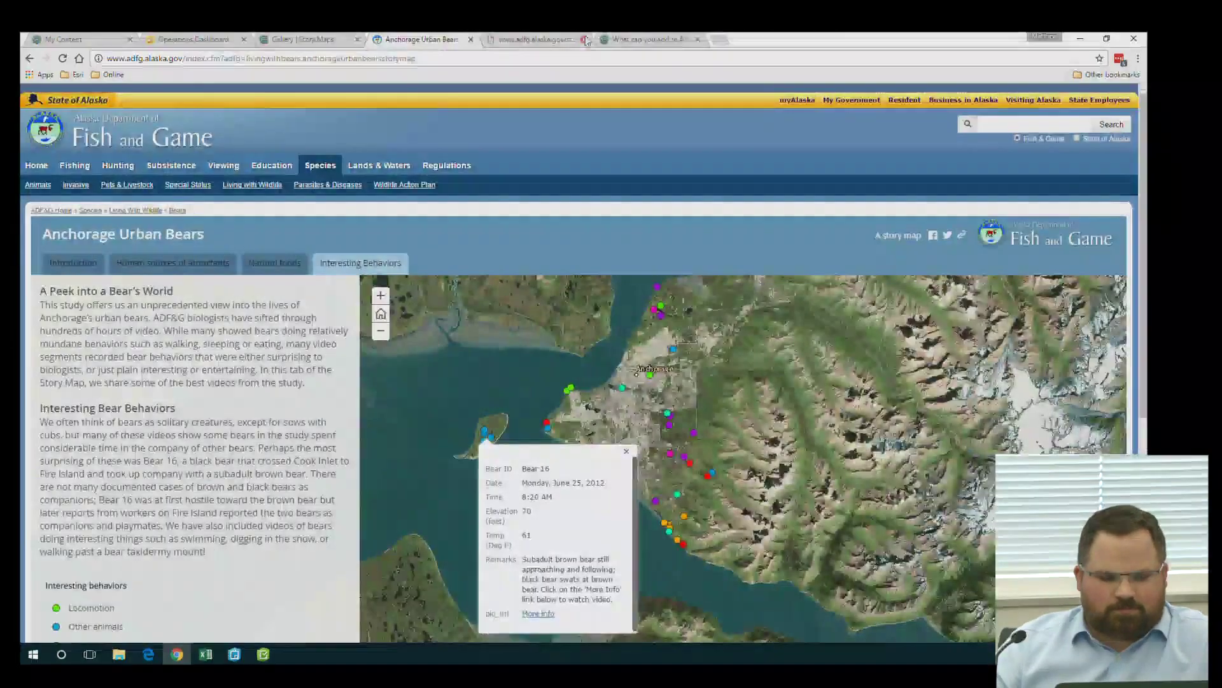
Back in the gallery, change the search term from 'wildlife' to 'wildfire'
{"action": "left_click", "coordinate": [312, 40]}
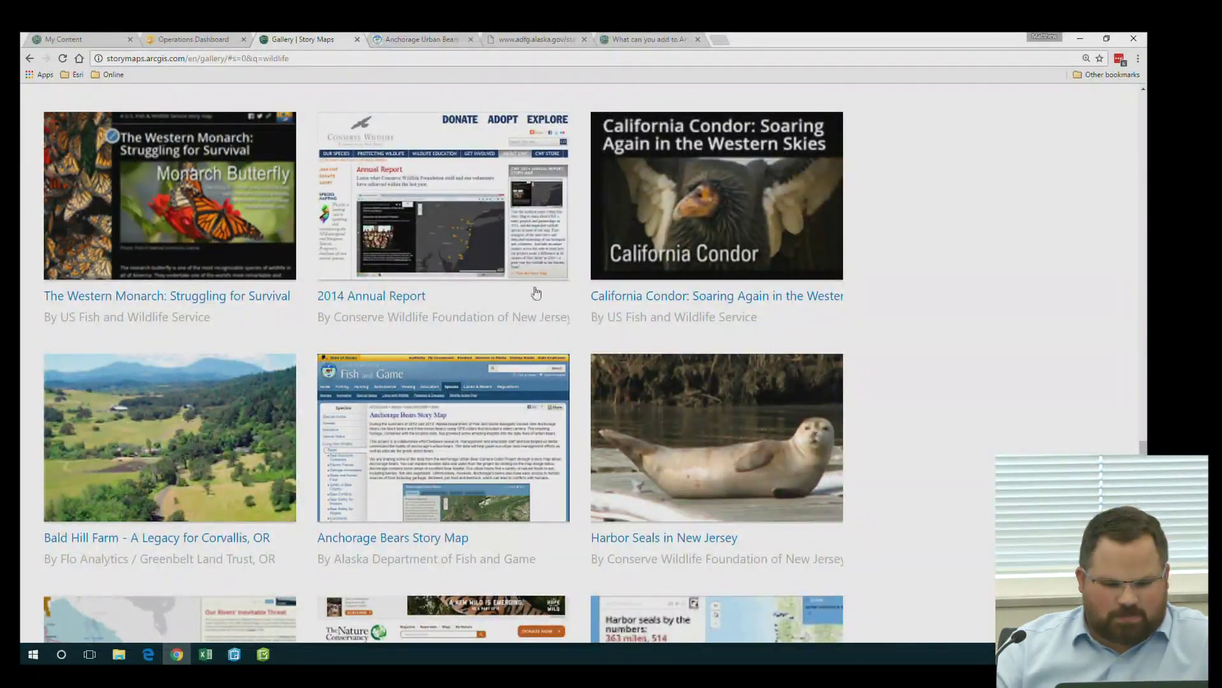
{"action": "scroll", "coordinate": [136, 263], "scroll_direction": "up", "scroll_amount": 15}
{"action": "scroll", "coordinate": [136, 263], "scroll_direction": "up", "scroll_amount": 15}
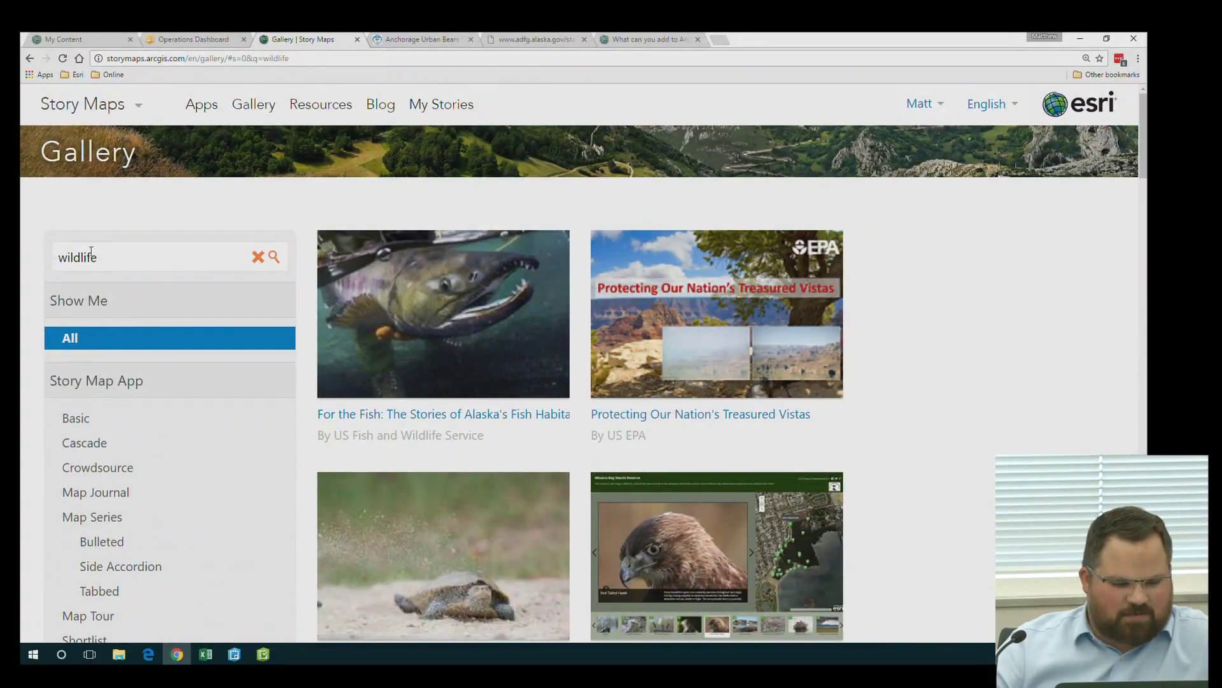
{"action": "scroll", "coordinate": [23, 485], "scroll_direction": "down", "scroll_amount": 4}
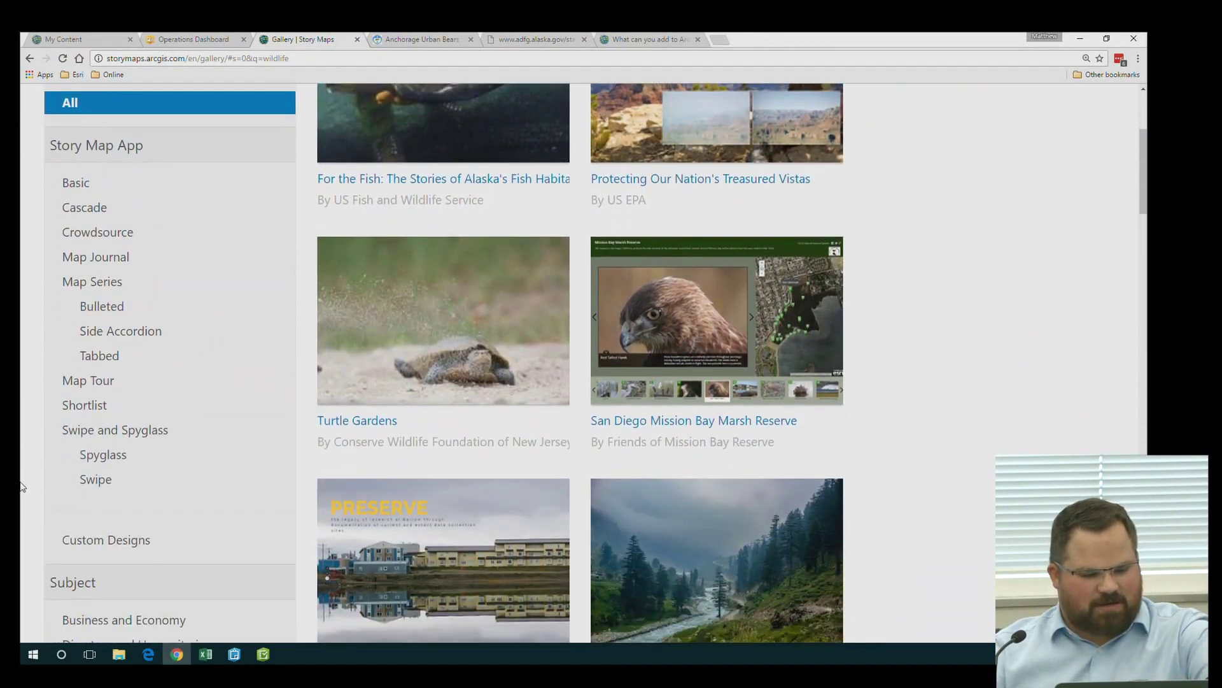
{"action": "scroll", "coordinate": [24, 484], "scroll_direction": "up", "scroll_amount": 4}
{"action": "left_click_drag", "start_coordinate": [99, 257], "coordinate": [26, 261]}
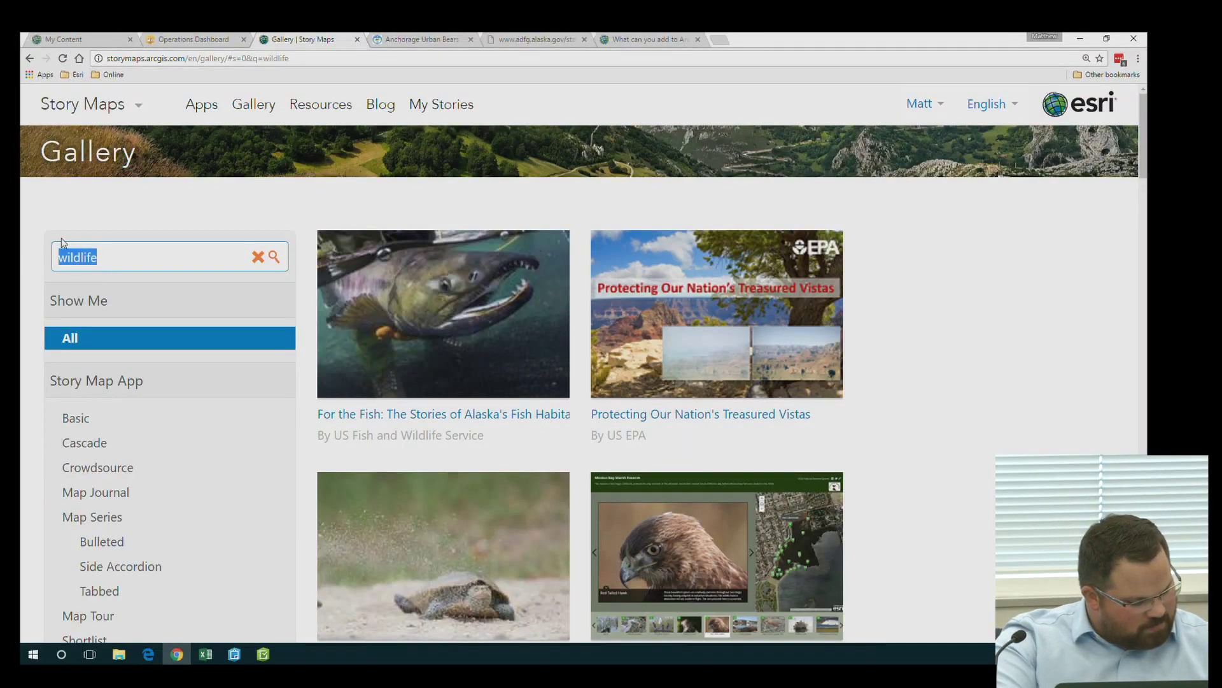
{"action": "key", "text": "BackSpace"}
{"action": "type", "text": "wildlife"}
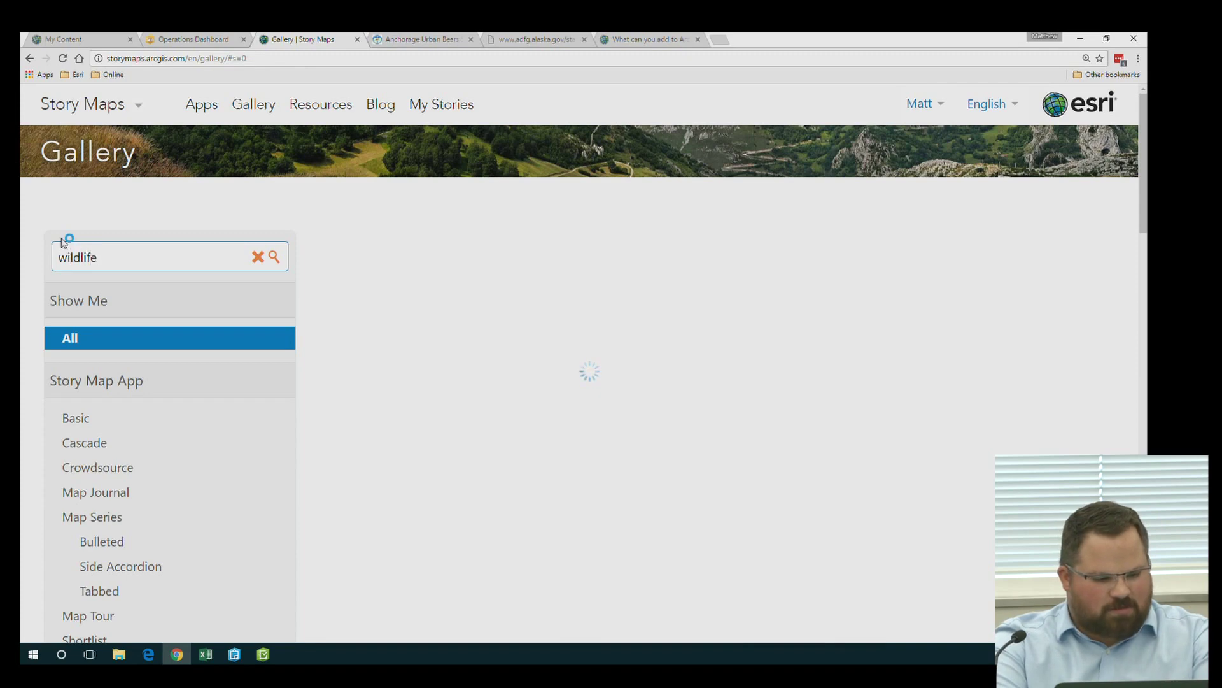
{"action": "key", "text": "BackSpace"}
{"action": "key", "text": "BackSpace"}
{"action": "key", "text": "BackSpace"}
{"action": "key", "text": "BackSpace"}
{"action": "type", "text": "fire"}
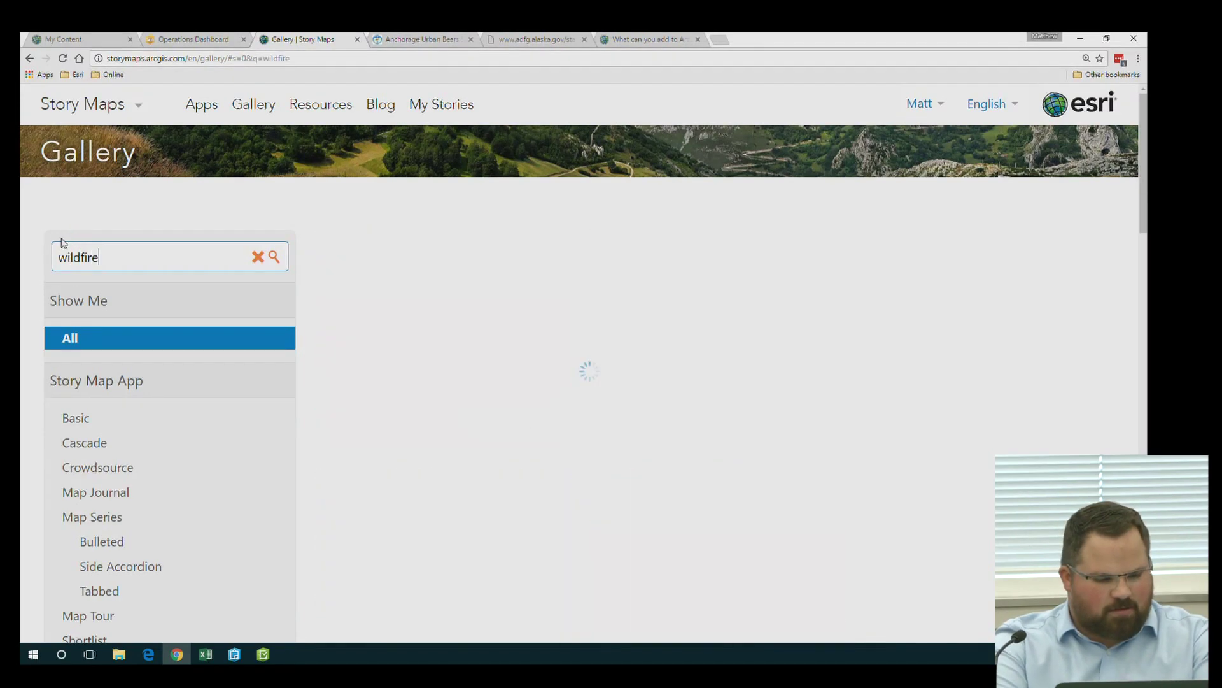
Browse the wildfire results and open Monitoring a Severe Wildfire Season
{"action": "scroll", "coordinate": [730, 489], "scroll_direction": "down", "scroll_amount": 1}
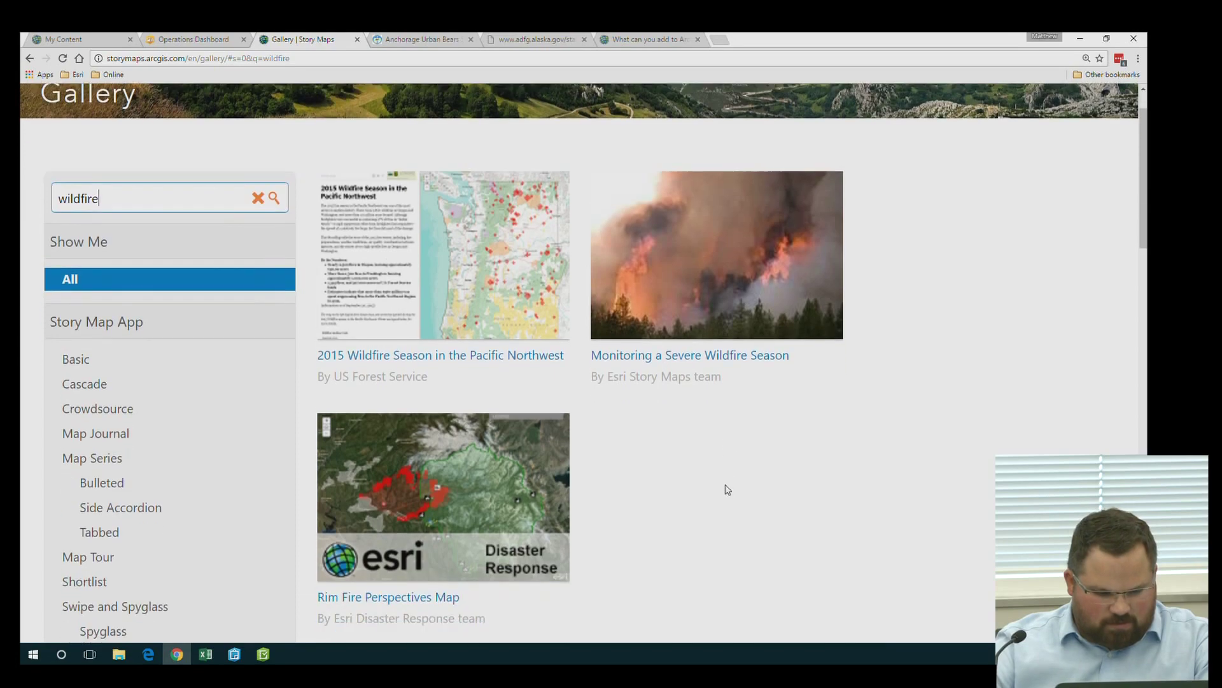
{"action": "scroll", "coordinate": [727, 489], "scroll_direction": "down", "scroll_amount": 1}
{"action": "scroll", "coordinate": [725, 489], "scroll_direction": "down", "scroll_amount": 5}
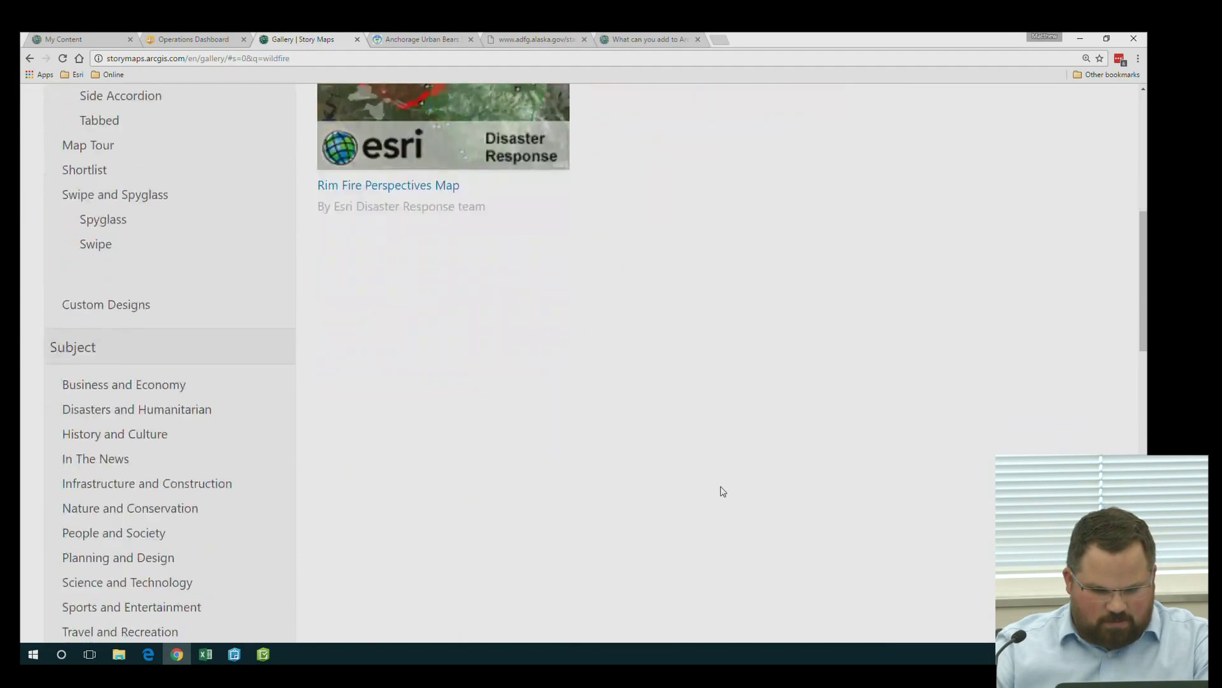
{"action": "scroll", "coordinate": [720, 491], "scroll_direction": "up", "scroll_amount": 6}
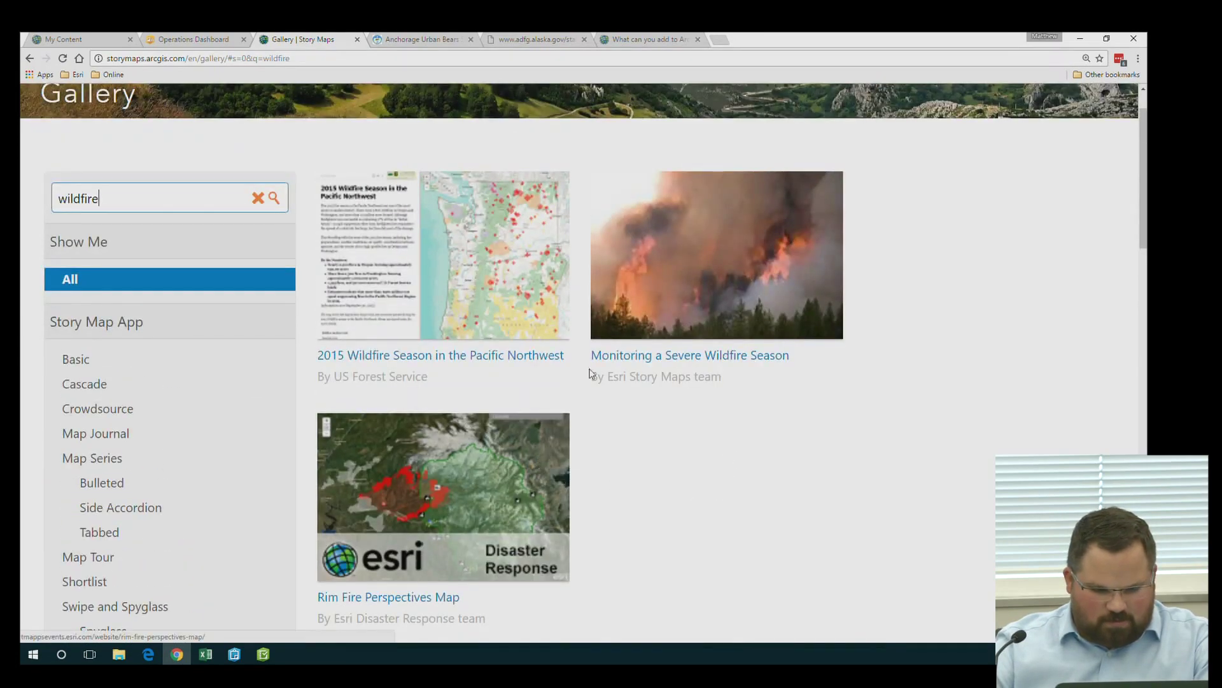
{"action": "left_click", "coordinate": [538, 458]}
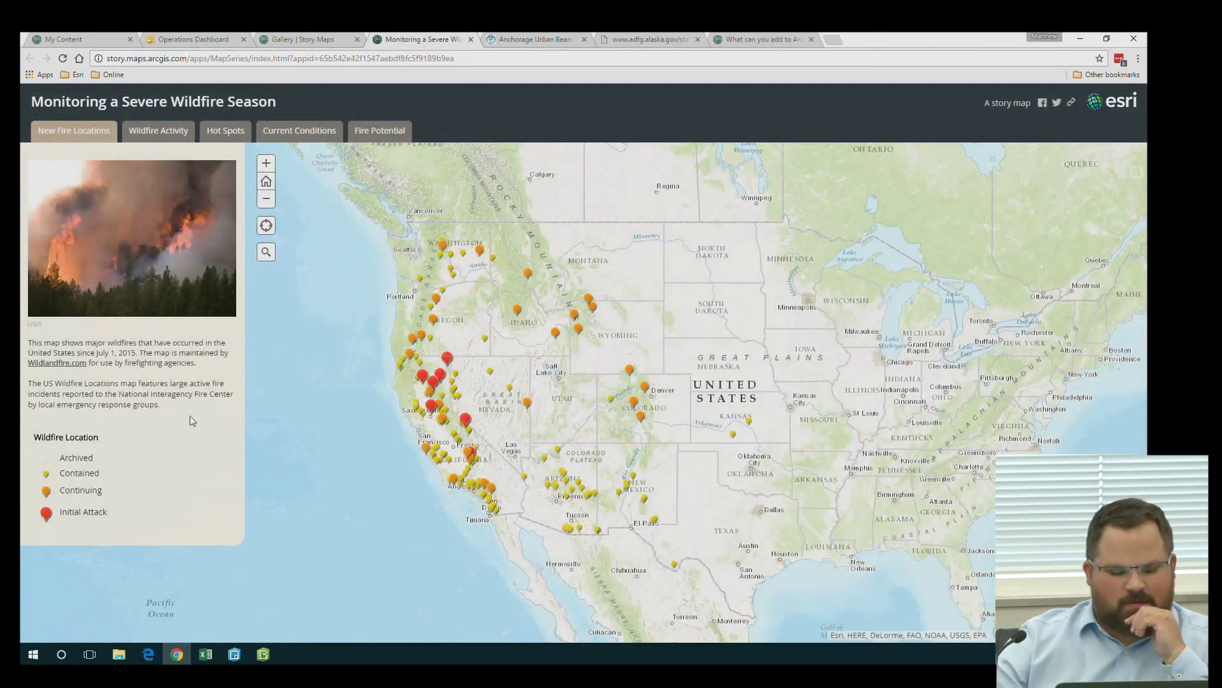
In Wildfire Activity, zoom to Utah and view Fly Canyon and Mineral Fork fires, then show Hot Spots
{"action": "left_click", "coordinate": [159, 130]}
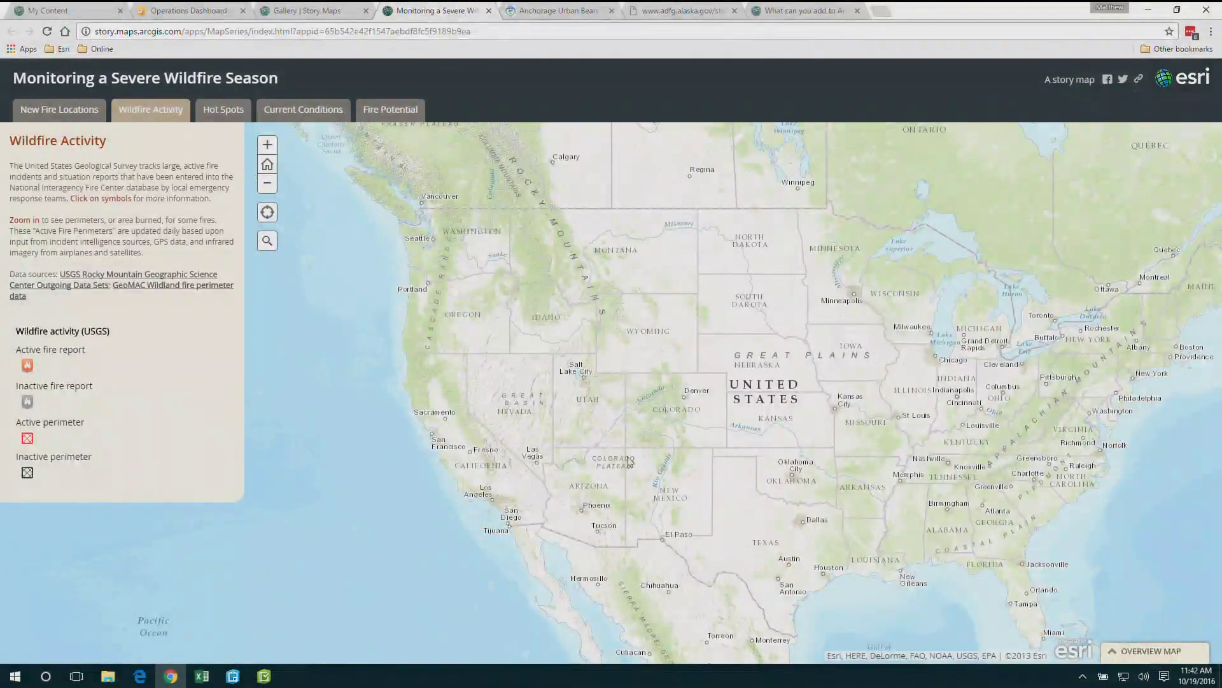
{"action": "scroll", "coordinate": [581, 414], "scroll_direction": "up", "scroll_amount": 2}
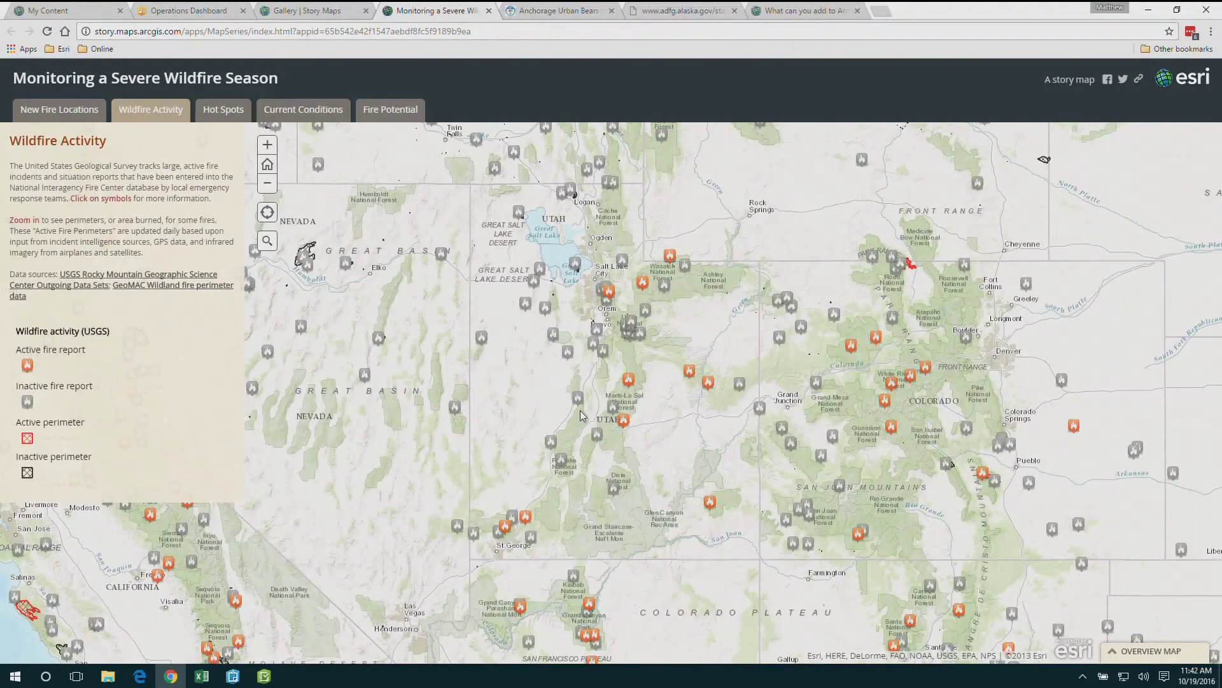
{"action": "left_click", "coordinate": [630, 381]}
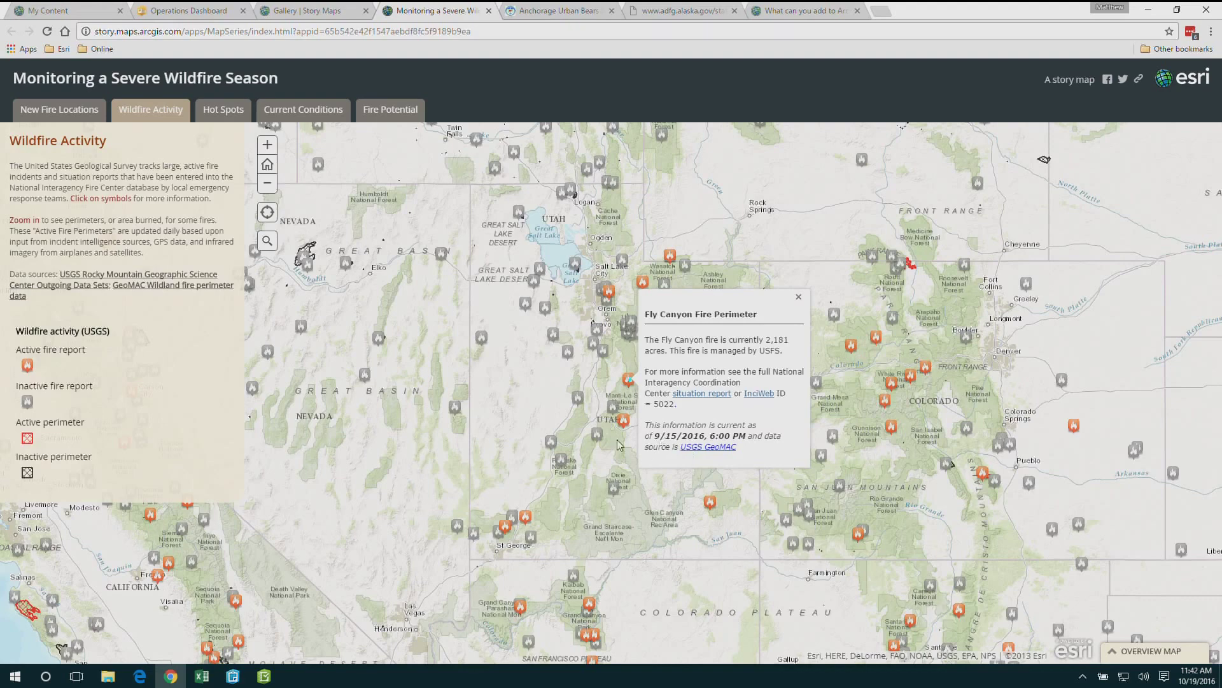
{"action": "left_click", "coordinate": [610, 294]}
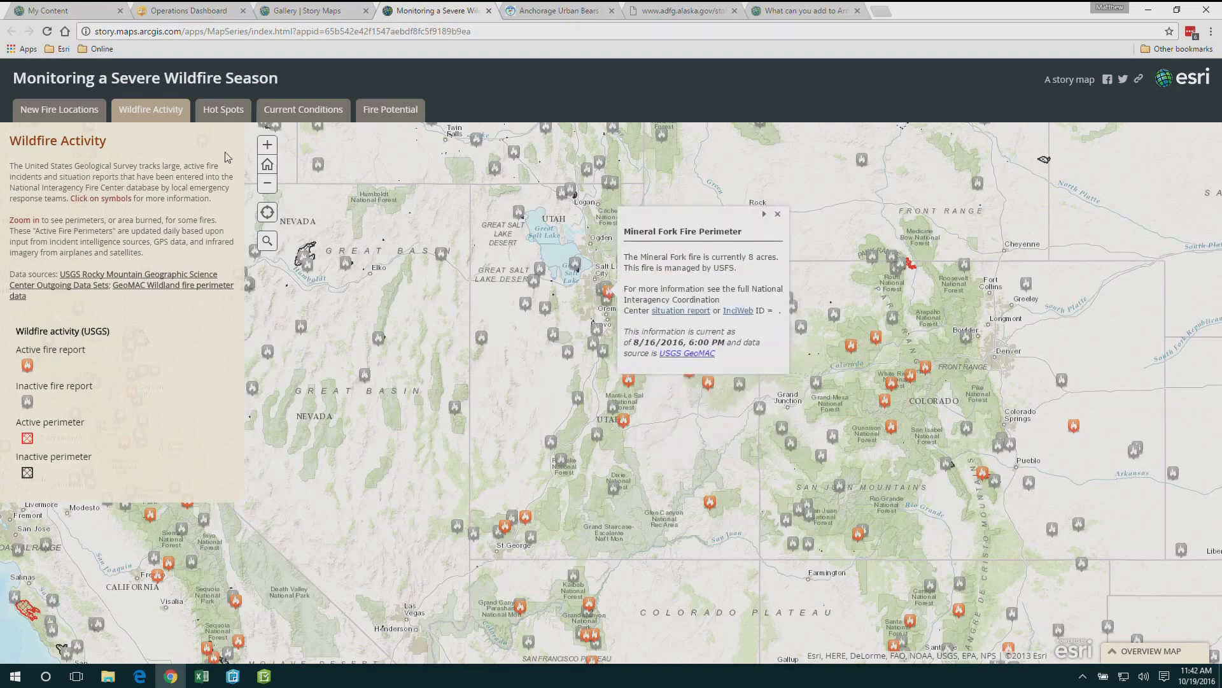
{"action": "left_click", "coordinate": [216, 112]}
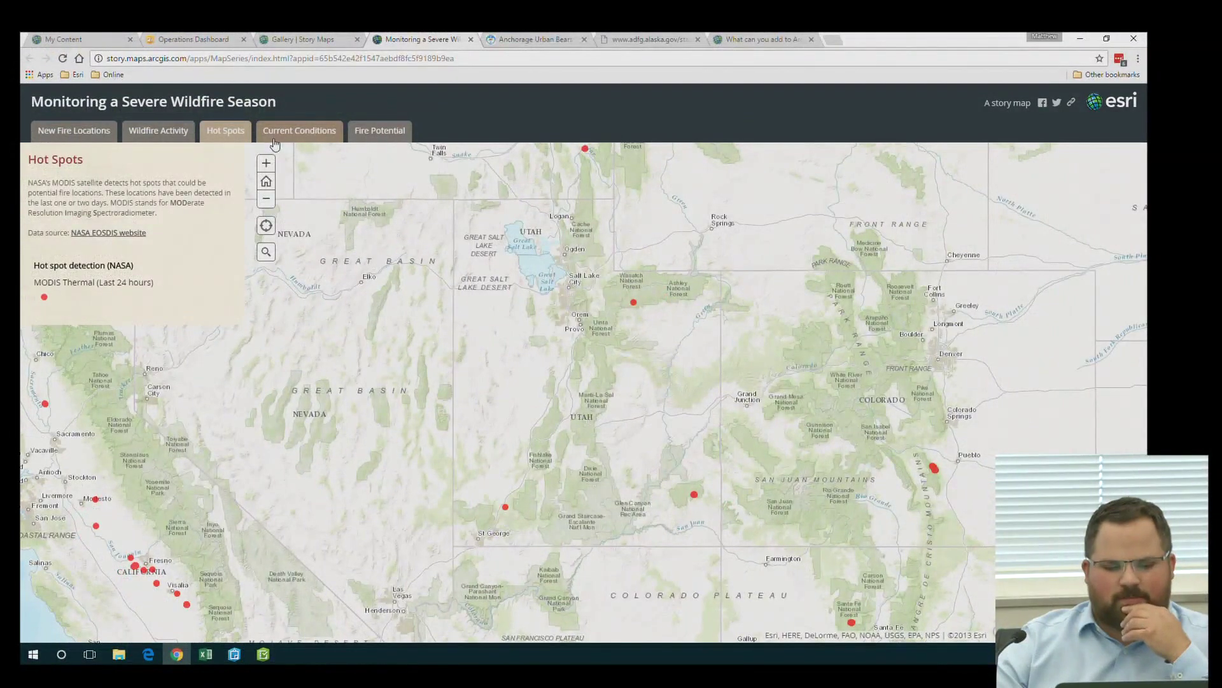
Show Current Conditions zoomed two levels over Orem/Provo, then return to the wildfire gallery results
{"action": "left_click", "coordinate": [275, 140]}
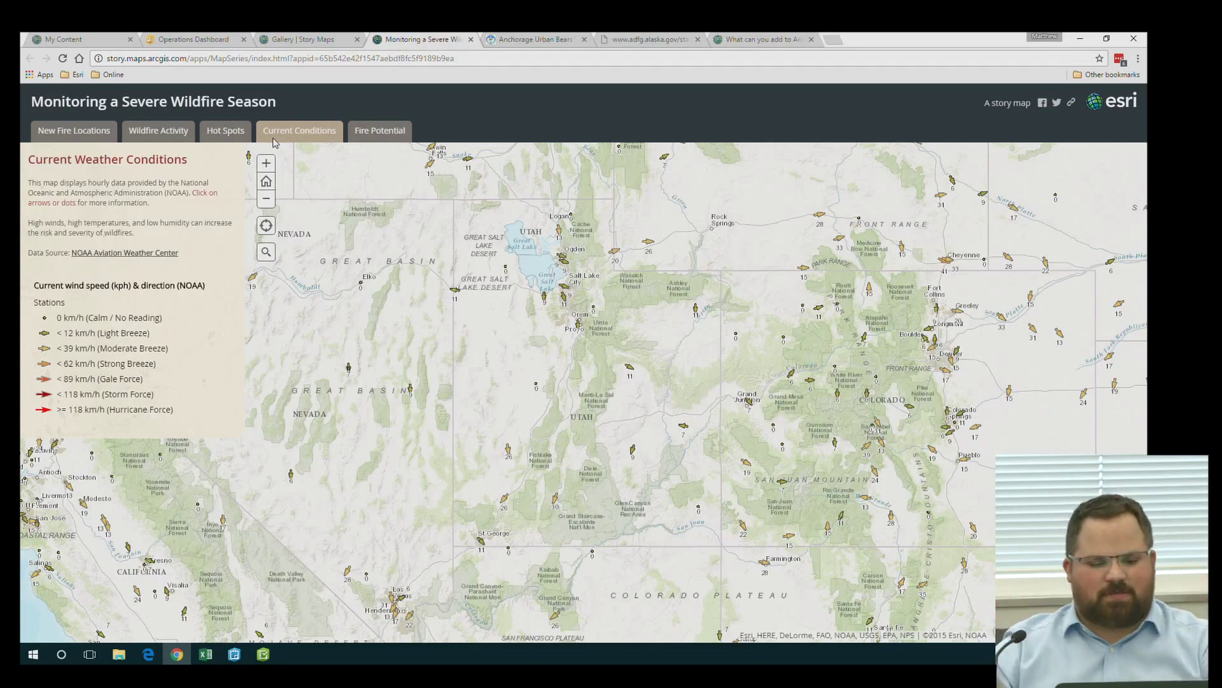
{"action": "scroll", "coordinate": [552, 322], "scroll_direction": "up", "scroll_amount": 1}
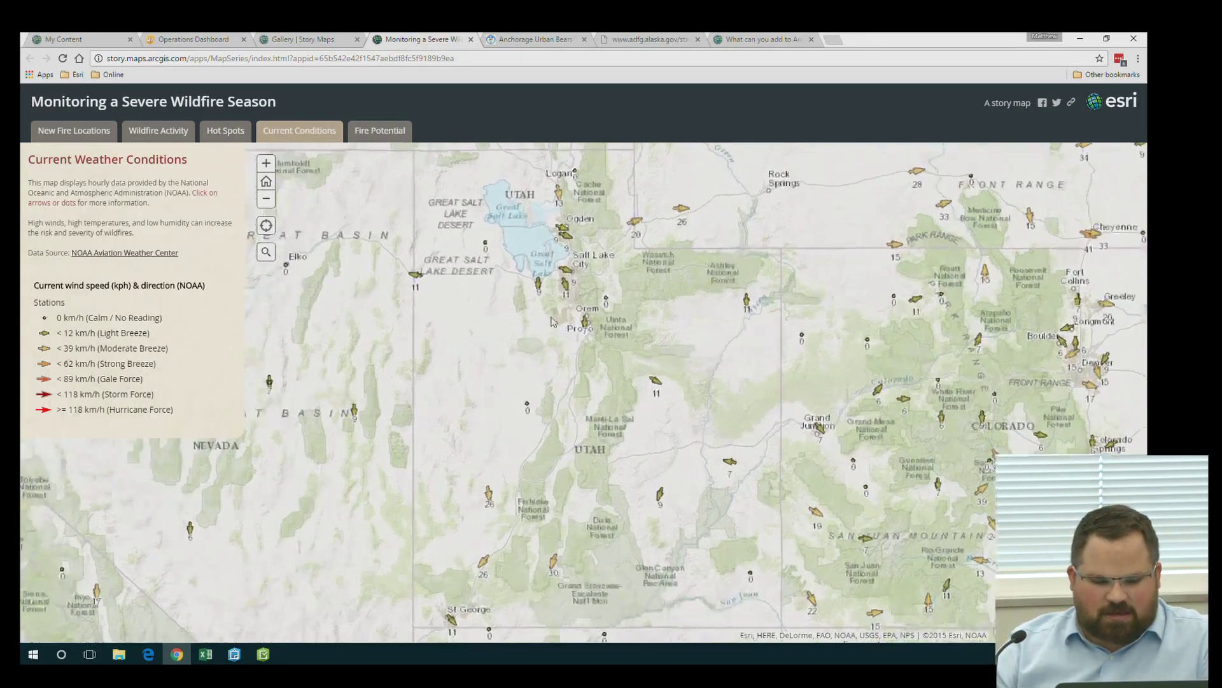
{"action": "scroll", "coordinate": [552, 322], "scroll_direction": "up", "scroll_amount": 1}
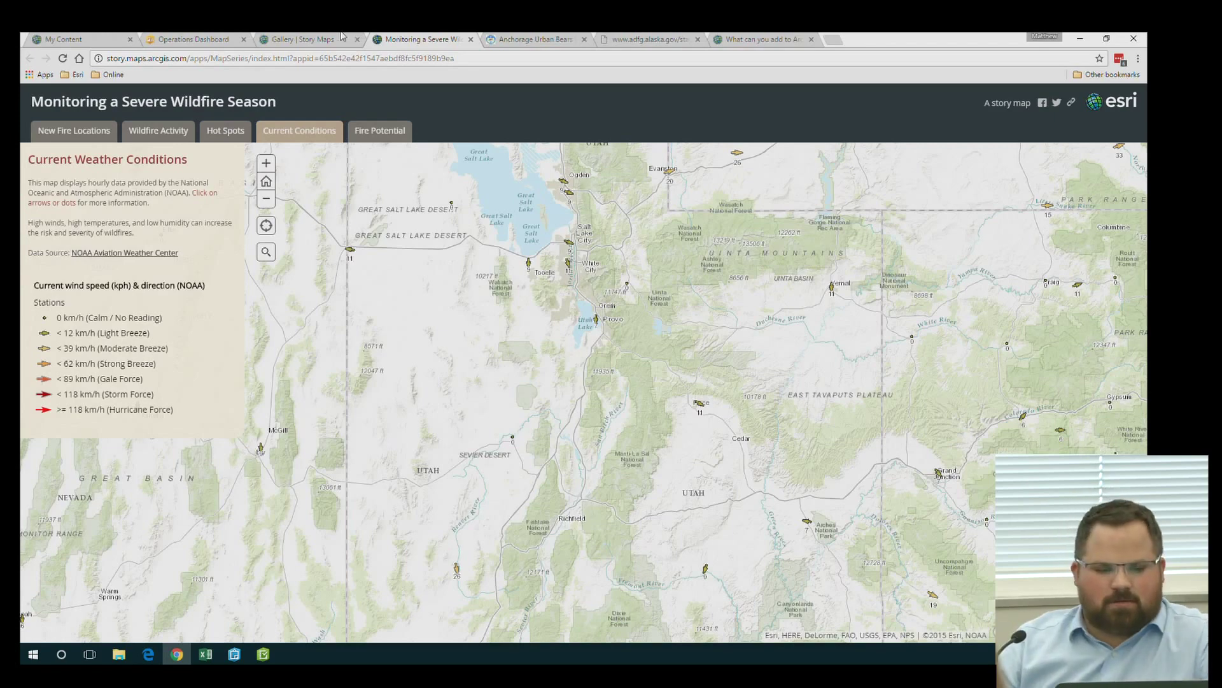
{"action": "left_click", "coordinate": [321, 39]}
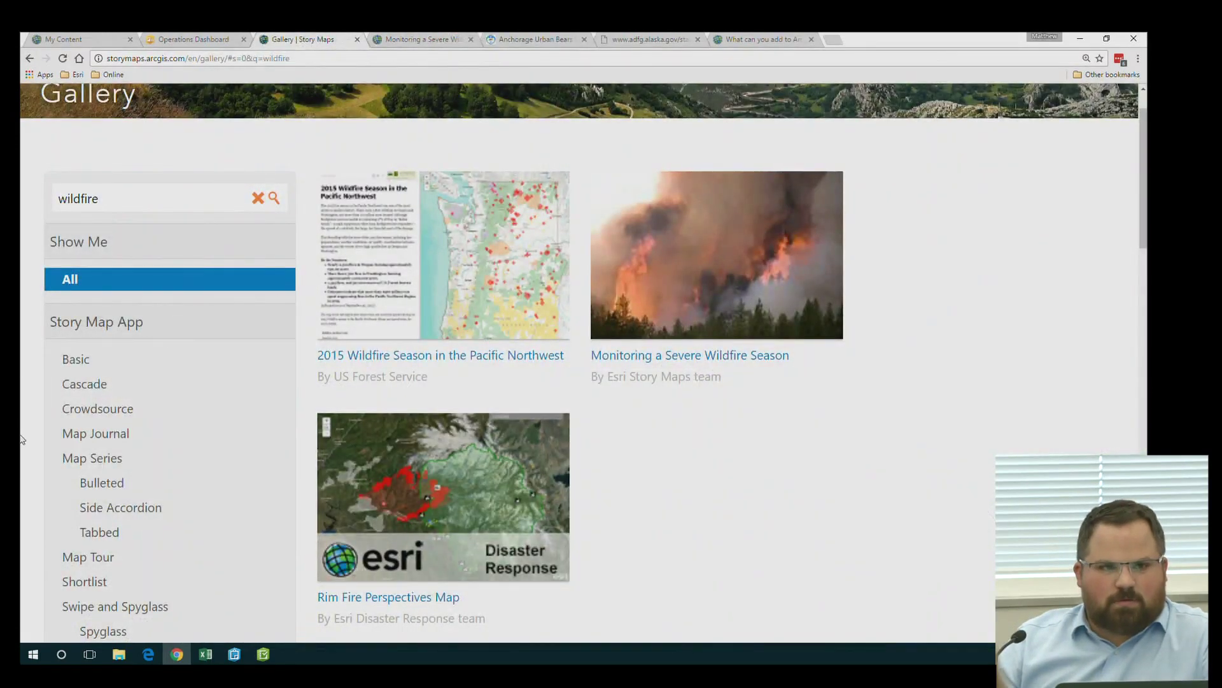
Clear the 'wildfire' search and scroll through the full gallery of stories
{"action": "scroll", "coordinate": [21, 446], "scroll_direction": "up", "scroll_amount": 1}
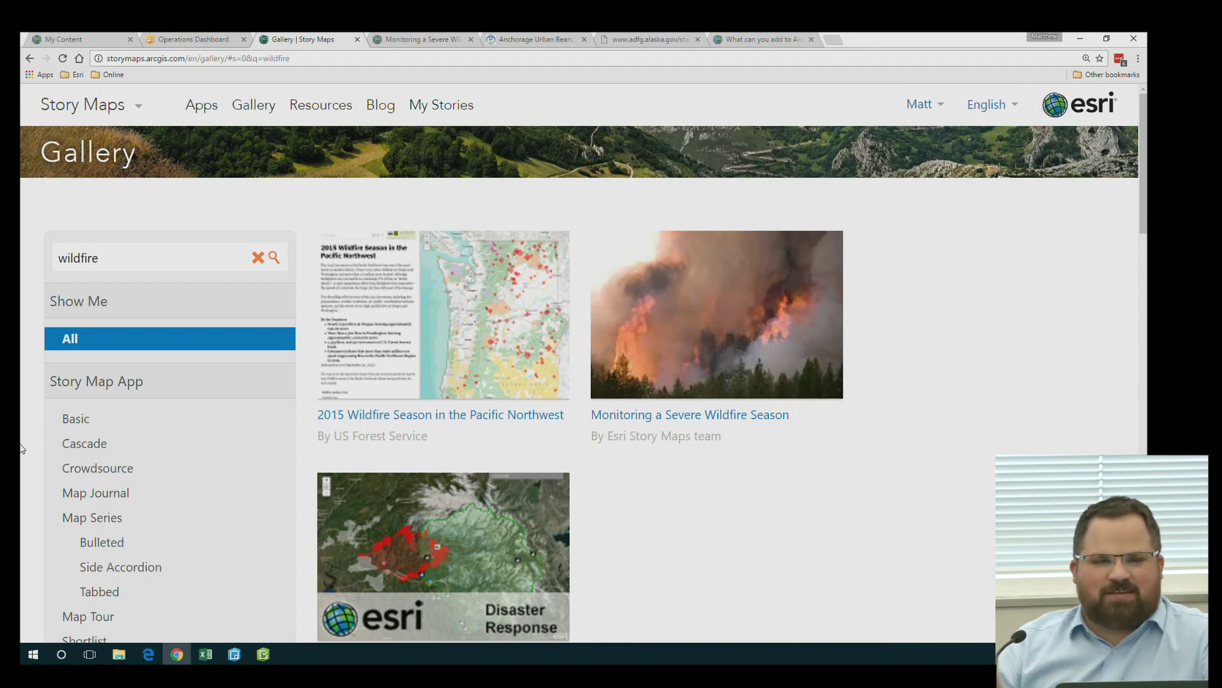
{"action": "left_click", "coordinate": [258, 257]}
{"action": "scroll", "coordinate": [21, 436], "scroll_direction": "down", "scroll_amount": 1}
{"action": "scroll", "coordinate": [21, 436], "scroll_direction": "down", "scroll_amount": 2}
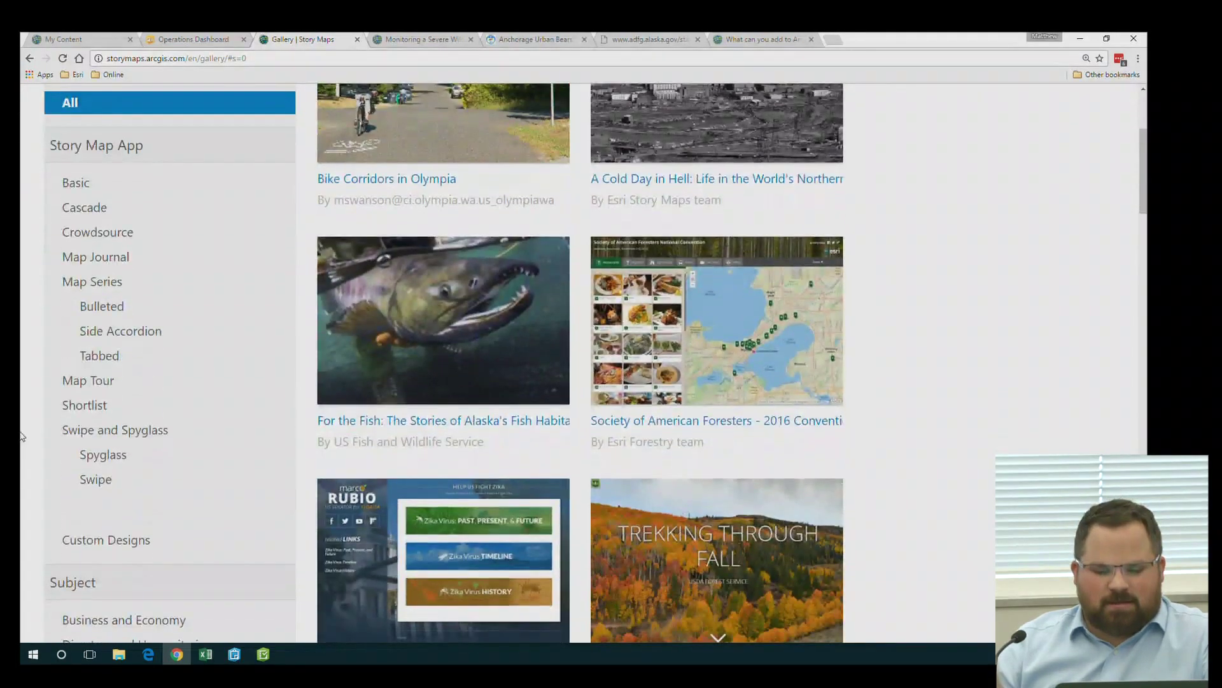
{"action": "scroll", "coordinate": [28, 426], "scroll_direction": "down", "scroll_amount": 3}
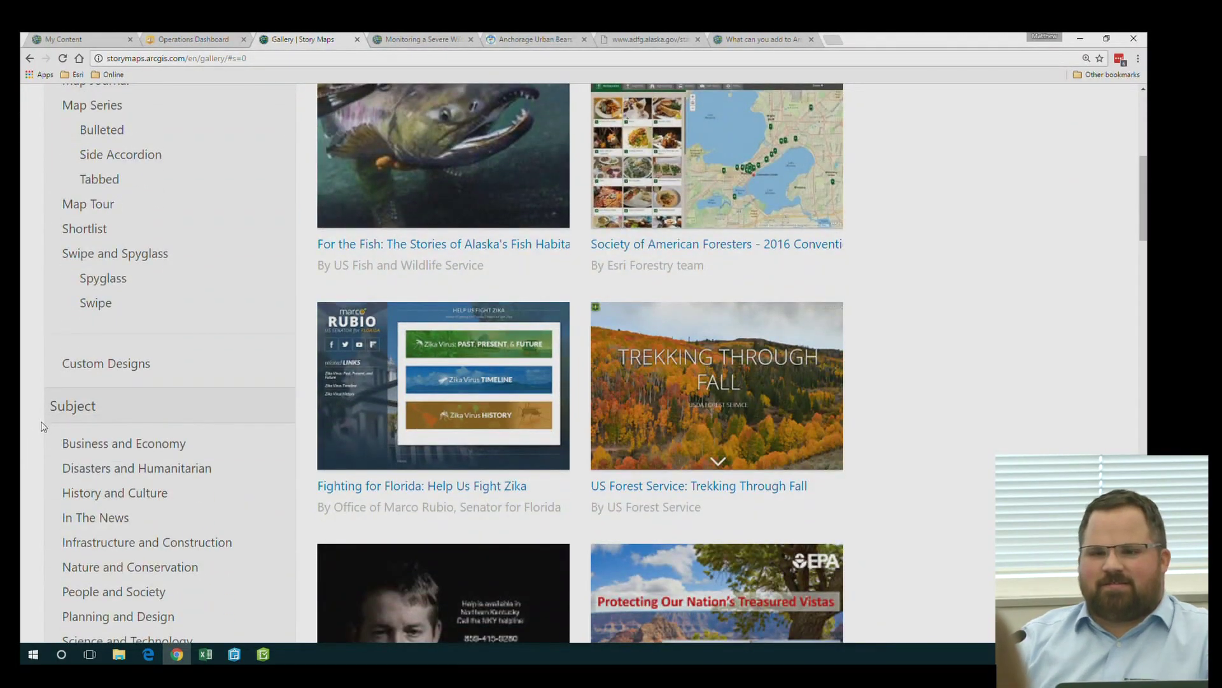
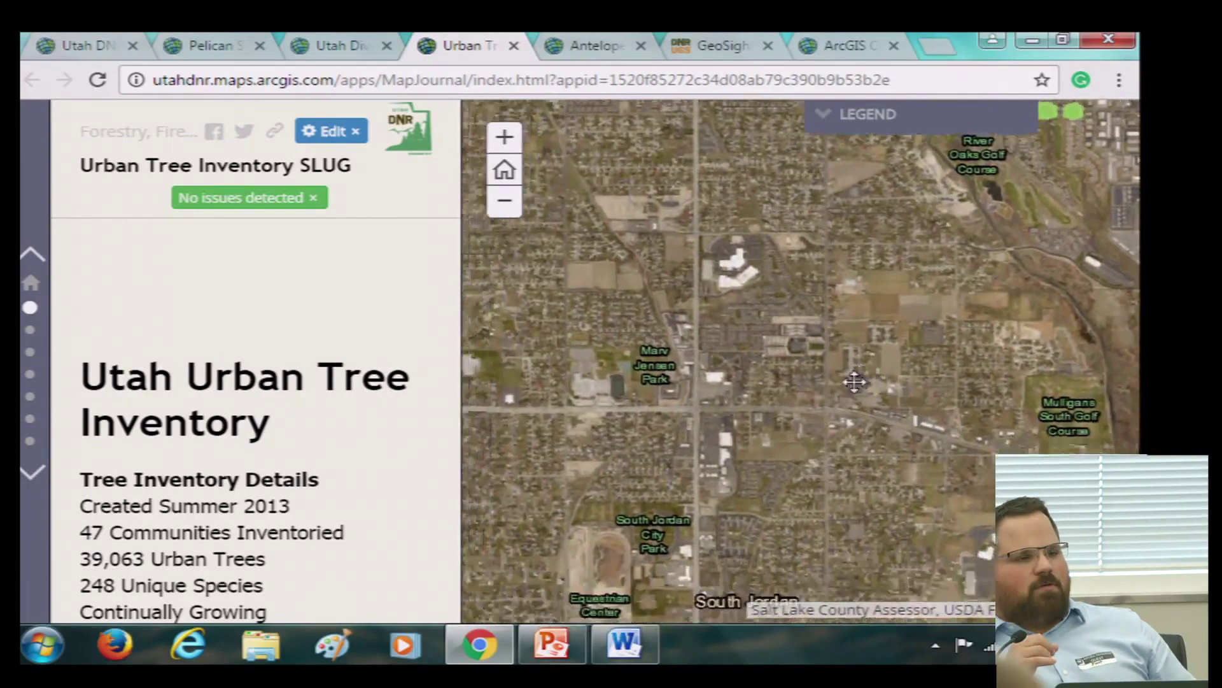
Pan and zoom the Urban Tree Inventory map onto South Jordan City Park until individual trees show
{"action": "left_click_drag", "start_coordinate": [751, 393], "coordinate": [716, 409]}
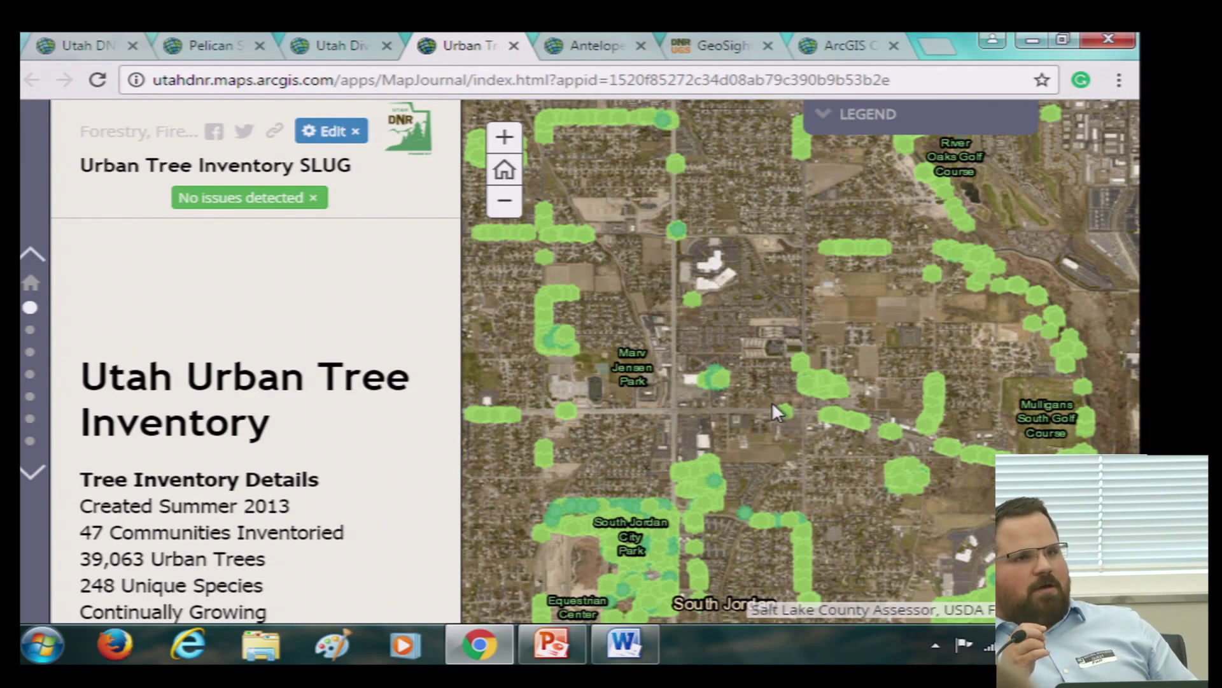
{"action": "left_click_drag", "start_coordinate": [772, 401], "coordinate": [805, 322]}
{"action": "scroll", "coordinate": [732, 434], "scroll_direction": "up", "scroll_amount": 3}
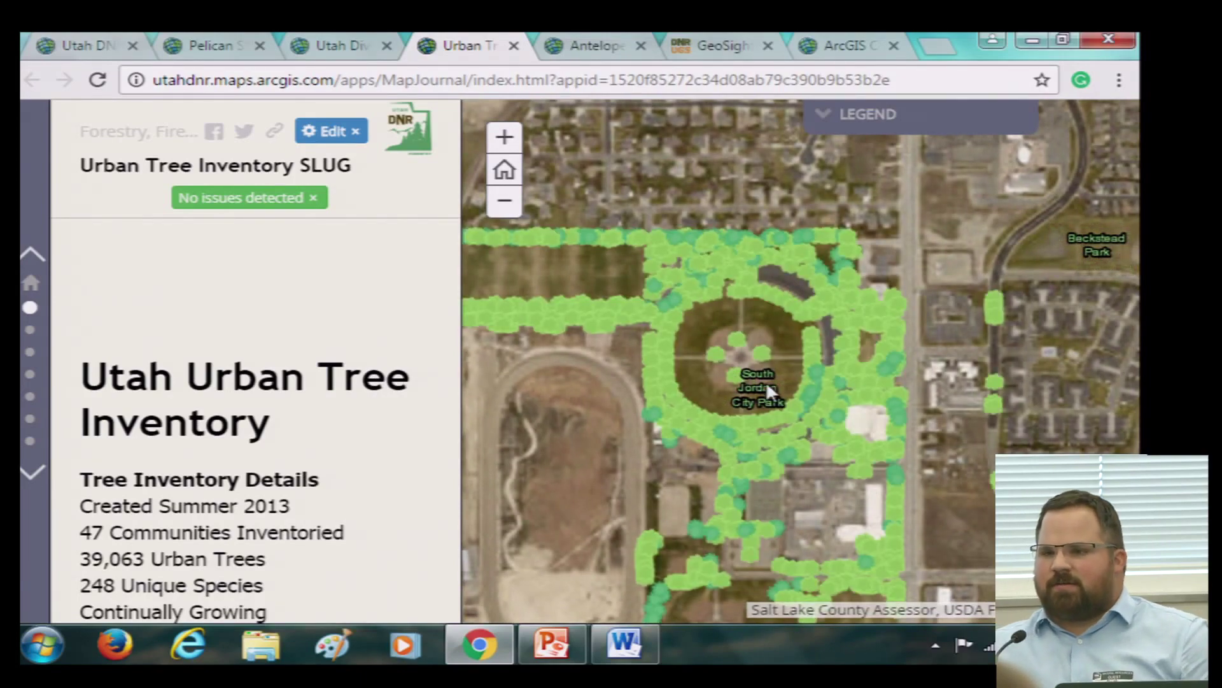
{"action": "scroll", "coordinate": [775, 281], "scroll_direction": "up", "scroll_amount": 1}
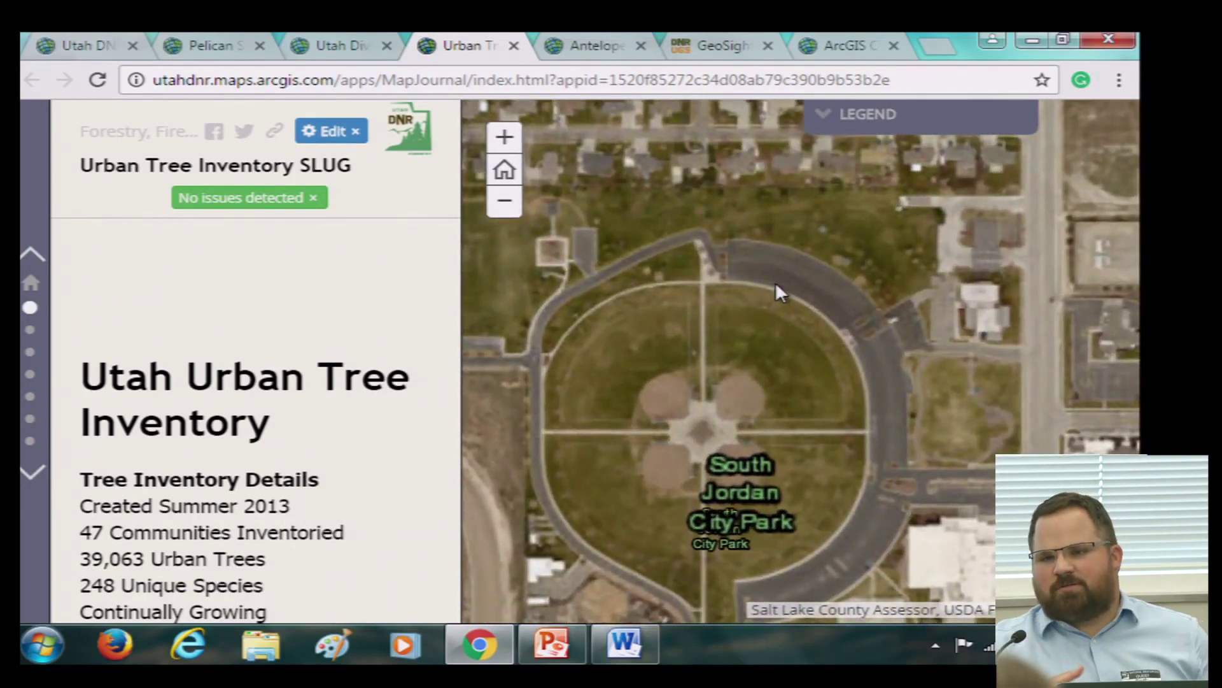
{"action": "left_click_drag", "start_coordinate": [785, 276], "coordinate": [766, 340]}
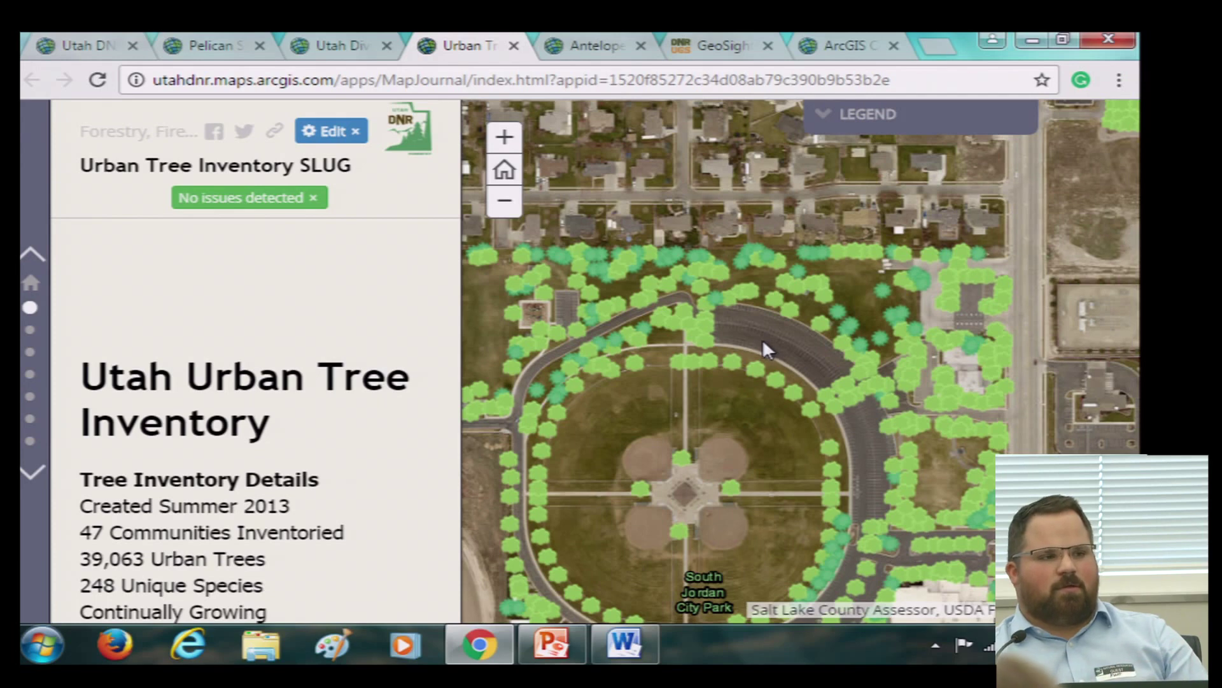
{"action": "left_click_drag", "start_coordinate": [750, 344], "coordinate": [778, 314]}
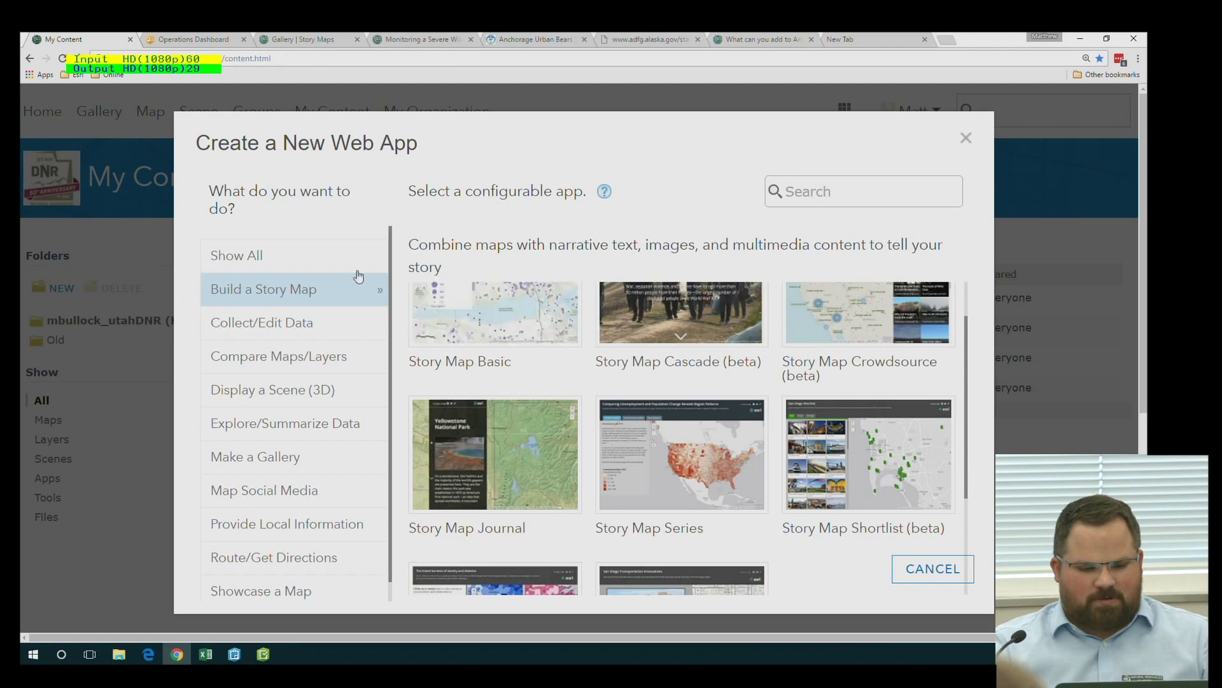
Choose the Story Map Journal template to create a new web app
{"action": "scroll", "coordinate": [609, 407], "scroll_direction": "up", "scroll_amount": 1}
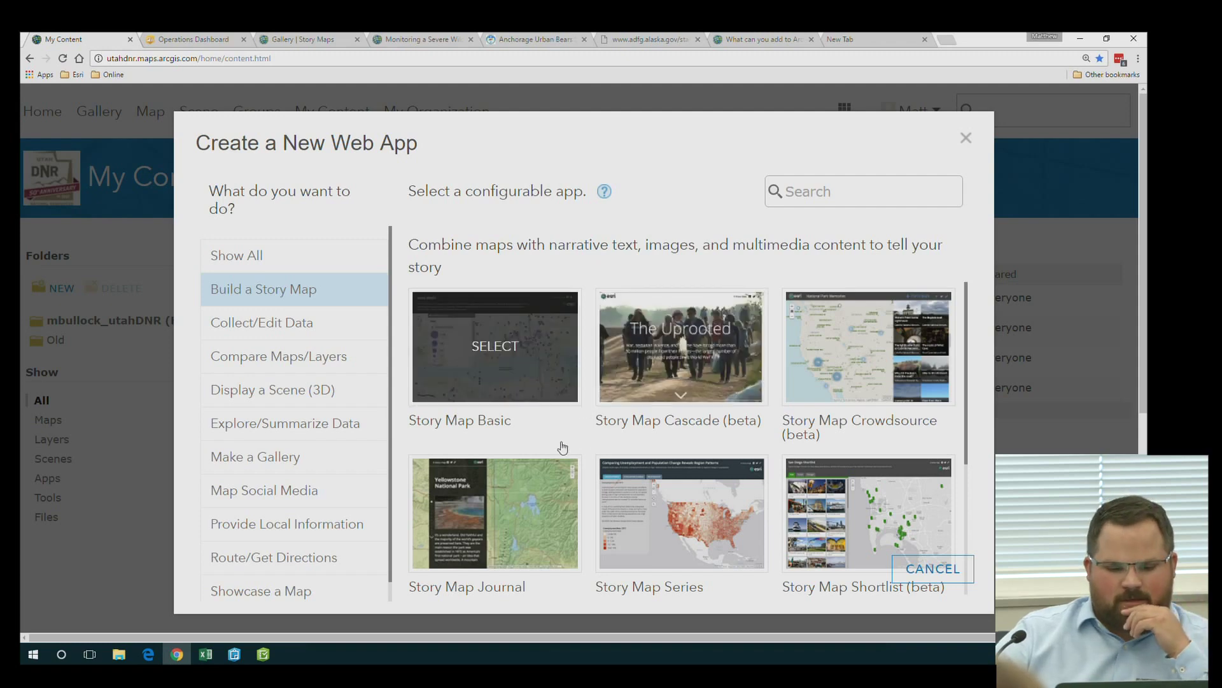
{"action": "scroll", "coordinate": [563, 447], "scroll_direction": "down", "scroll_amount": 2}
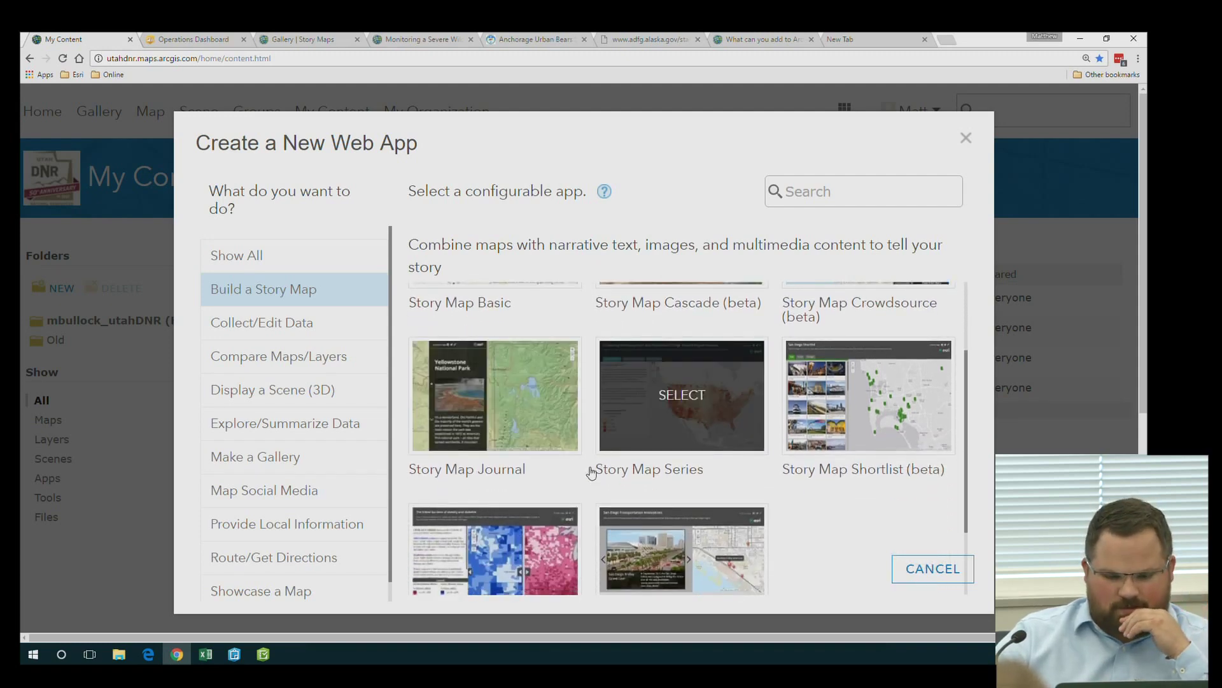
{"action": "left_click", "coordinate": [492, 399]}
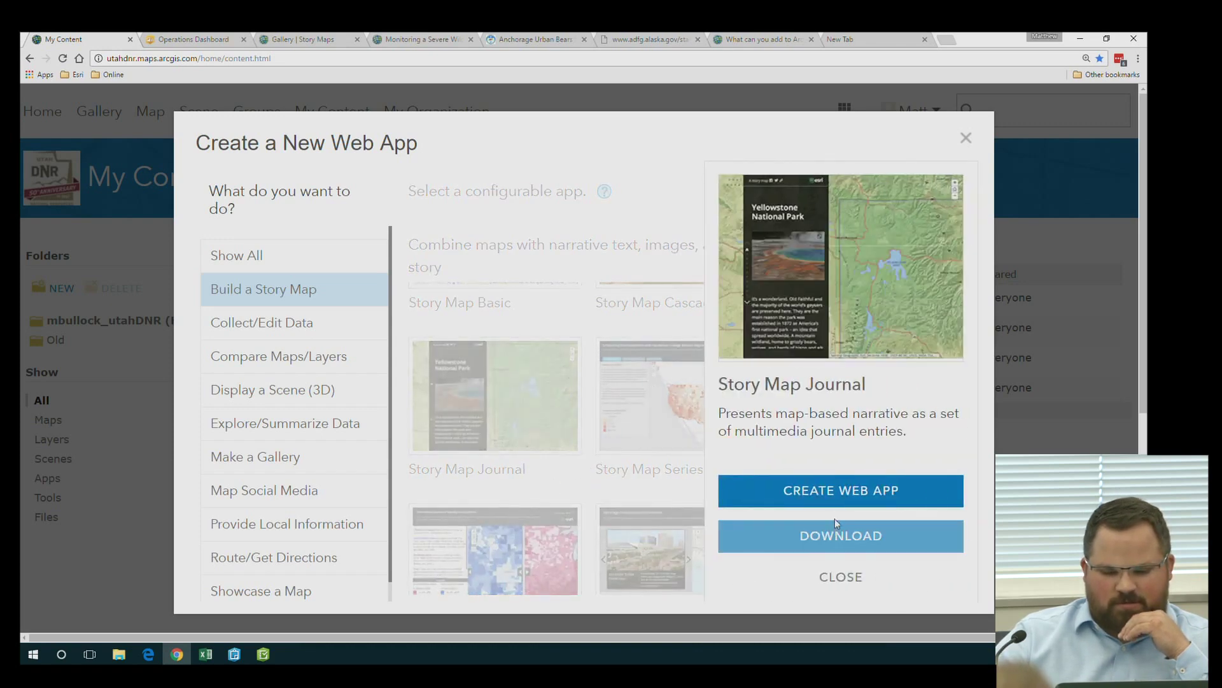
{"action": "left_click", "coordinate": [850, 492]}
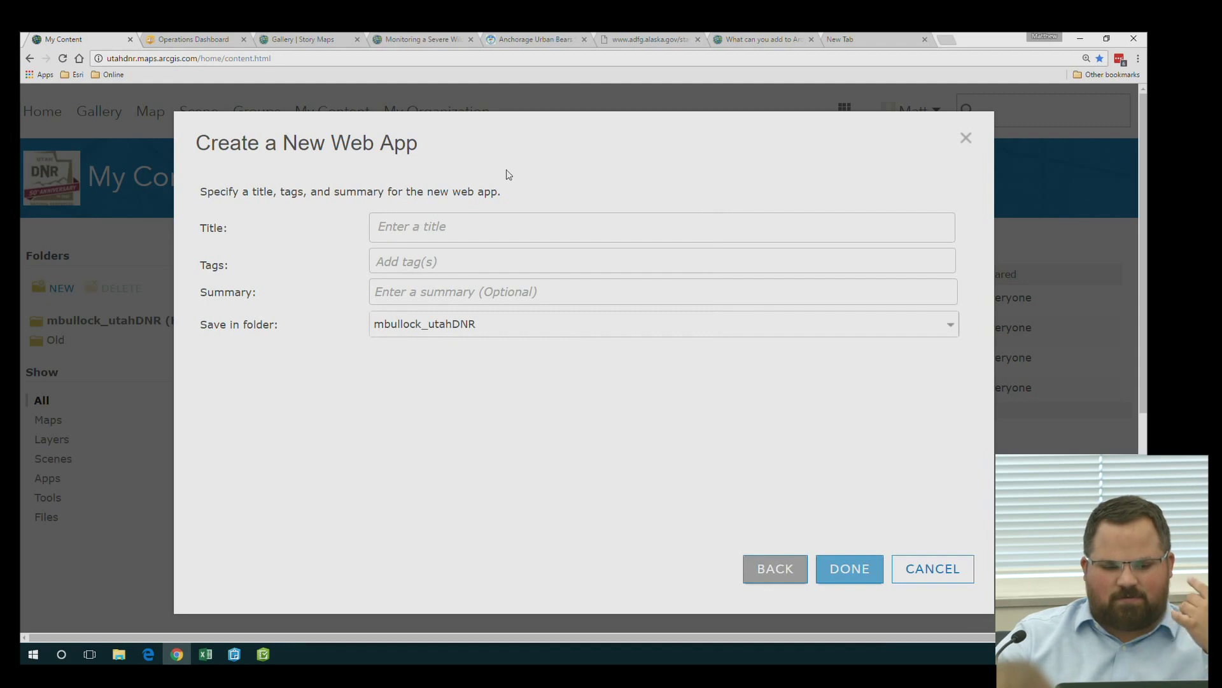
Title the web app 'Map Journal' with the tag 'story map' and finish creating it
{"action": "left_click", "coordinate": [508, 225]}
{"action": "type", "text": "Map Journal"}
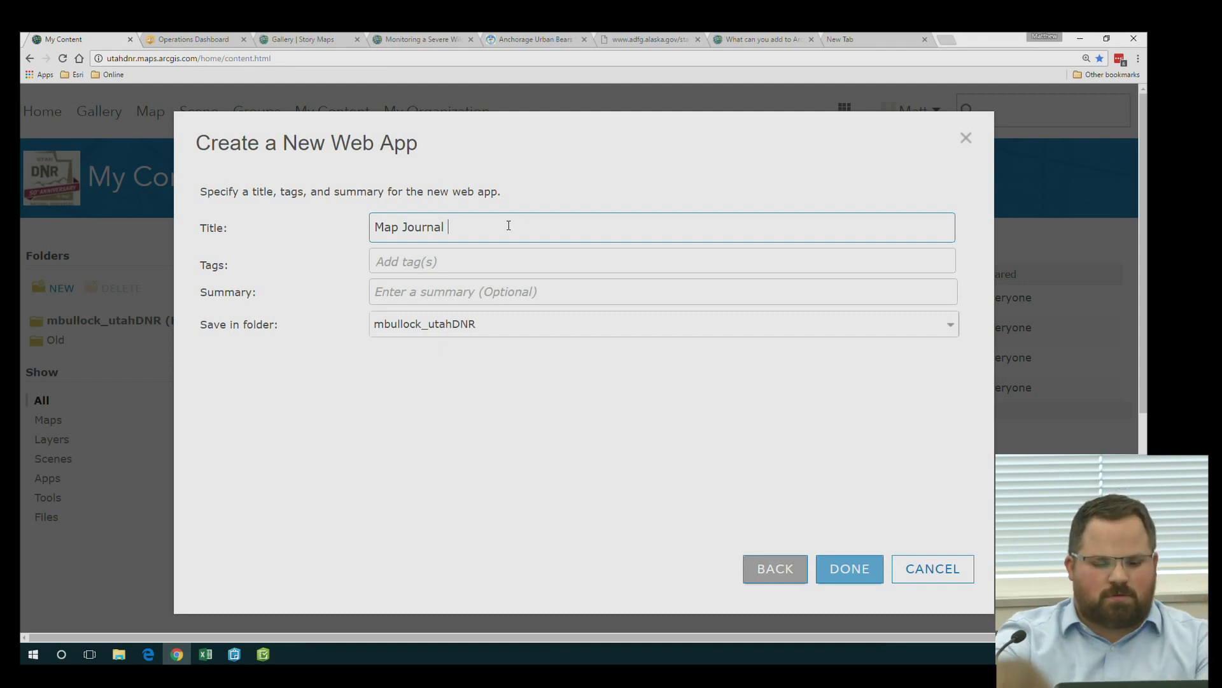
{"action": "key", "text": "Tab"}
{"action": "type", "text": "ex"}
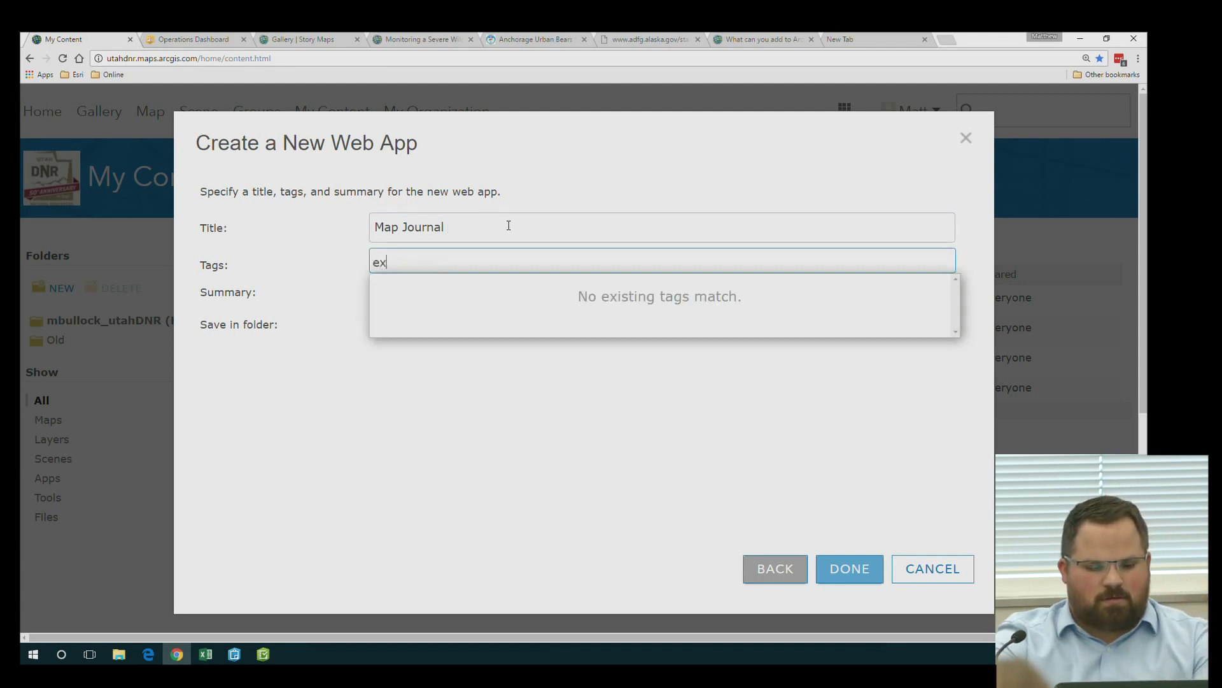
{"action": "type", "text": "otrap"}
{"action": "key", "text": "Return"}
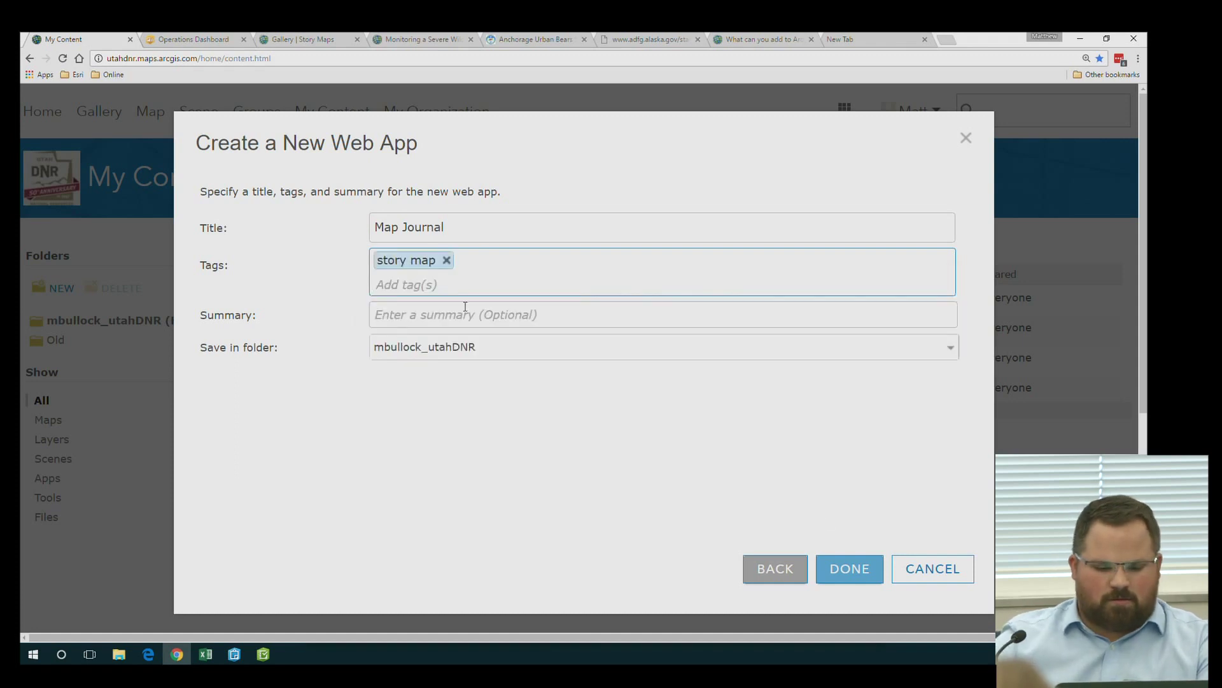
{"action": "left_click", "coordinate": [857, 575]}
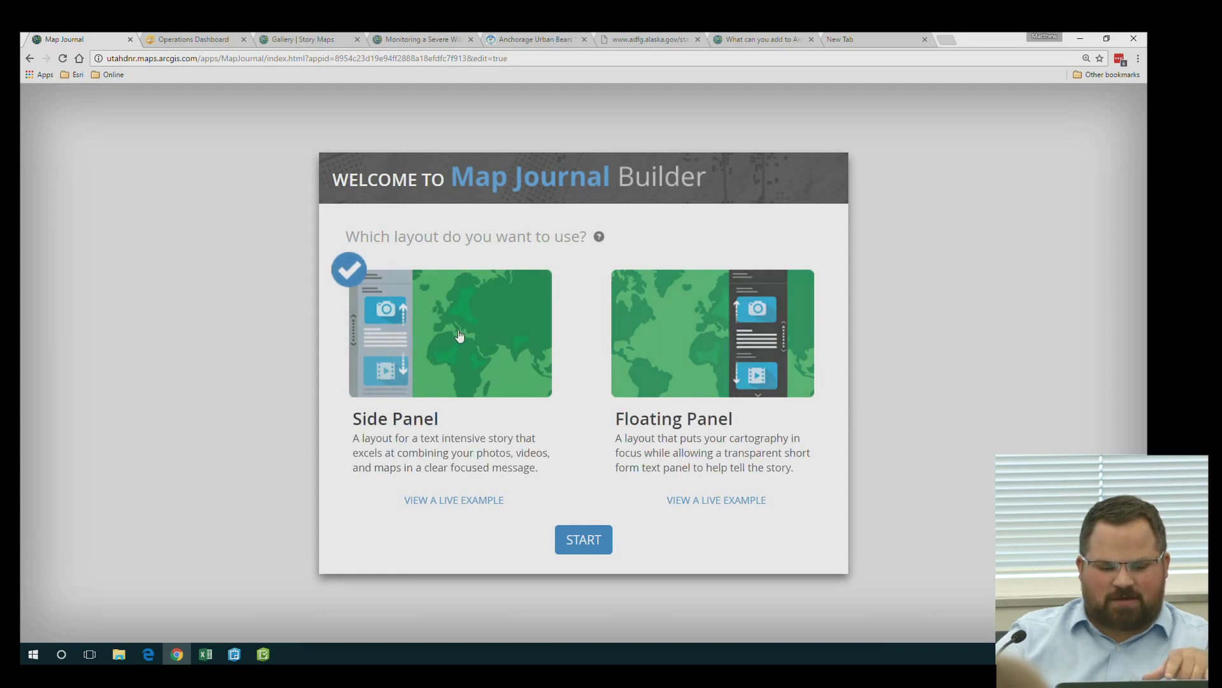
Start a Side Panel journal and rename it from Map Journal to 'Fire Information'
{"action": "left_click", "coordinate": [586, 539]}
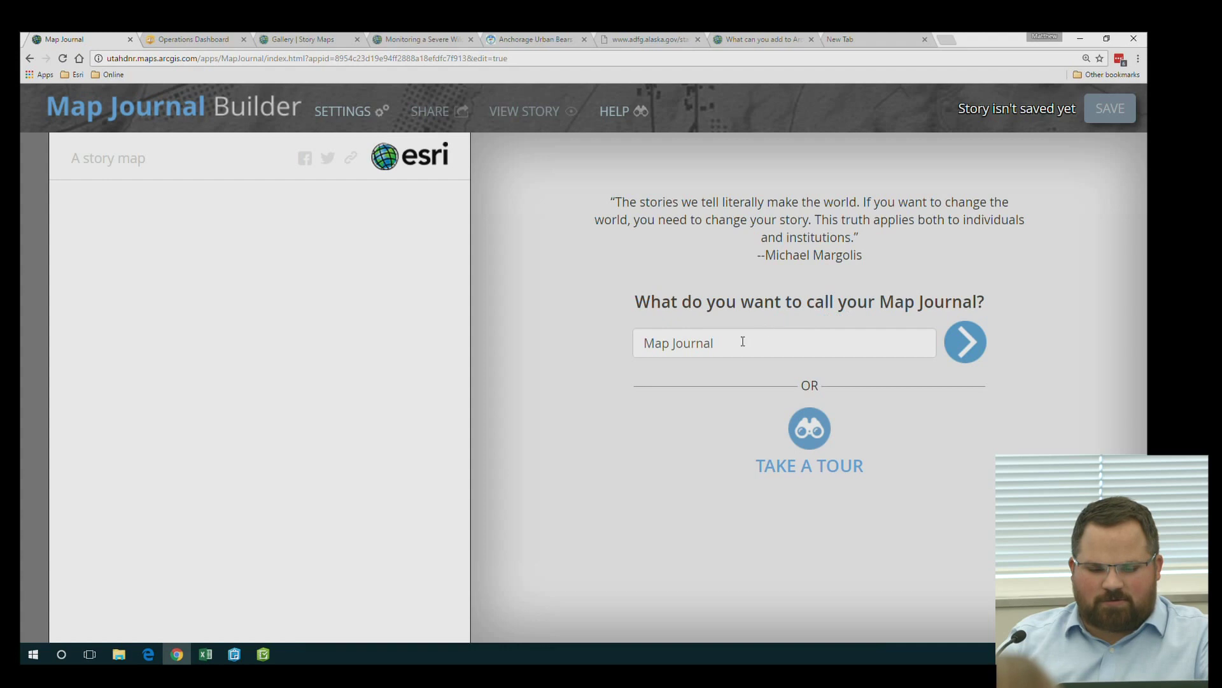
{"action": "left_click_drag", "start_coordinate": [718, 341], "coordinate": [617, 349]}
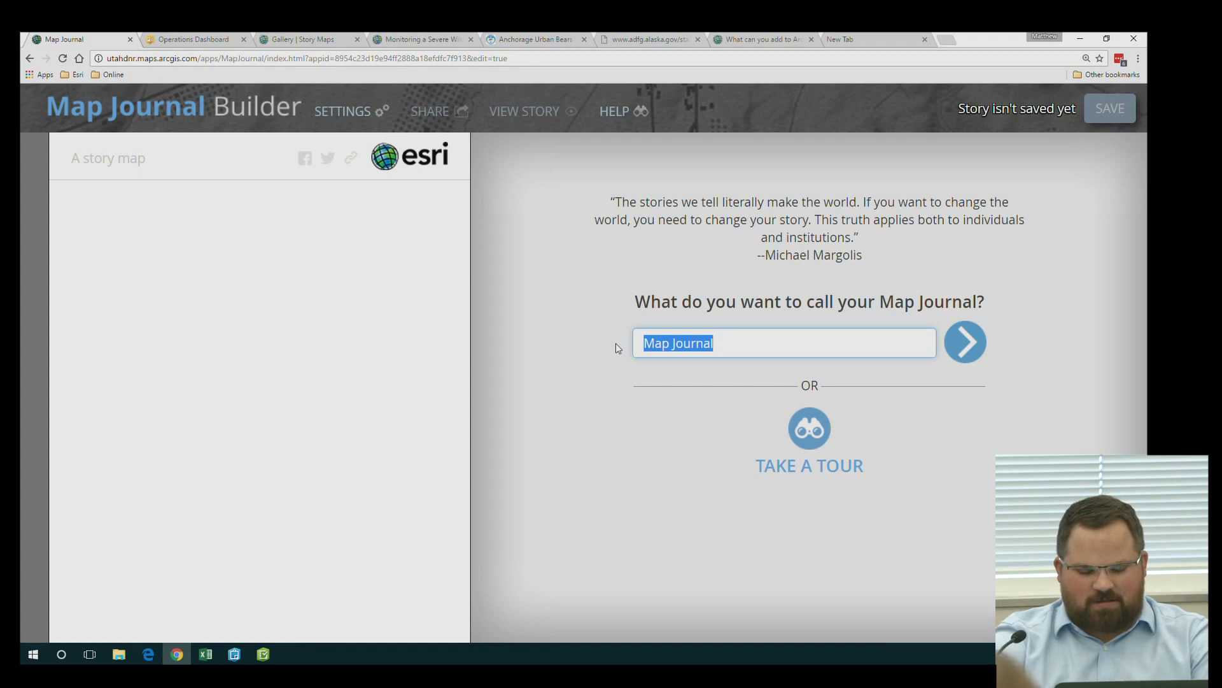
{"action": "type", "text": "Fire Information"}
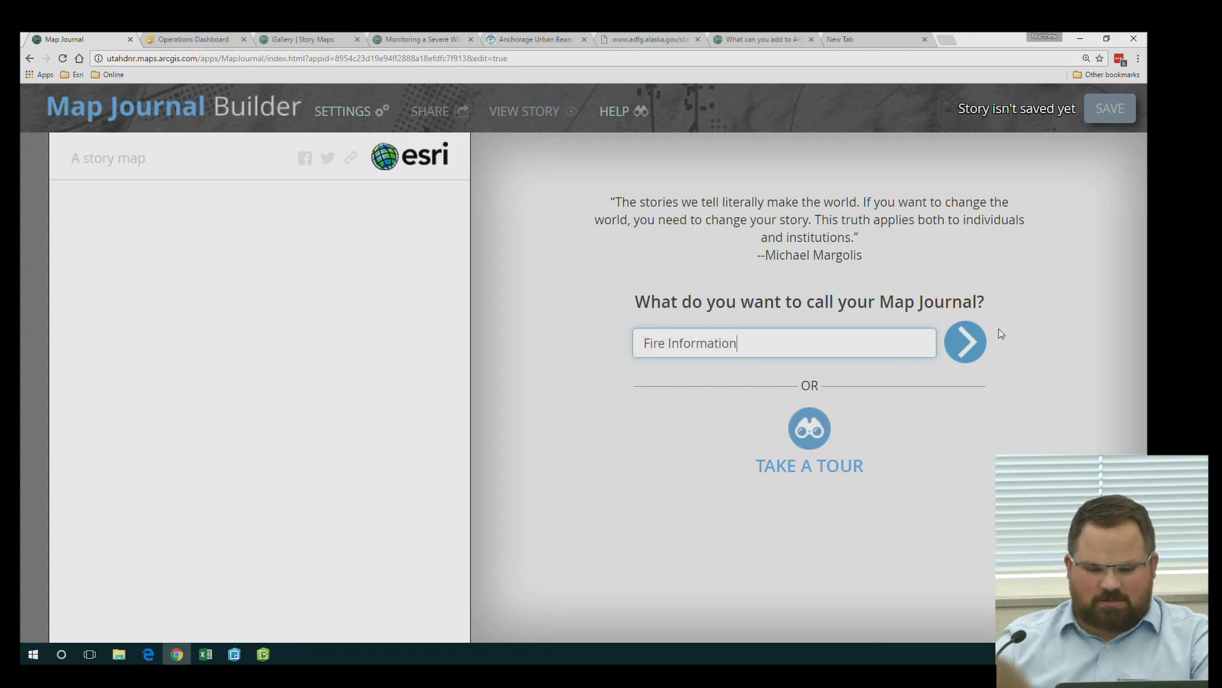
{"action": "left_click", "coordinate": [983, 337]}
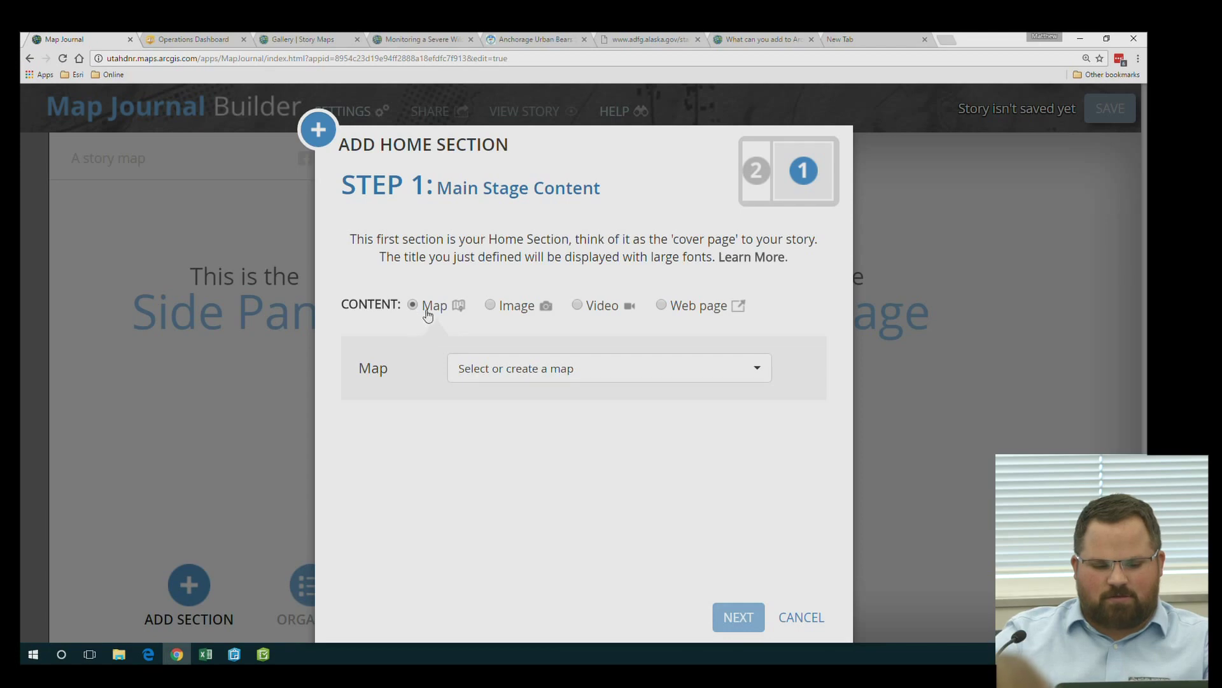
Select the Fire Starts map from My Content as the home section's main stage
{"action": "left_click", "coordinate": [512, 369]}
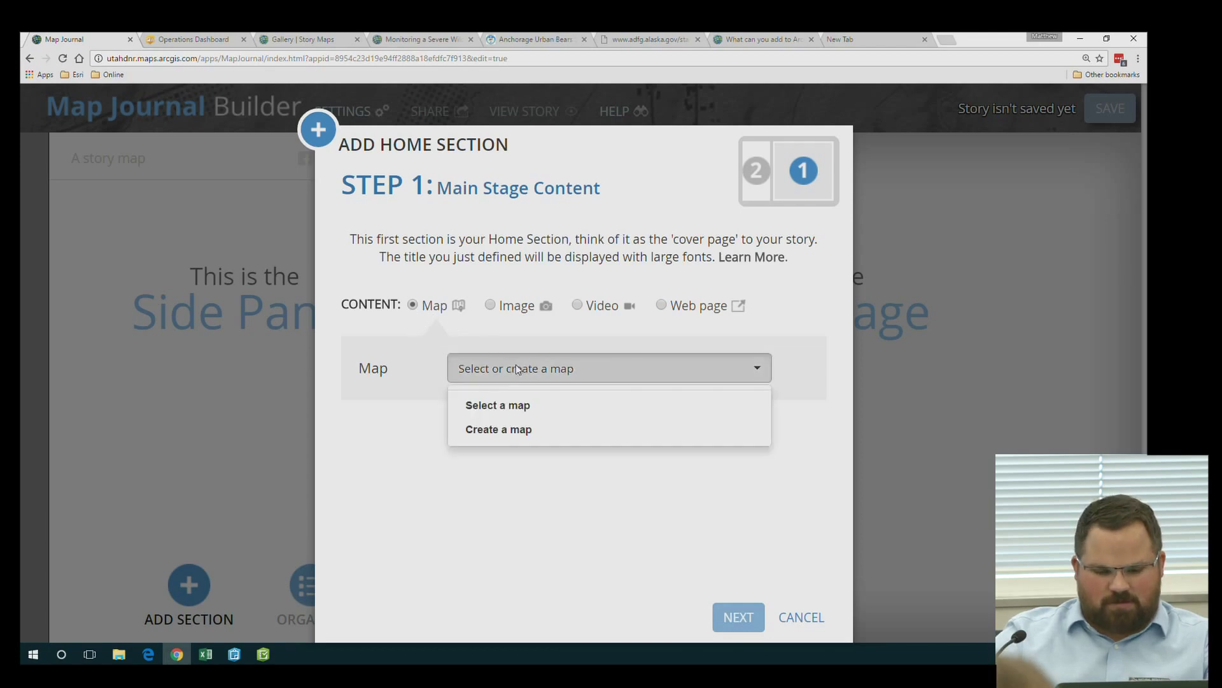
{"action": "left_click", "coordinate": [514, 413]}
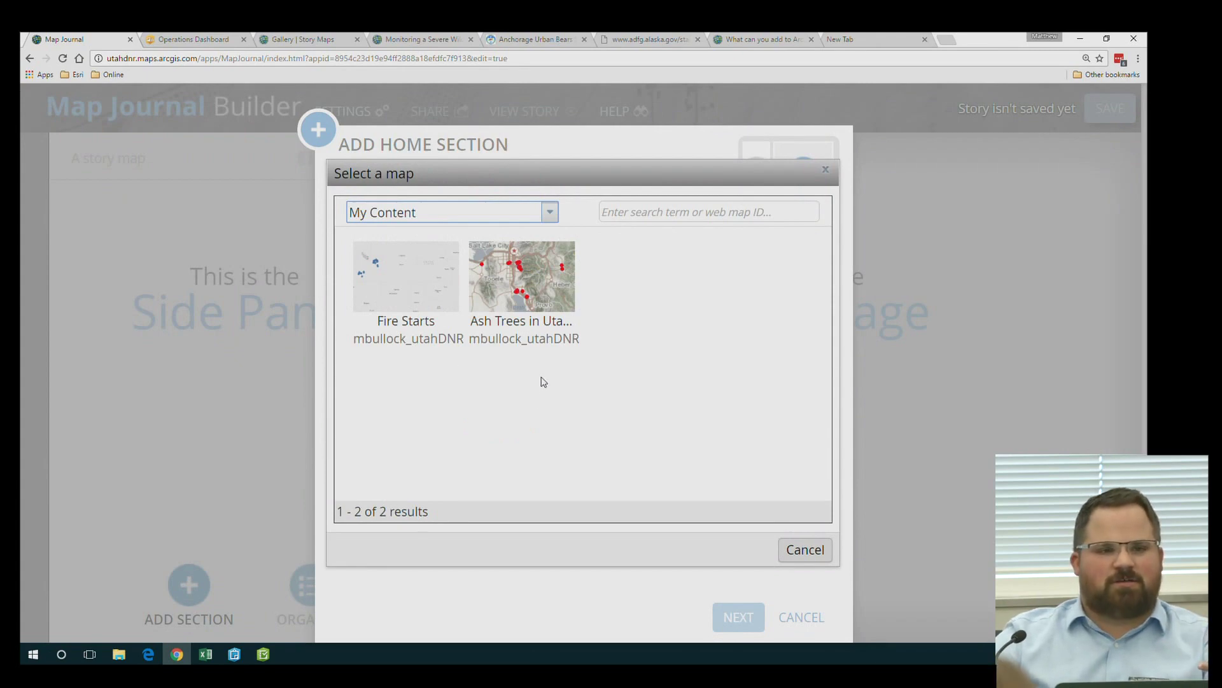
{"action": "left_click", "coordinate": [549, 215]}
{"action": "left_click", "coordinate": [527, 254]}
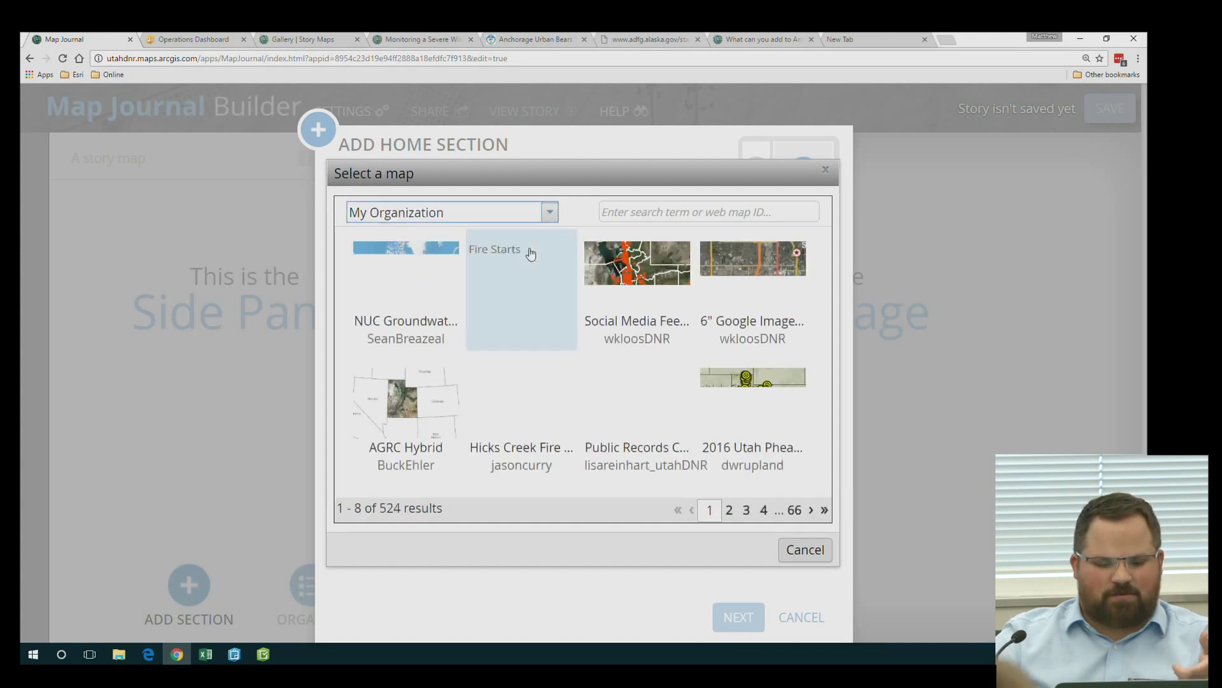
{"action": "left_click", "coordinate": [549, 212]}
{"action": "left_click", "coordinate": [423, 233]}
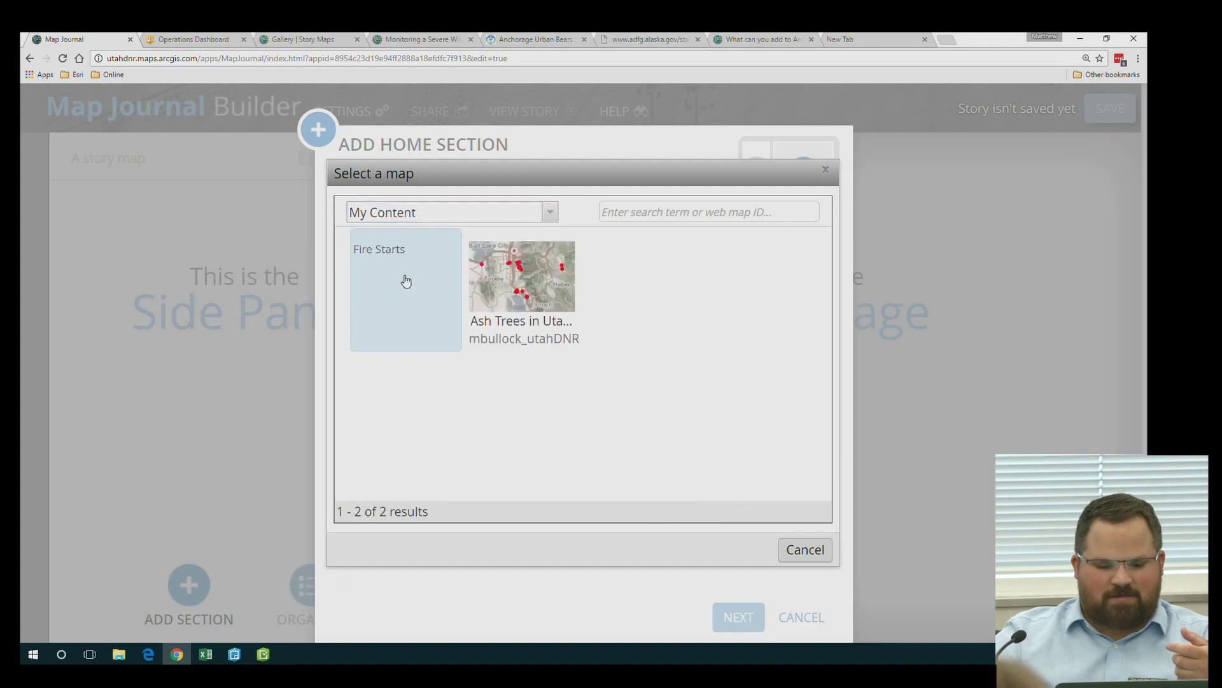
{"action": "left_click", "coordinate": [405, 278]}
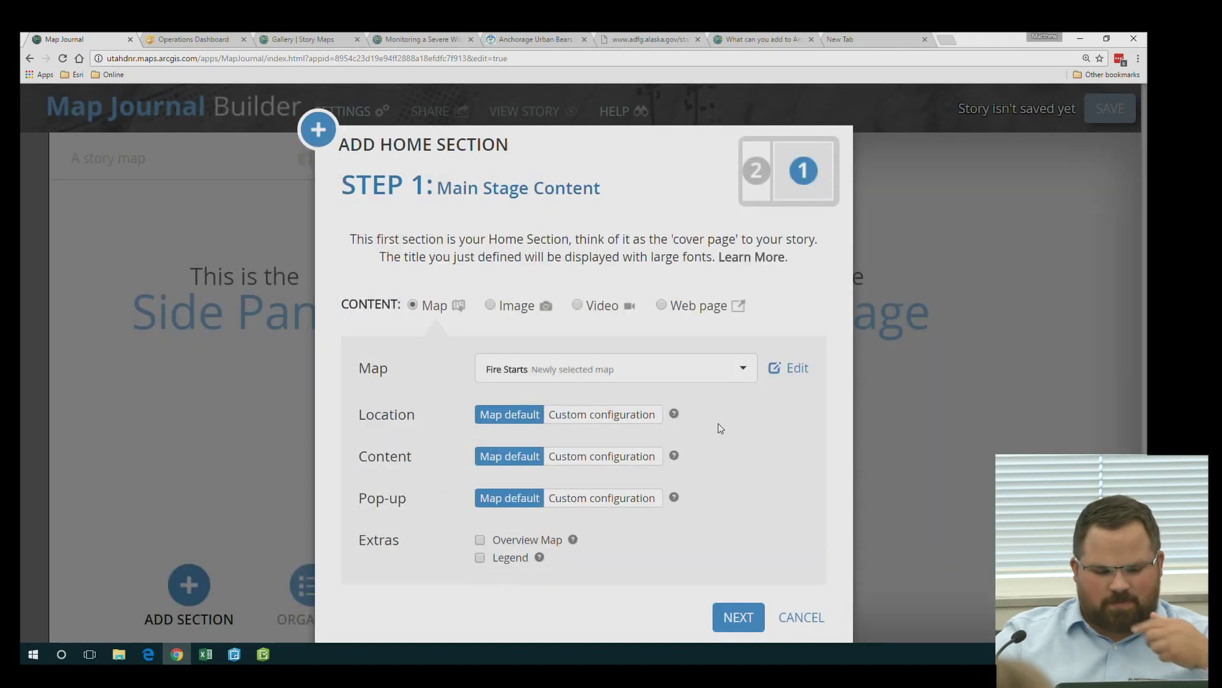
{"action": "scroll", "coordinate": [669, 443], "scroll_direction": "down", "scroll_amount": 1}
Save a custom layer configuration, enable the Legend, and continue to the side panel content
{"action": "mouse_move", "coordinate": [675, 424]}
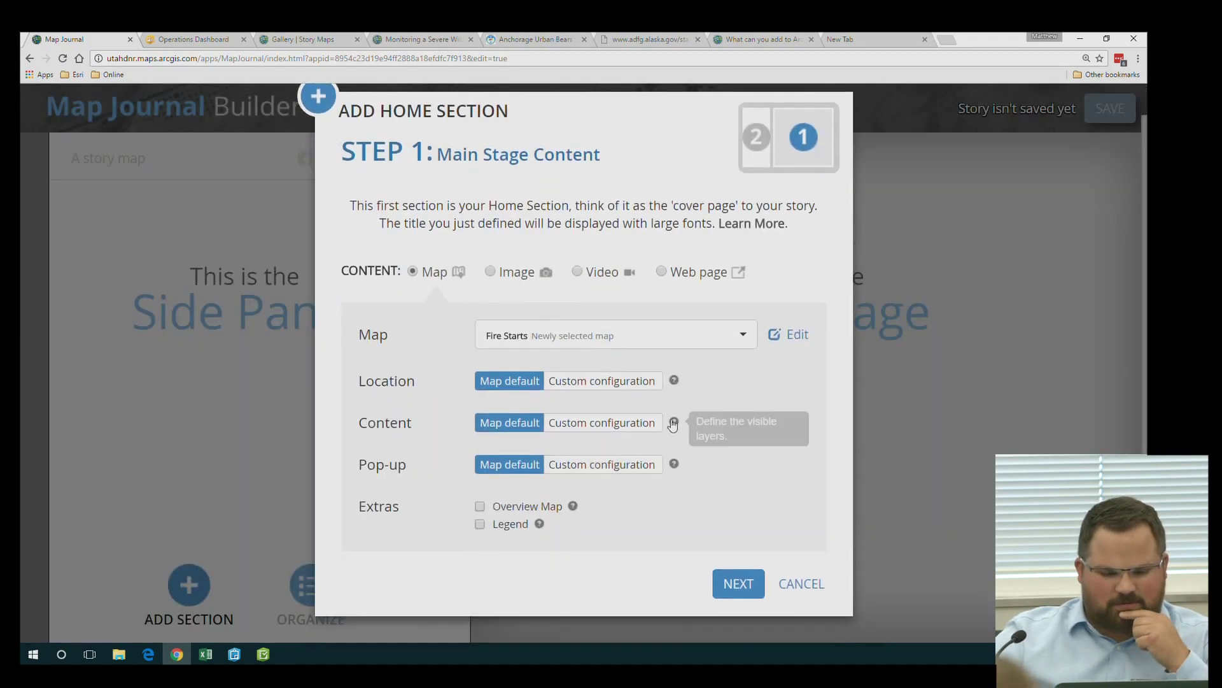
{"action": "left_click", "coordinate": [633, 425]}
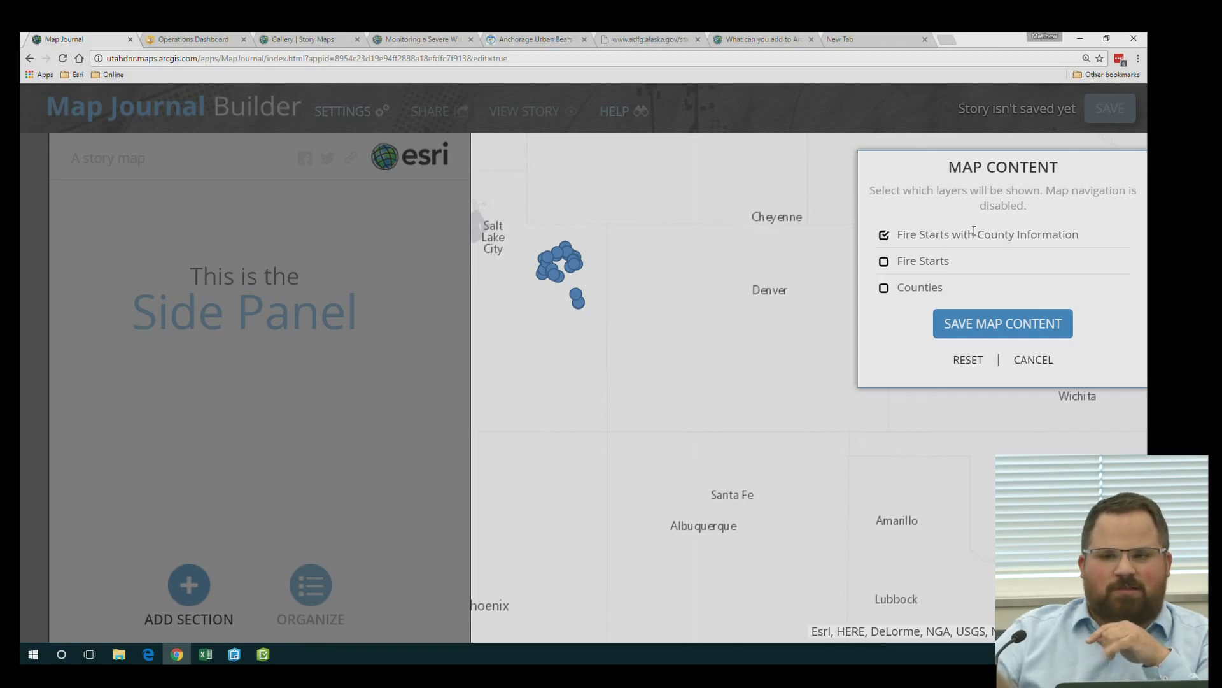
{"action": "left_click", "coordinate": [1004, 323]}
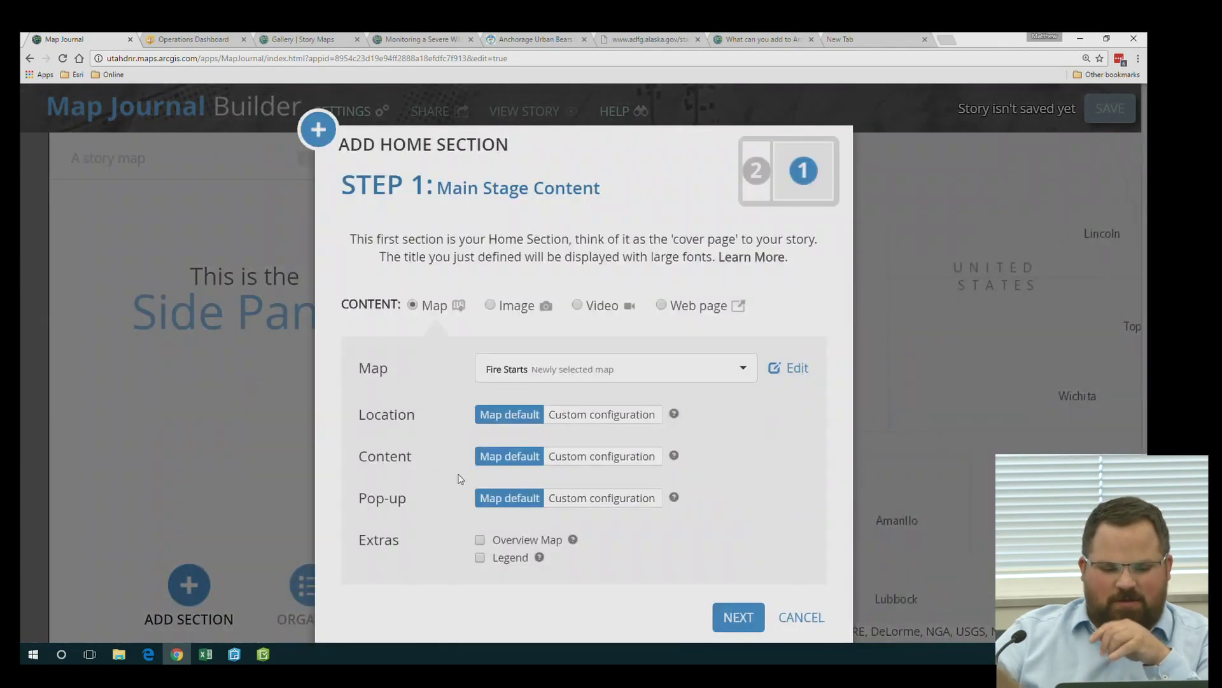
{"action": "left_click", "coordinate": [481, 558]}
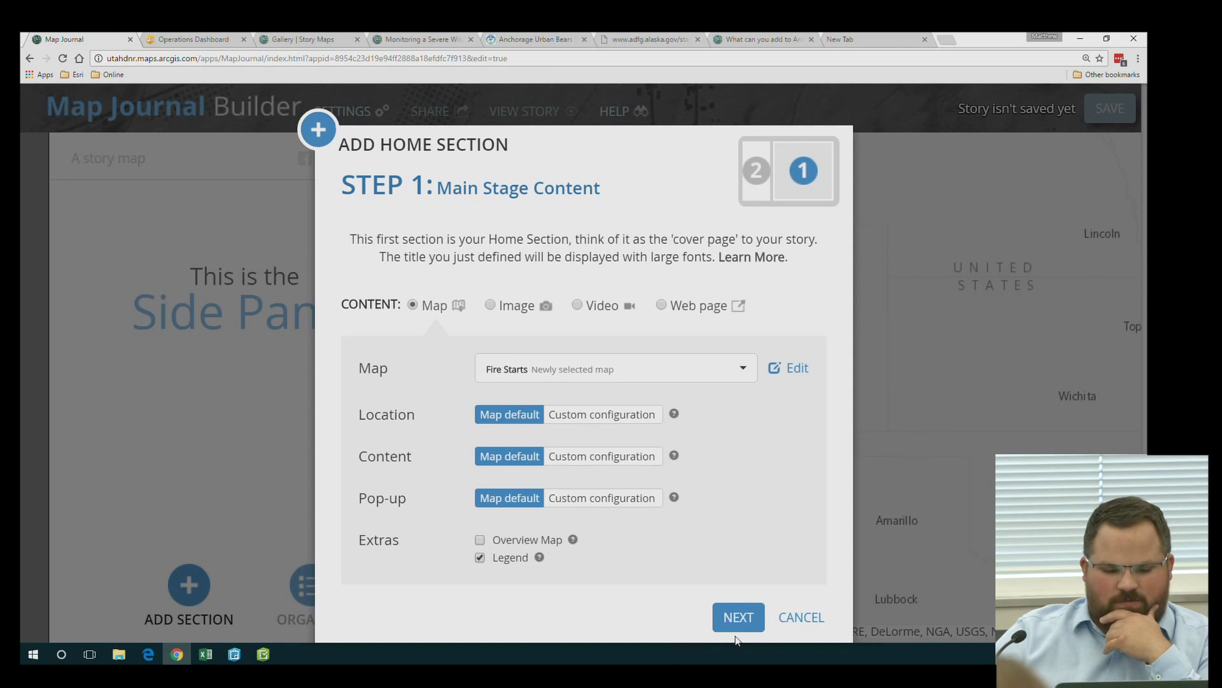
{"action": "left_click", "coordinate": [720, 615]}
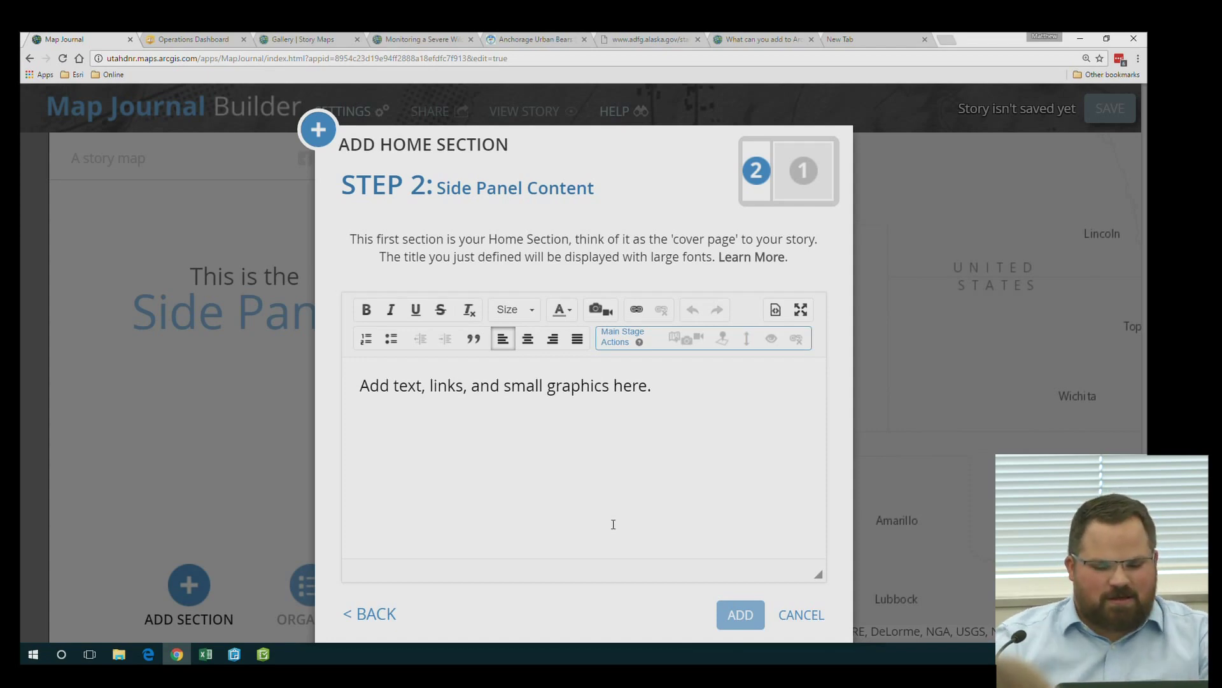
Bring up the image, video or web page insertion dialog from the side panel editor
{"action": "left_click", "coordinate": [563, 438]}
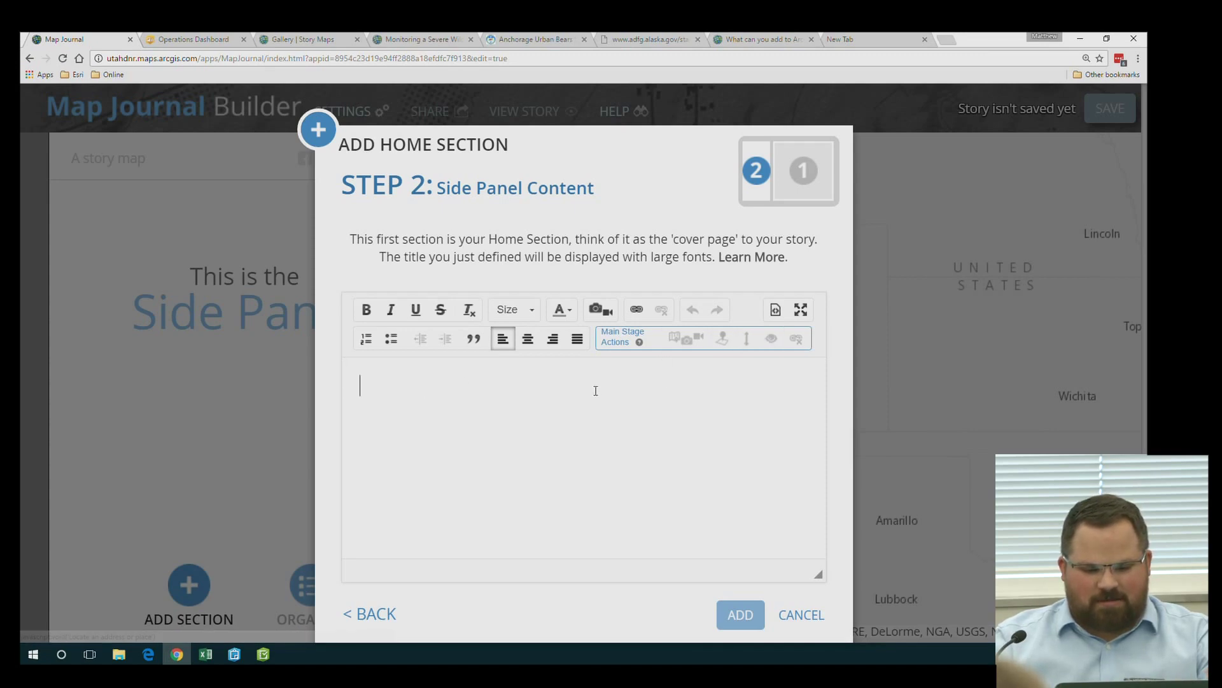
{"action": "left_click", "coordinate": [609, 310]}
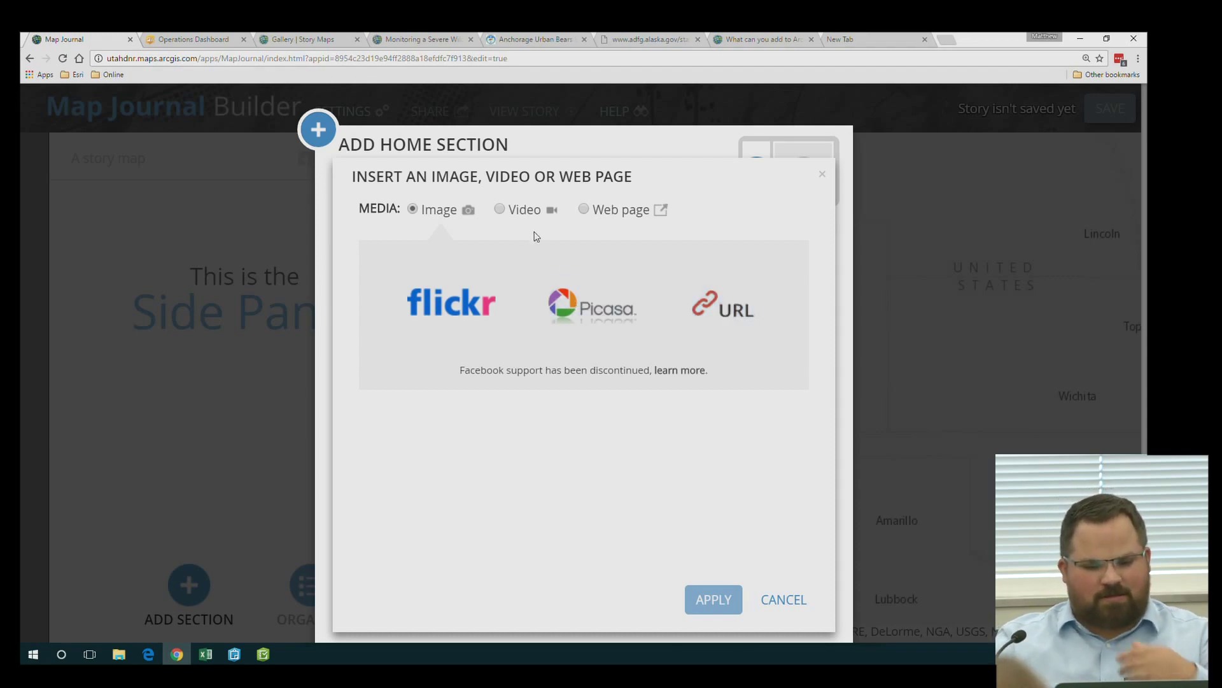
Preview the Video, Web page and Image media options, then cancel without inserting anything
{"action": "left_click", "coordinate": [519, 216]}
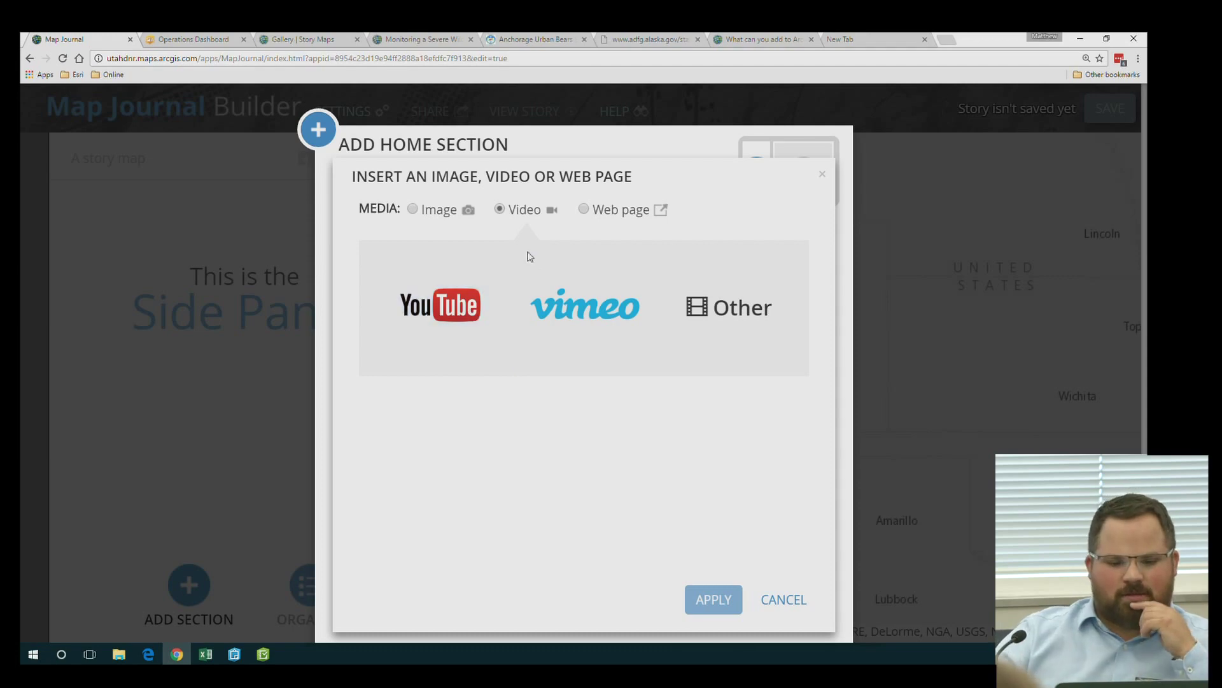
{"action": "left_click", "coordinate": [606, 212]}
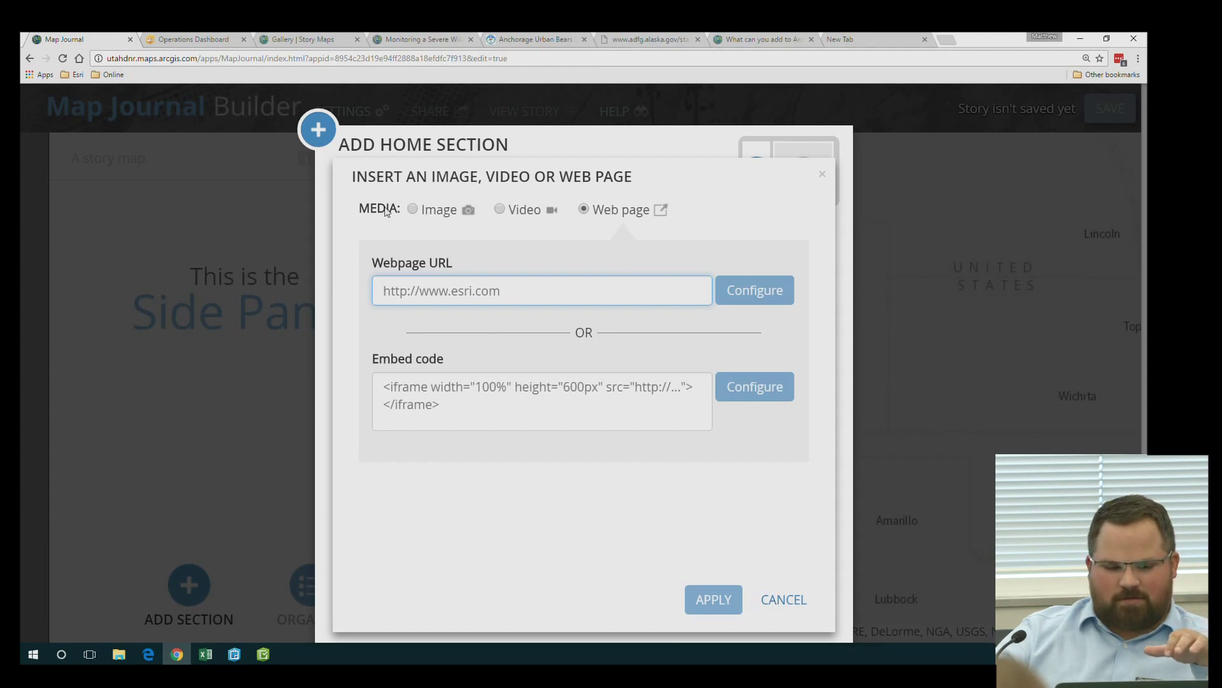
{"action": "left_click", "coordinate": [440, 215]}
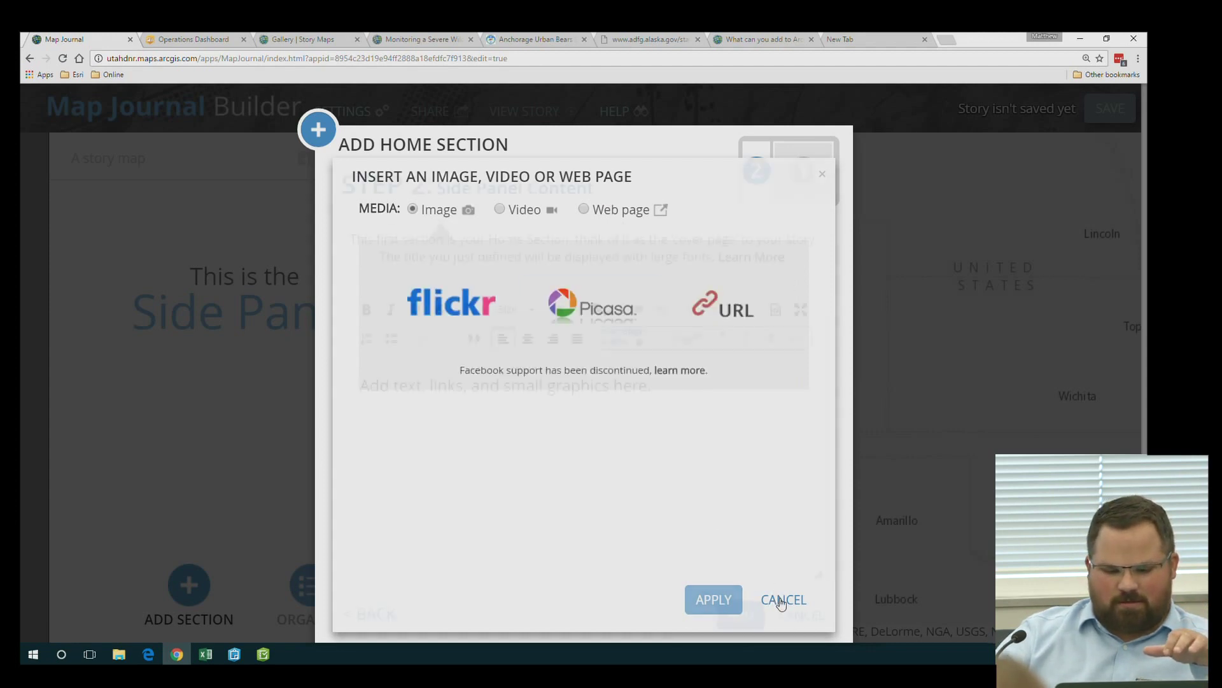
{"action": "left_click", "coordinate": [780, 598]}
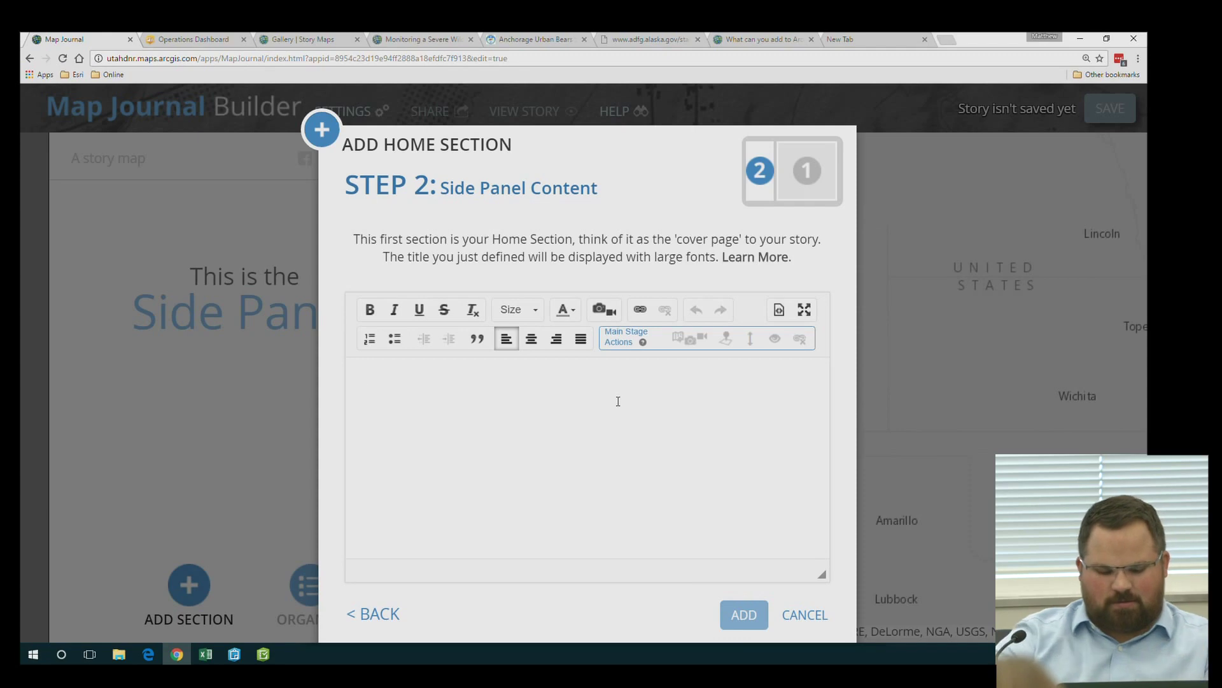
Add the home section with side-panel text 'Test', then start and cancel a new section
{"action": "type", "text": "Test"}
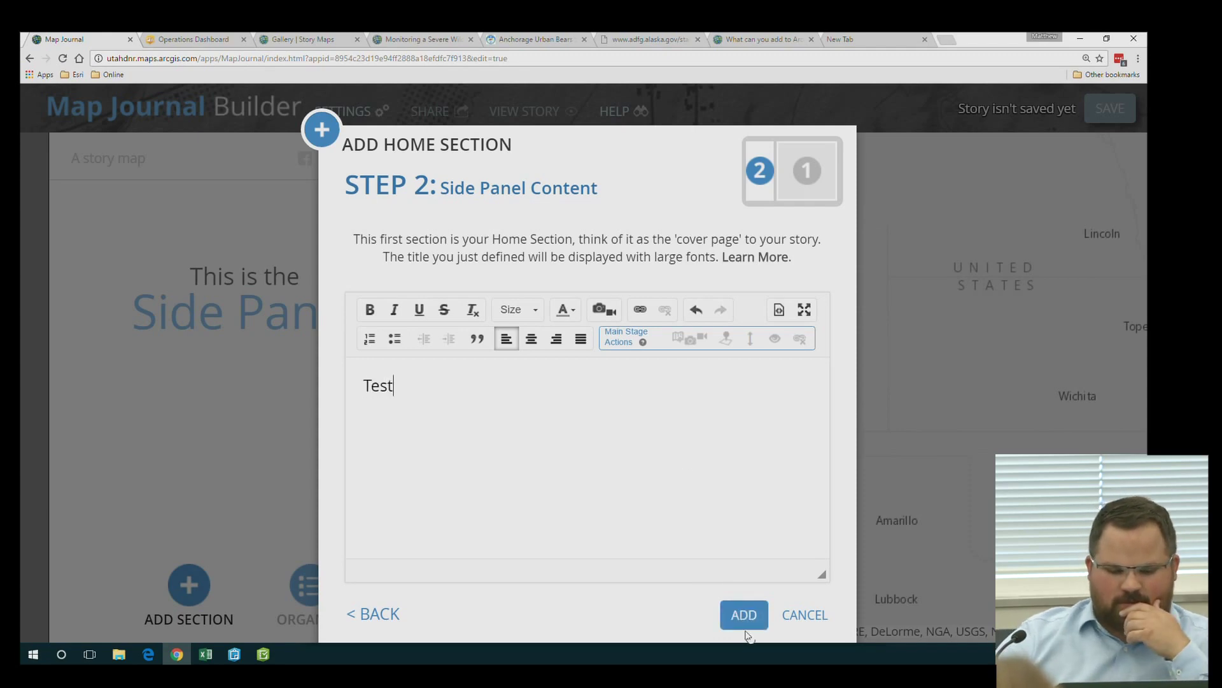
{"action": "left_click", "coordinate": [744, 623]}
{"action": "left_click_drag", "start_coordinate": [692, 435], "coordinate": [933, 438]}
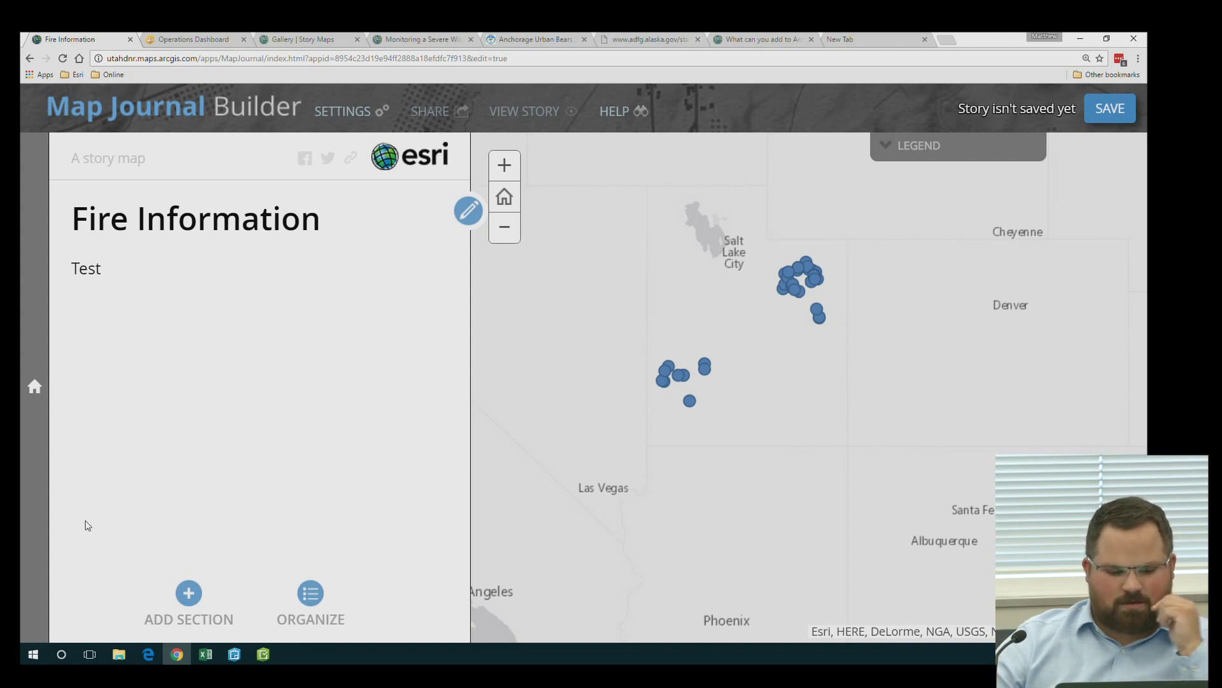
{"action": "left_click", "coordinate": [188, 595]}
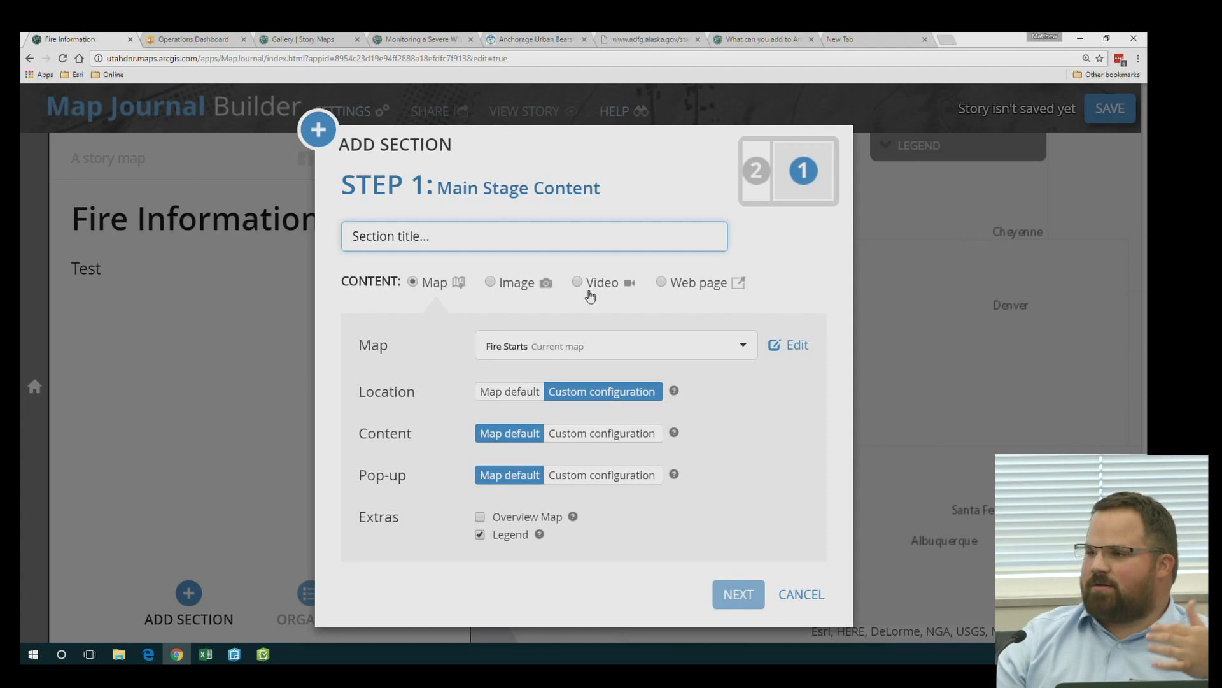
{"action": "left_click", "coordinate": [806, 595]}
View the ArcGIS Apps for the Field application from the Presentations folder in My Content
{"action": "left_click", "coordinate": [148, 657]}
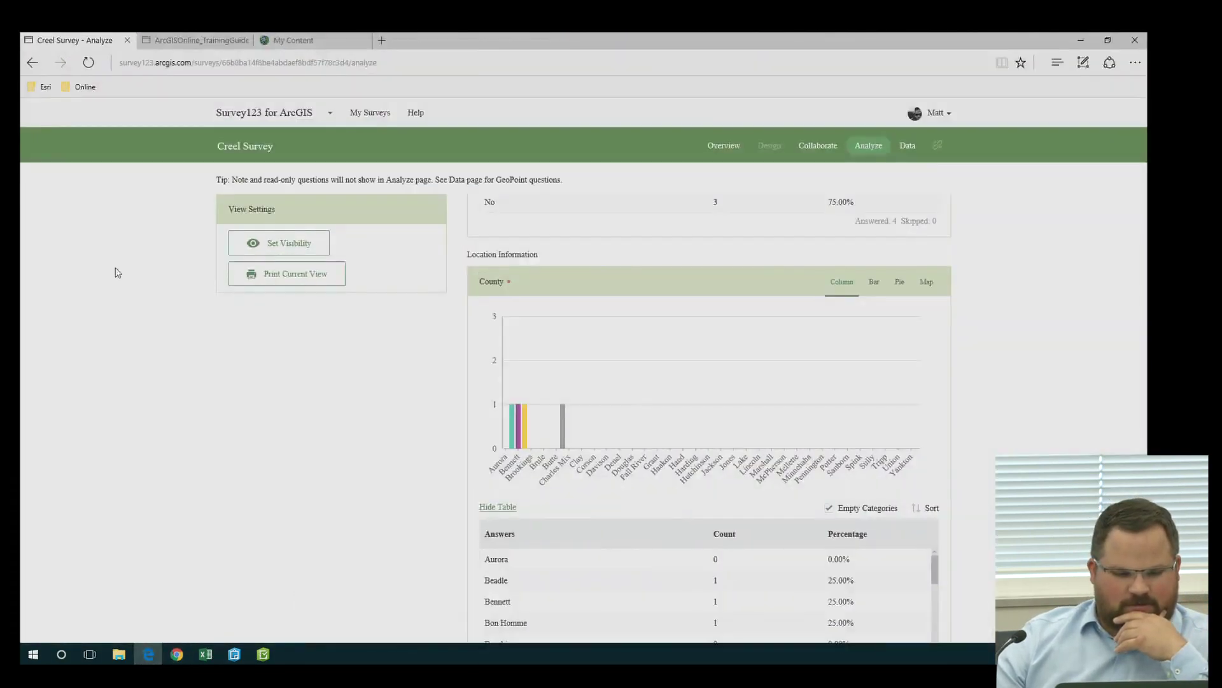
{"action": "left_click", "coordinate": [294, 42]}
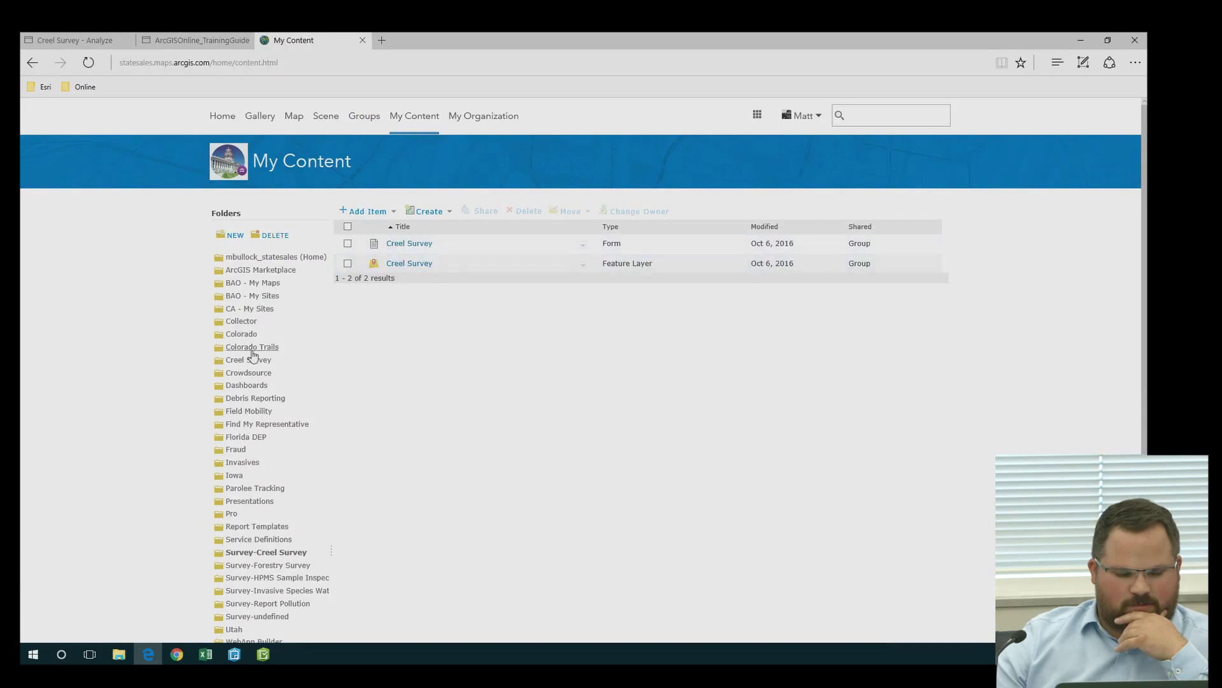
{"action": "left_click", "coordinate": [248, 501]}
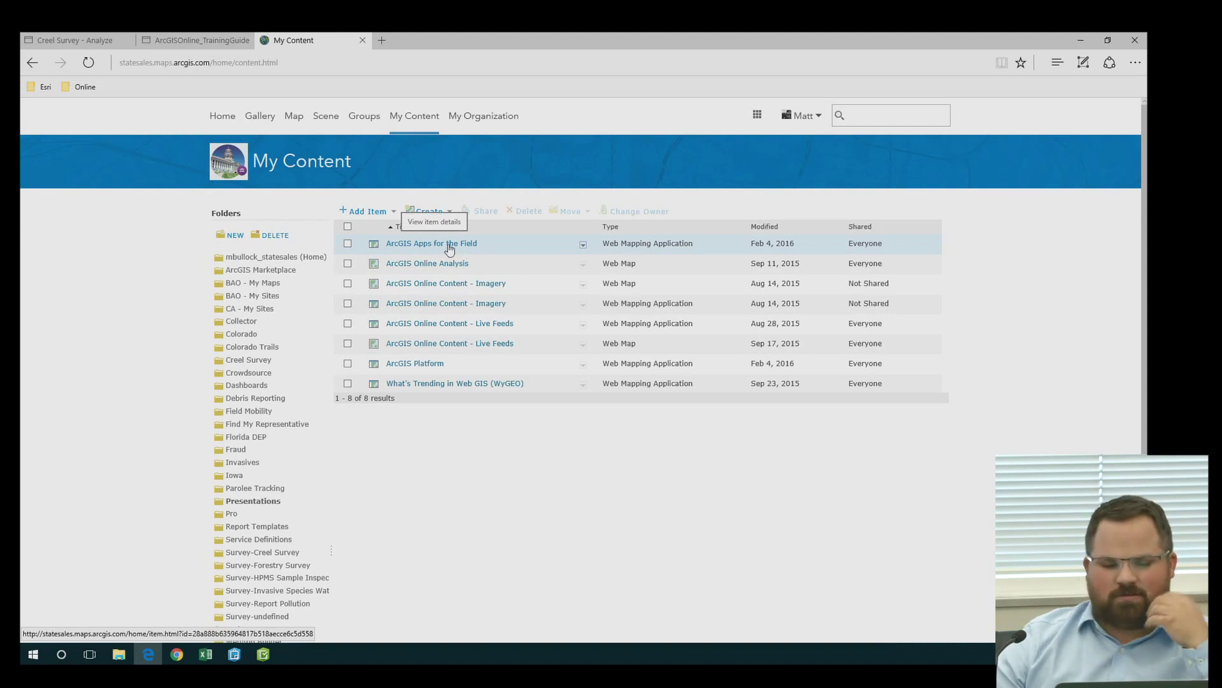
{"action": "left_click", "coordinate": [582, 244]}
{"action": "left_click", "coordinate": [584, 245]}
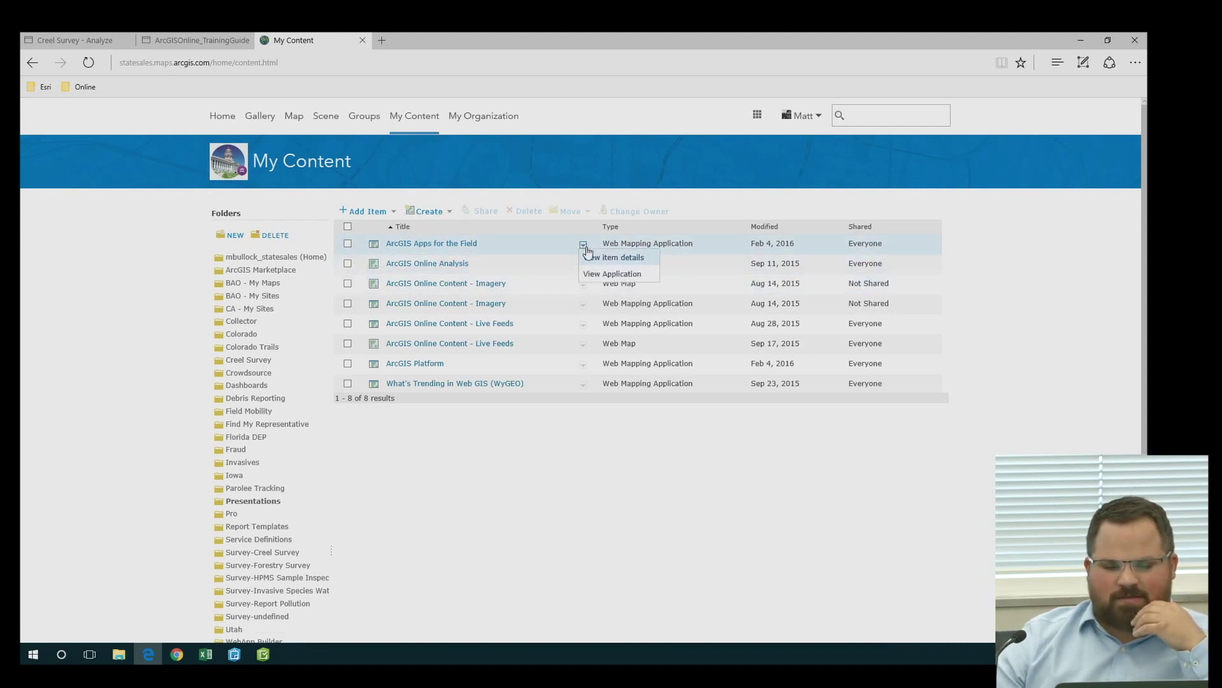
{"action": "left_click", "coordinate": [583, 272]}
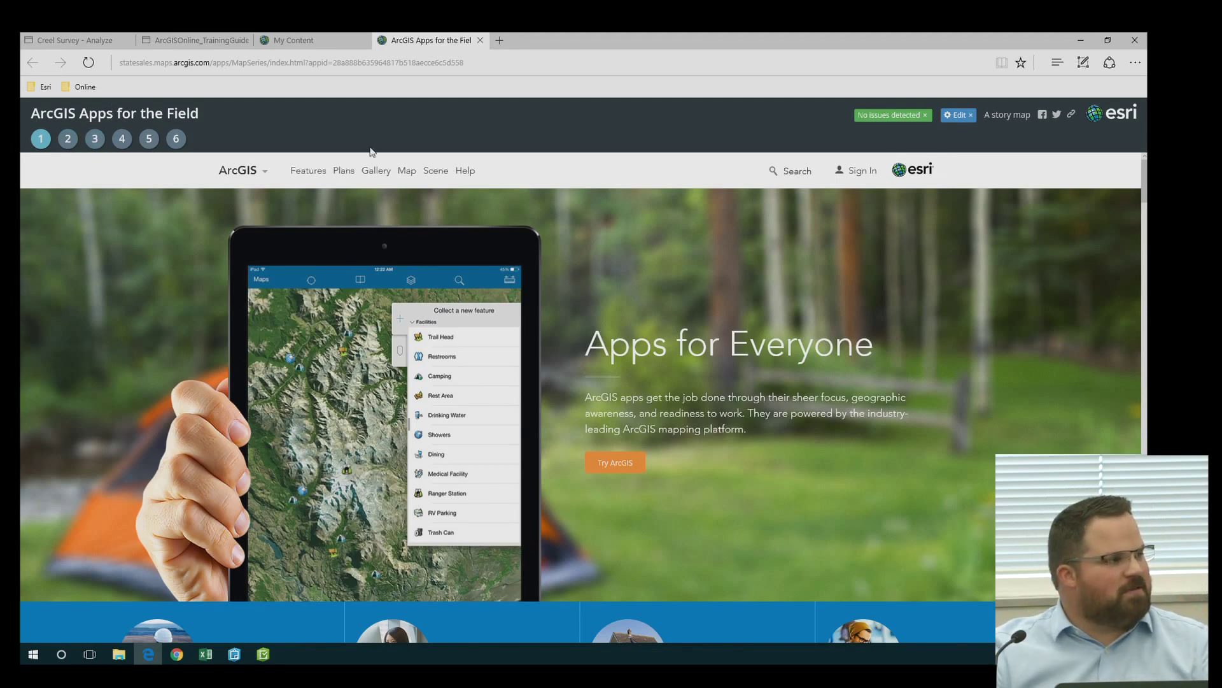
Preview the story's second entry, then open ArcGIS Apps for the Field in the Map Series Builder
{"action": "scroll", "coordinate": [396, 325], "scroll_direction": "down", "scroll_amount": 10}
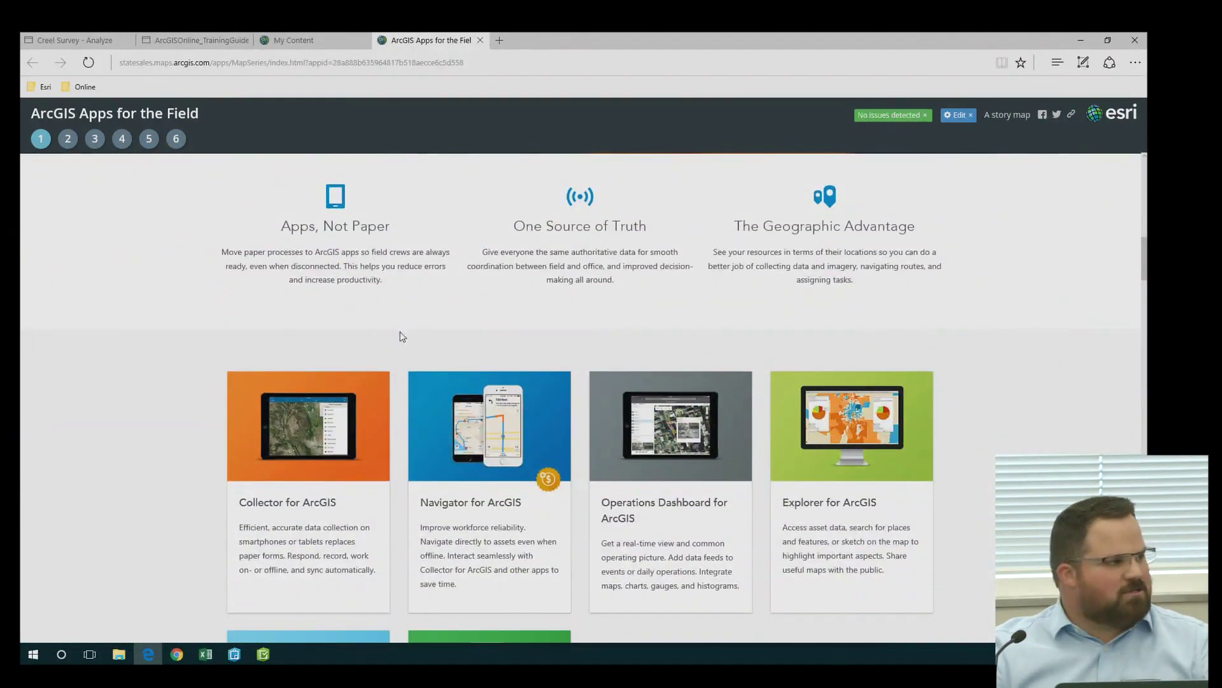
{"action": "scroll", "coordinate": [403, 337], "scroll_direction": "down", "scroll_amount": 5}
{"action": "scroll", "coordinate": [401, 335], "scroll_direction": "down", "scroll_amount": 10}
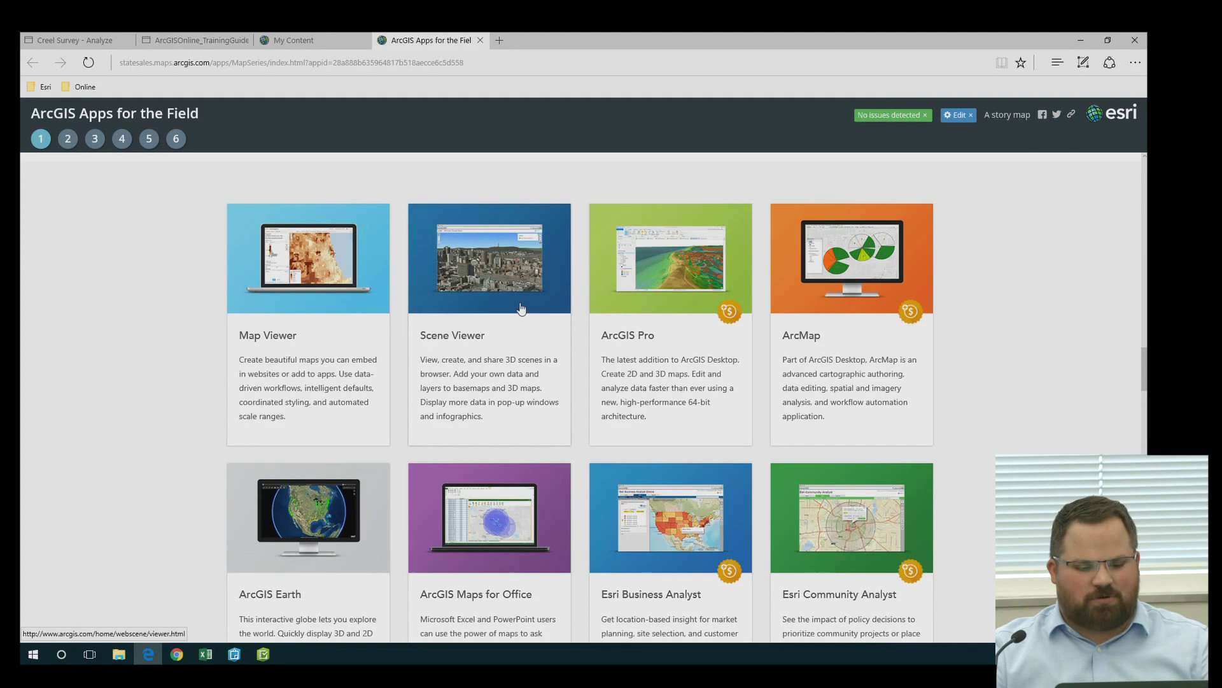
{"action": "left_click", "coordinate": [71, 140]}
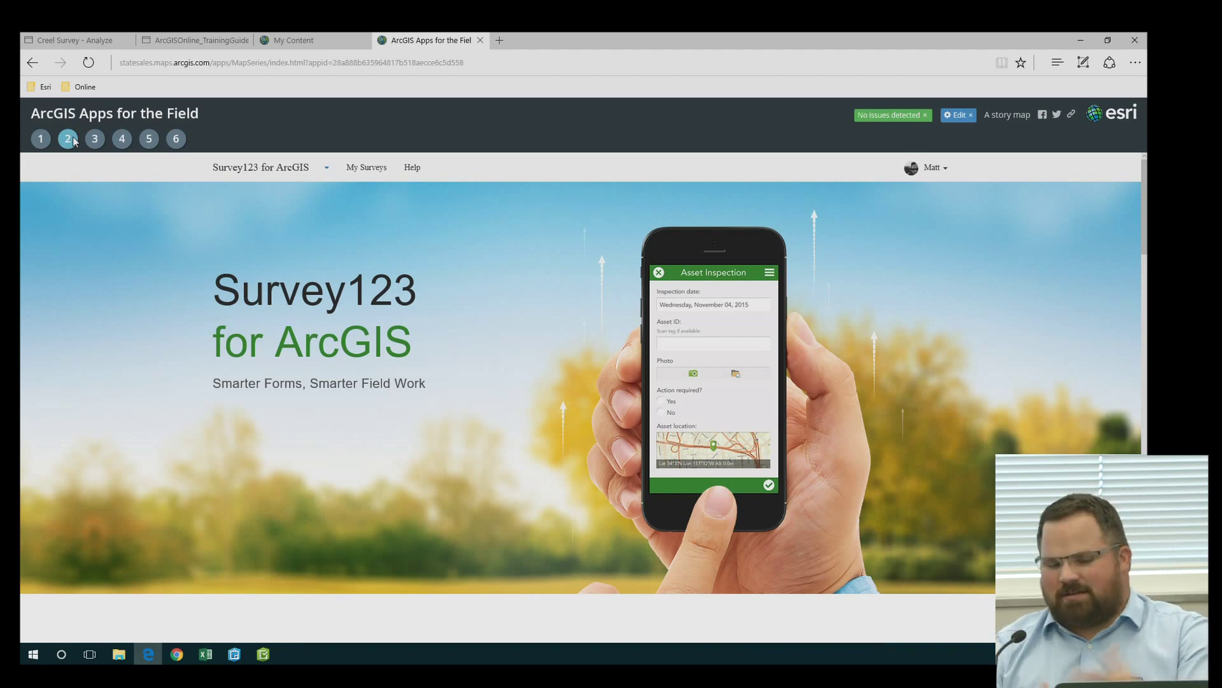
{"action": "scroll", "coordinate": [573, 382], "scroll_direction": "down", "scroll_amount": 8}
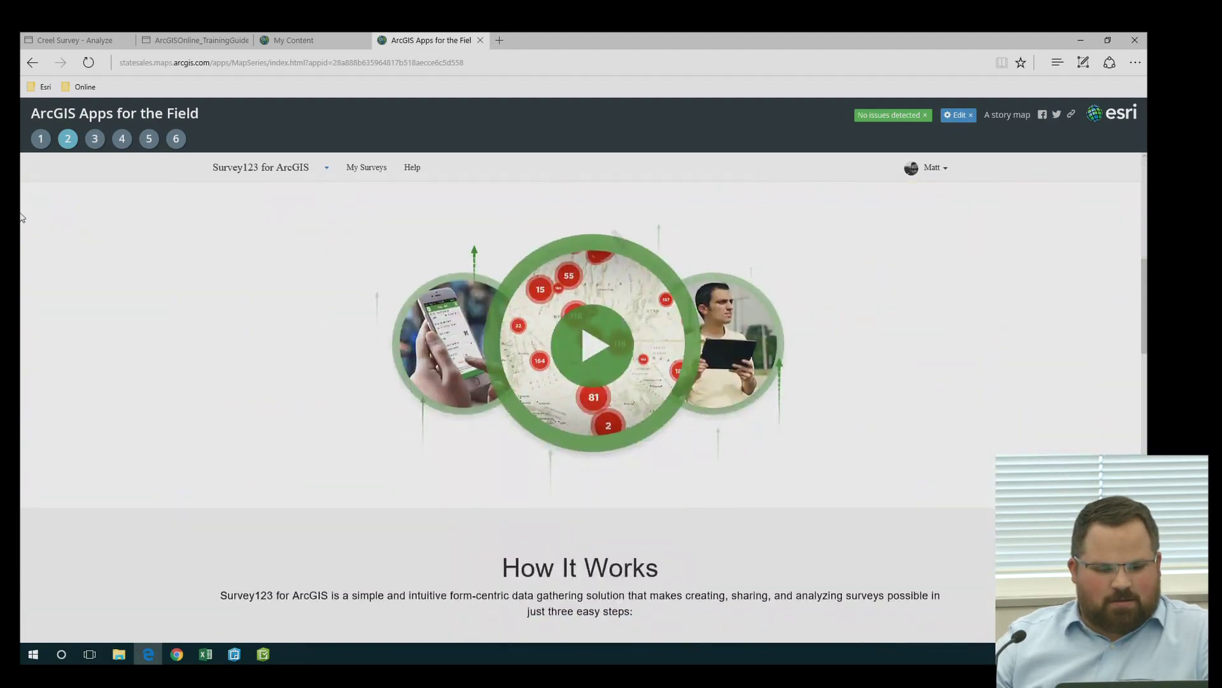
{"action": "scroll", "coordinate": [573, 382], "scroll_direction": "up", "scroll_amount": 6}
{"action": "left_click", "coordinate": [962, 115]}
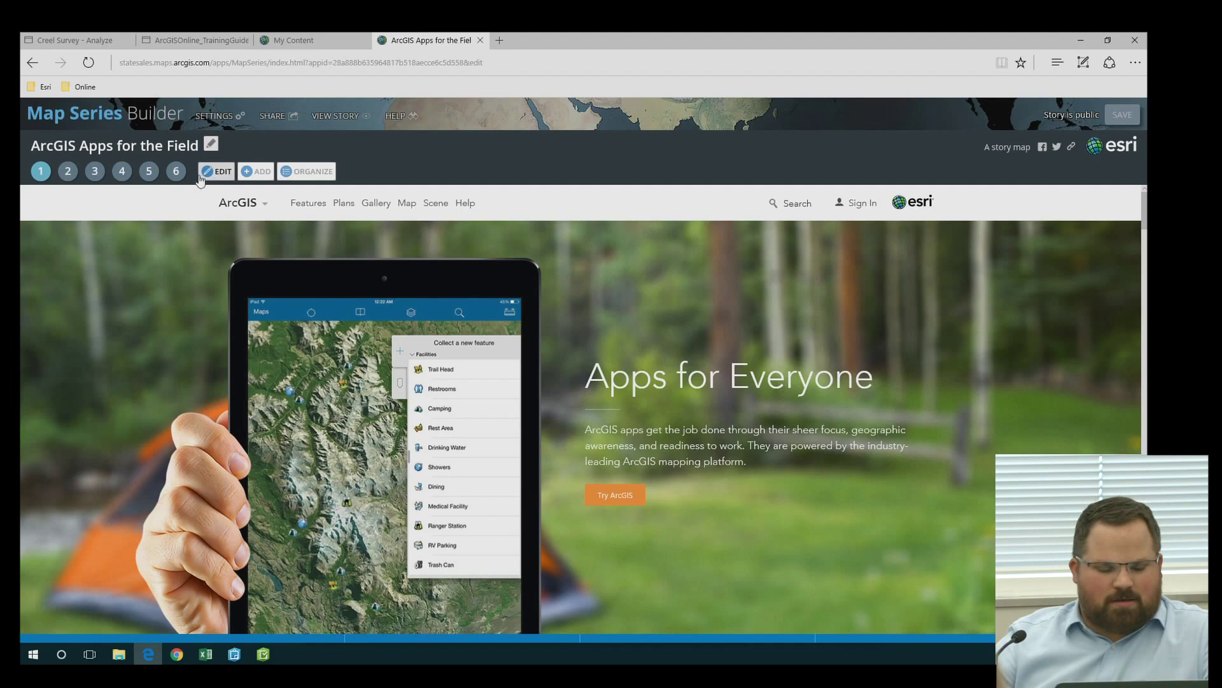
Set the All Apps web page entry to Fill, unload on leave, and load over HTTPS
{"action": "left_click", "coordinate": [219, 172]}
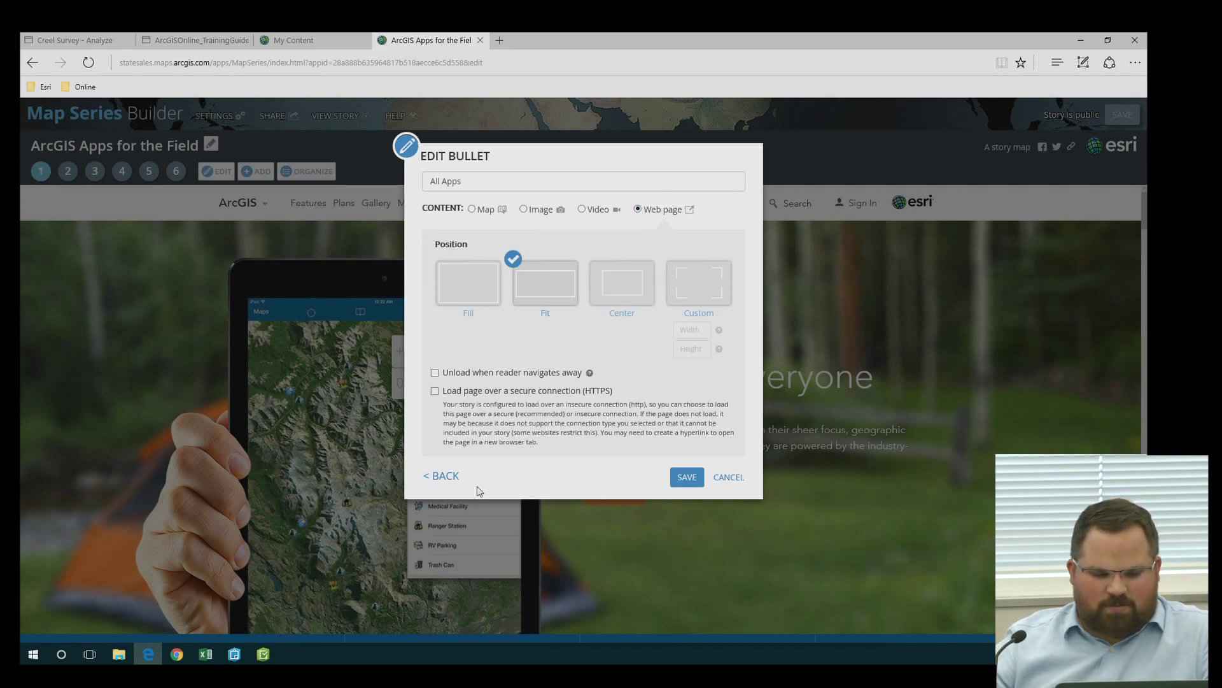
{"action": "left_click", "coordinate": [446, 476]}
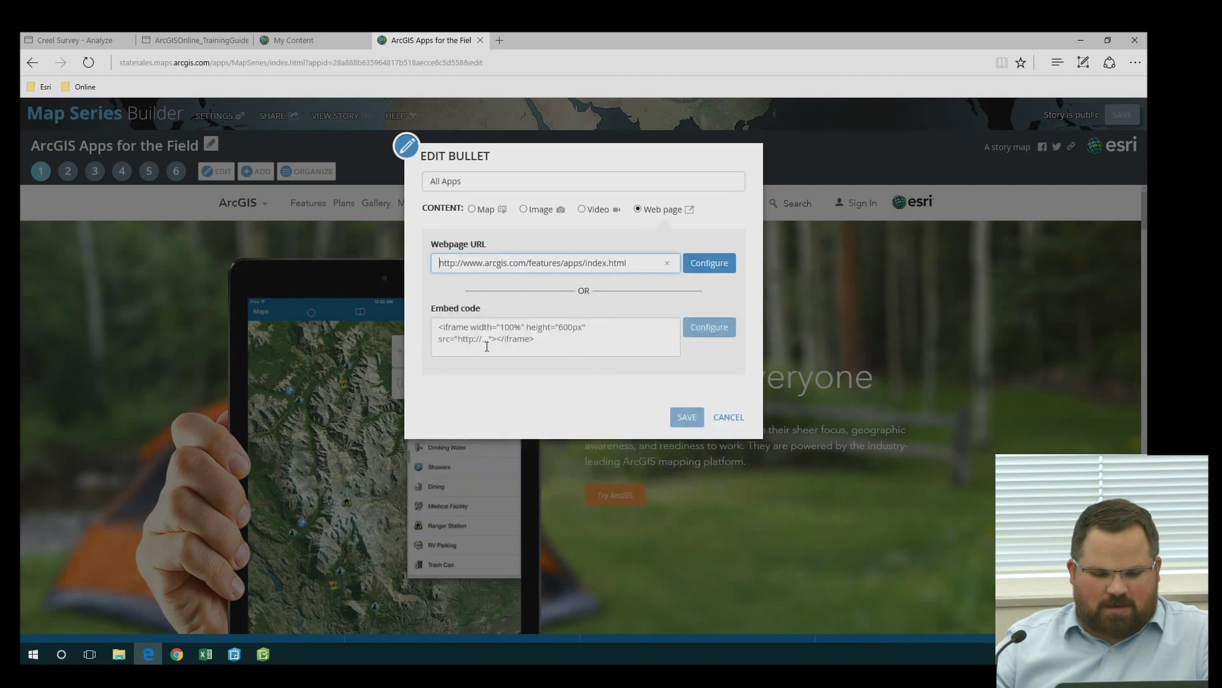
{"action": "triple_click", "coordinate": [638, 259]}
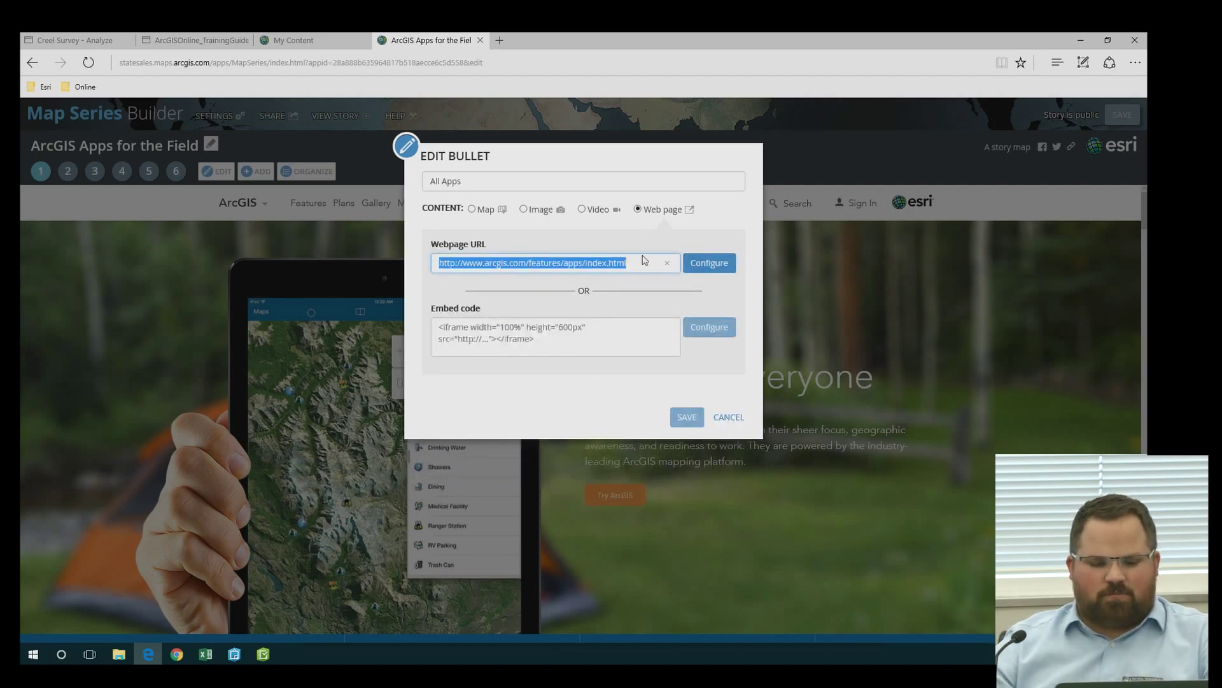
{"action": "left_click", "coordinate": [705, 263]}
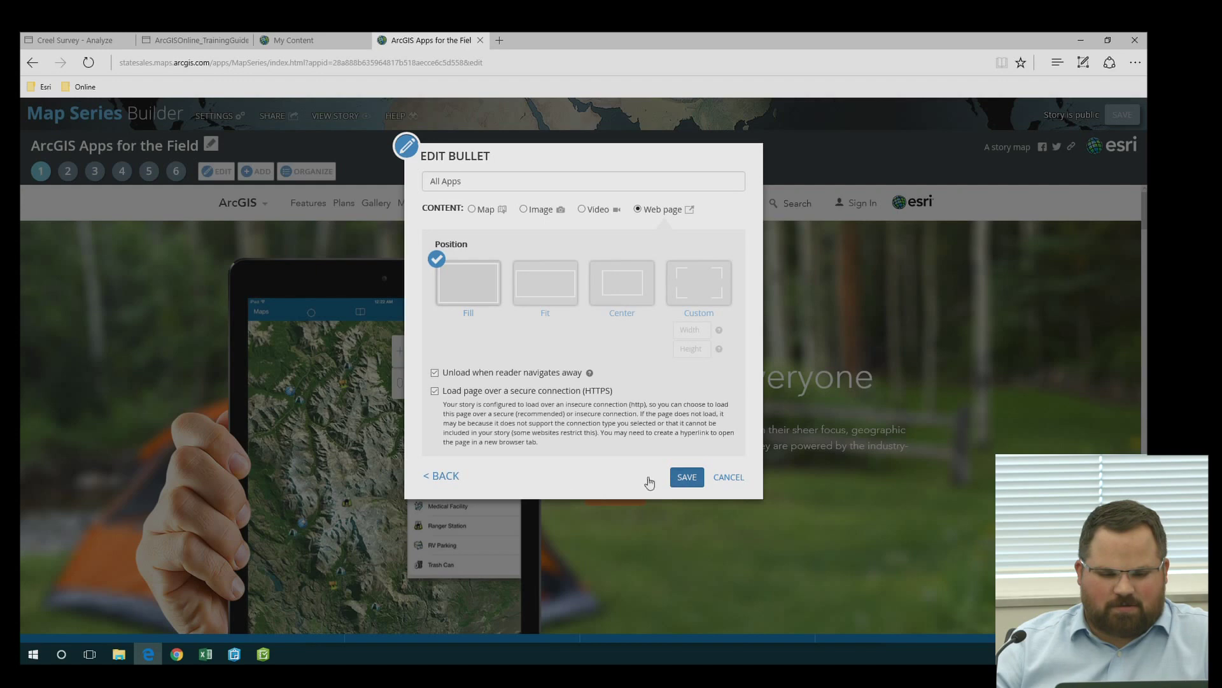
{"action": "left_click", "coordinate": [681, 482]}
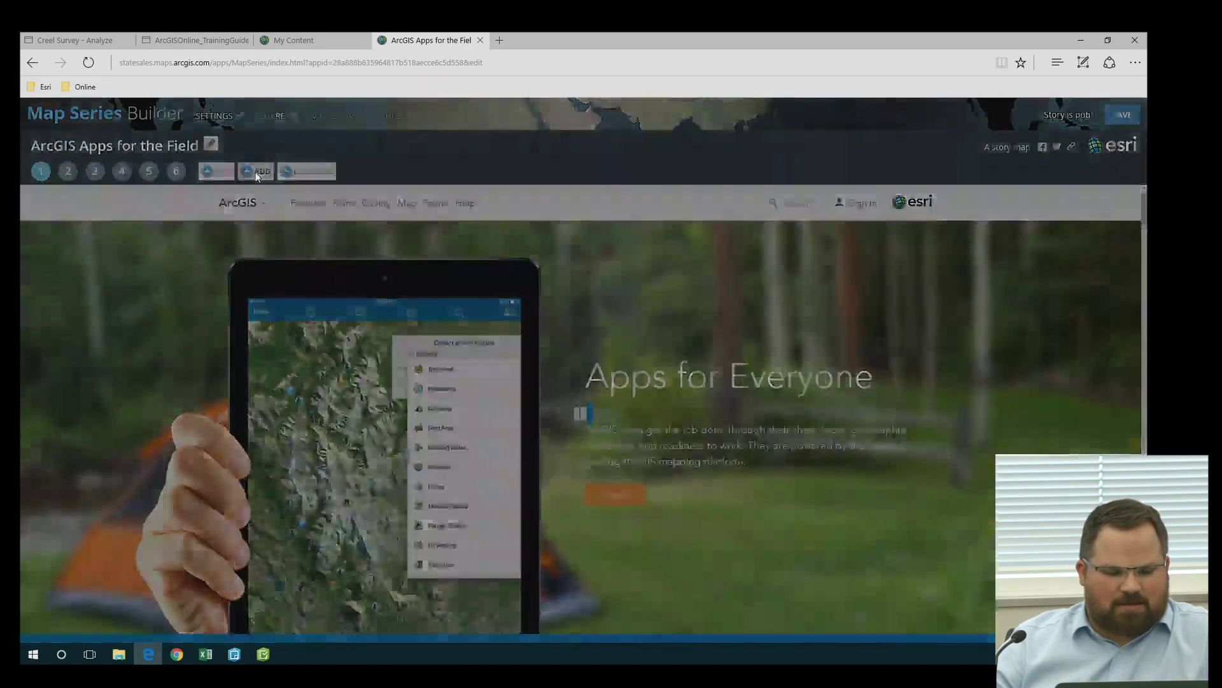
Add a seventh map entry showing the Traveler Information Dashboard map, then view entry 5
{"action": "left_click", "coordinate": [255, 172]}
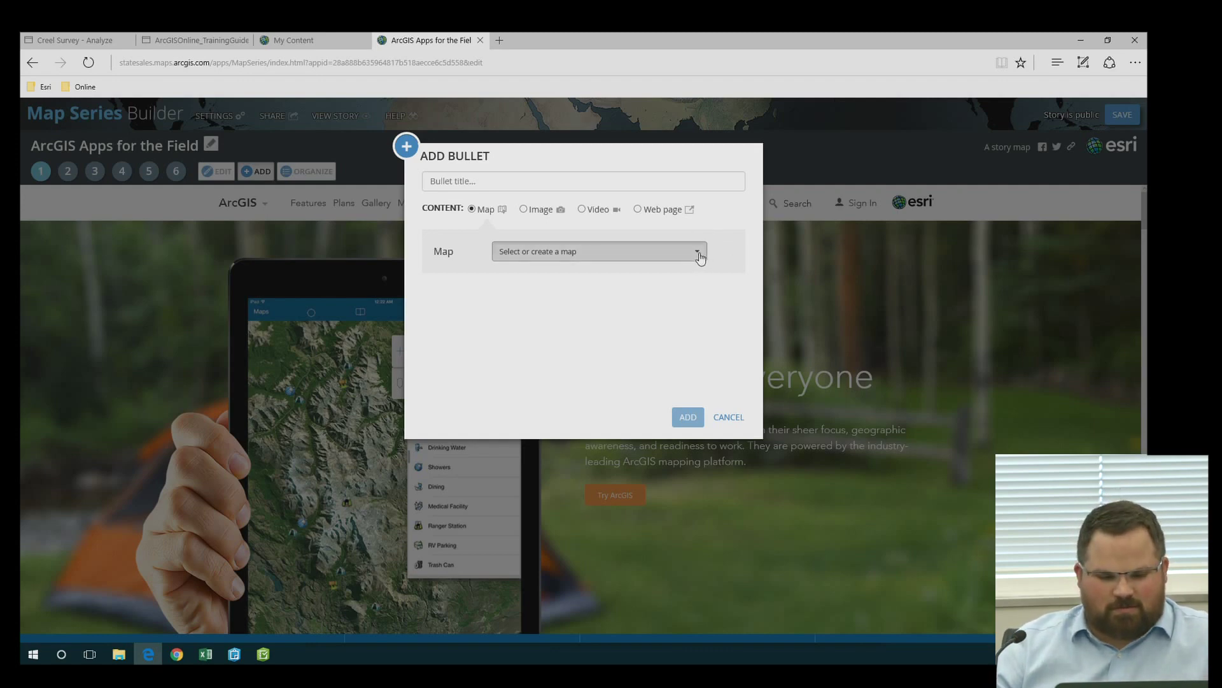
{"action": "left_click", "coordinate": [553, 216]}
{"action": "left_click", "coordinate": [486, 214]}
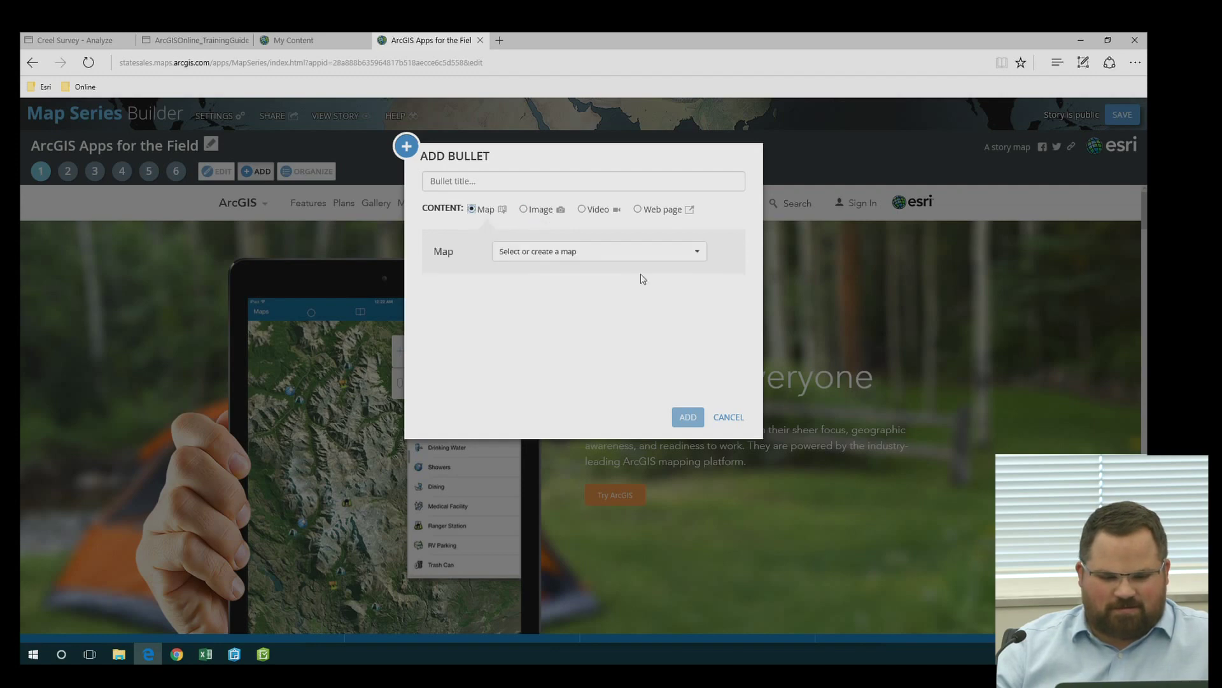
{"action": "left_click", "coordinate": [698, 253]}
{"action": "left_click", "coordinate": [537, 275]}
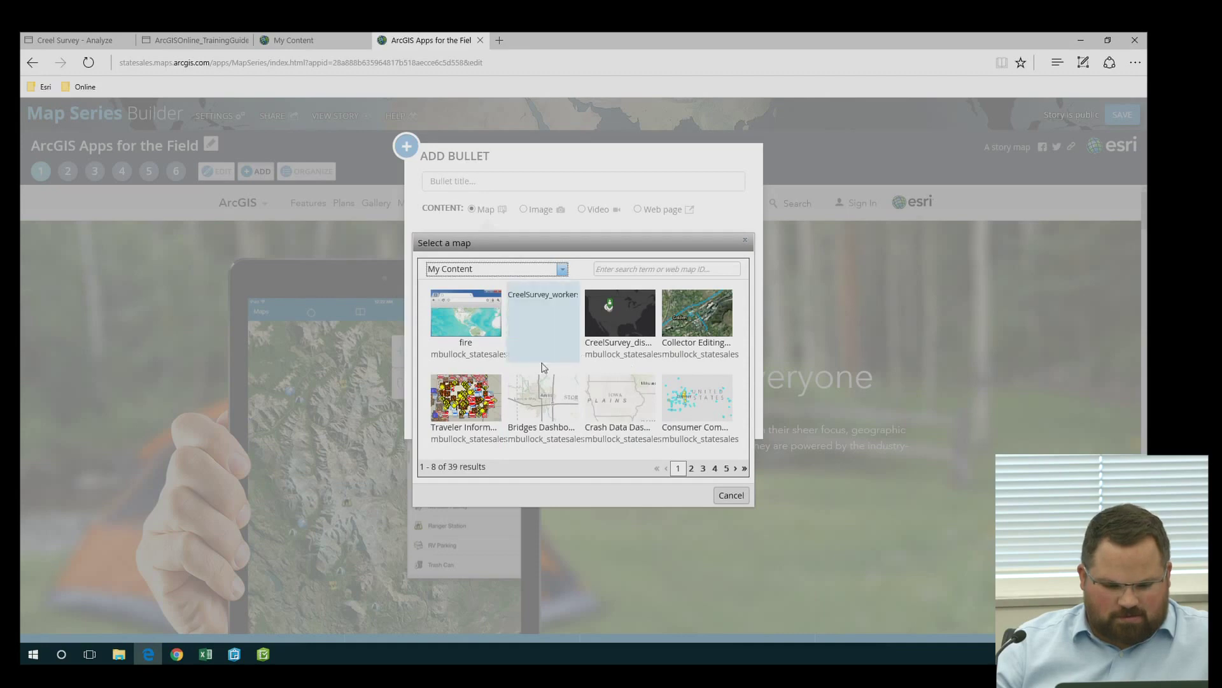
{"action": "left_click", "coordinate": [471, 409]}
{"action": "left_click", "coordinate": [688, 417]}
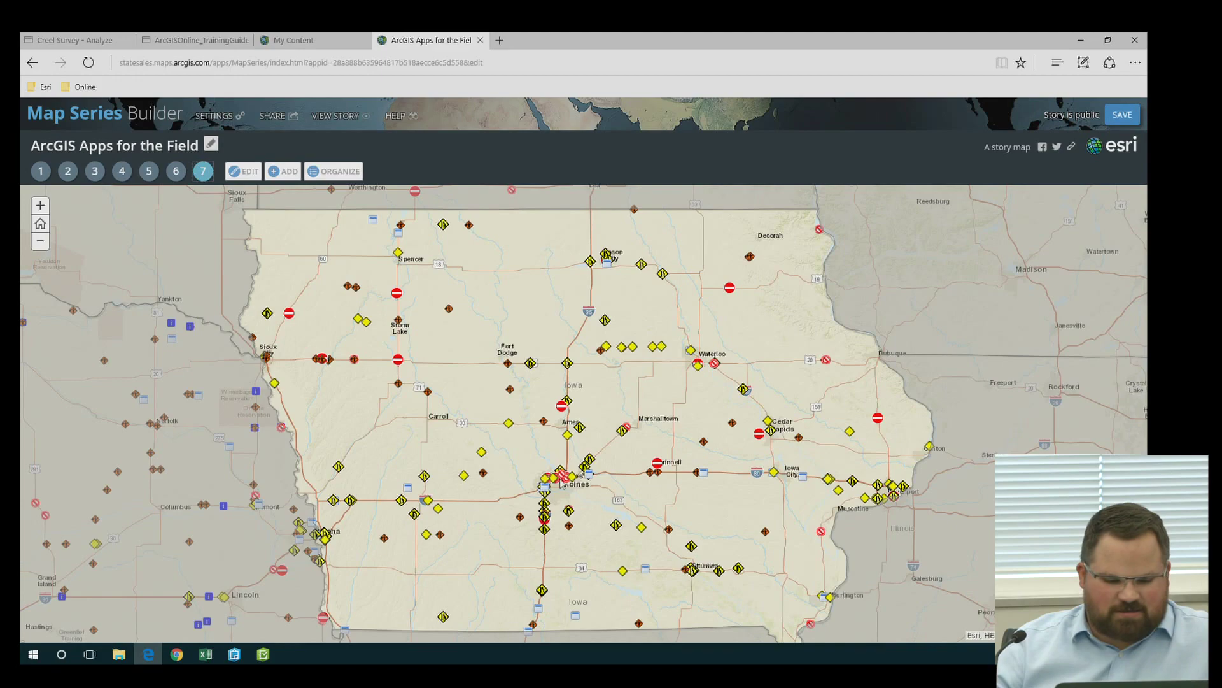
{"action": "scroll", "coordinate": [560, 488], "scroll_direction": "up", "scroll_amount": 3}
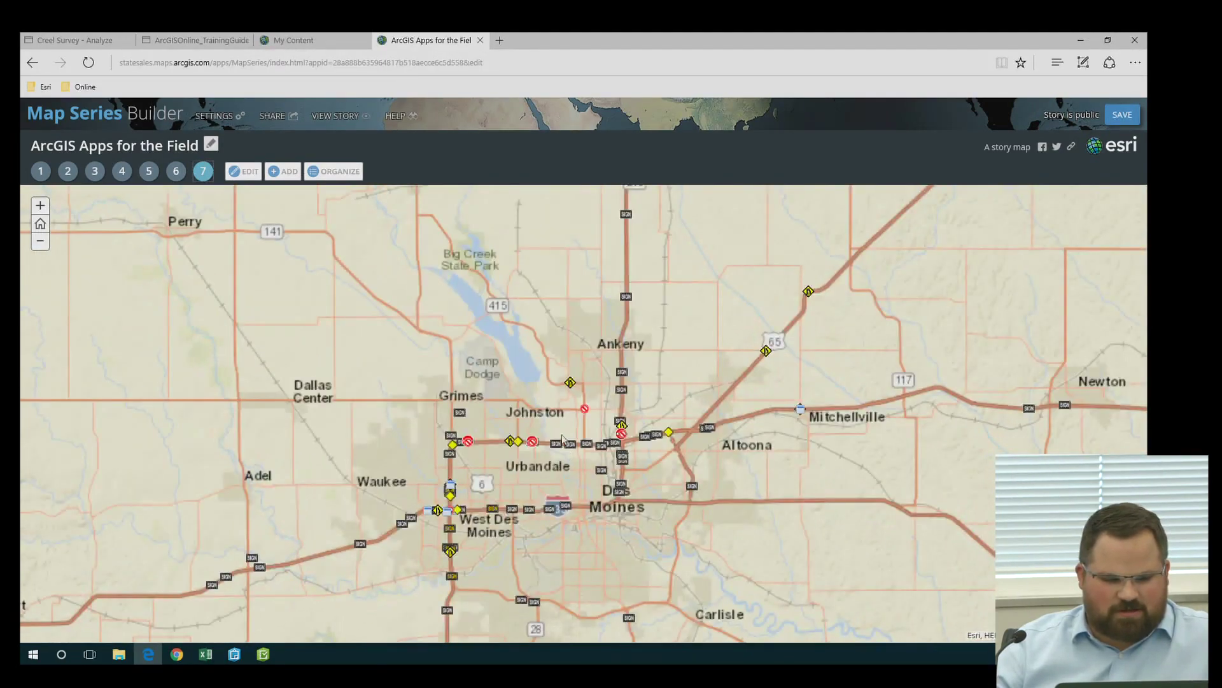
{"action": "left_click", "coordinate": [150, 171]}
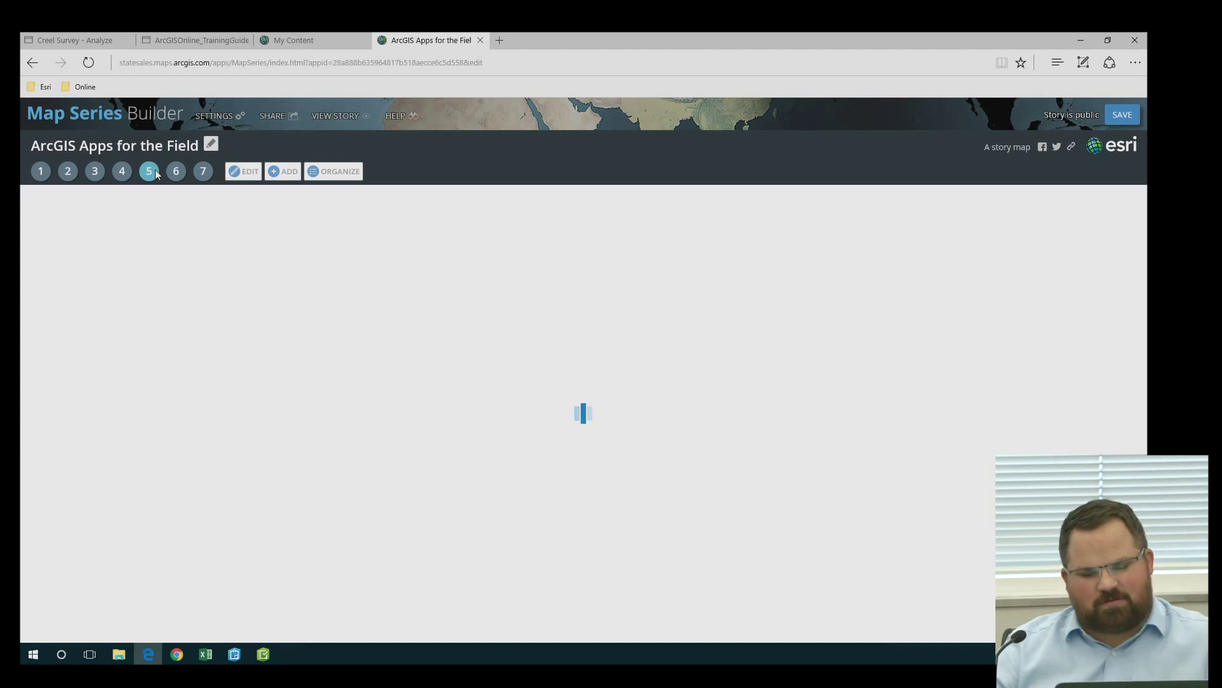